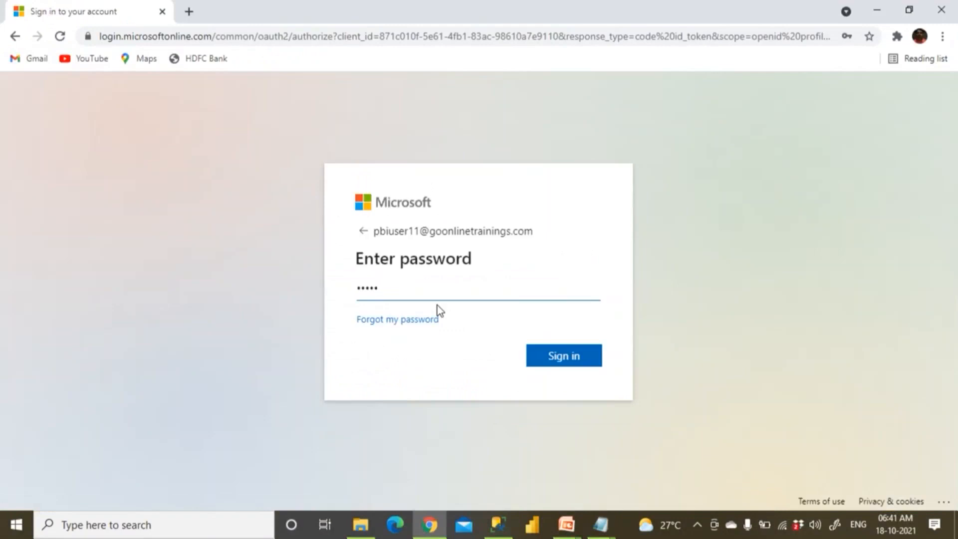
Finish the Microsoft account sign-in and postpone the security setup for 14 days.
left_click(574, 357)
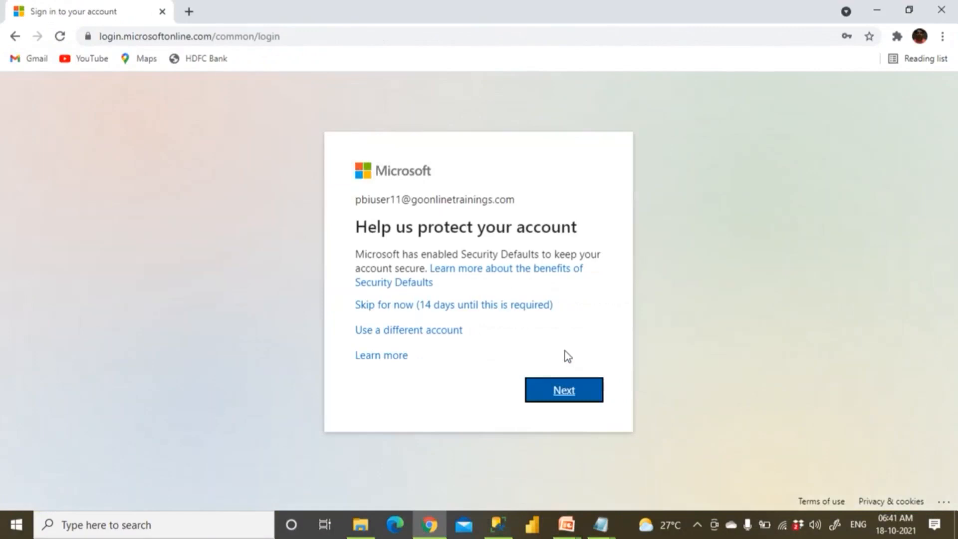
left_click(475, 306)
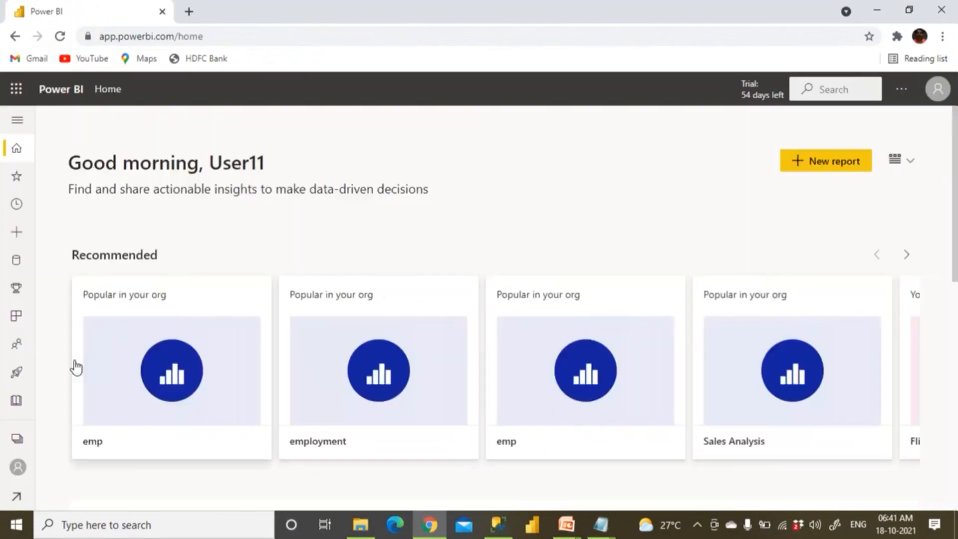
Open the Flipcart_WS workspace and compare its All, Content and Datasets + dataflows lists.
left_click(18, 440)
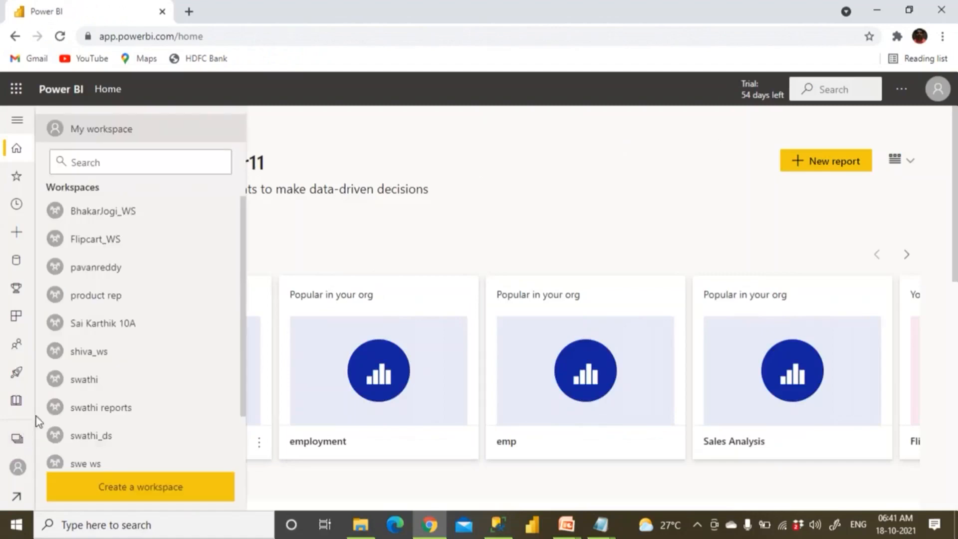
left_click(118, 238)
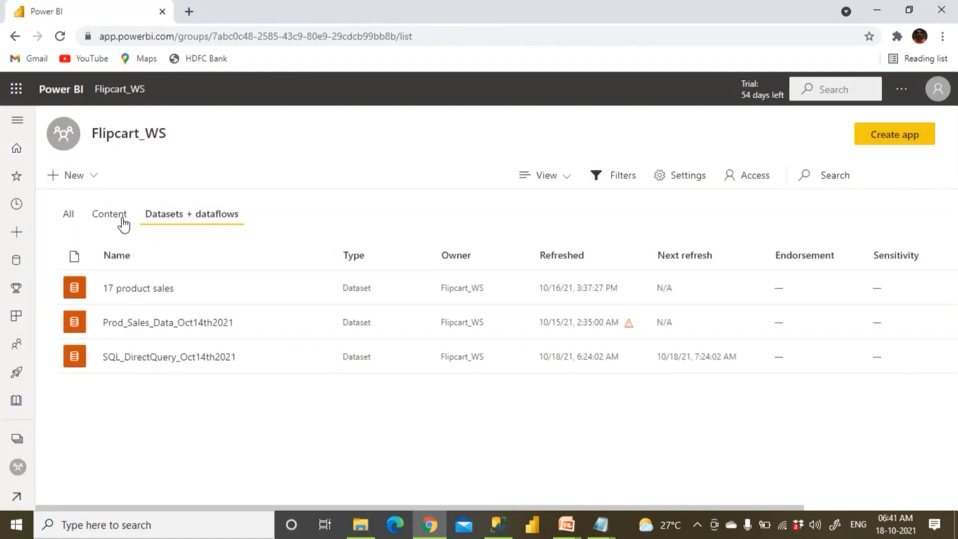
left_click(118, 219)
left_click(67, 215)
left_click(116, 221)
left_click(140, 223)
left_click(108, 225)
left_click(69, 218)
left_click(110, 218)
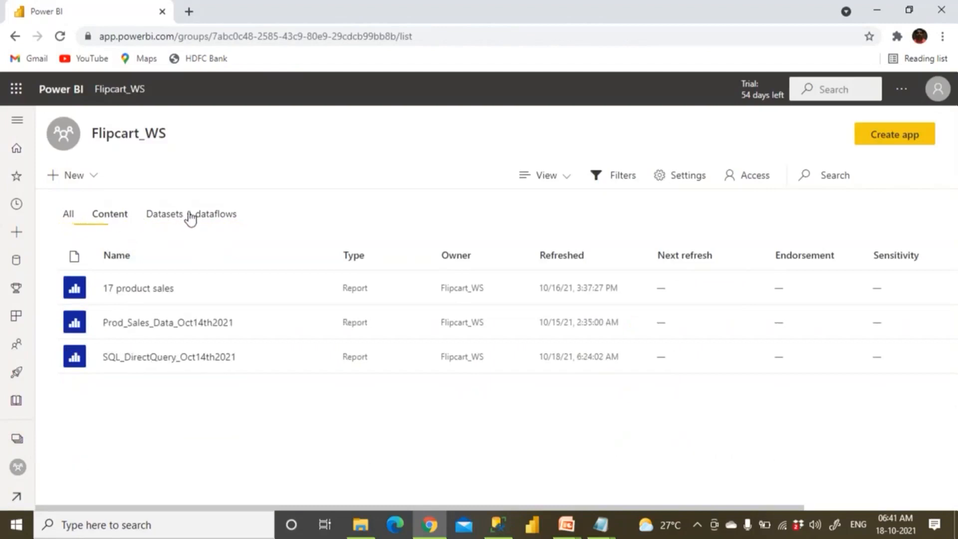
left_click(181, 219)
left_click(112, 220)
left_click(71, 217)
left_click(147, 215)
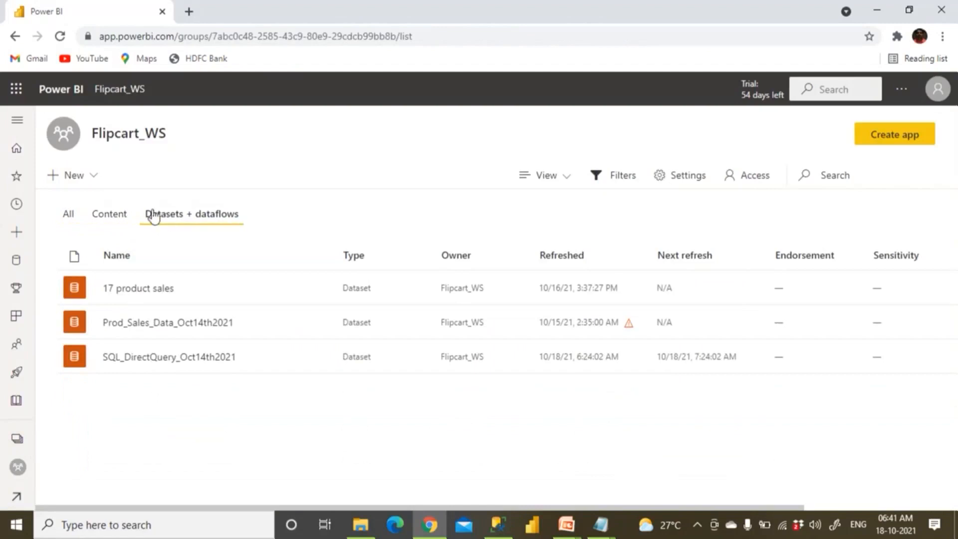
Go to the Manage gateways page from the settings menu.
left_click(901, 90)
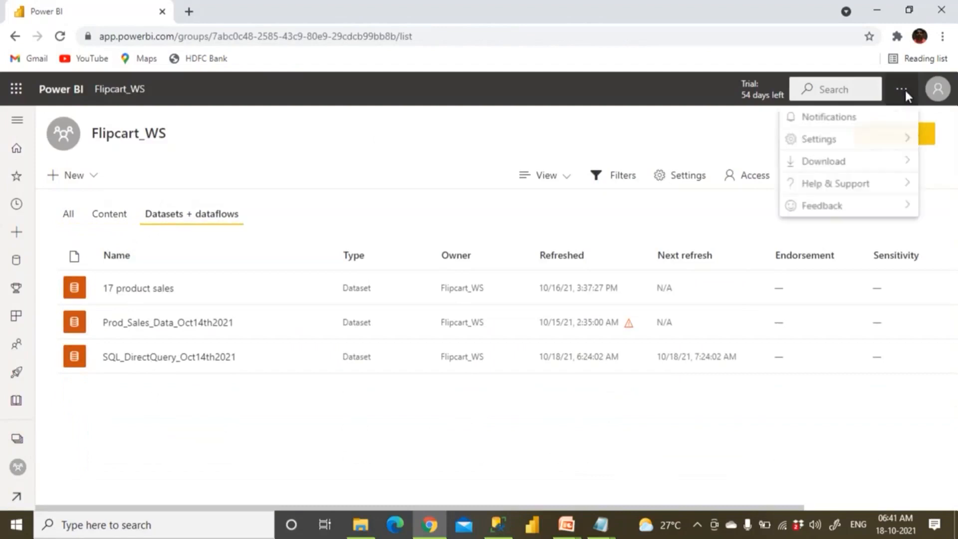
left_click(836, 144)
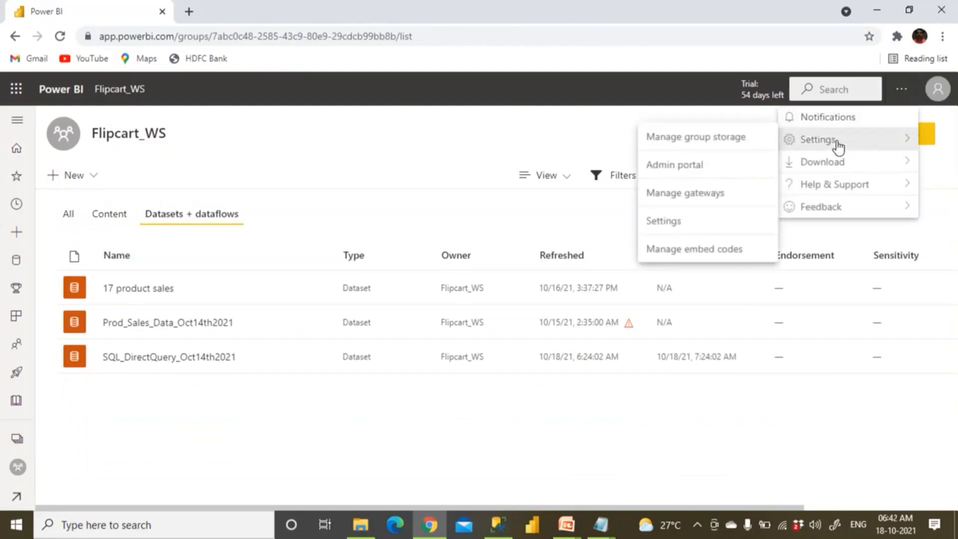
left_click(691, 193)
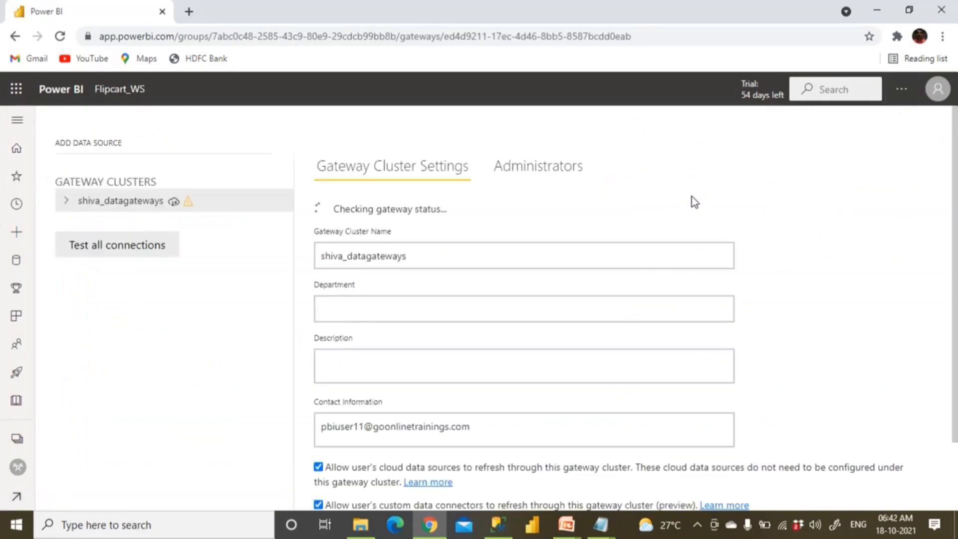
Inspect shiva_datagateways' sources and administrators, then test all its connections.
left_click(66, 201)
left_click(66, 202)
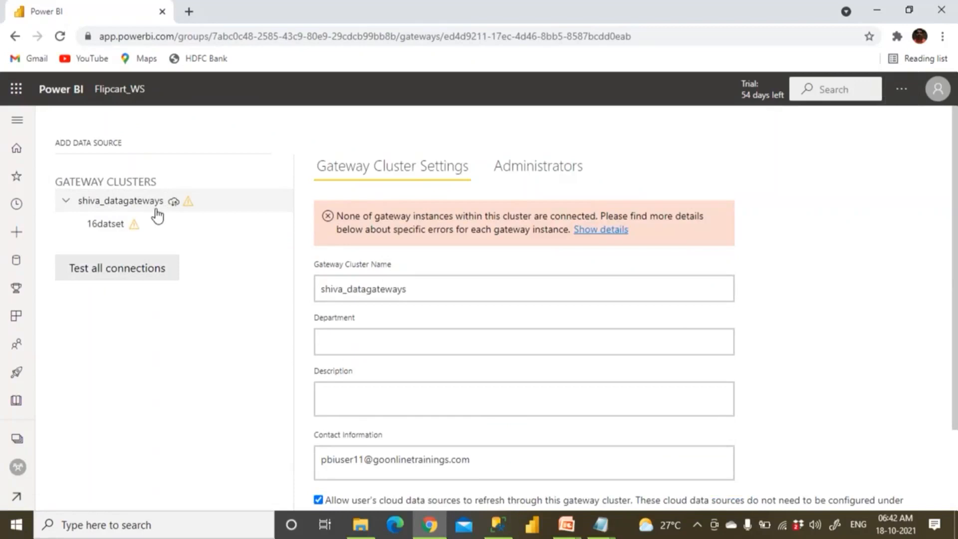
left_click(561, 170)
left_click(422, 170)
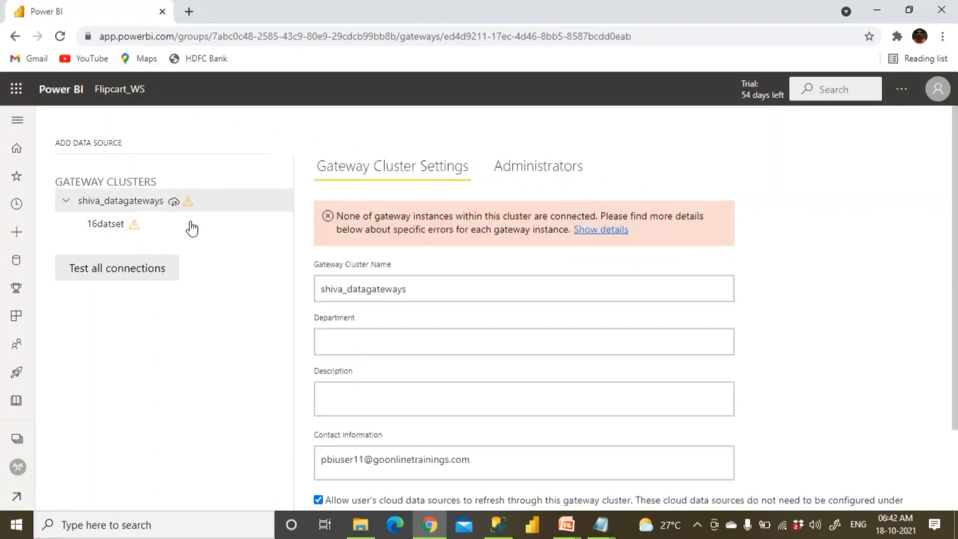
left_click(165, 277)
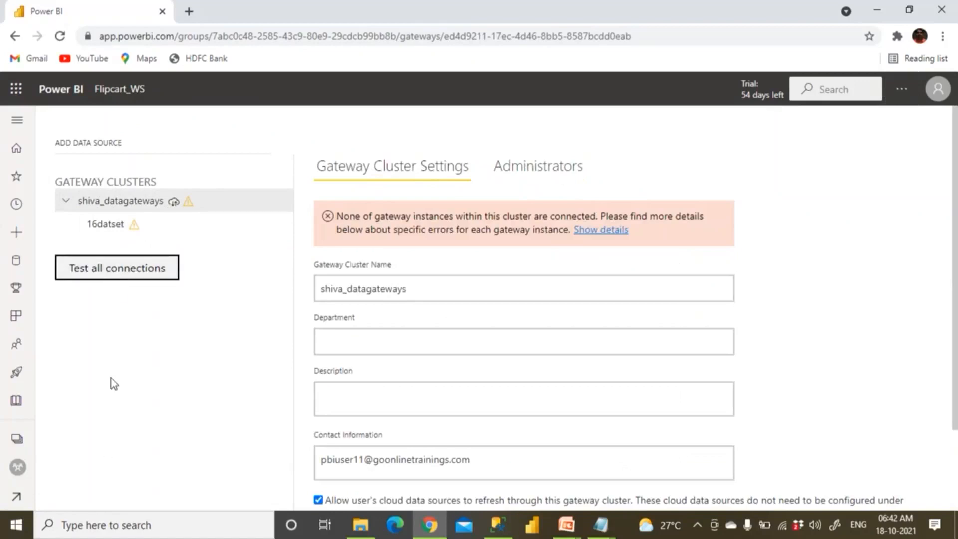
left_click(103, 526)
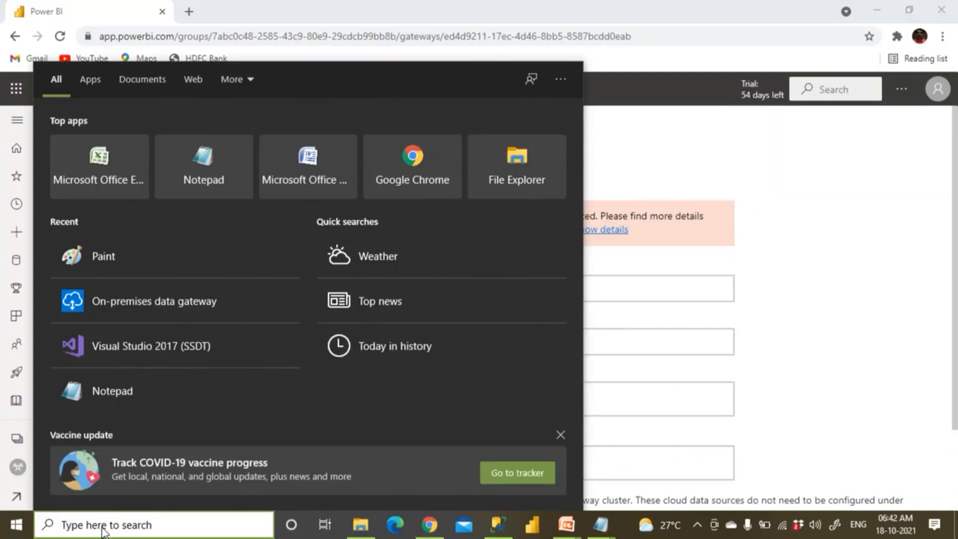
Search Windows for 'control' and launch Control Panel.
type("p")
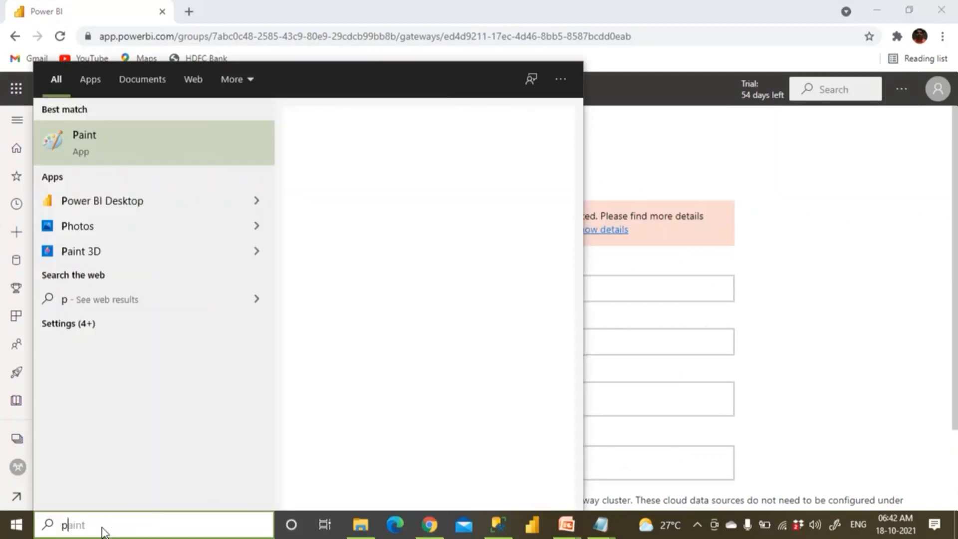
key("BackSpace")
type("gate")
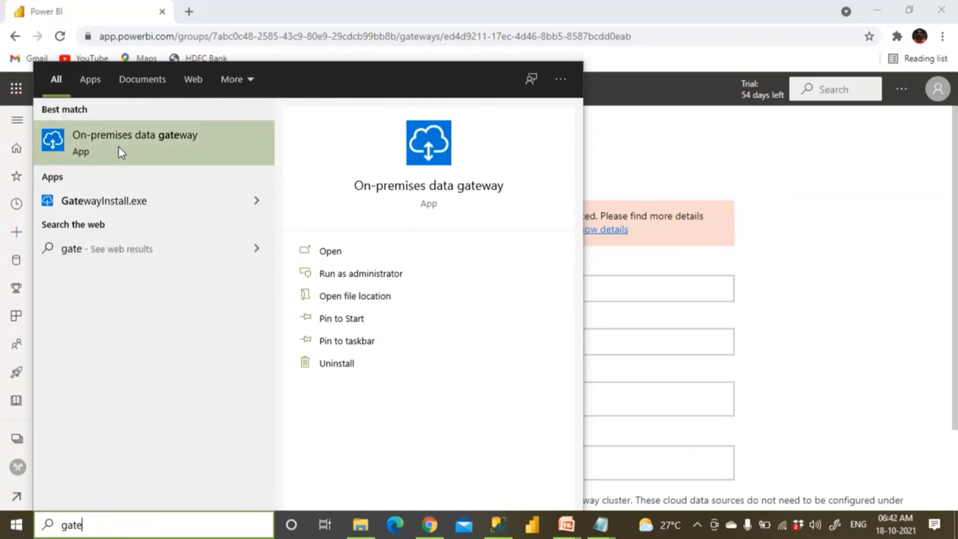
key("BackSpace")
key("BackSpace")
key("BackSpace")
key("BackSpace")
type("control")
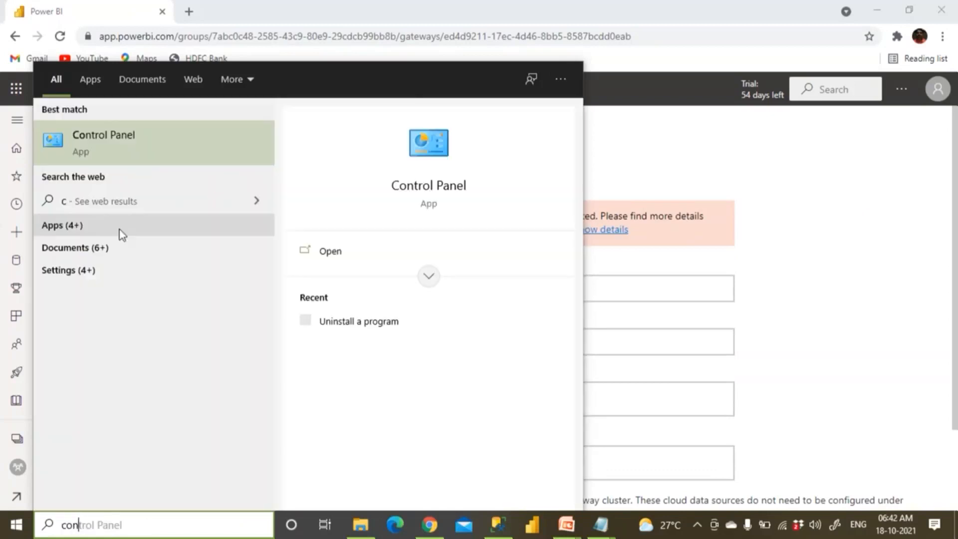
left_click(143, 163)
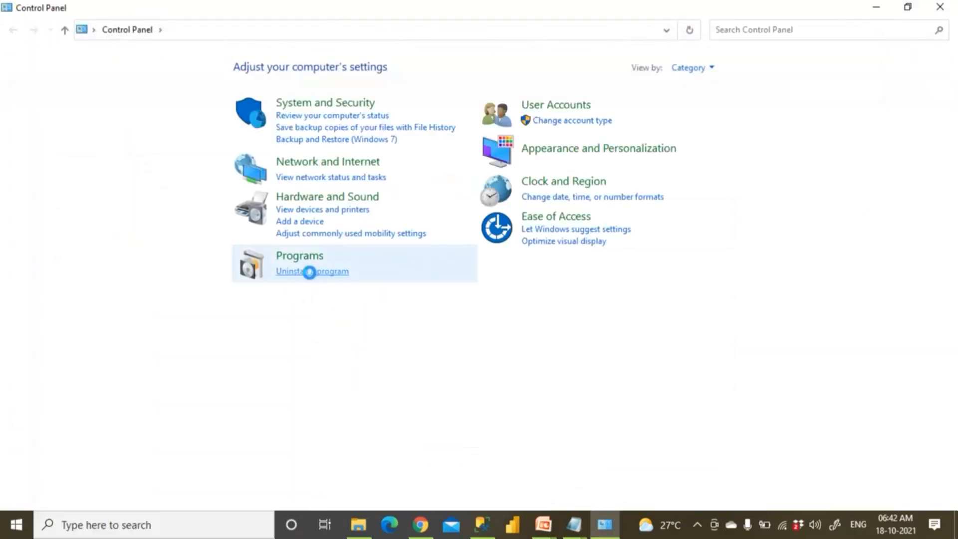
Confirm On-premises data gateway 3000.96.1 is installed, then switch back to Chrome.
left_click(308, 272)
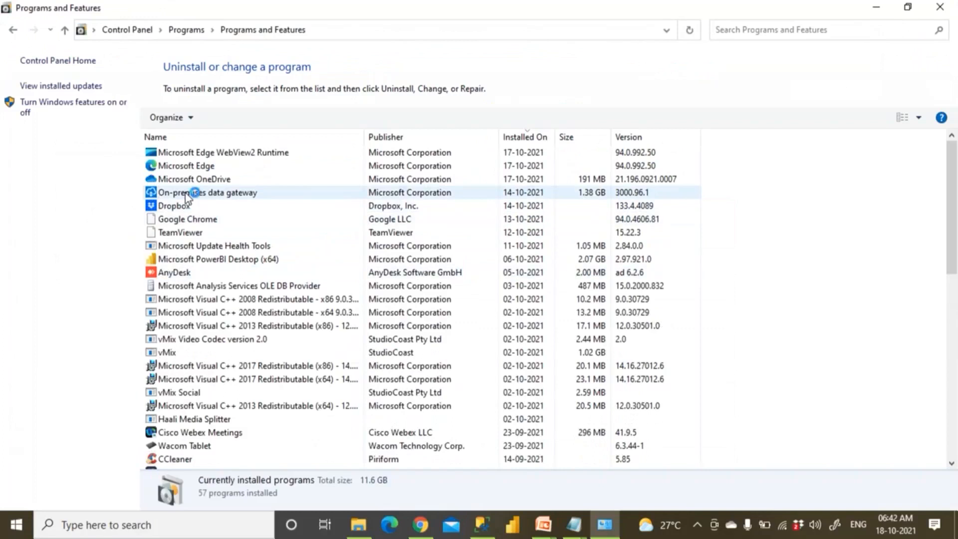
left_click(189, 192)
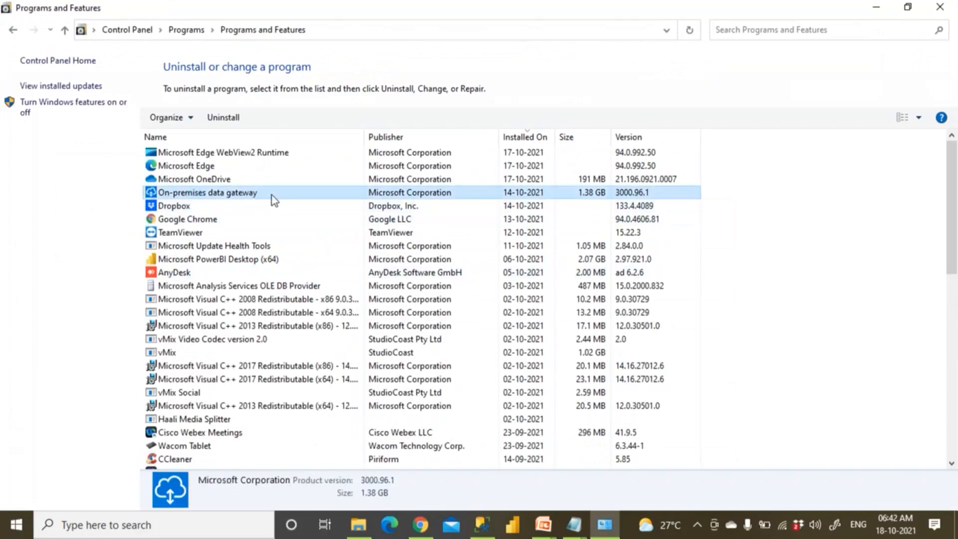
left_click(419, 532)
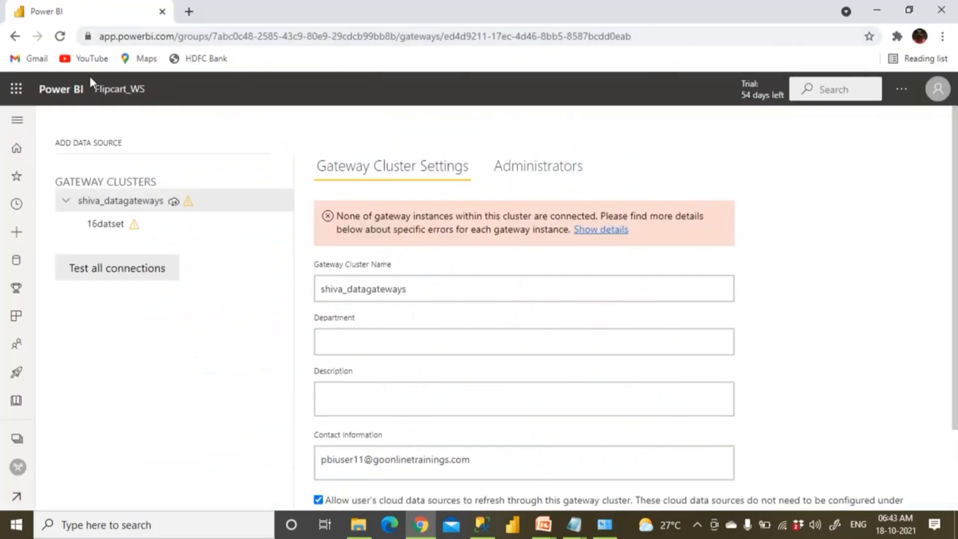
Check the account flyout, reload Manage gateways, and collapse the shiva_datagateways cluster.
left_click(938, 94)
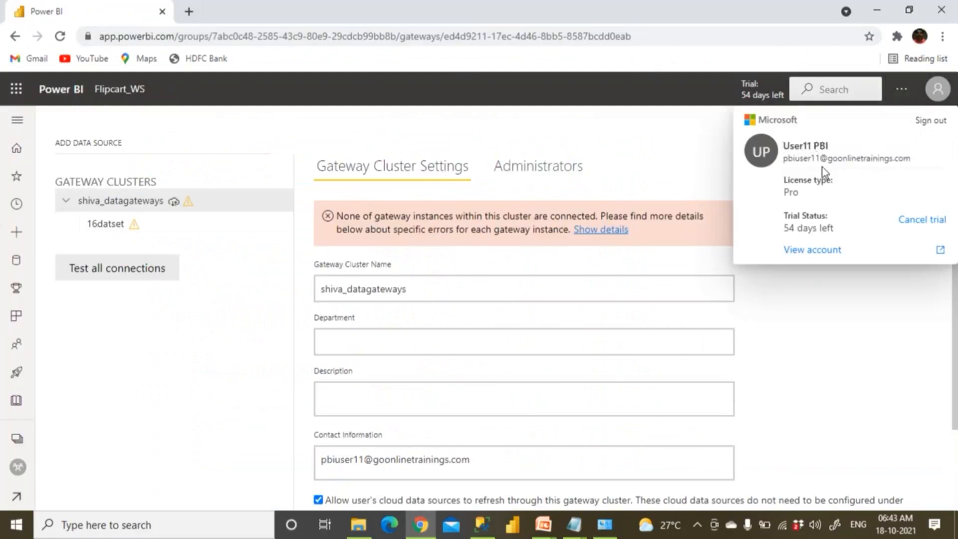
left_click(835, 312)
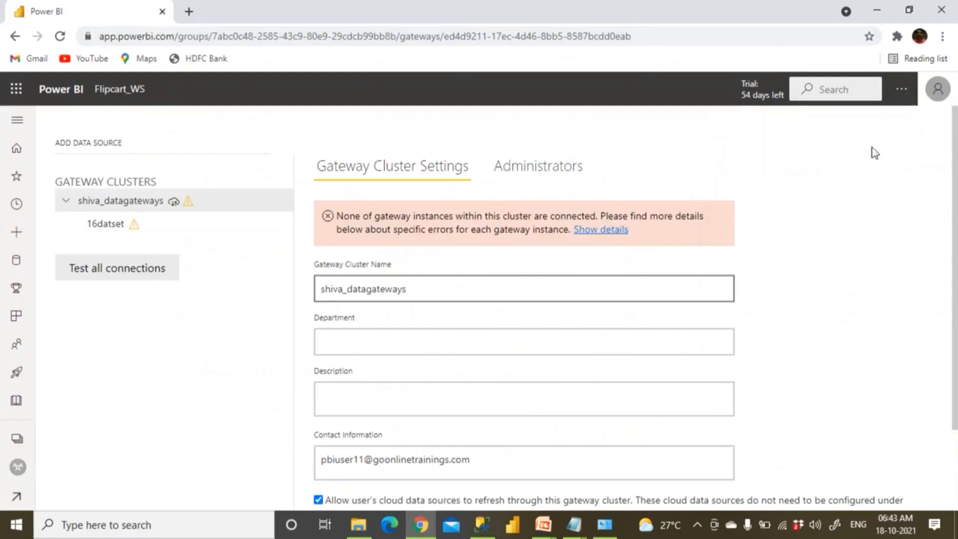
left_click(905, 92)
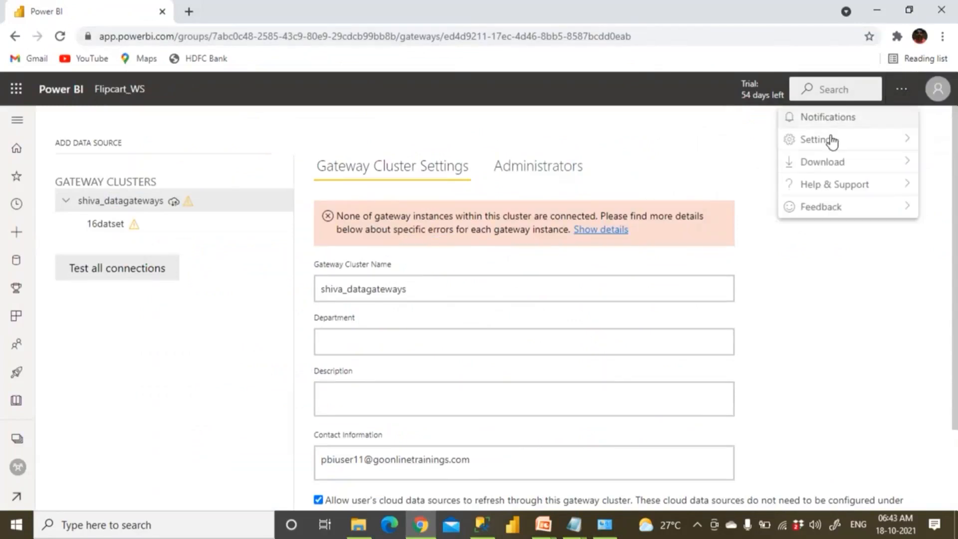
mouse_move(829, 140)
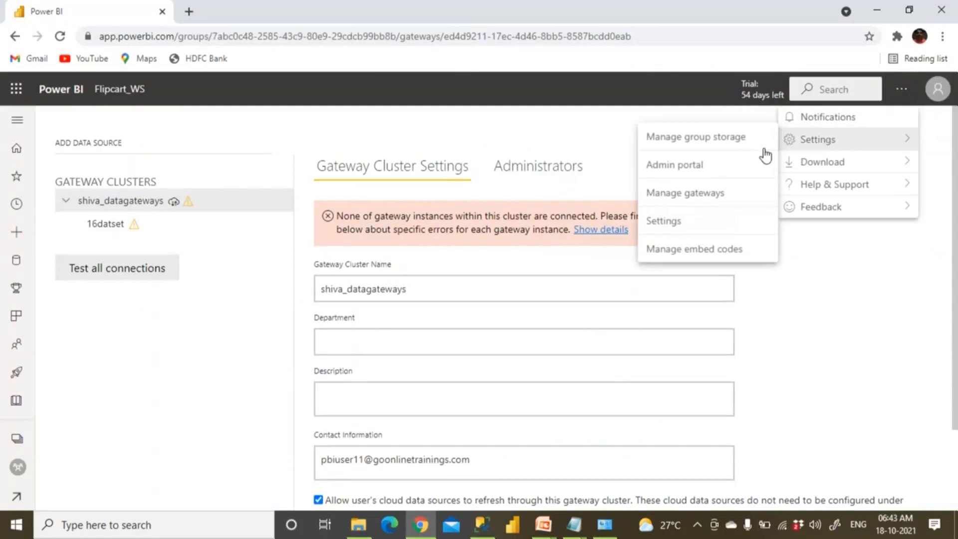
left_click(705, 195)
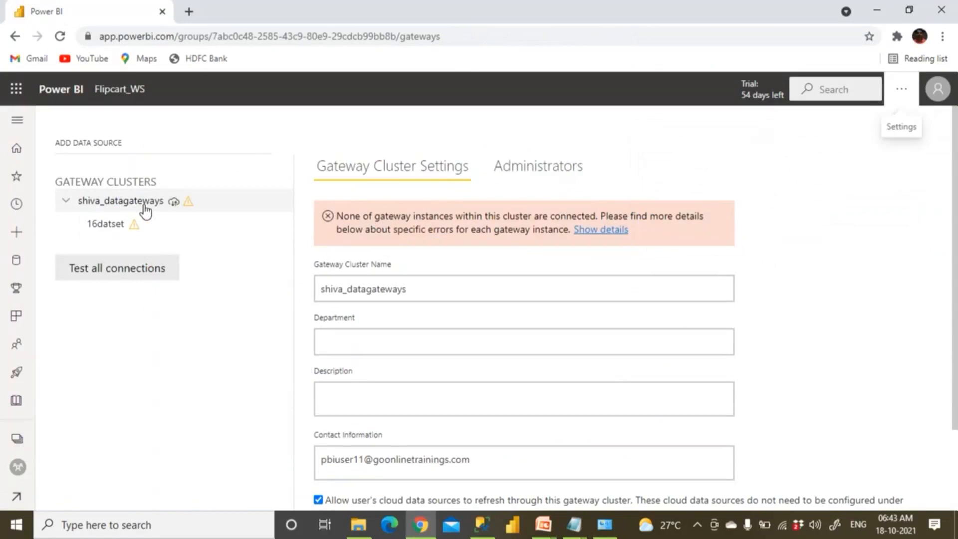
left_click(65, 203)
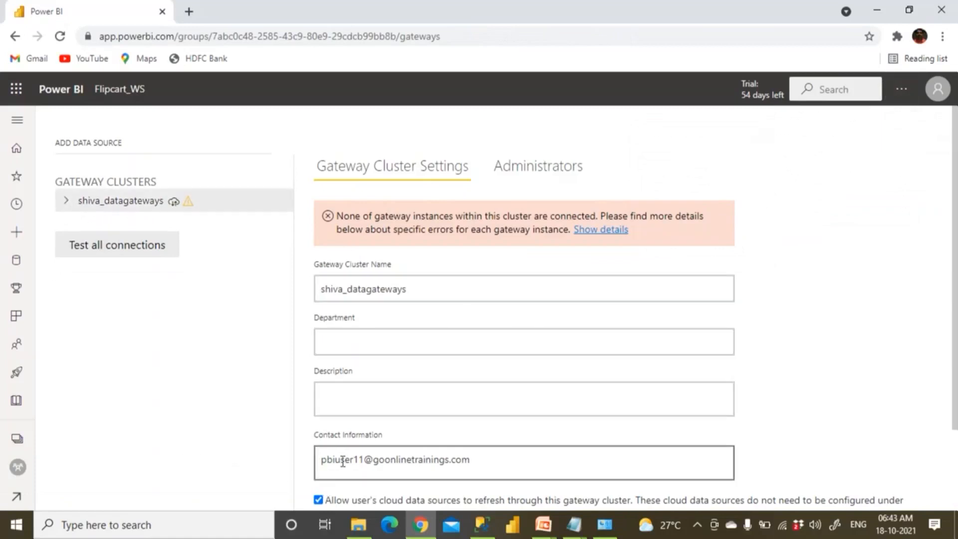
left_click(114, 524)
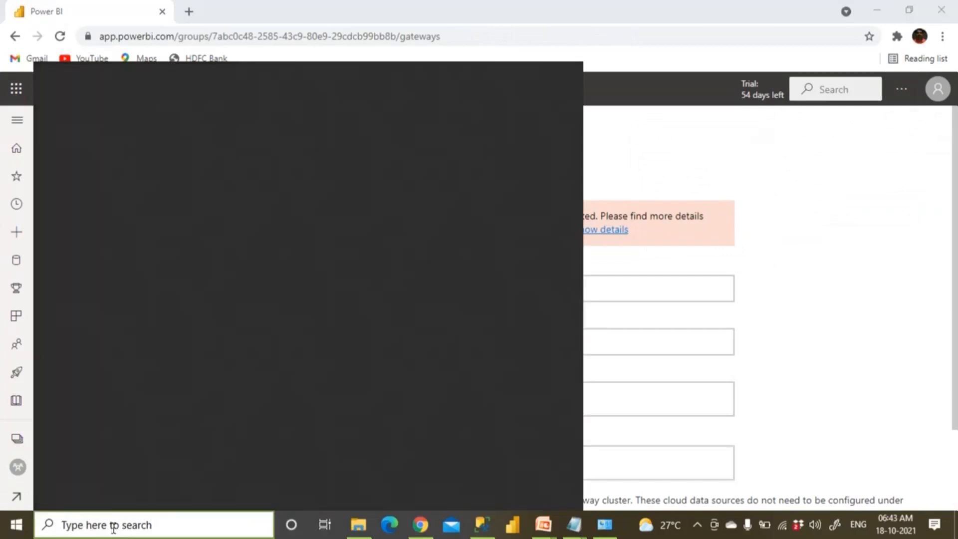
Search Windows for 'gate' and launch the On-premises data gateway app.
type("gate")
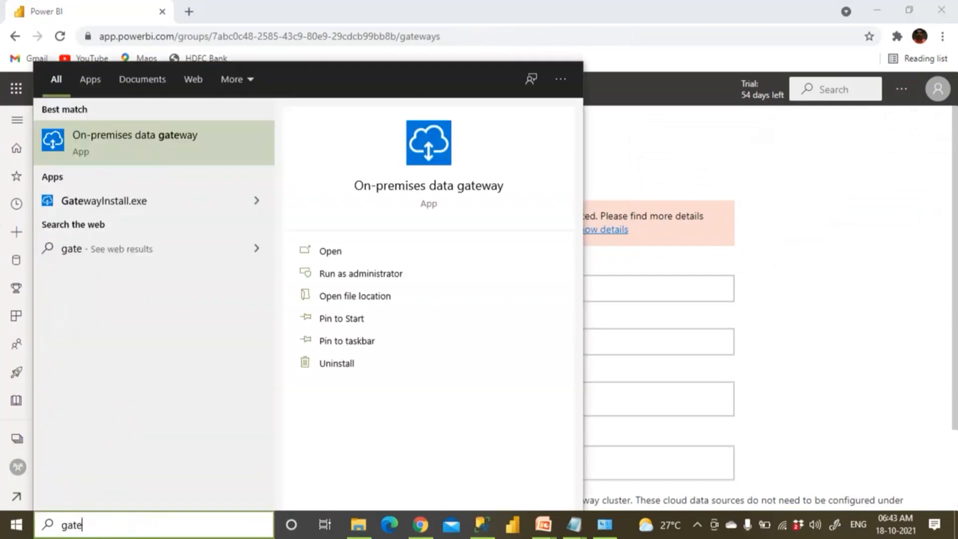
left_click(163, 157)
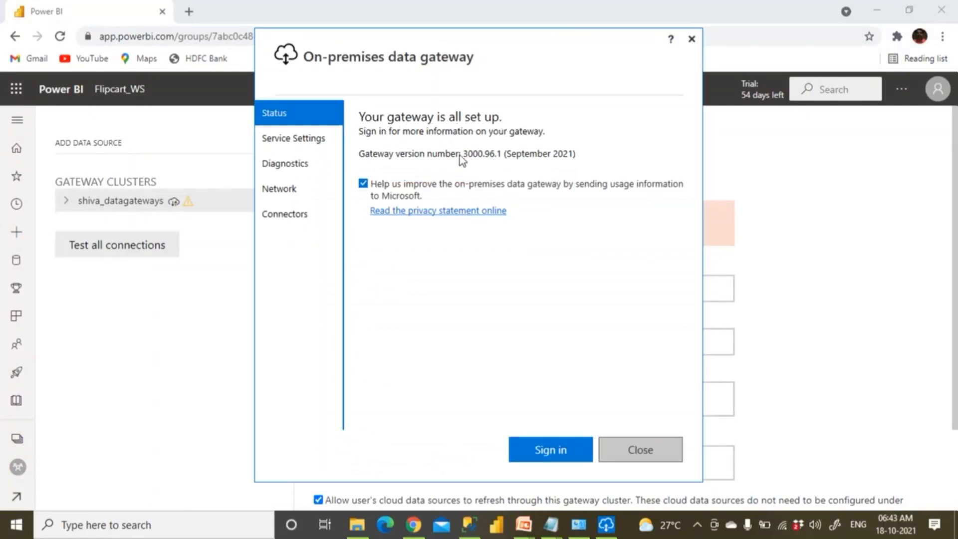
Start the gateway sign-in by pasting the account's e-mail address and continuing.
left_click(555, 455)
left_click(298, 143)
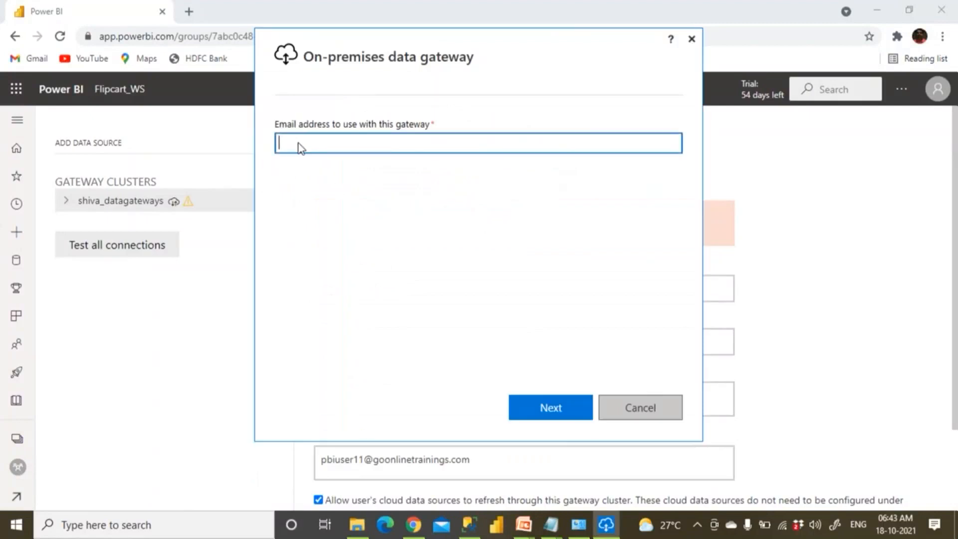
key("ctrl+v")
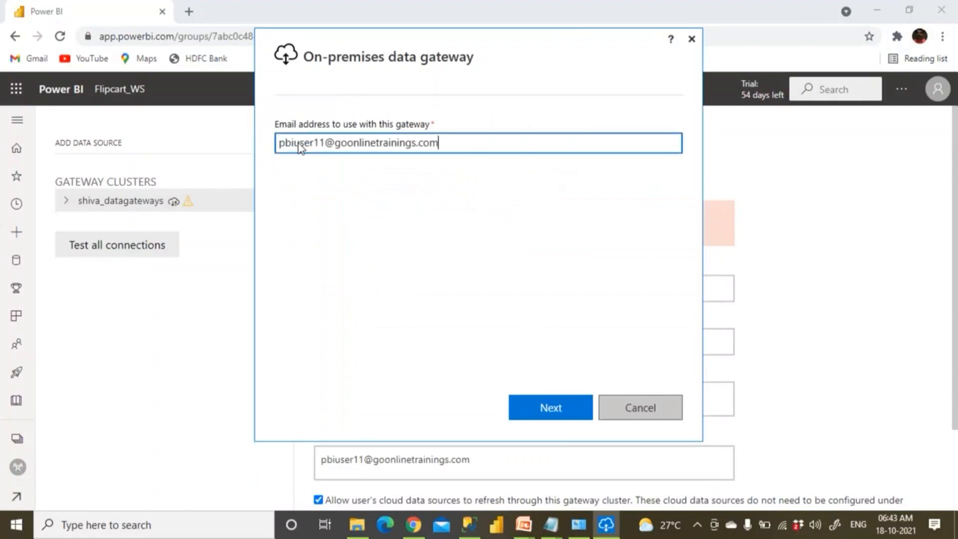
left_click(536, 404)
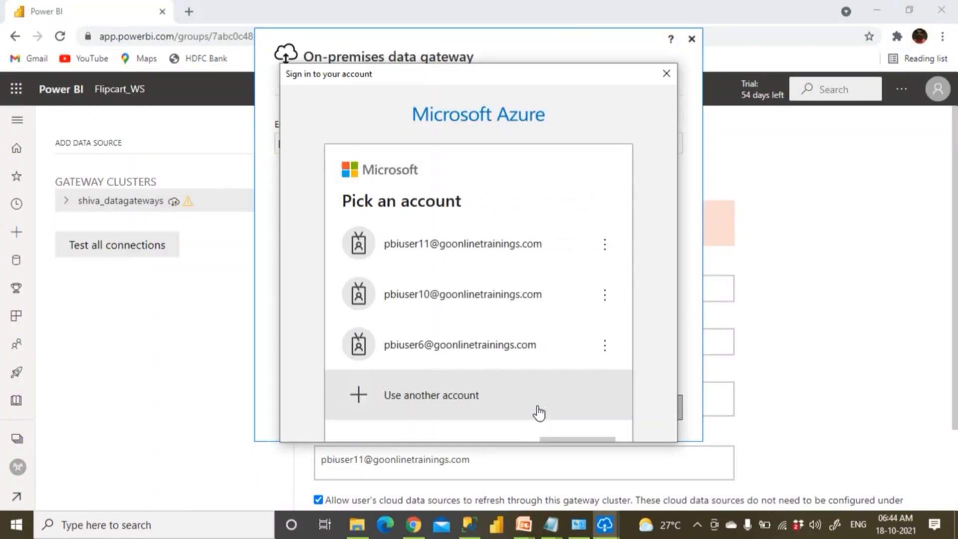
Pick the account, enter its password, and skip the extra security setup.
left_click(519, 256)
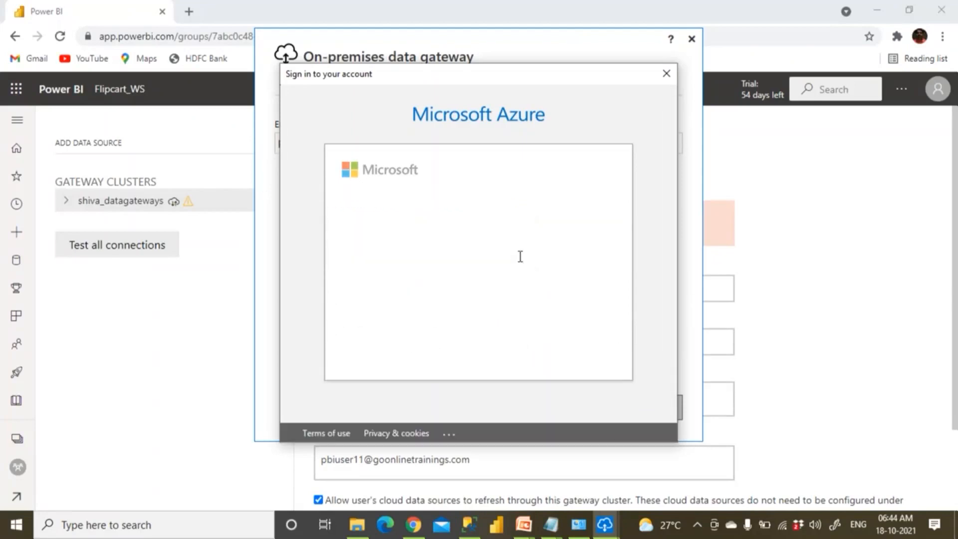
type("••••••")
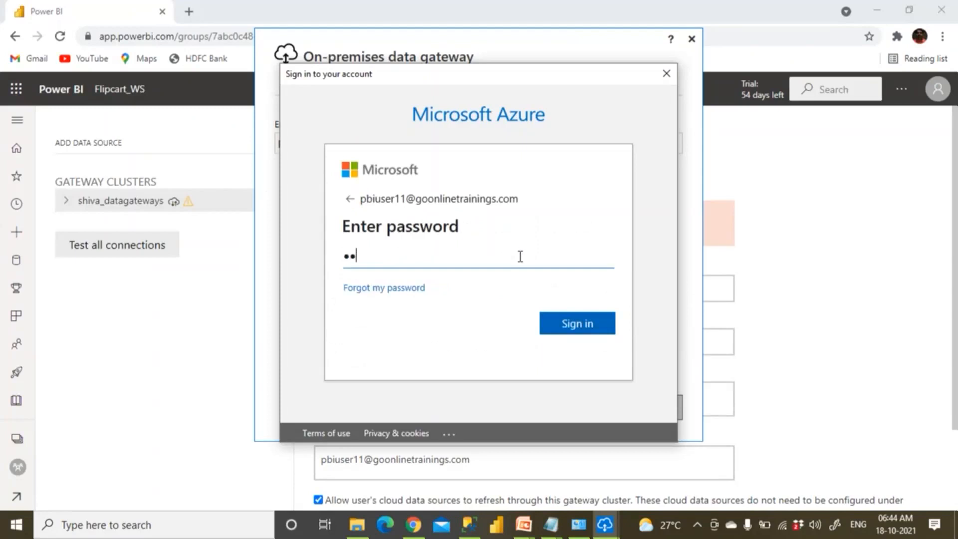
type("••")
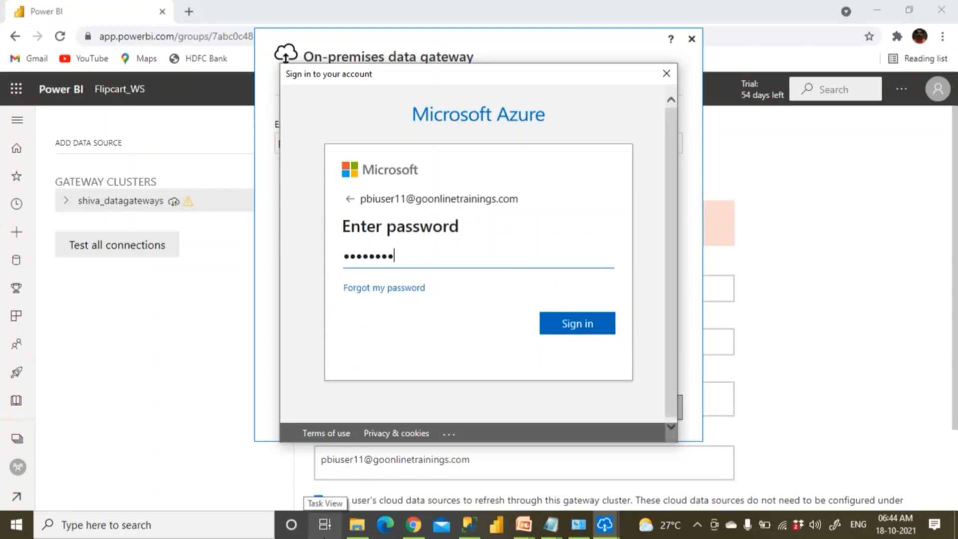
left_click(578, 327)
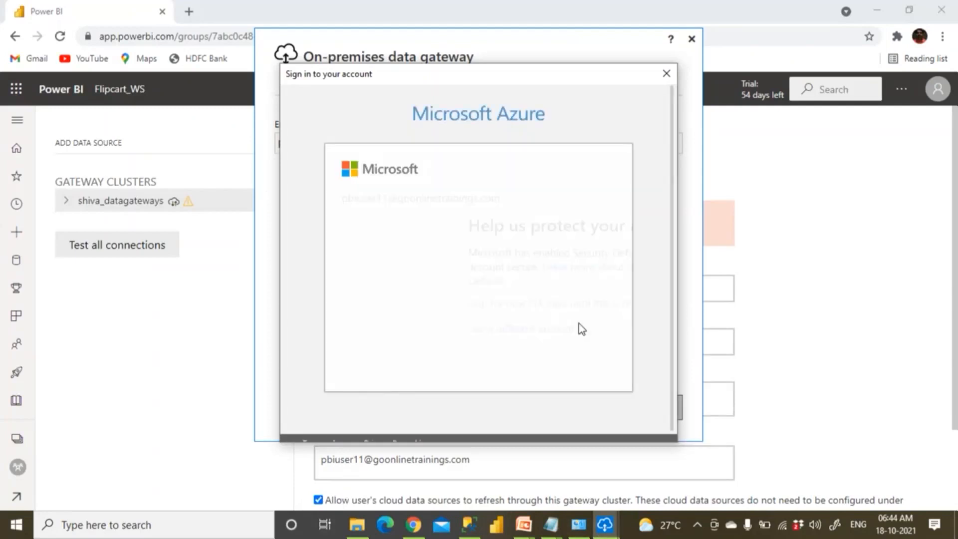
left_click(426, 305)
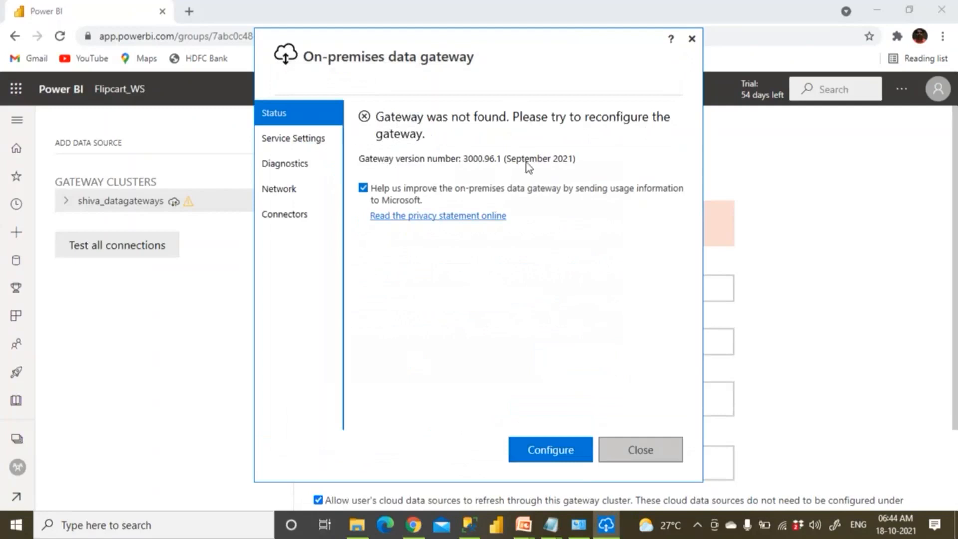
Choose to register a new gateway and name it Kedar_Gateways.
left_click(545, 455)
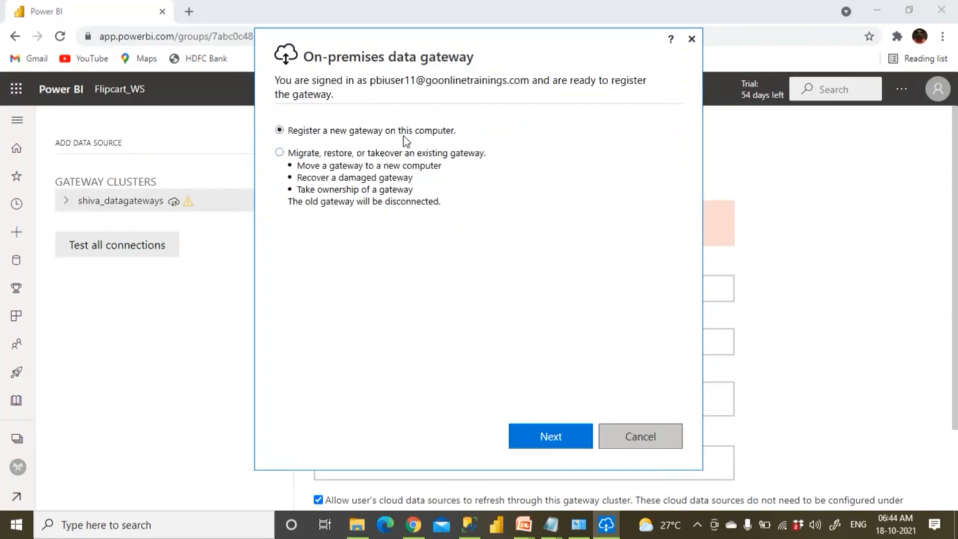
left_click(550, 437)
left_click(313, 151)
type("Keda")
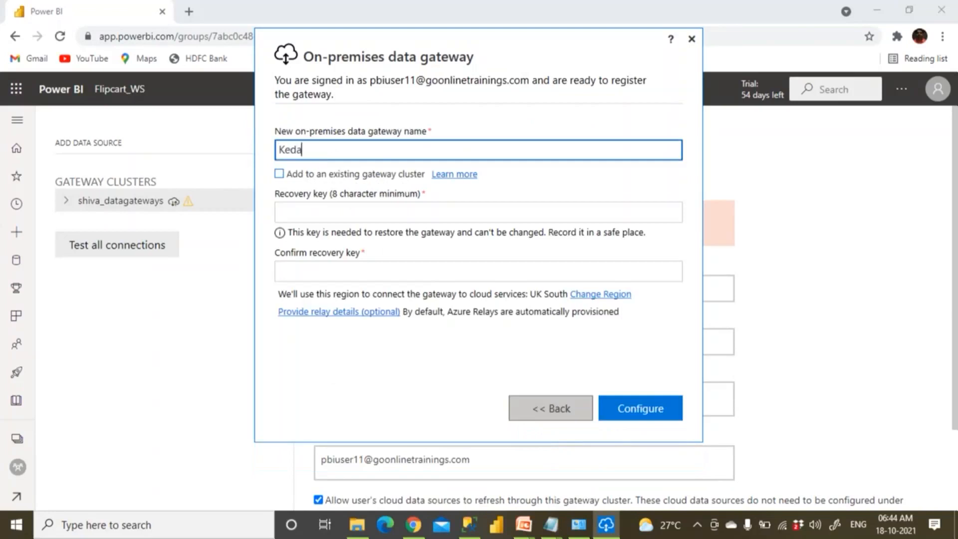
type("r_Gateways")
left_click(305, 150)
left_click_drag(292, 152, 273, 153)
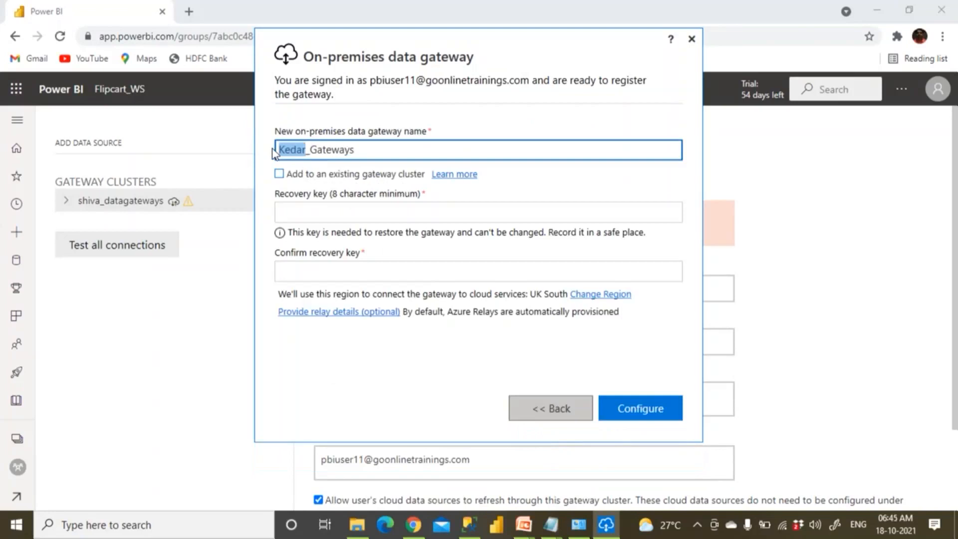
left_click(289, 208)
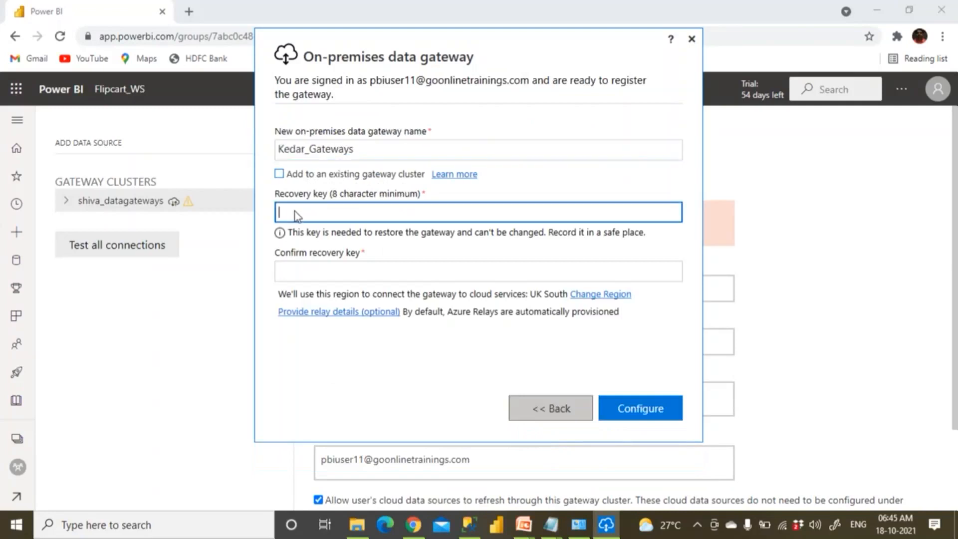
Enter the recovery key from the notes file twice and register the gateway.
mouse_move(560, 531)
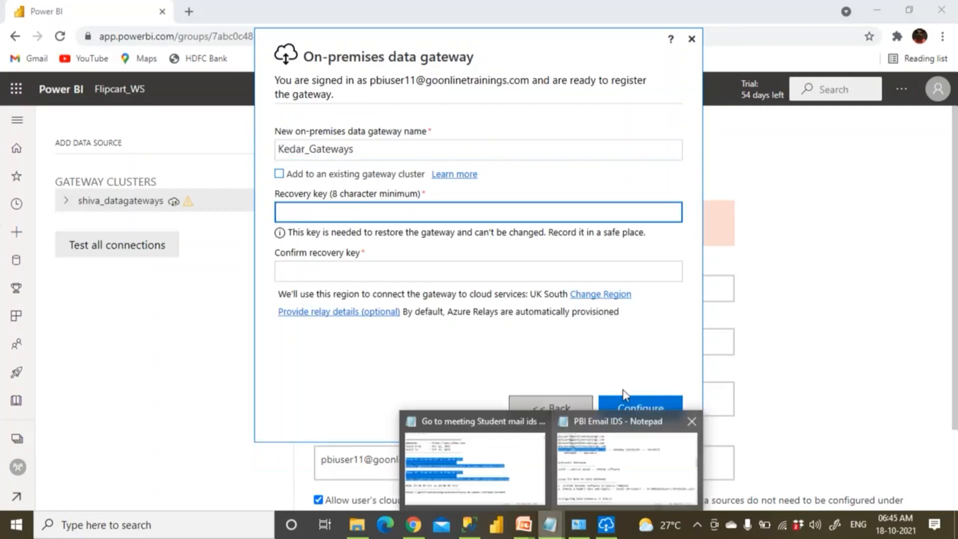
left_click(620, 451)
left_click_drag(616, 132, 698, 133)
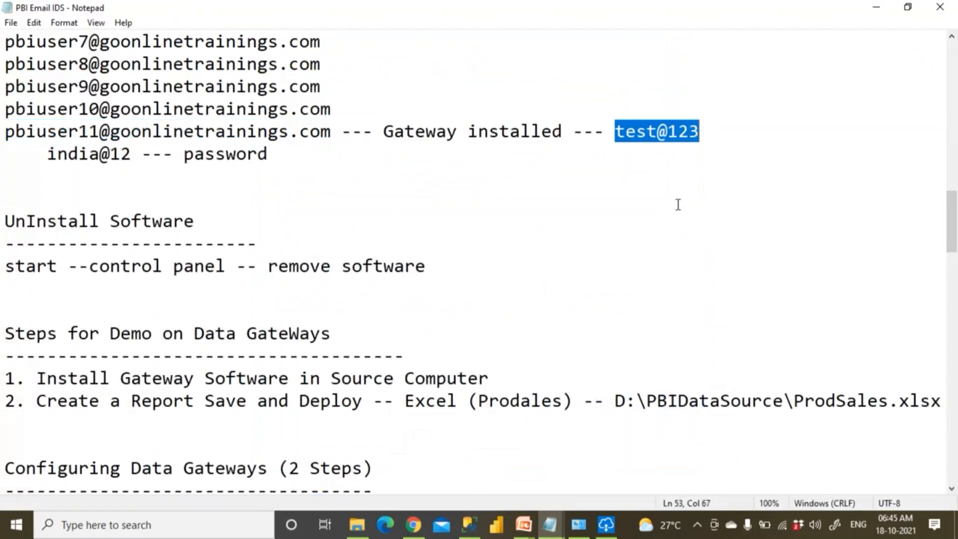
key("alt+Tab")
key("ctrl+v")
left_click(312, 279)
key("ctrl+v")
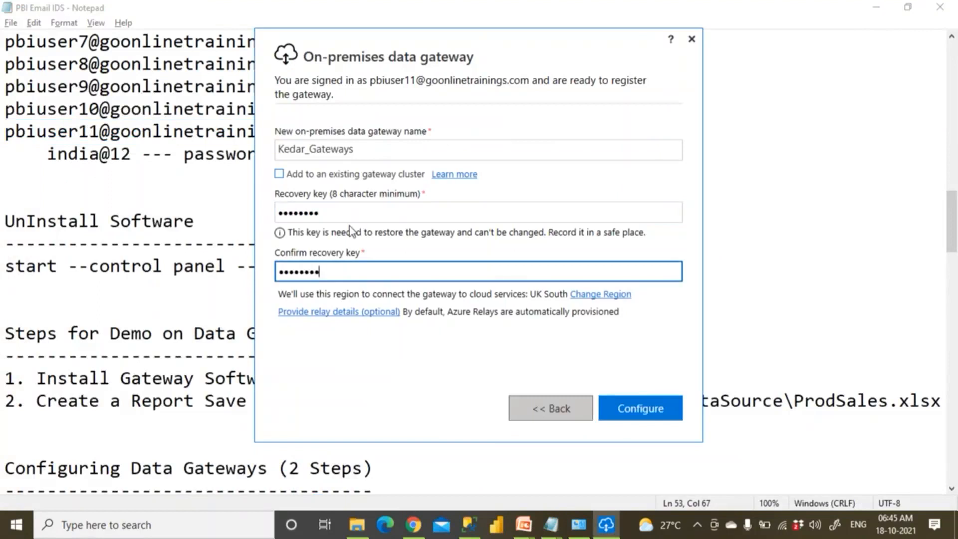
left_click(653, 415)
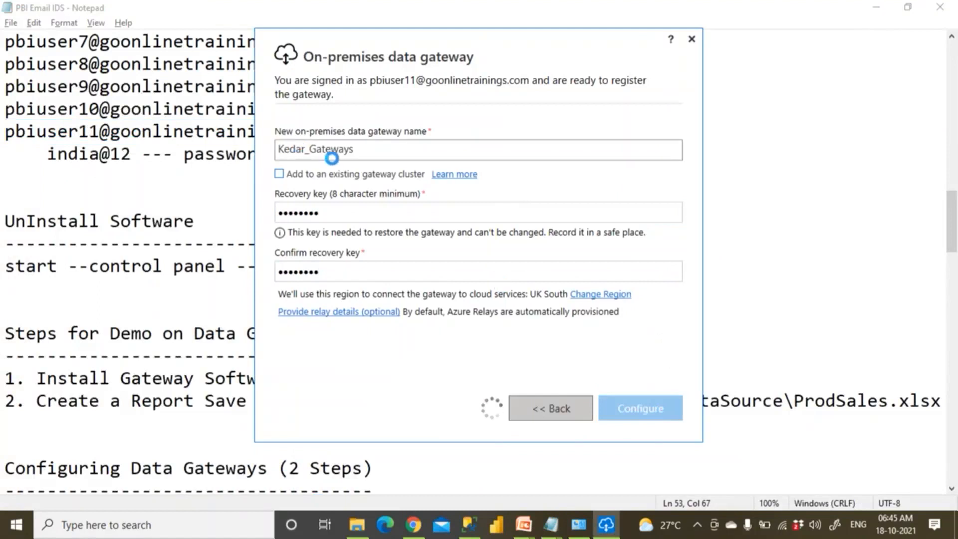
Add '-- Kedar_Gateway' to the notes file, save it, and close the gateway window.
left_click(225, 205)
left_click(386, 134)
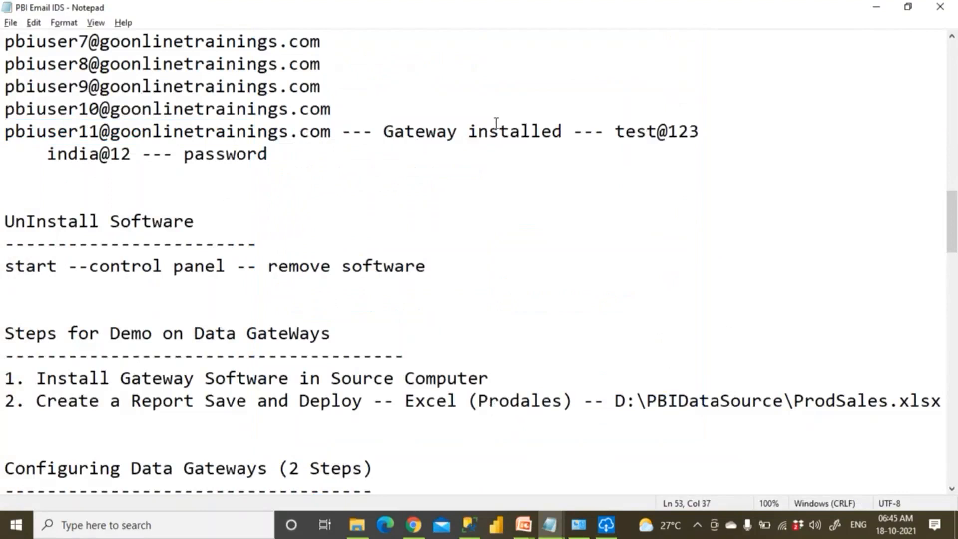
left_click(726, 135)
type("-- Kedar_Gateway")
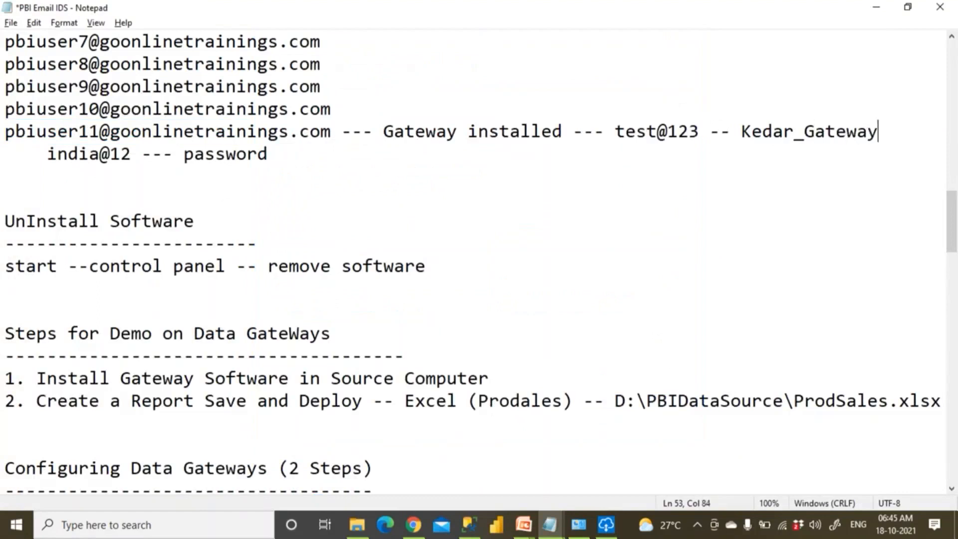
key("ctrl+s")
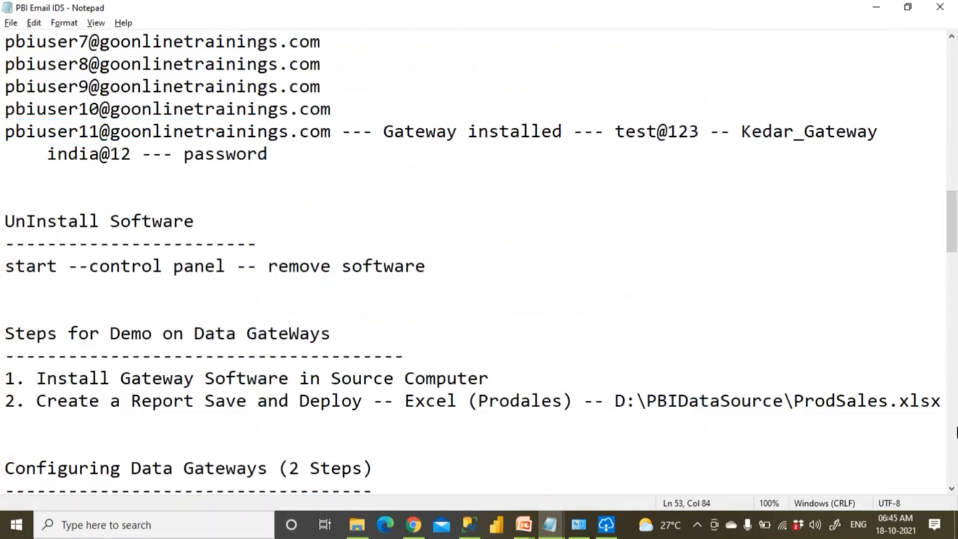
left_click(605, 524)
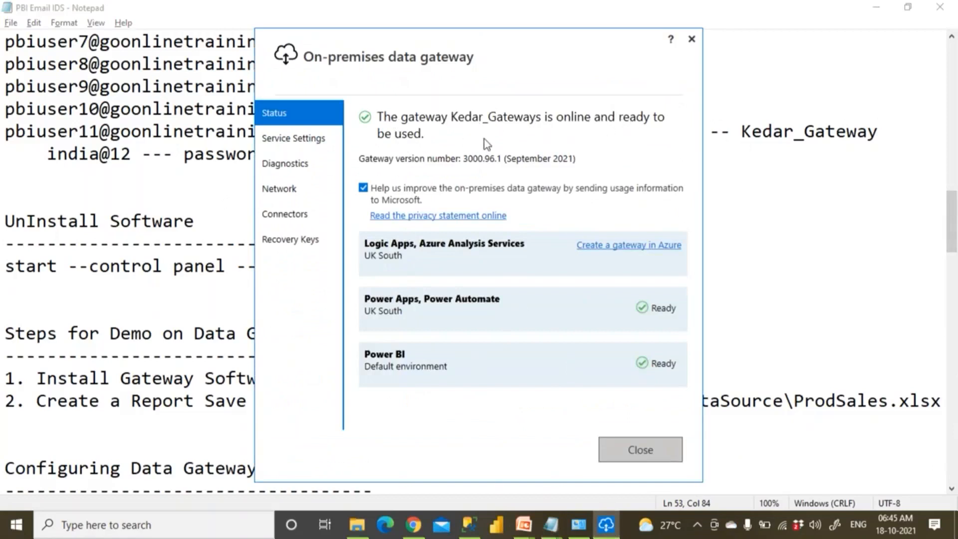
left_click(646, 452)
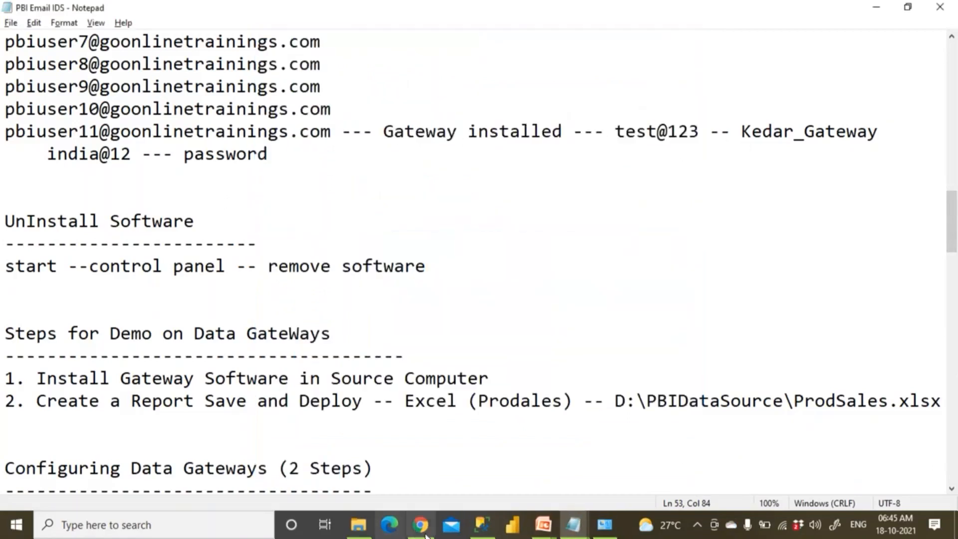
Reload the Power BI gateways page, confirm Kedar_Gateways is online, then launch Power BI Desktop.
left_click(421, 530)
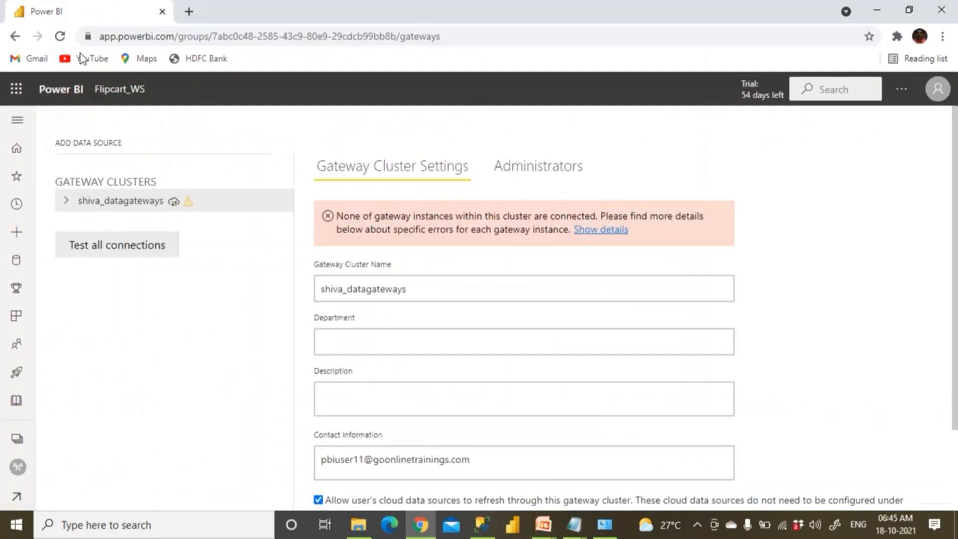
left_click(61, 36)
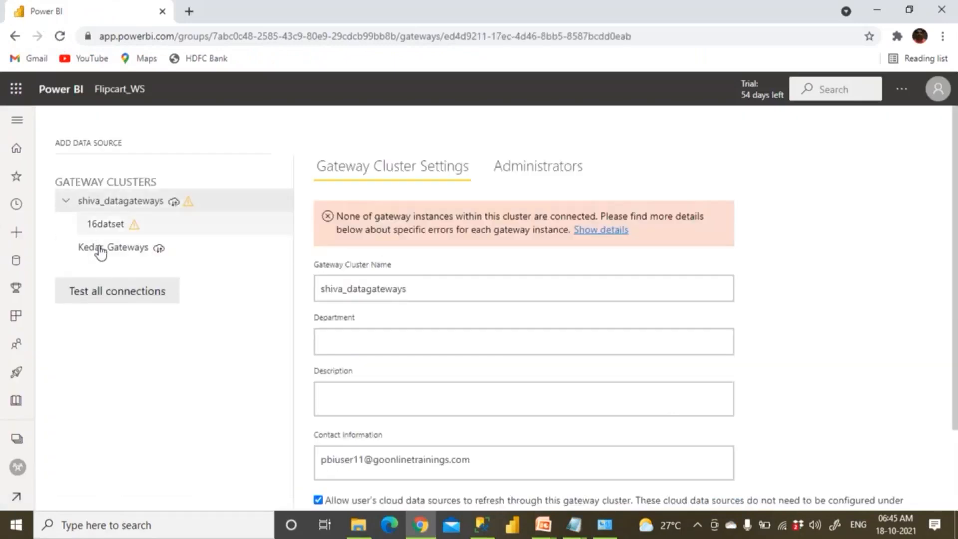
left_click(101, 249)
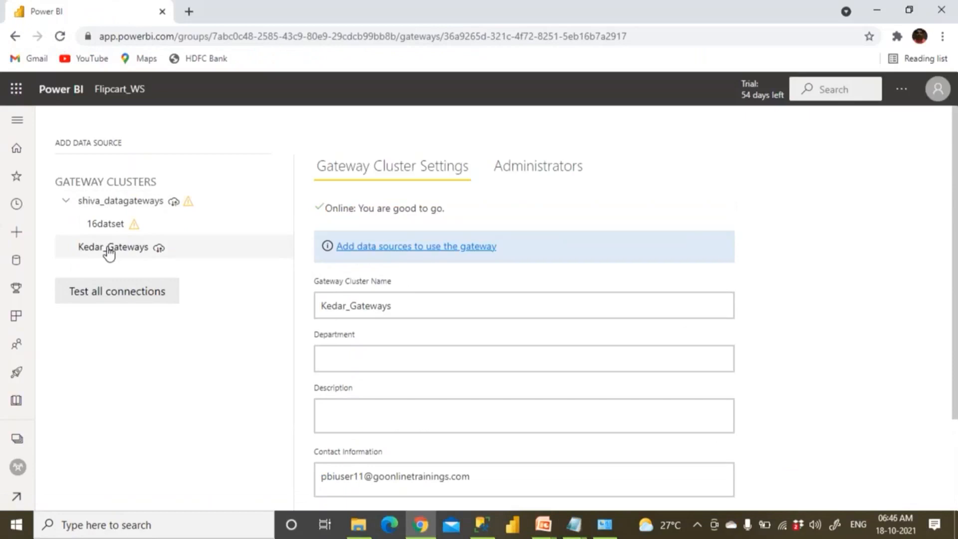
left_click(109, 249)
left_click(514, 526)
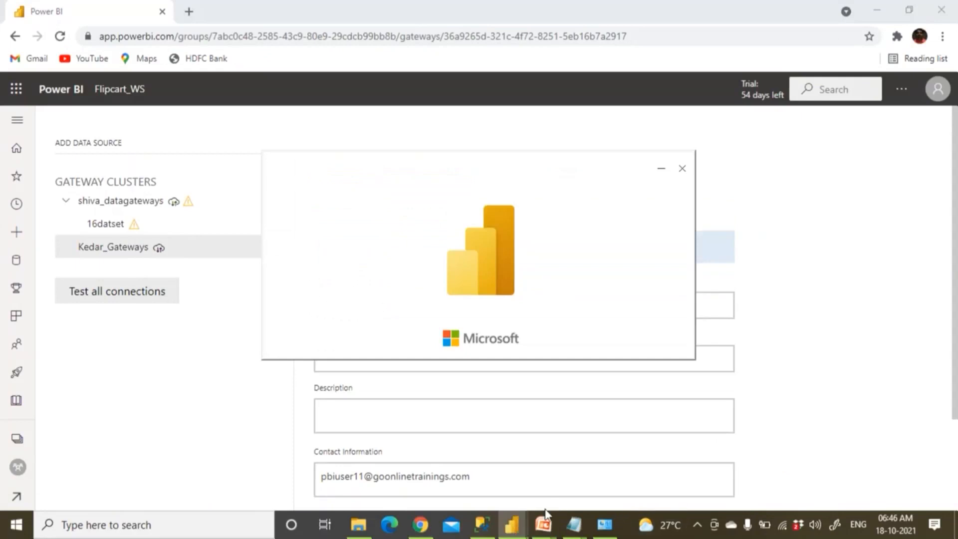
Present the Scenarios for Data Gateways slide full screen in PowerPoint, then open Start.
mouse_move(548, 531)
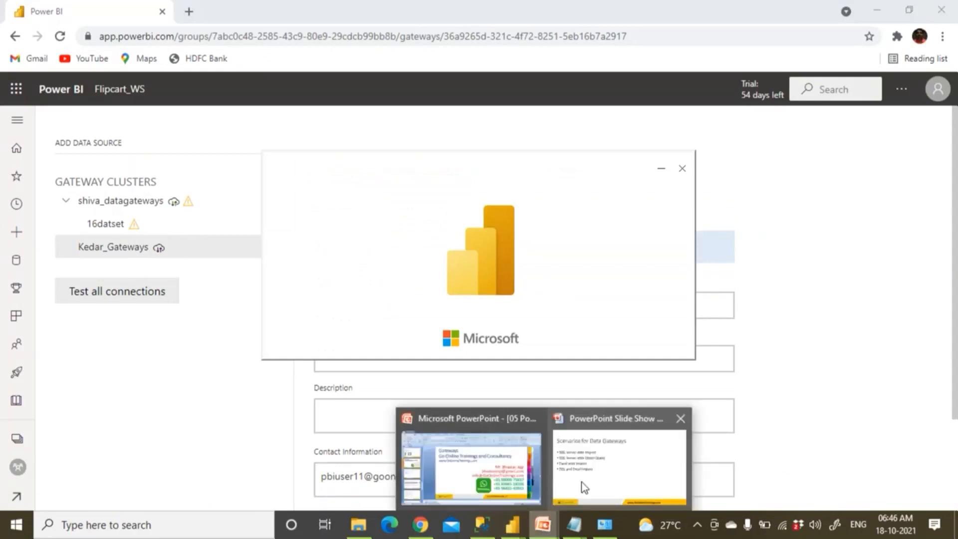
left_click(582, 482)
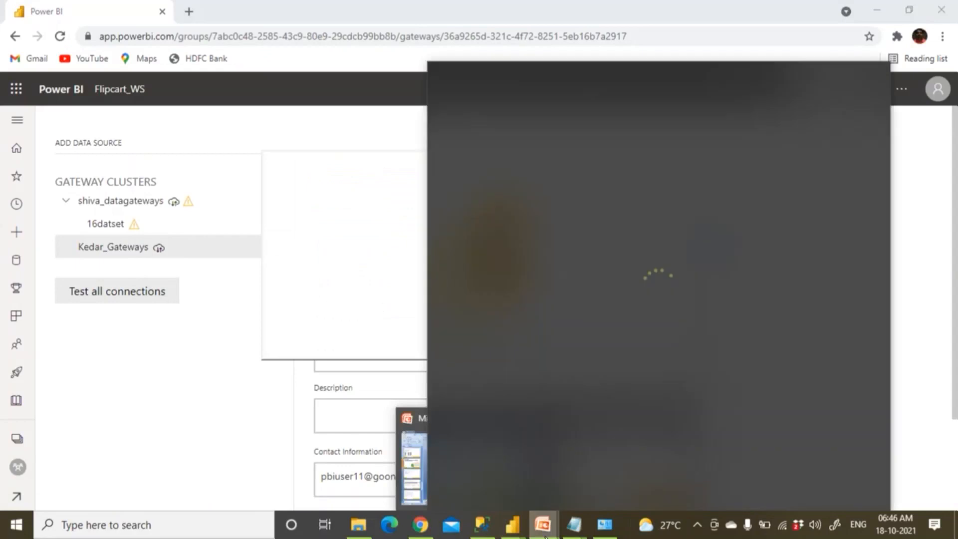
left_click(418, 433)
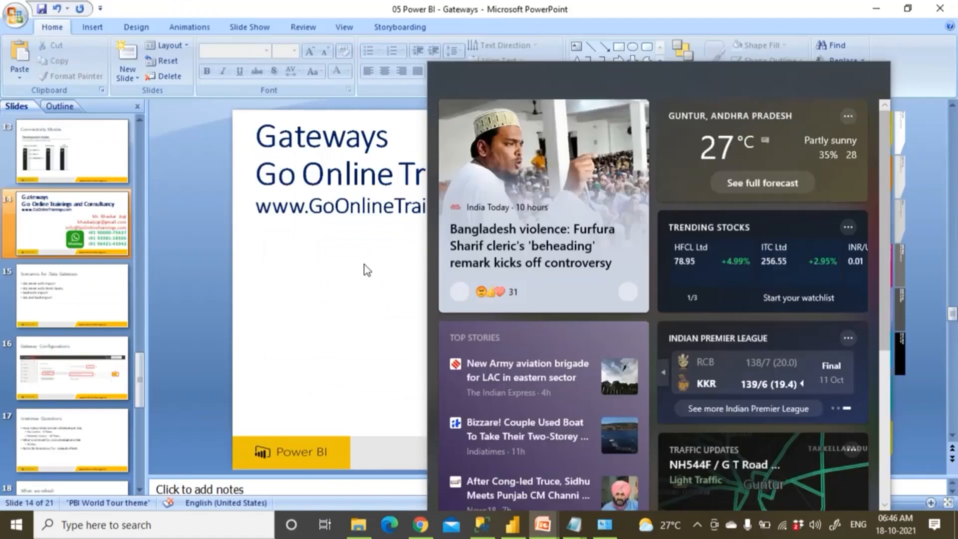
left_click(914, 65)
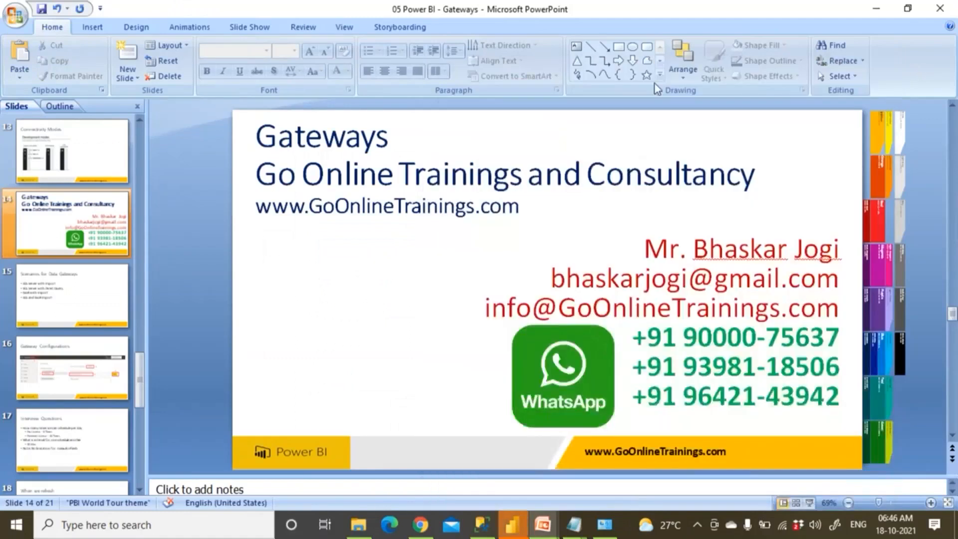
left_click(64, 280)
key("shift+F5")
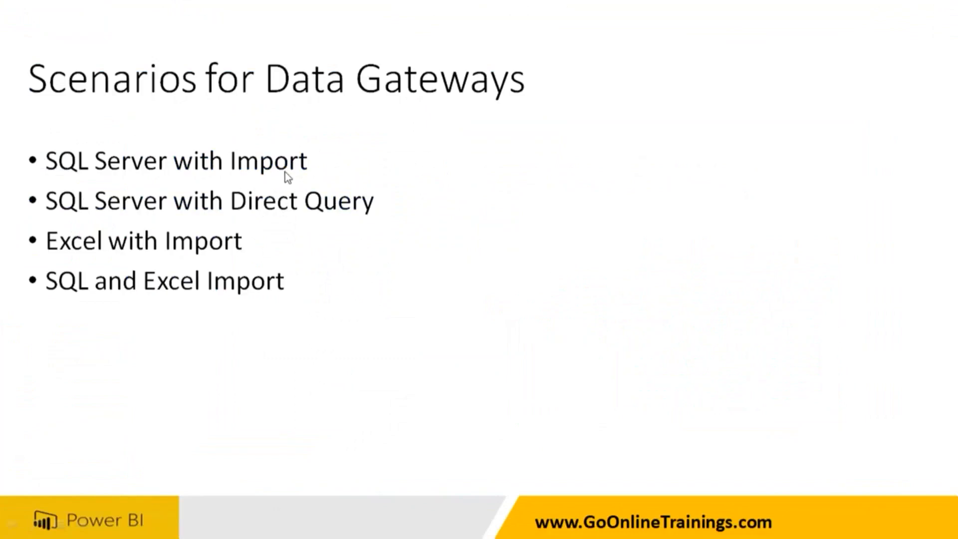
key("super")
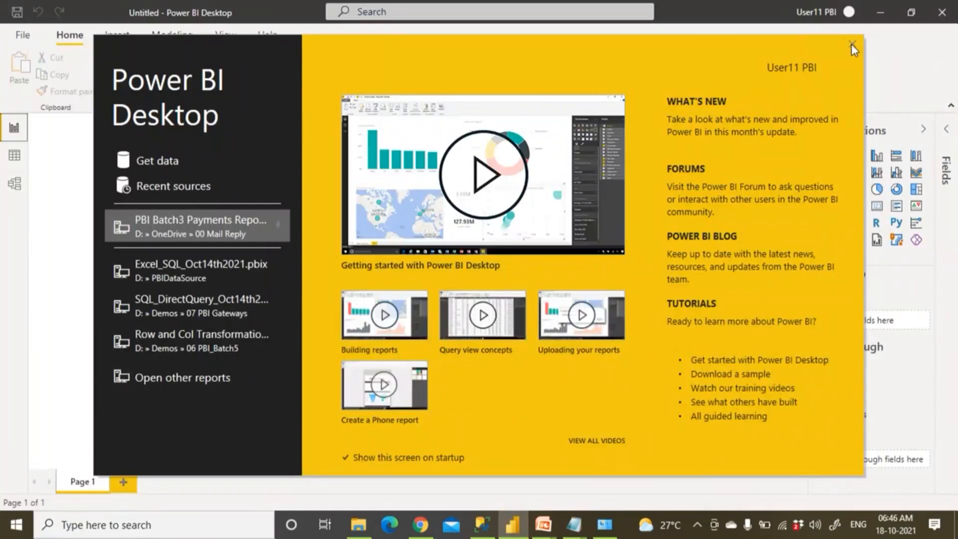
Start a SQL Server import with server '.', then expand Databases in SSMS.
left_click(851, 43)
left_click(138, 92)
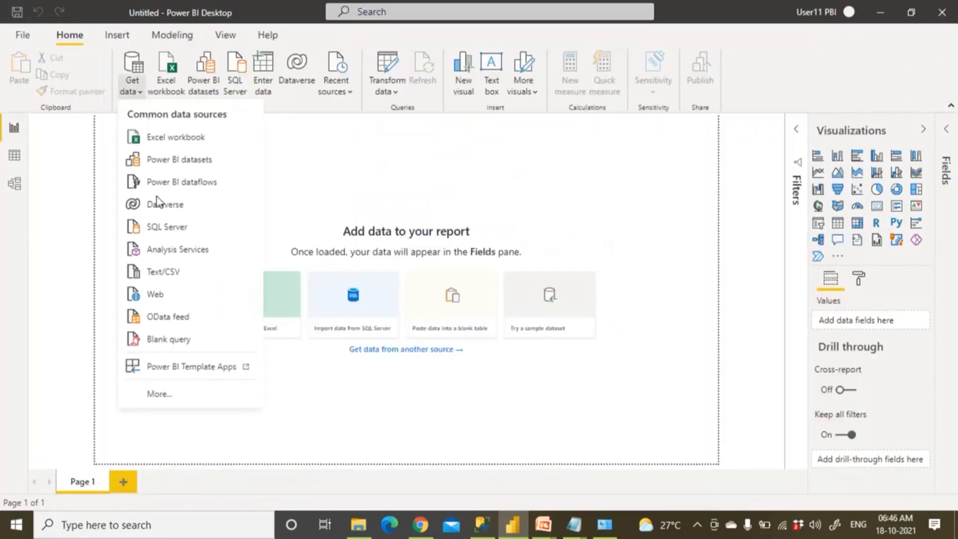
left_click(164, 227)
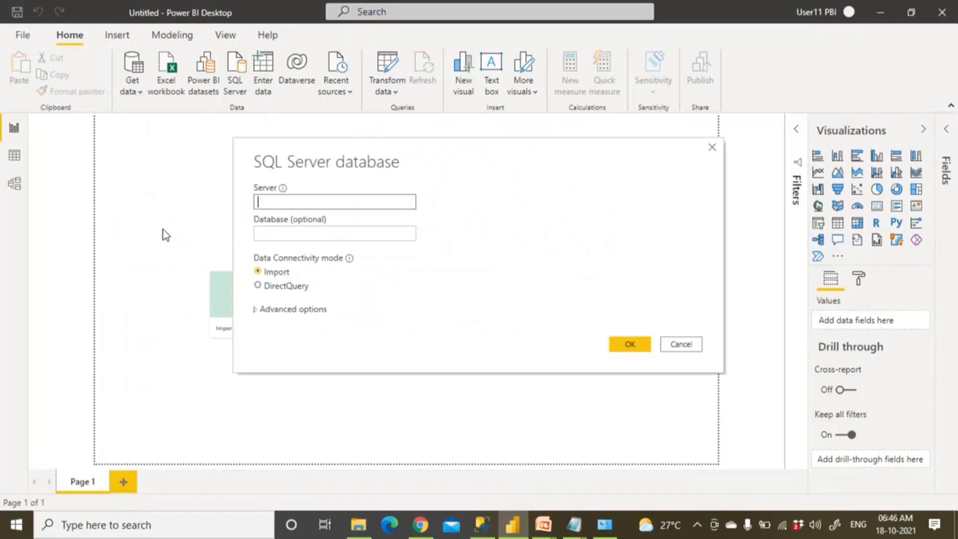
type(".")
left_click(276, 235)
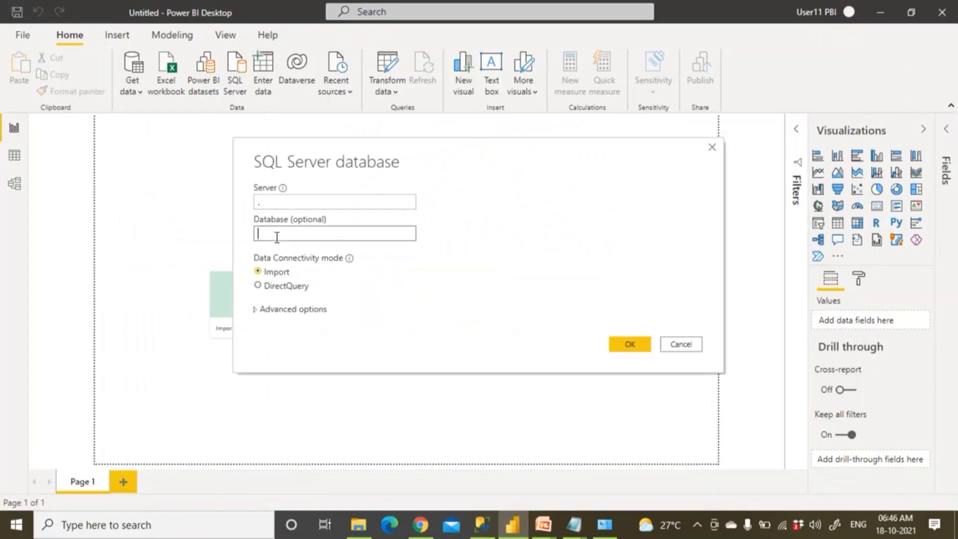
left_click(488, 533)
double_click(76, 131)
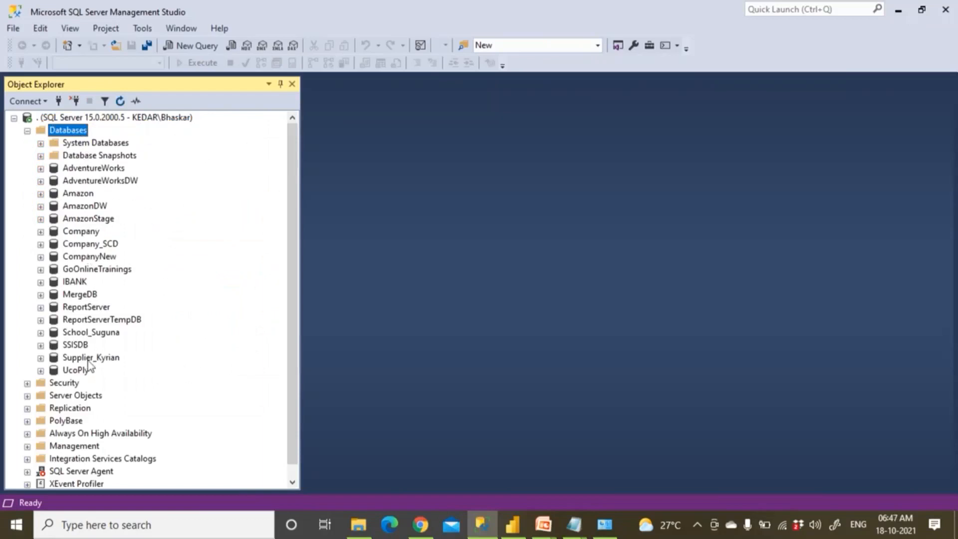
Expand the IBANK database and its Tables folder in SSMS, and open a new query.
left_click(82, 283)
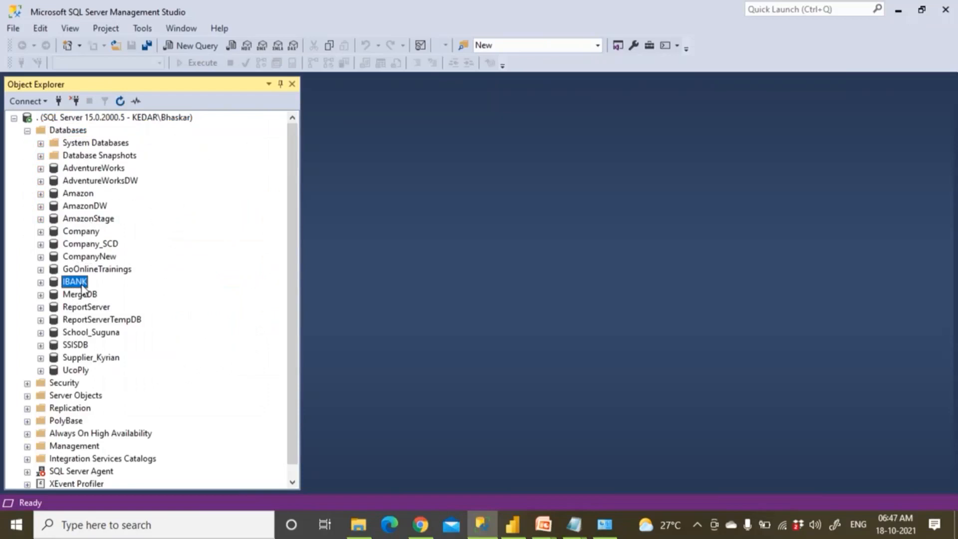
left_click(40, 283)
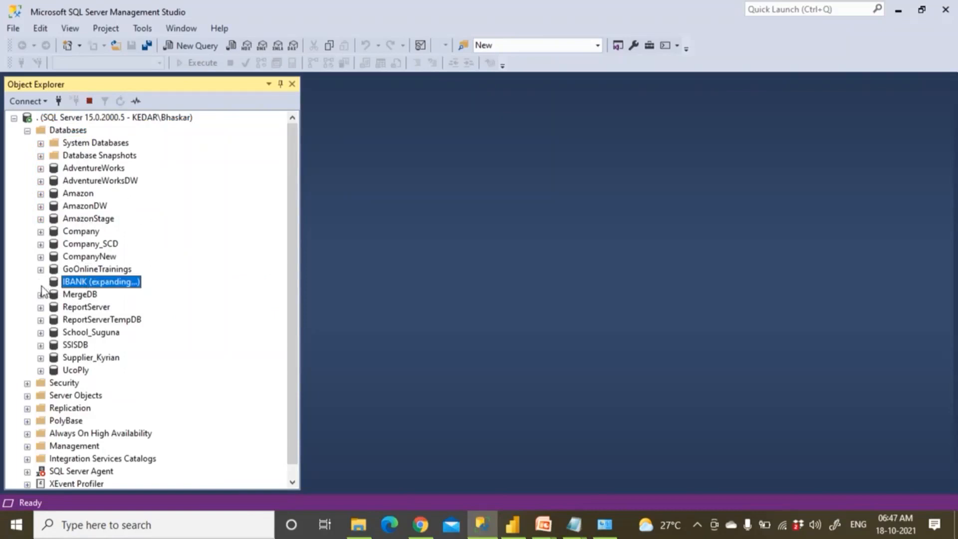
double_click(95, 311)
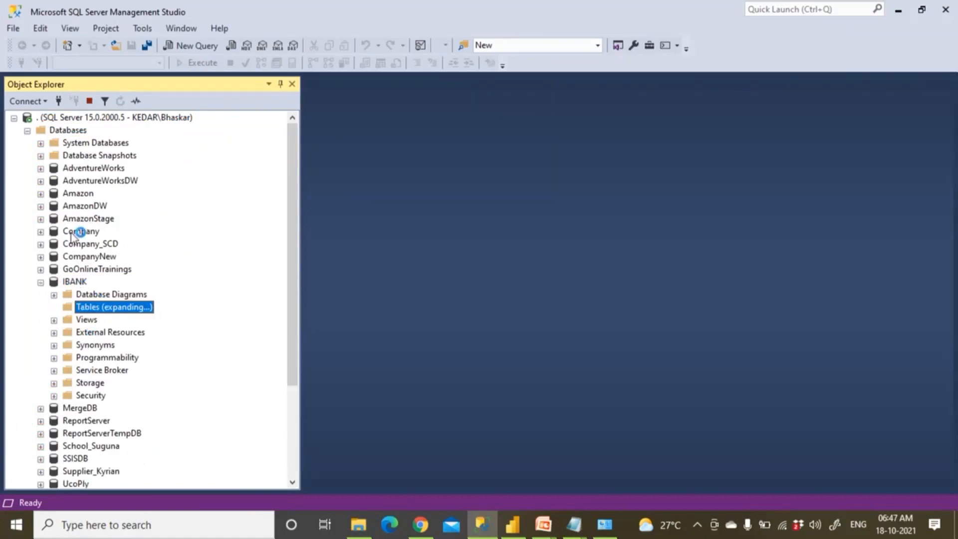
left_click(191, 45)
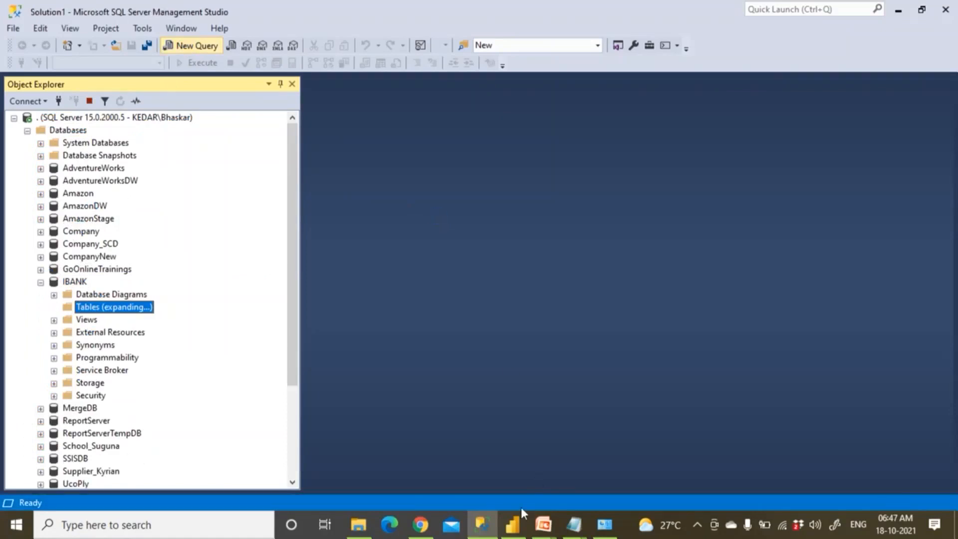
Enter iBank as the database in Power BI's SQL Server dialog.
left_click(512, 522)
left_click(276, 233)
type("iBank")
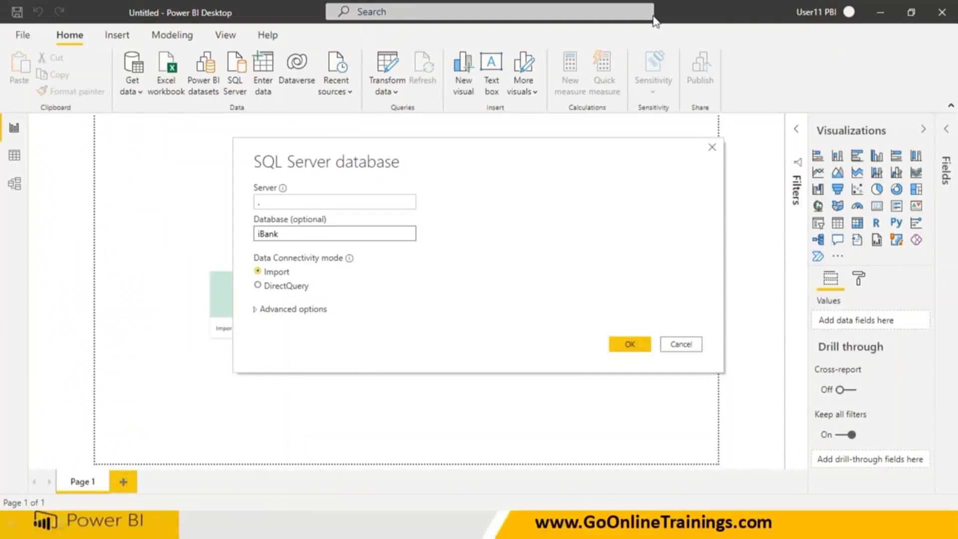
left_click_drag(247, 279, 305, 275)
left_click_drag(248, 280, 360, 269)
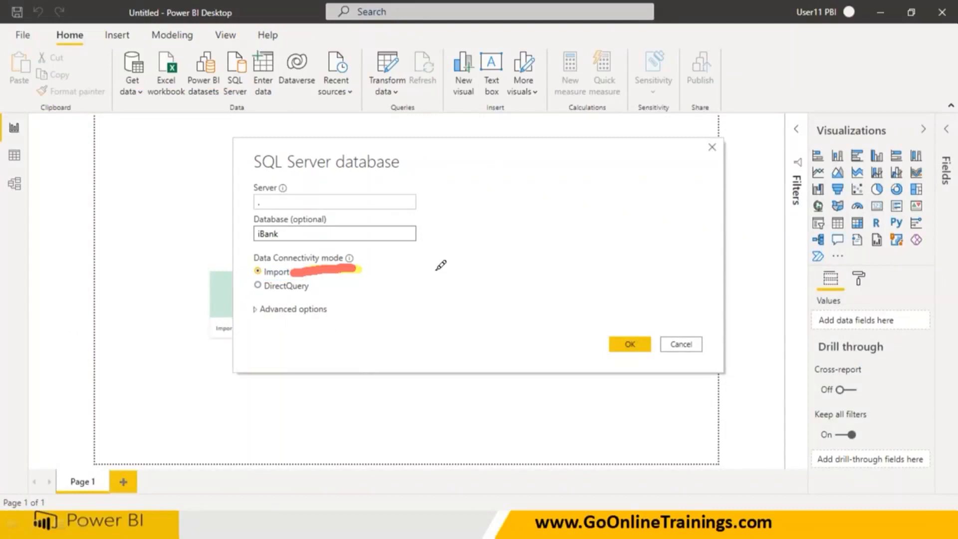
mouse_move(313, 288)
left_mouse_down()
mouse_move(373, 285)
mouse_move(429, 297)
mouse_move(473, 280)
mouse_move(492, 256)
mouse_move(553, 259)
mouse_move(579, 244)
left_mouse_up()
left_click_drag(567, 212, 581, 250)
mouse_move(631, 210)
left_mouse_down()
mouse_move(691, 202)
mouse_move(691, 219)
left_mouse_up()
left_click_drag(716, 185, 733, 214)
mouse_move(806, 164)
left_mouse_down()
mouse_move(809, 189)
mouse_move(825, 191)
left_mouse_up()
left_click_drag(730, 263, 868, 202)
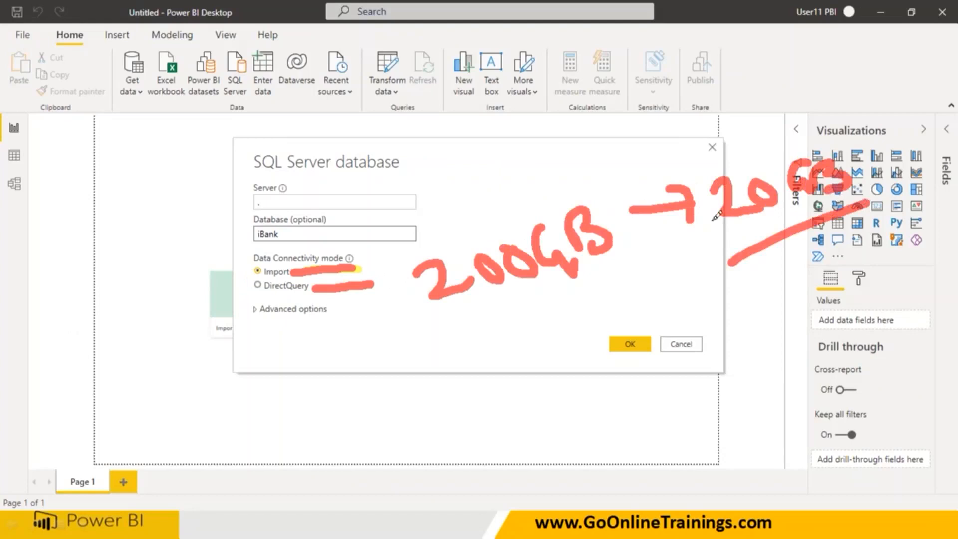
left_click_drag(248, 298, 333, 299)
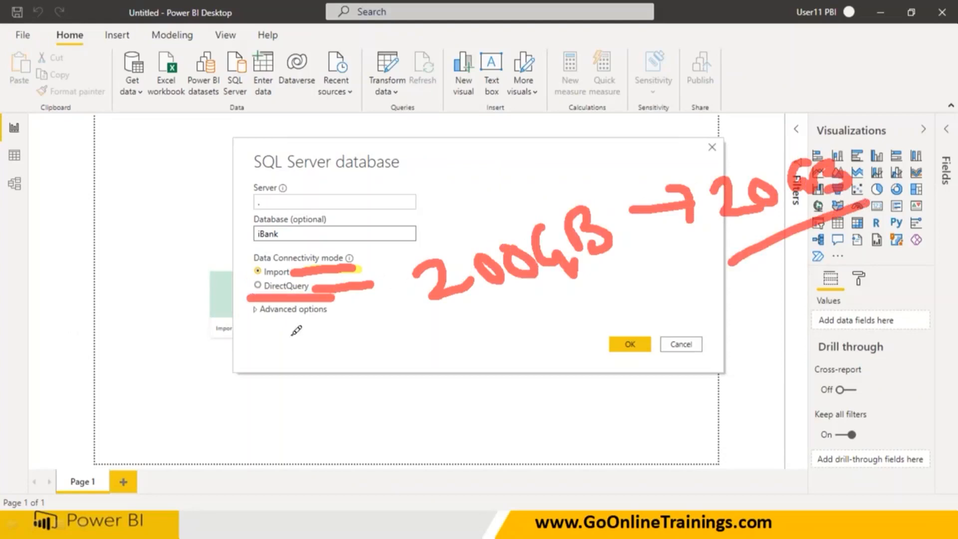
mouse_move(229, 337)
left_mouse_down()
mouse_move(331, 403)
mouse_move(304, 313)
mouse_move(219, 341)
left_mouse_up()
mouse_move(268, 346)
left_mouse_down()
mouse_move(271, 369)
mouse_move(266, 349)
left_mouse_up()
mouse_move(294, 344)
left_mouse_down()
mouse_move(299, 332)
mouse_move(314, 360)
left_mouse_up()
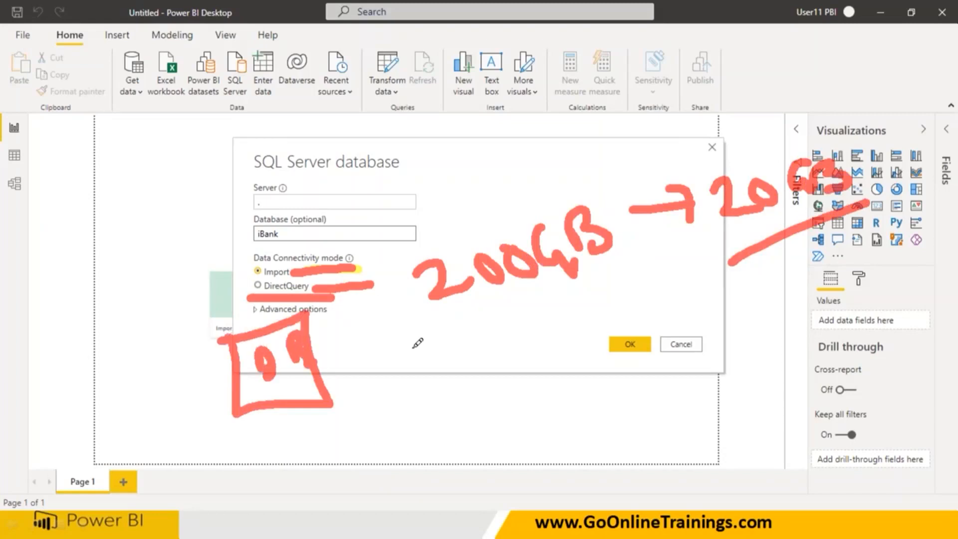
left_click_drag(386, 349, 524, 335)
mouse_move(536, 295)
left_mouse_down()
mouse_move(631, 374)
mouse_move(646, 261)
left_mouse_up()
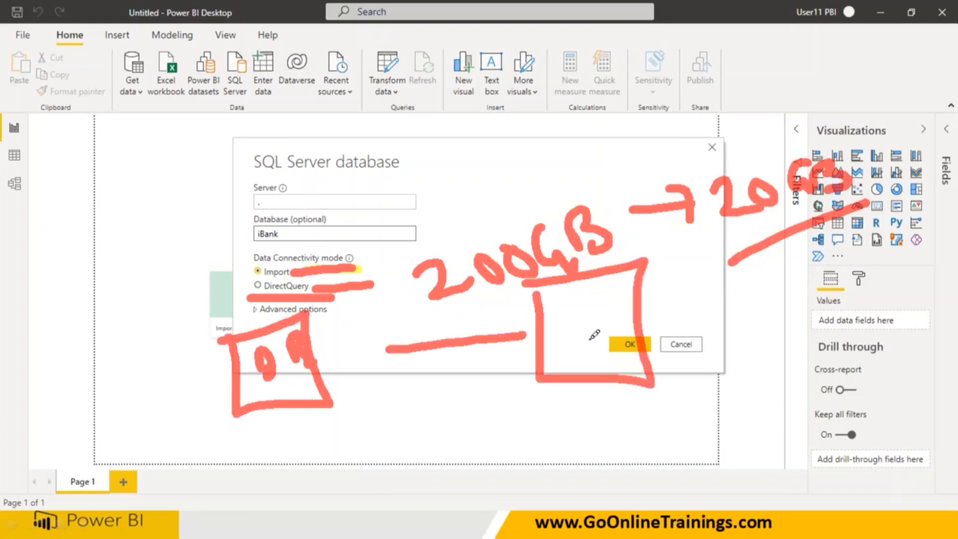
left_click_drag(570, 405, 579, 439)
left_click_drag(571, 405, 622, 439)
left_click_drag(605, 399, 625, 414)
mouse_move(572, 299)
left_mouse_down()
mouse_move(573, 343)
mouse_move(604, 294)
mouse_move(566, 306)
mouse_move(564, 342)
left_mouse_up()
mouse_move(659, 313)
left_mouse_down()
mouse_move(753, 298)
mouse_move(823, 346)
left_mouse_up()
left_click_drag(822, 273, 820, 348)
mouse_move(825, 272)
left_mouse_down()
mouse_move(747, 283)
mouse_move(792, 320)
mouse_move(802, 299)
mouse_move(813, 305)
left_mouse_up()
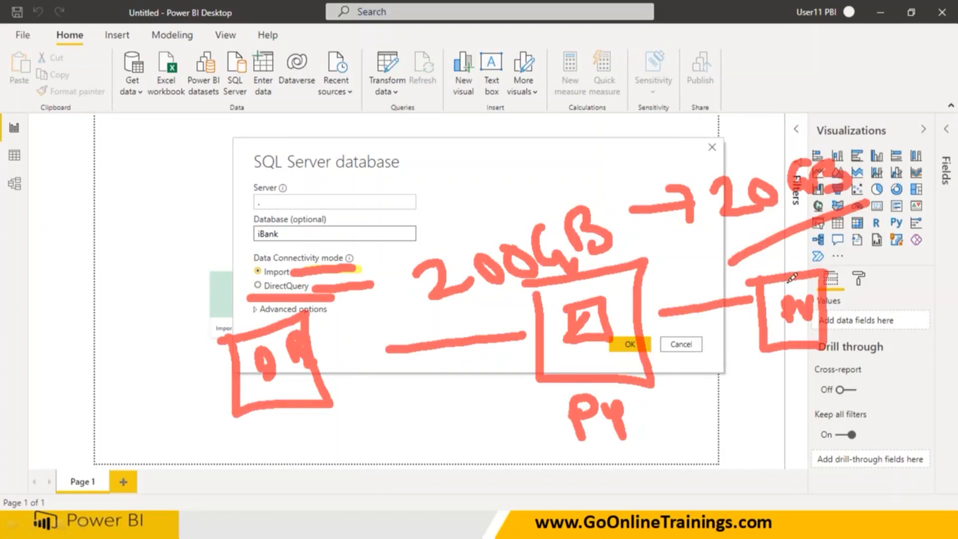
mouse_move(786, 284)
left_mouse_down()
mouse_move(593, 284)
mouse_move(449, 246)
mouse_move(256, 326)
mouse_move(278, 315)
left_mouse_up()
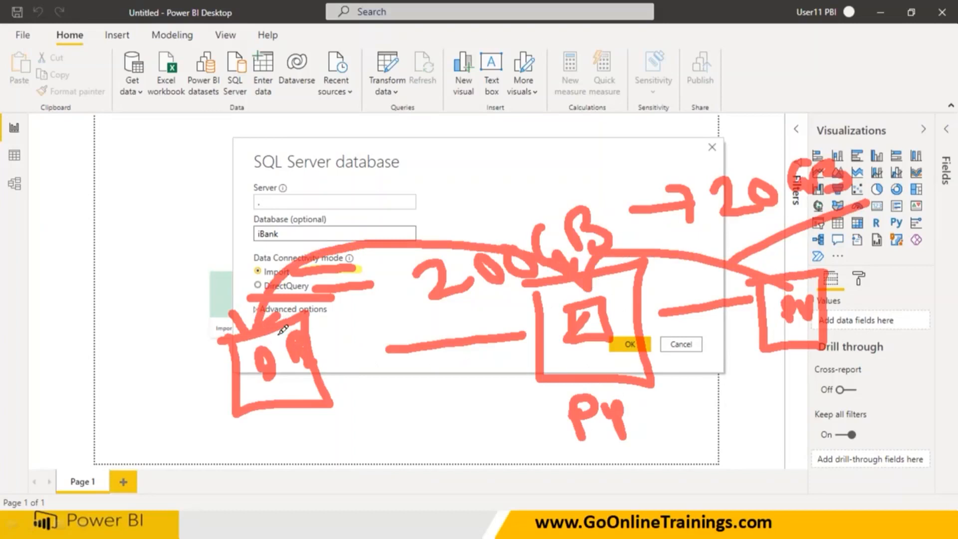
mouse_move(471, 386)
left_mouse_down()
mouse_move(545, 406)
mouse_move(584, 435)
left_mouse_up()
left_click_drag(580, 372, 532, 422)
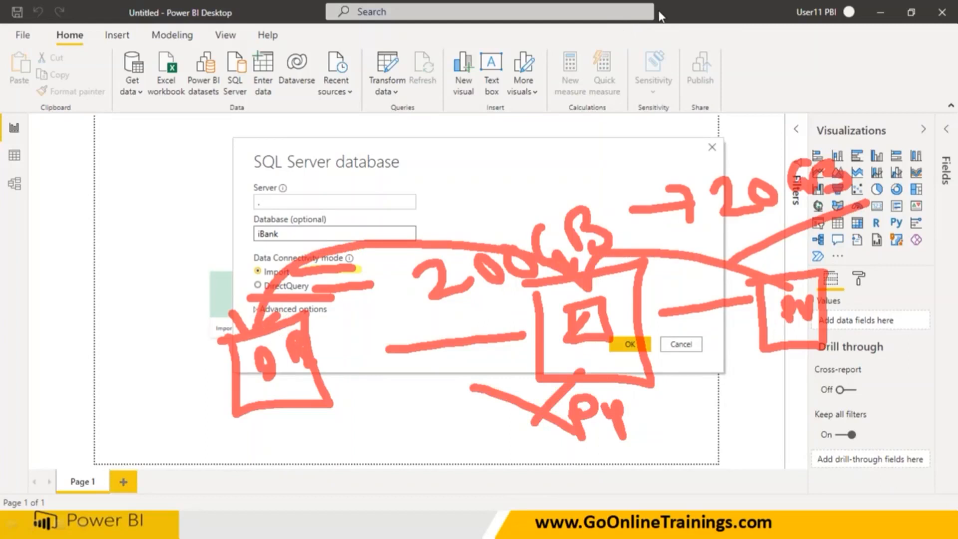
key("Escape")
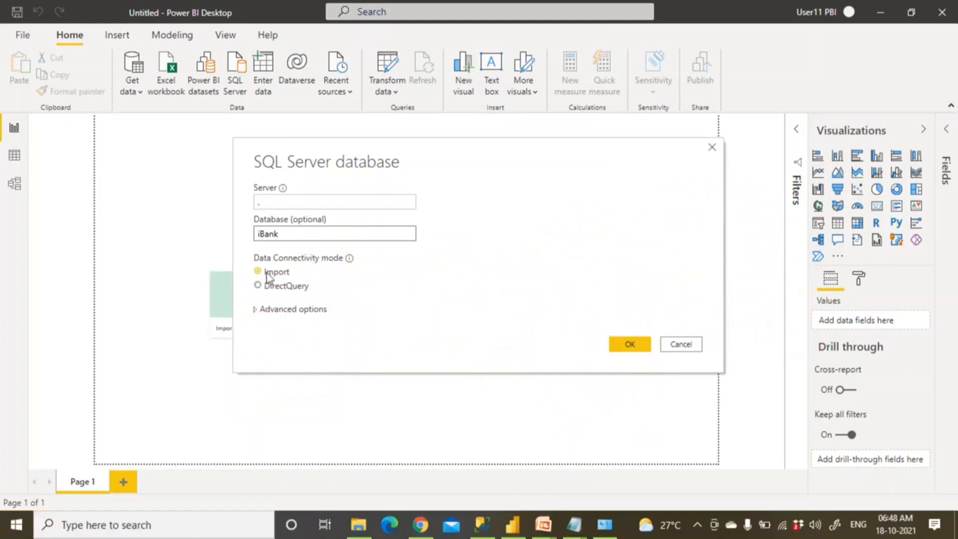
Connect to iBank, tick AMASTER in the Navigator, and load it in Import mode.
left_click(634, 347)
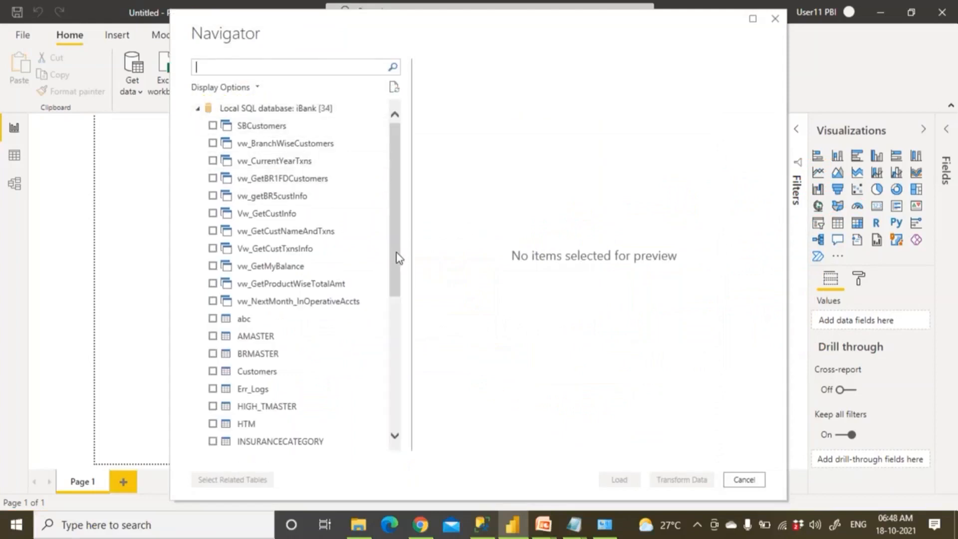
scroll(398, 279, "down", 2)
scroll(398, 282, "down", 2)
left_click(212, 266)
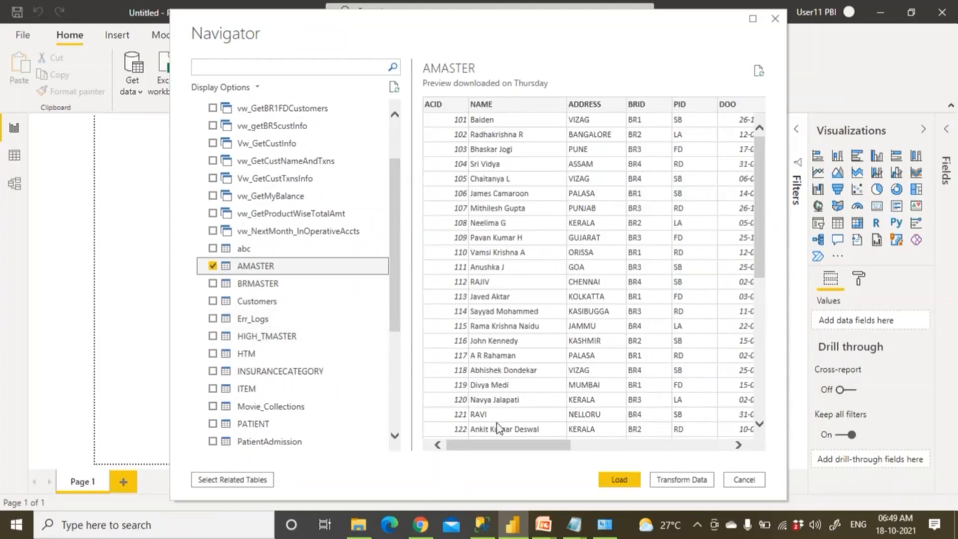
left_click(620, 478)
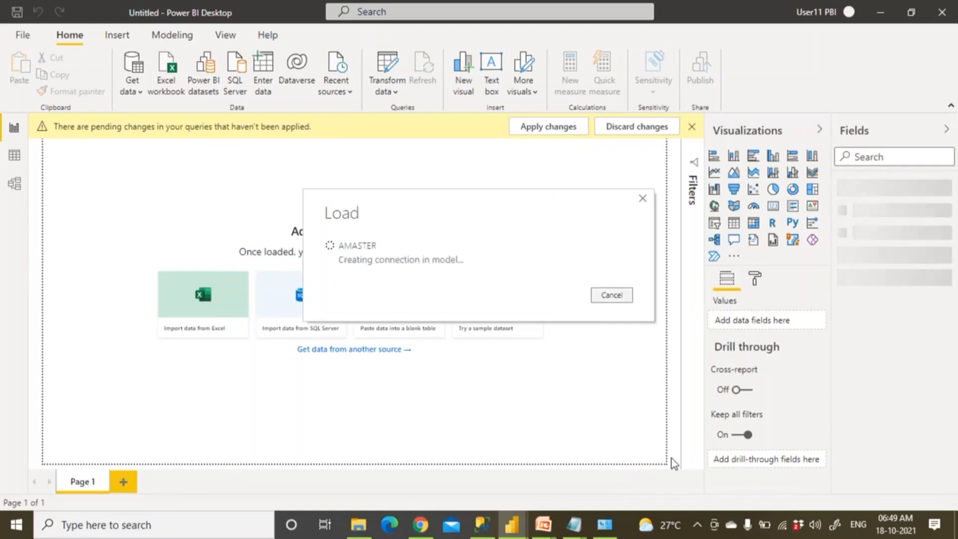
Write and run 'use IBANK go select * from AMASTER' to list the account rows.
left_click(480, 524)
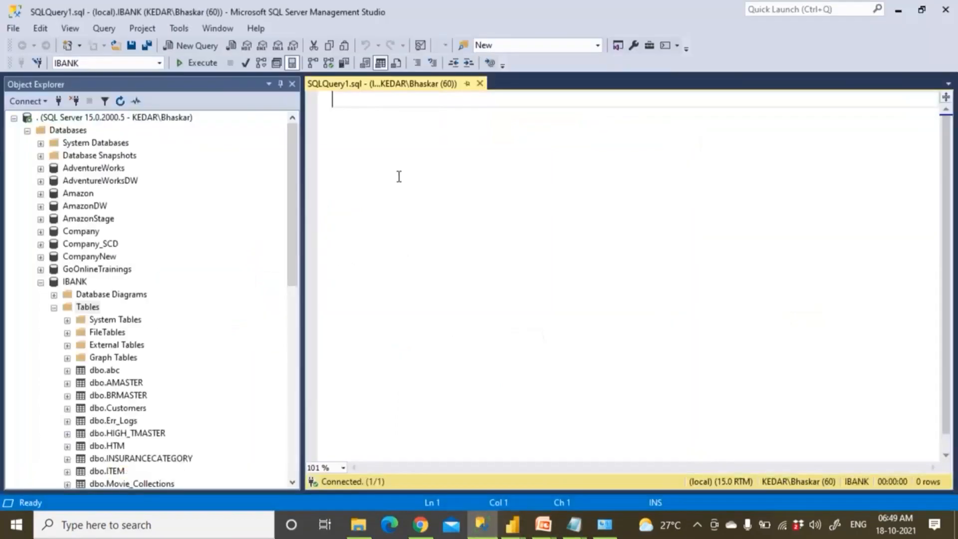
type("uze")
key("BackSpace")
key("BackSpace")
type("se")
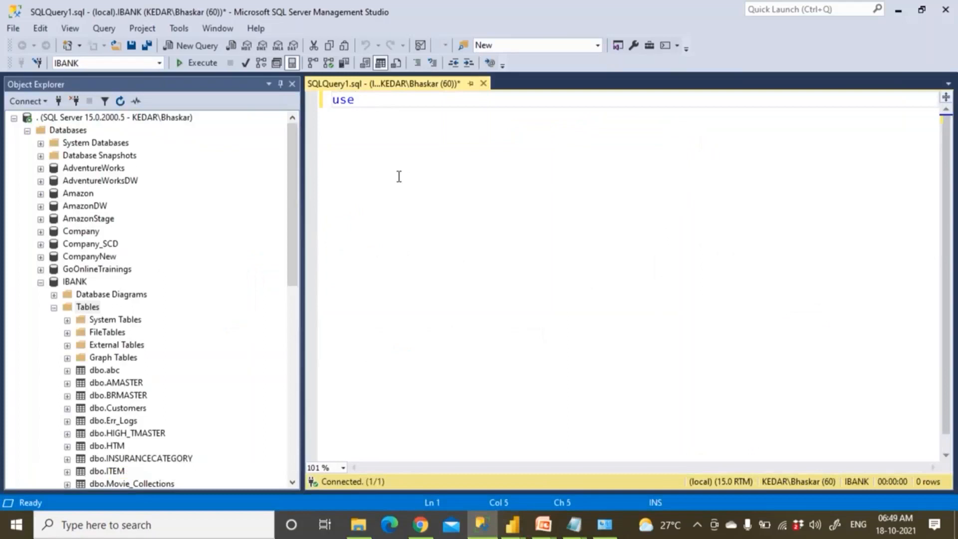
type(" ib")
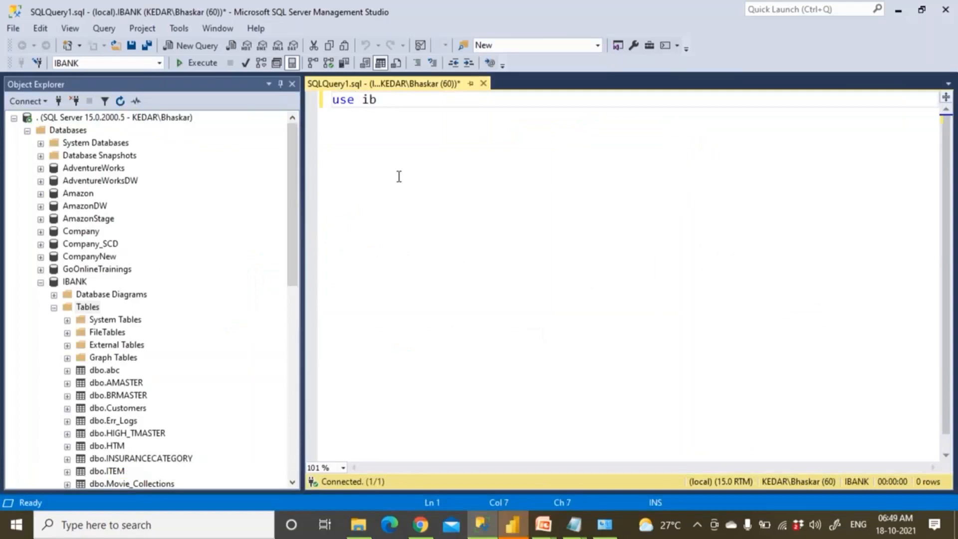
type("ak")
key("Return")
type("go")
key("Return")
key("Return")
type("select * from")
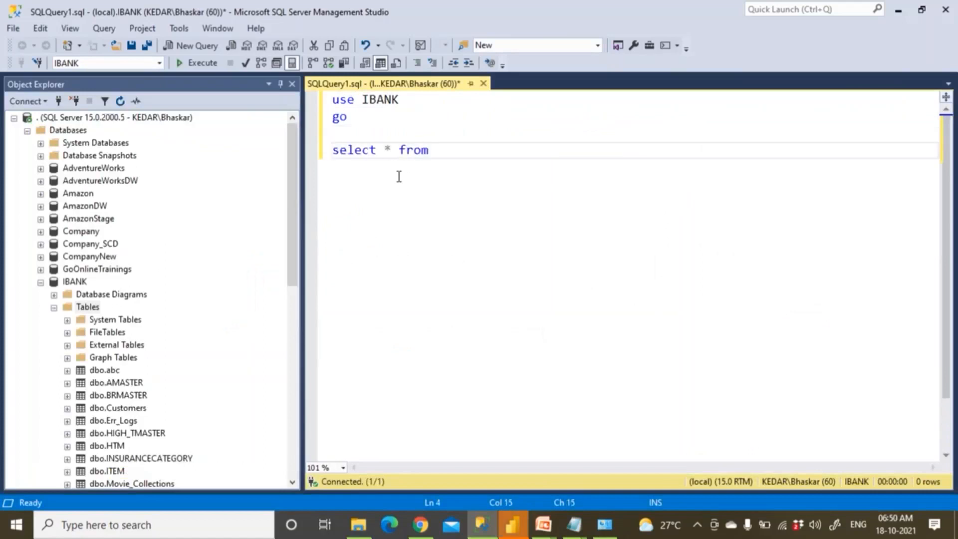
left_click(140, 383)
left_click_drag(140, 387, 469, 186)
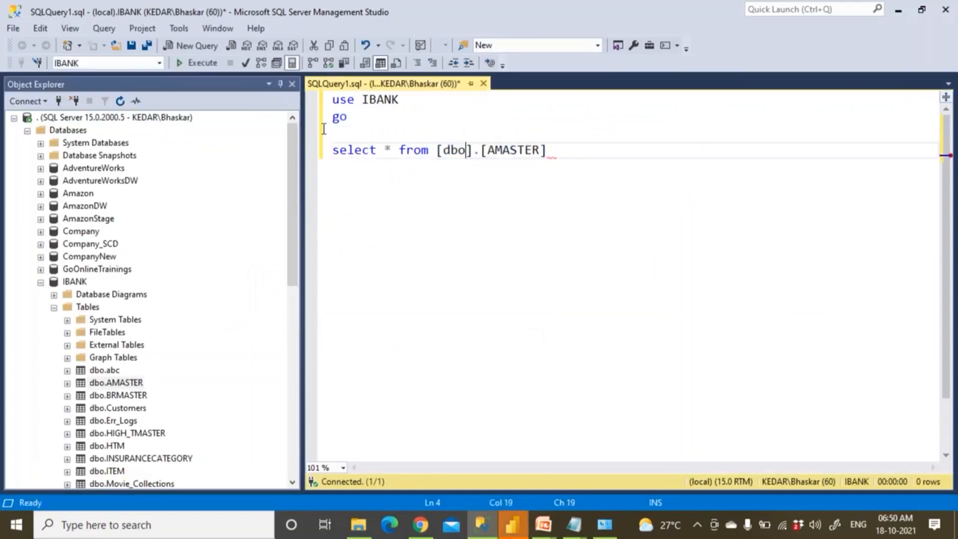
left_click(199, 63)
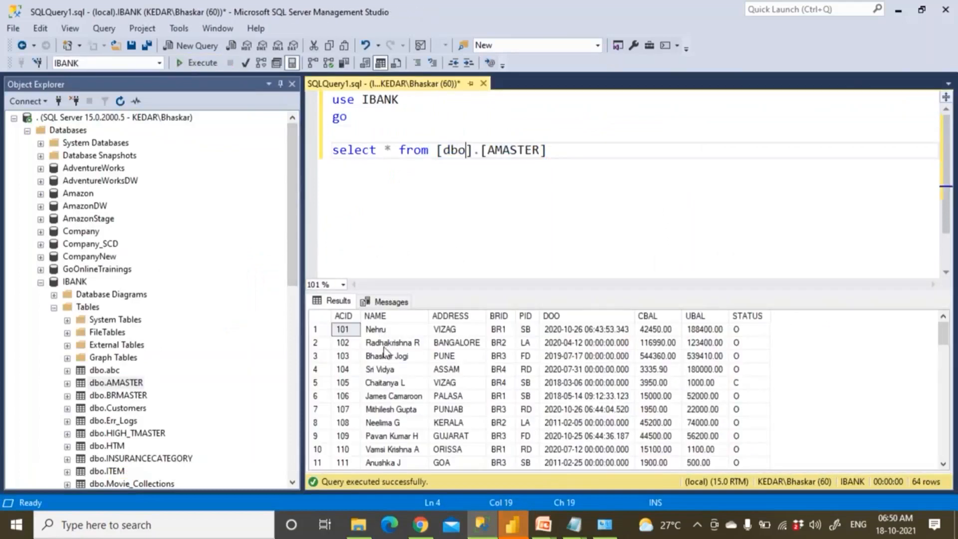
Draft 'update AMASTER set name = '' where acid = 101' below the select.
left_click_drag(381, 329, 394, 383)
left_click(586, 150)
key("Return")
key("Return")
type("update")
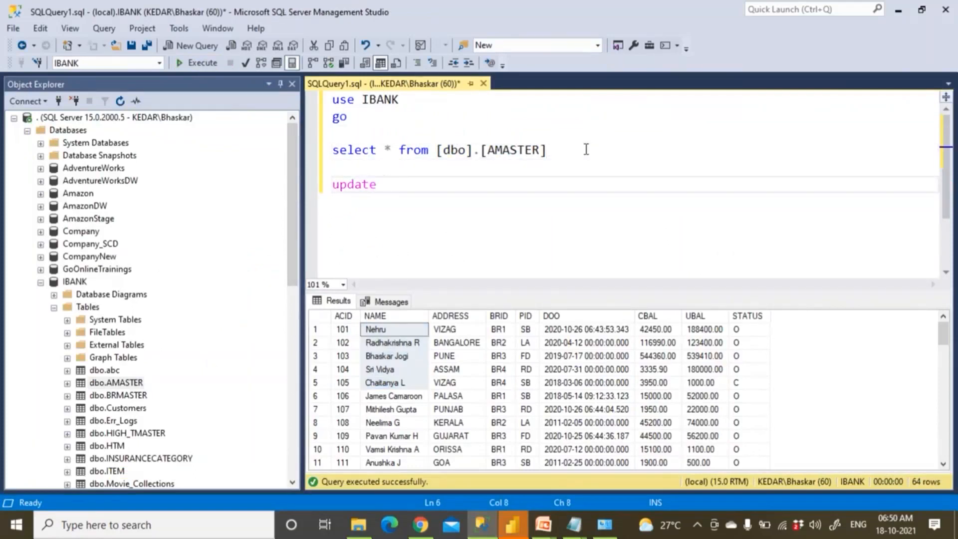
double_click(496, 150)
key("ctrl+c")
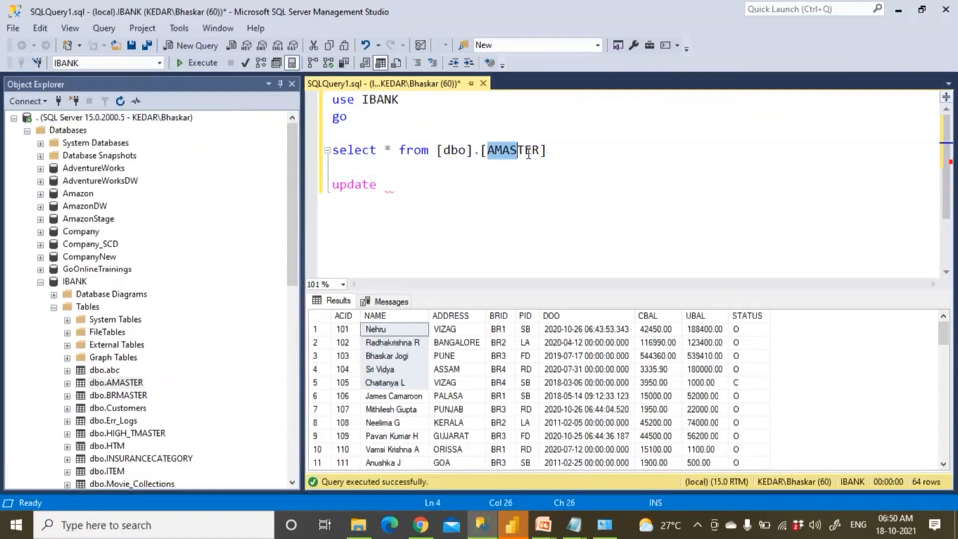
left_click(447, 182)
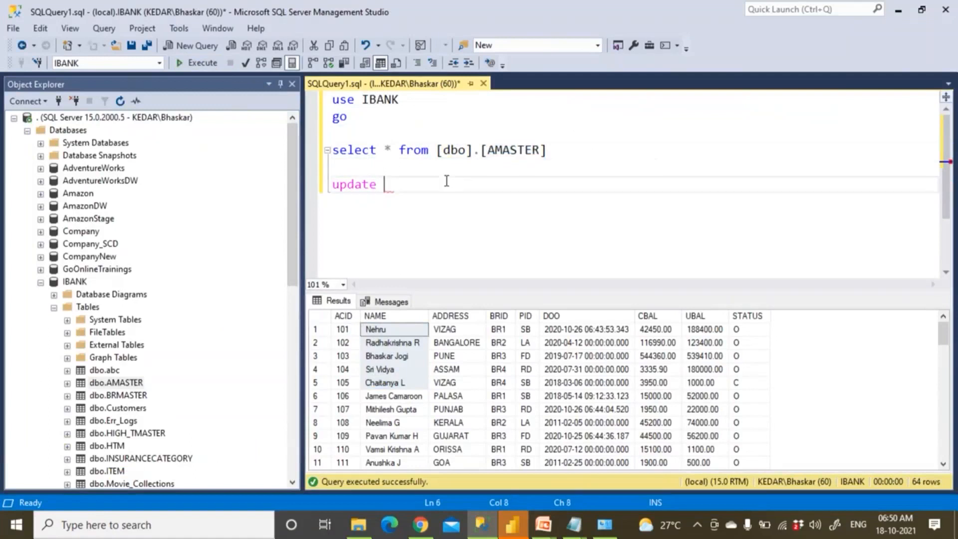
key("ctrl+v")
key("Return")
type("set ")
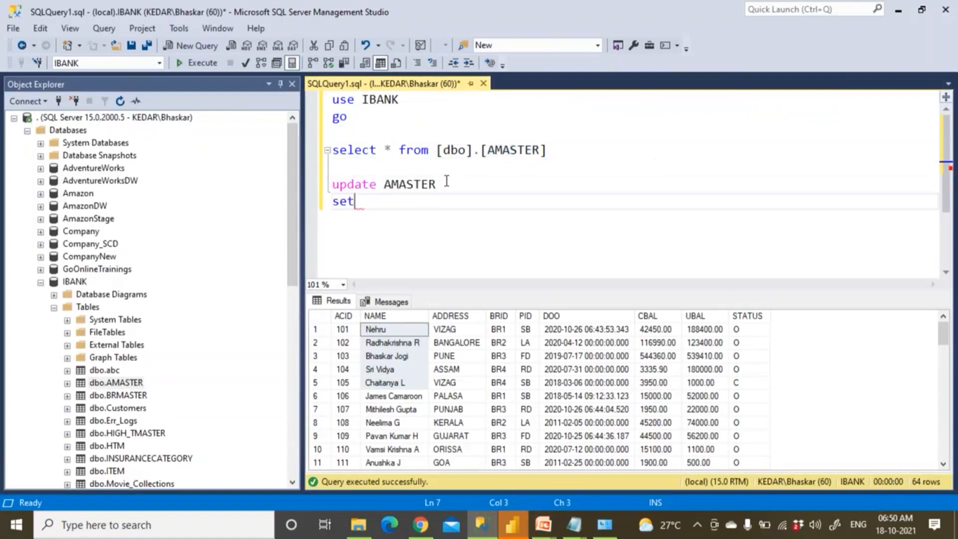
type("name = ")
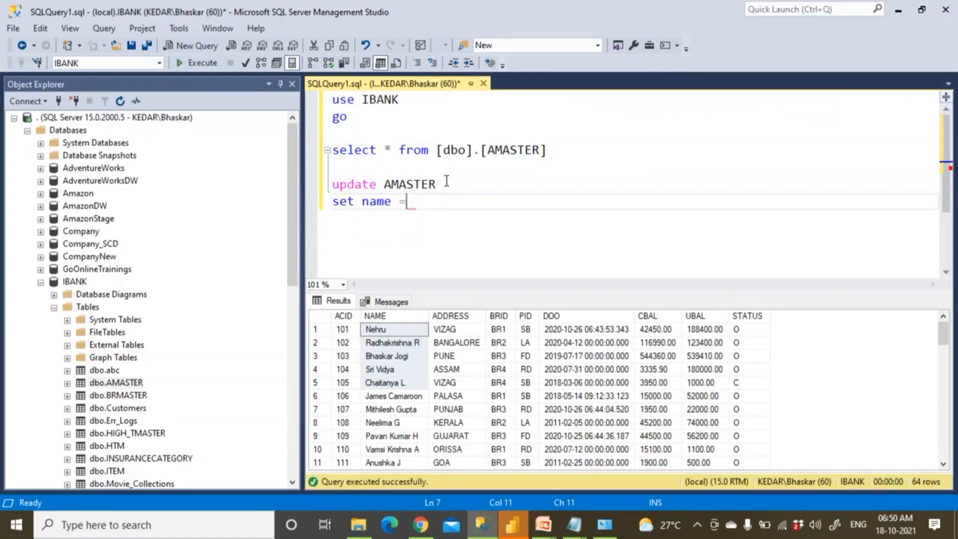
type("''")
key("Return")
type("where acid ")
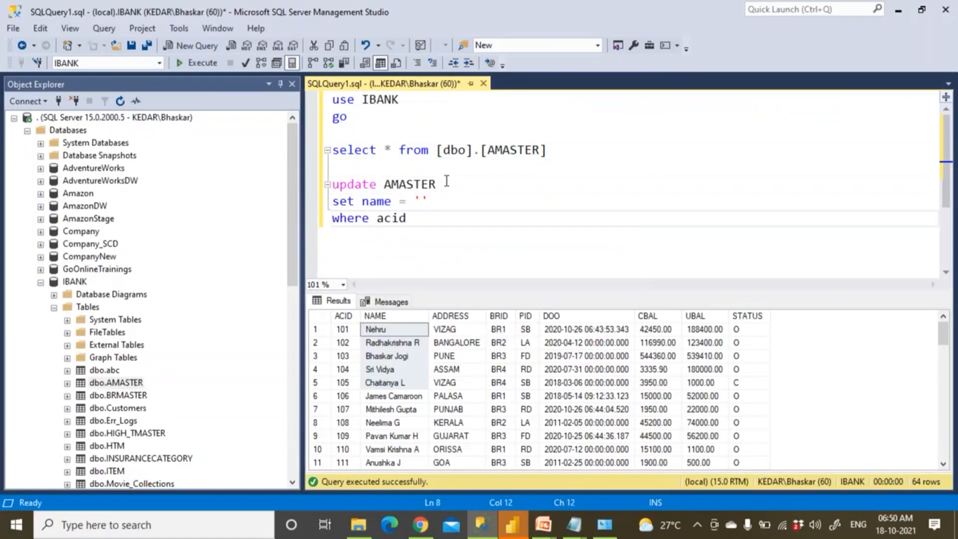
type("= 101")
Fill in 'Baiden' as the new name and highlight account 101's current name.
left_click(401, 331)
left_click(447, 269)
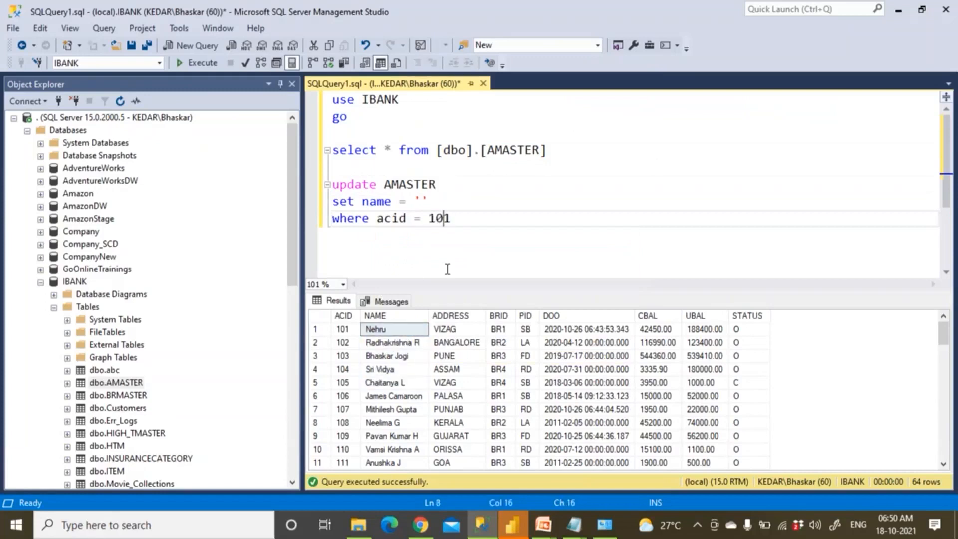
left_click(423, 202)
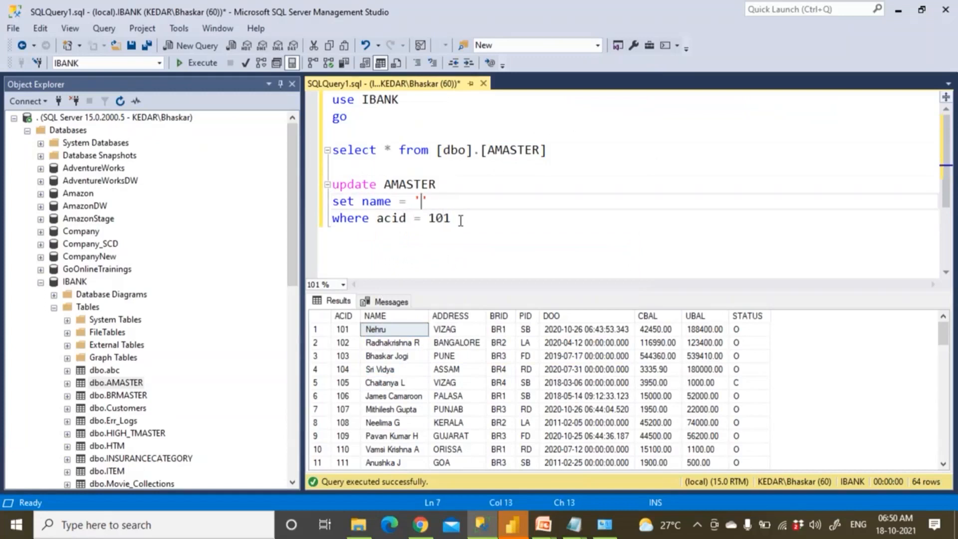
type("aide")
key("BackSpace")
key("BackSpace")
key("BackSpace")
key("BackSpace")
key("BackSpace")
type("'Baiden")
left_click(416, 333)
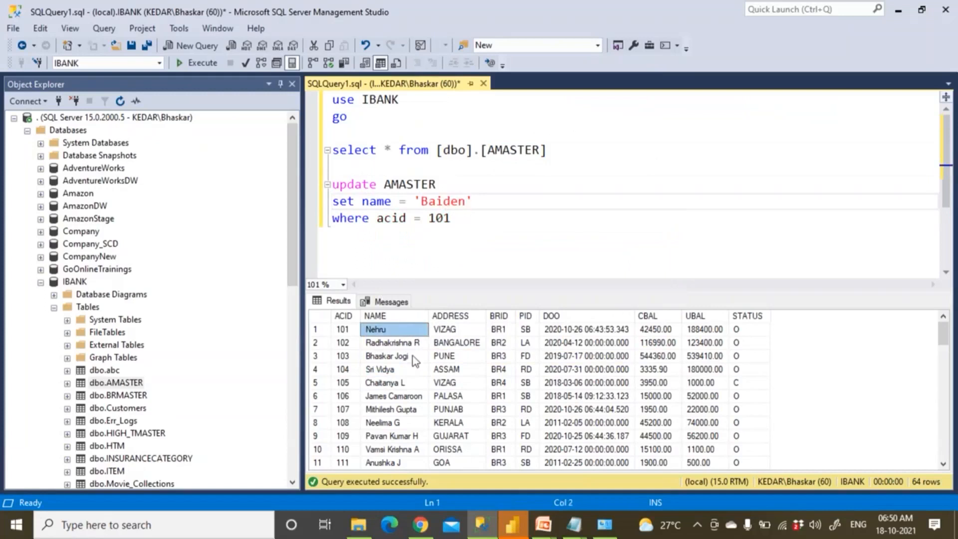
left_click(542, 524)
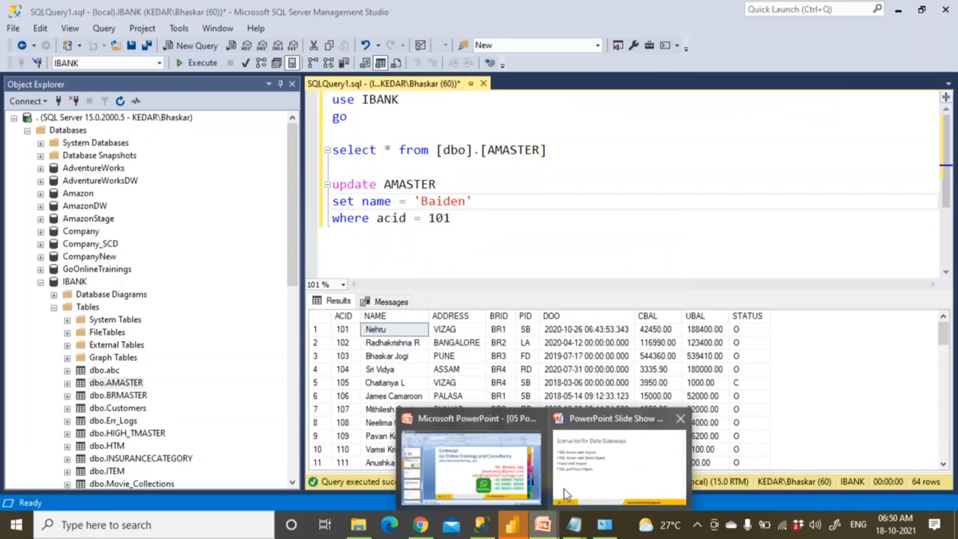
left_click(563, 489)
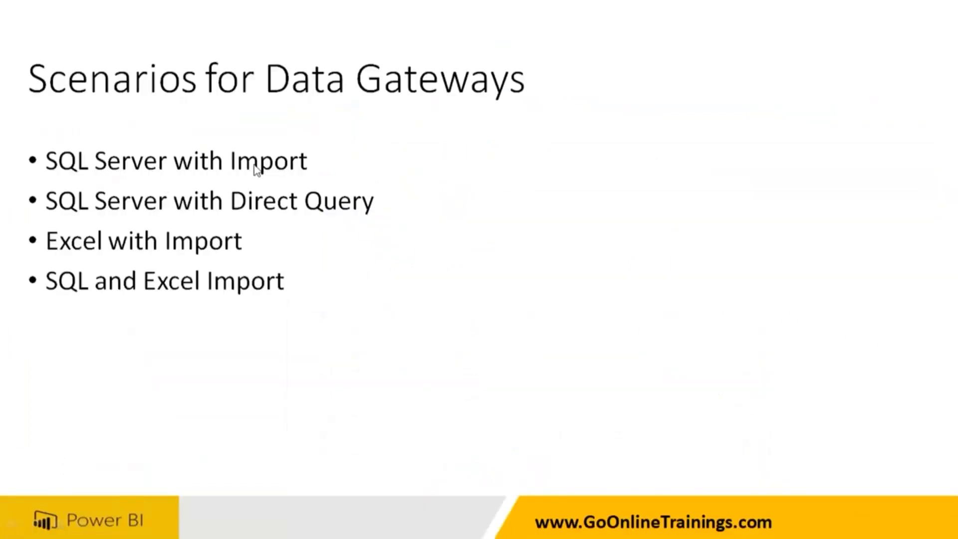
key("alt+Tab")
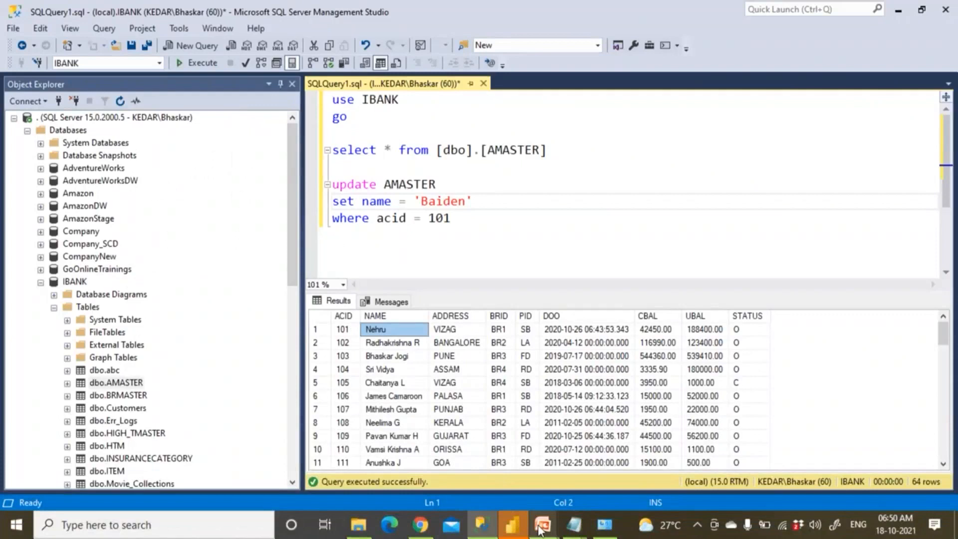
Add a bordered card showing CBAL (₹ 2.98M) at the page's top-left.
left_click(511, 524)
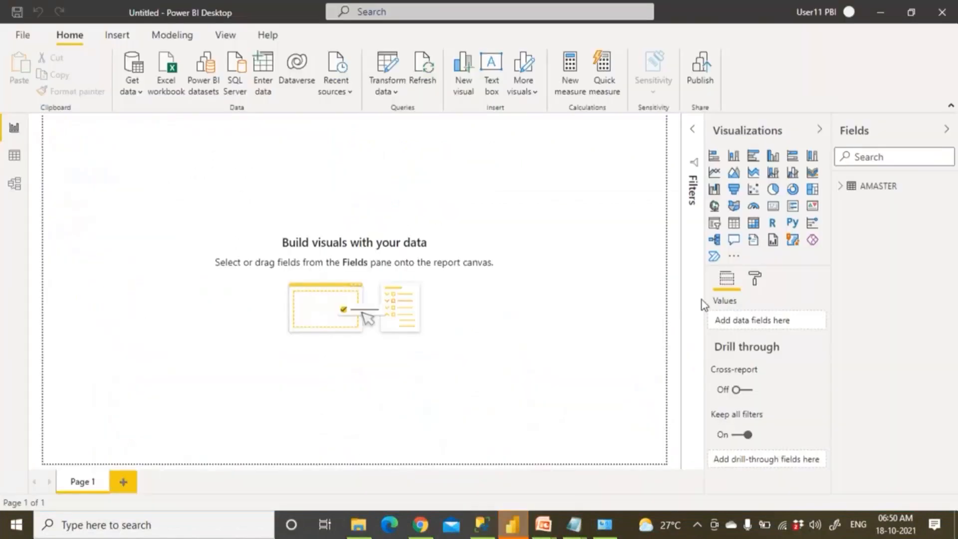
left_click(840, 186)
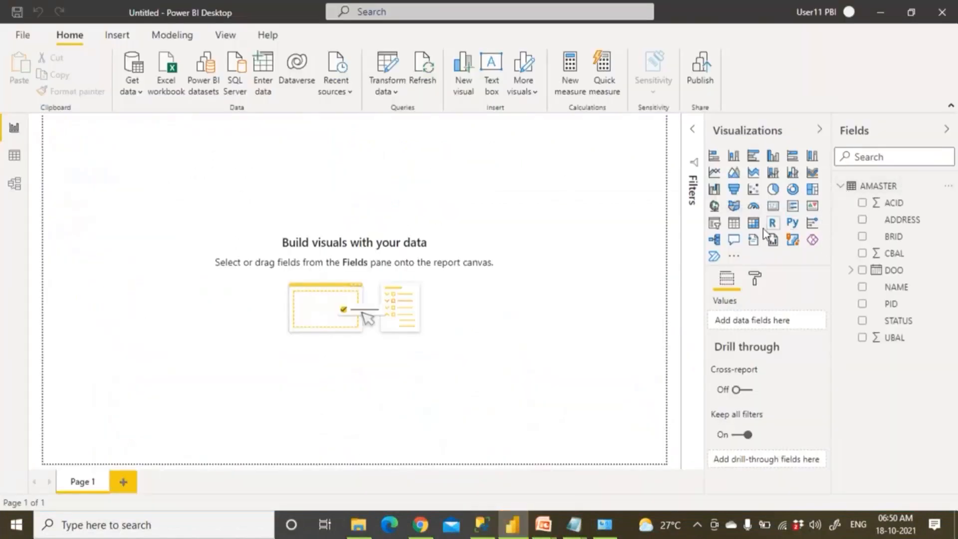
left_click(776, 208)
left_click_drag(145, 191, 200, 259)
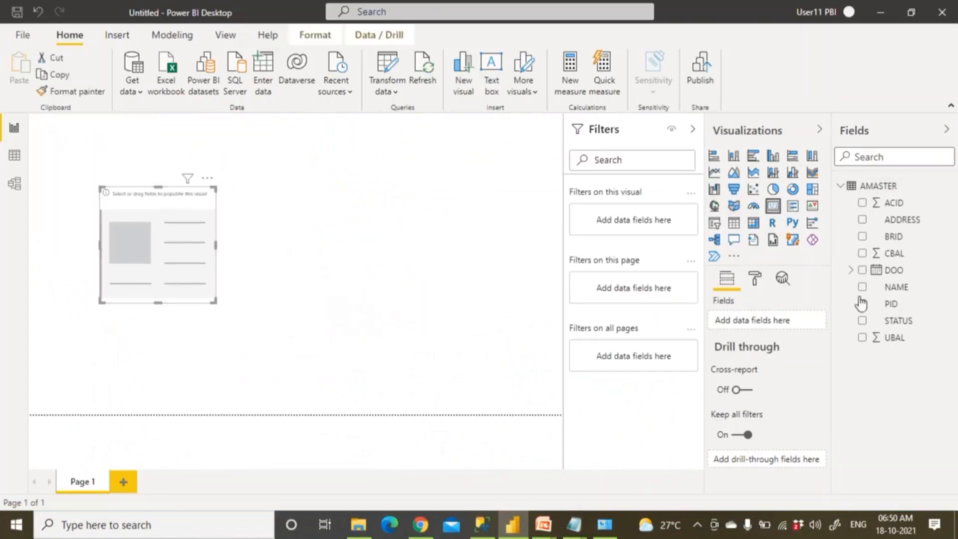
left_click_drag(893, 253, 283, 267)
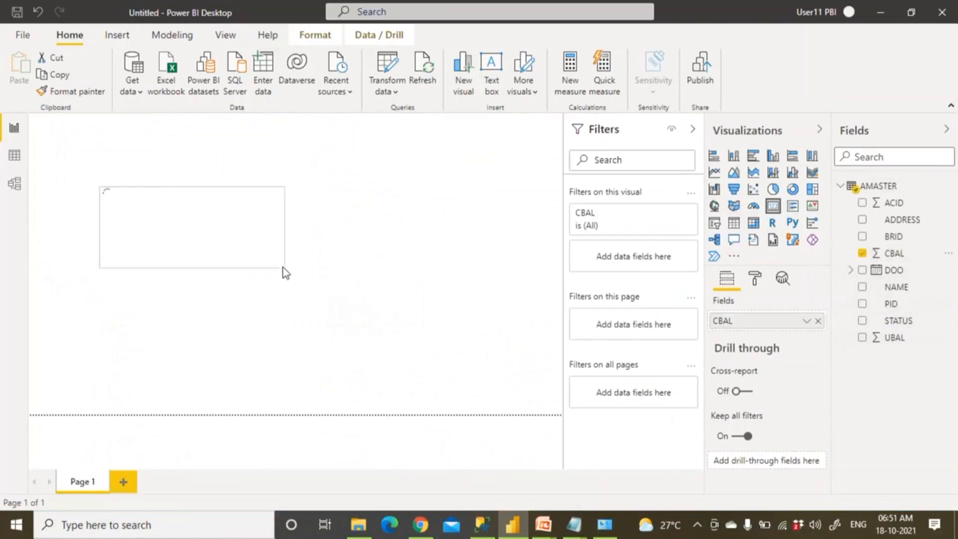
left_click(755, 280)
scroll(758, 349, "down", 3)
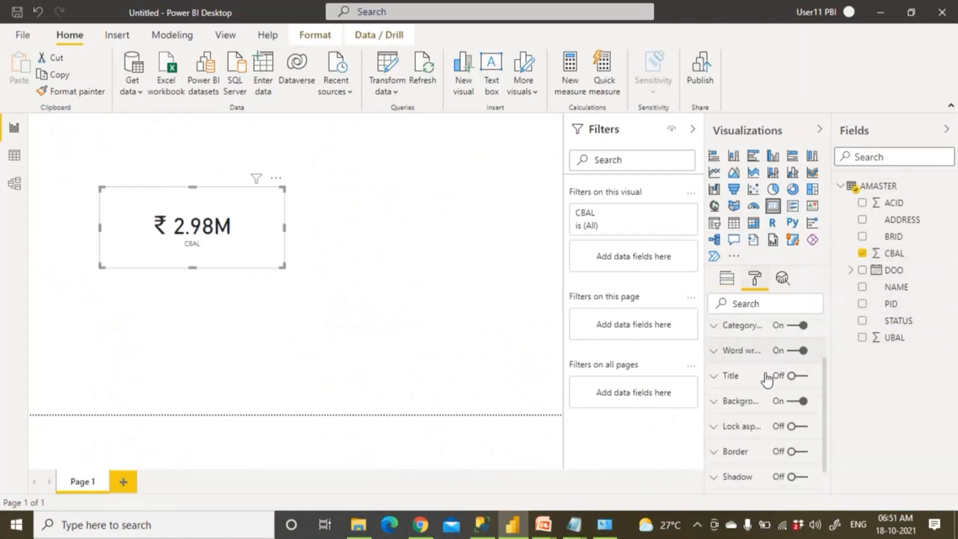
left_click(798, 410)
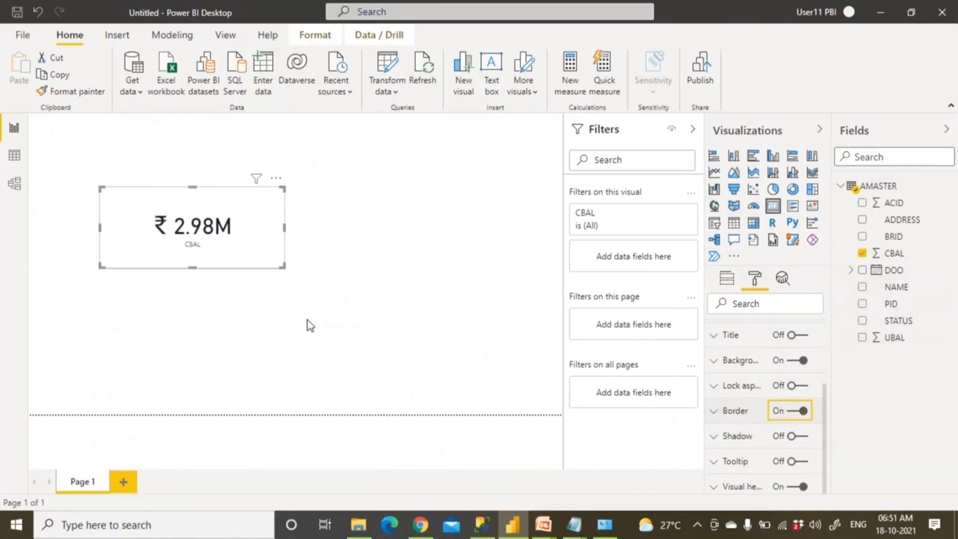
left_click_drag(232, 245, 186, 199)
Insert a table visual to the right of the card and enlarge it.
left_click(246, 277)
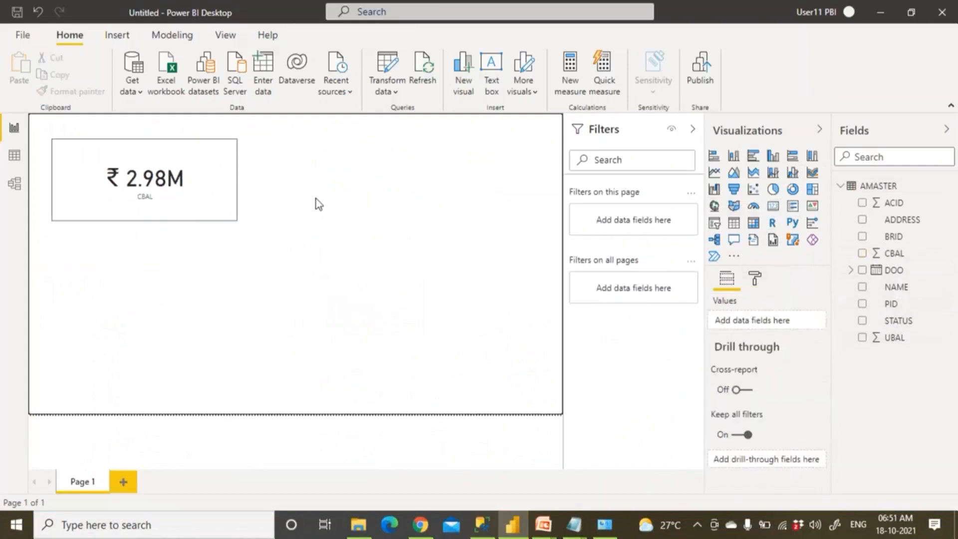
left_click(733, 225)
left_click_drag(170, 271, 390, 162)
left_click_drag(455, 220, 490, 352)
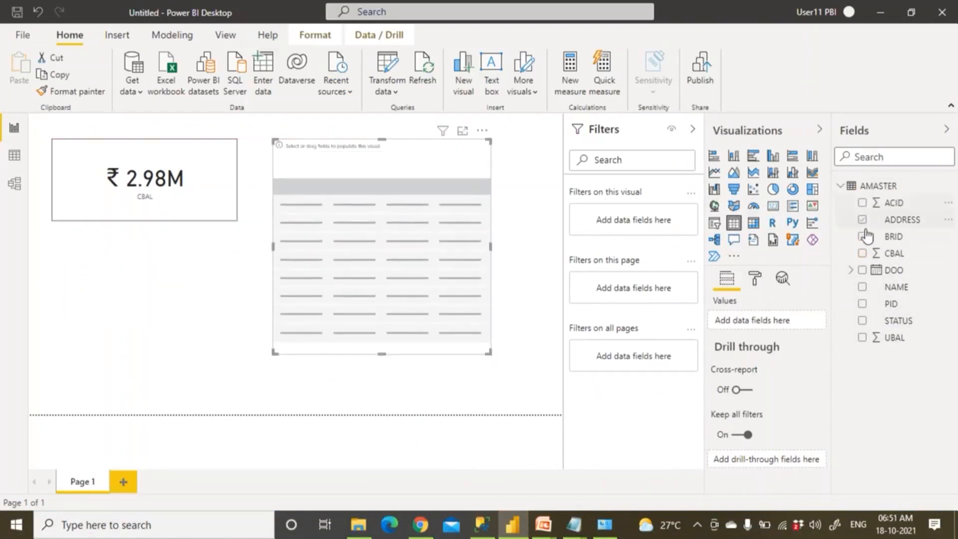
Fill the table with ACID (Don't summarize, first column), NAME, CBAL and BRID.
left_click(861, 287)
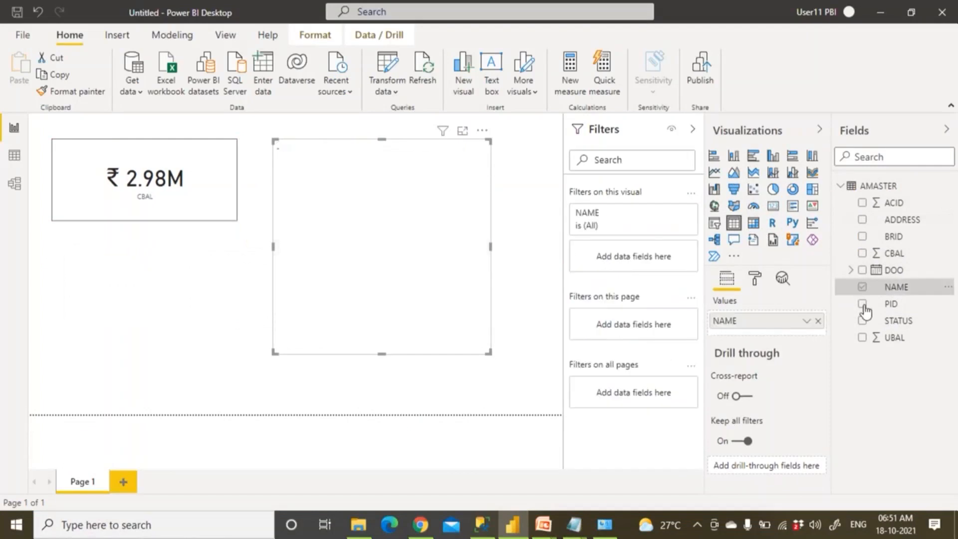
left_click(862, 254)
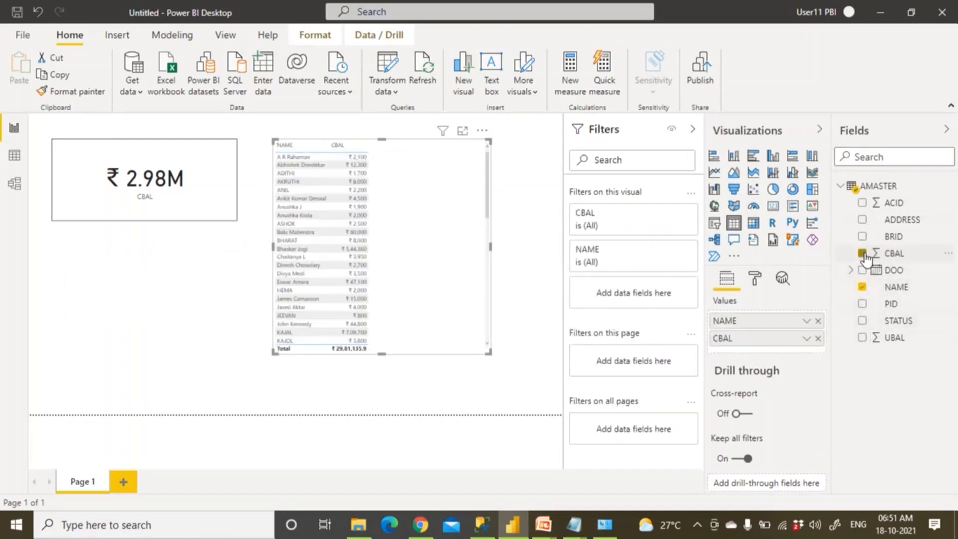
left_click(864, 208)
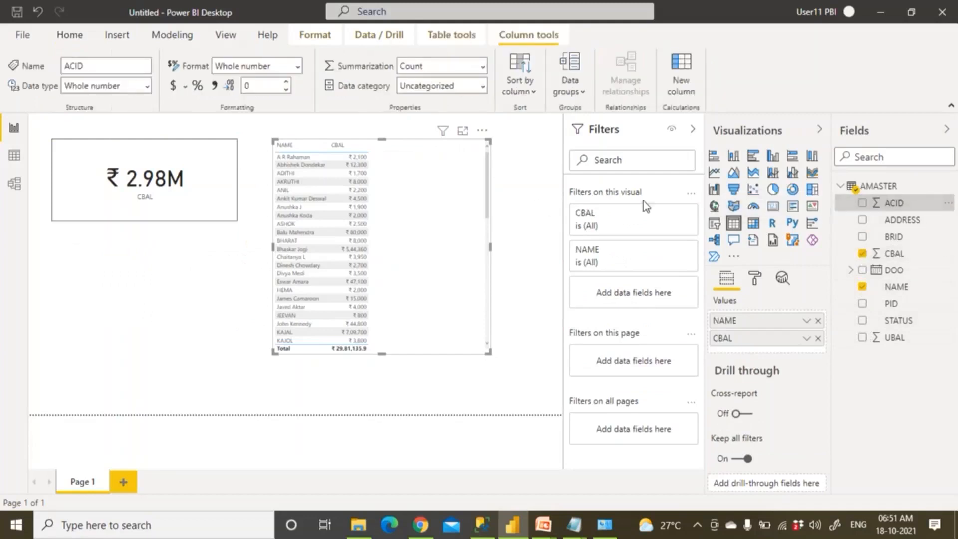
left_click(862, 203)
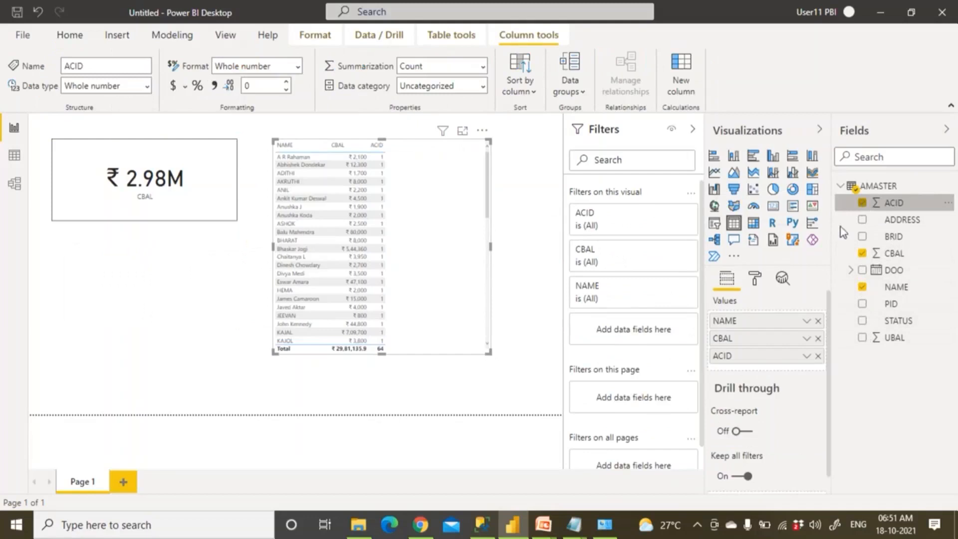
left_click(806, 355)
left_click(733, 168)
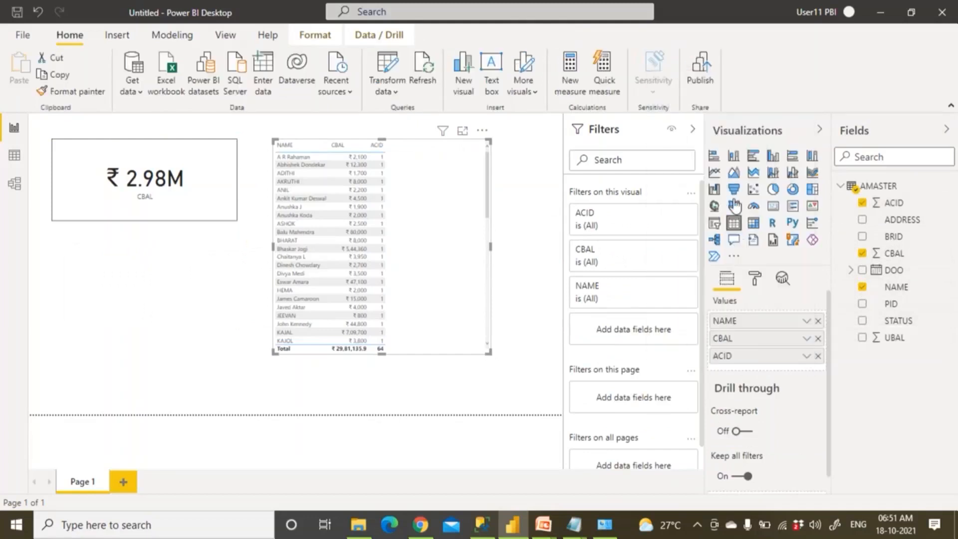
left_click_drag(742, 355, 747, 319)
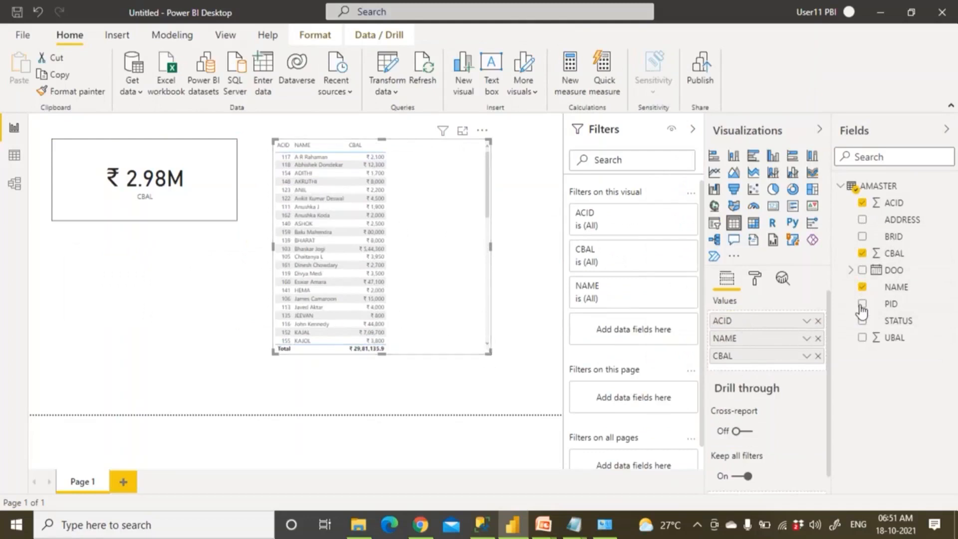
left_click(862, 236)
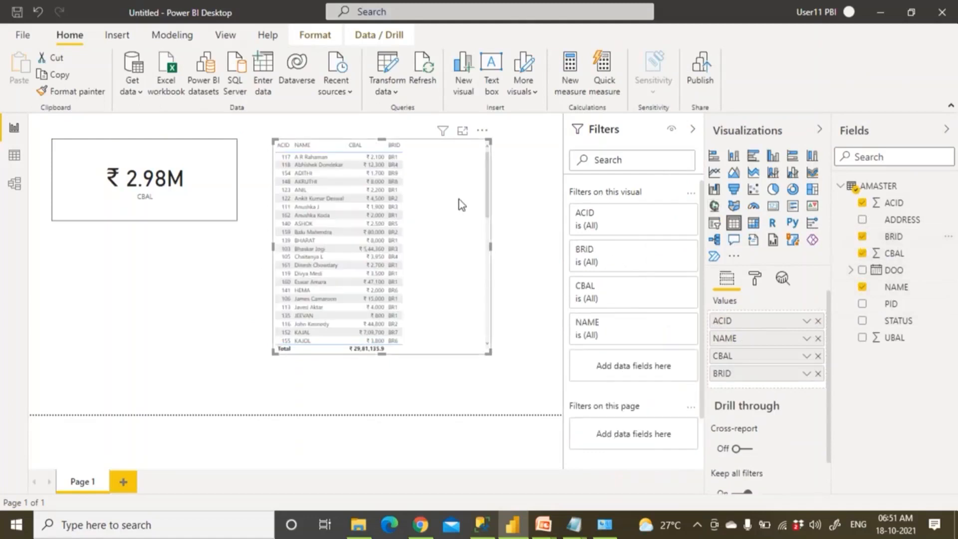
Give the table a border and the Bold header style.
left_click(757, 282)
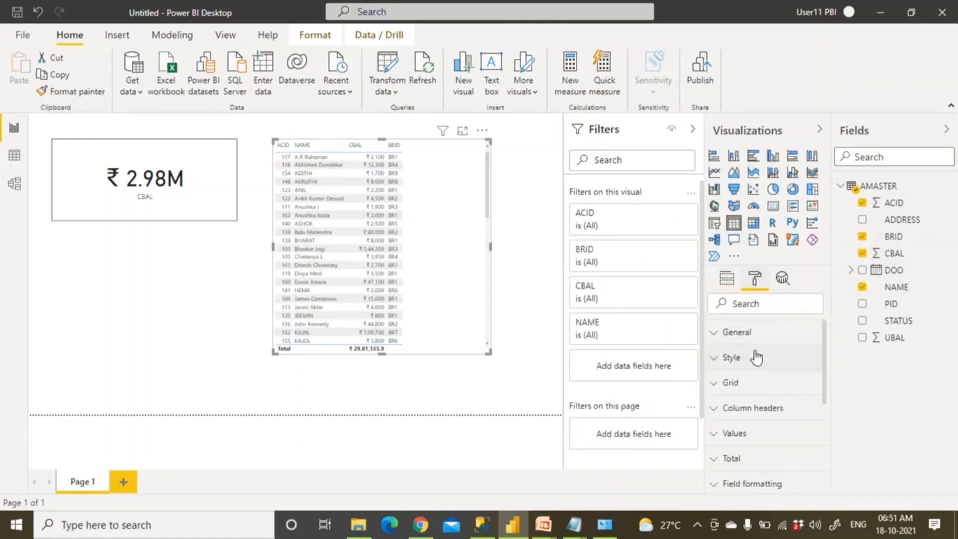
scroll(750, 360, "down", 5)
left_click(798, 410)
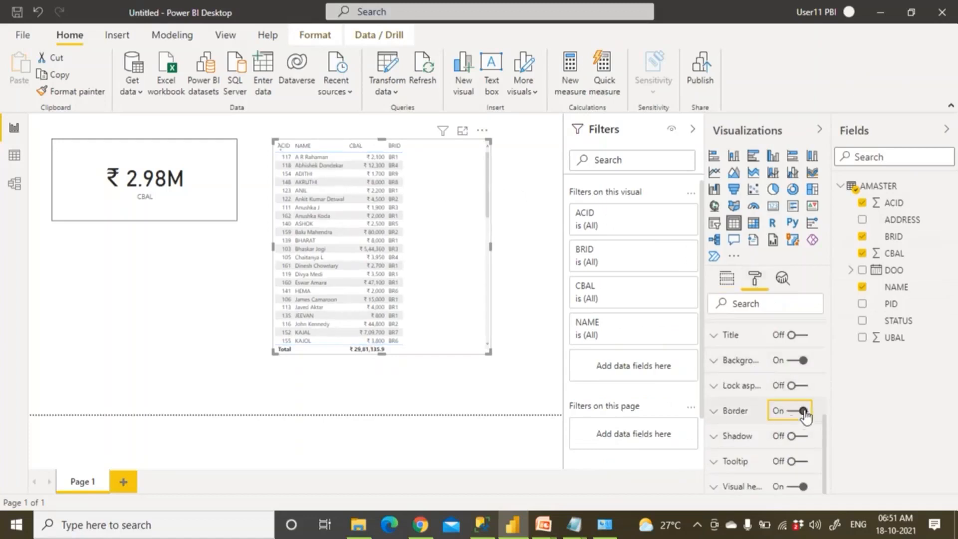
scroll(768, 384, "up", 5)
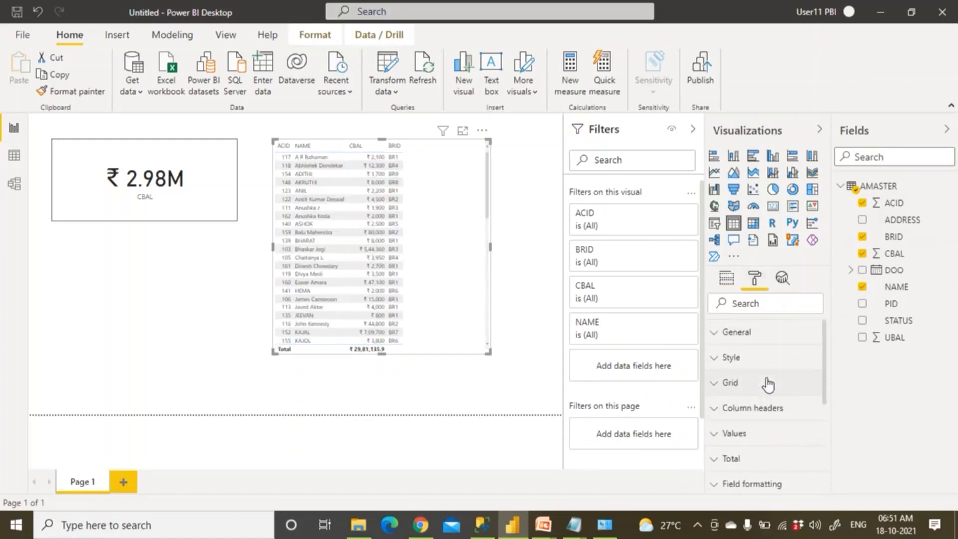
left_click(715, 359)
left_click(740, 399)
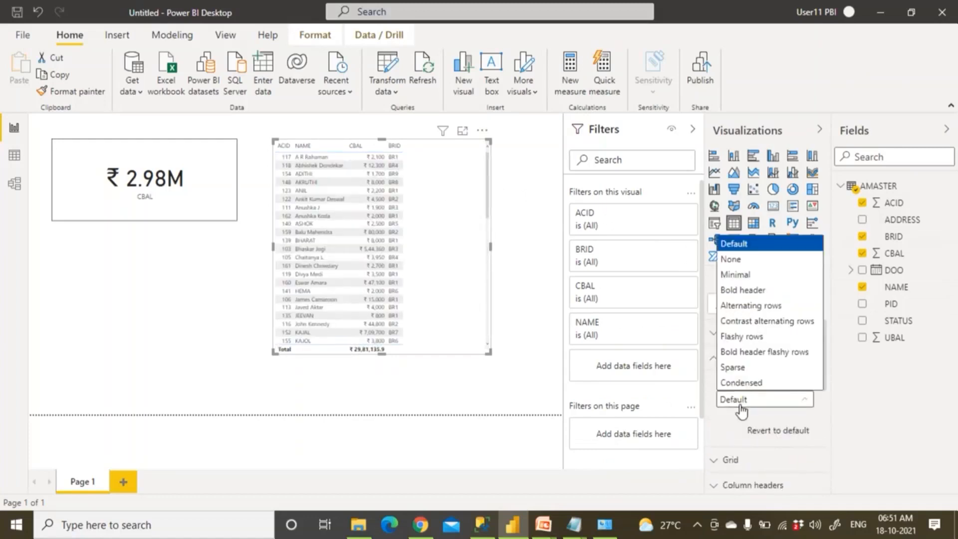
left_click(743, 290)
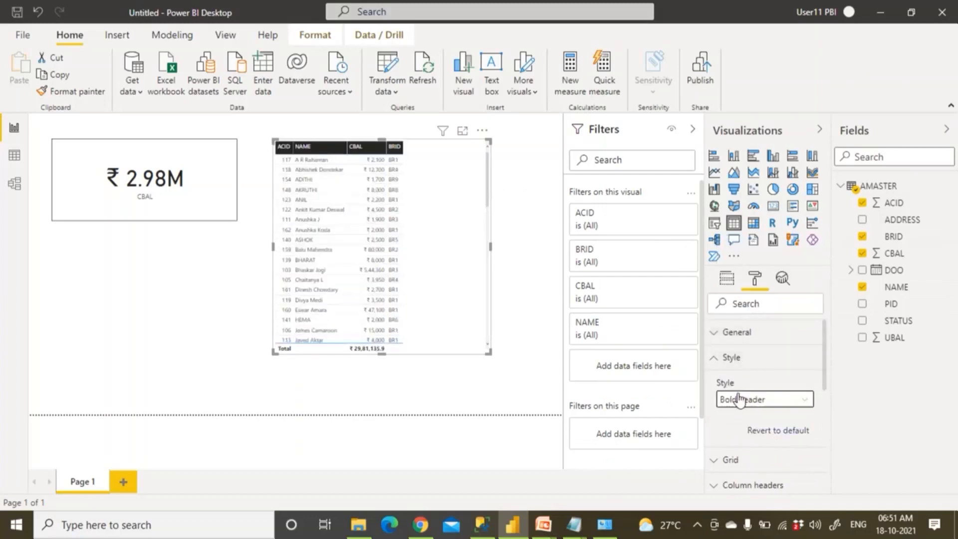
left_click(716, 361)
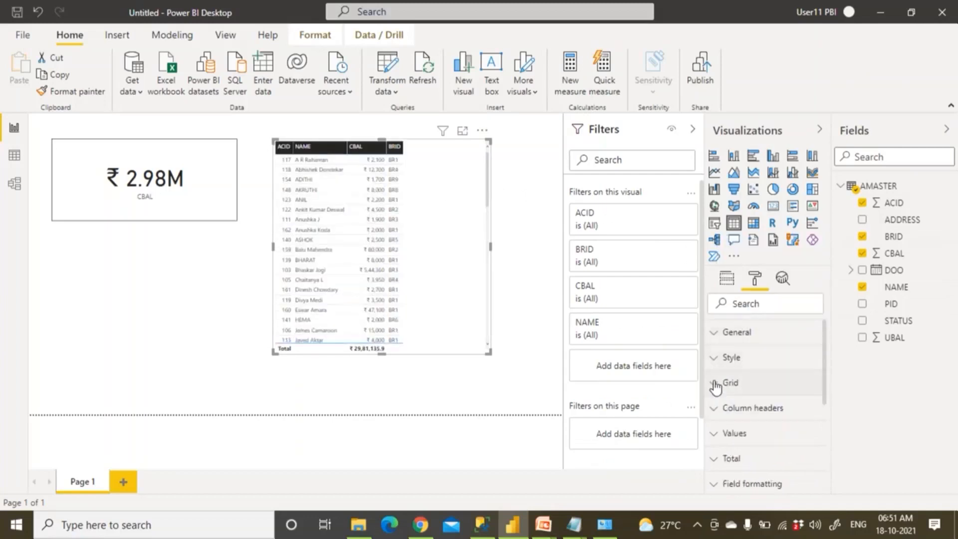
Set the table's text size to 20.
left_click(714, 383)
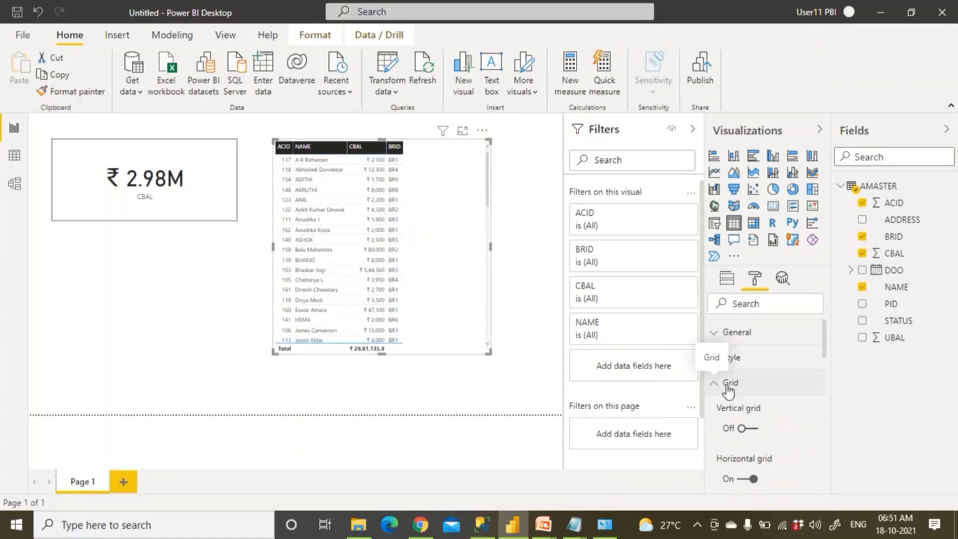
scroll(749, 402, "down", 3)
scroll(746, 413, "down", 5)
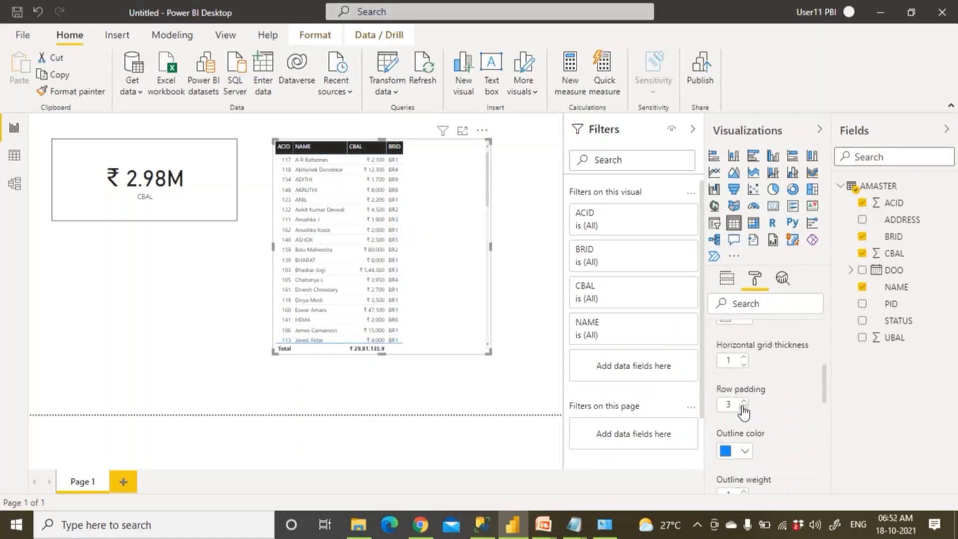
left_click(731, 398)
type("2")
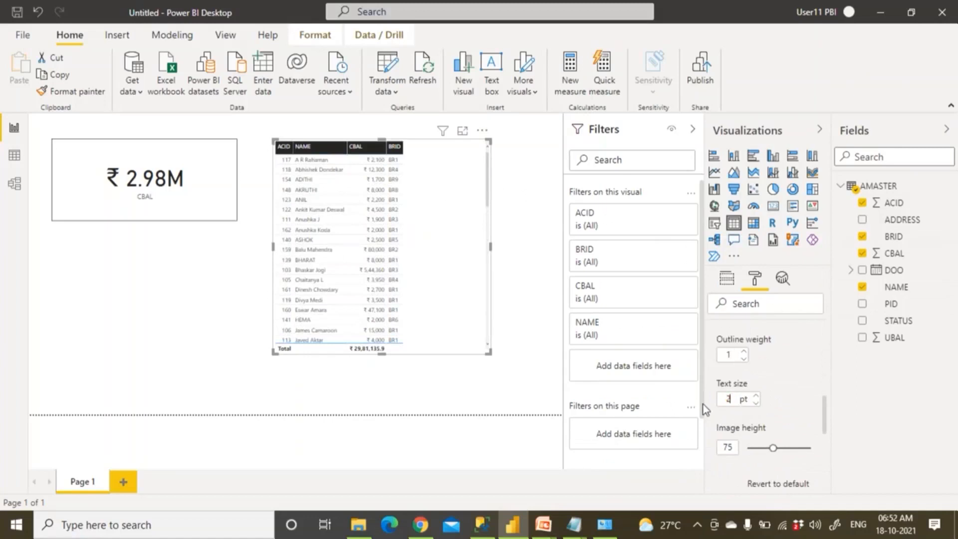
type("0")
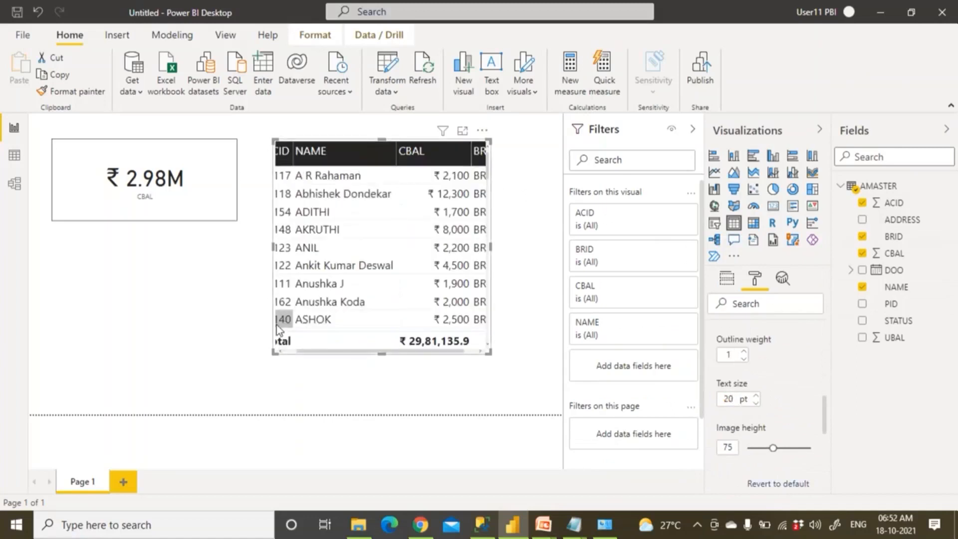
Sort the table by ACID ascending from 101, widen it to show BRID, and hide filters.
left_click(286, 352)
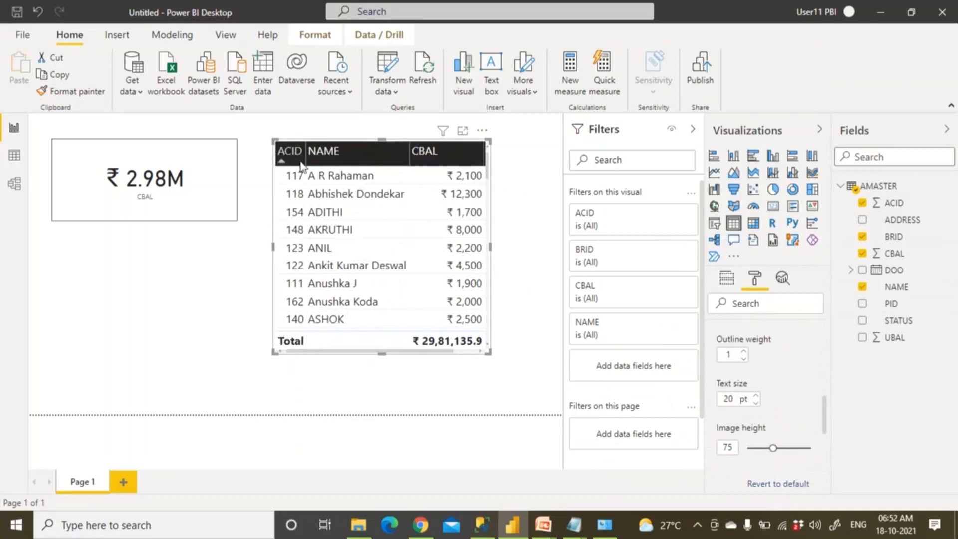
left_click(282, 162)
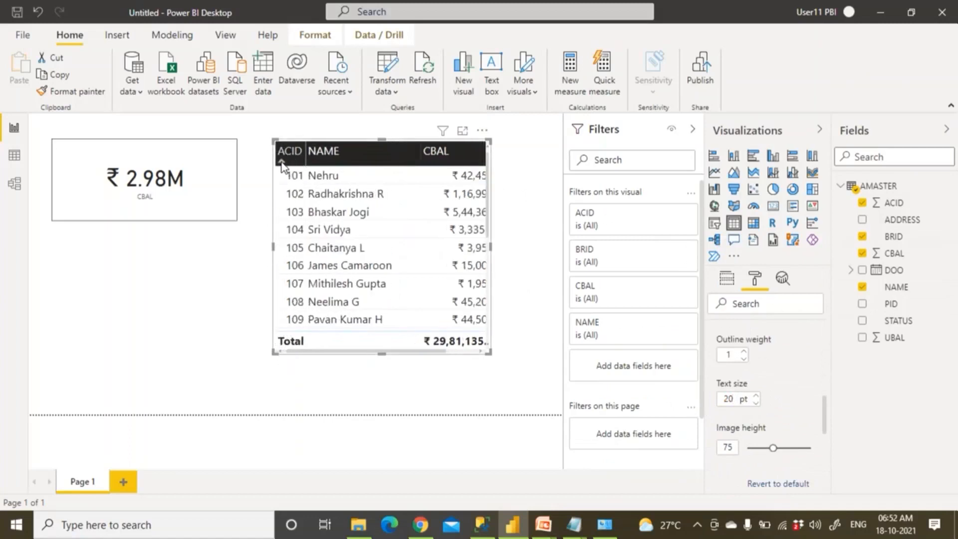
left_click(281, 162)
left_click(282, 163)
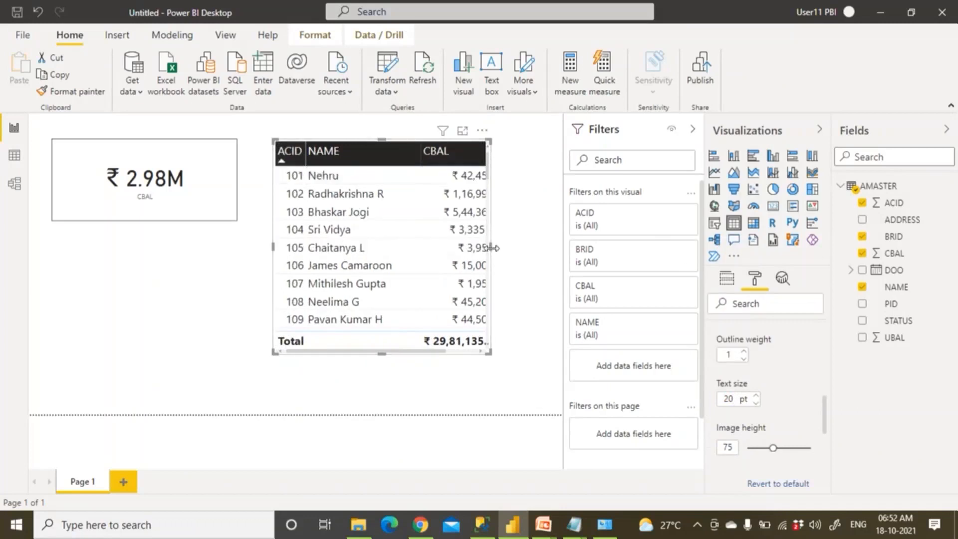
left_click_drag(491, 247, 658, 268)
left_click(692, 129)
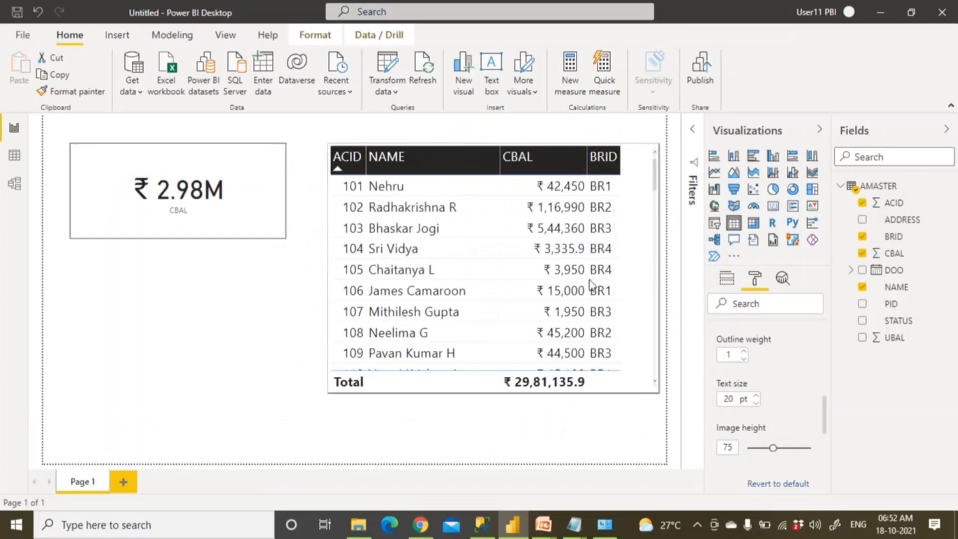
left_click(163, 307)
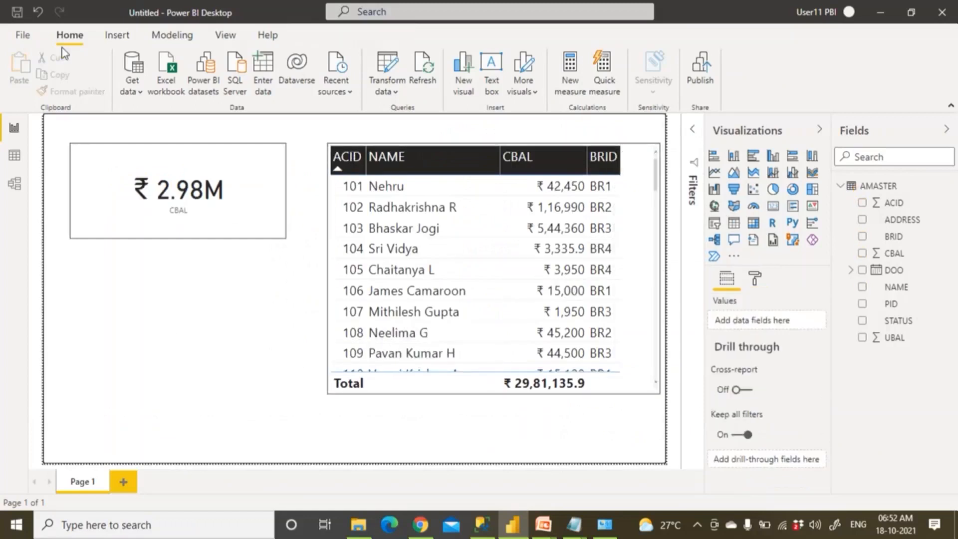
Open the save dialog and browse to D:\Demos\07 PBI Gateways.
left_click(21, 15)
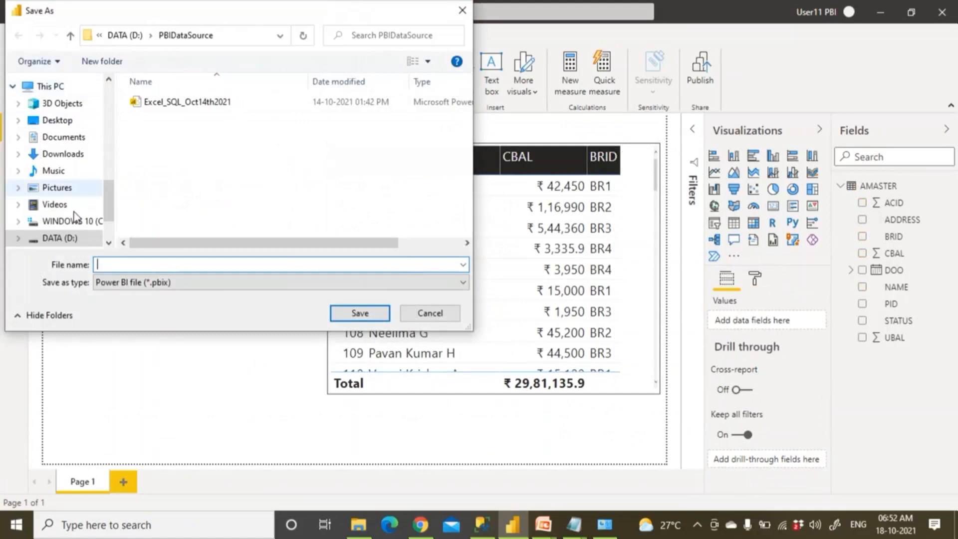
left_click(80, 244)
scroll(196, 212, "down", 2)
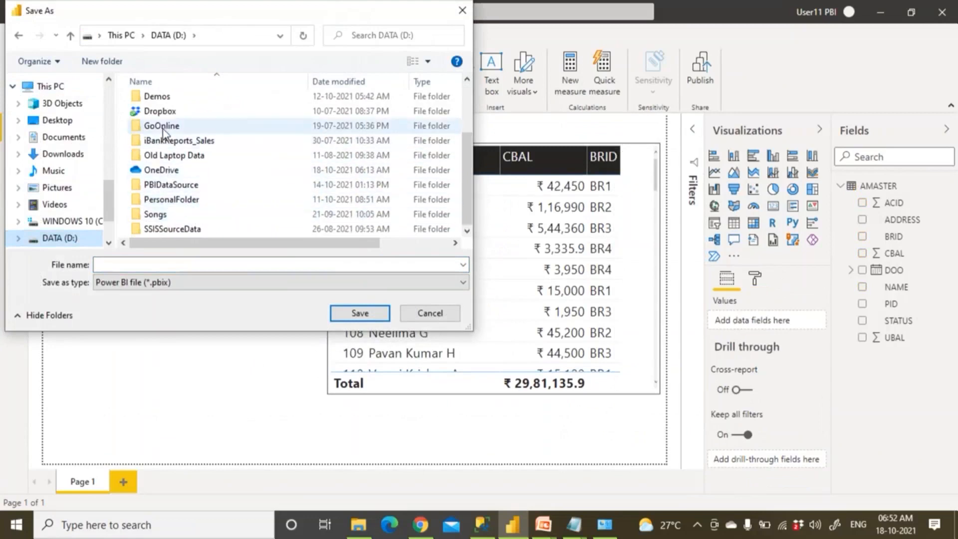
double_click(164, 96)
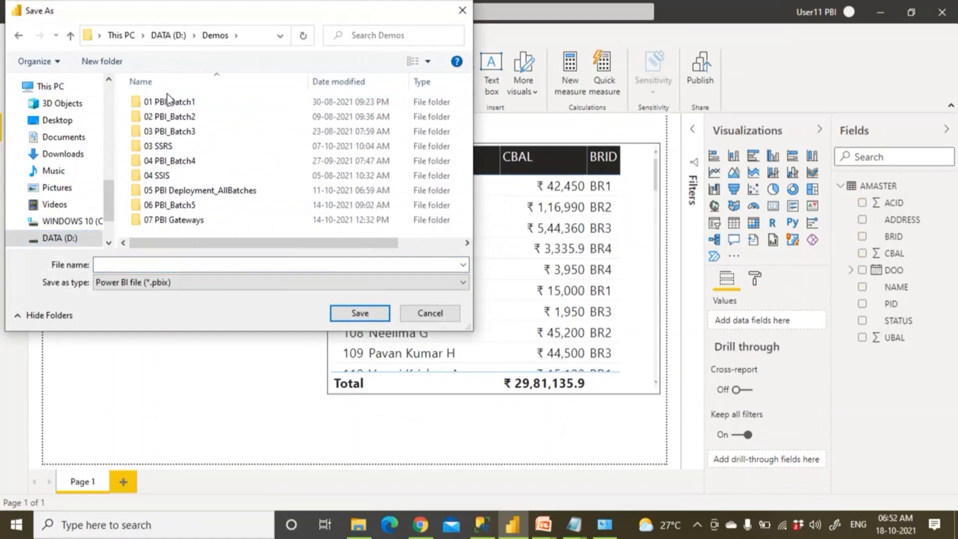
double_click(185, 220)
Save the report as SQL_Import_iBankDB_Oct18th2021.
left_click(155, 265)
type("SQL")
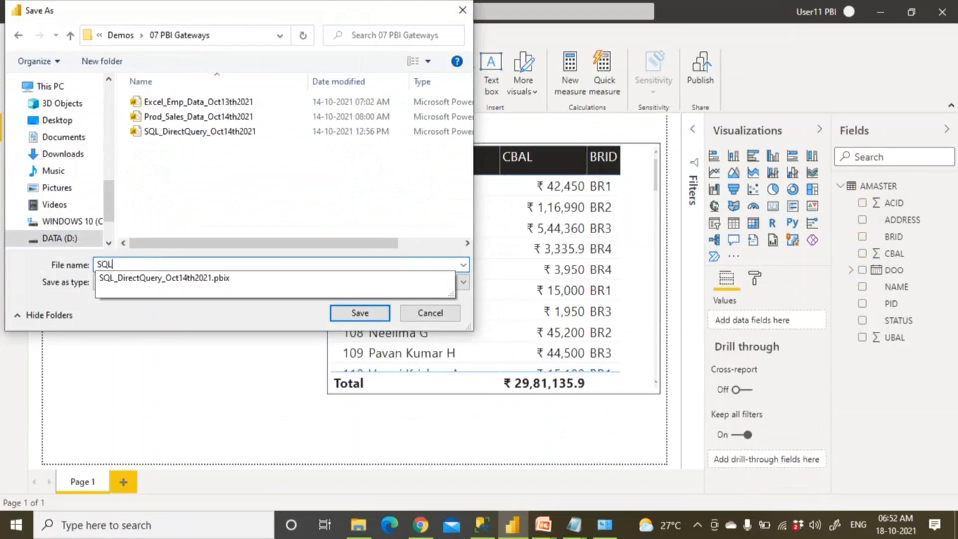
type("_E=")
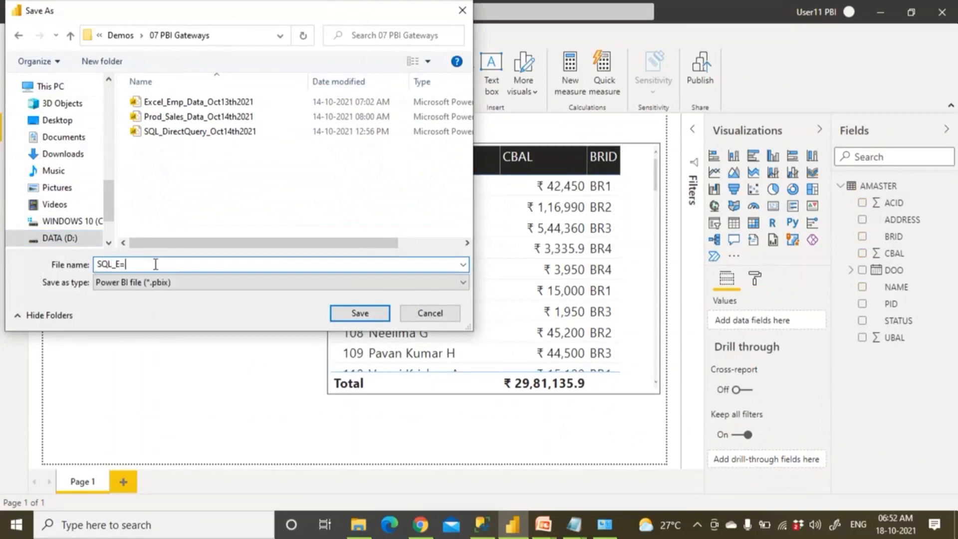
key("BackSpace")
key("BackSpace")
type("I")
key("BackSpace")
type("I")
type("po")
type("mp")
type("ort_iBna")
key("BackSpace")
key("BackSpace")
type("ankDB_Oct18th2021")
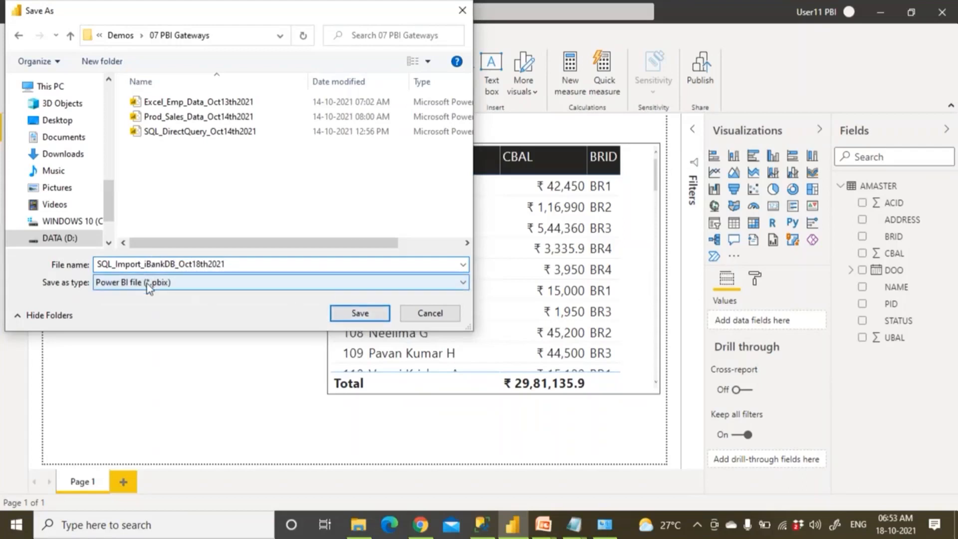
left_click(231, 33)
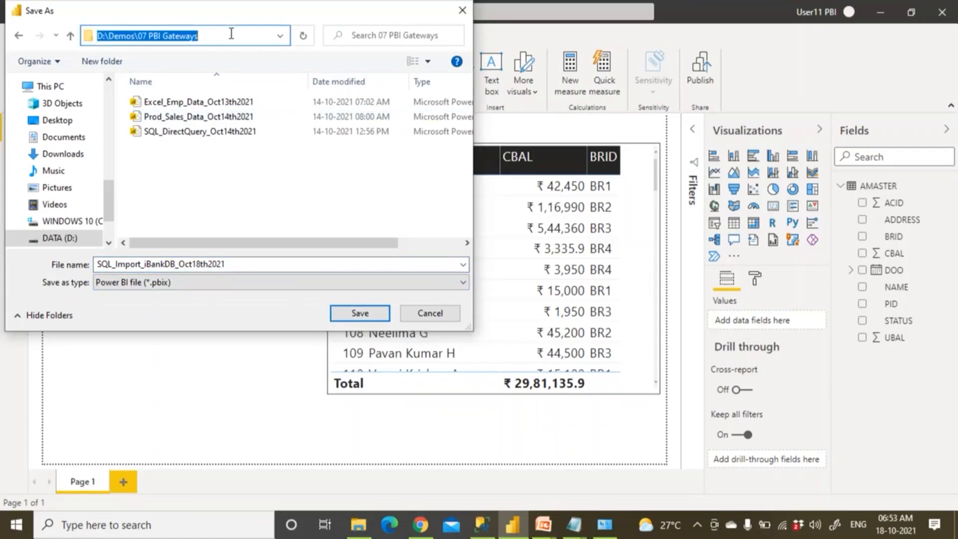
left_click(346, 312)
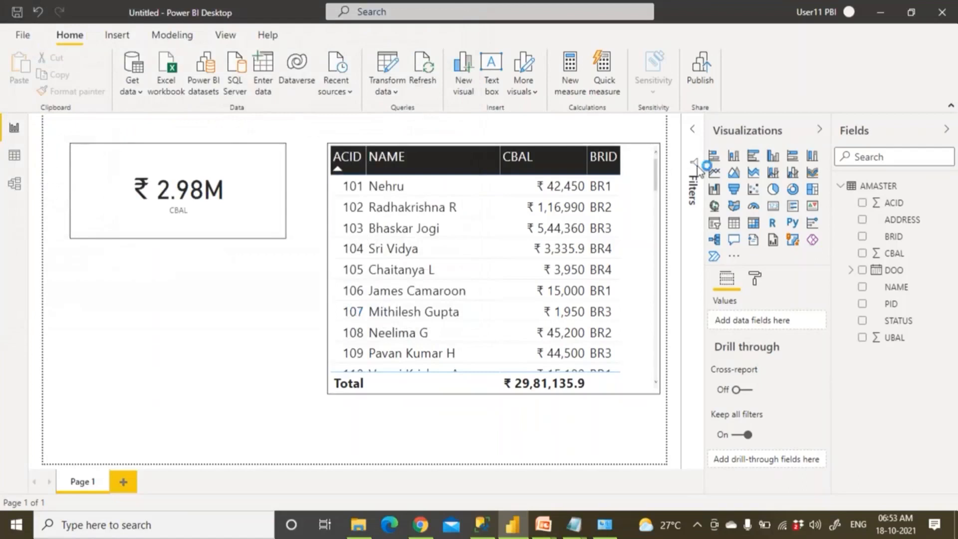
Look up the account's sign-in e-mail address in the notes window.
double_click(97, 14)
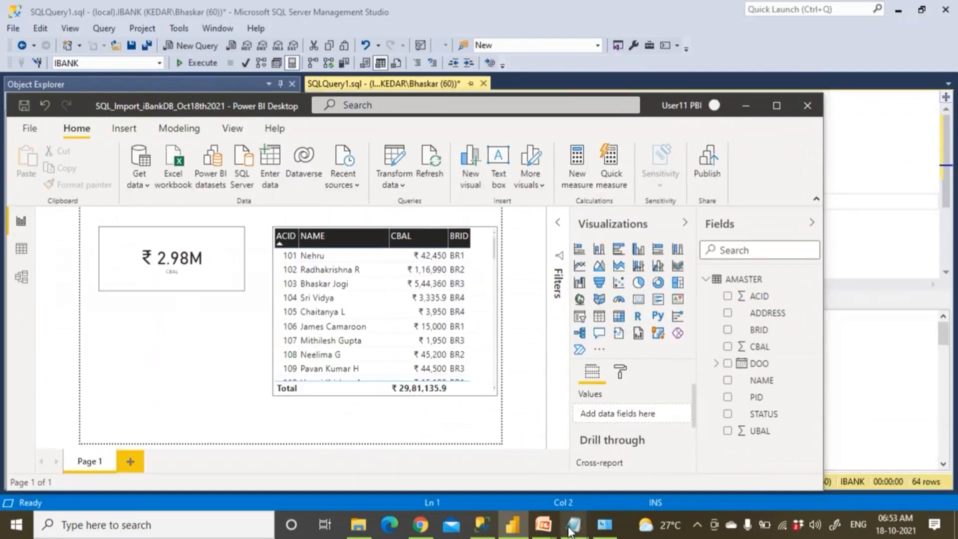
mouse_move(573, 527)
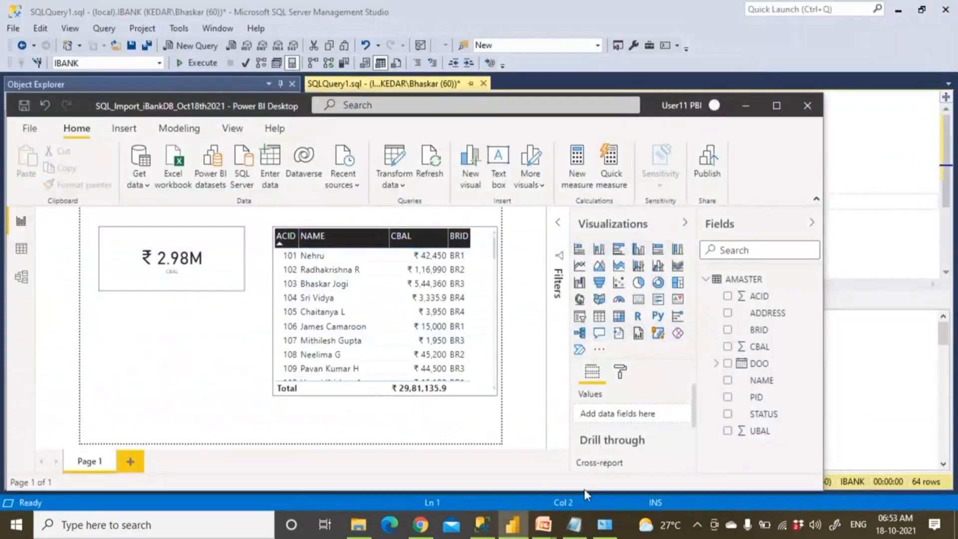
left_click(575, 531)
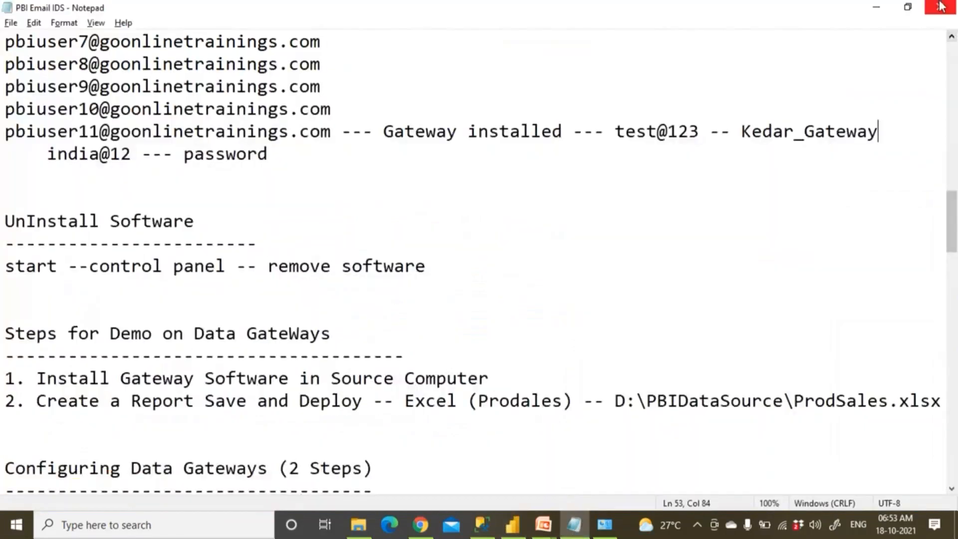
left_click_drag(5, 132, 333, 135)
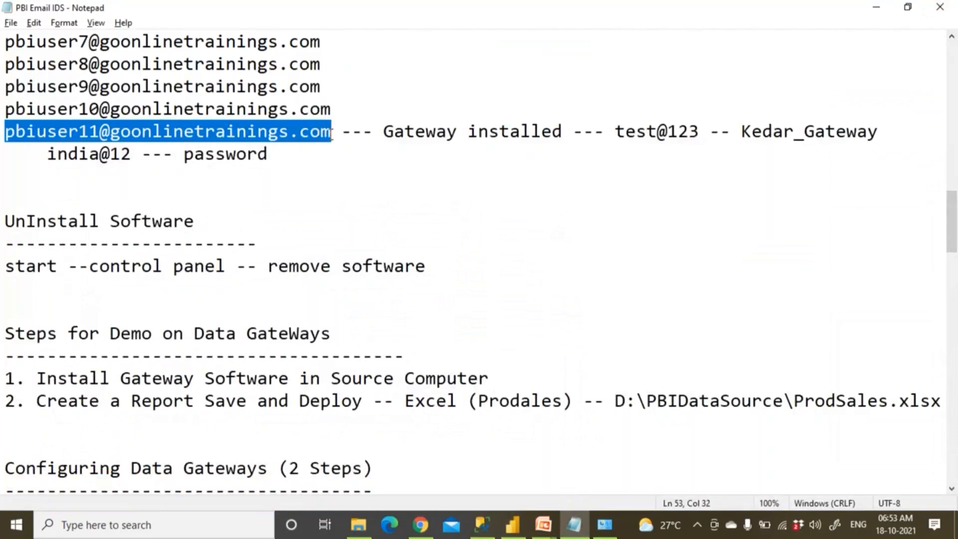
left_click(420, 531)
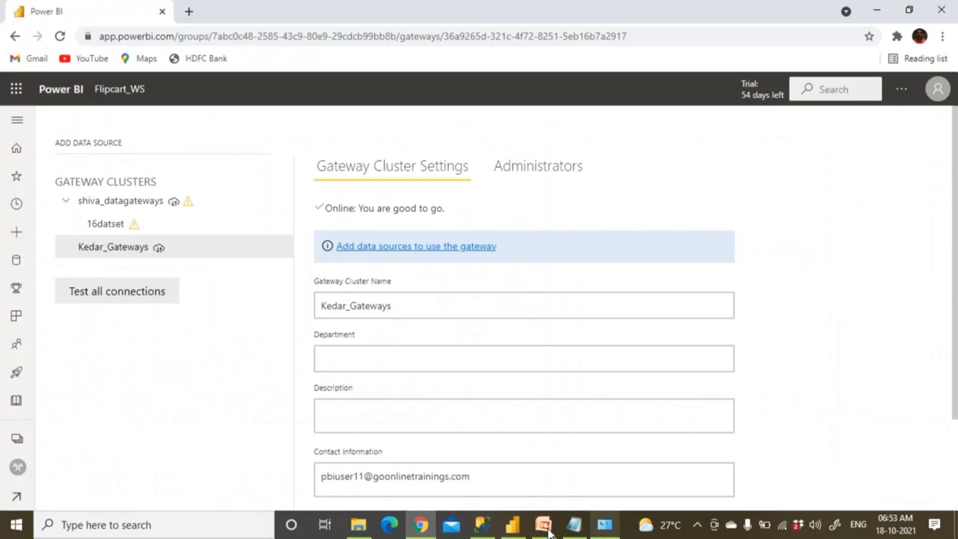
left_click(513, 525)
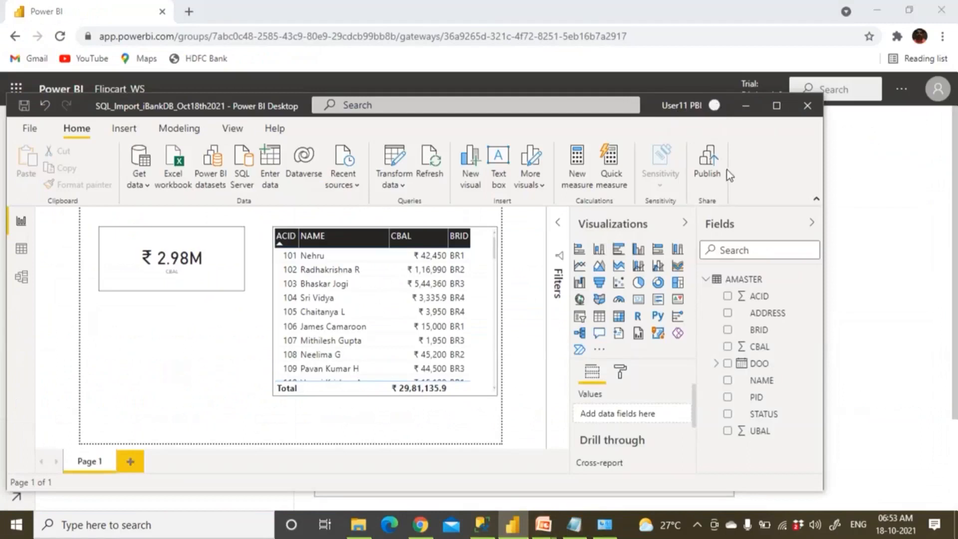
Publish the report to the Flipcart_WS workspace and return to the browser's gateway settings.
left_click(709, 172)
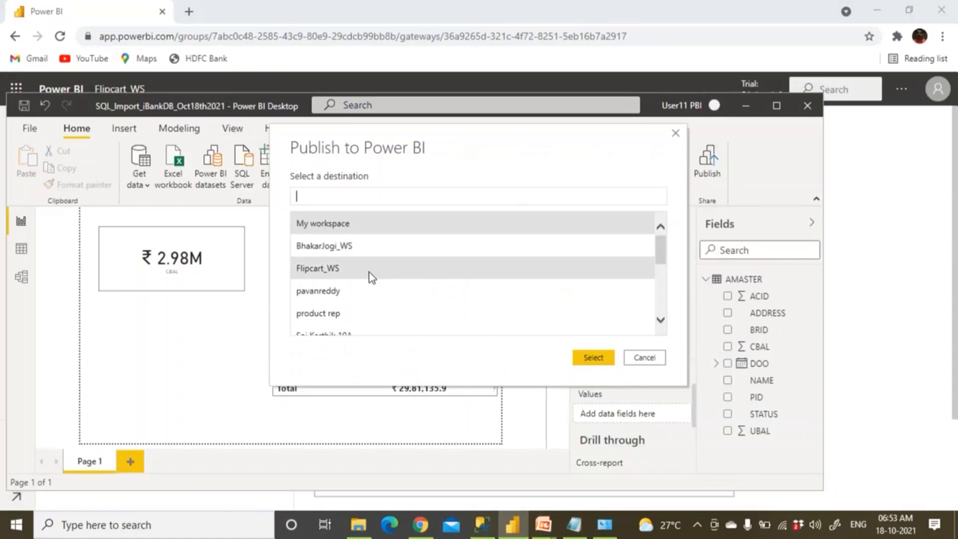
left_click(369, 272)
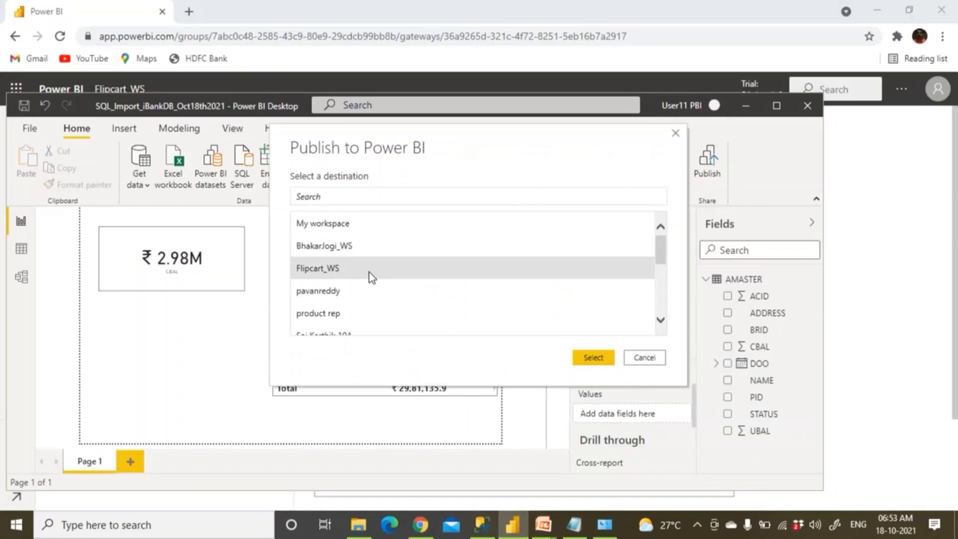
left_click(592, 357)
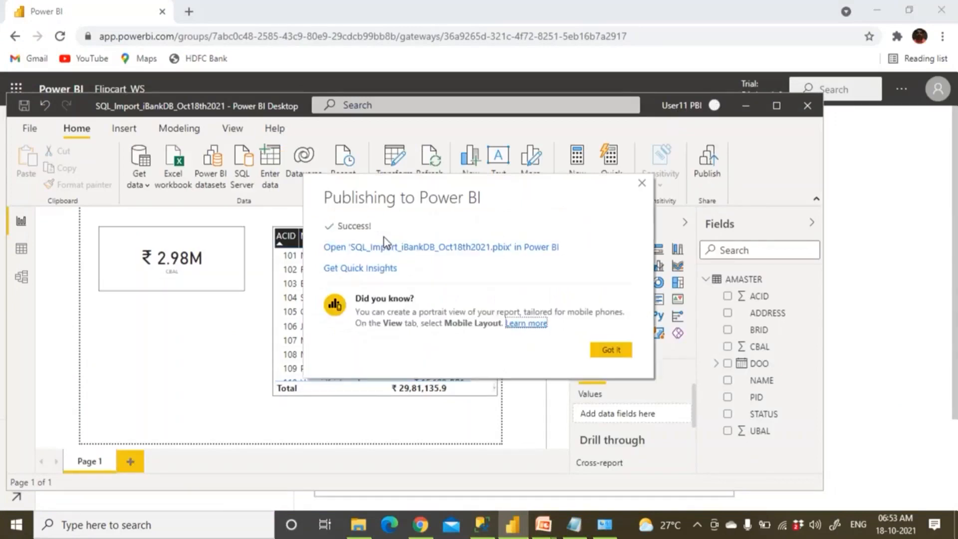
left_click(612, 350)
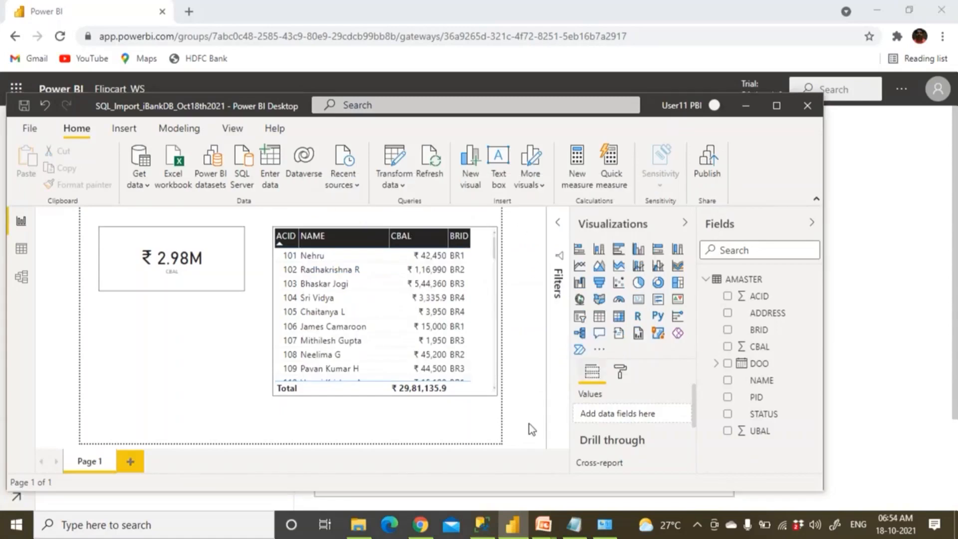
left_click(433, 528)
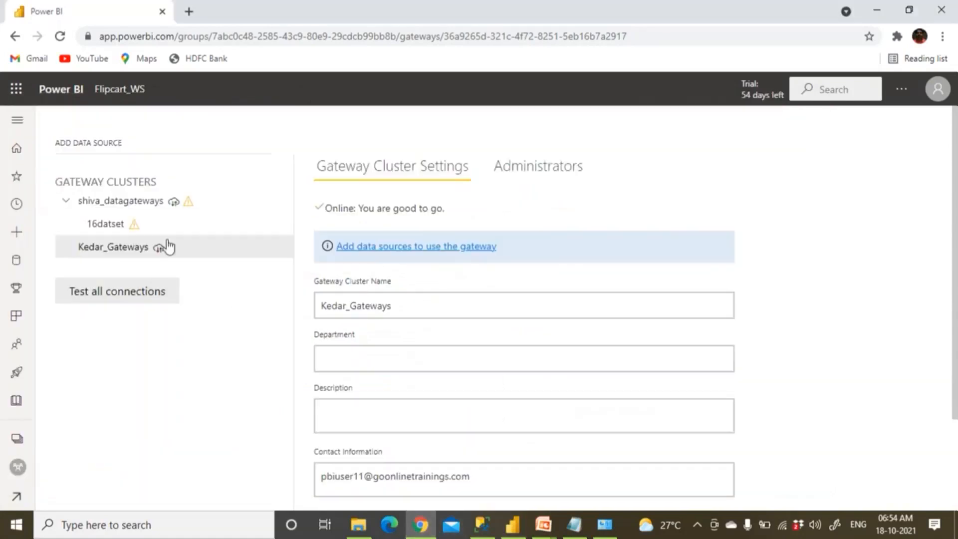
Open the SQL_Import_iBankDB_Oct18th2021 report from Flipcart_WS's report list, then bring SSMS forward.
left_click(119, 90)
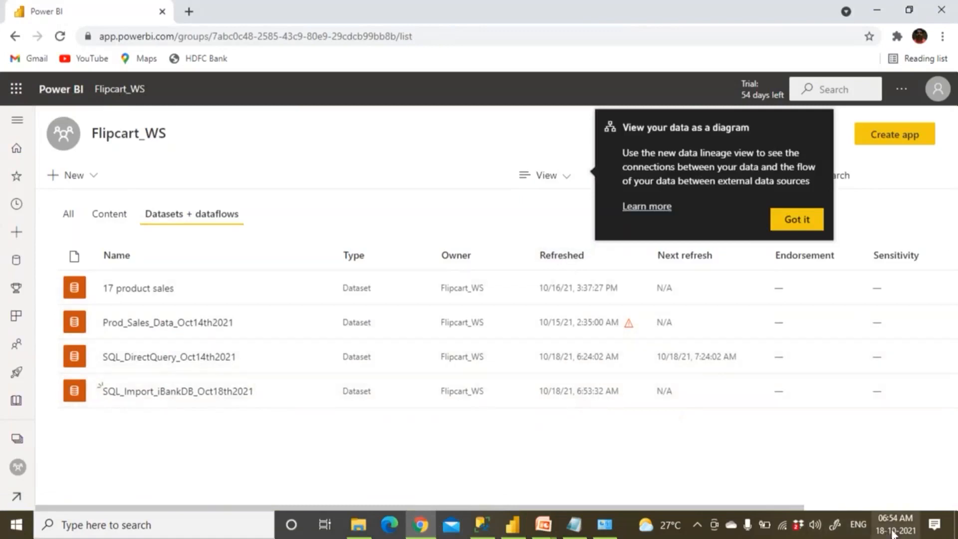
left_click(118, 220)
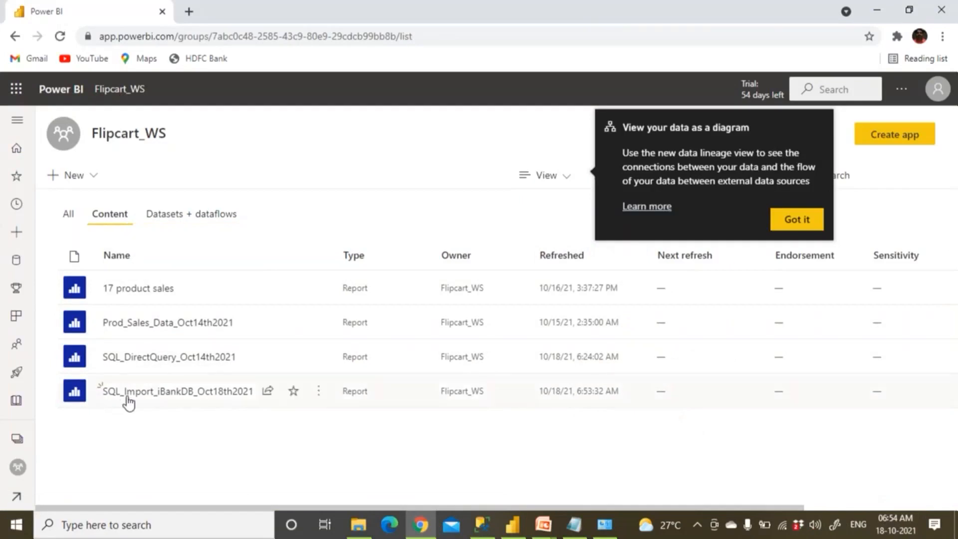
left_click(159, 392)
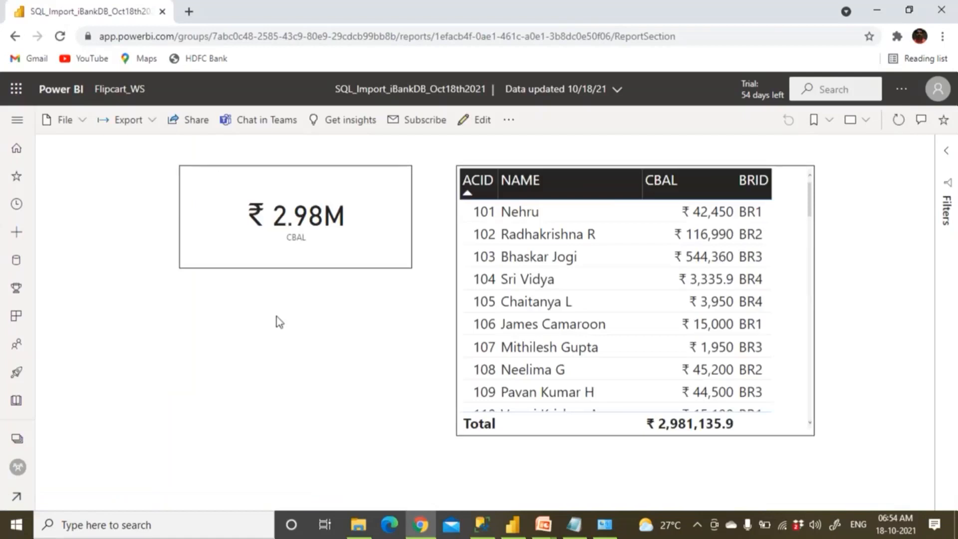
left_click(478, 529)
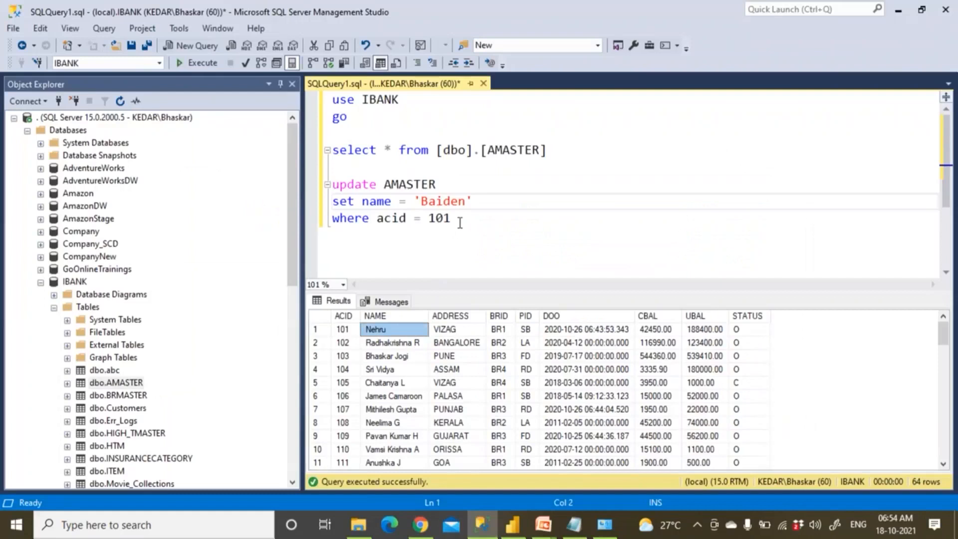
Rename account 101 to Baiden with the UPDATE statement and verify it with the AMASTER SELECT.
left_click_drag(460, 222, 303, 171)
key("F5")
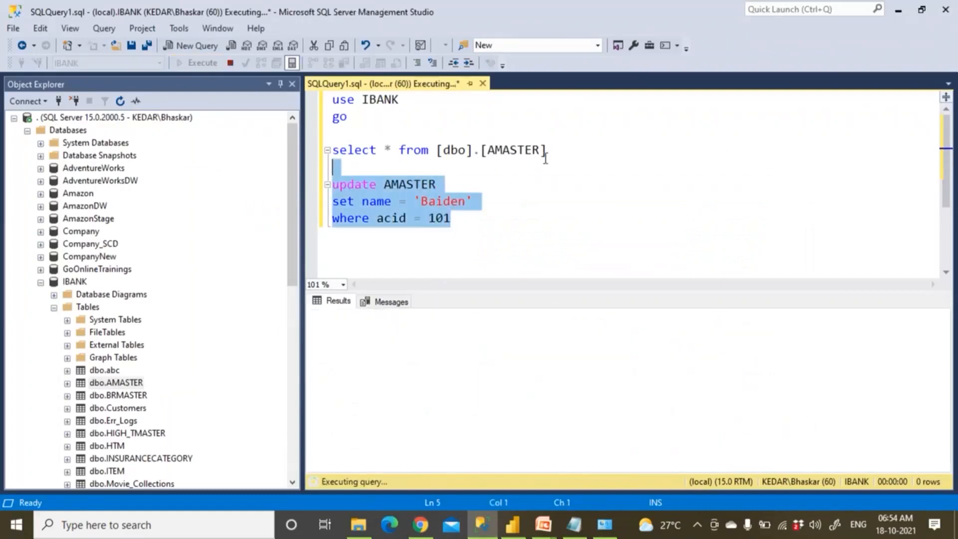
left_click_drag(288, 148, 285, 148)
left_click(202, 63)
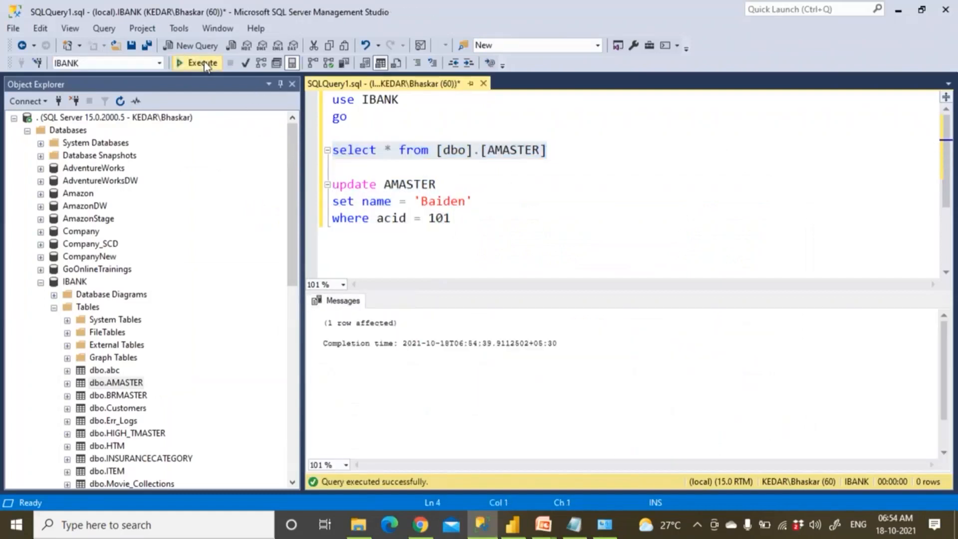
left_click(382, 333)
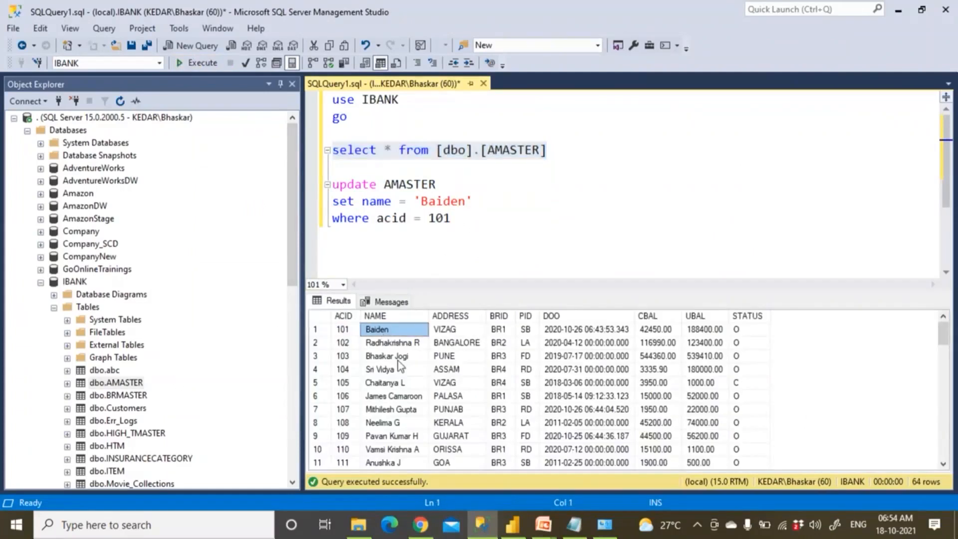
left_click(422, 524)
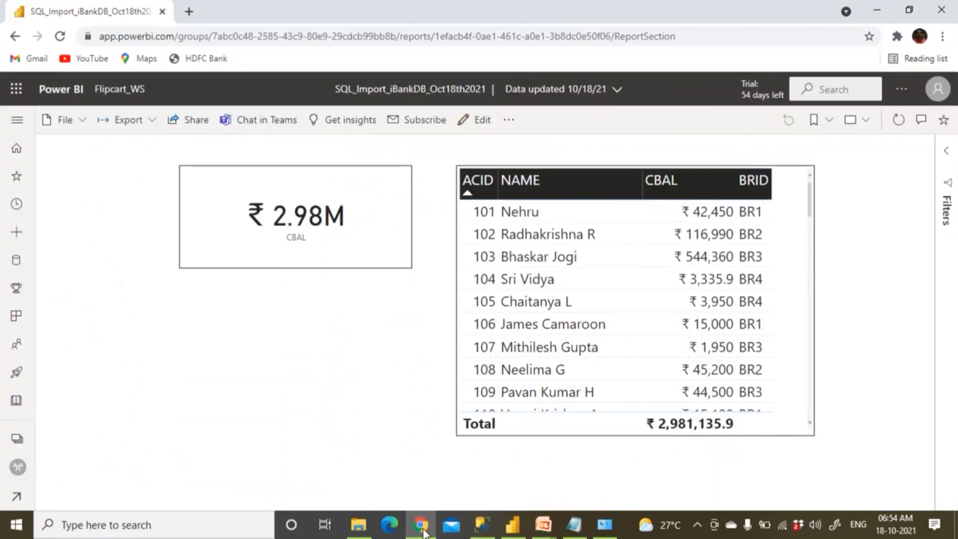
Refresh the report visuals, then show the Kedar_Gateways cluster settings under Manage gateways.
left_click(898, 123)
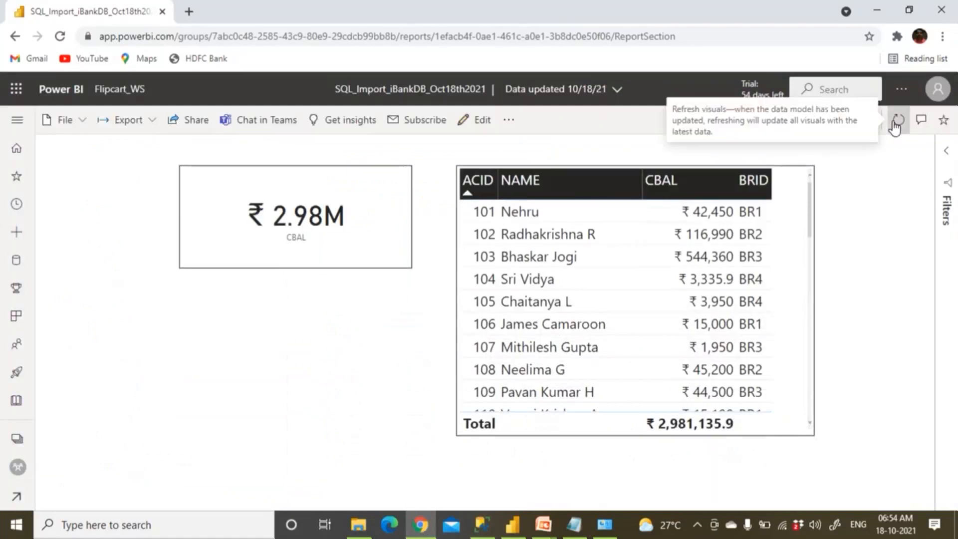
left_click(898, 120)
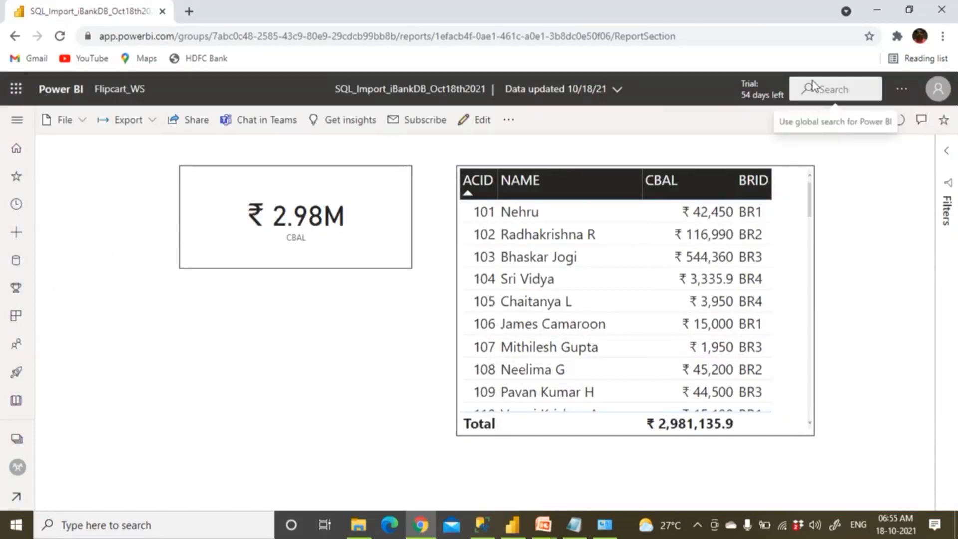
left_click(900, 92)
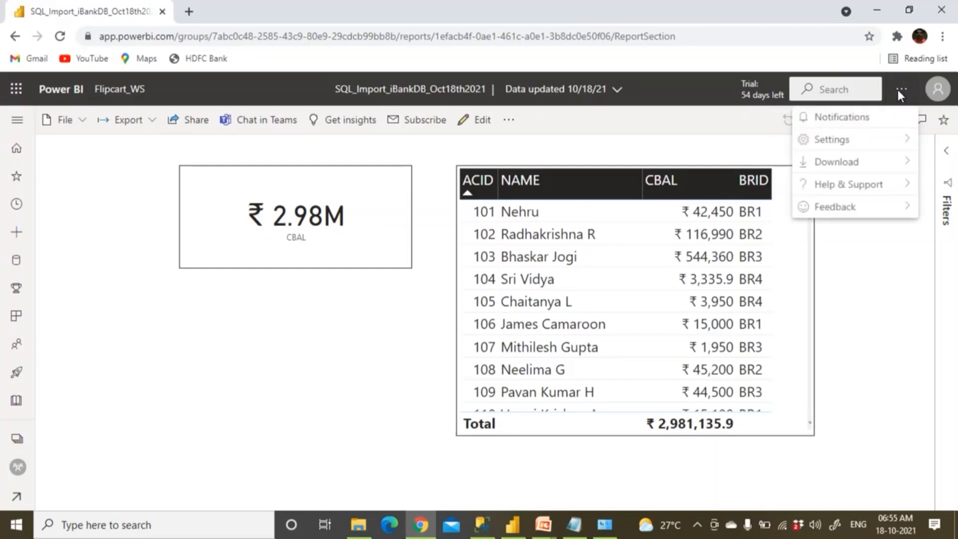
mouse_move(859, 145)
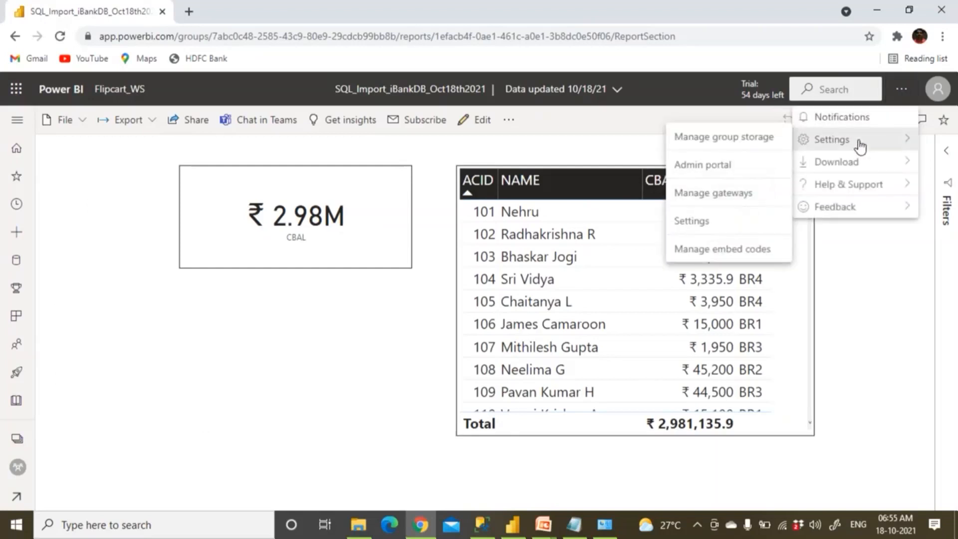
left_click(720, 196)
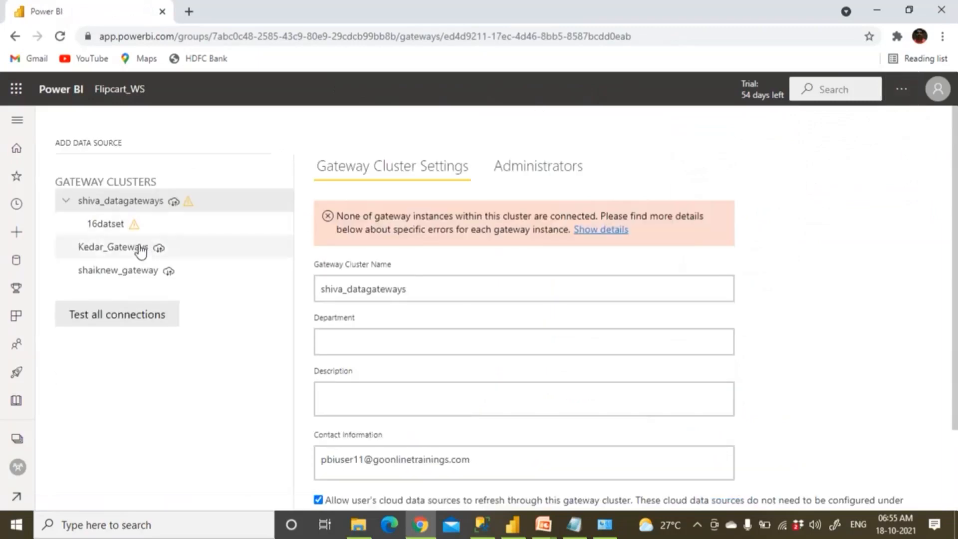
left_click(140, 252)
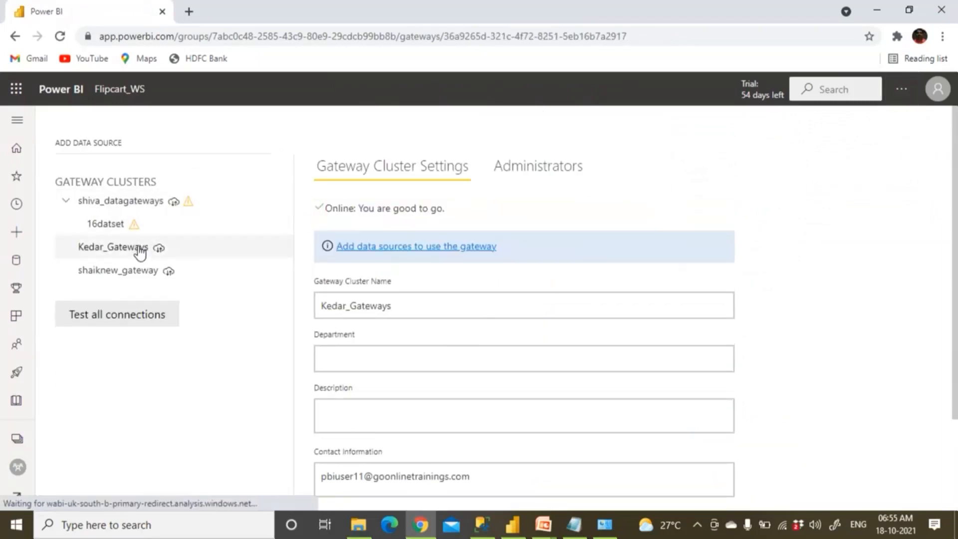
scroll(408, 286, "down", 2)
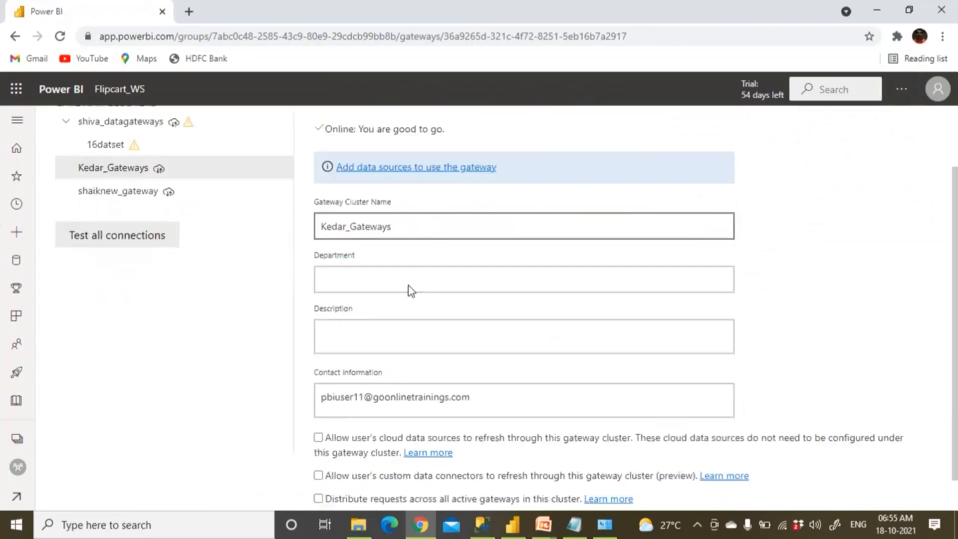
scroll(408, 287, "up", 2)
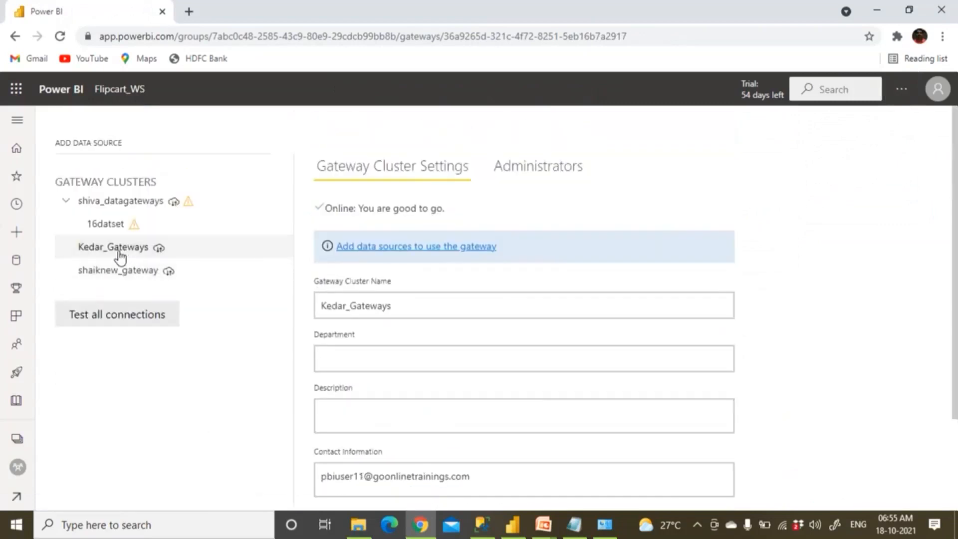
Add a SQL Server data source named sql_iBank_DataSource to Kedar_Gateways.
left_click(283, 253)
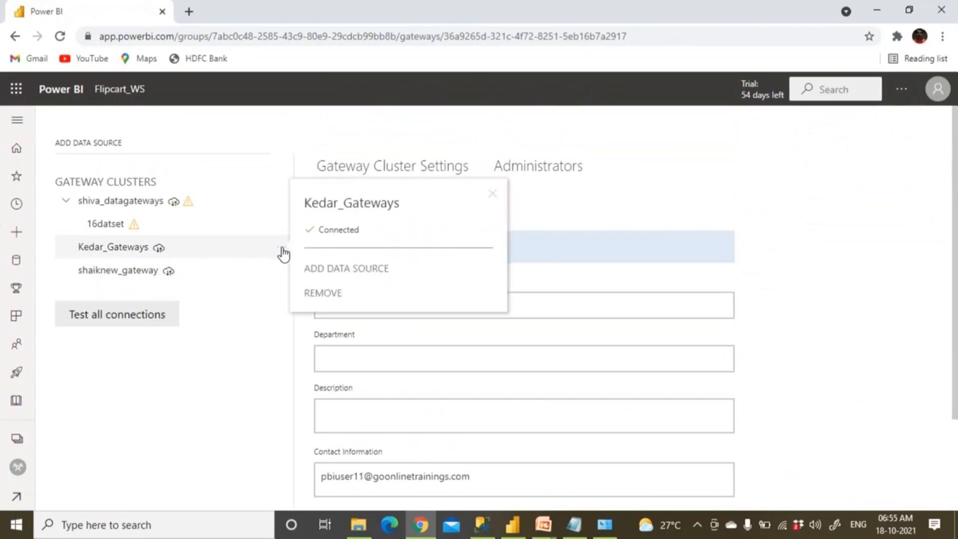
left_click(330, 273)
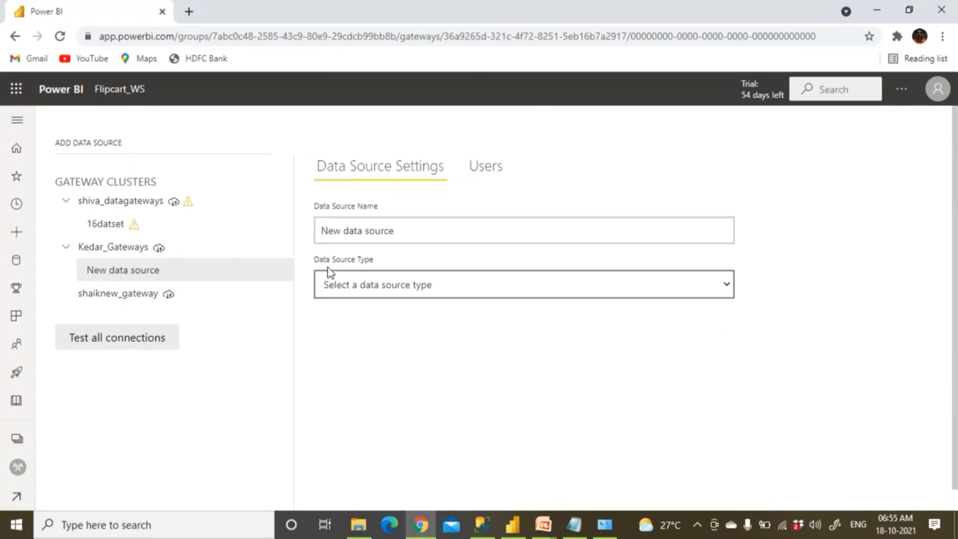
triple_click(353, 228)
type("sql")
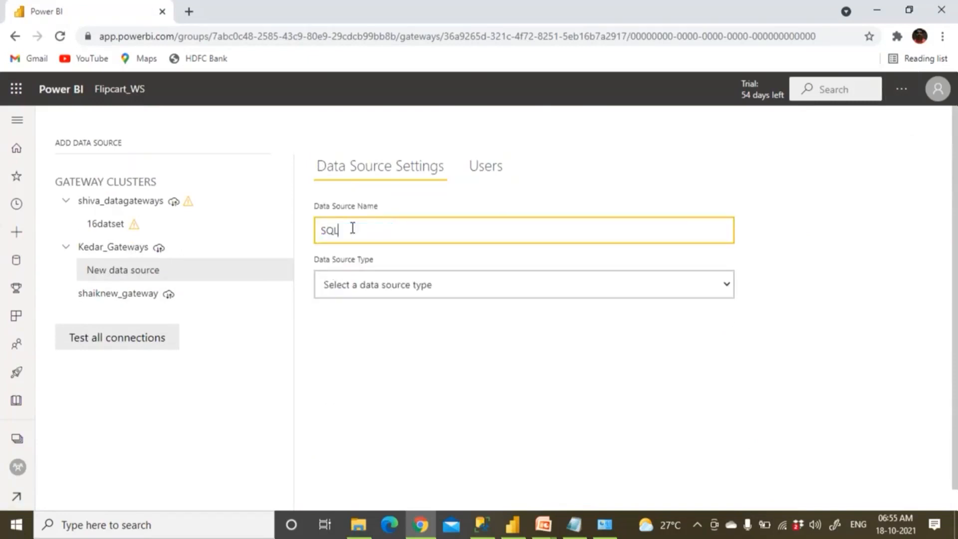
type("_iBank_DataSource")
left_click(347, 285)
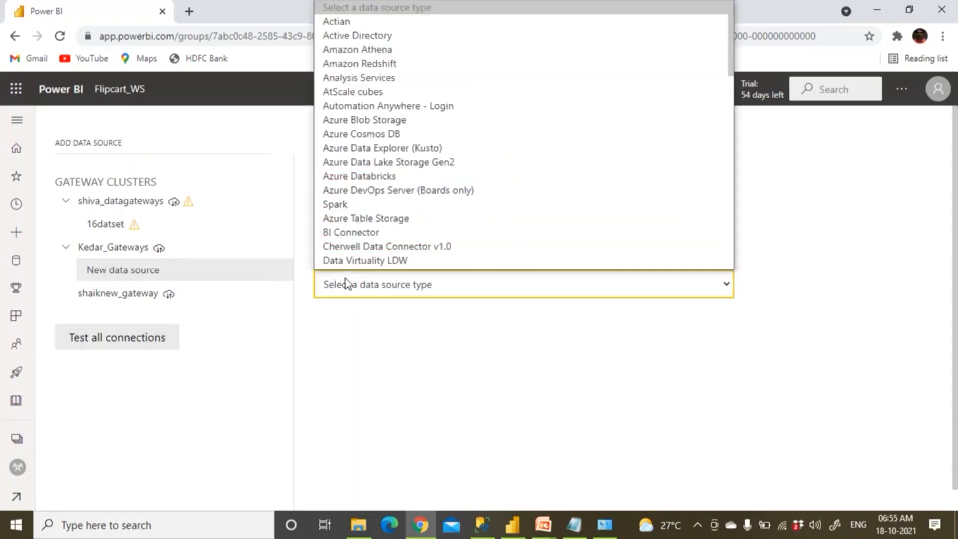
key("s")
key("s")
key("s")
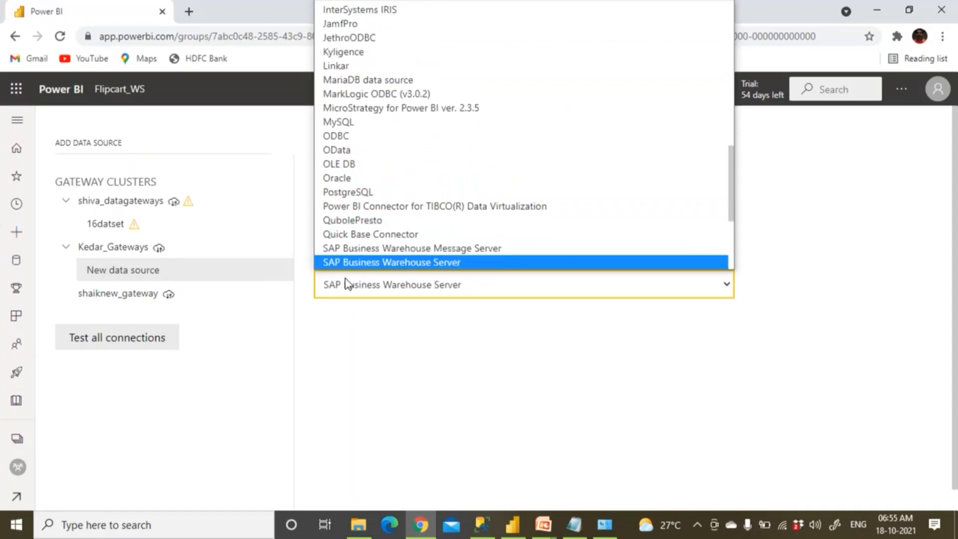
key("s")
key("s")
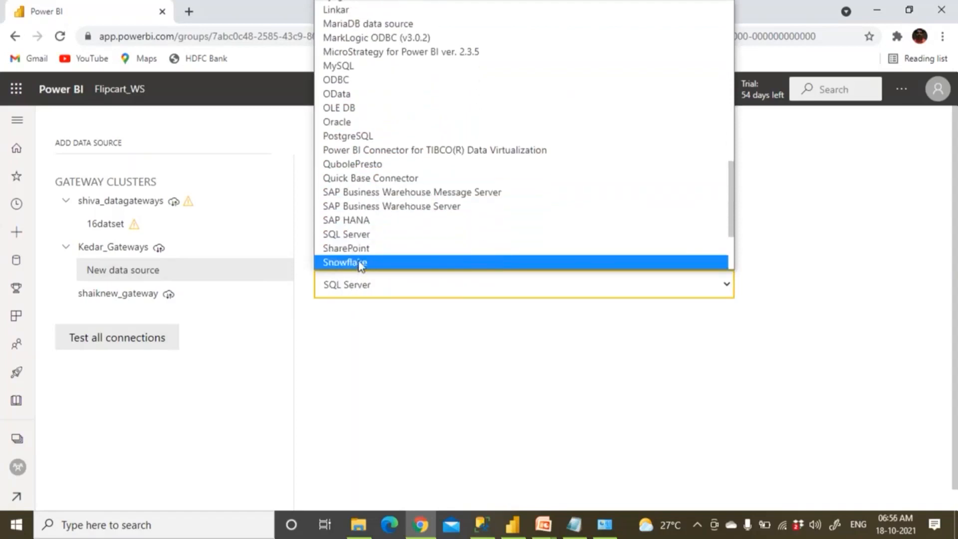
left_click(345, 233)
Enter server '.' and database iBank, checking the connection details in SSMS.
left_click(340, 340)
type(".")
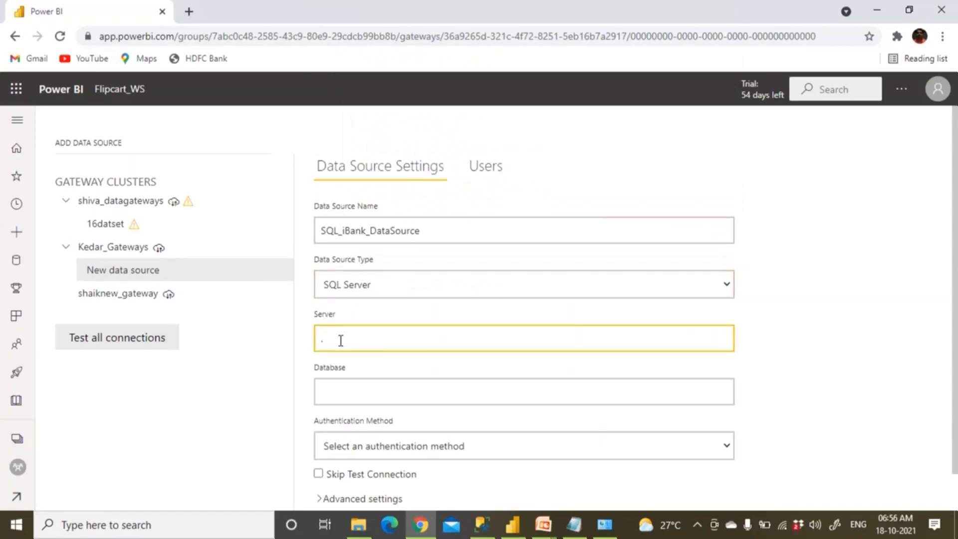
left_click(335, 386)
type("iBank")
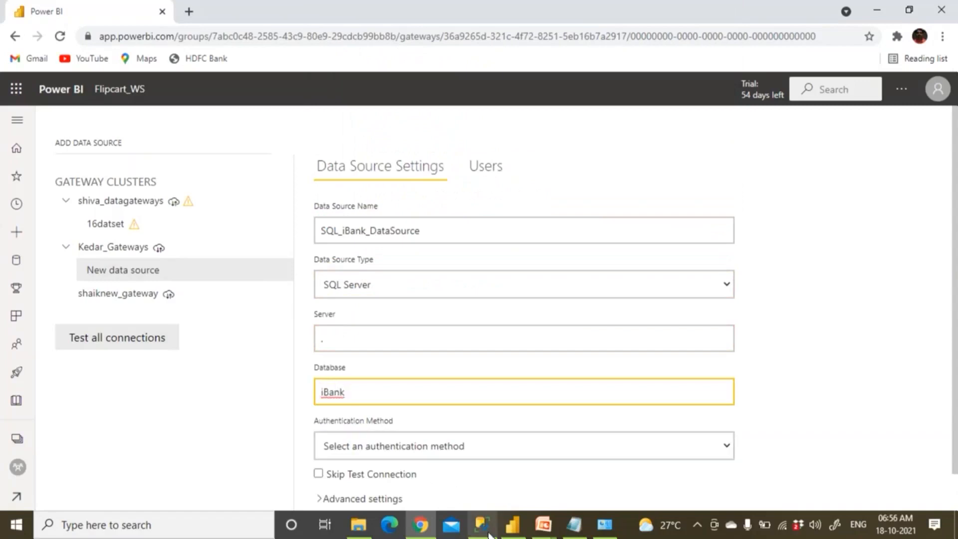
left_click(487, 532)
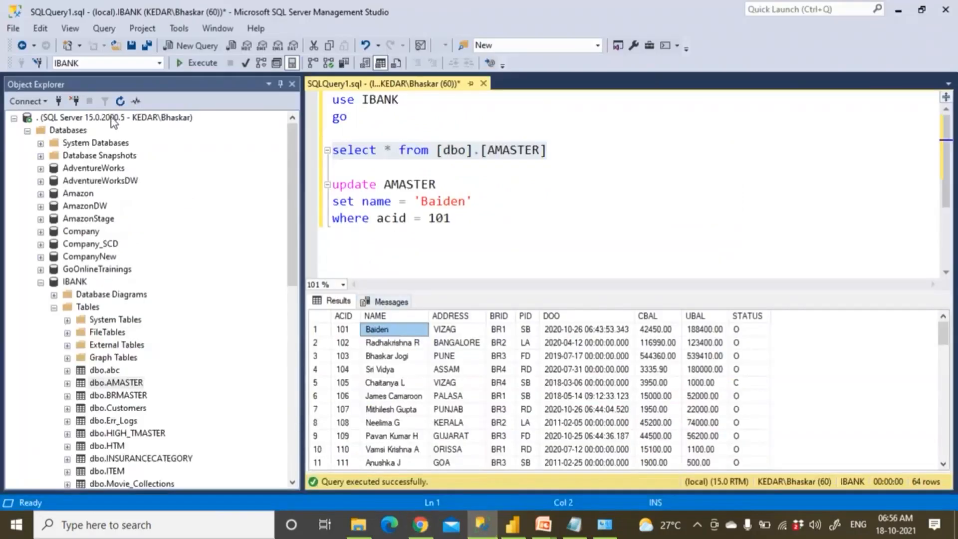
left_click(35, 102)
left_click(45, 117)
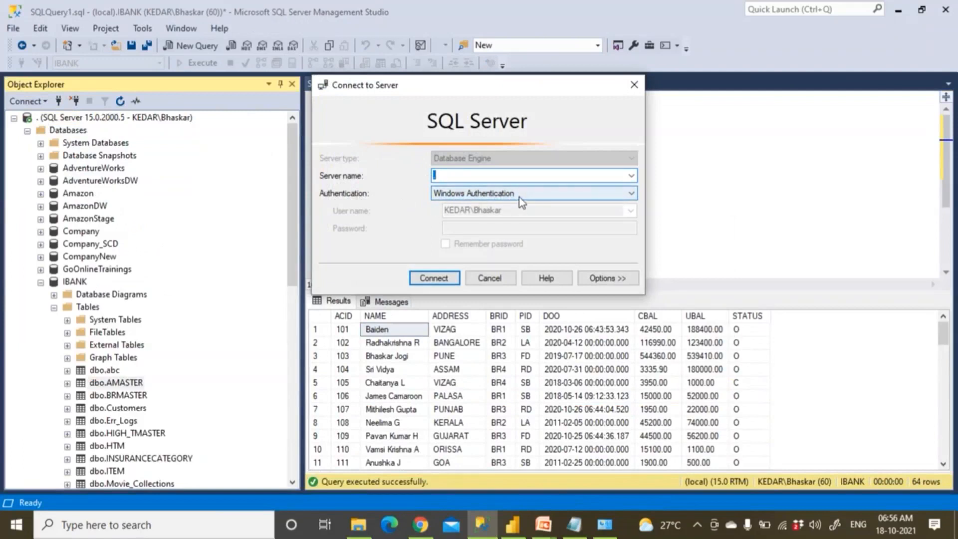
key("alt+Tab")
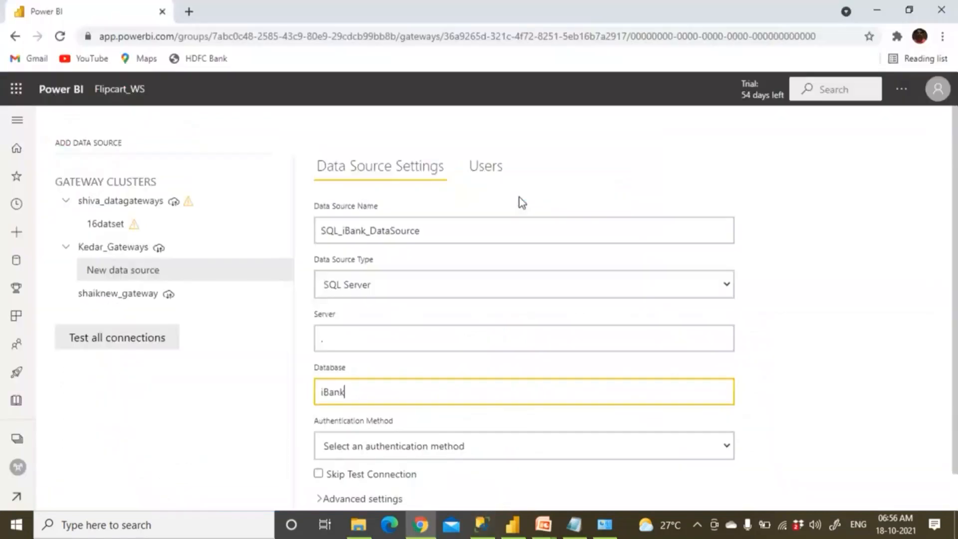
Set the authentication method to Windows, after comparing SSMS's authentication options.
left_click(402, 447)
left_click(356, 409)
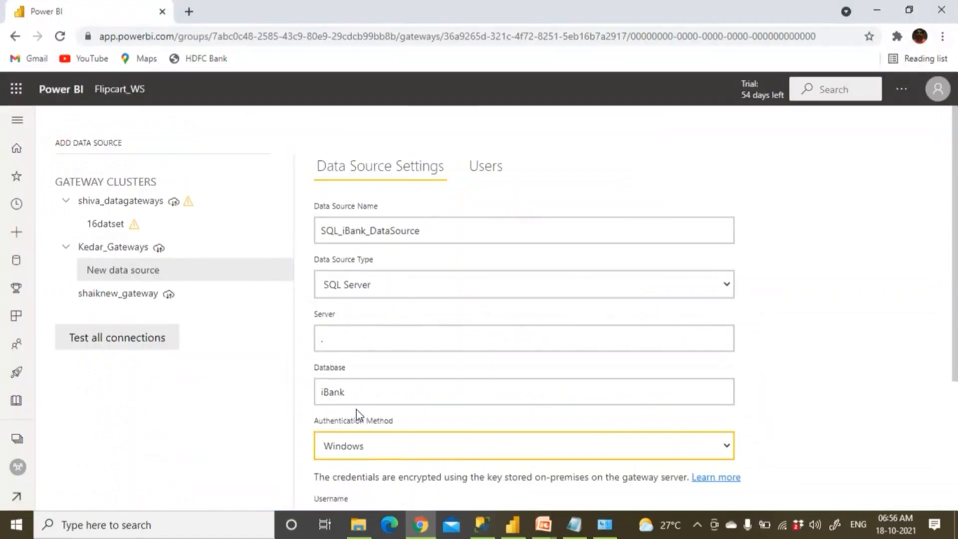
scroll(357, 409, "down", 1)
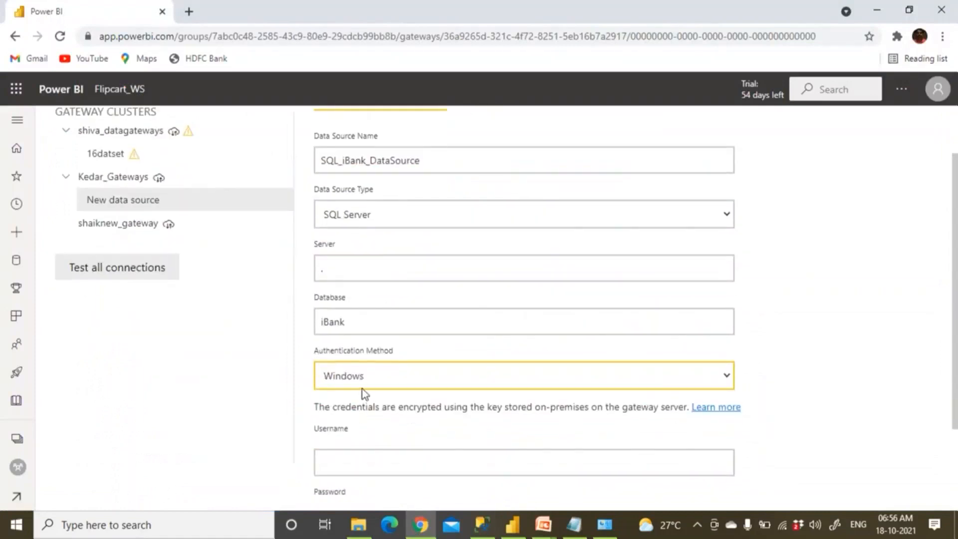
key("alt+Tab")
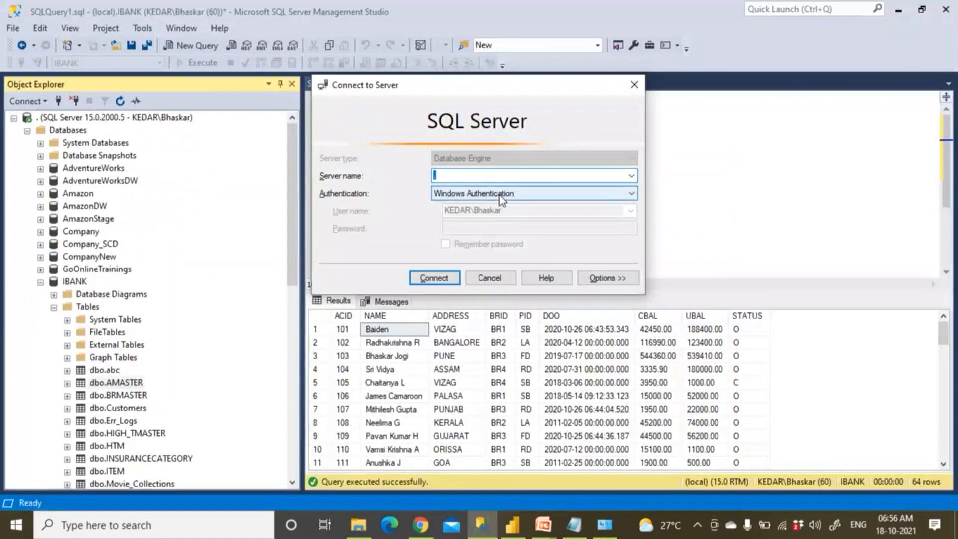
left_click(538, 193)
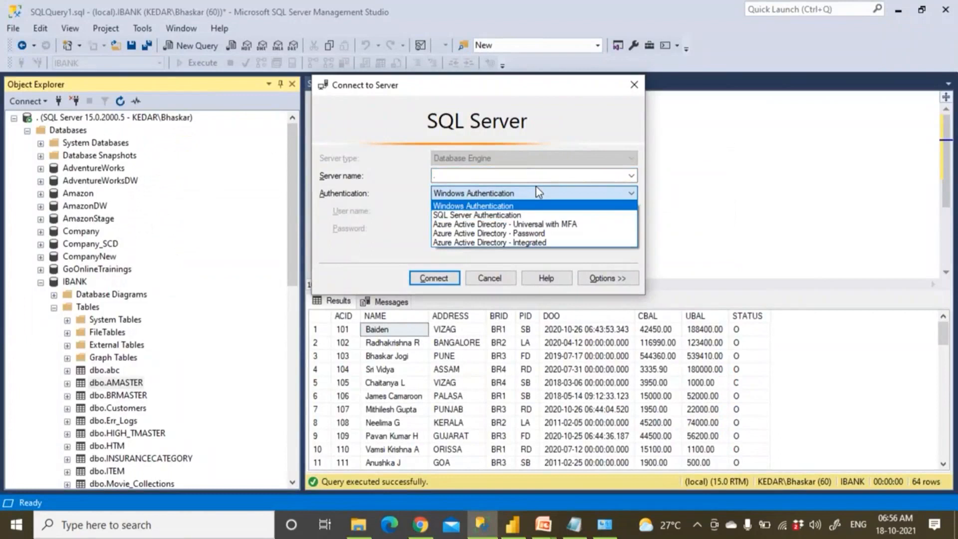
left_click(511, 207)
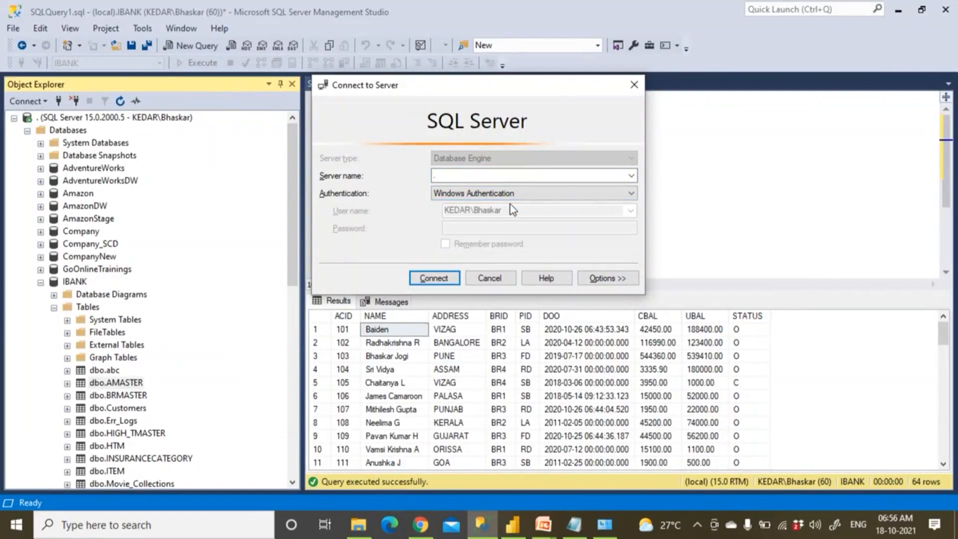
key("alt+Tab")
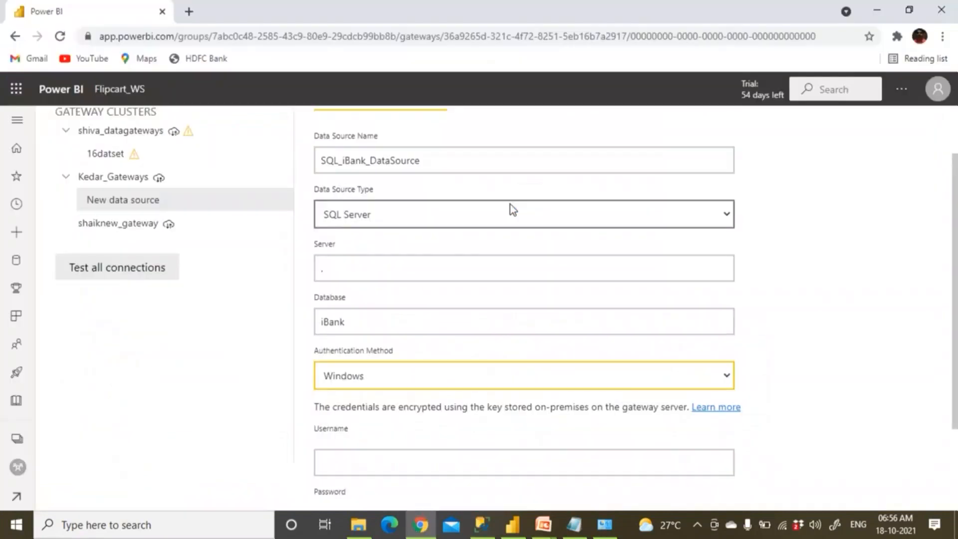
left_click(418, 381)
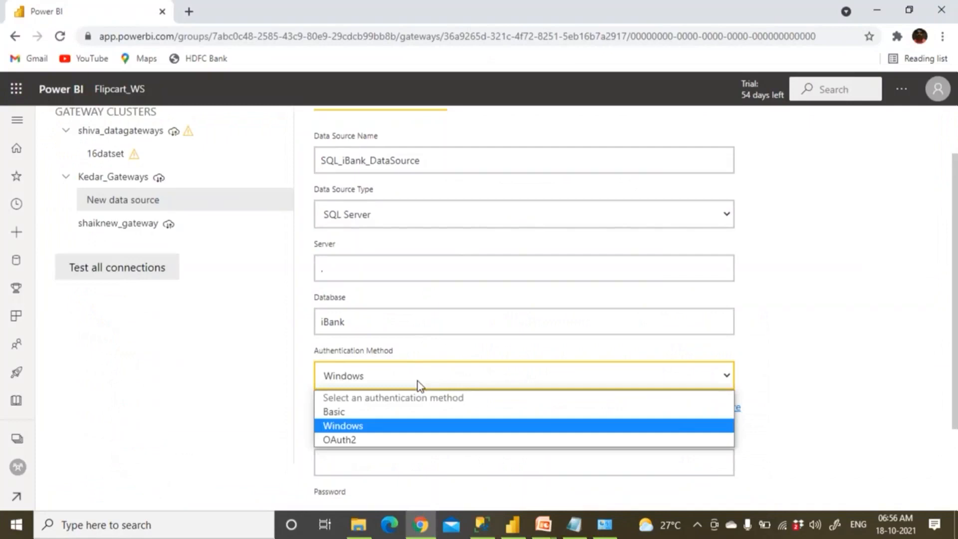
left_click(382, 429)
scroll(382, 429, "down", 2)
Enter the Windows domain\user name in the Username field, checking it against SSMS.
left_click(361, 399)
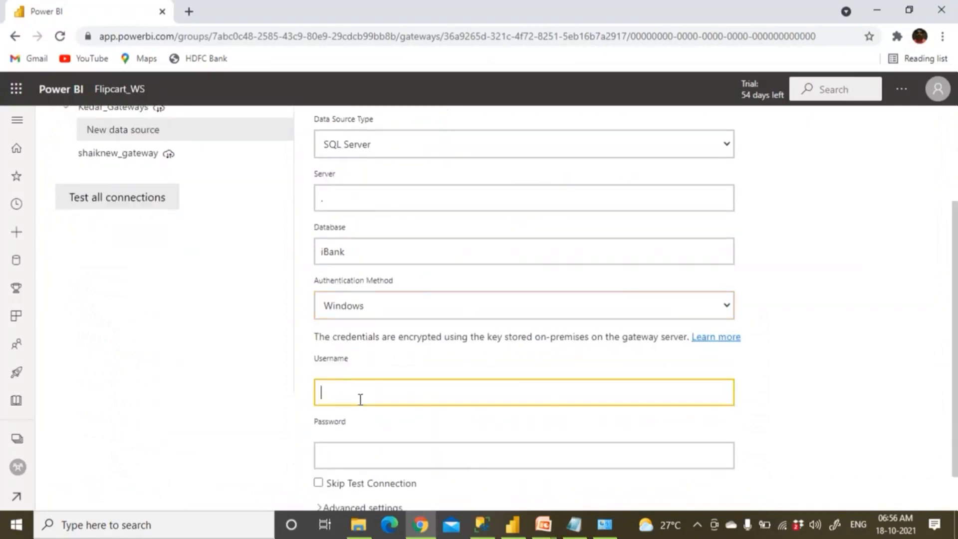
key("alt+Tab")
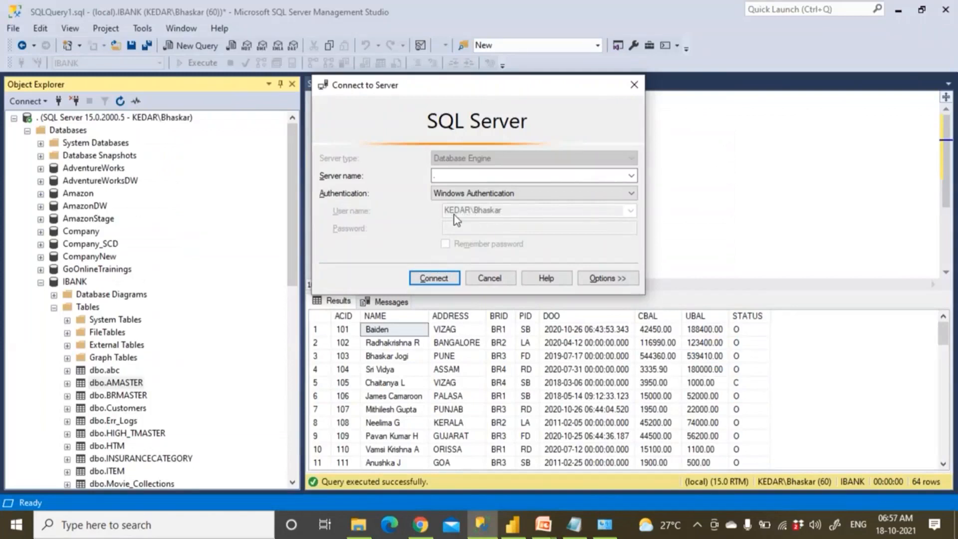
key("alt+Tab")
type("KEDAR\\")
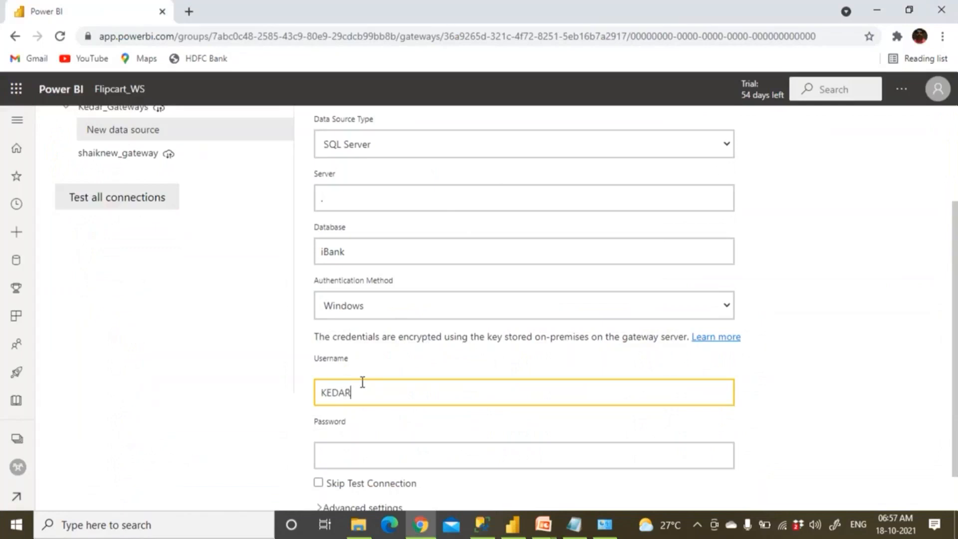
key("alt+Tab")
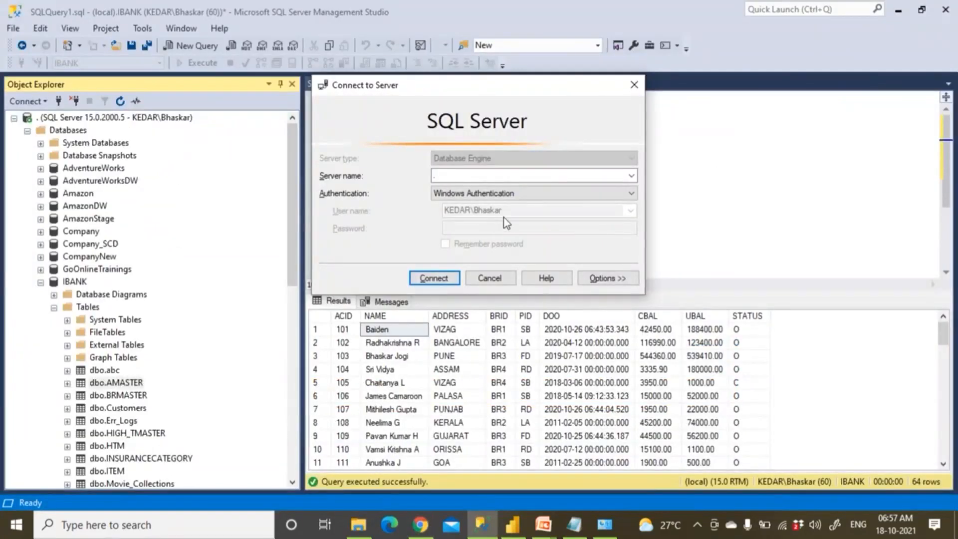
key("alt+Tab")
type("Bh")
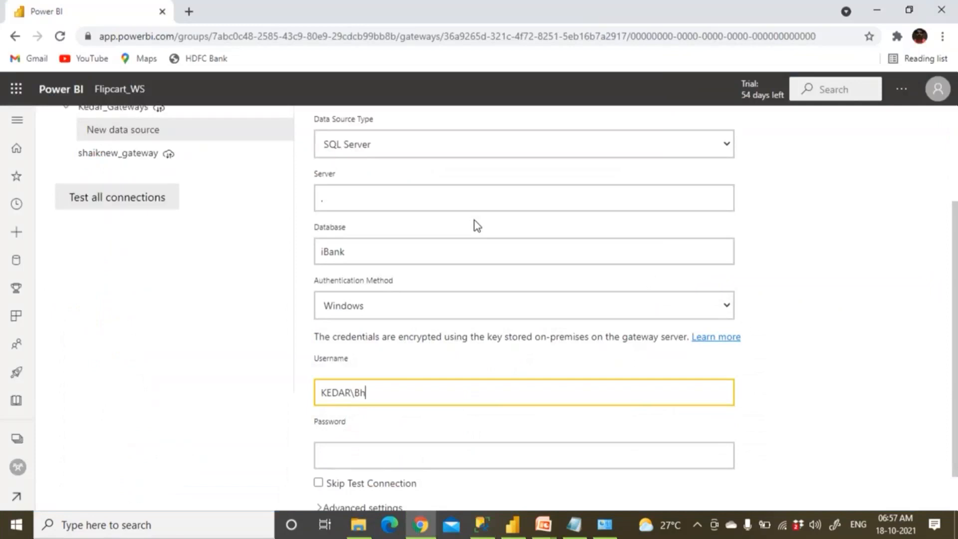
type("askar")
Enter the Windows account password in the Password field.
left_click(380, 460)
scroll(380, 461, "down", 2)
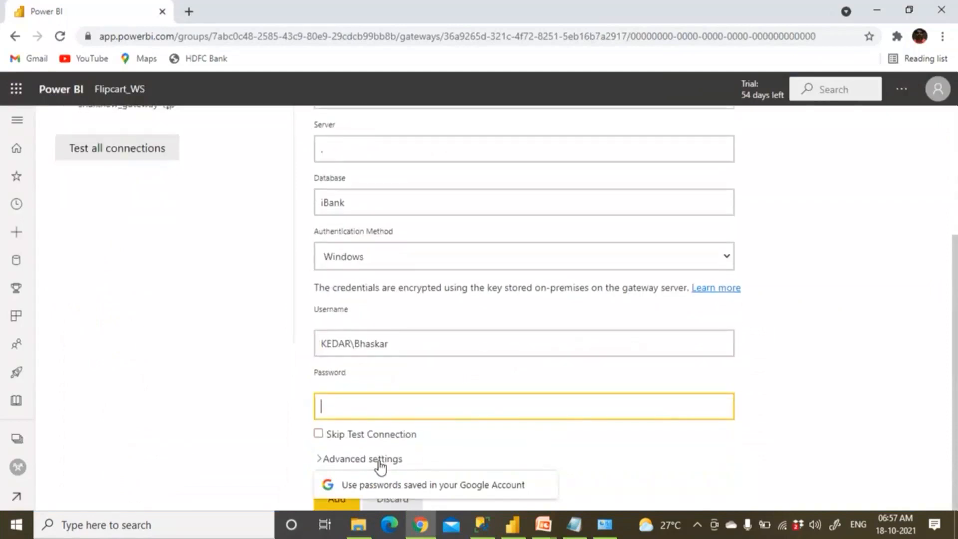
type("•••••••••")
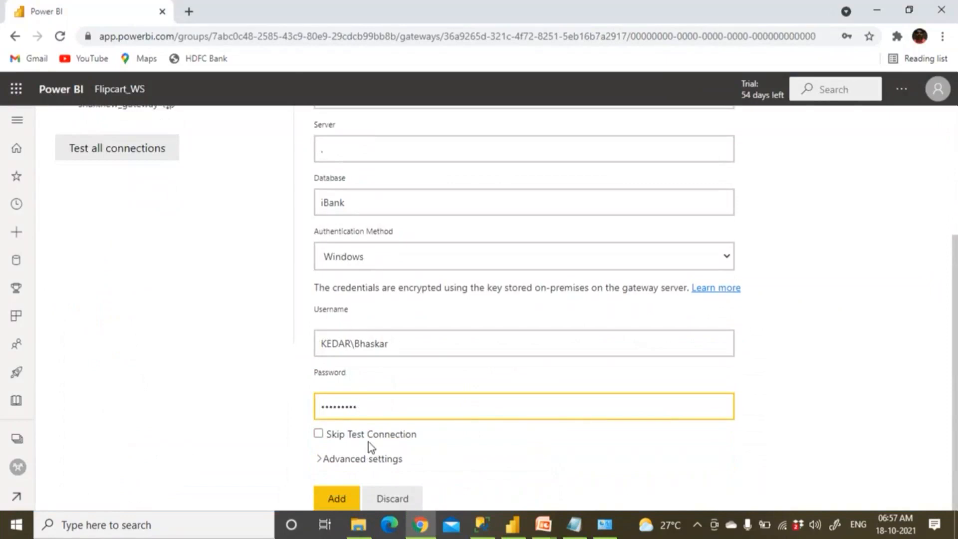
scroll(368, 441, "up", 4)
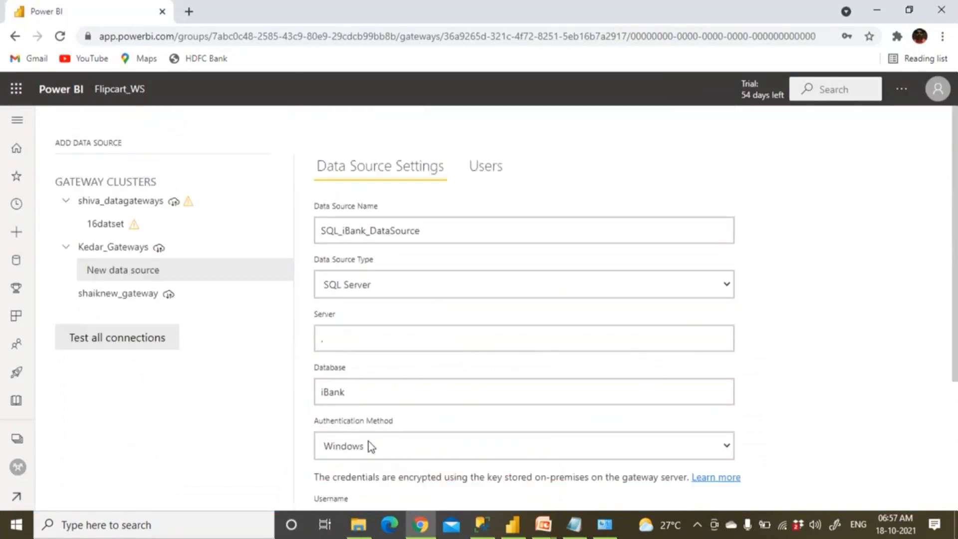
scroll(368, 441, "down", 4)
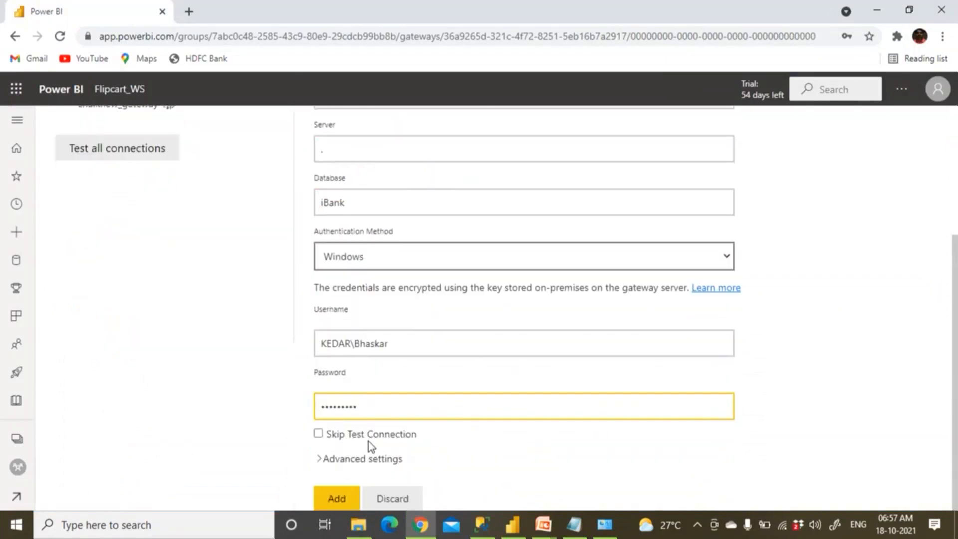
Add SQL_iBank_DataSource to Kedar_Gateways, then go back to the Flipcart_WS workspace content.
left_click(337, 500)
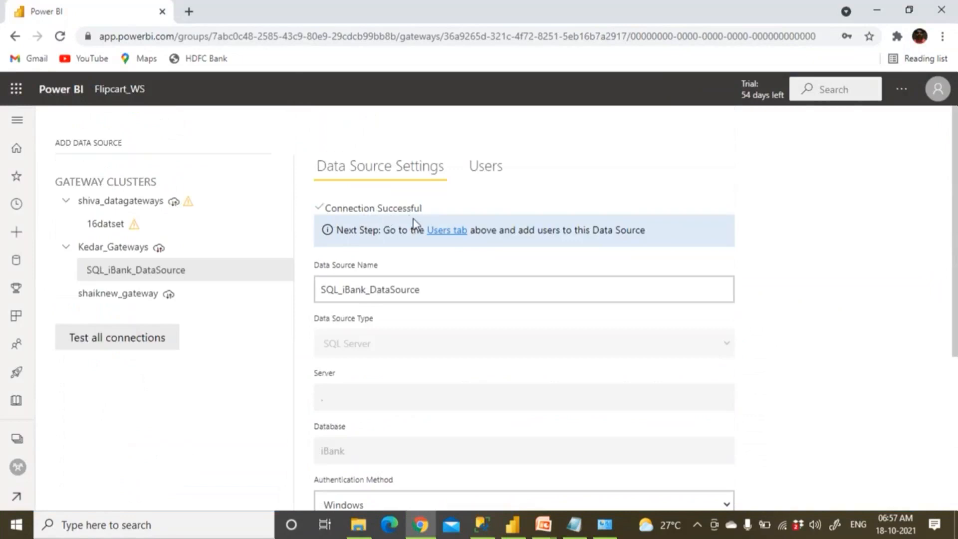
scroll(413, 224, "down", 5)
left_click(331, 338)
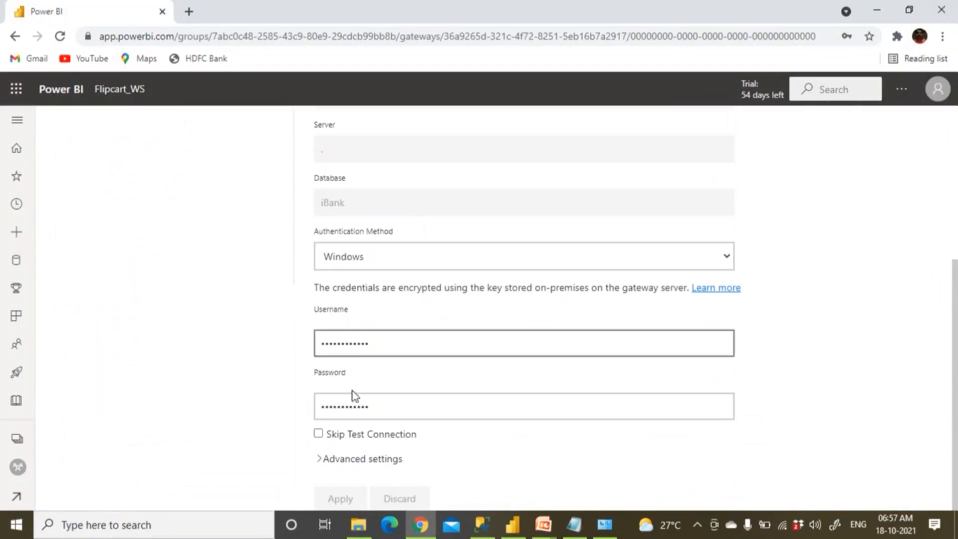
scroll(373, 364, "up", 5)
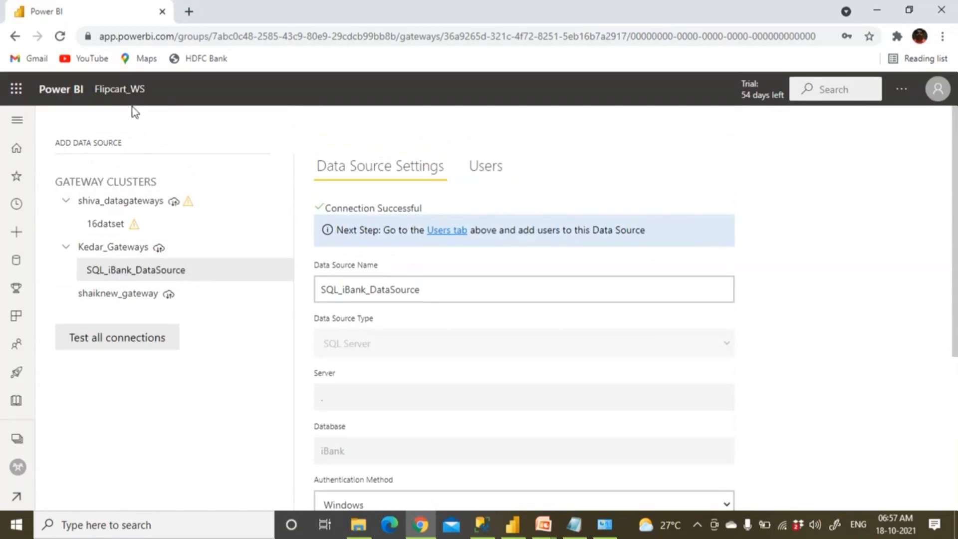
left_click(131, 92)
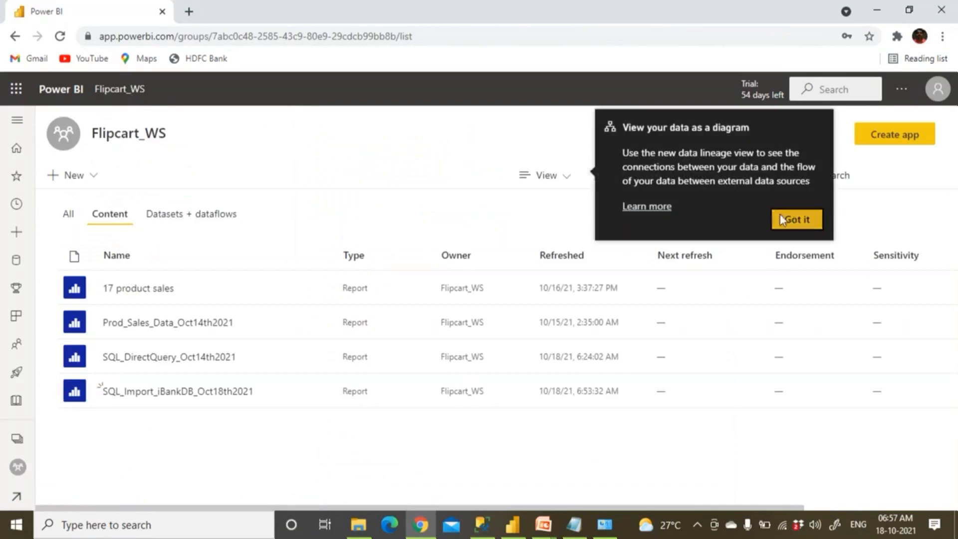
Trigger Refresh now on the SQL_Import_iBankDB_Oct18th2021 dataset.
left_click(793, 220)
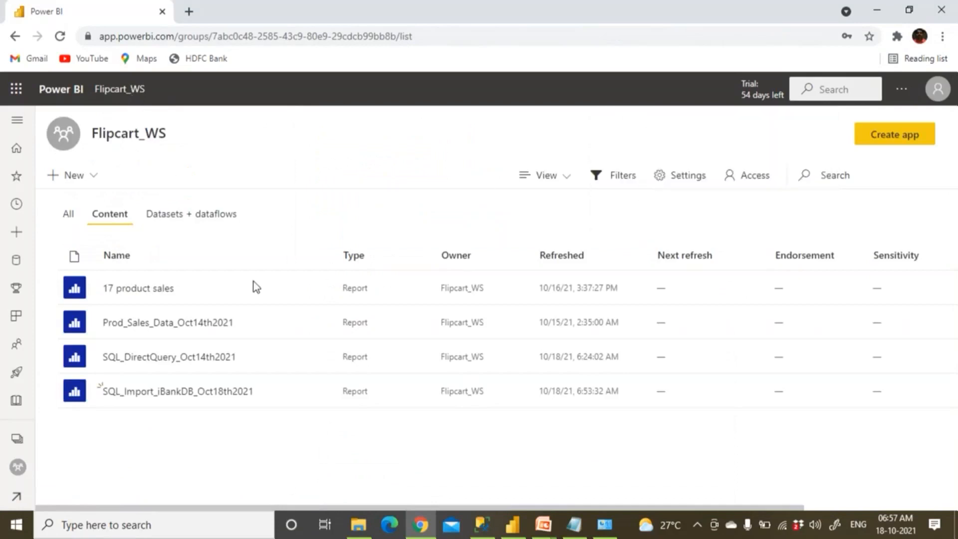
left_click(195, 218)
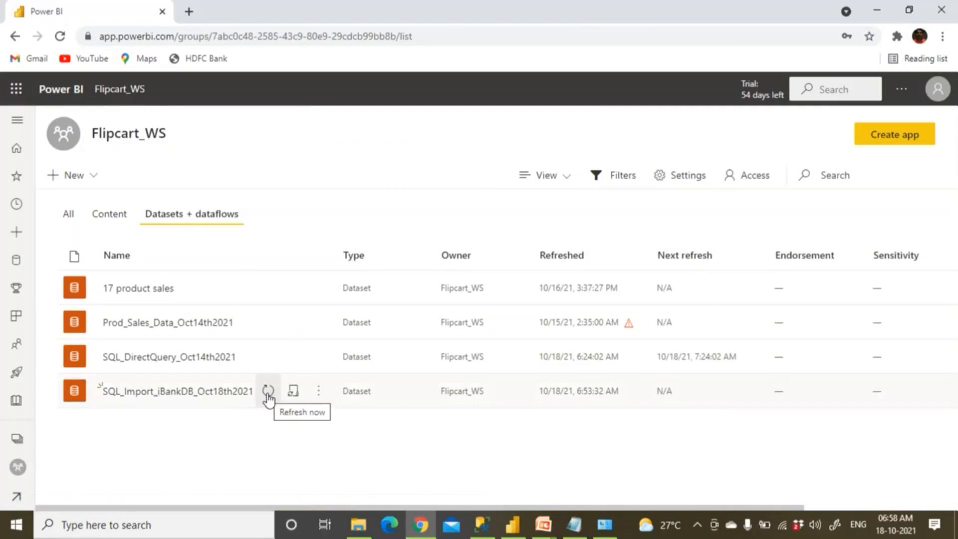
left_click(268, 394)
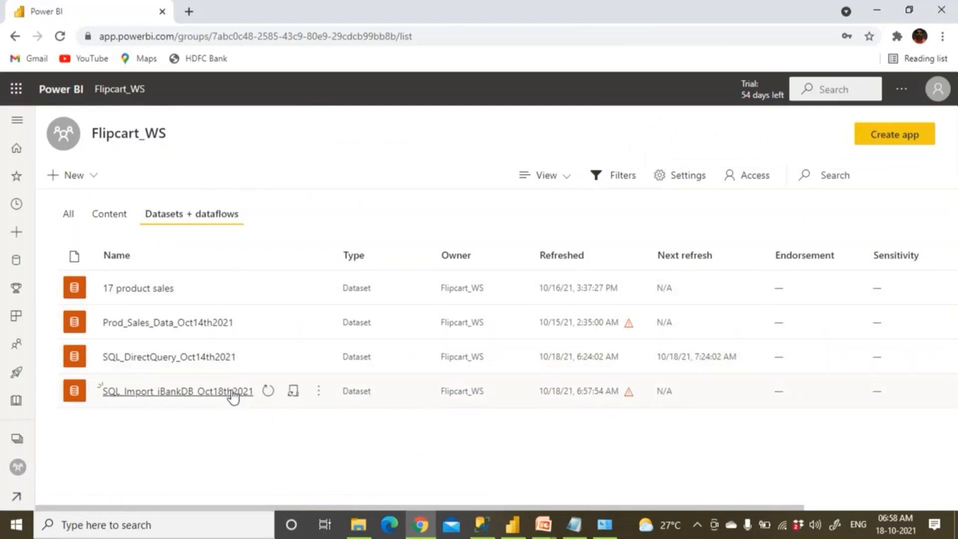
Open the SQL_Import_iBankDB_Oct18th2021 report, reload its visuals, and return to Flipcart_WS.
left_click(113, 216)
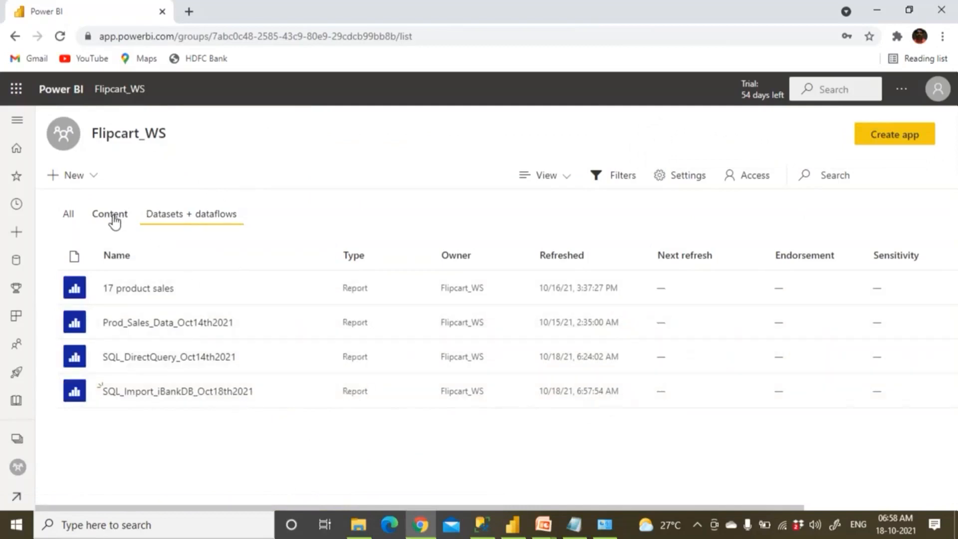
left_click(194, 395)
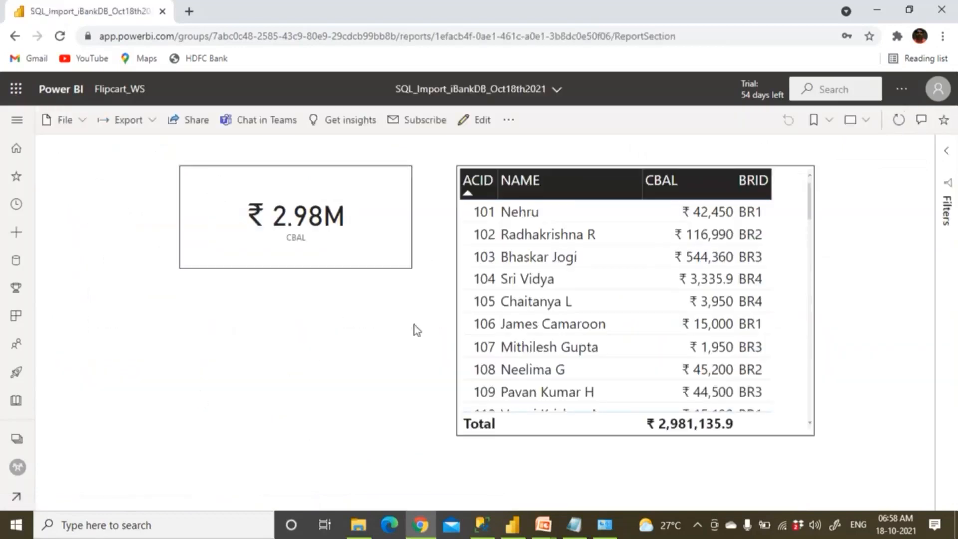
left_click(897, 122)
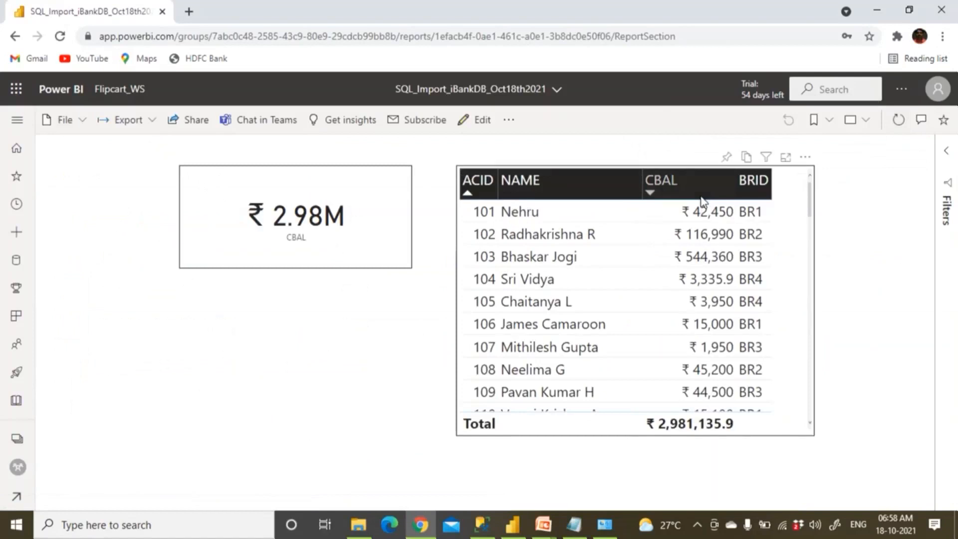
left_click(117, 89)
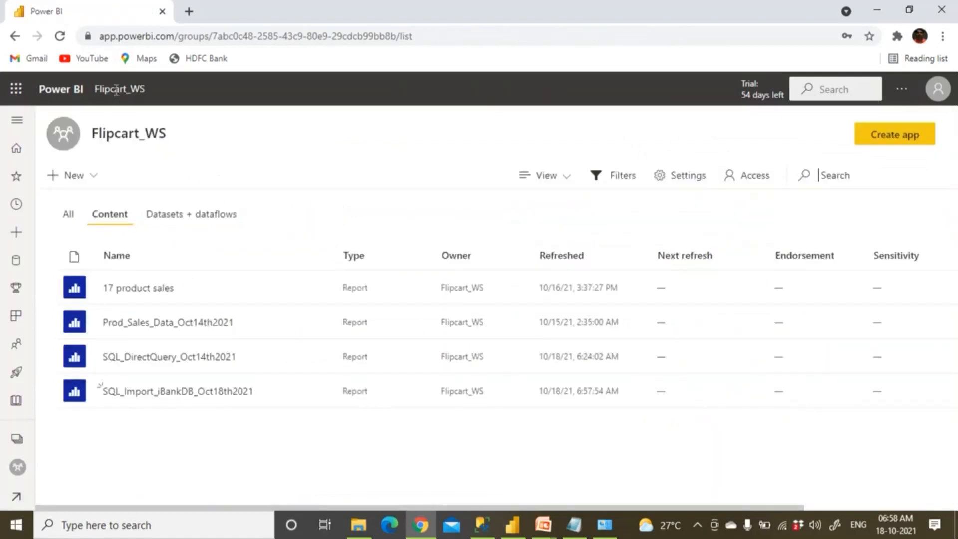
left_click(900, 89)
mouse_move(855, 143)
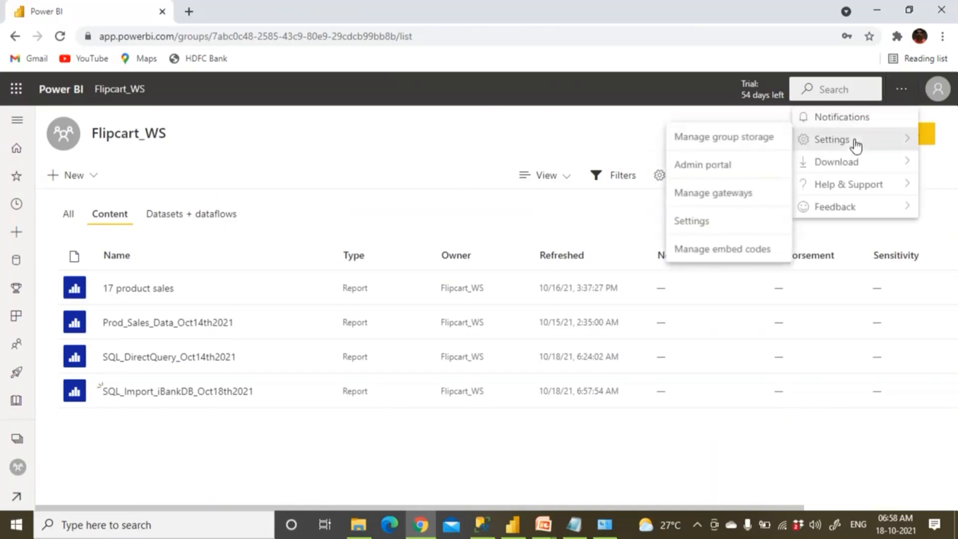
left_click(713, 196)
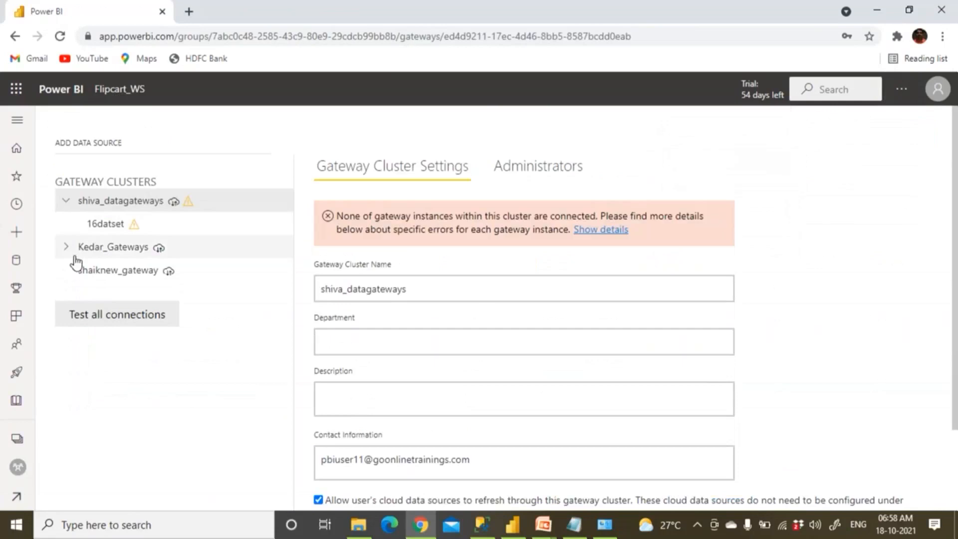
left_click(66, 249)
left_click(106, 272)
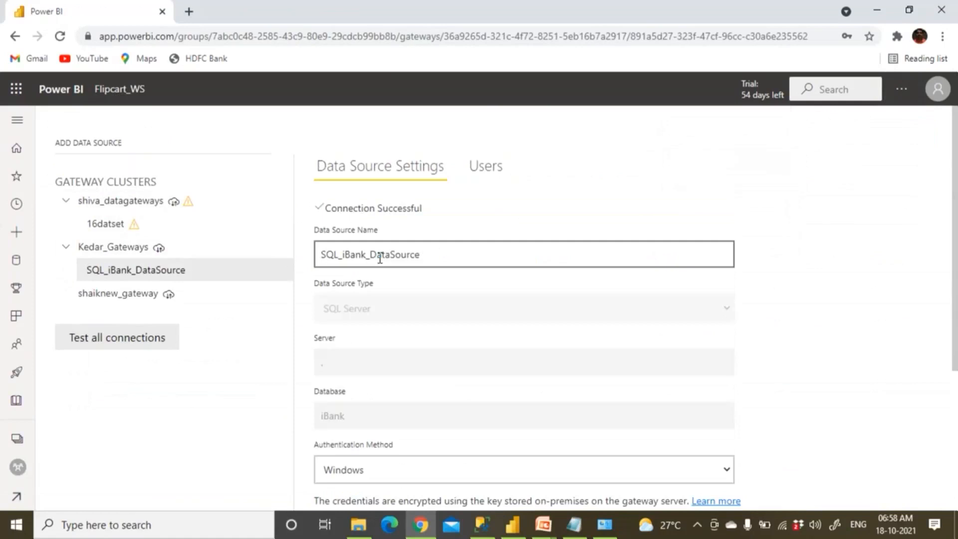
left_click(123, 90)
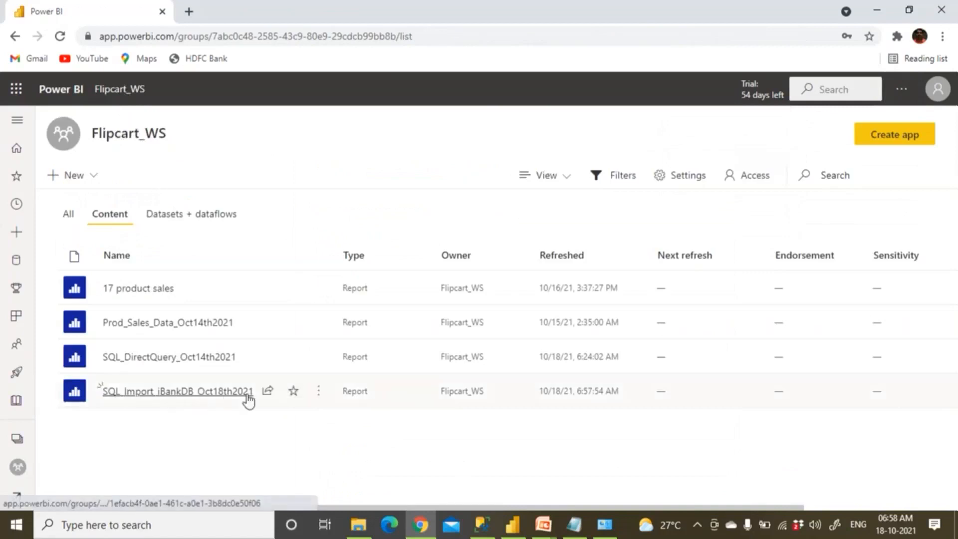
left_click(321, 397)
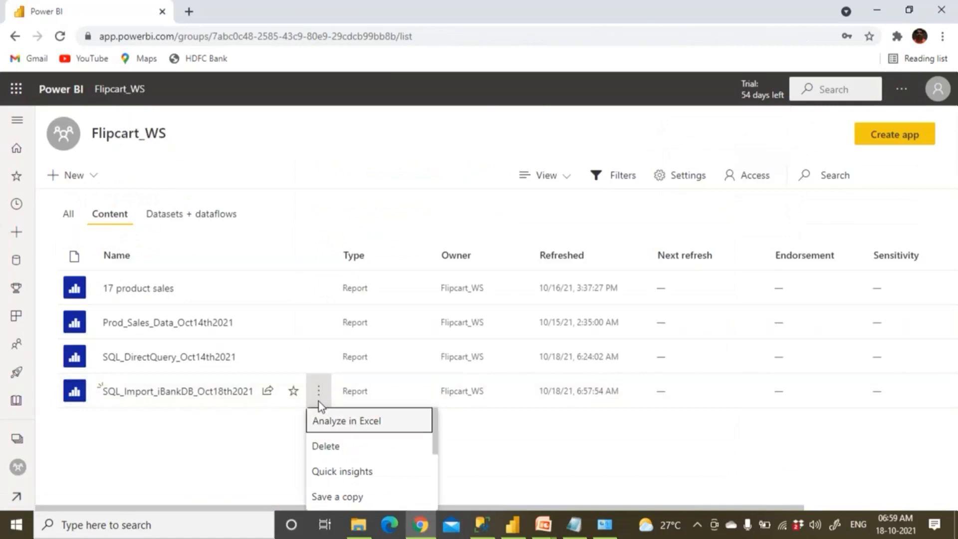
left_click(530, 456)
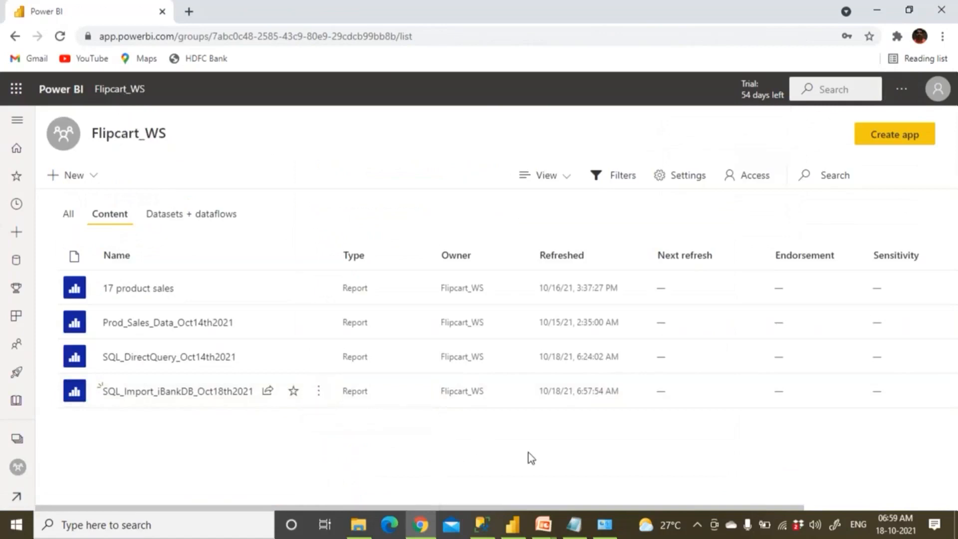
left_click(321, 397)
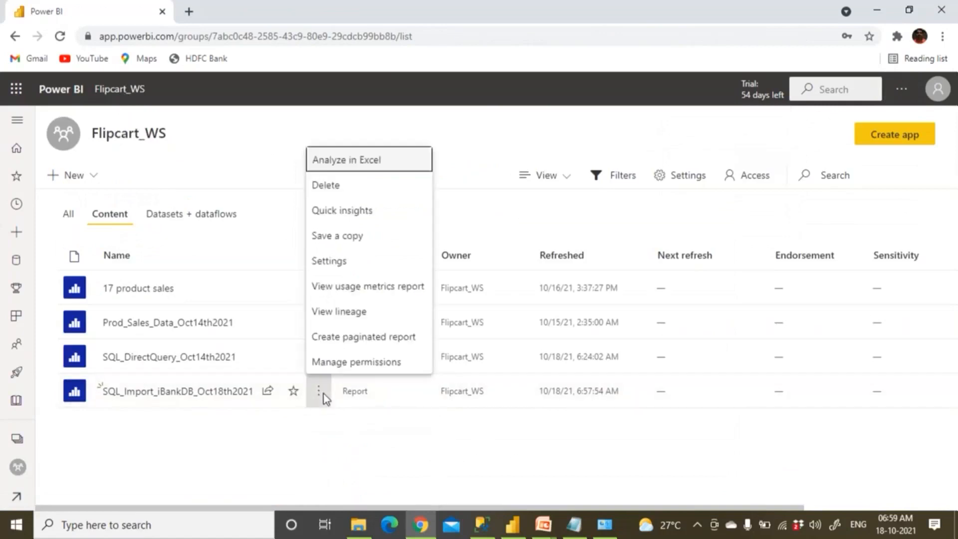
left_click(333, 270)
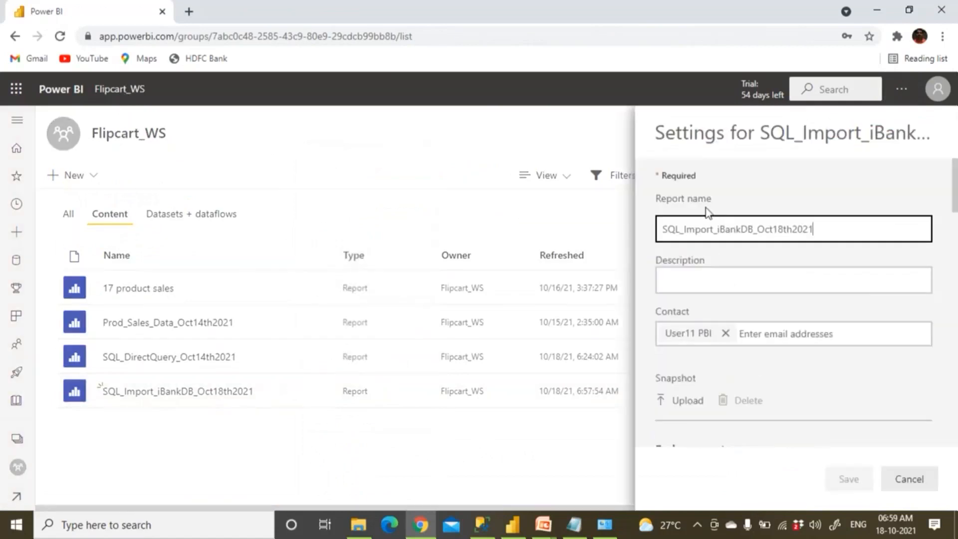
left_click_drag(677, 118, 579, 106)
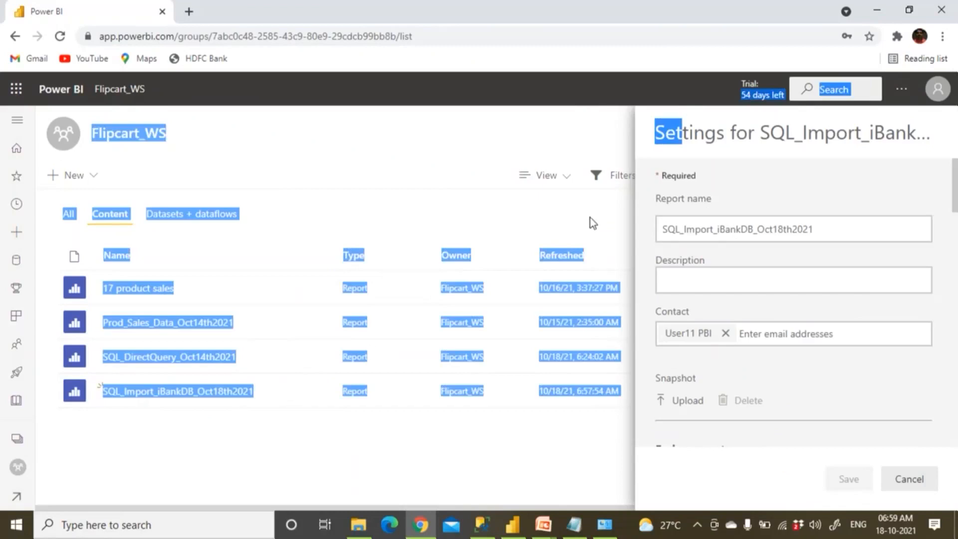
left_click(907, 478)
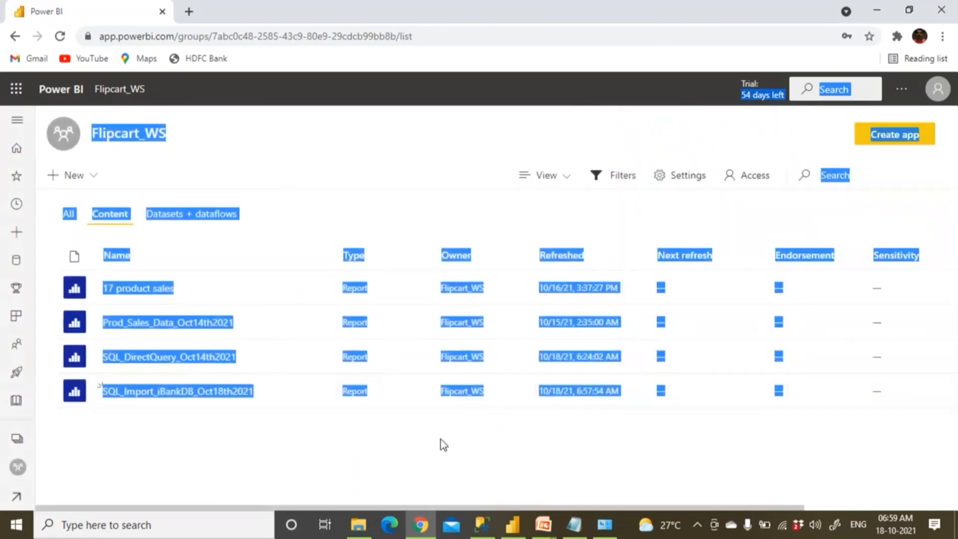
left_click(414, 442)
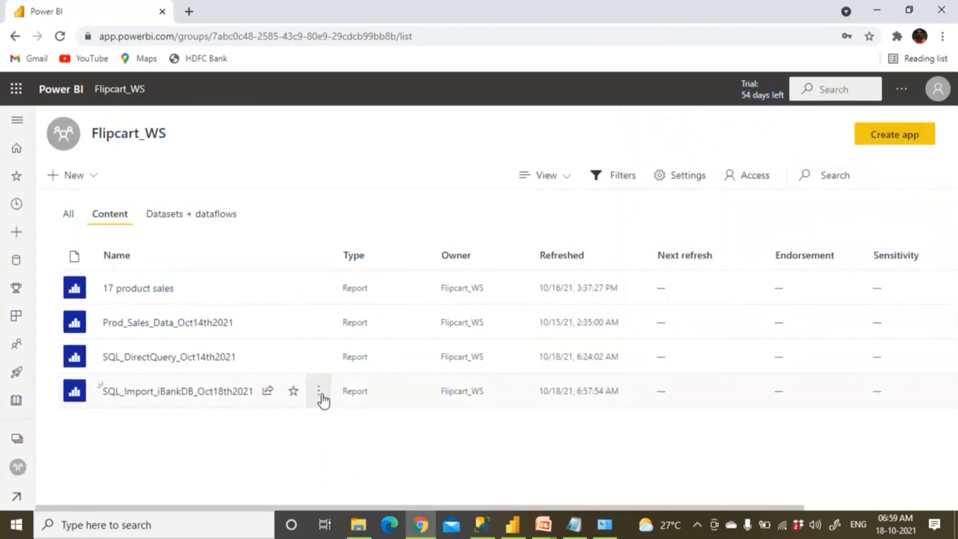
left_click(319, 394)
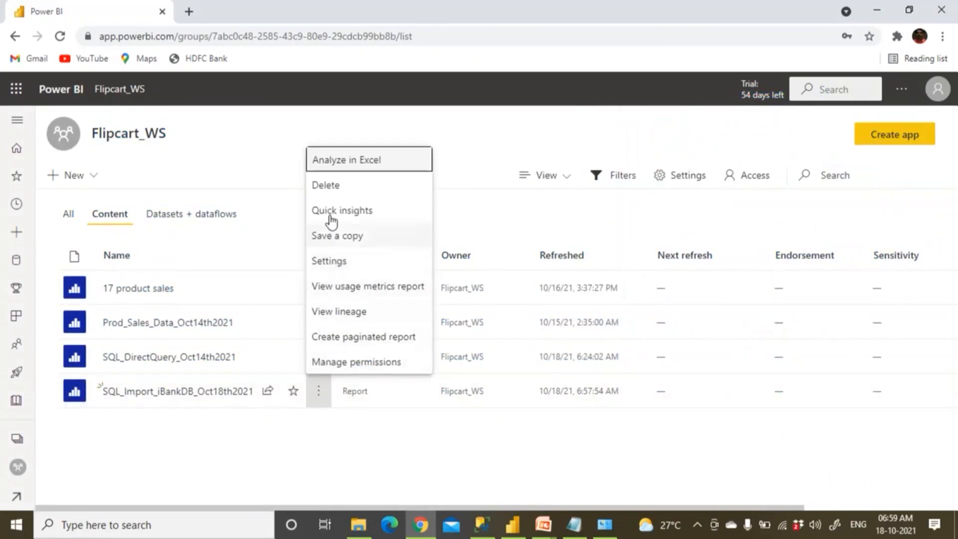
left_click(348, 262)
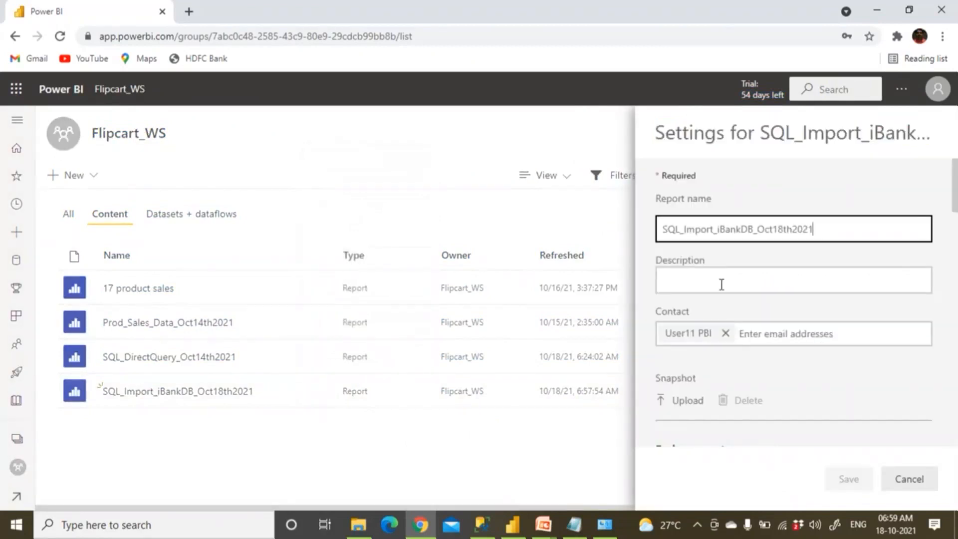
scroll(878, 394, "down", 5)
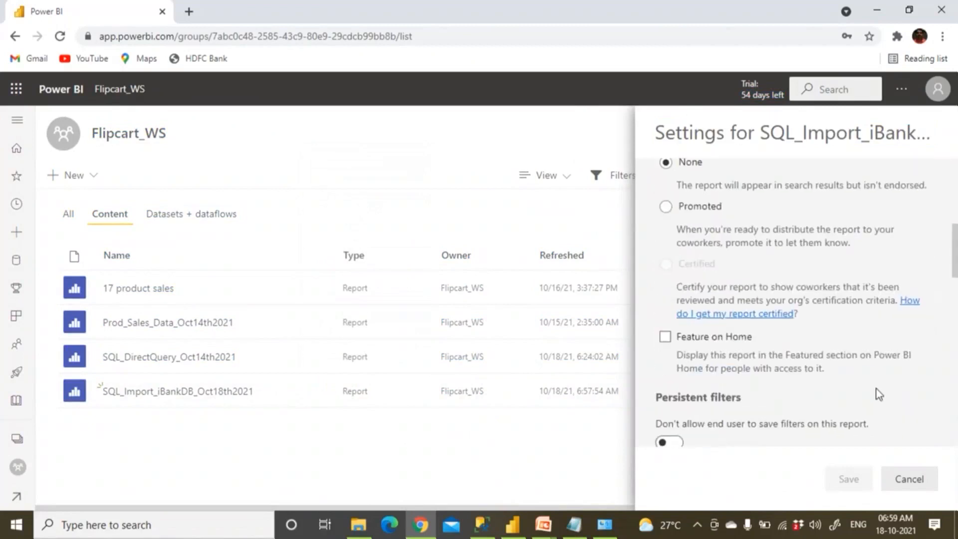
scroll(878, 394, "down", 12)
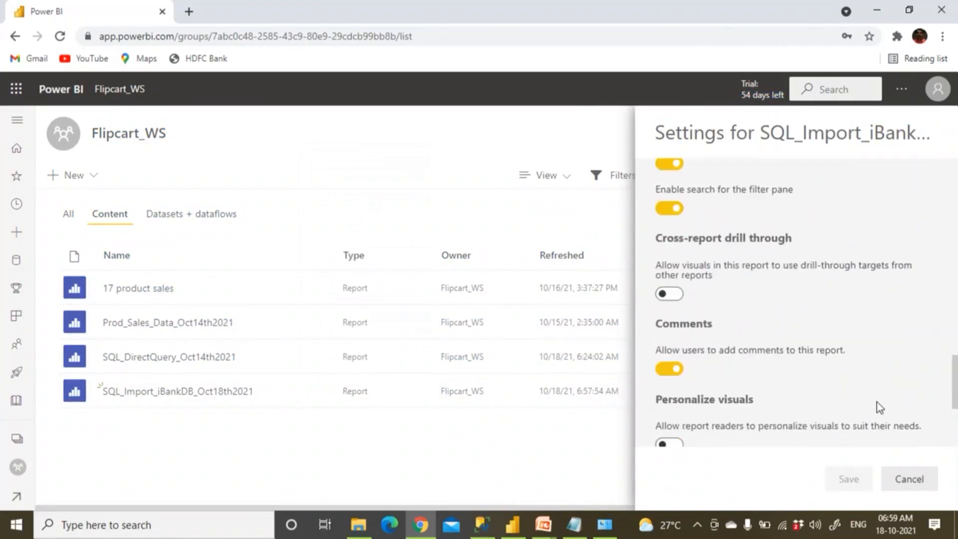
left_click(898, 481)
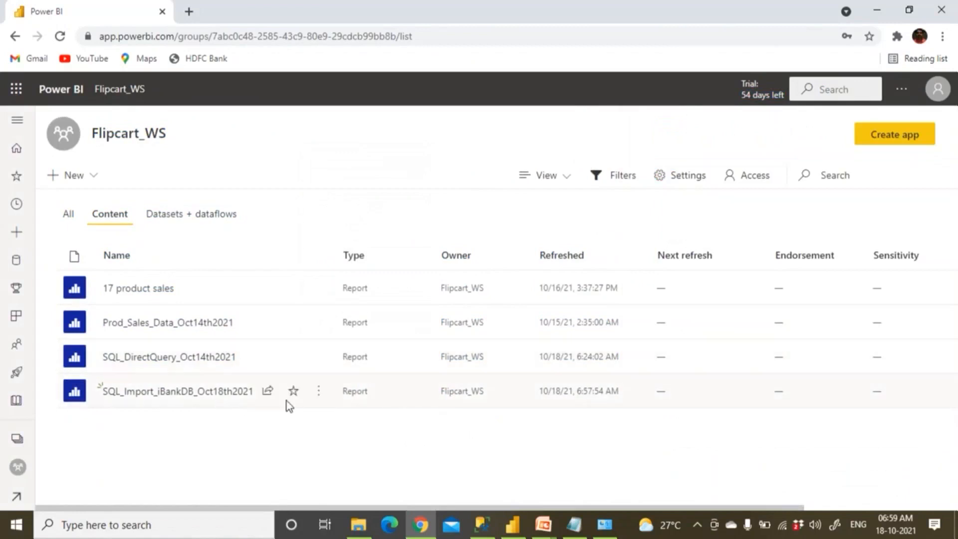
Open the SQL_Import_iBankDB_Oct18th2021 report from the Flipcart_WS list.
left_click(319, 394)
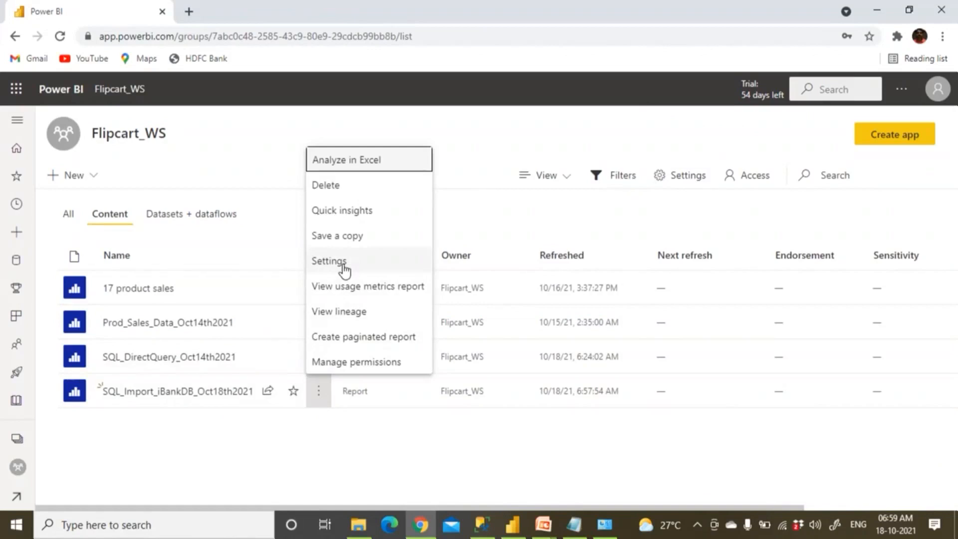
left_click(209, 394)
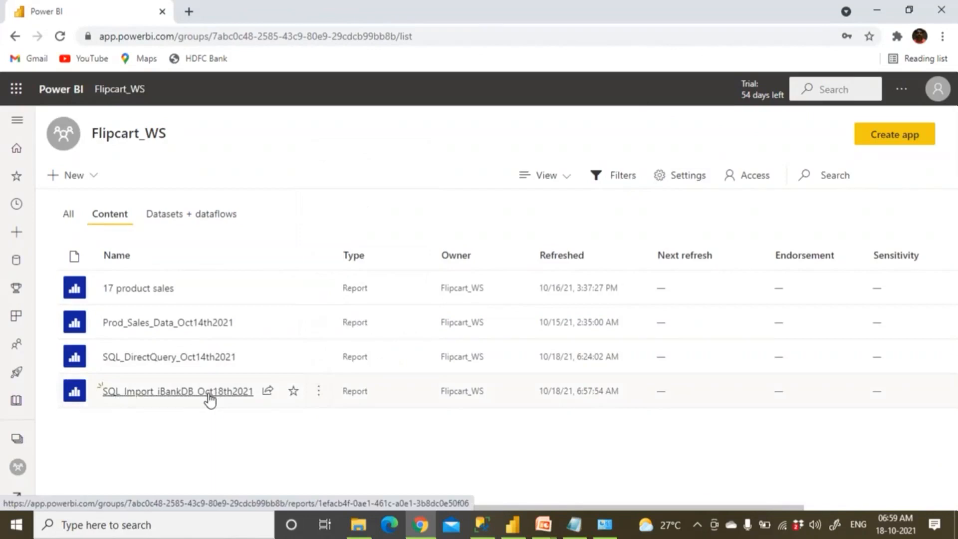
left_click(209, 394)
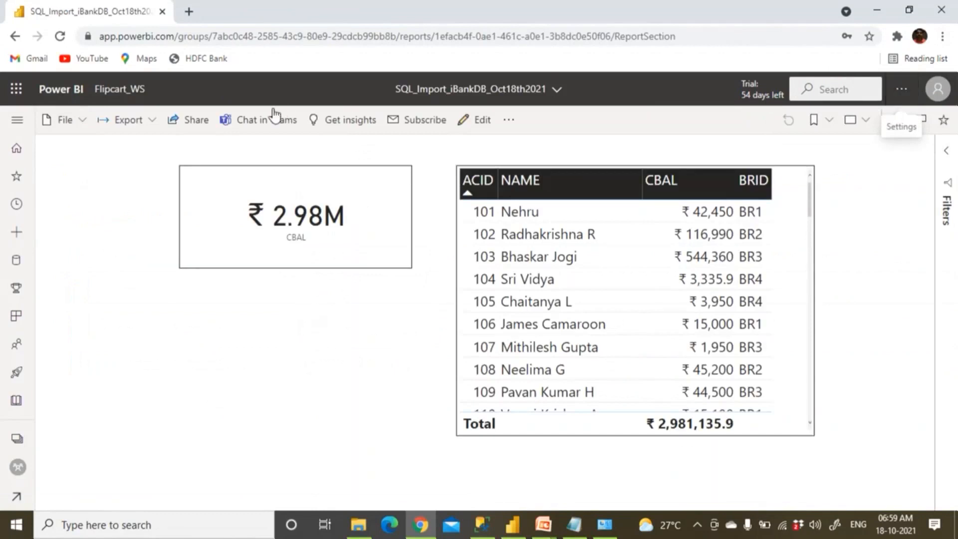
left_click(125, 95)
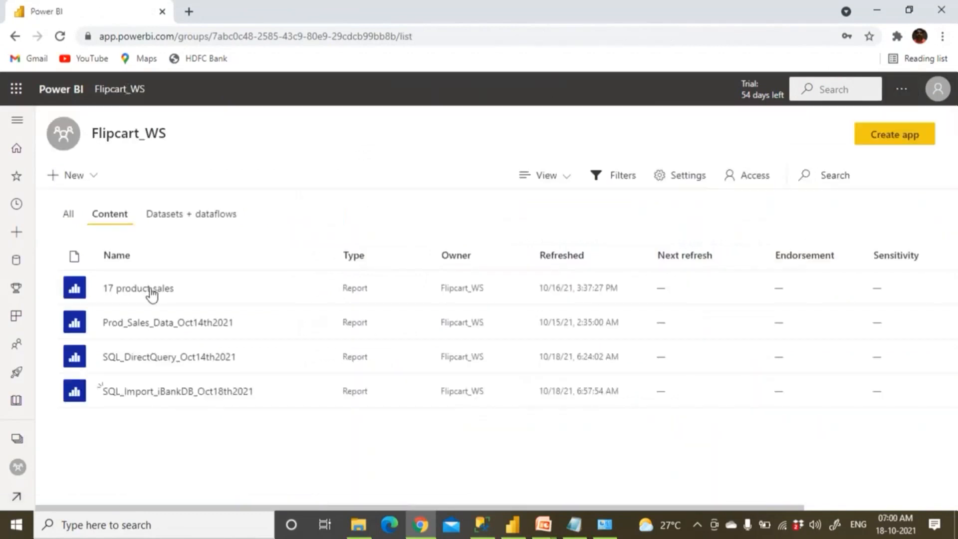
left_click(190, 219)
mouse_move(203, 402)
left_click(321, 393)
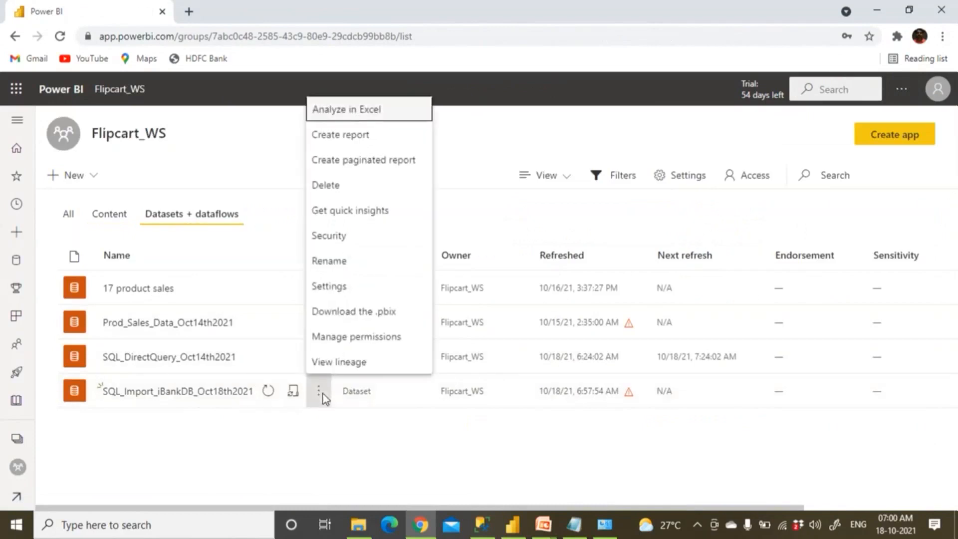
left_click(330, 286)
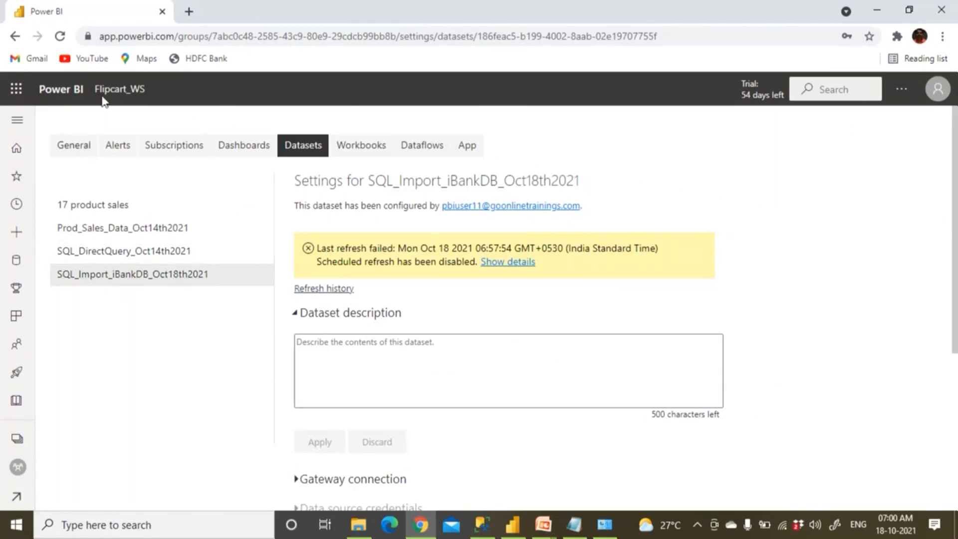
left_click(123, 91)
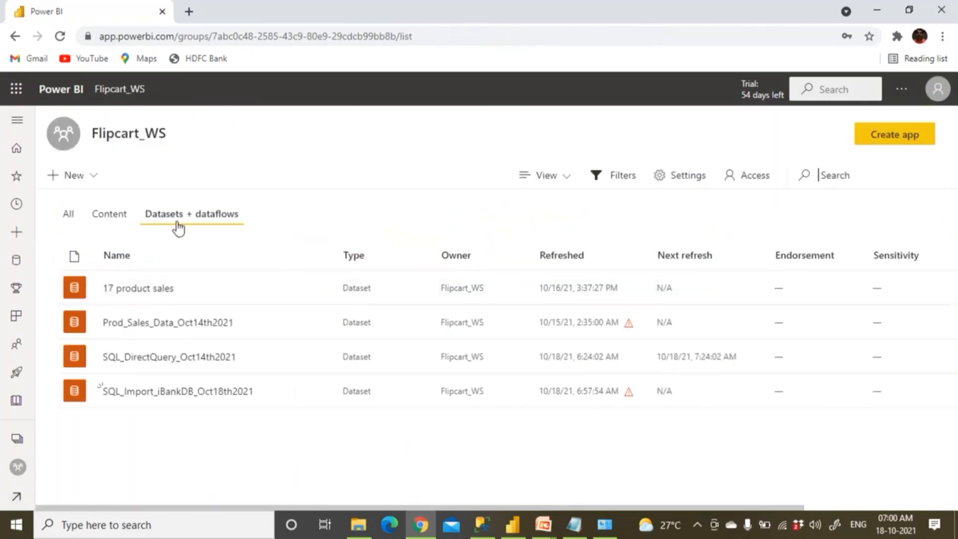
left_click(116, 215)
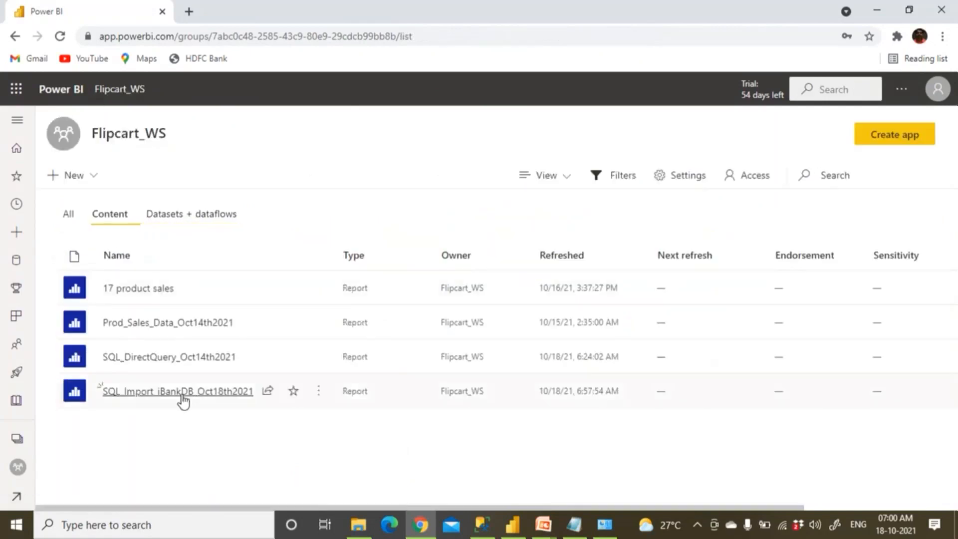
left_click(319, 394)
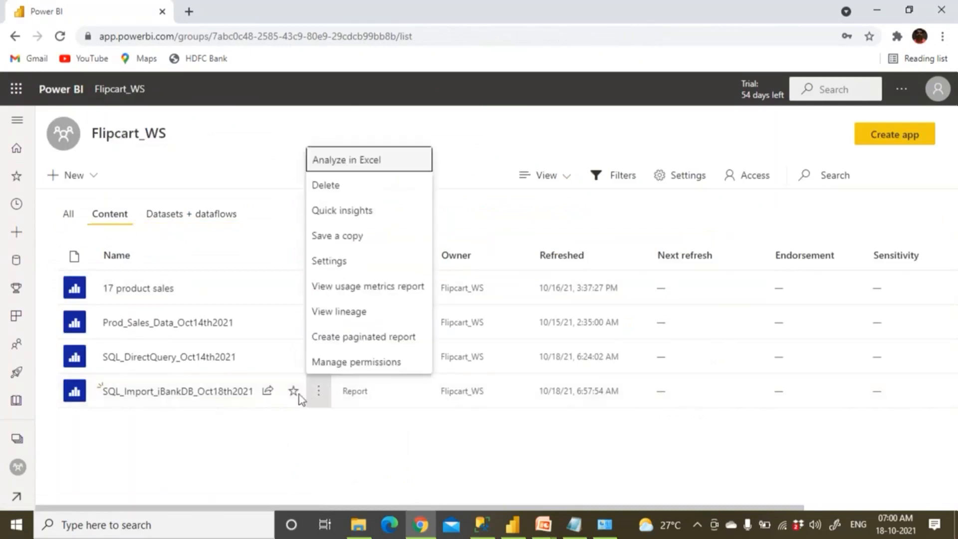
left_click(190, 225)
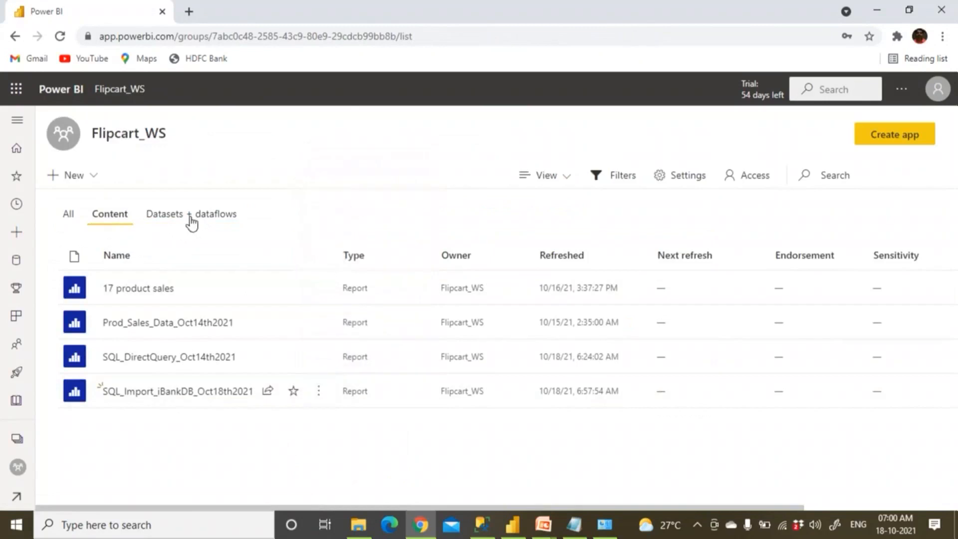
left_click(192, 214)
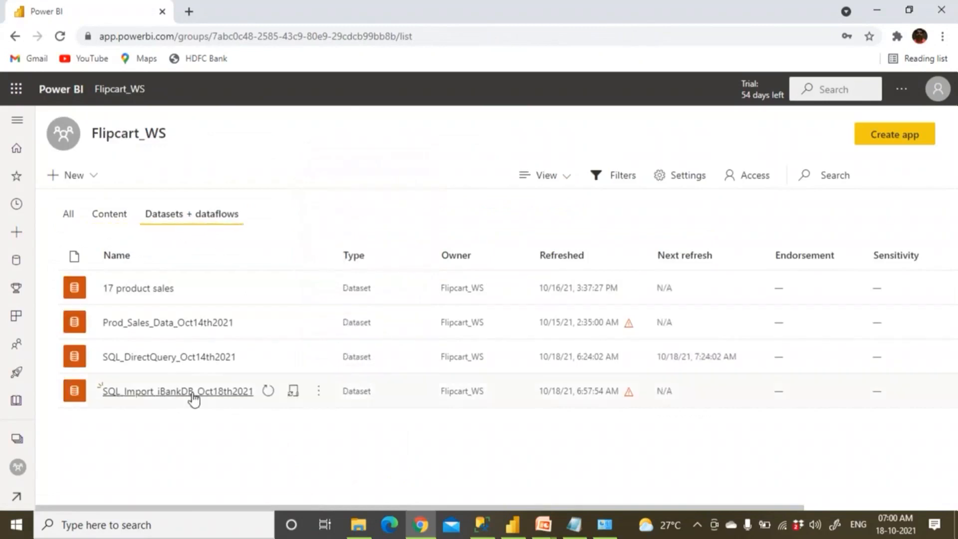
left_click(317, 397)
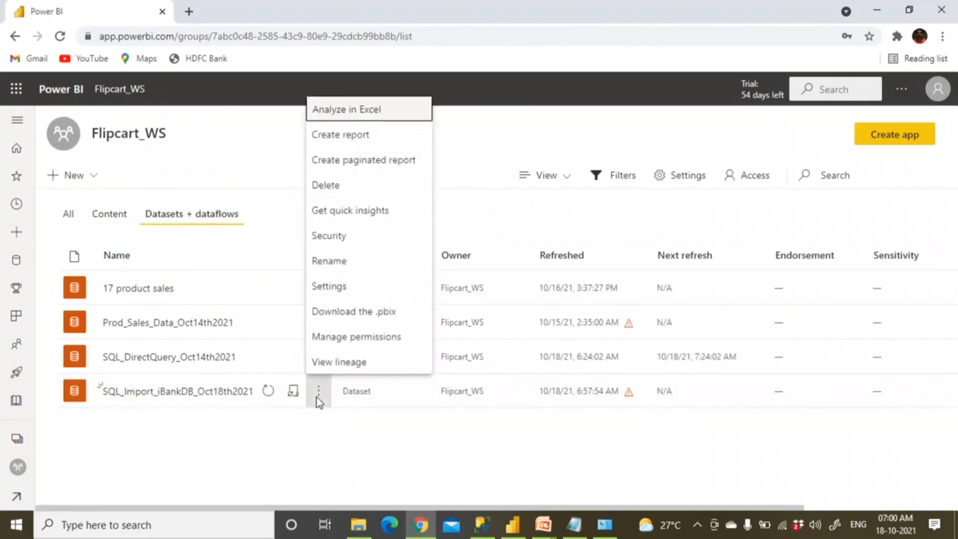
left_click(331, 292)
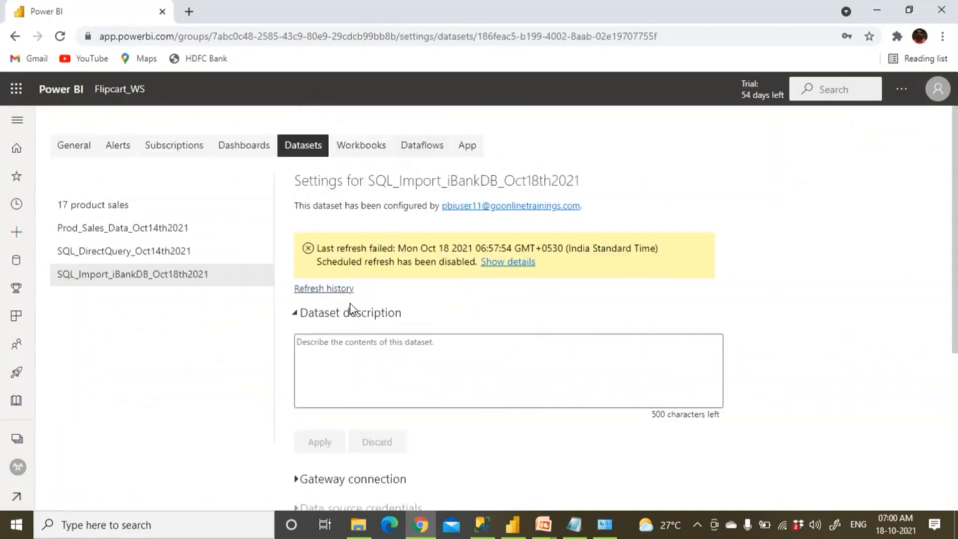
scroll(349, 307, "down", 1)
Map the dataset's ibank SQL source to SQL_iBank_DataSource on Kedar_Gateways and apply.
left_click(297, 245)
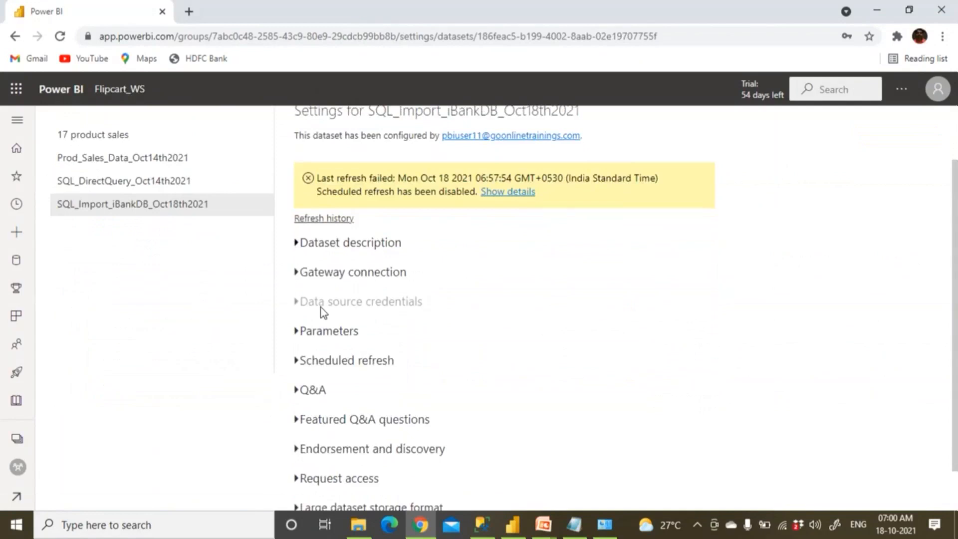
left_click(297, 273)
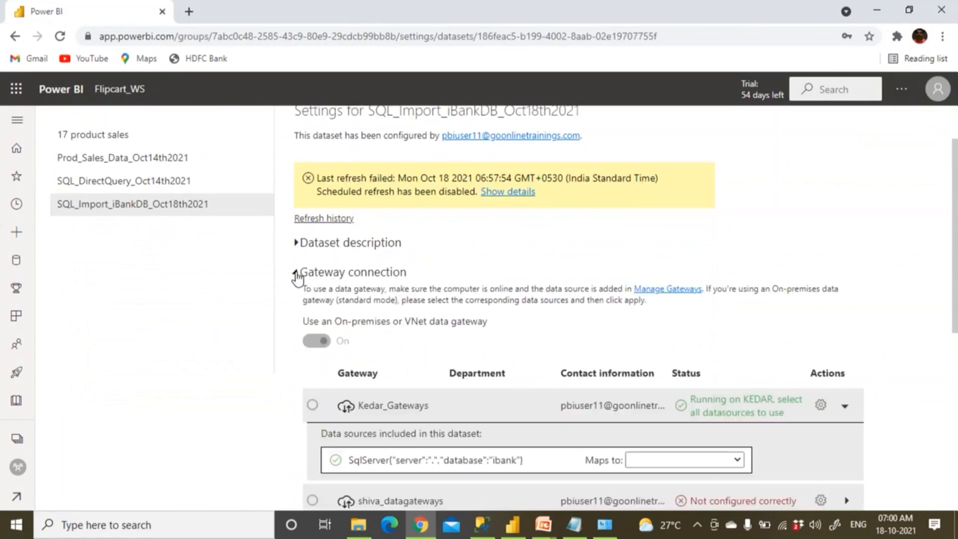
scroll(539, 420, "down", 3)
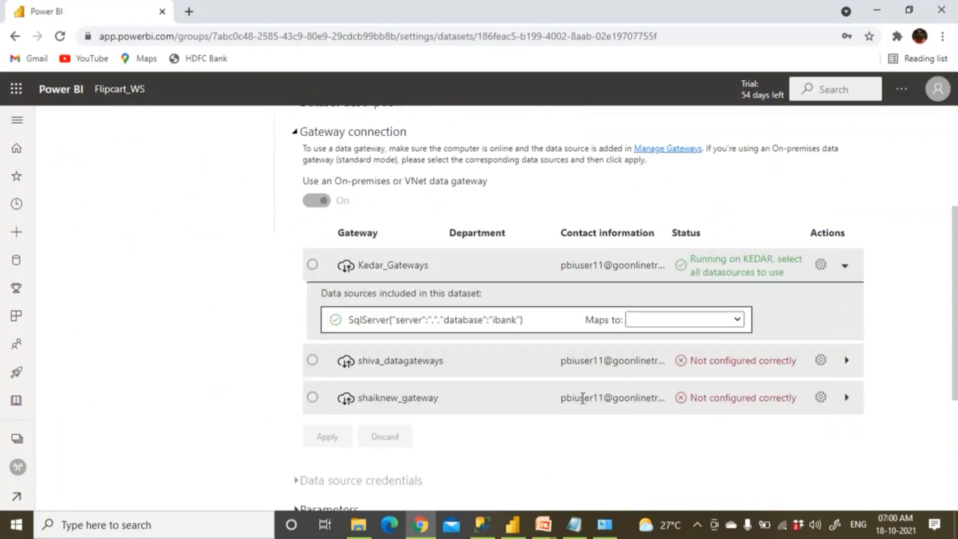
left_click(738, 322)
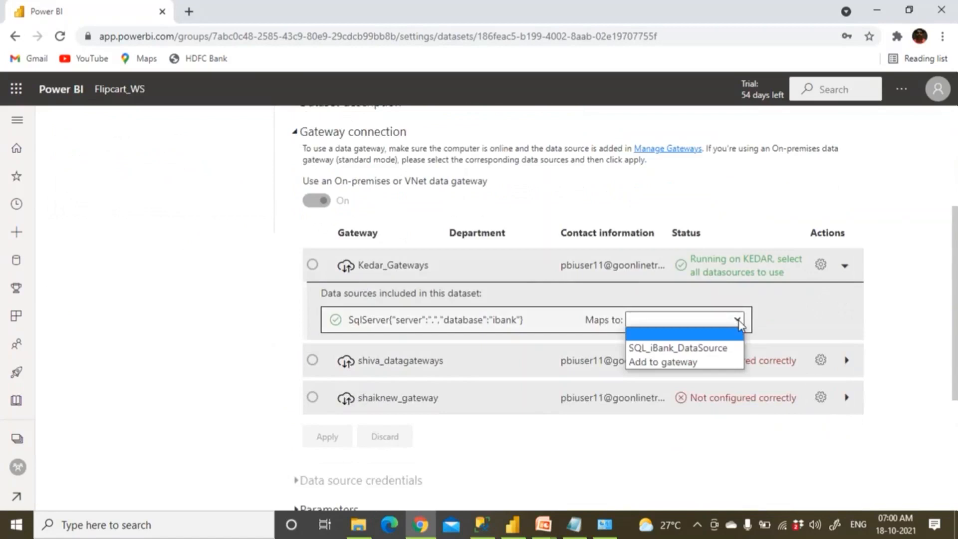
left_click(722, 349)
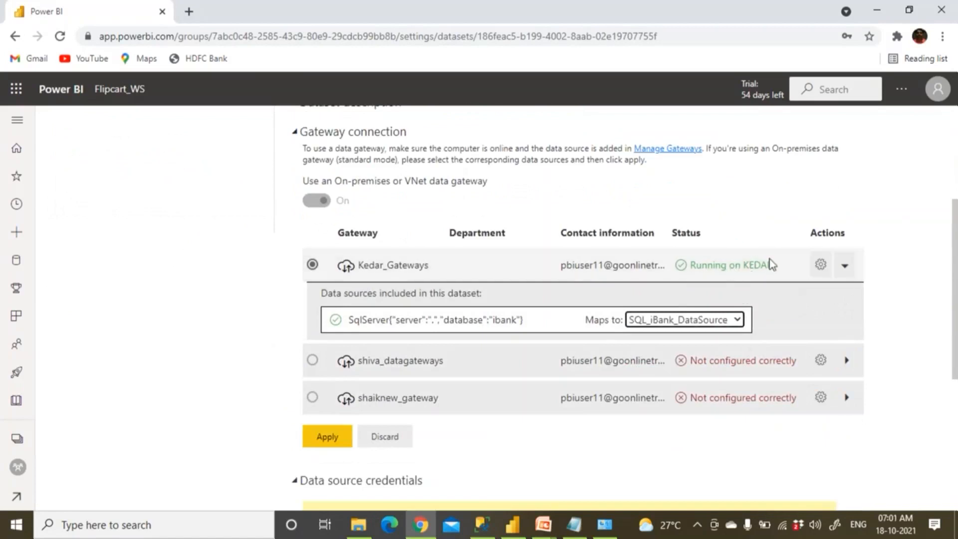
left_click(343, 440)
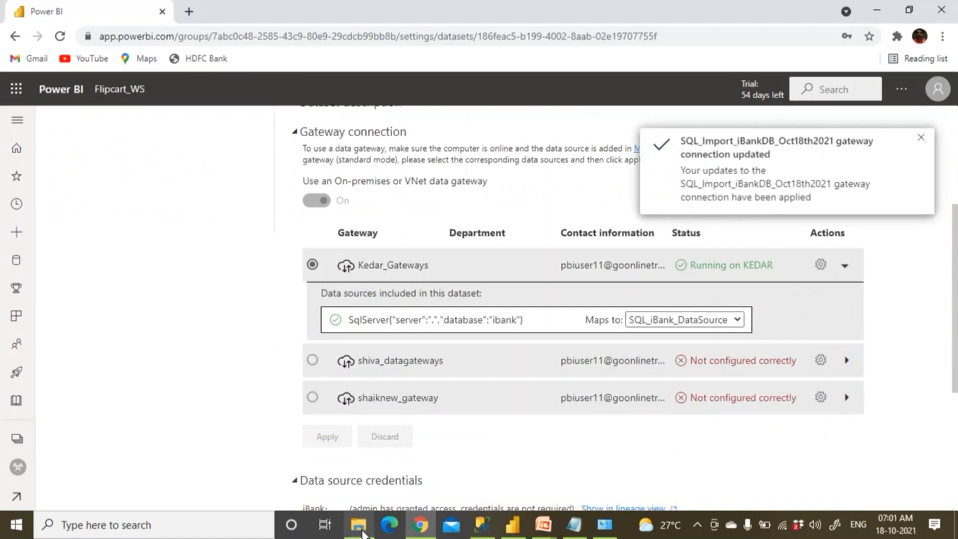
left_click(358, 525)
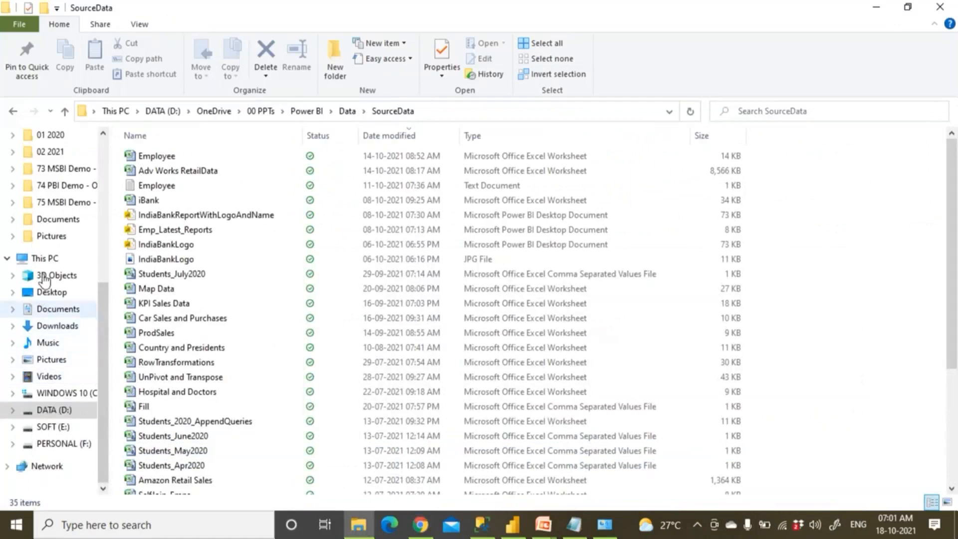
left_click(51, 259)
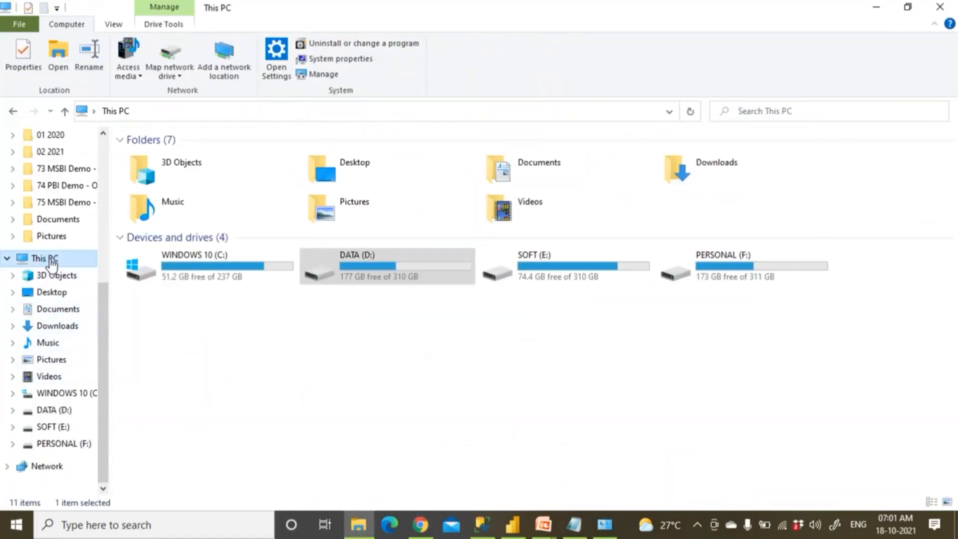
right_click(51, 263)
left_click(58, 444)
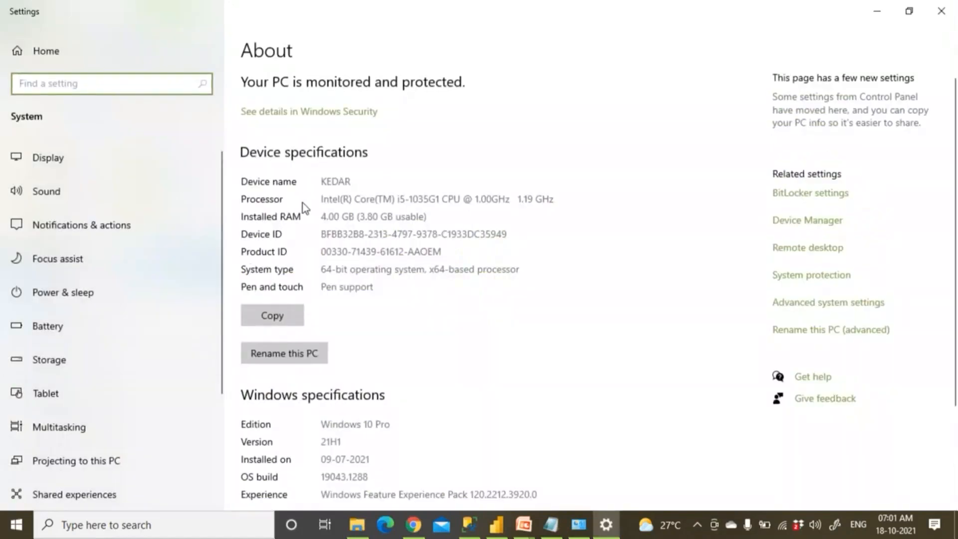
left_click_drag(320, 182, 364, 180)
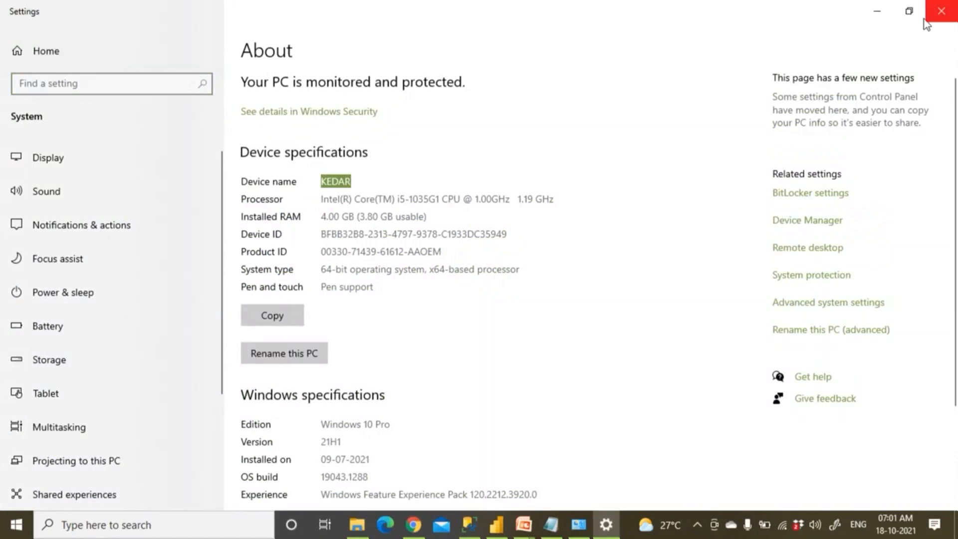
left_click_drag(328, 198, 498, 199)
left_click(946, 10)
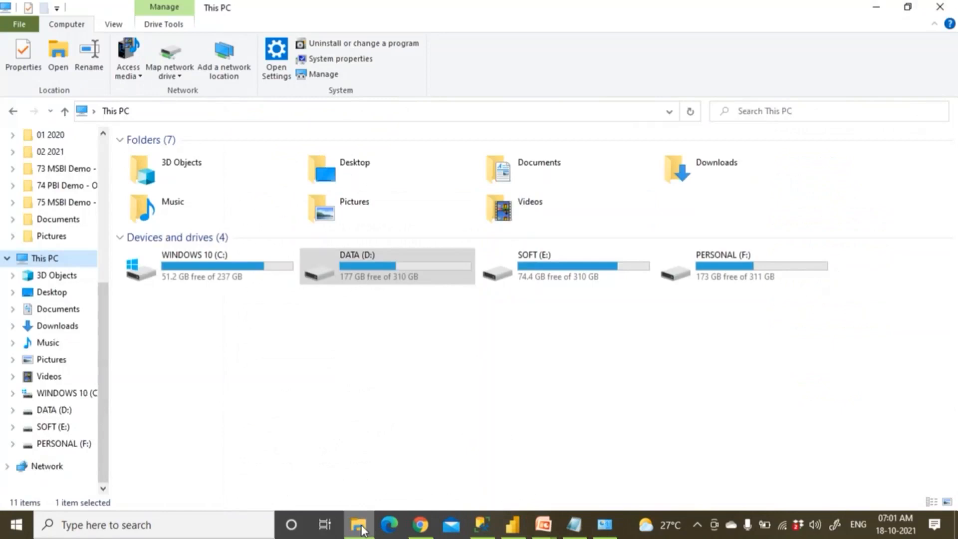
right_click(48, 263)
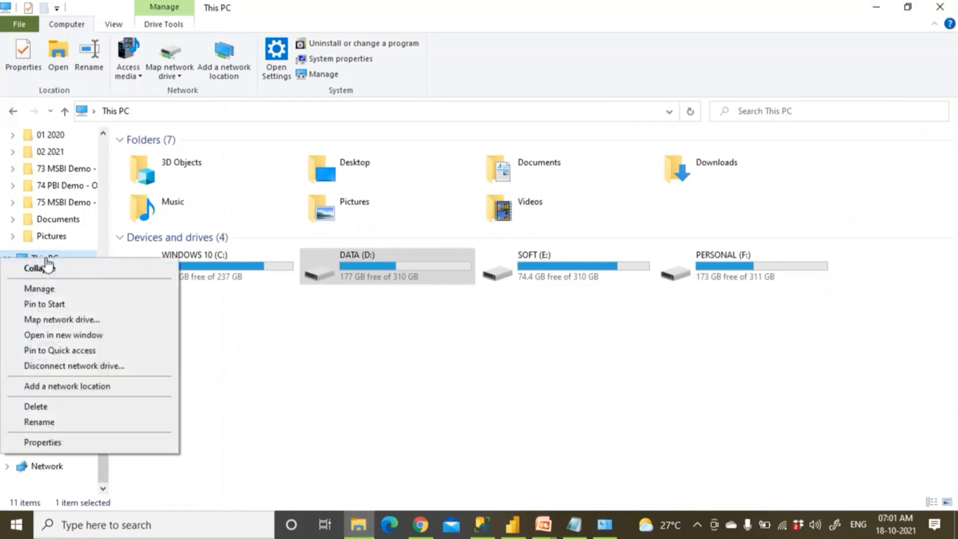
left_click(43, 443)
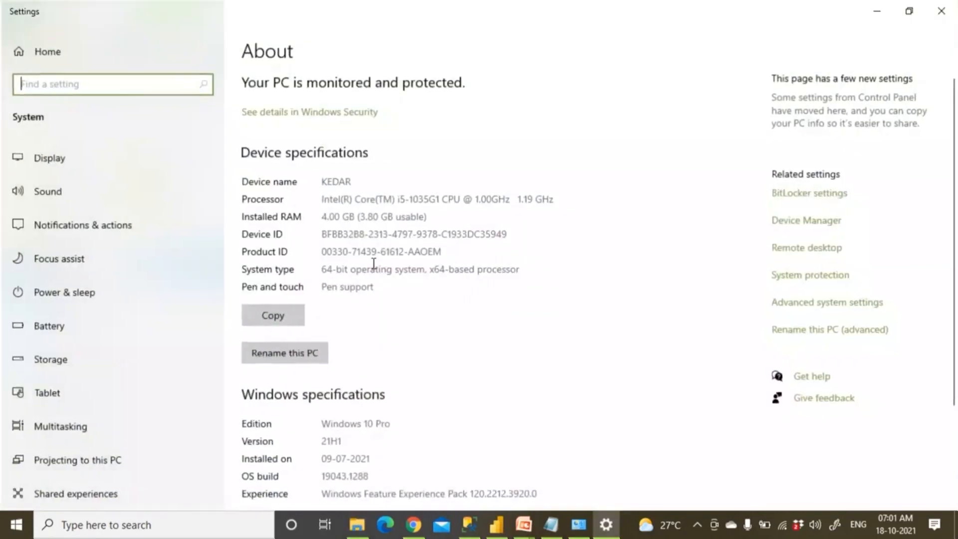
left_click_drag(322, 183, 366, 184)
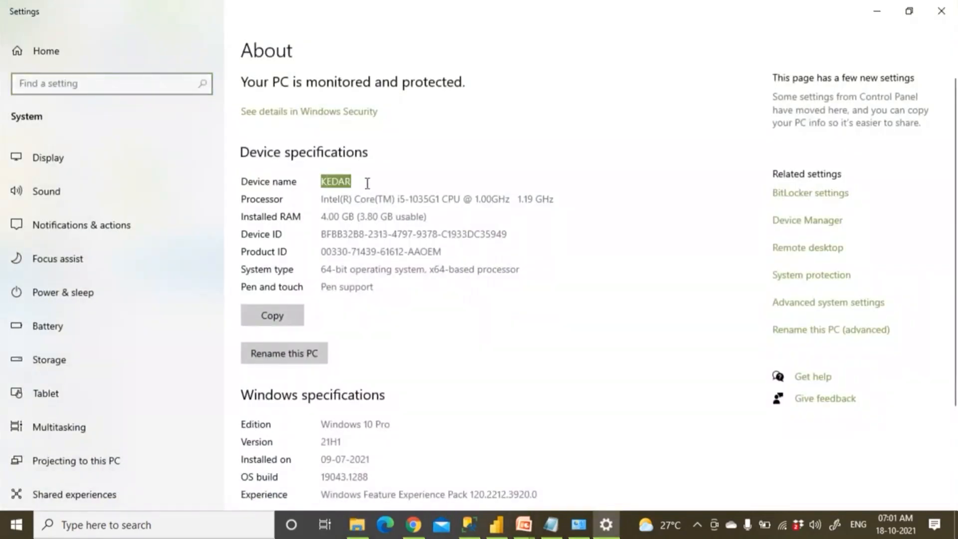
right_click(338, 187)
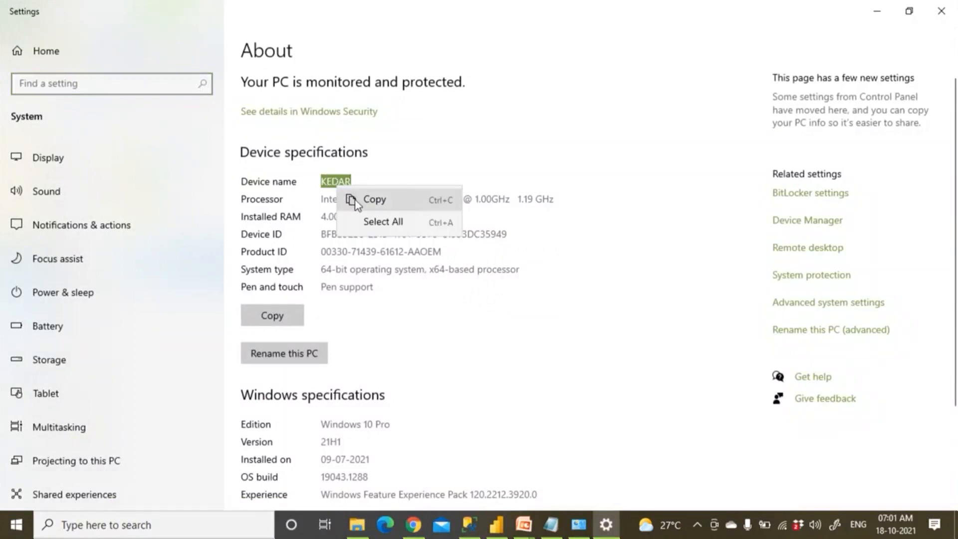
left_click(941, 13)
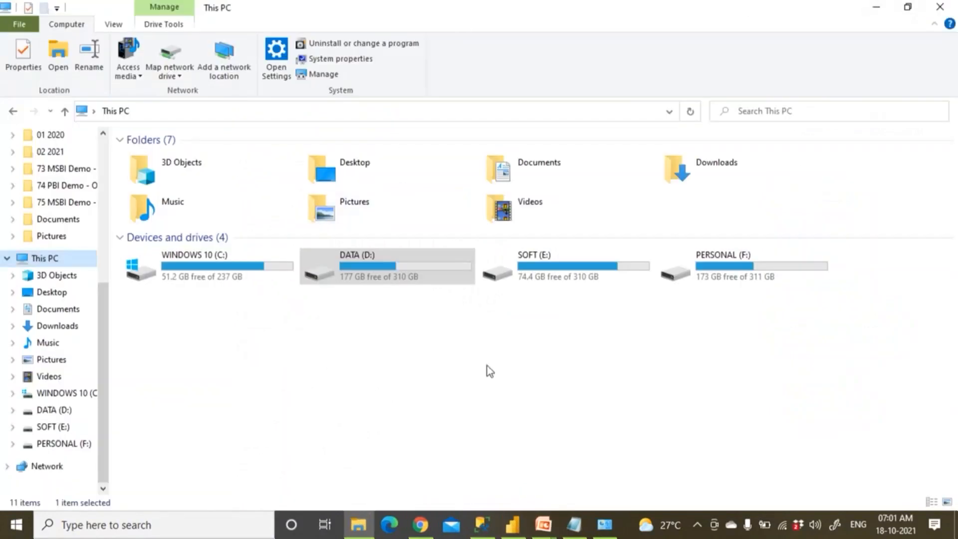
left_click(944, 8)
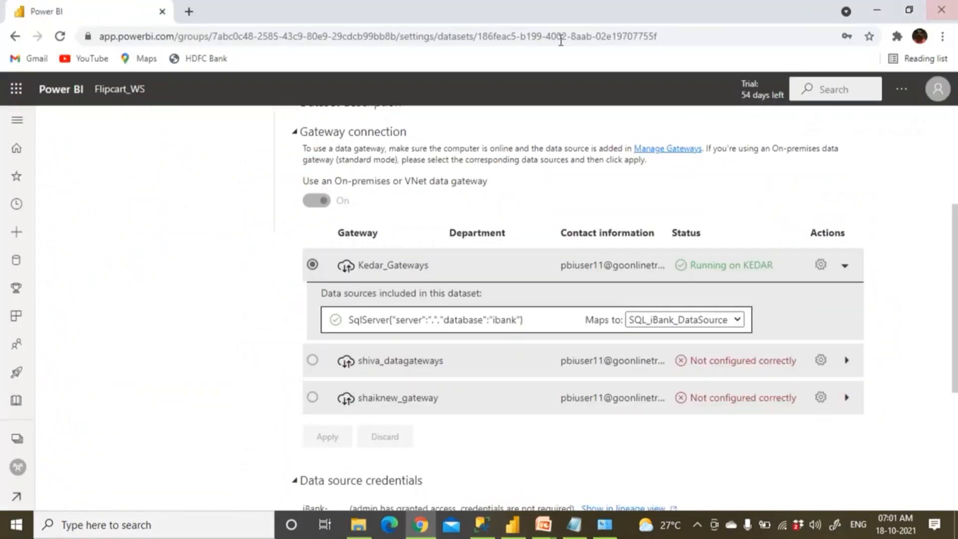
Back in the Flipcart_WS dataset list, trigger an immediate refresh of SQL_Import_iBankDB_Oct18th2021.
scroll(648, 327, "down", 4)
scroll(648, 326, "up", 7)
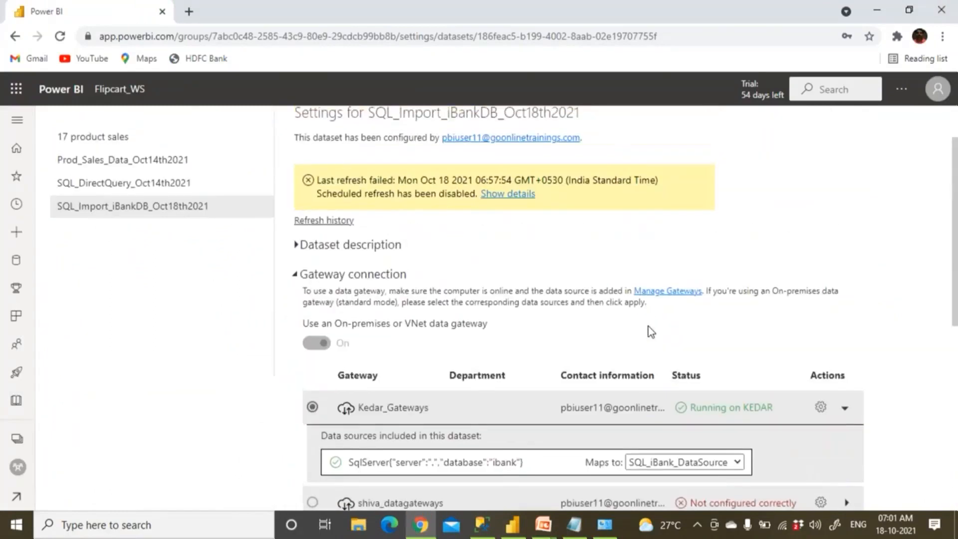
scroll(647, 326, "up", 1)
left_click(106, 91)
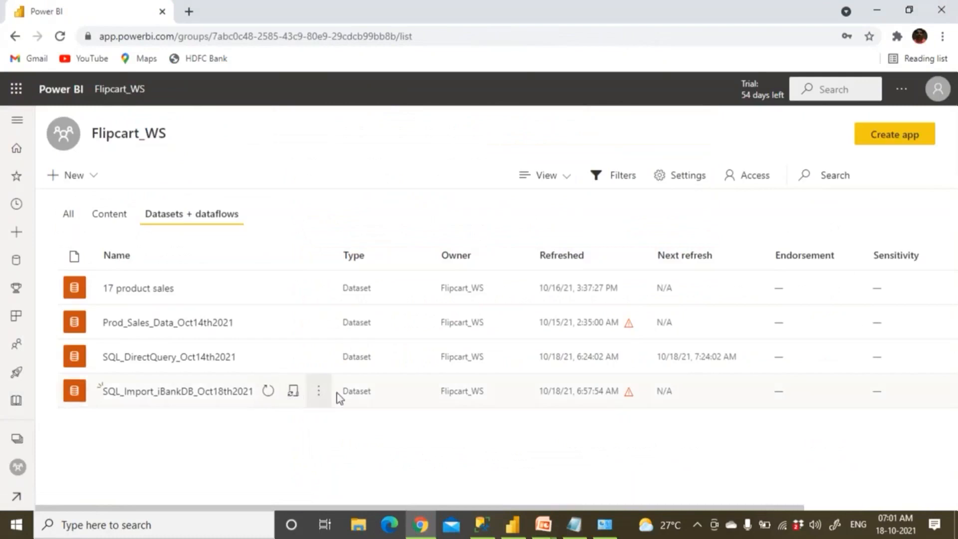
left_click(269, 392)
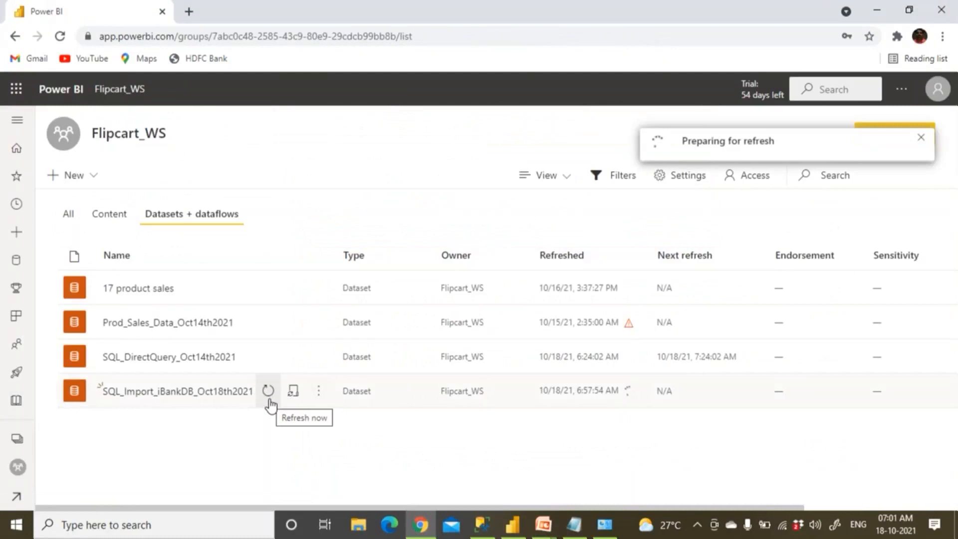
mouse_move(894, 532)
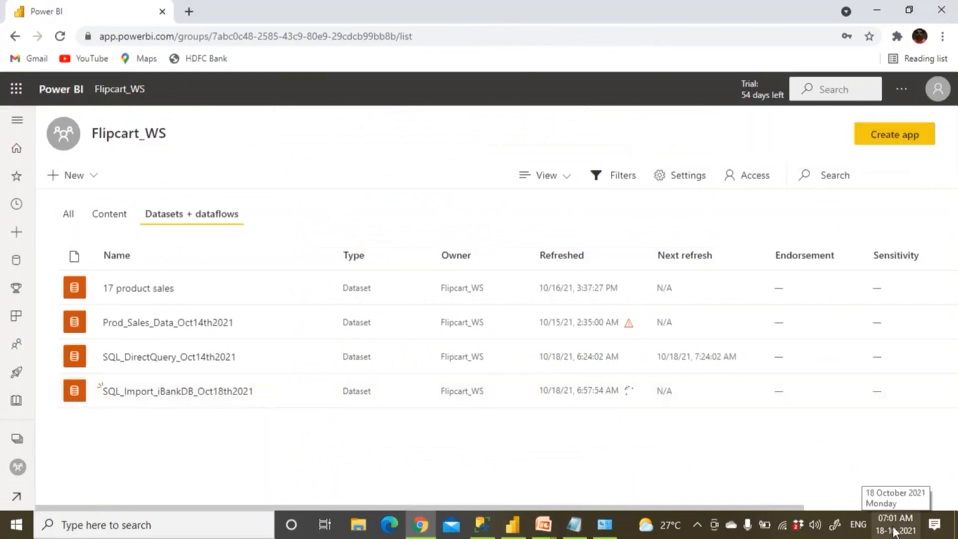
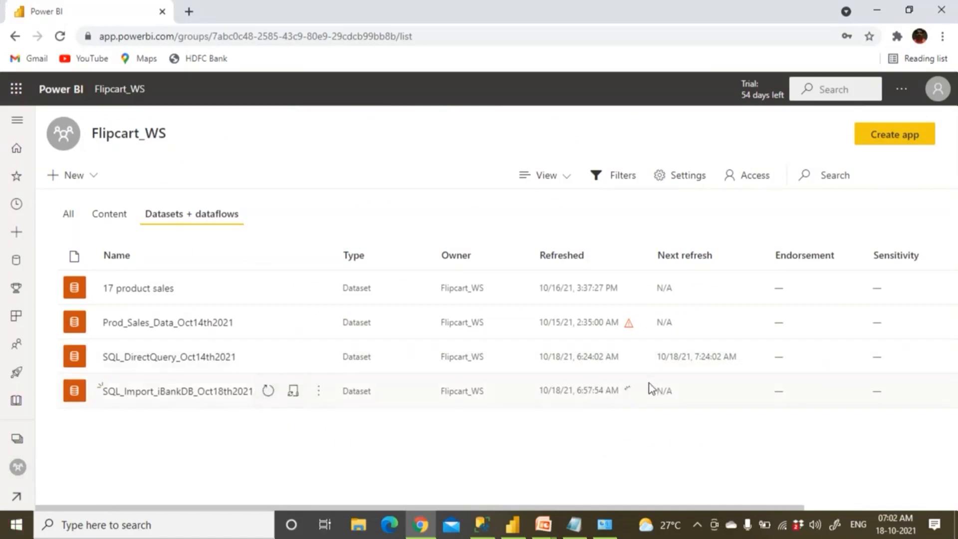
Rerun the use/select query on AMASTER in SSMS and confirm account 101 is named Baiden.
left_click(481, 524)
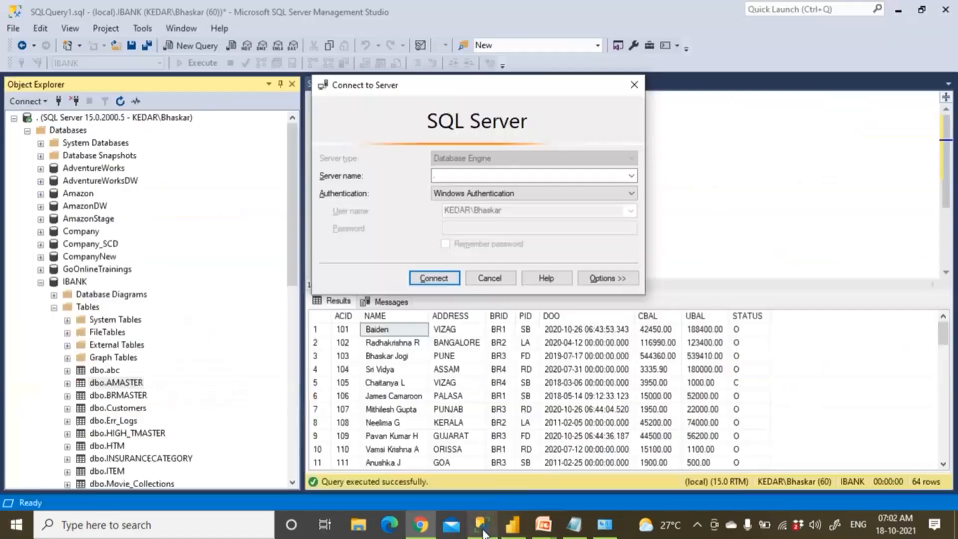
left_click(492, 278)
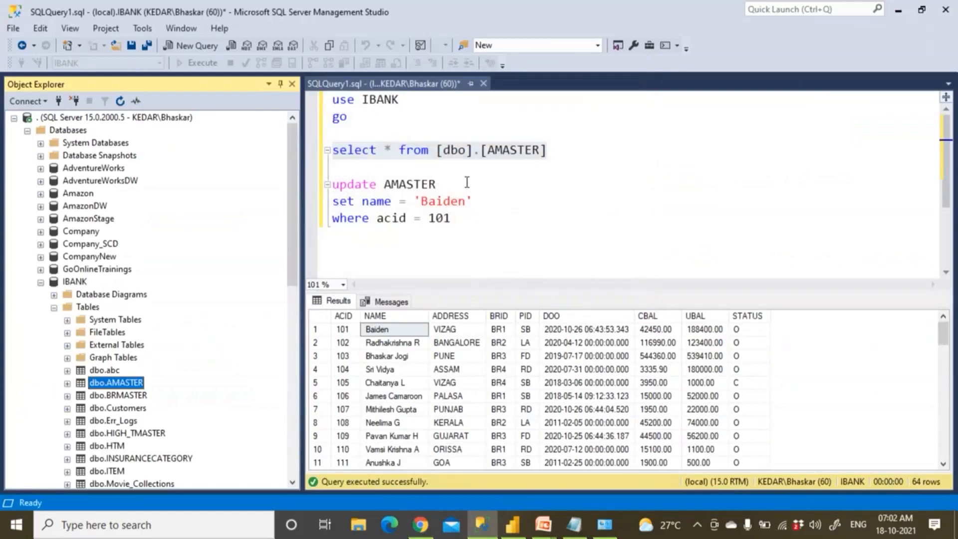
left_click(418, 170)
left_click(547, 150)
left_click_drag(547, 151, 280, 95)
left_click(197, 63)
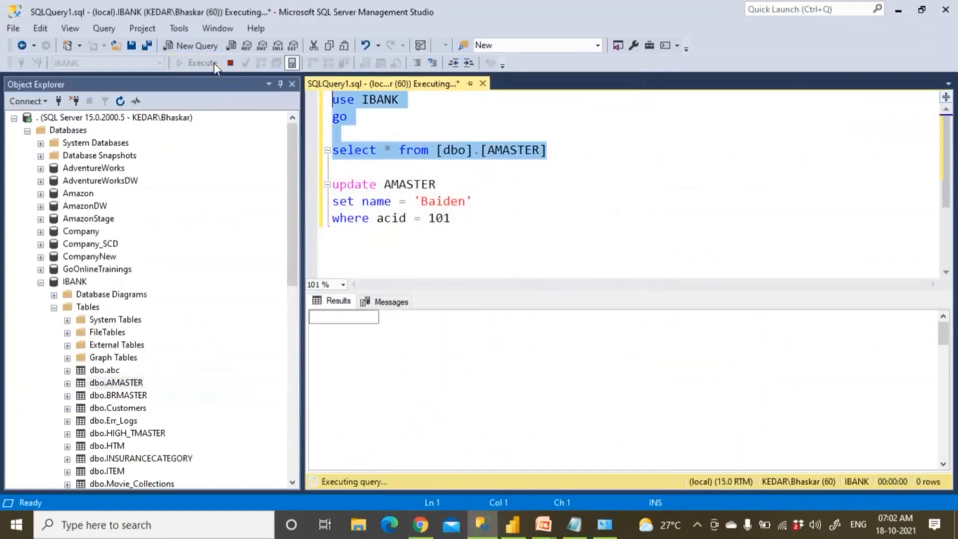
left_click(390, 330)
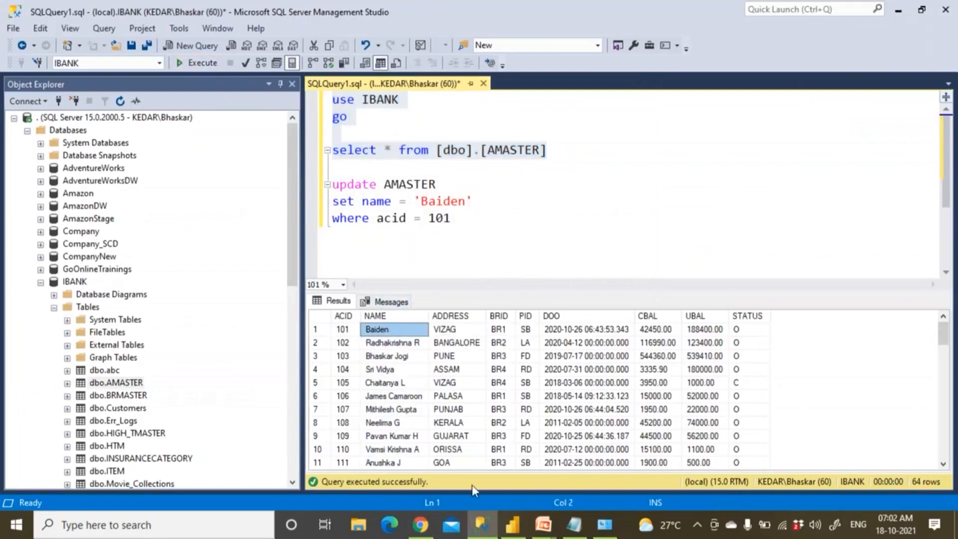
left_click(420, 525)
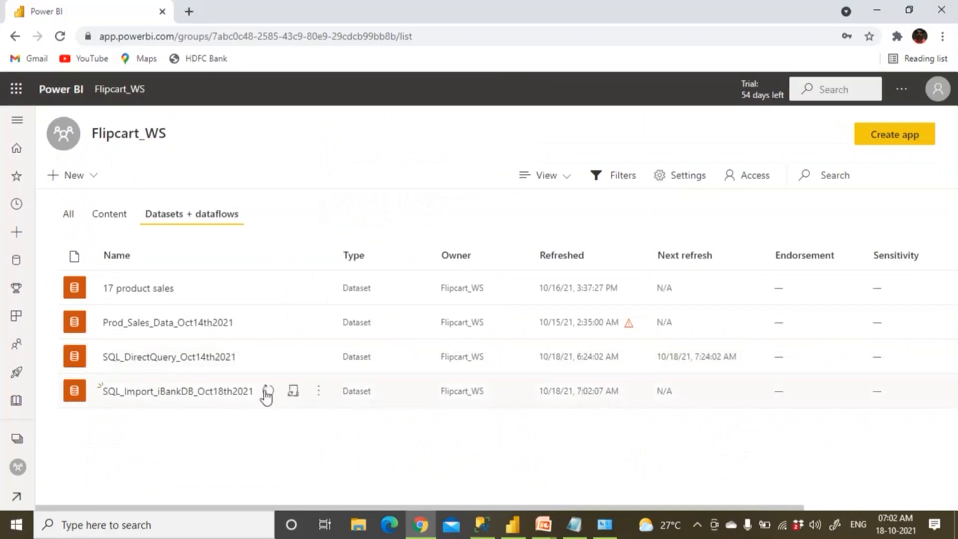
Open the SQL_Import_iBankDB_Oct18th2021 report from the workspace content and refresh its visuals.
left_click(113, 215)
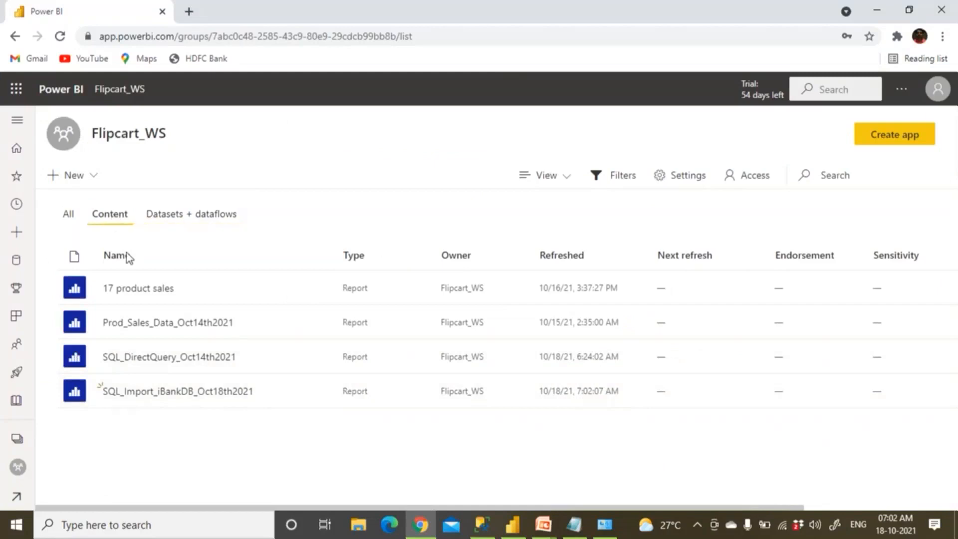
left_click(169, 394)
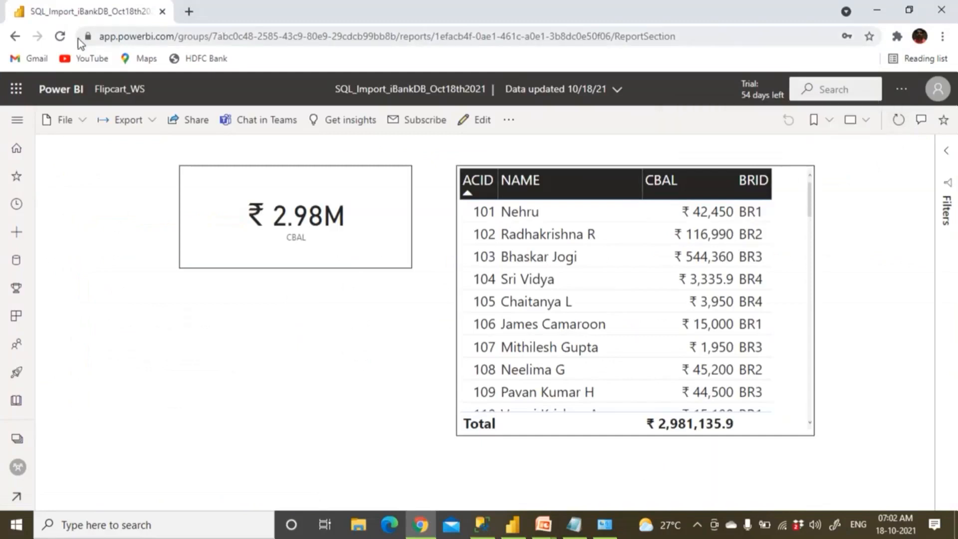
left_click(897, 129)
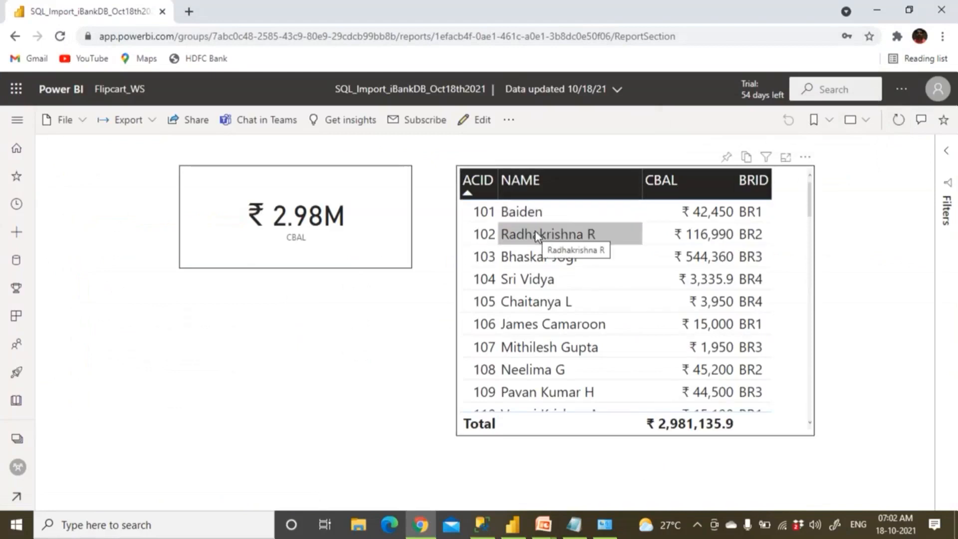
Change the UPDATE statement's name from Baiden to Modi and run it for account 101.
left_click(476, 528)
left_click_drag(421, 201, 465, 201)
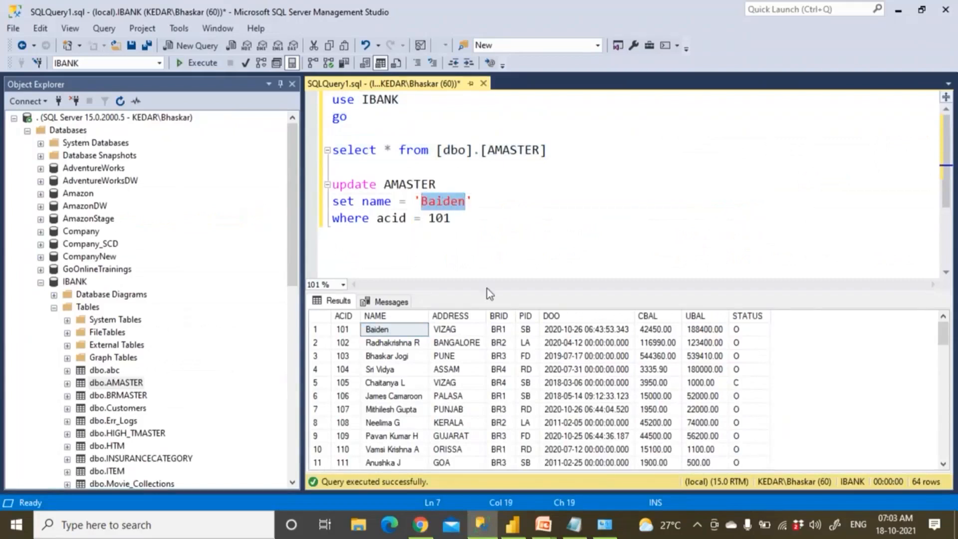
type("Modi")
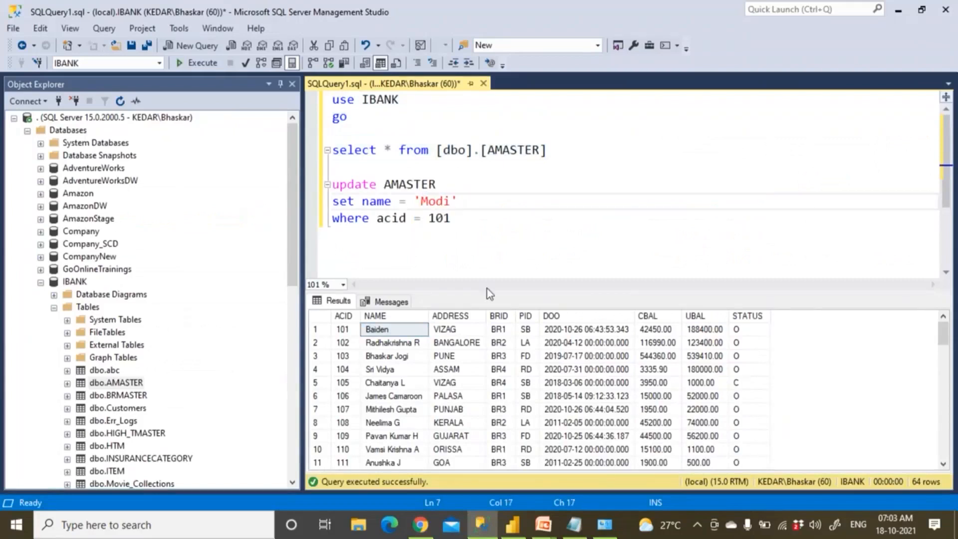
left_click_drag(452, 219, 255, 142)
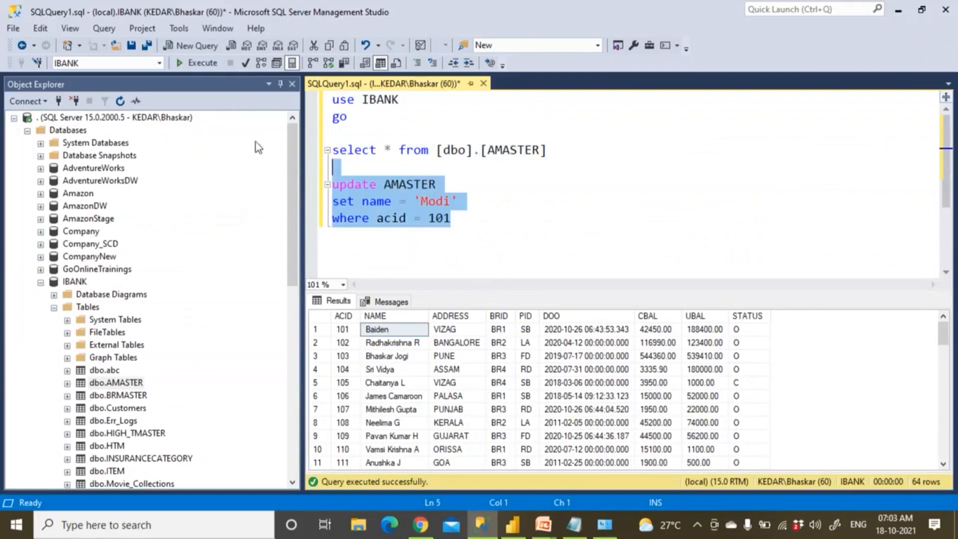
left_click(202, 67)
Rerun the AMASTER select to confirm account 101 now reads Modi.
left_click_drag(561, 150, 206, 63)
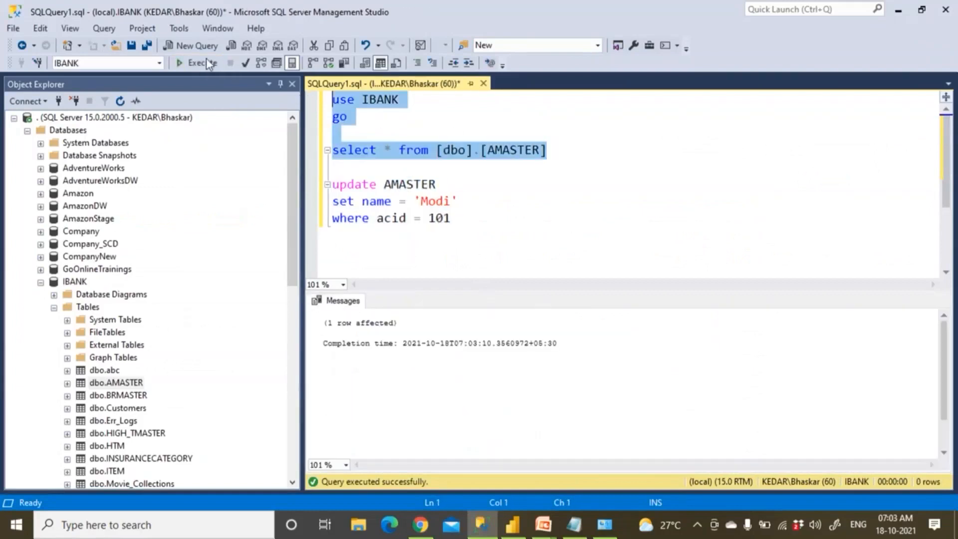
left_click(202, 60)
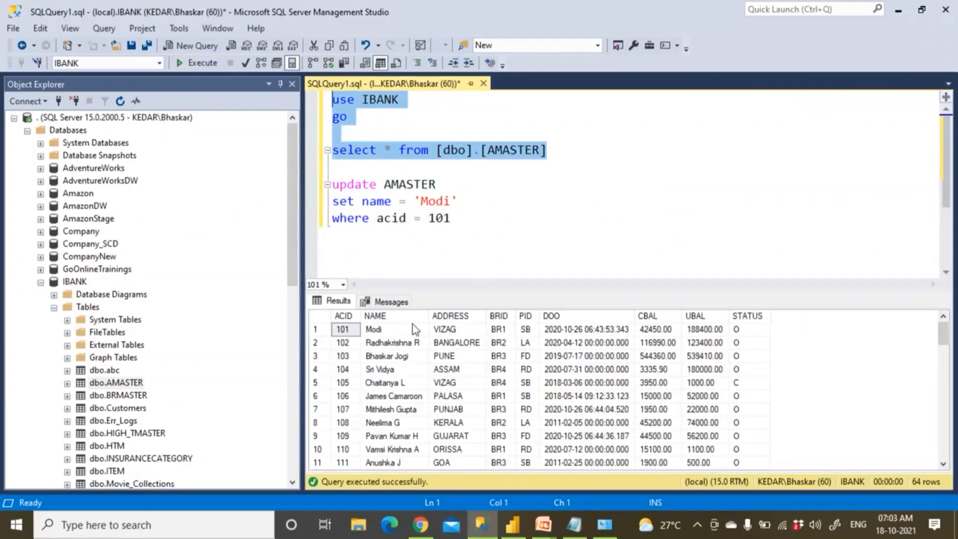
left_click(388, 327)
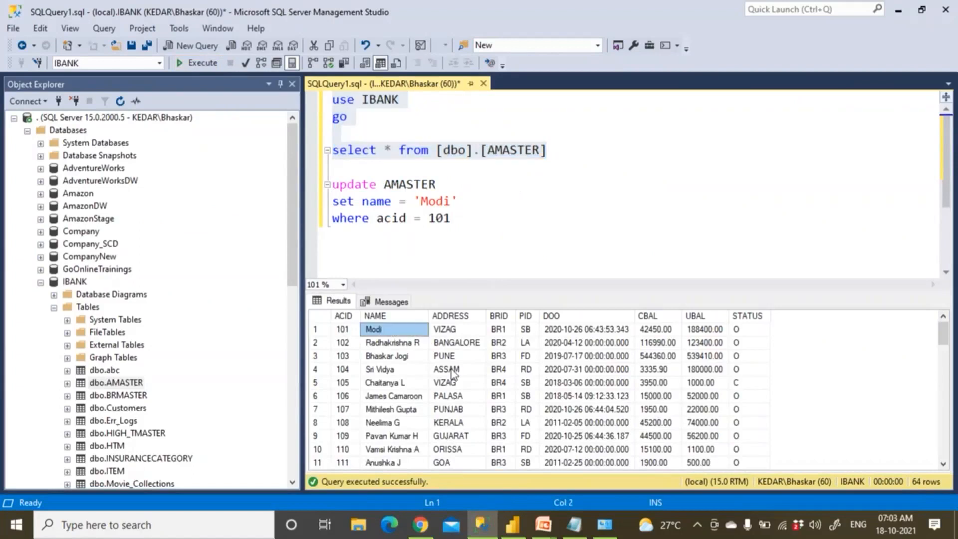
key("alt+Tab")
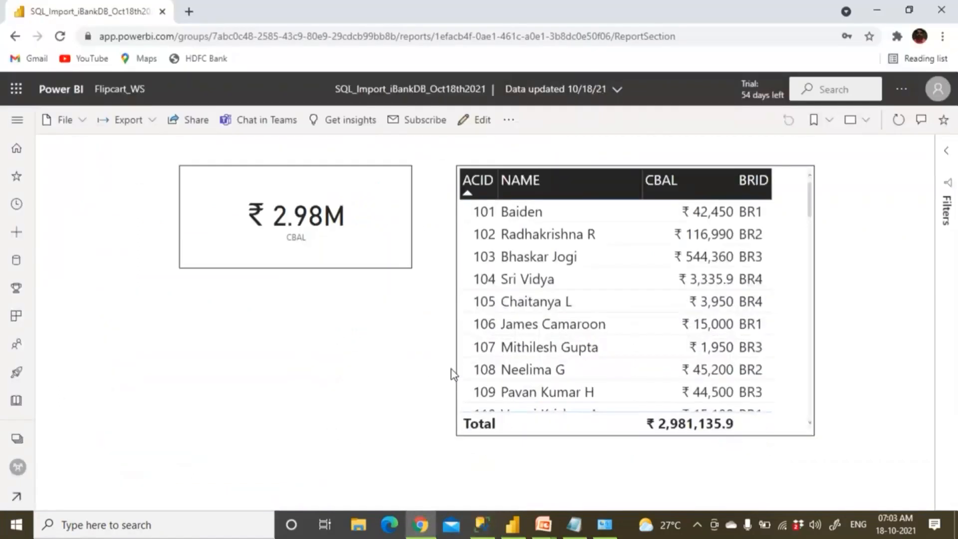
Refresh the report visuals again, then open the Flipcart_WS datasets list.
left_click(899, 121)
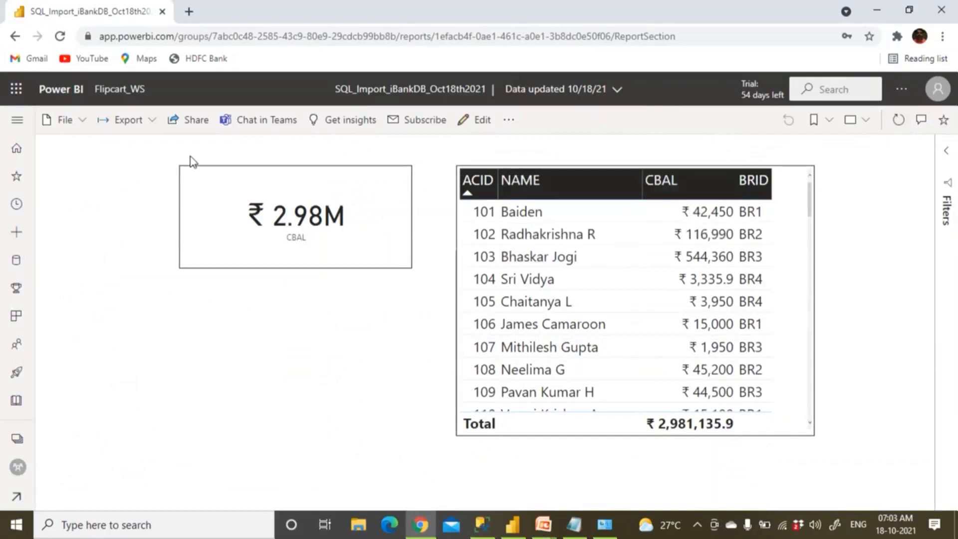
left_click(122, 90)
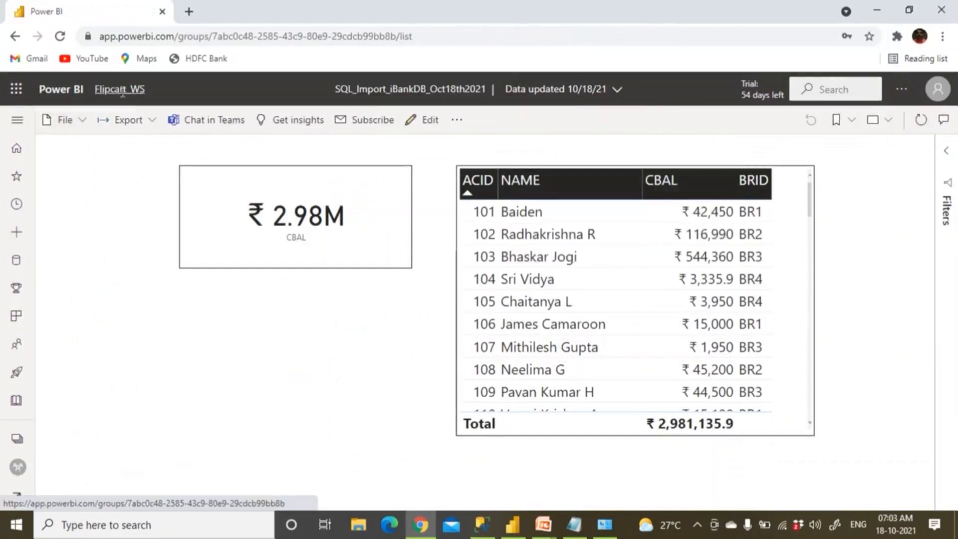
mouse_move(269, 399)
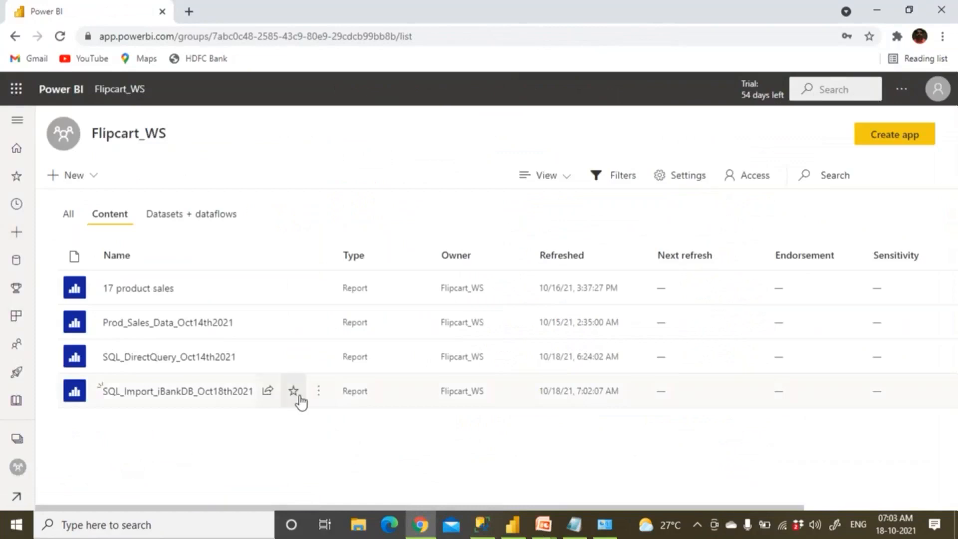
left_click(217, 219)
mouse_move(264, 393)
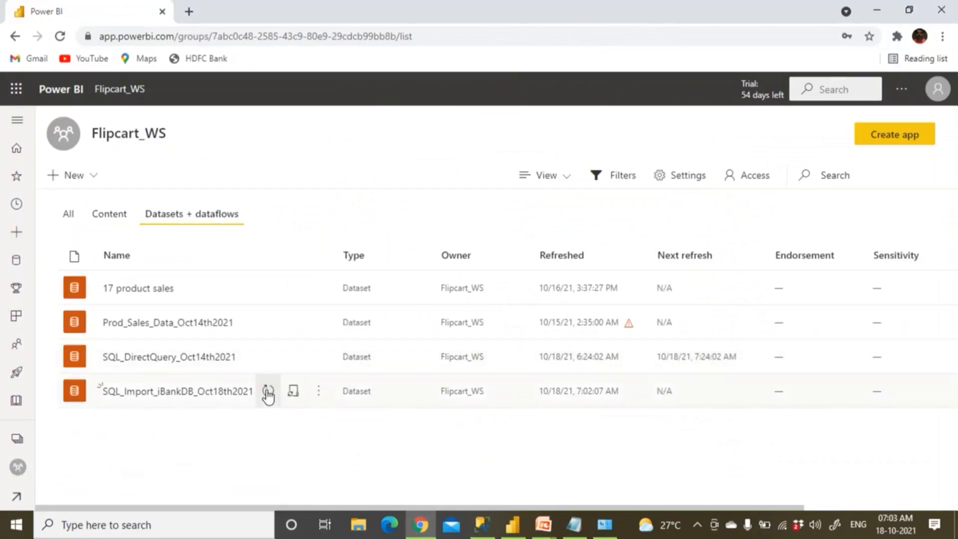
In SQL_Import_iBankDB_Oct18th2021 settings, switch on scheduled refresh to keep data up to date.
left_click(293, 394)
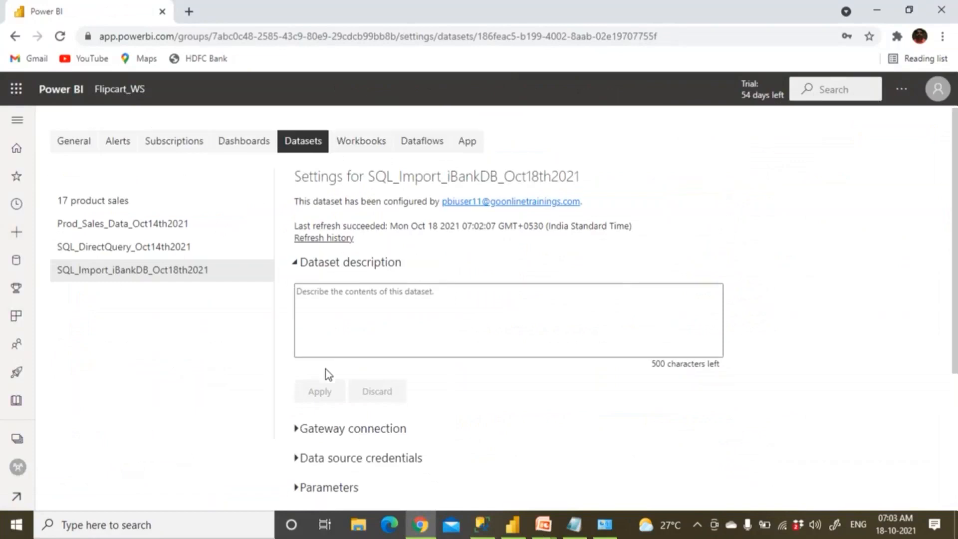
scroll(327, 374, "down", 4)
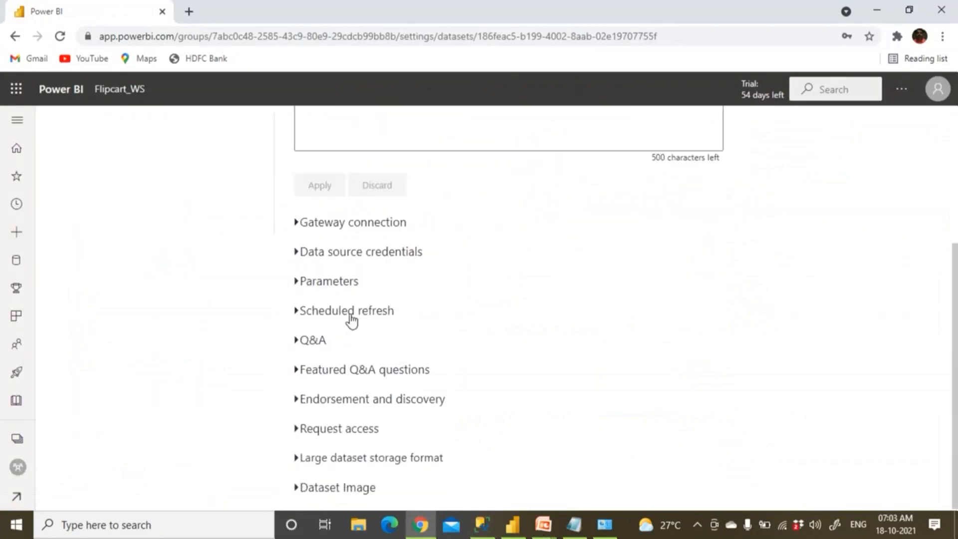
left_click(298, 312)
left_click(320, 348)
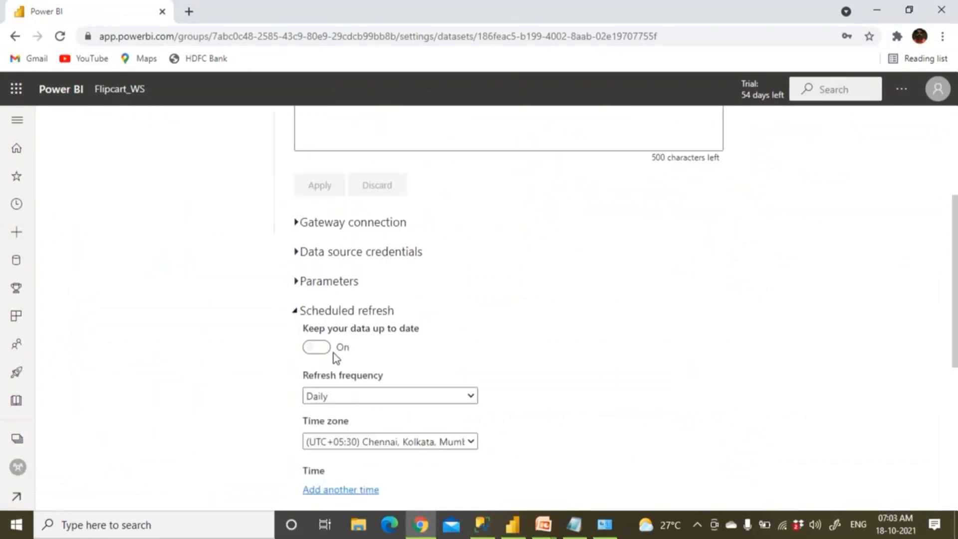
scroll(336, 355, "down", 1)
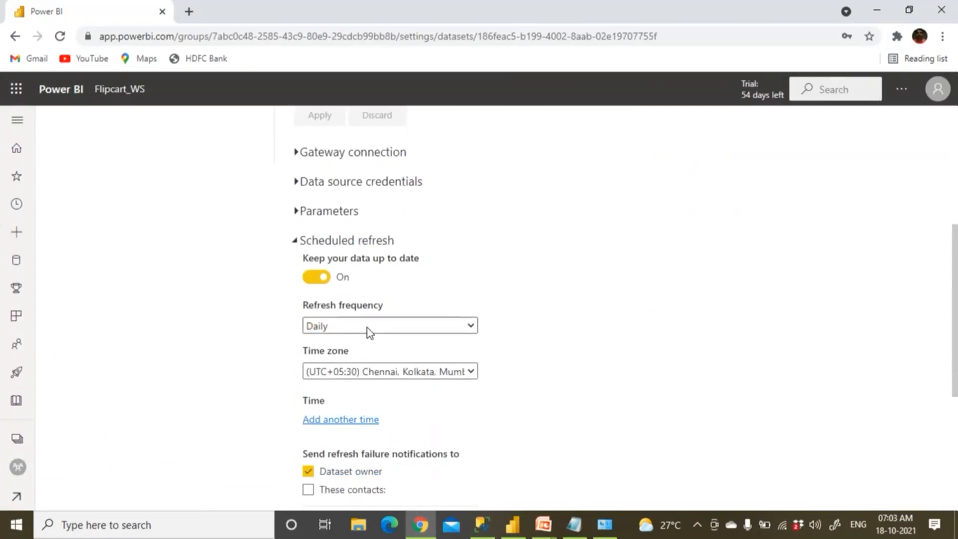
scroll(364, 334, "down", 1)
Add a first daily refresh time of 10:00 AM.
left_click(357, 350)
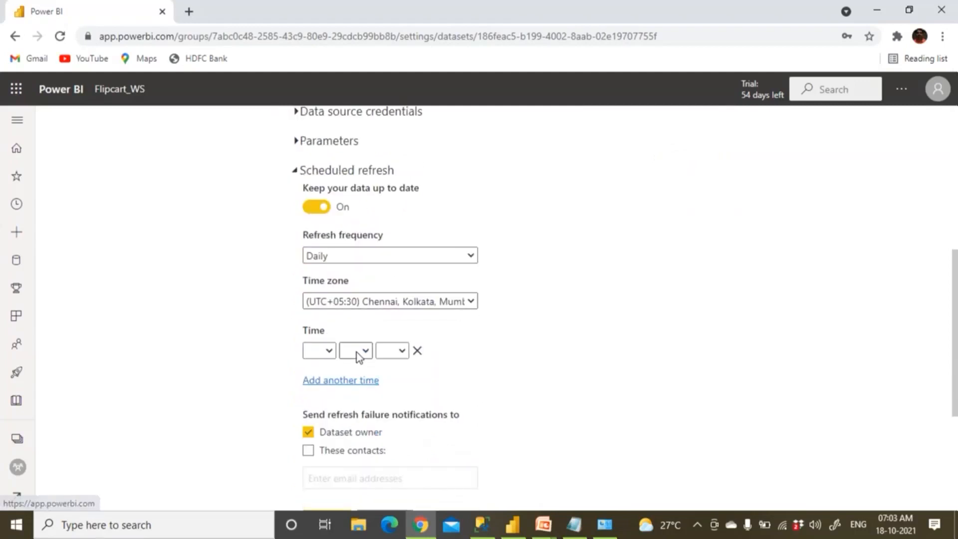
left_click(327, 350)
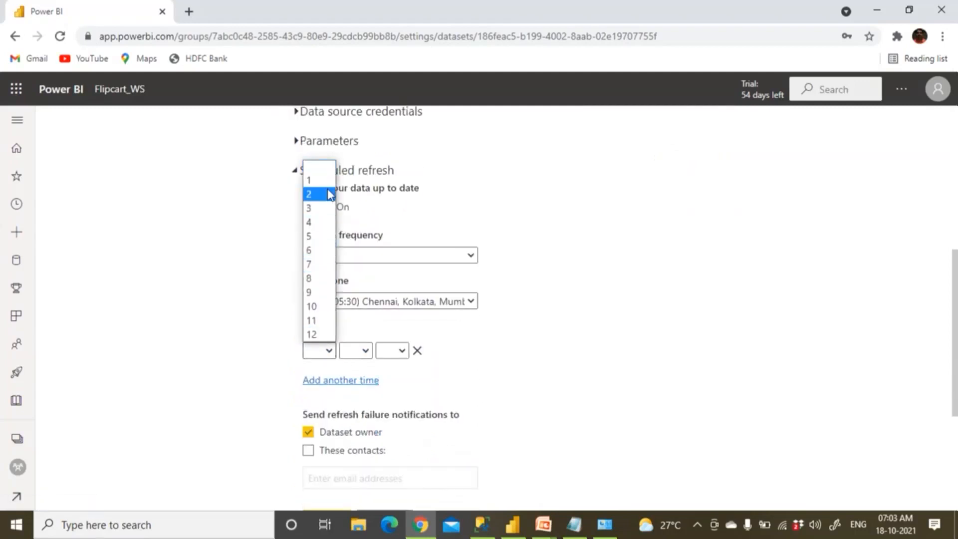
left_click(329, 305)
left_click(351, 351)
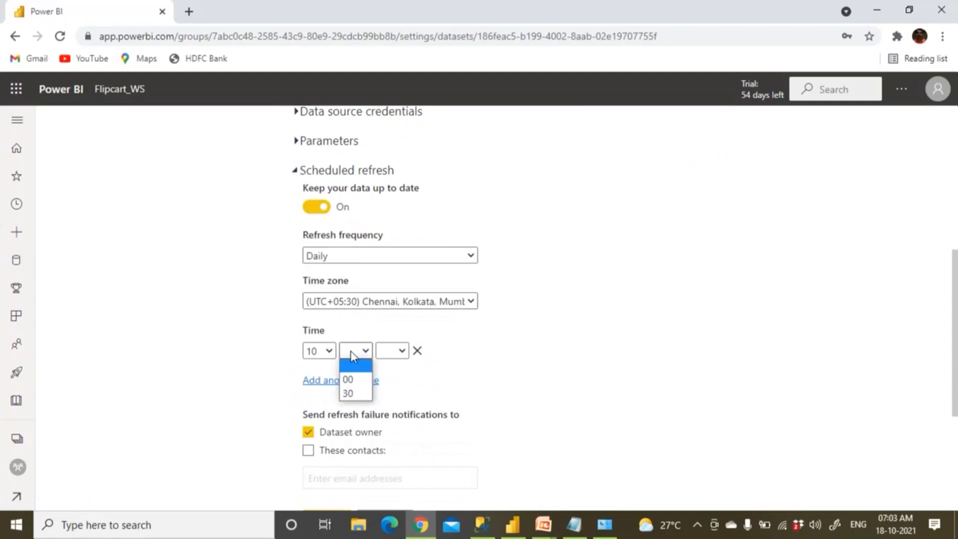
left_click(350, 379)
left_click(396, 355)
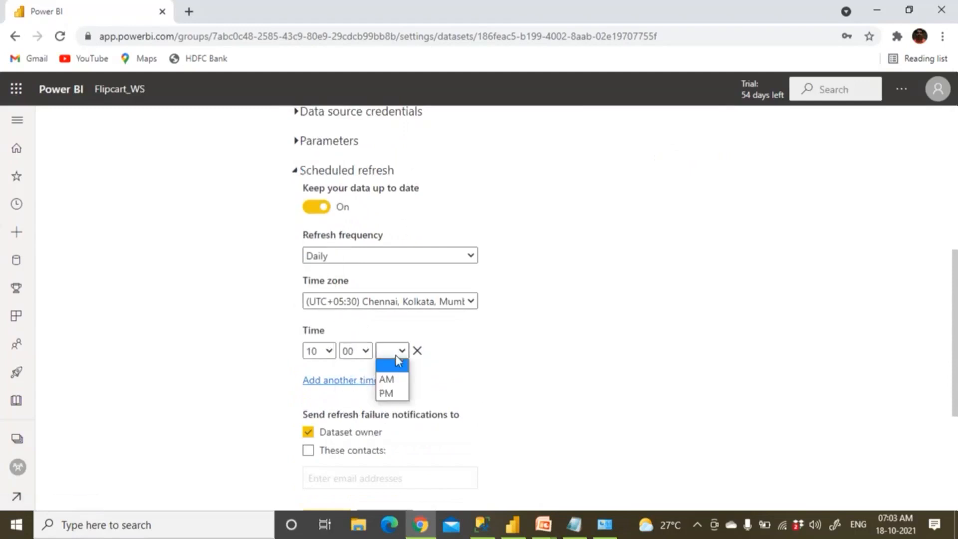
left_click(396, 380)
Add a second refresh time of 4:00 PM.
left_click(351, 381)
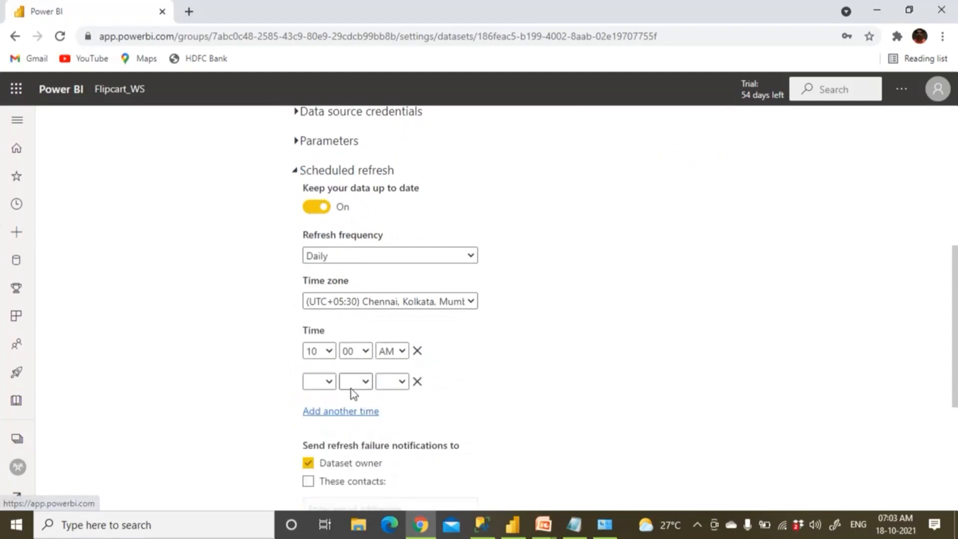
left_click(327, 382)
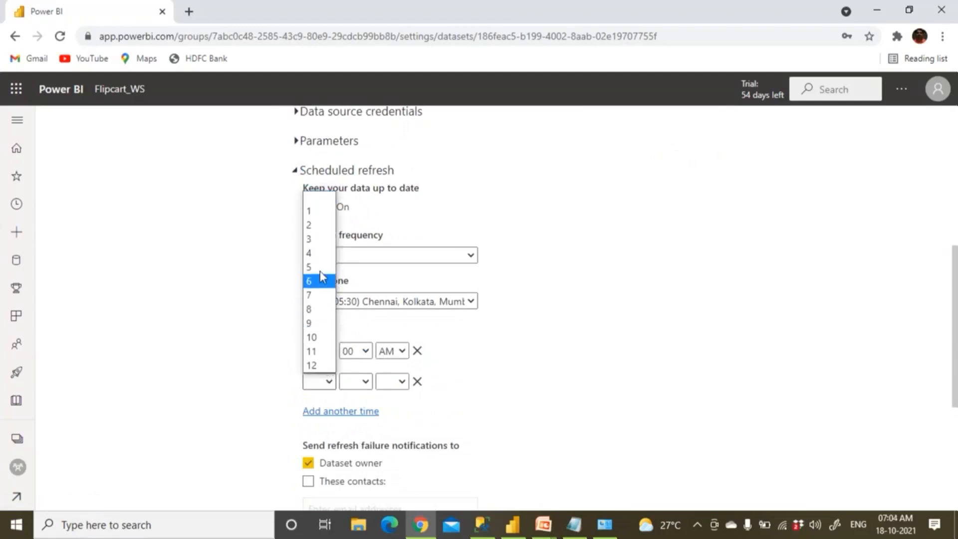
left_click(319, 253)
left_click(353, 383)
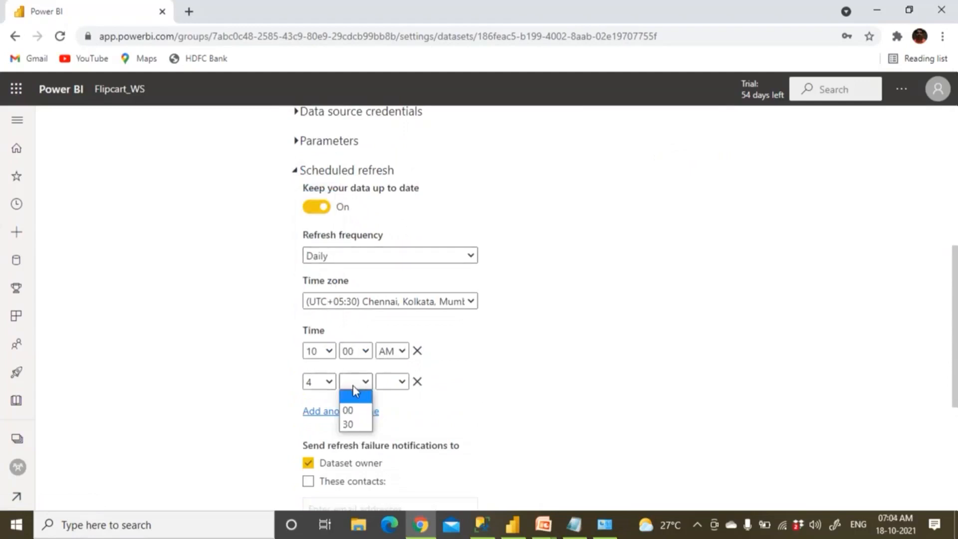
left_click(348, 409)
left_click(391, 382)
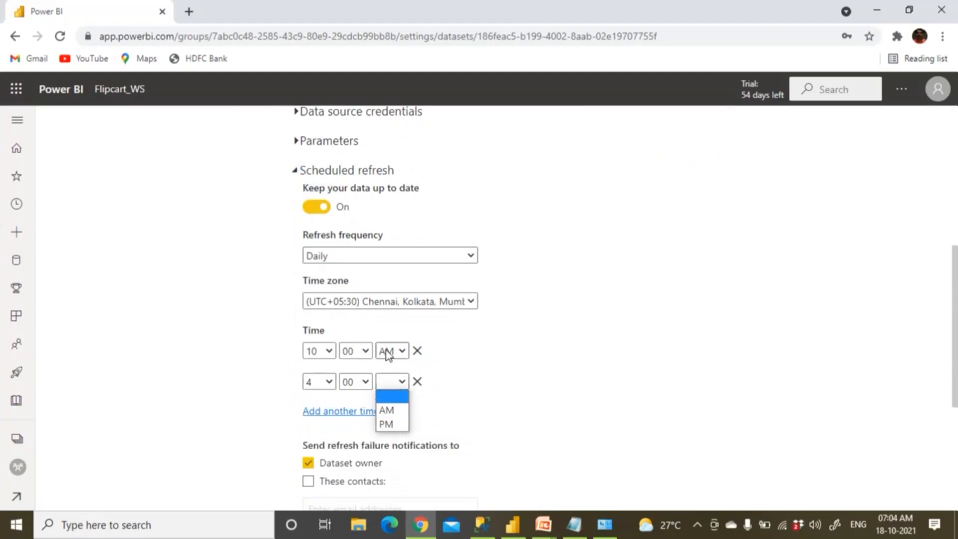
left_click(393, 424)
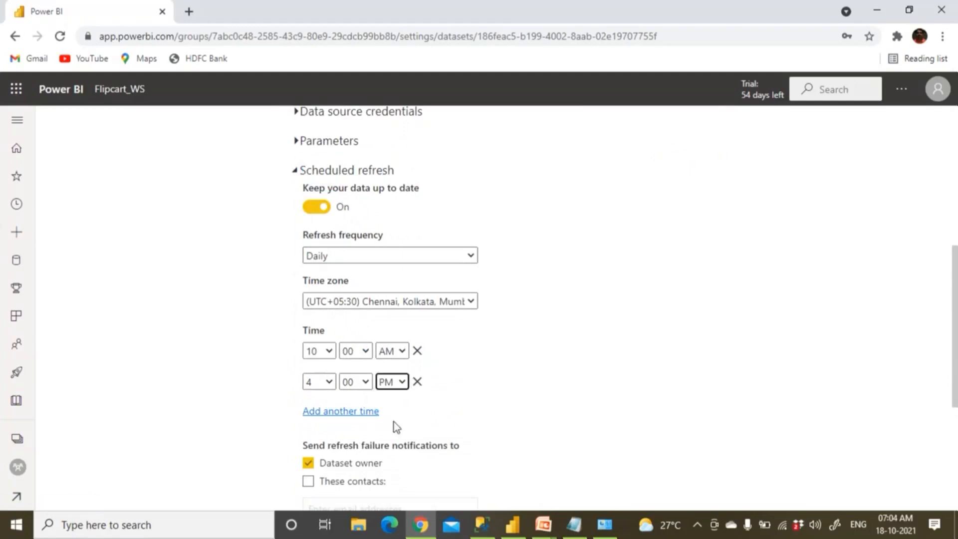
Add a third refresh time of 7:00 PM, plus a fourth empty slot.
left_click(357, 412)
left_click(332, 412)
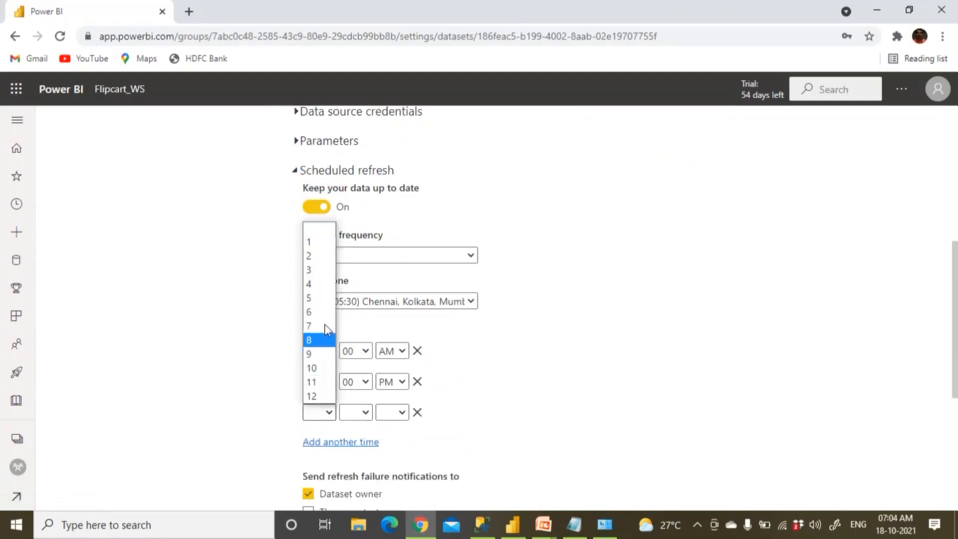
left_click(309, 326)
left_click(356, 412)
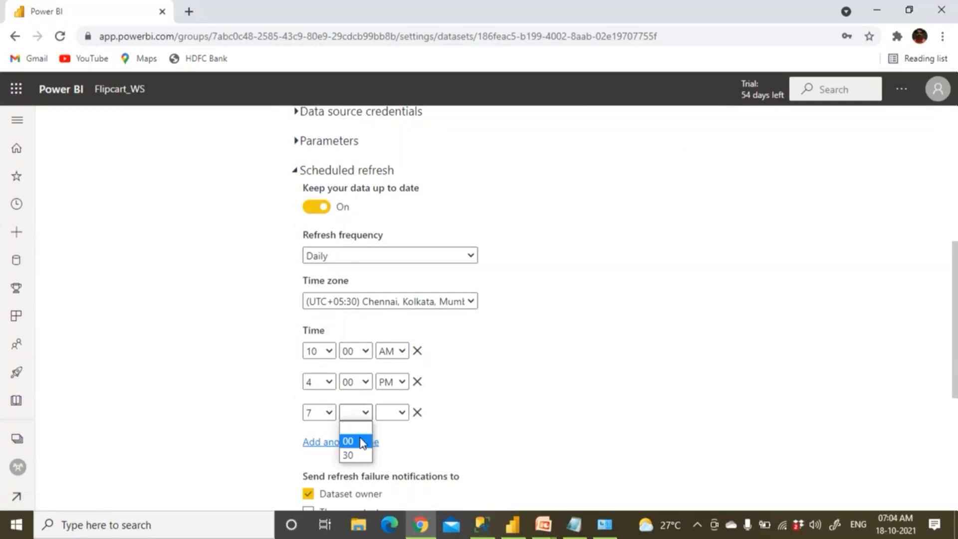
left_click(362, 441)
left_click(392, 412)
left_click(387, 455)
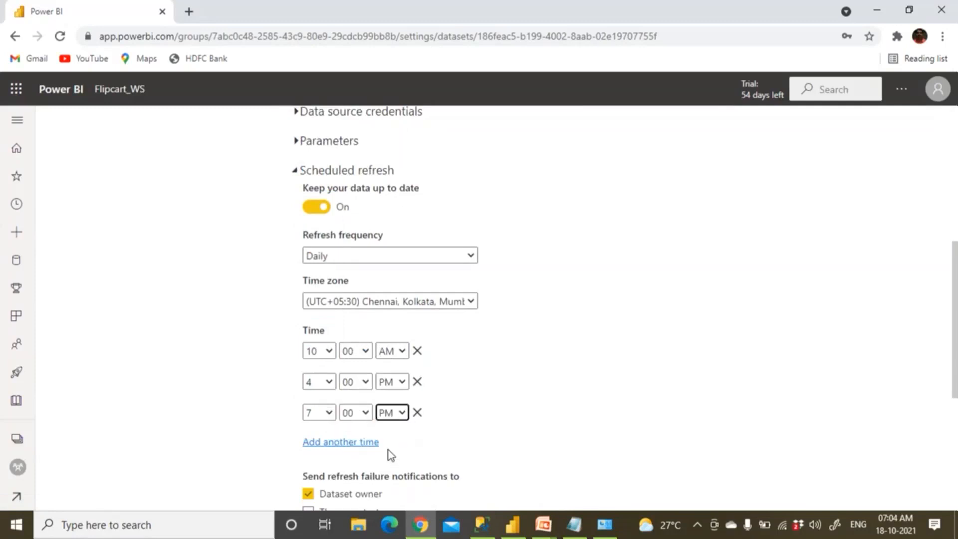
left_click(360, 444)
scroll(323, 348, "down", 4)
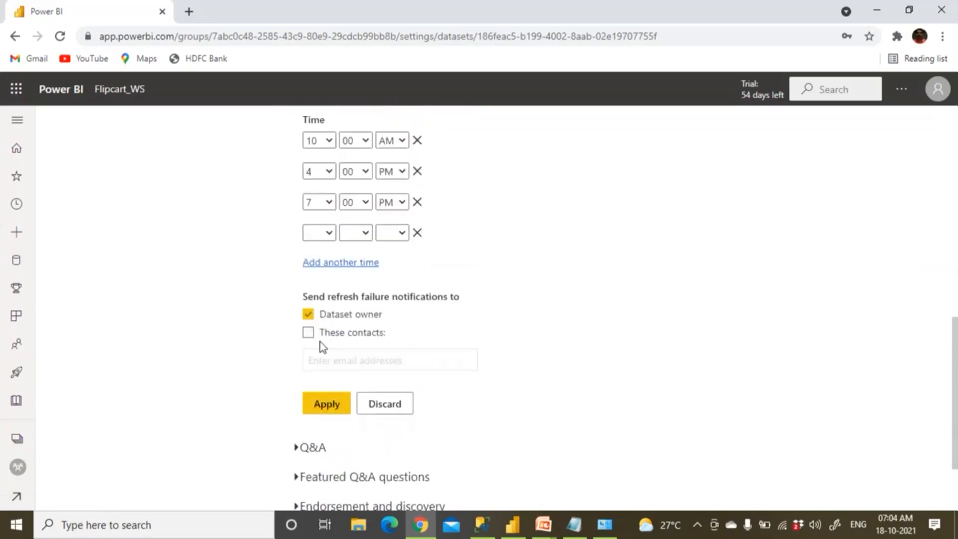
Set the fourth refresh time to 11:00 PM.
left_click(323, 236)
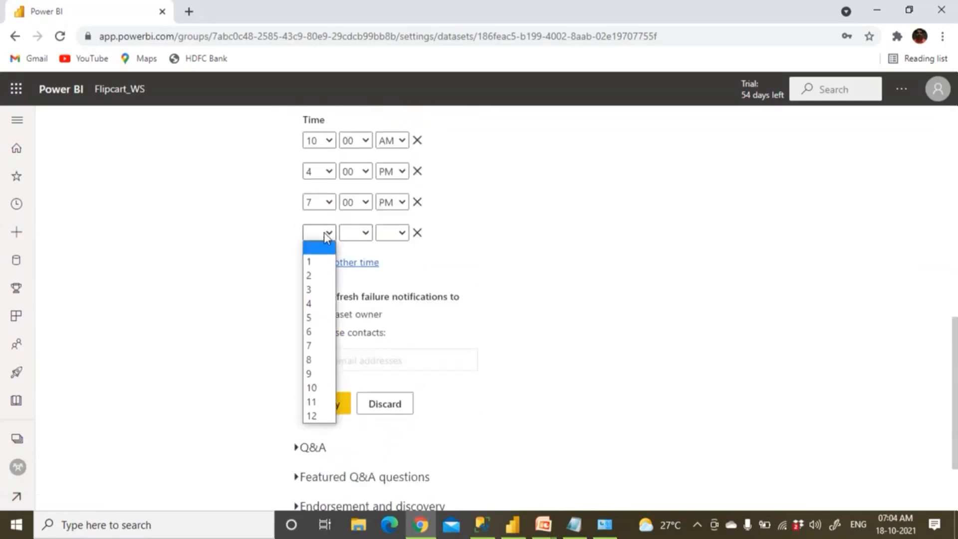
left_click(324, 402)
left_click(362, 233)
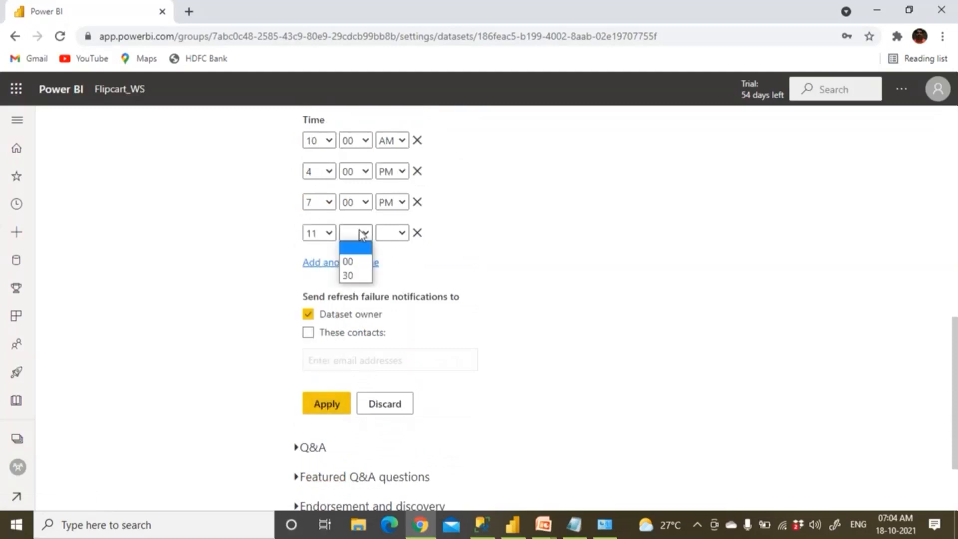
left_click(351, 261)
left_click(395, 234)
left_click(391, 275)
Add a fifth time of 1:00 AM, apply the schedule, and show the Gateway Configurations slide.
left_click(331, 262)
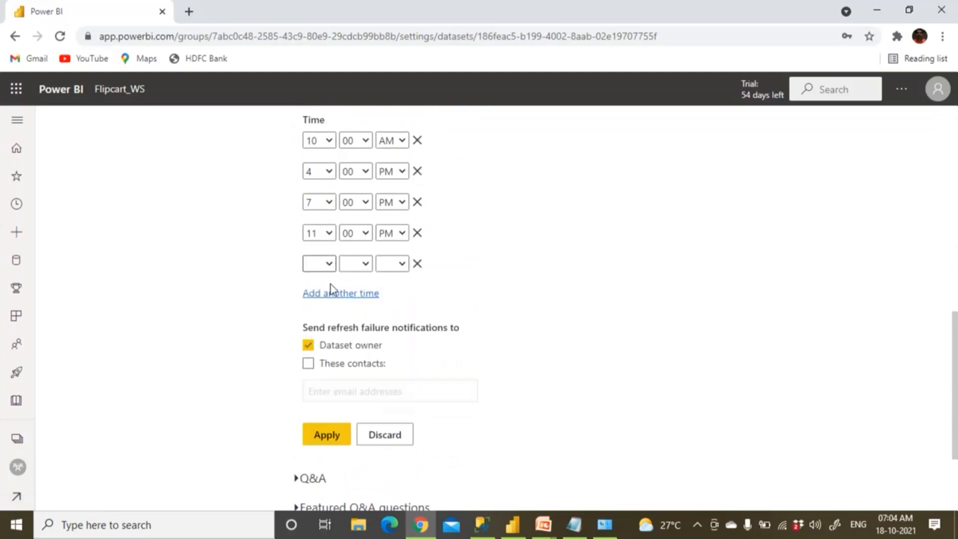
left_click(327, 265)
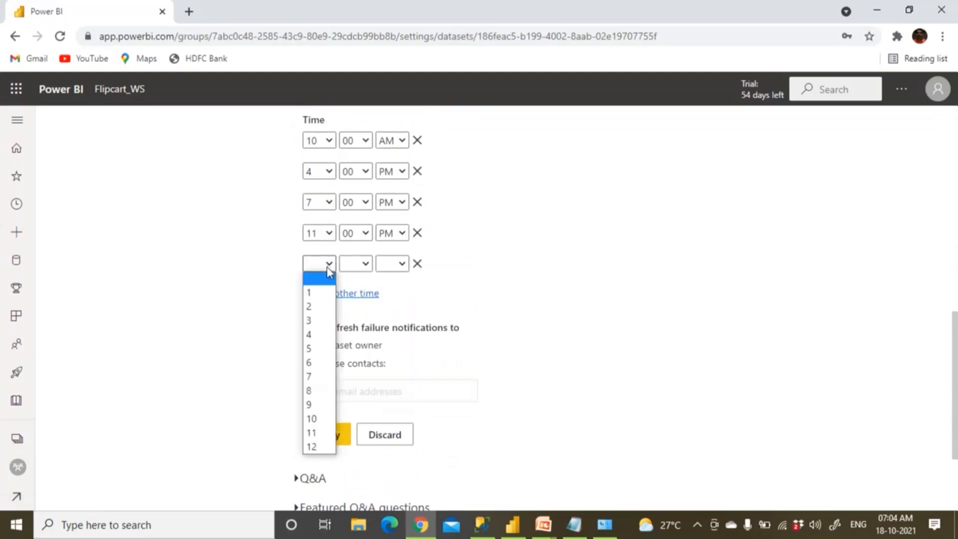
left_click(328, 298)
left_click(356, 264)
left_click(359, 292)
left_click(382, 264)
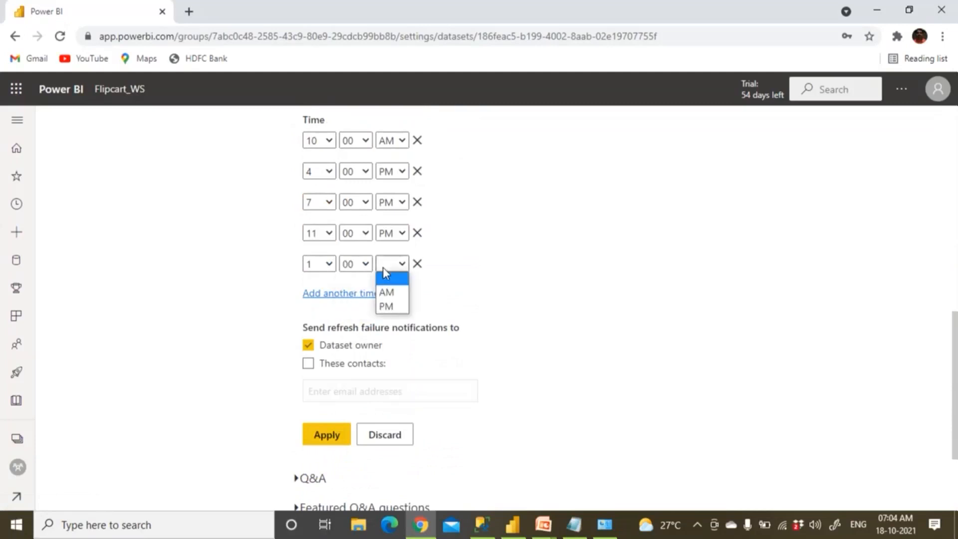
left_click(386, 292)
left_click(340, 440)
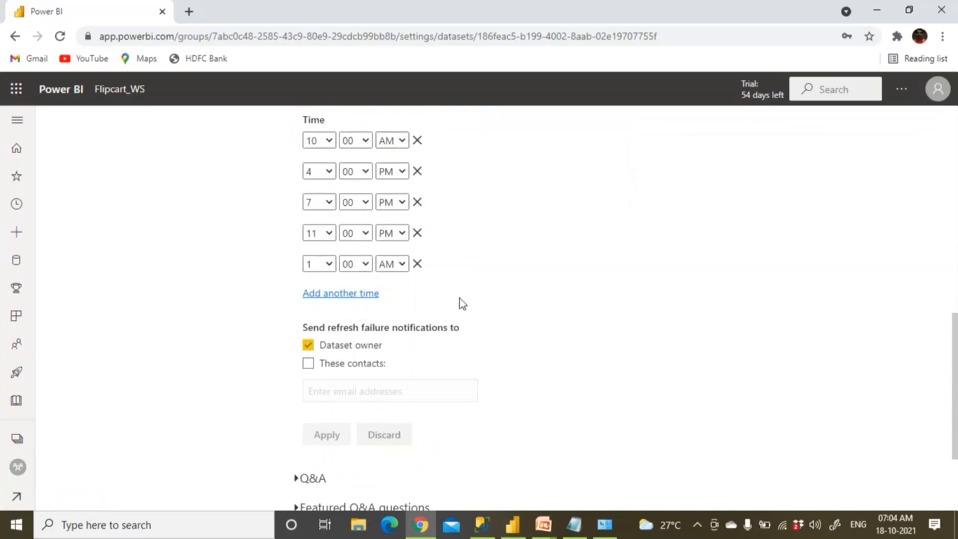
left_click(554, 529)
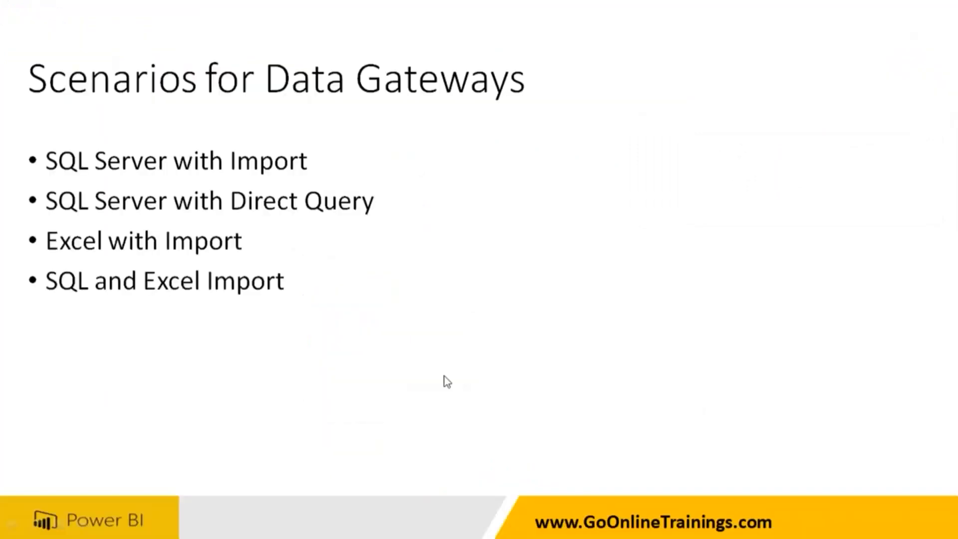
left_click(444, 378)
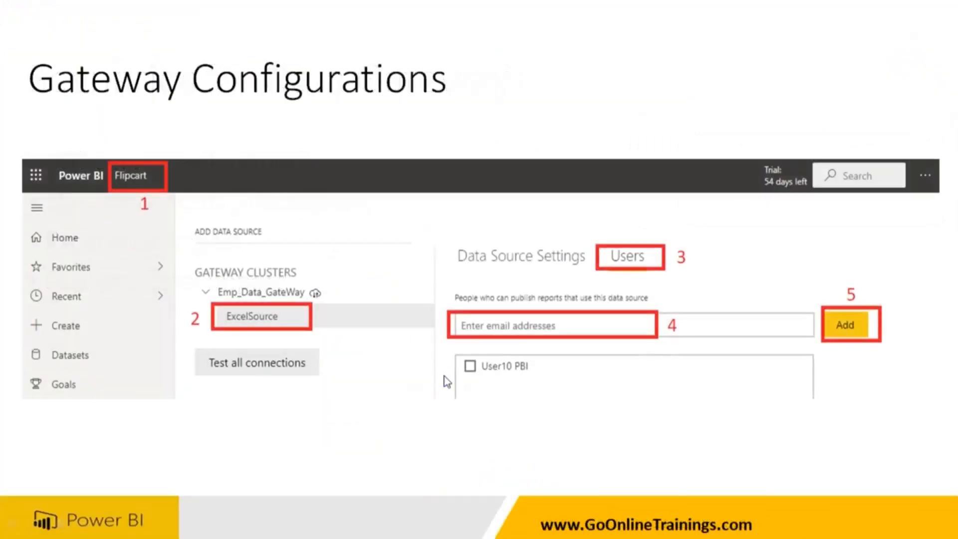
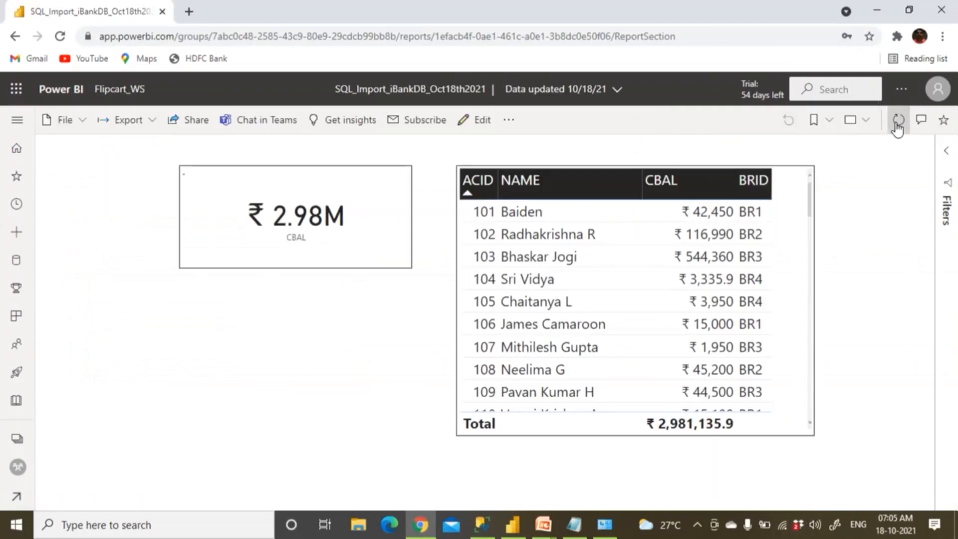
Refresh the report visuals with the latest data and return to the Flipcart_WS workspace list.
left_click(897, 121)
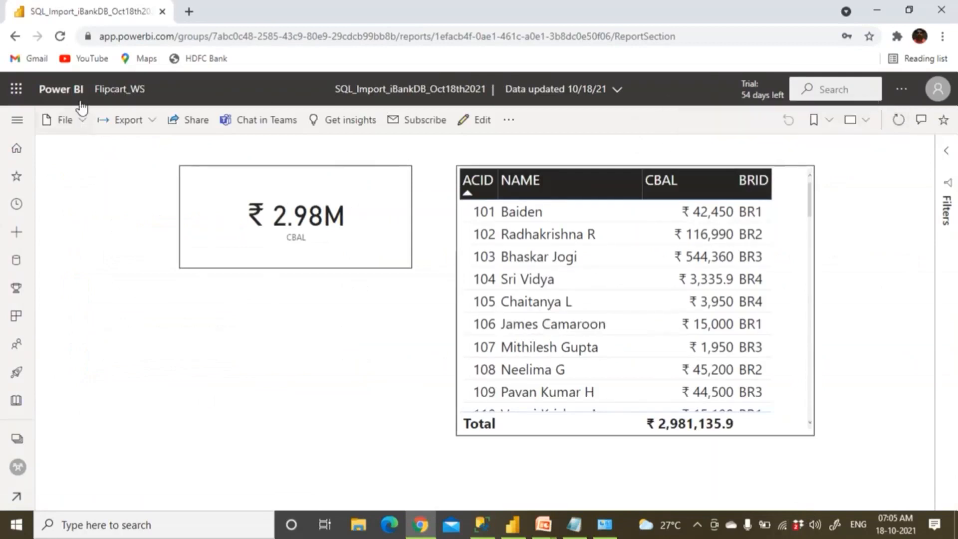
left_click(120, 89)
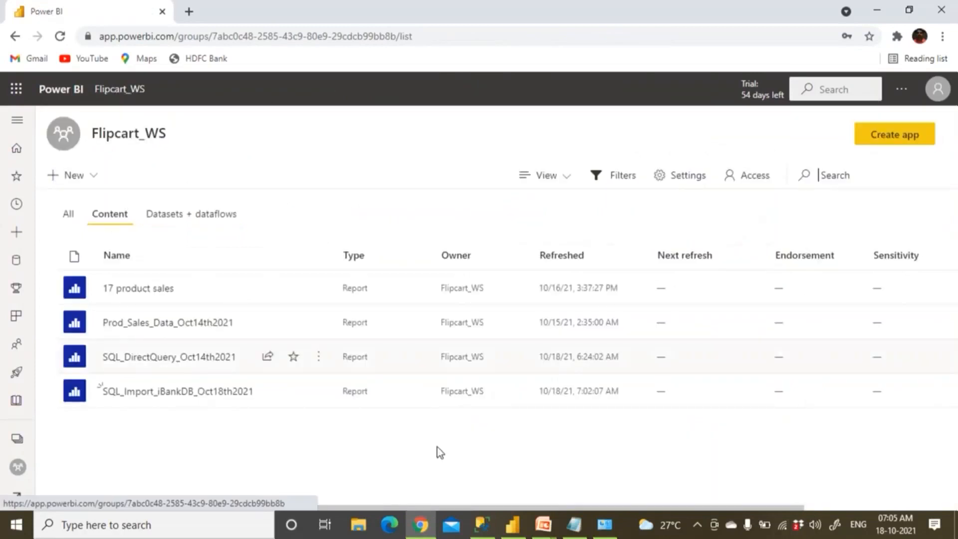
Switch to SSMS and review the updated AMASTER result rows.
left_click(481, 524)
left_click(405, 344)
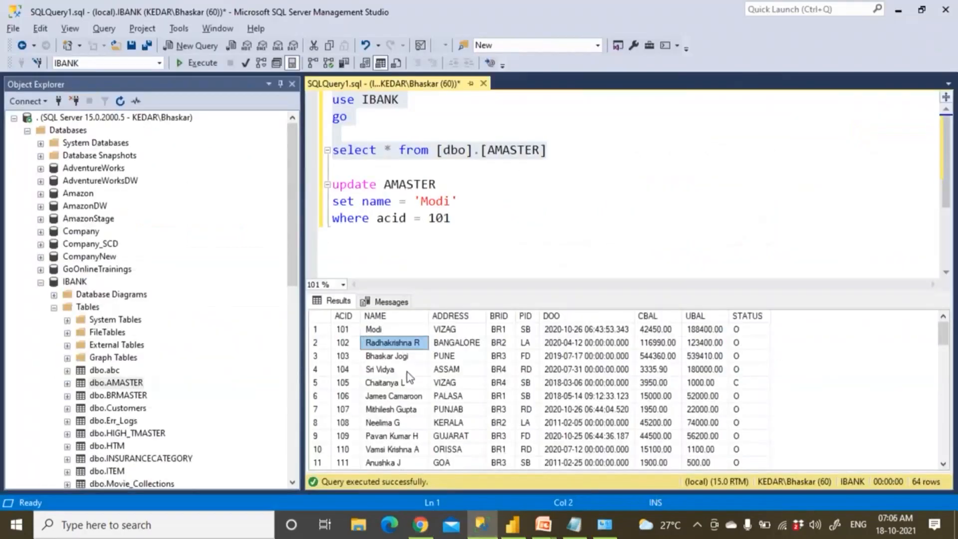
left_click(407, 370)
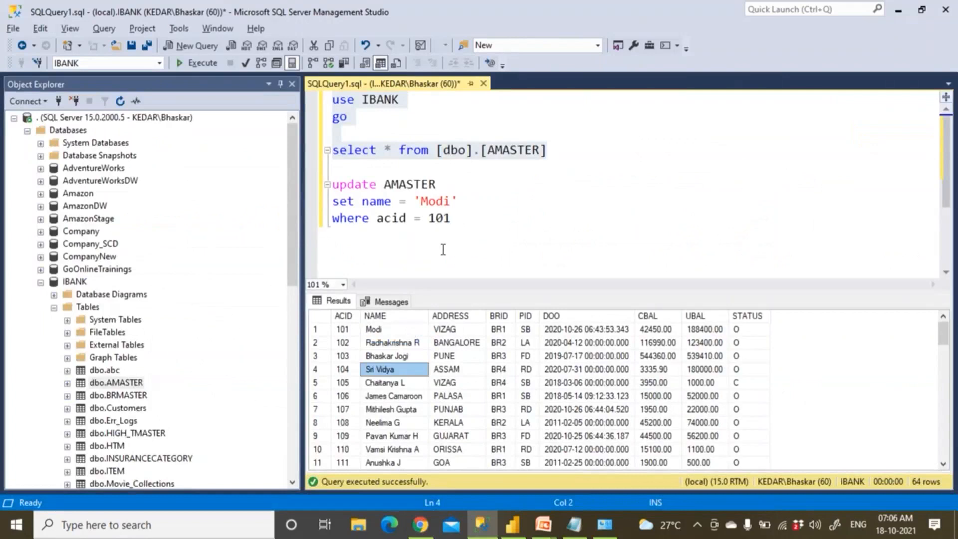
Close the Power BI Desktop report, saving its changes, and return to the slide show.
left_click(514, 528)
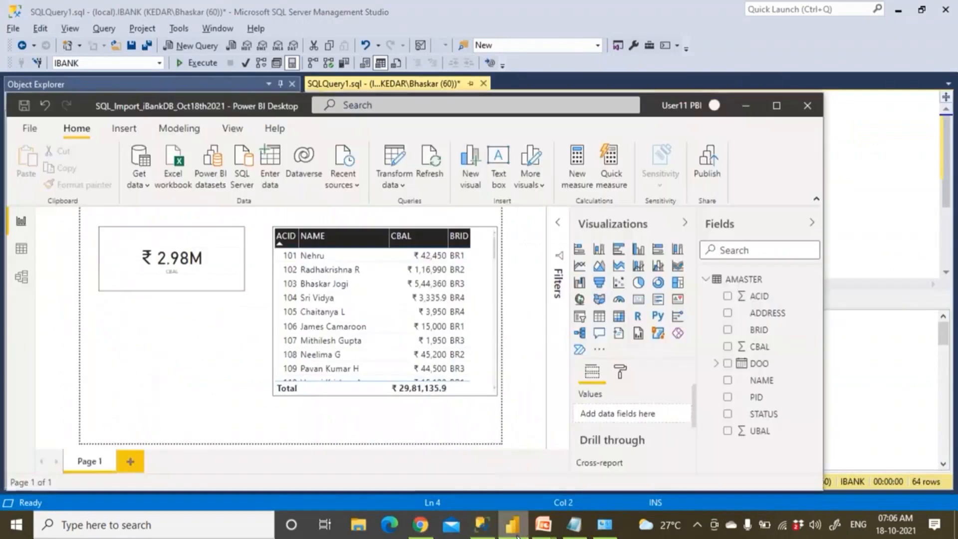
left_click(808, 108)
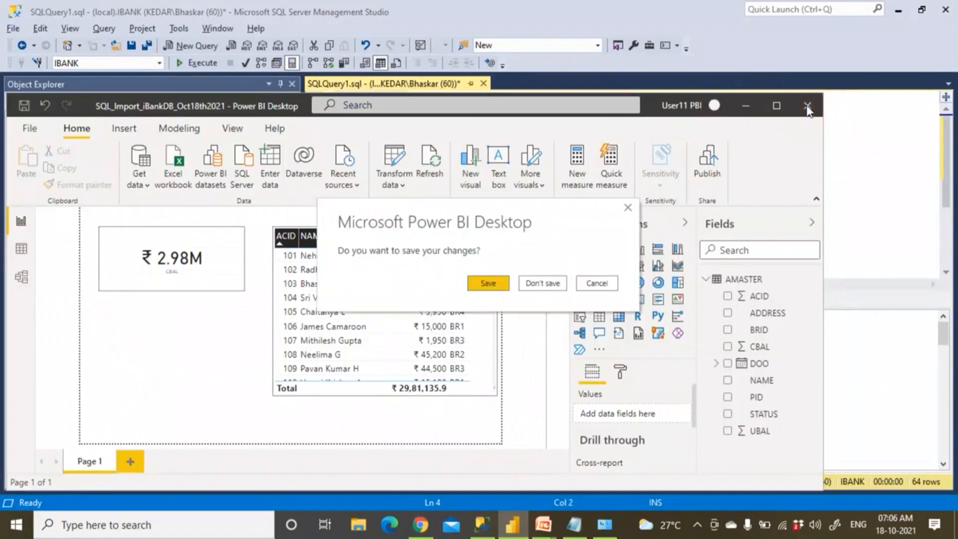
left_click(480, 286)
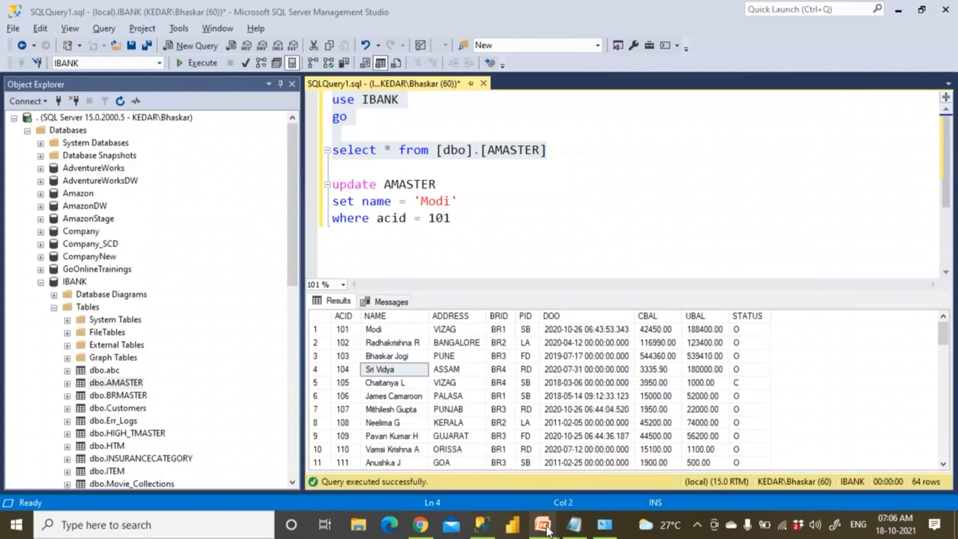
mouse_move(543, 525)
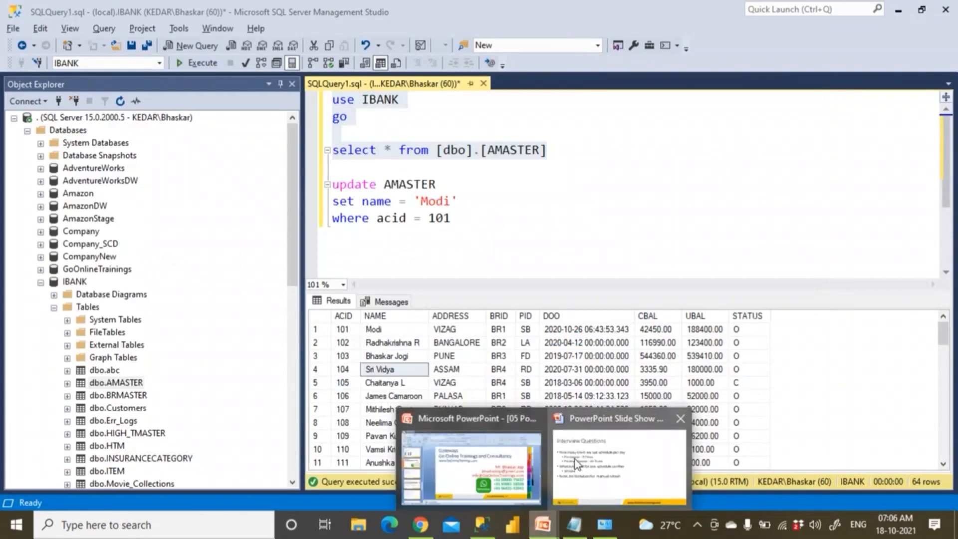
left_click(575, 458)
Advance to the Scenarios for Data Gateways slide and launch Power BI Desktop from Start.
left_click(504, 365)
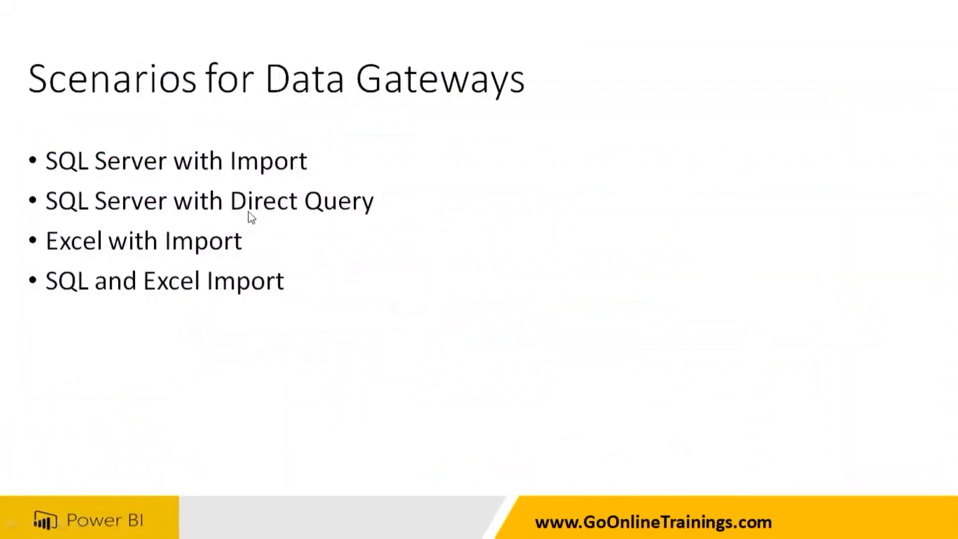
key("super")
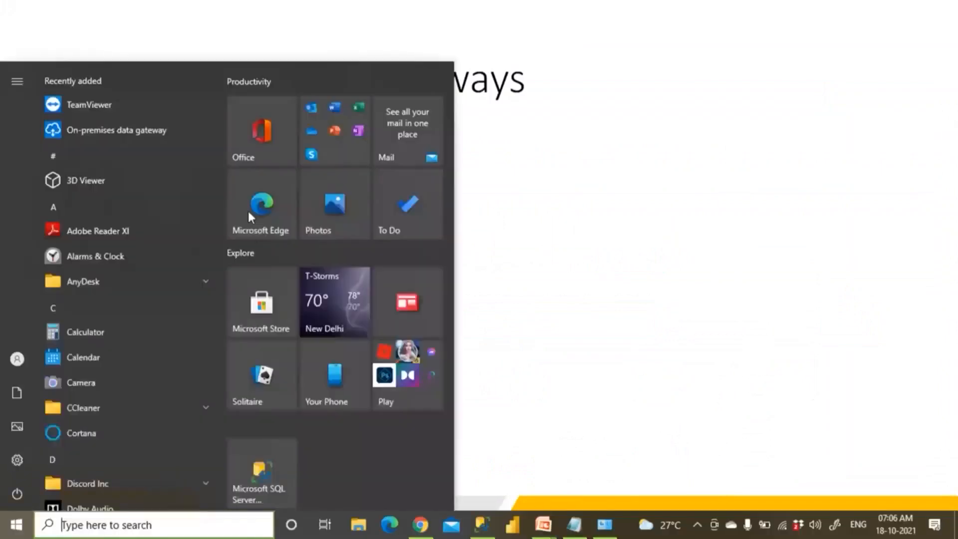
type("pow")
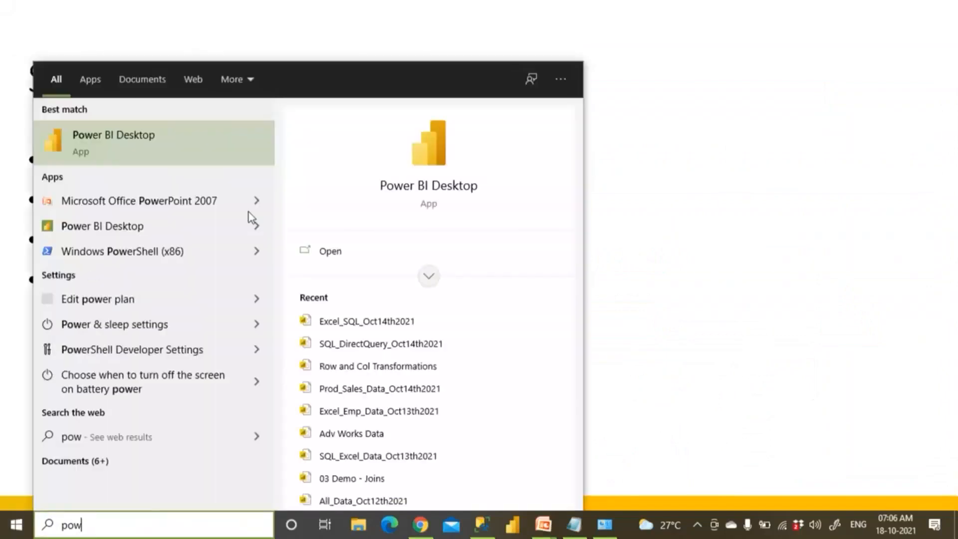
left_click(185, 154)
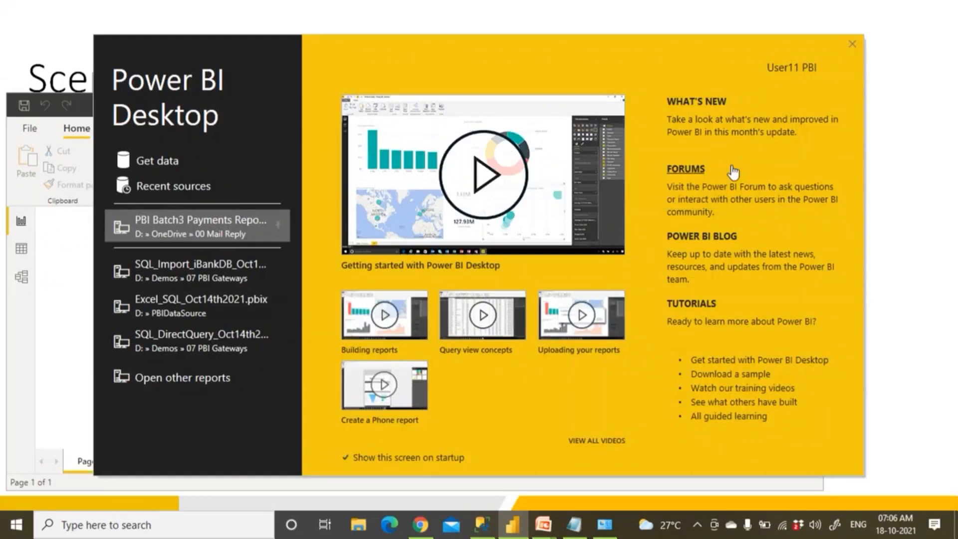
Dismiss the welcome screen, start a SQL Server connection to server '.', then switch to SSMS.
left_click(854, 44)
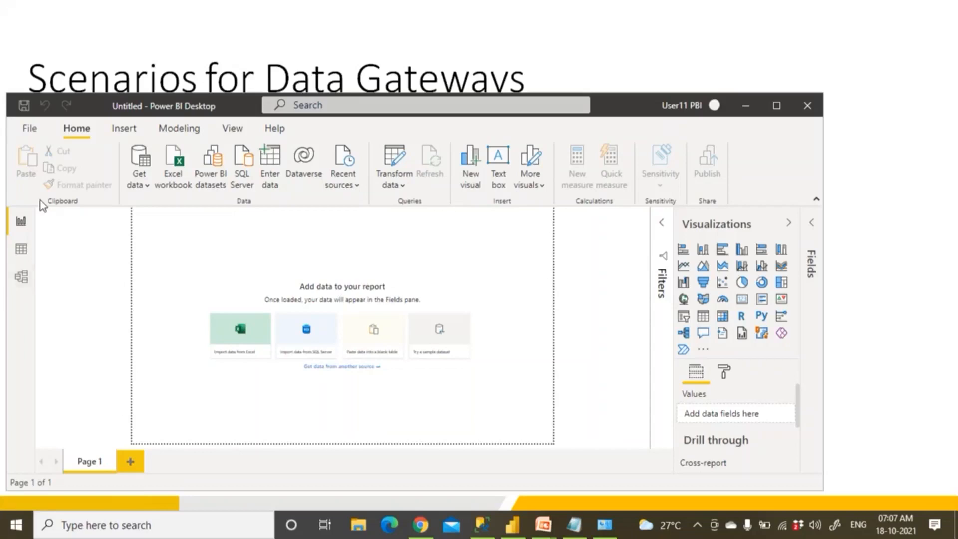
left_click(143, 184)
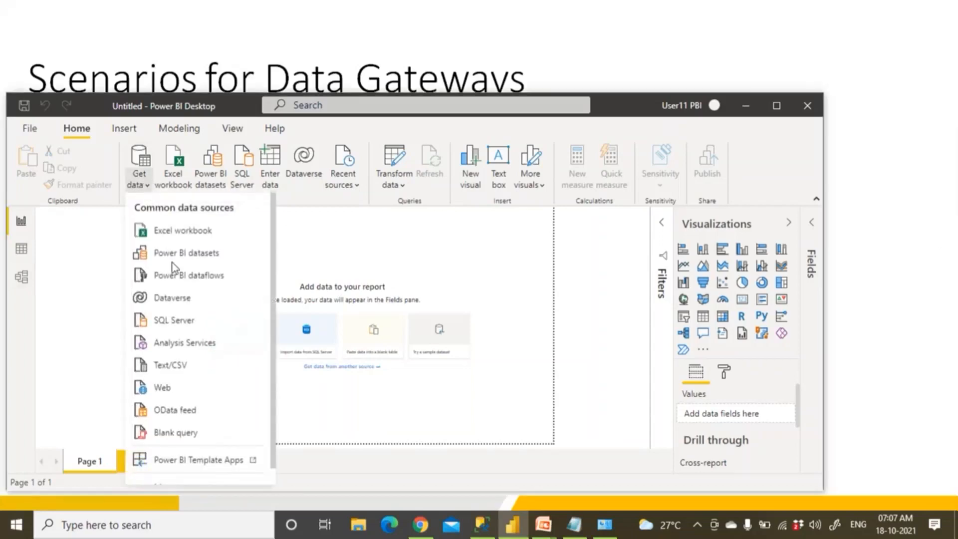
left_click(188, 321)
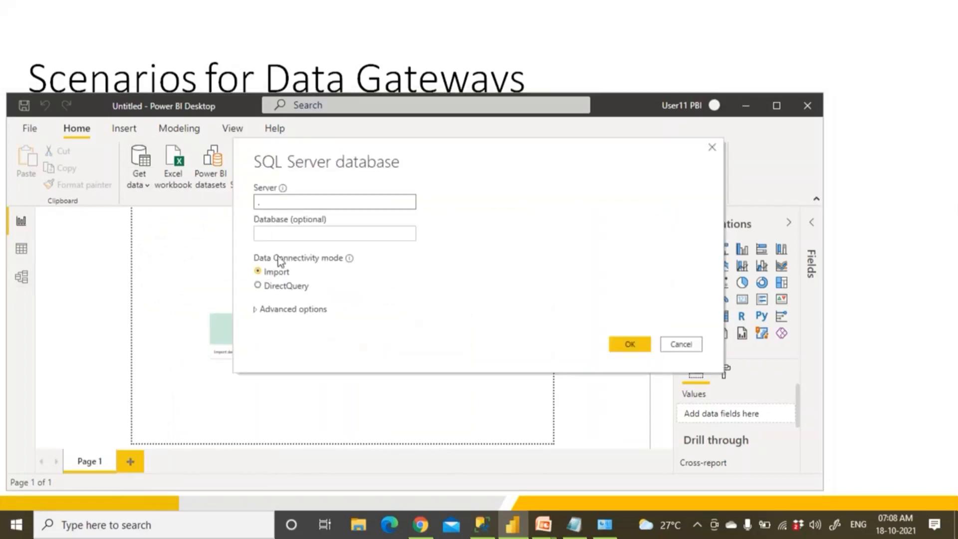
left_click(275, 234)
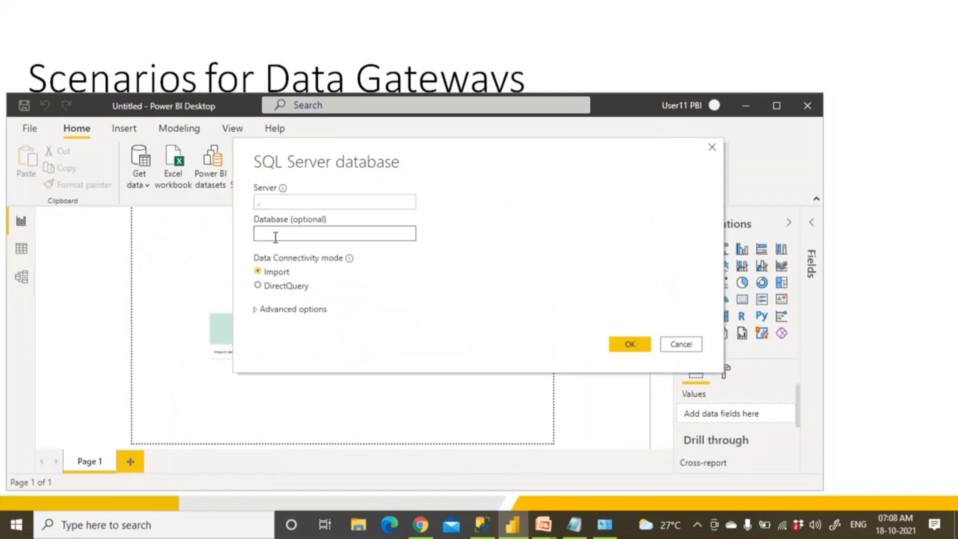
left_click(482, 524)
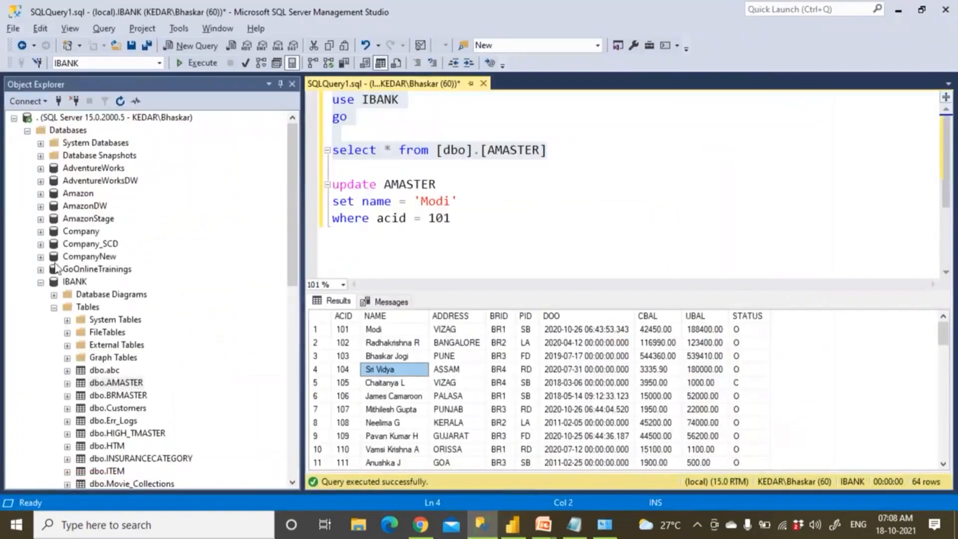
Collapse IBANK and browse the server's databases, expanding and collapsing Amazon.
left_click(40, 282)
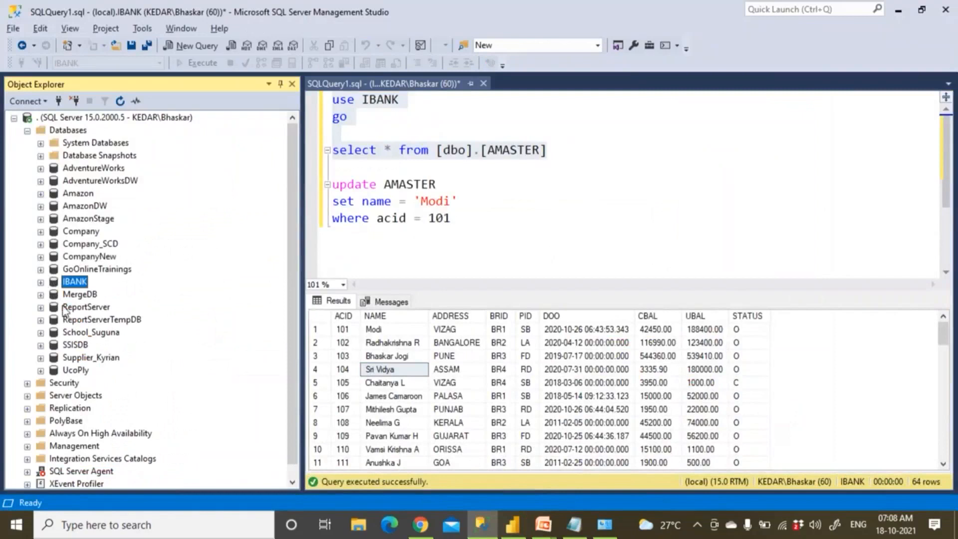
left_click(90, 332)
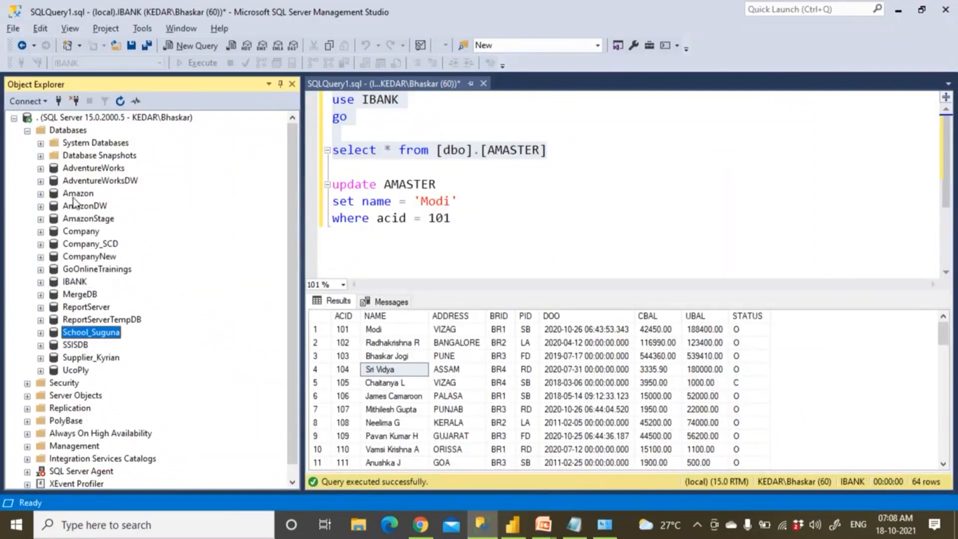
left_click(40, 193)
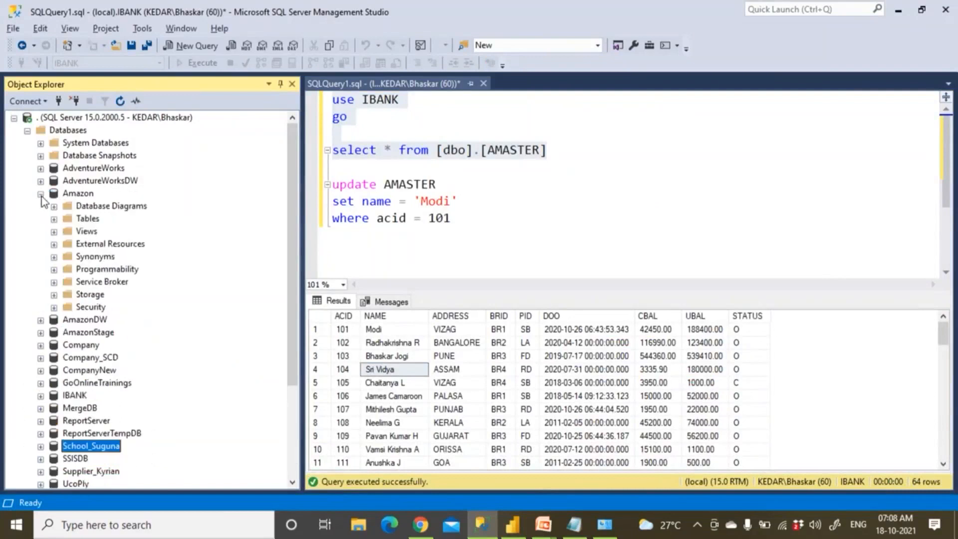
left_click(53, 218)
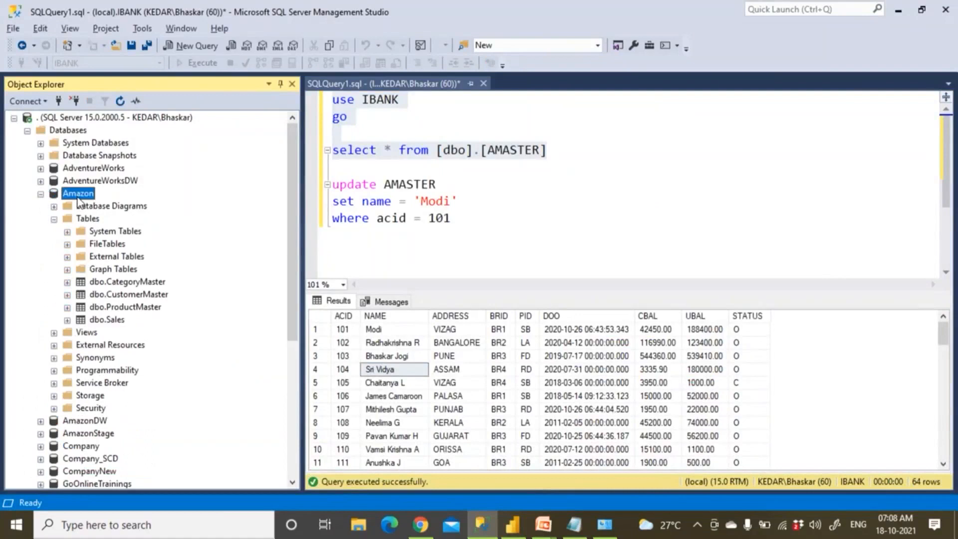
left_click(41, 193)
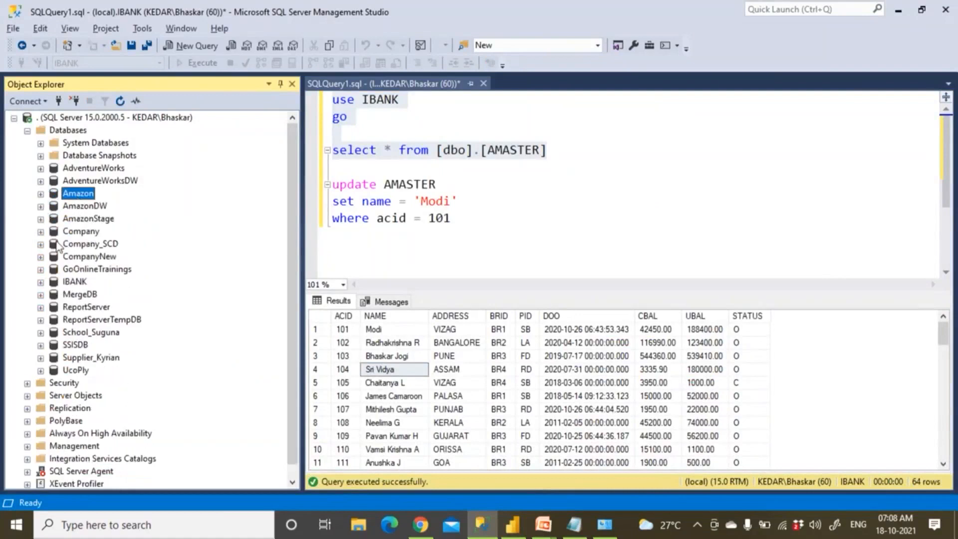
Open and cancel a new Database Engine connection, then select all the existing query text.
left_click(40, 102)
left_click(79, 118)
left_click(486, 278)
left_click_drag(474, 219, 309, 97)
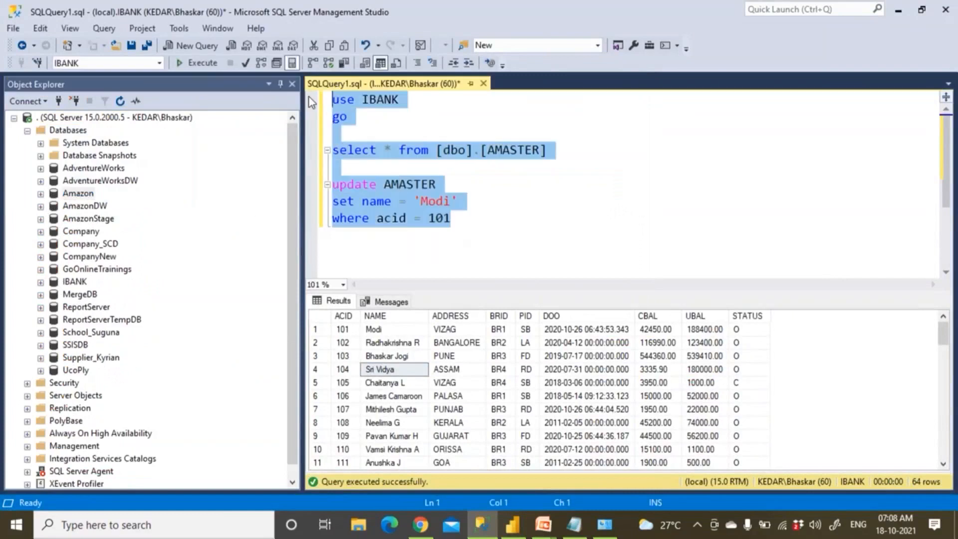
Write and run 'create database Company' followed by 'go'.
type("reate")
key("BackSpace")
key("BackSpace")
key("BackSpace")
key("BackSpace")
key("BackSpace")
type("create daa")
key("BackSpace")
type("t")
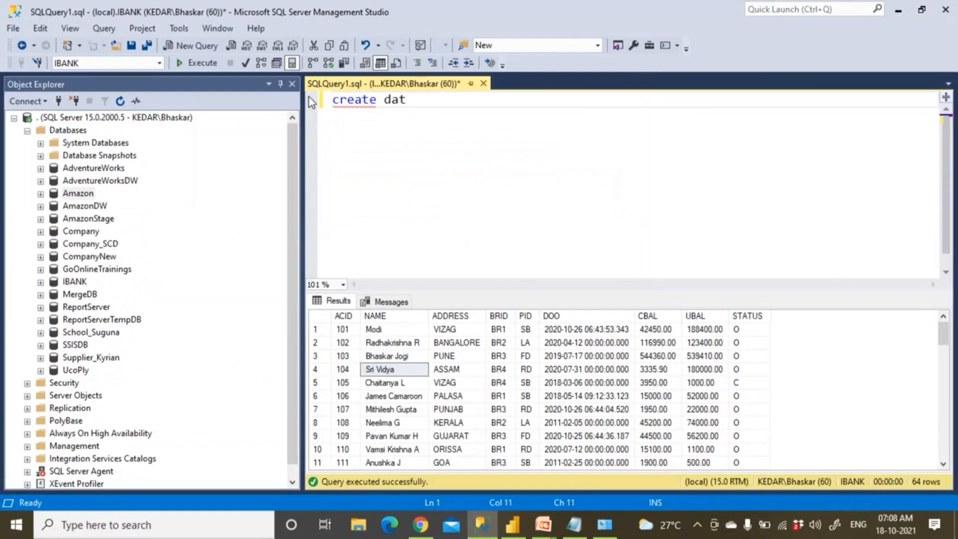
type("abase Emp")
key("BackSpace")
key("BackSpace")
key("BackSpace")
type("Company")
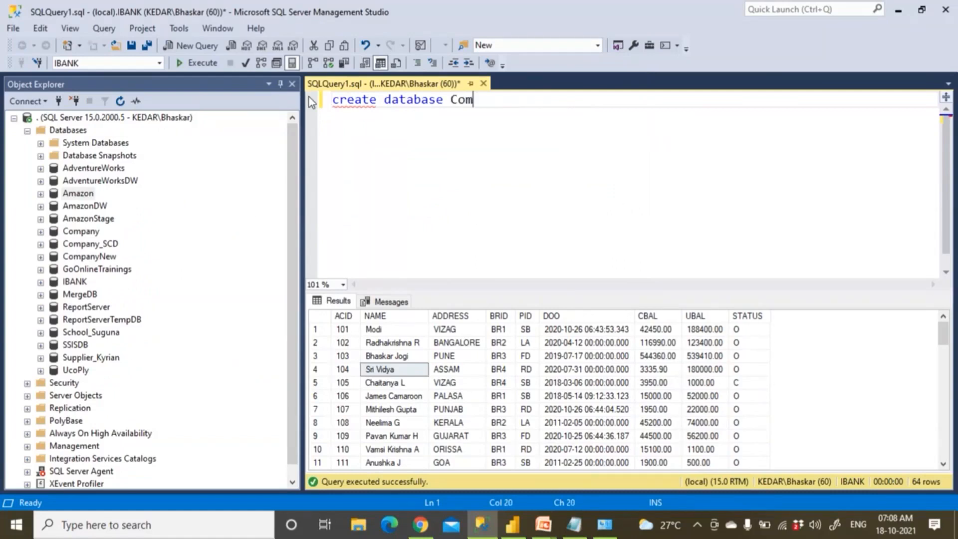
key("Return")
type("go")
key("Return")
key("F5")
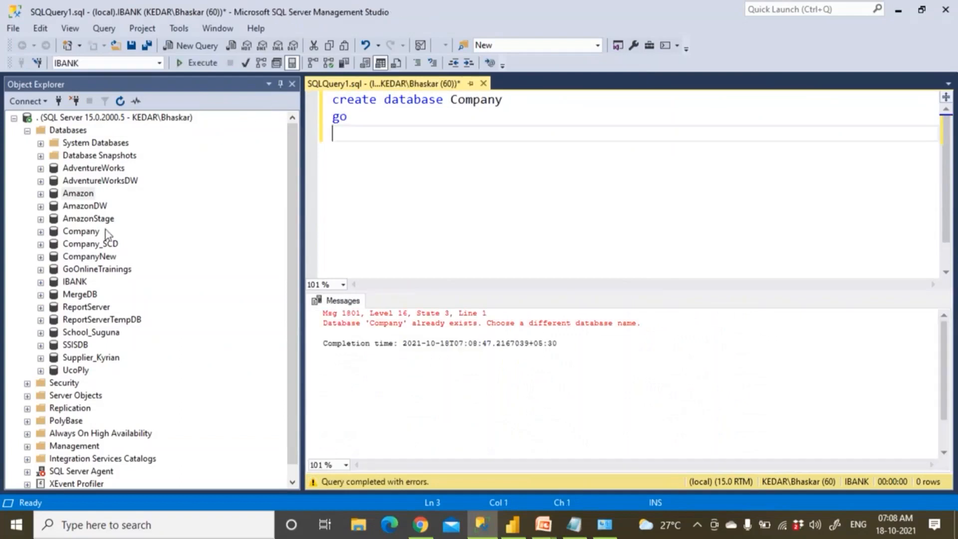
Replace the query with 'select * from Emp' using Company's Emp table, and run it.
left_click(90, 231)
left_click(354, 125)
key("ctrl+a")
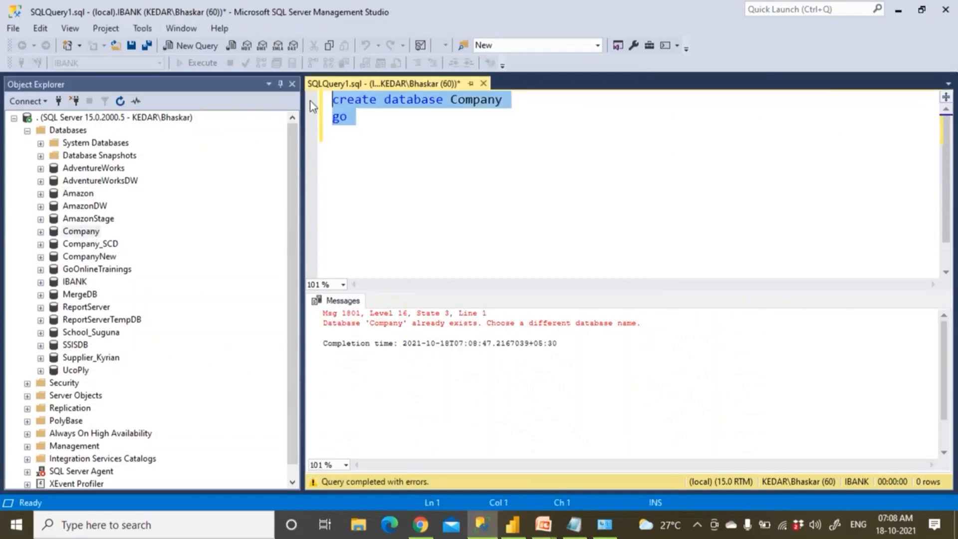
key("Delete")
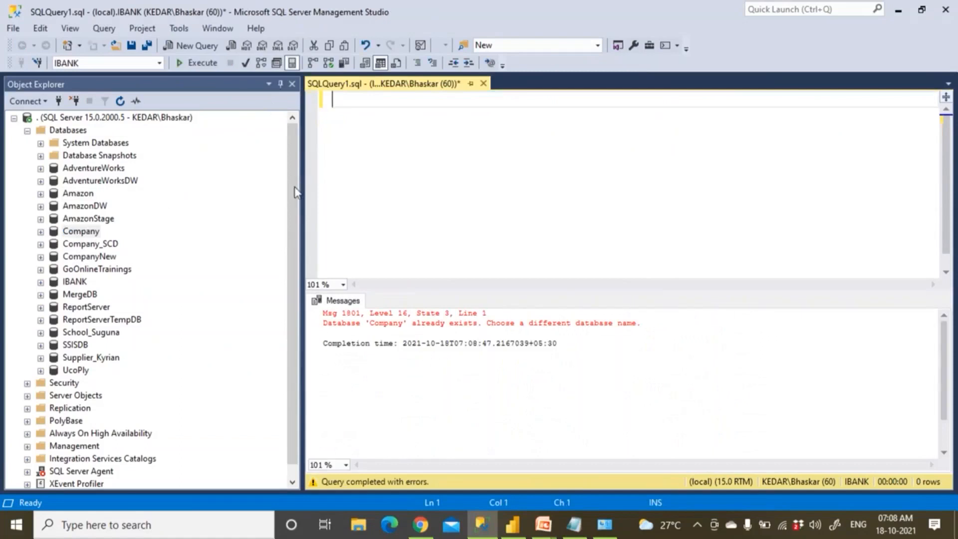
left_click(41, 231)
left_click(54, 256)
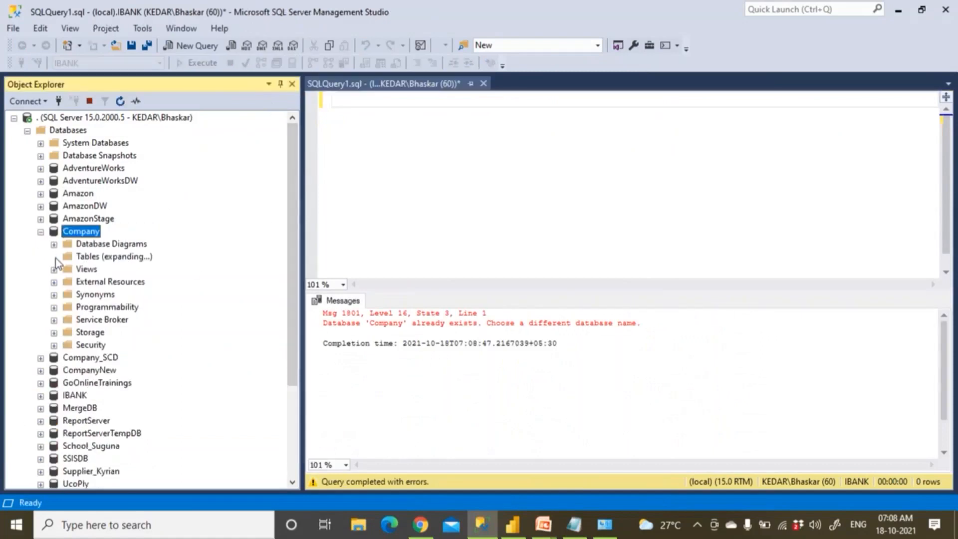
left_click_drag(125, 274, 391, 145)
left_click(325, 108)
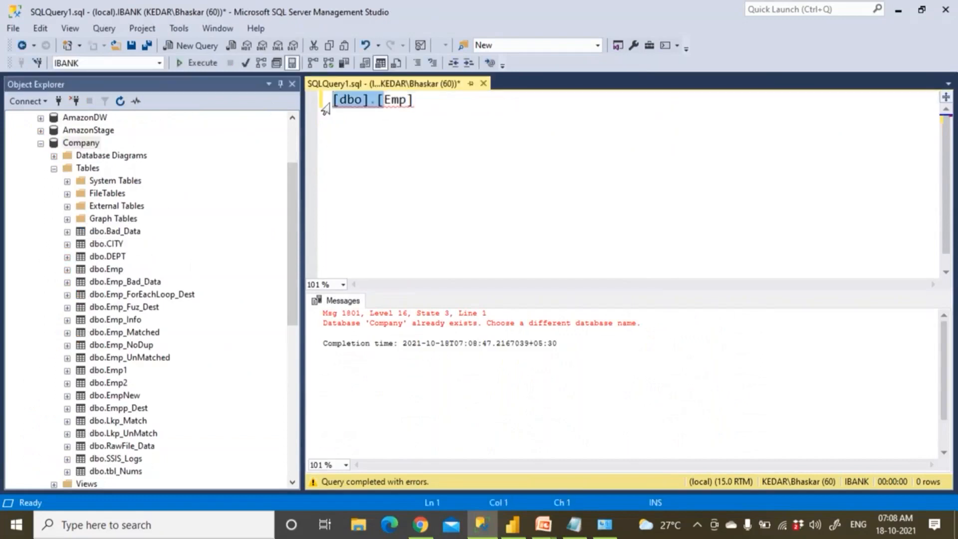
type("select")
type(" * from")
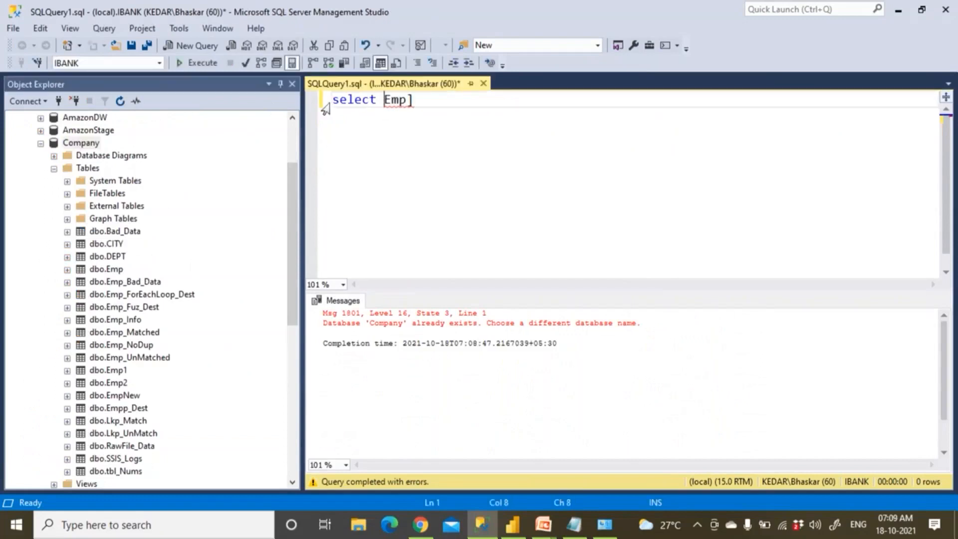
key("Right")
key("Right")
key("Right")
key("Right")
key("BackSpace")
key("F5")
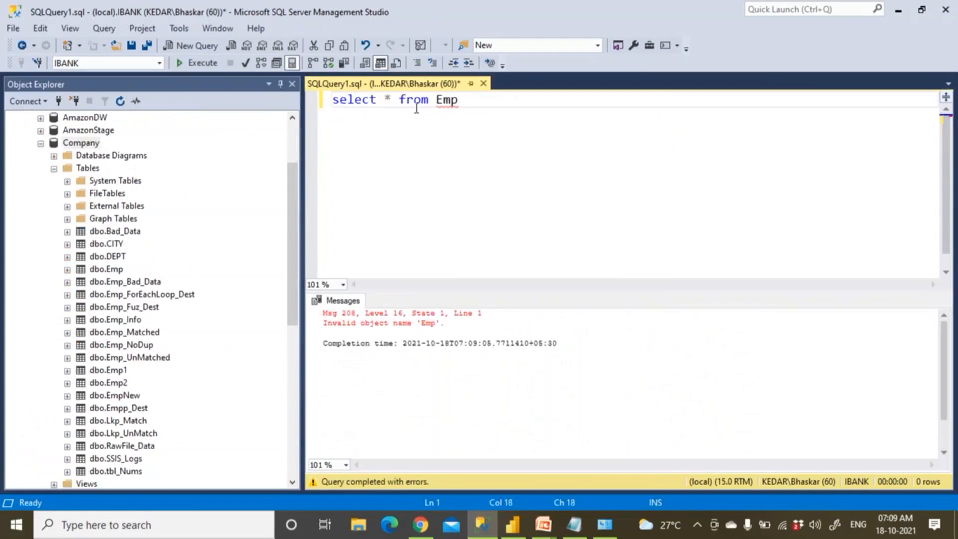
Add 'use Company' and 'go' above the select statement and run the script.
left_click(116, 268)
left_click(435, 146)
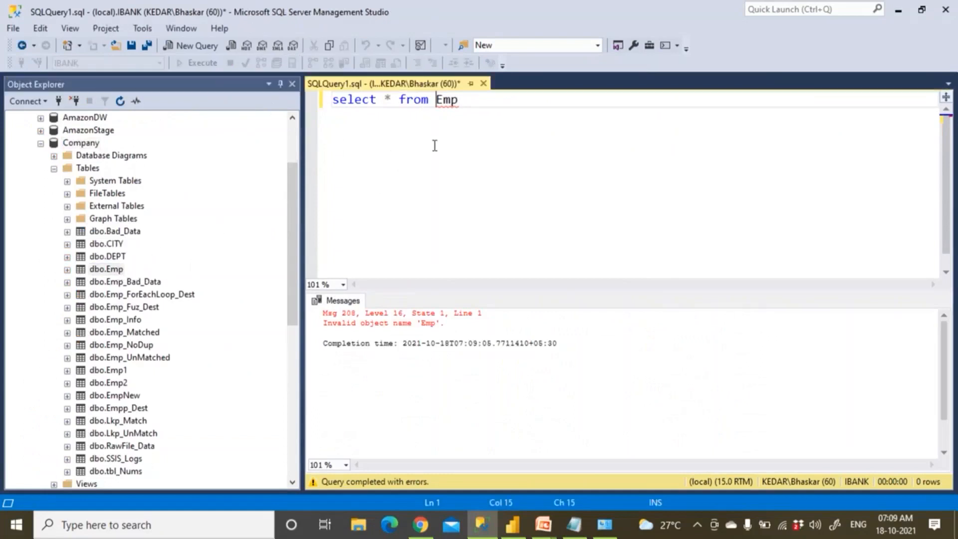
left_click(333, 106)
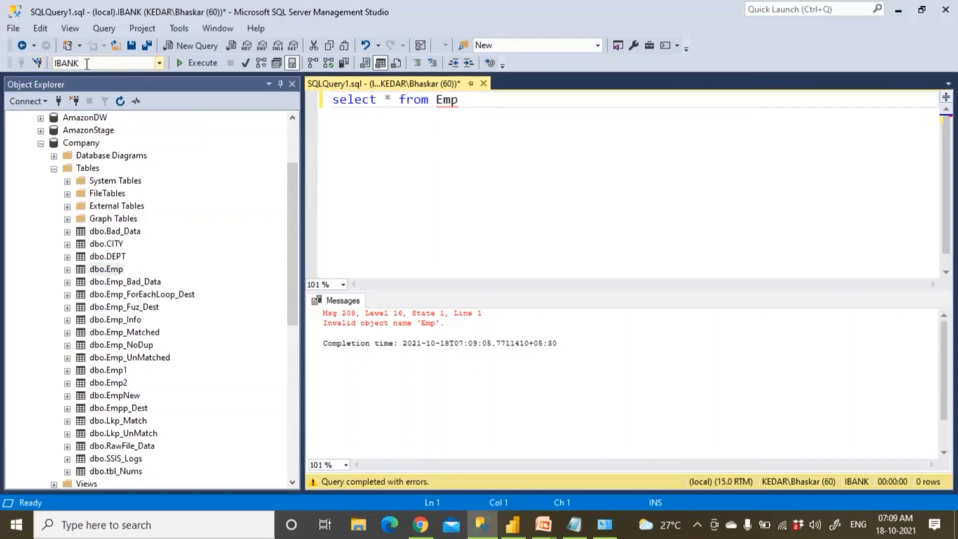
key("Return")
key("Return")
key("Up")
key("Up")
type("use Comp")
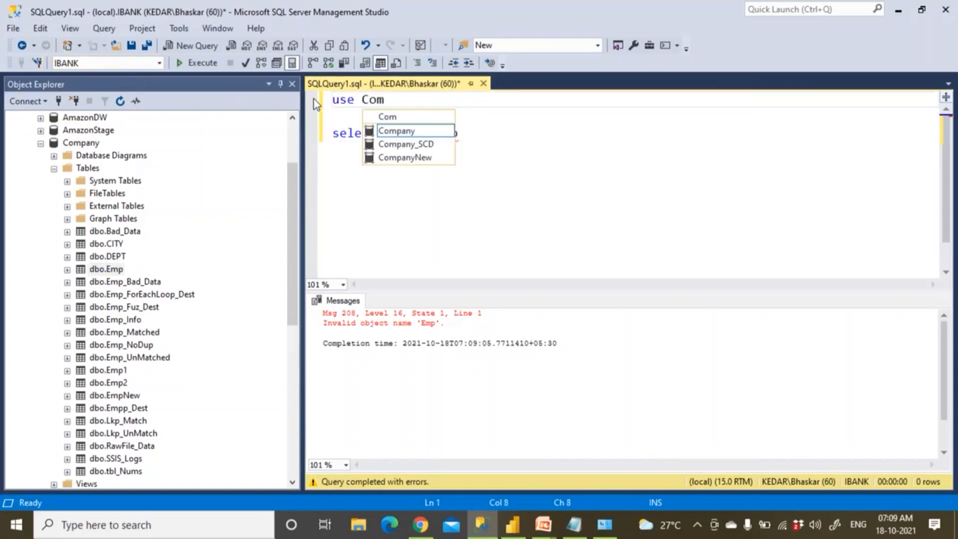
double_click(405, 132)
key("Return")
type("go")
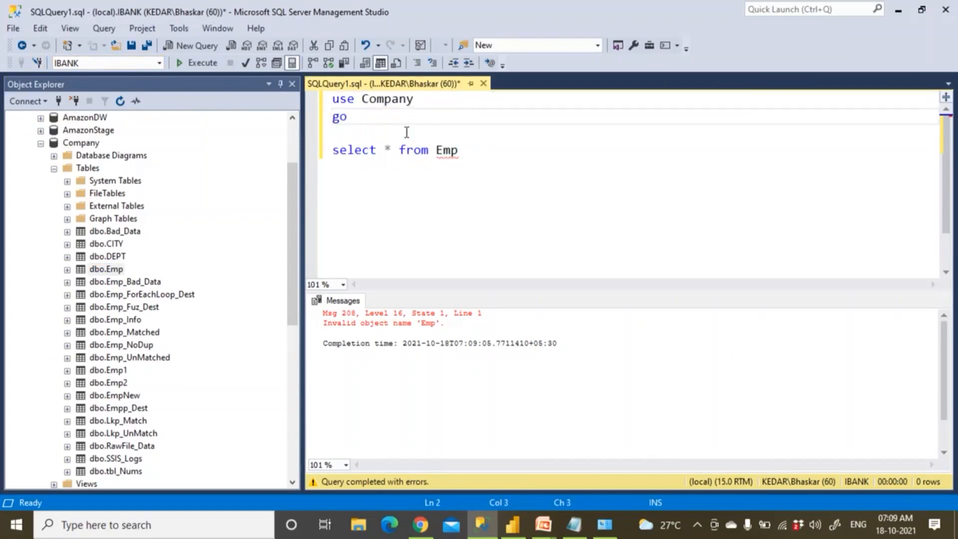
key("F5")
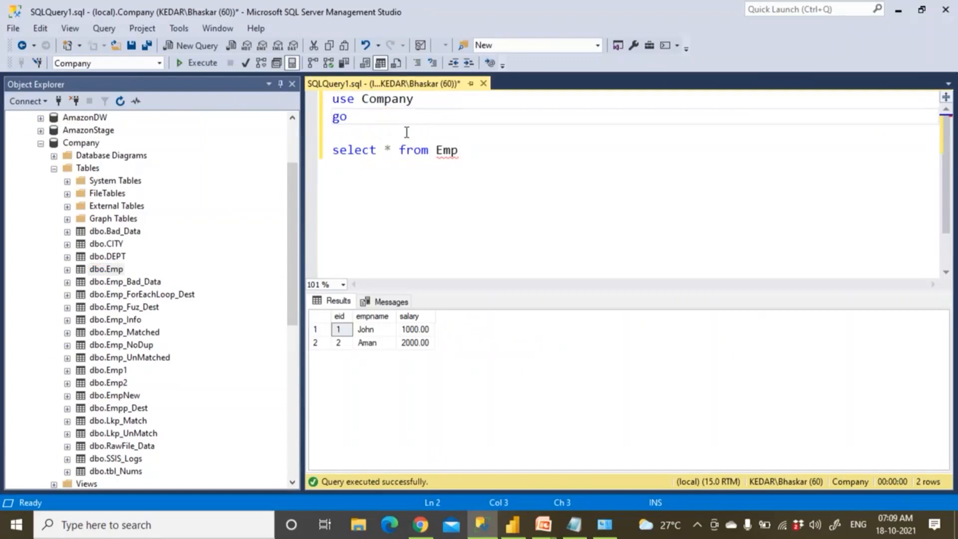
Add 'go' after the select and review the employee rows, salary 1000.00 first.
left_click_drag(350, 342, 428, 329)
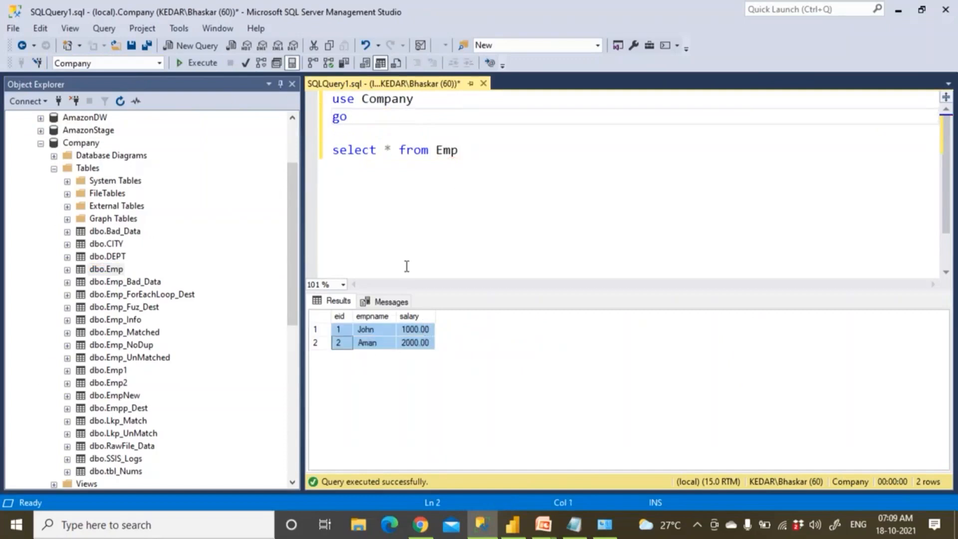
left_click(482, 152)
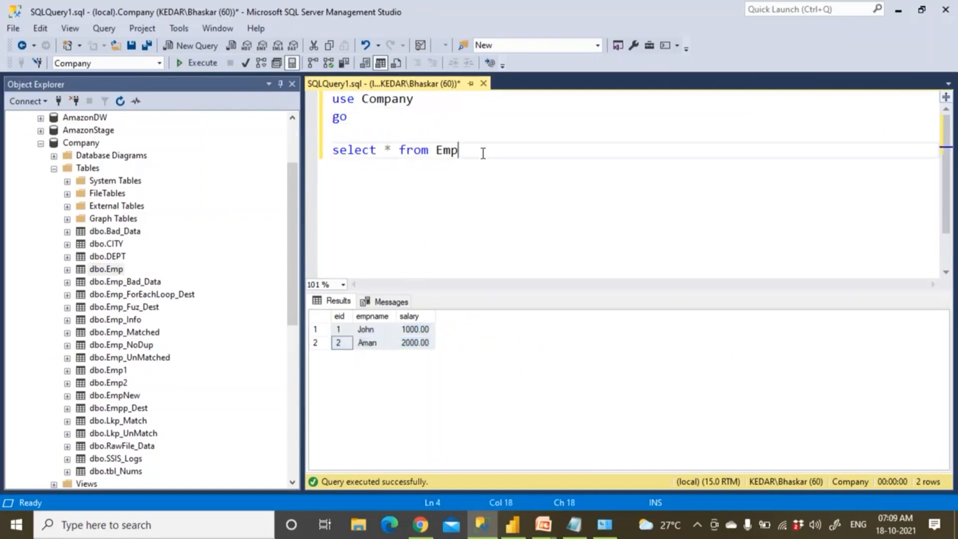
key("Return")
type("go")
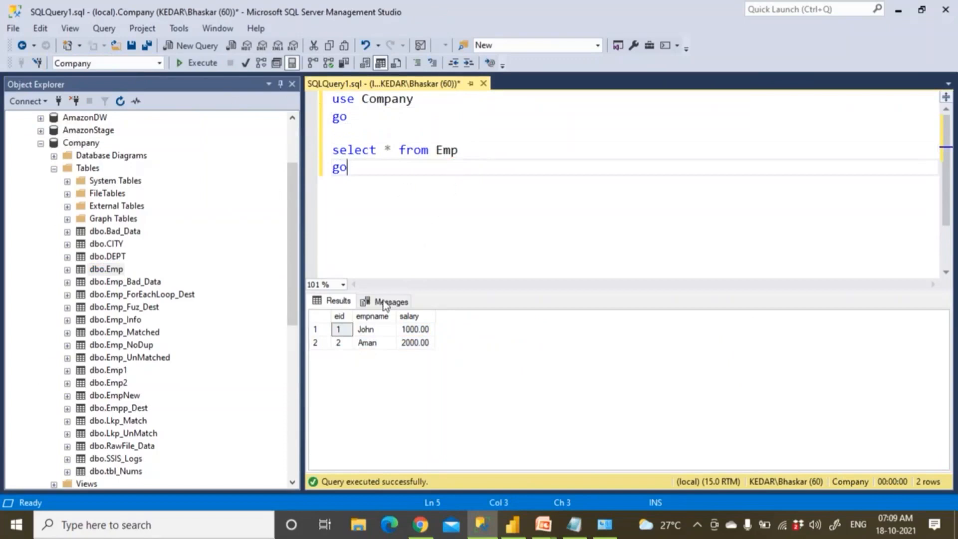
left_click(341, 323)
left_click(368, 329)
left_click(424, 329)
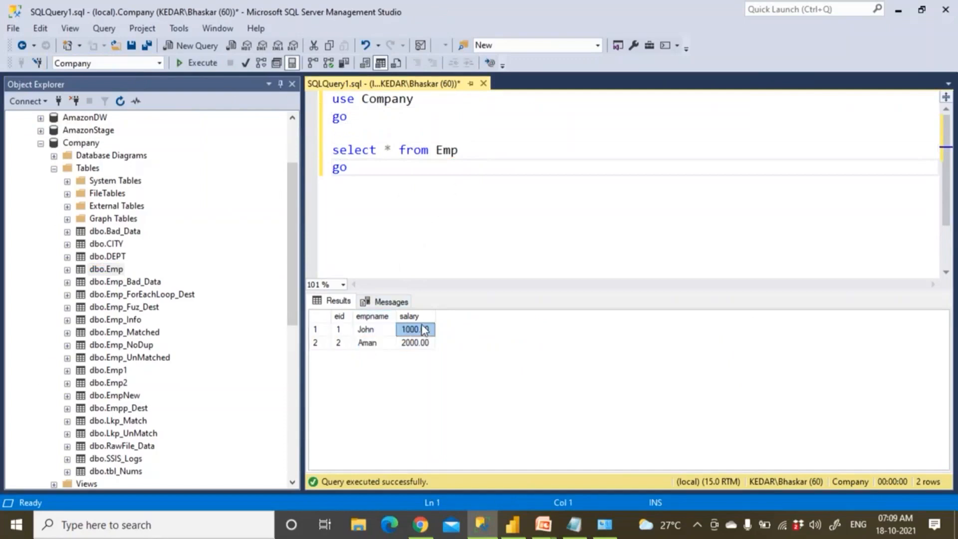
left_click_drag(370, 165, 332, 99)
left_click(400, 226)
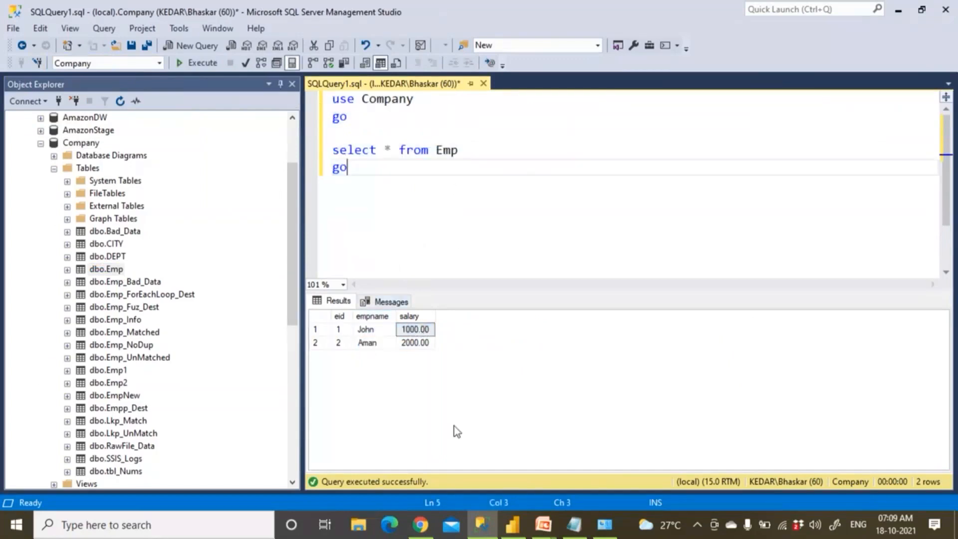
Back in Power BI Desktop's SQL Server dialog, choose DirectQuery connection mode.
left_click(482, 531)
left_click(285, 287)
left_click(283, 234)
left_click(283, 235)
Enter Company as the database, keep DirectQuery, and load the Emp table from Navigator.
type("c")
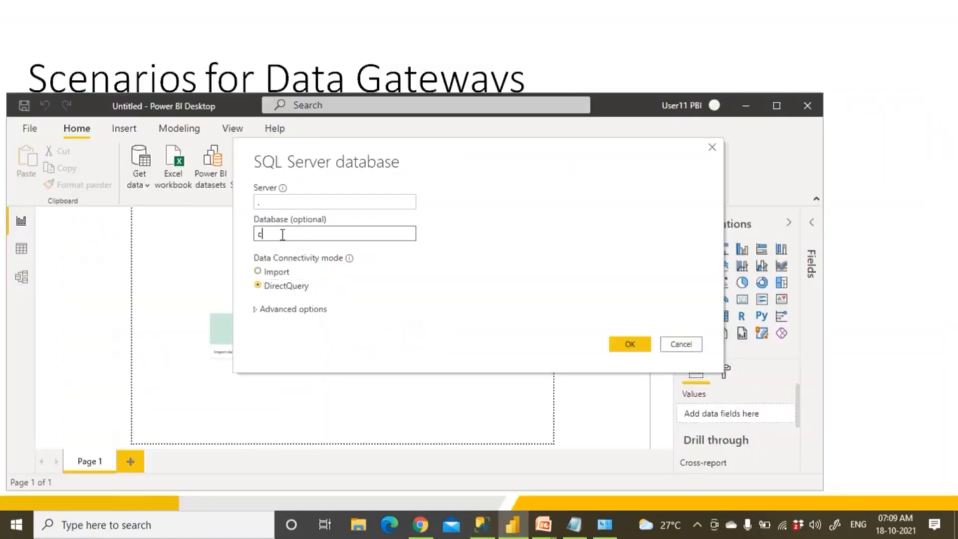
type("Company")
left_click(284, 288)
left_click(629, 350)
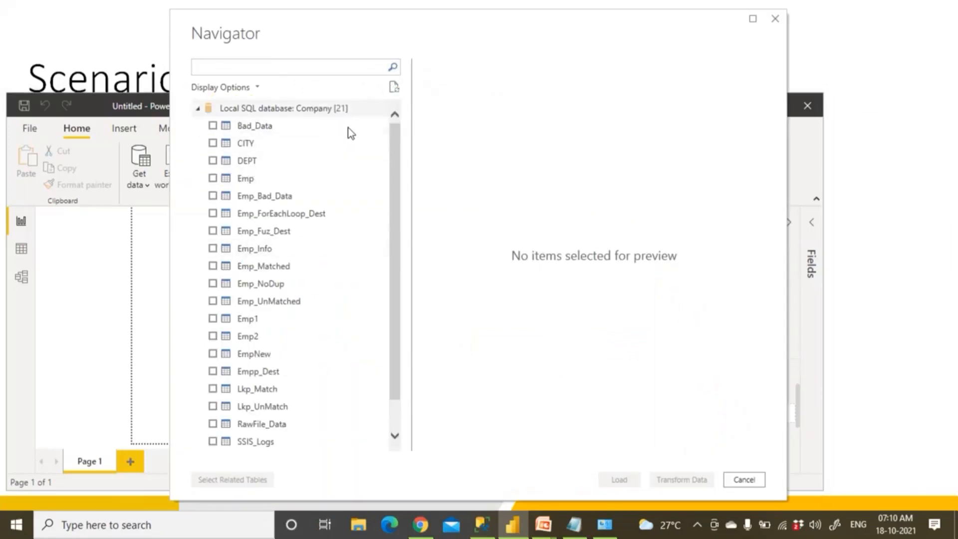
scroll(341, 232, "down", 1)
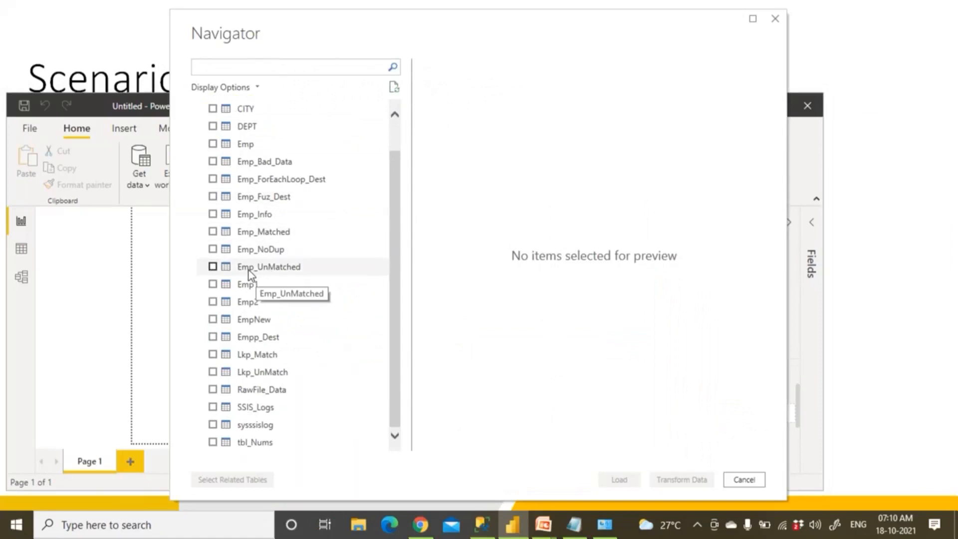
left_click(213, 143)
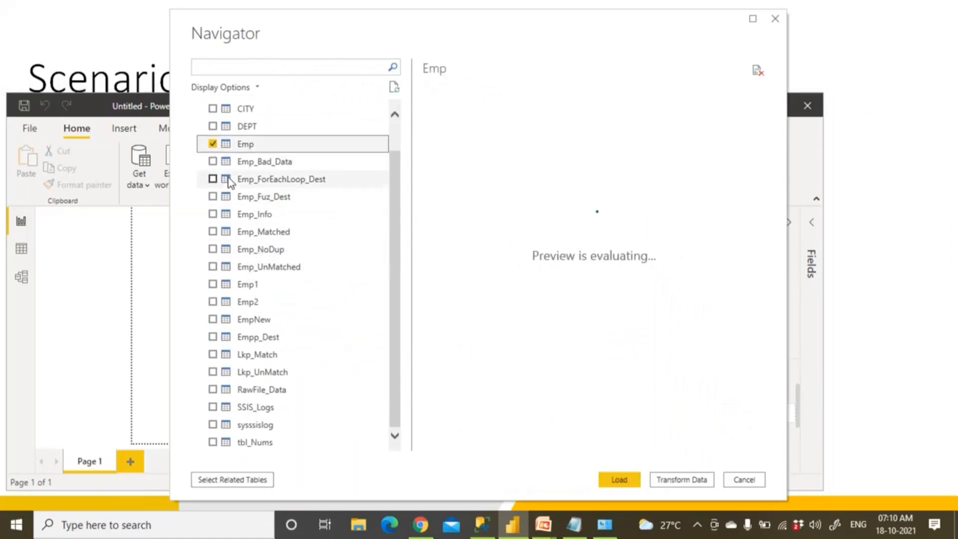
left_click(617, 479)
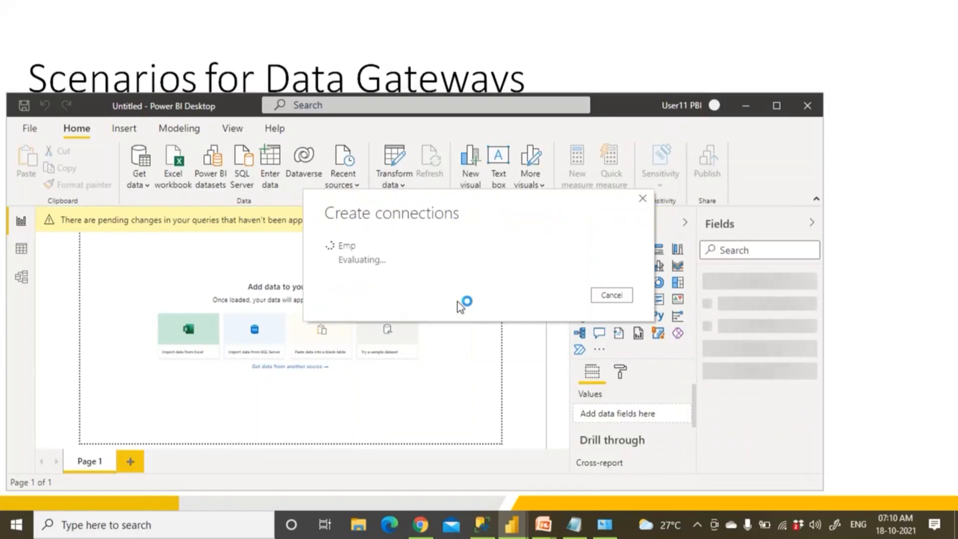
left_click(480, 526)
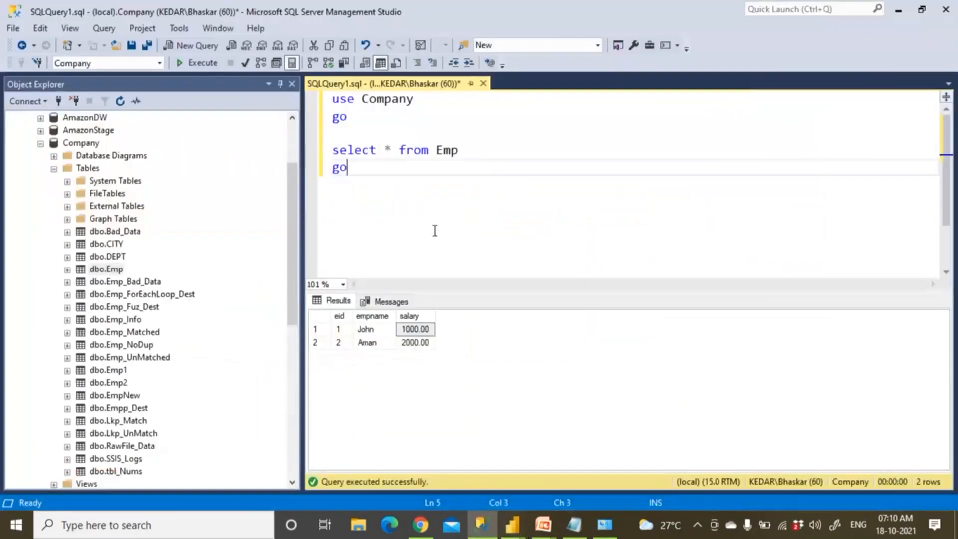
left_click(369, 316)
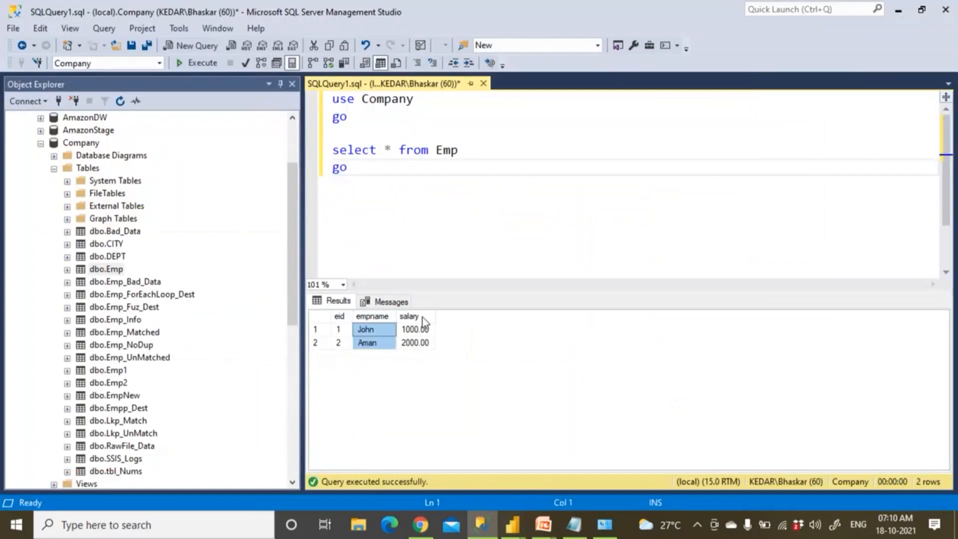
left_click(422, 316)
left_click(488, 152)
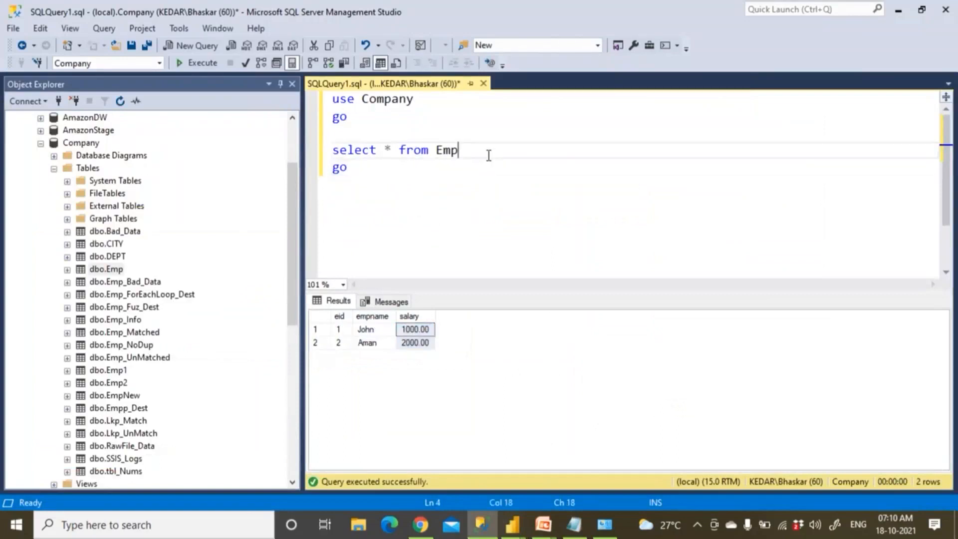
left_click(469, 532)
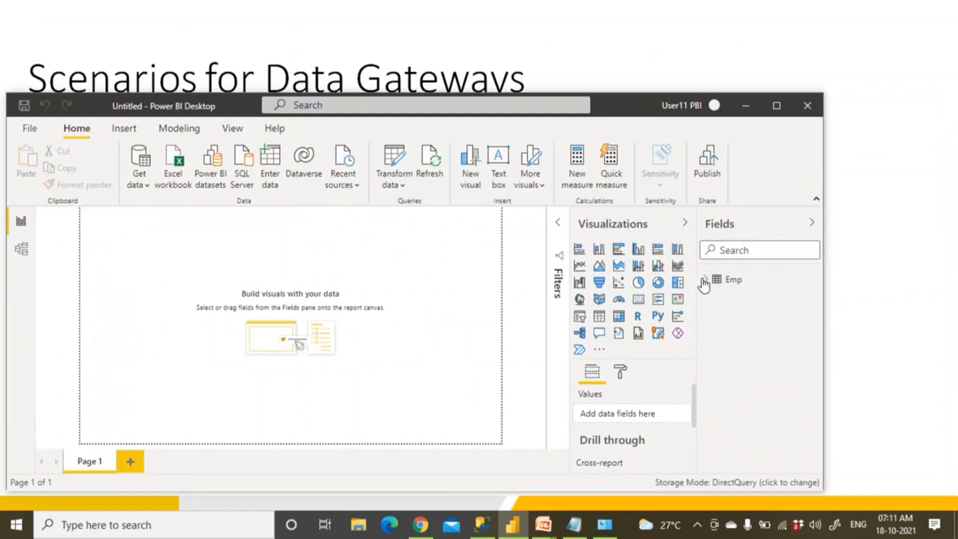
Add a card showing total Emp salary and move it to the page's top-left.
left_click(704, 280)
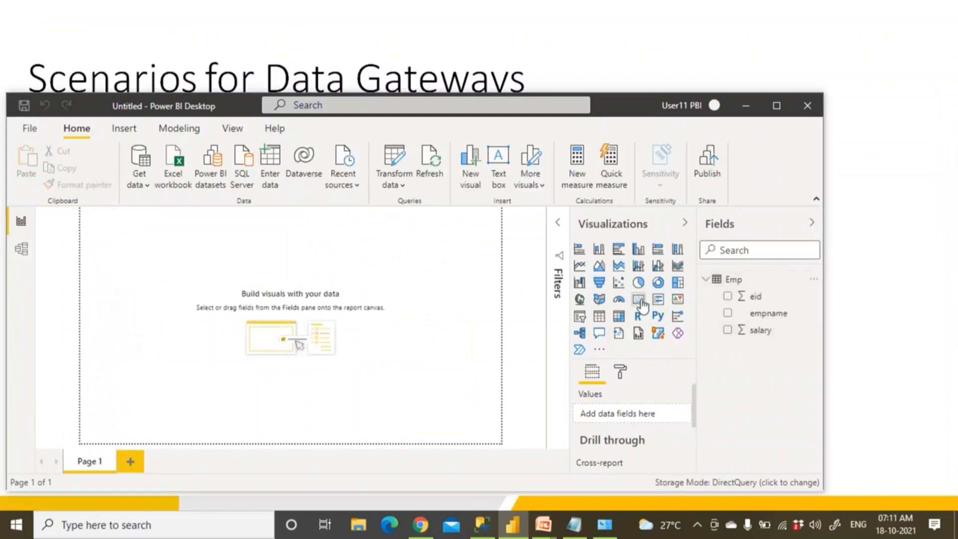
left_click(640, 299)
left_click_drag(110, 279, 325, 347)
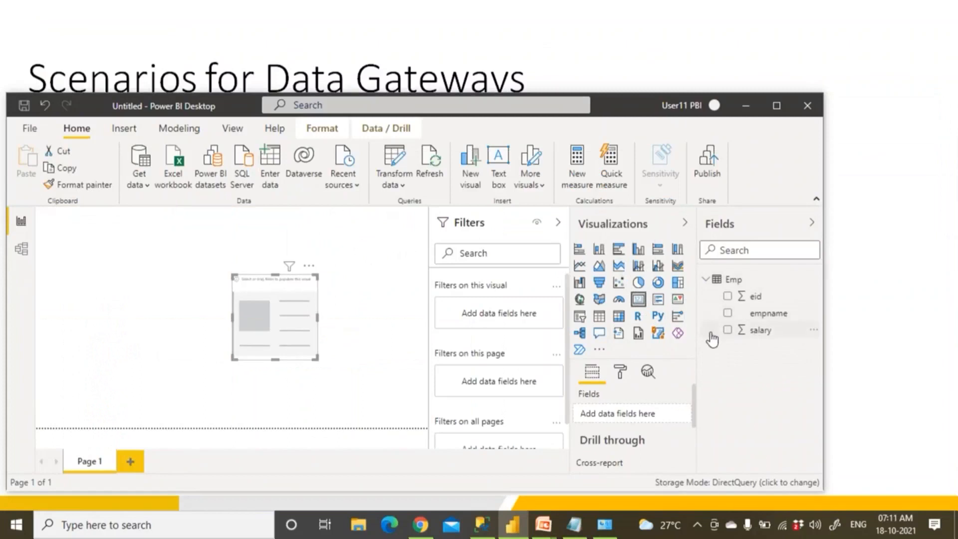
left_click_drag(711, 339, 298, 328)
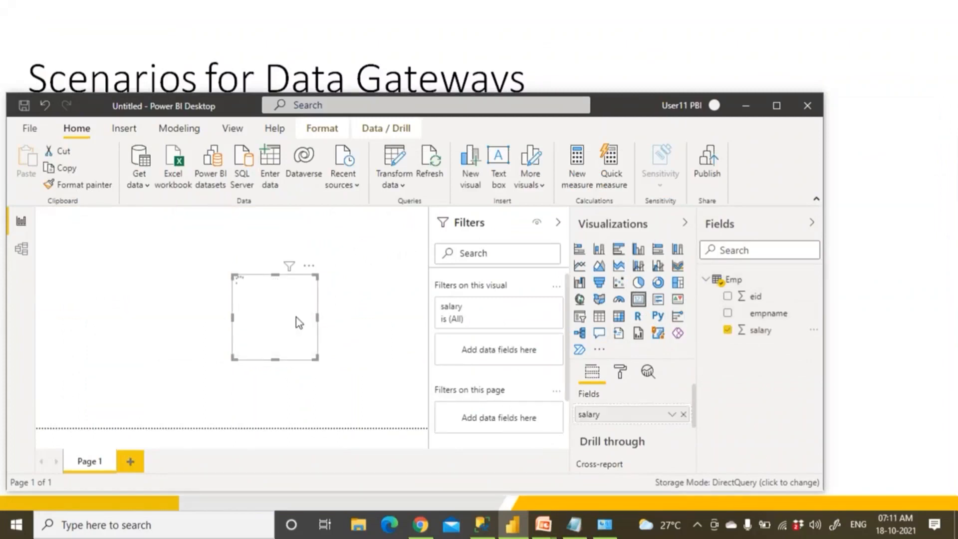
left_click_drag(285, 319, 129, 277)
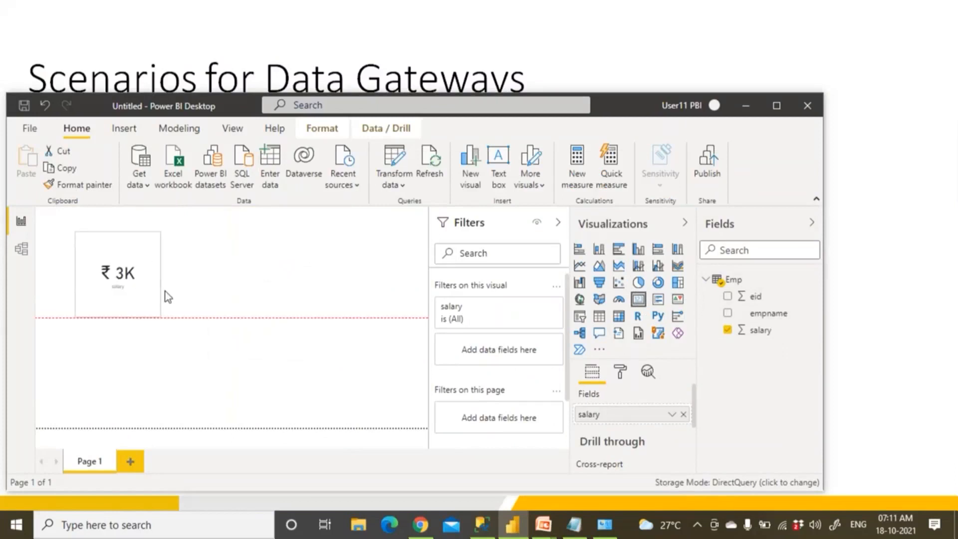
Maximize the window, collapse the filters pane, and turn on the card's border.
left_click(621, 375)
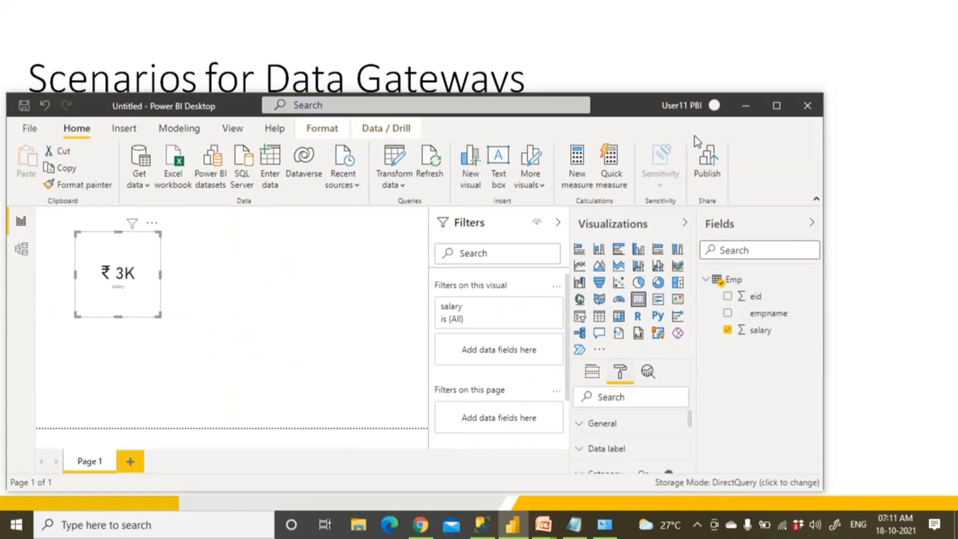
left_click(775, 106)
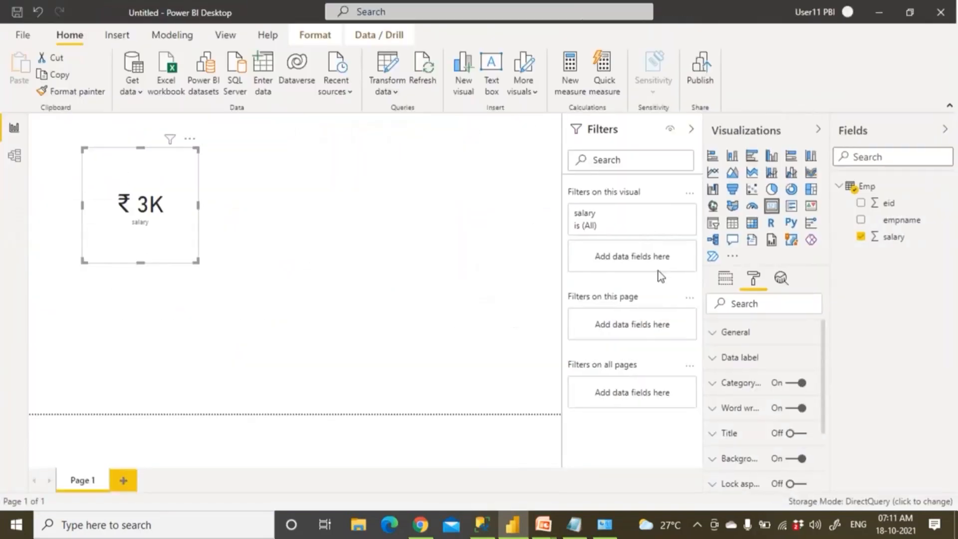
left_click(691, 130)
scroll(775, 332, "down", 3)
left_click(802, 411)
Shrink the salary card and nudge it slightly left and down.
left_click(464, 338)
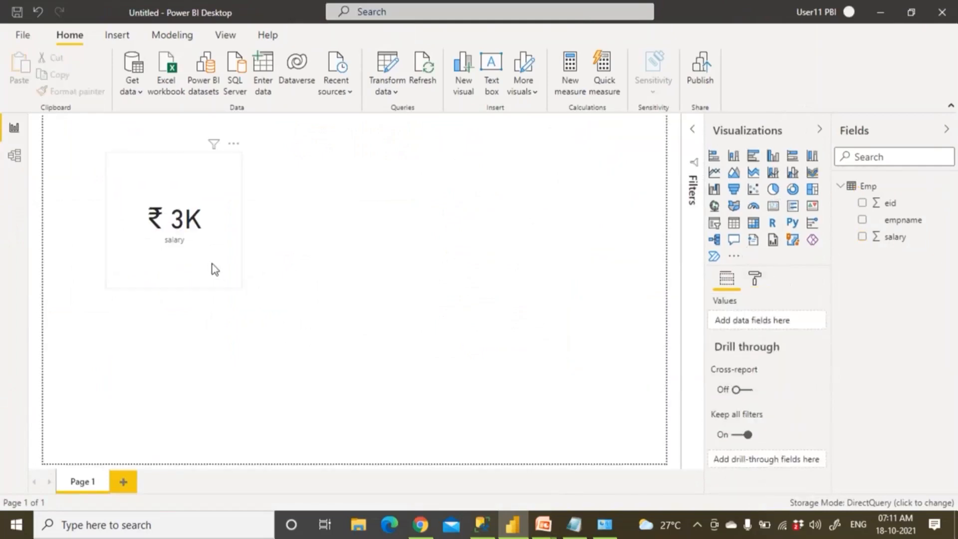
left_click(224, 274)
left_click_drag(238, 287, 219, 254)
left_click_drag(214, 212, 203, 224)
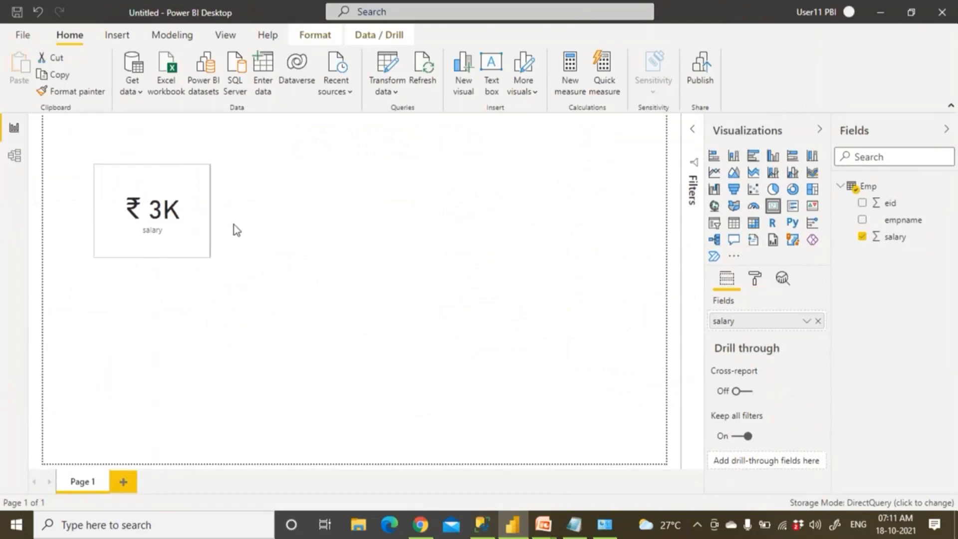
left_click(506, 253)
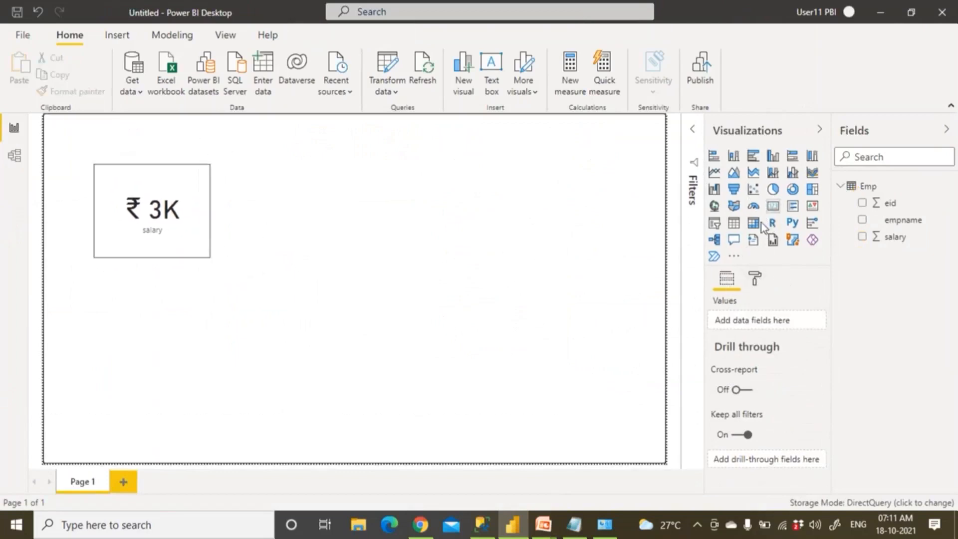
Add a table beside the card with eid (Don't summarize), empname and salary.
left_click(733, 222)
left_click_drag(191, 337, 394, 222)
left_click_drag(412, 257, 542, 390)
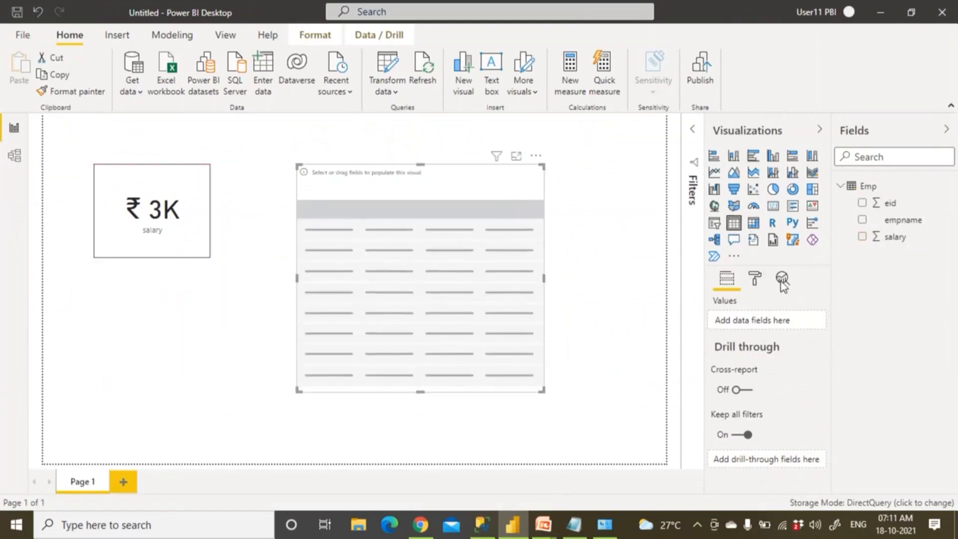
left_click(861, 203)
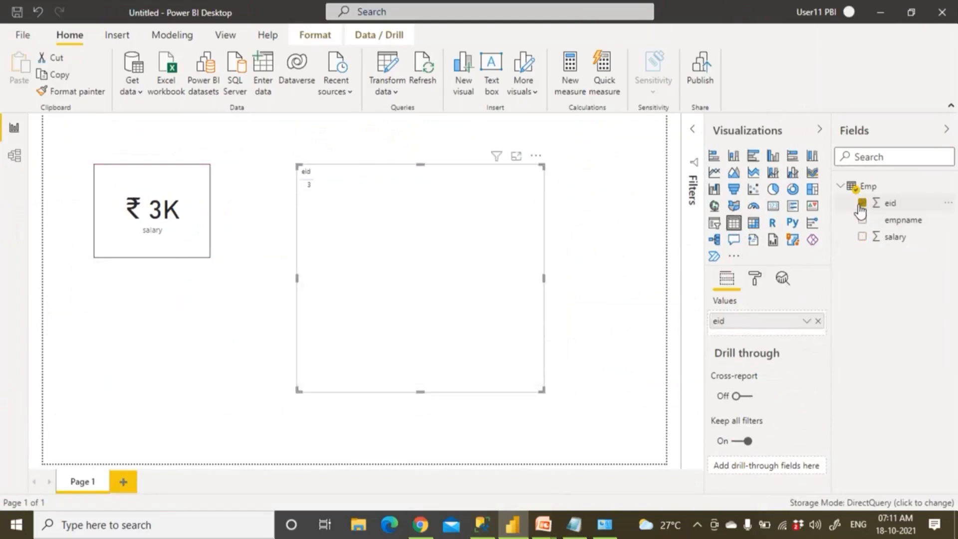
left_click(806, 320)
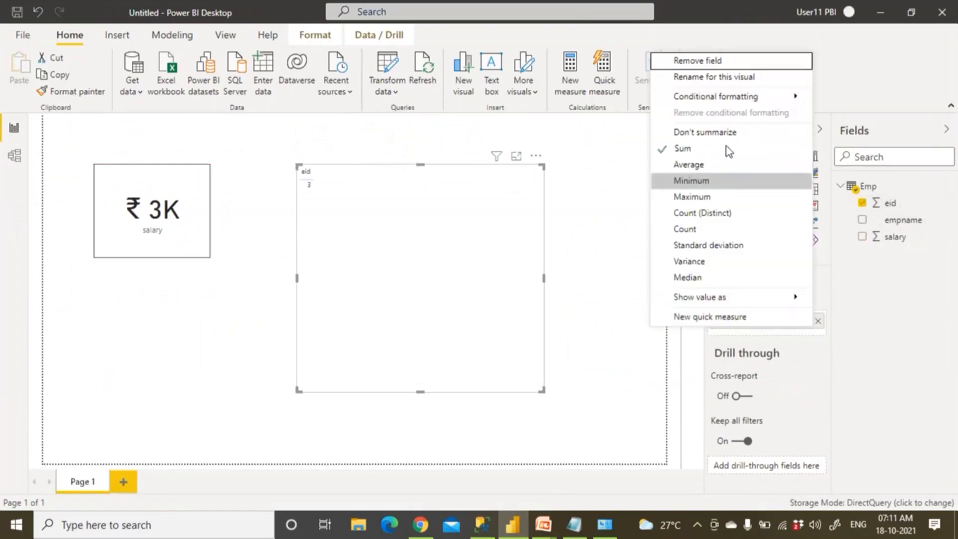
left_click(705, 132)
left_click(862, 220)
left_click(862, 237)
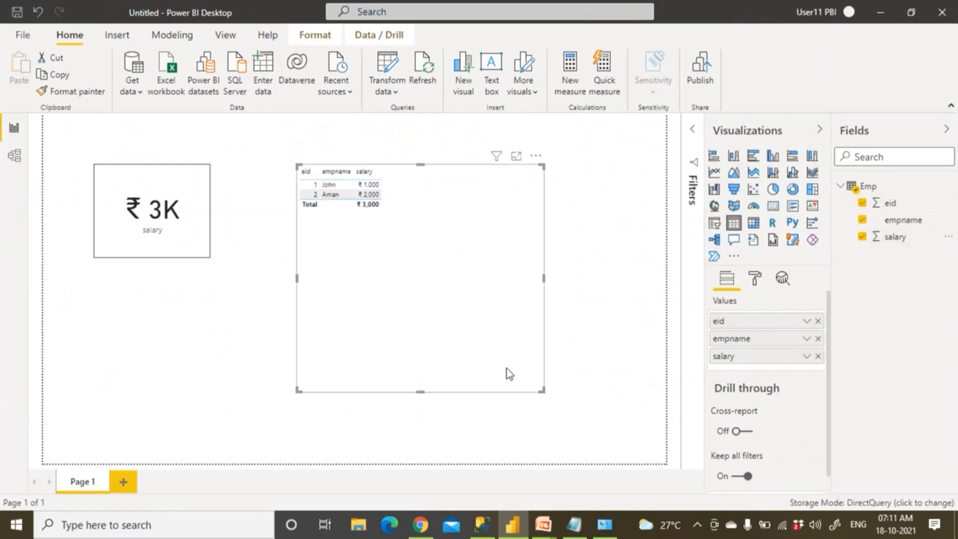
left_click(546, 392)
left_click(540, 385)
left_click_drag(543, 391, 470, 220)
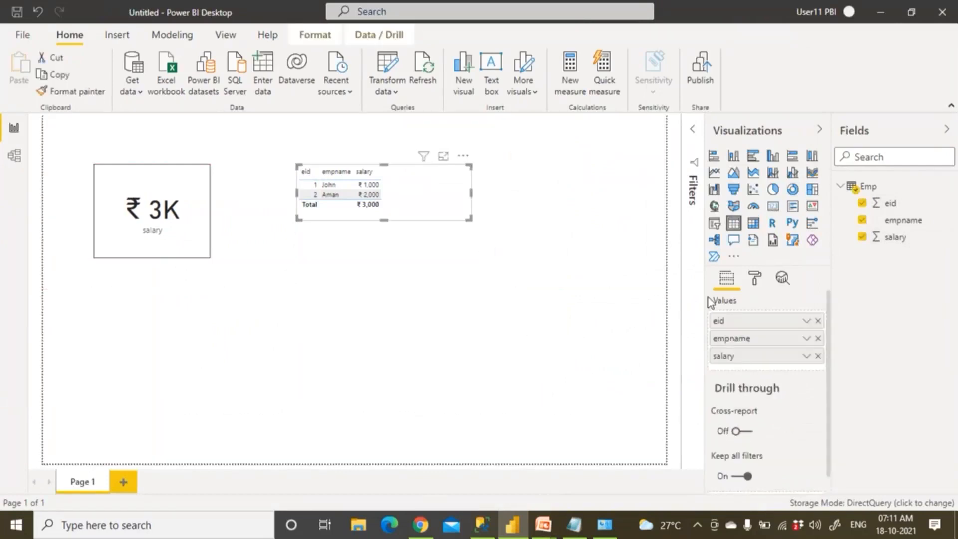
Set the table style to Flashy rows, after briefly trying Sparse.
left_click(756, 283)
left_click(729, 366)
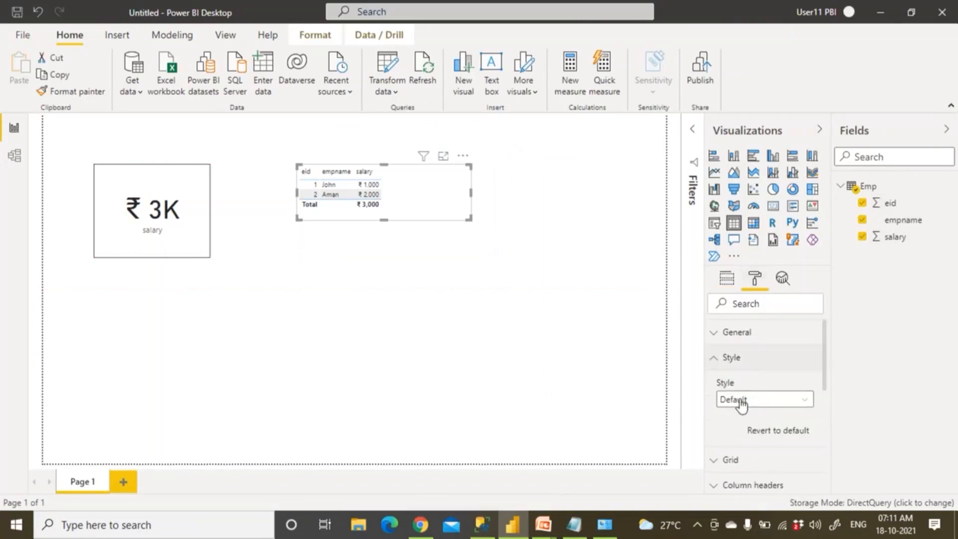
left_click(740, 400)
left_click(736, 368)
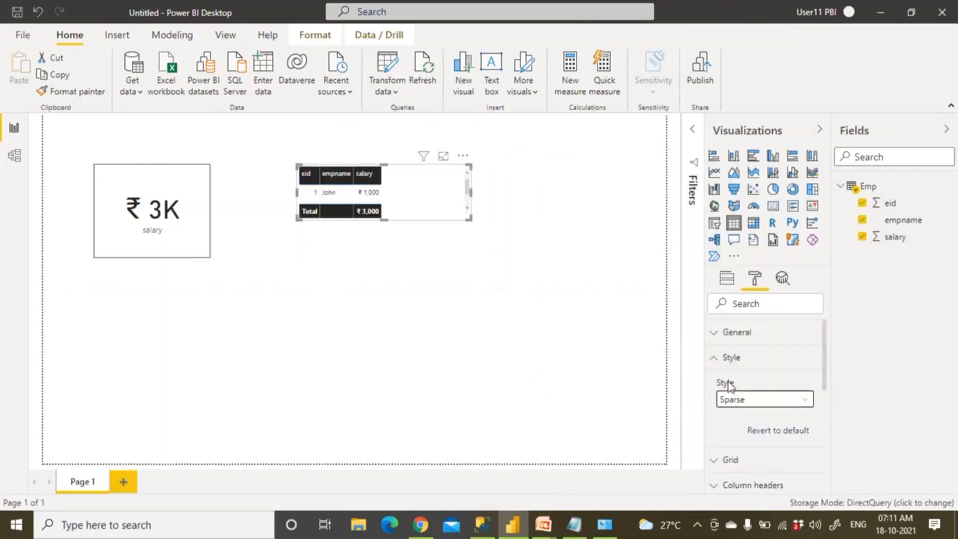
left_click(718, 358)
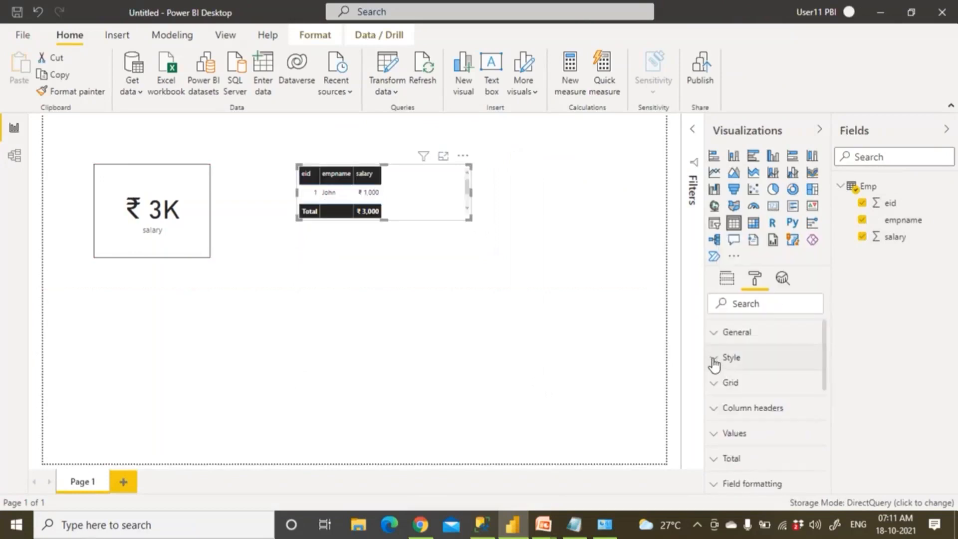
left_click(730, 383)
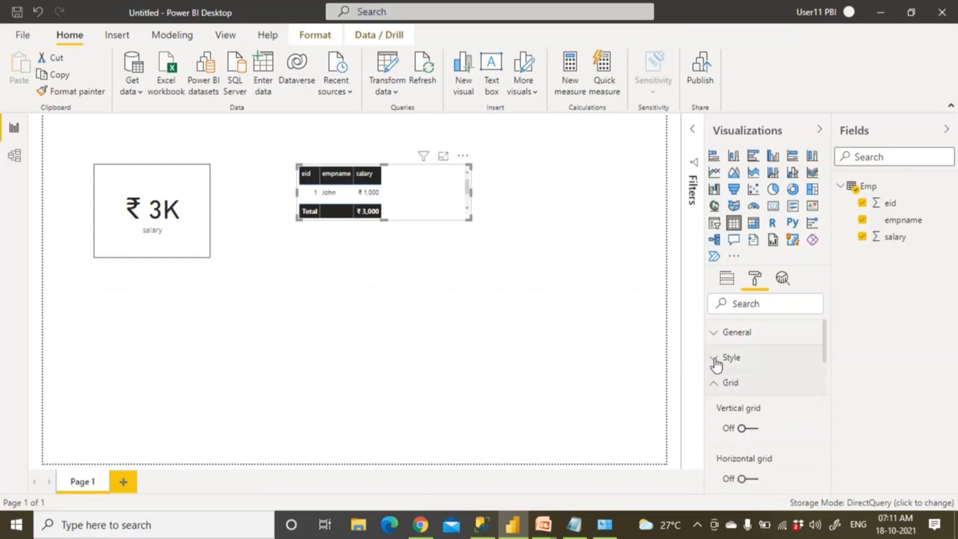
left_click(715, 360)
left_click(741, 399)
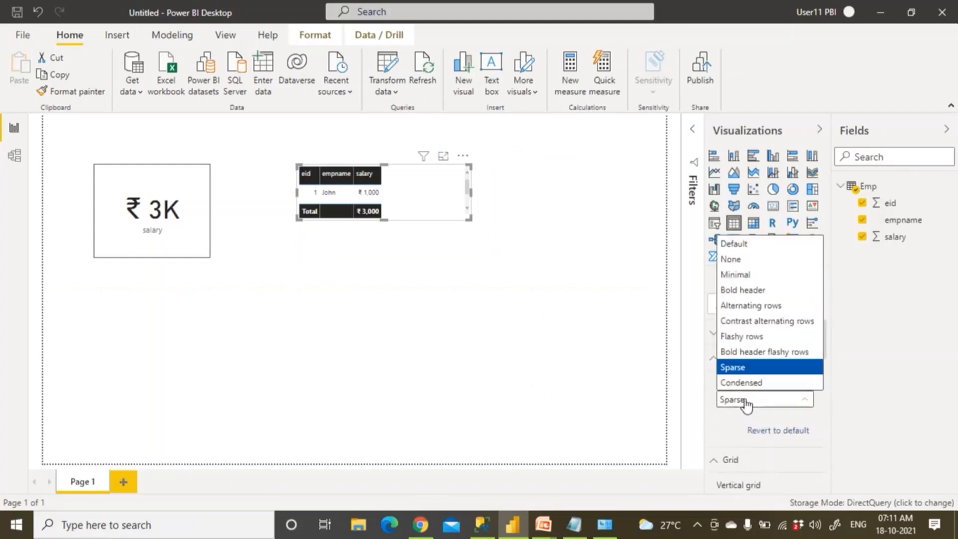
left_click(739, 336)
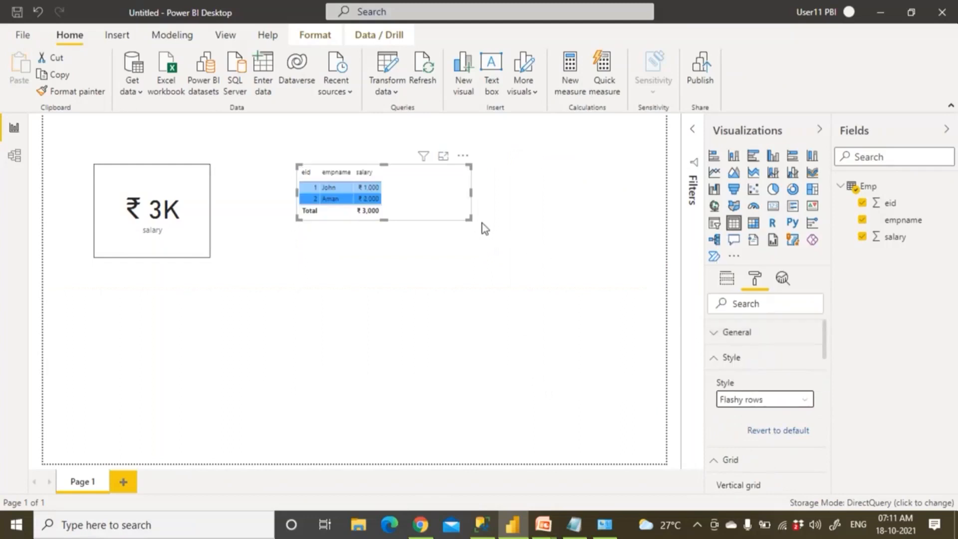
left_click_drag(468, 218, 504, 250)
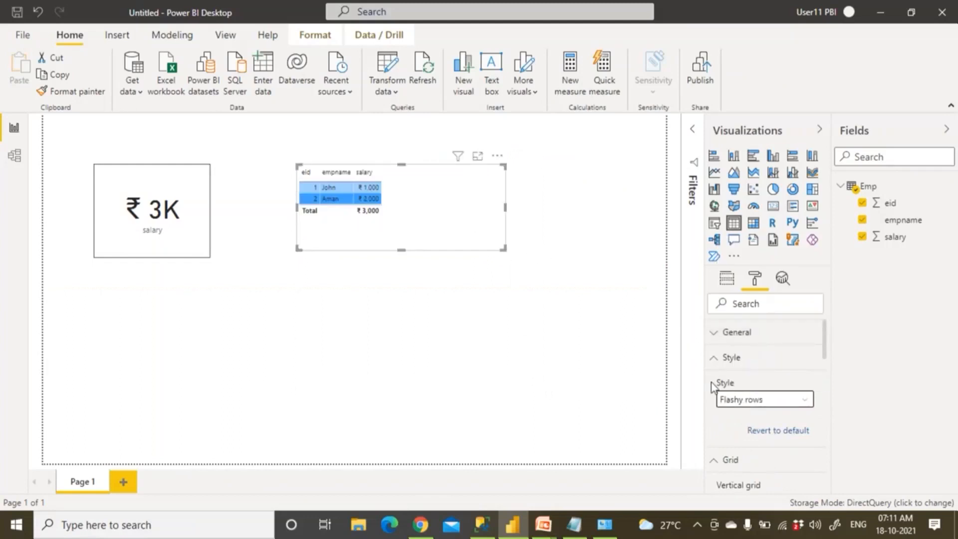
left_click(714, 363)
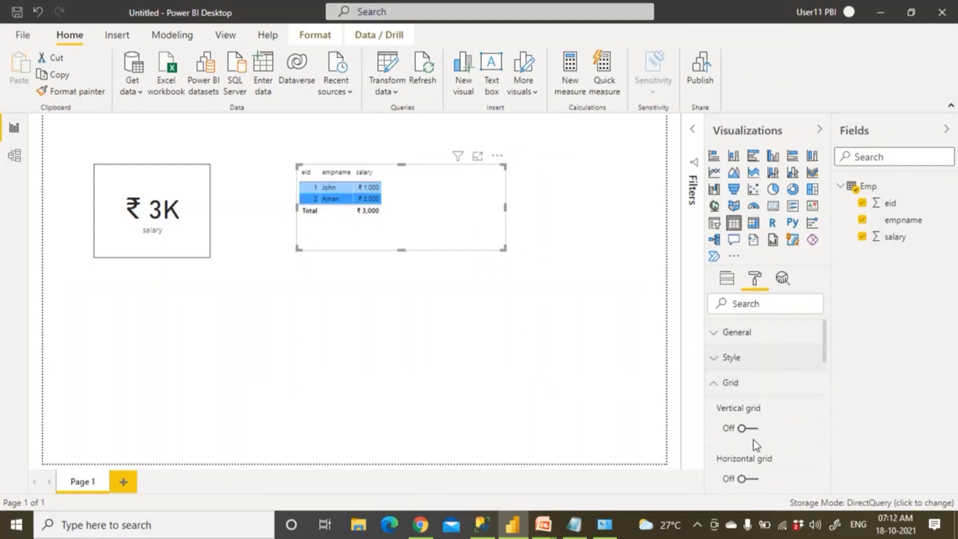
Set the table's text size to 20 and enlarge it so both rows show.
scroll(753, 439, "down", 3)
left_click(740, 447)
type("25")
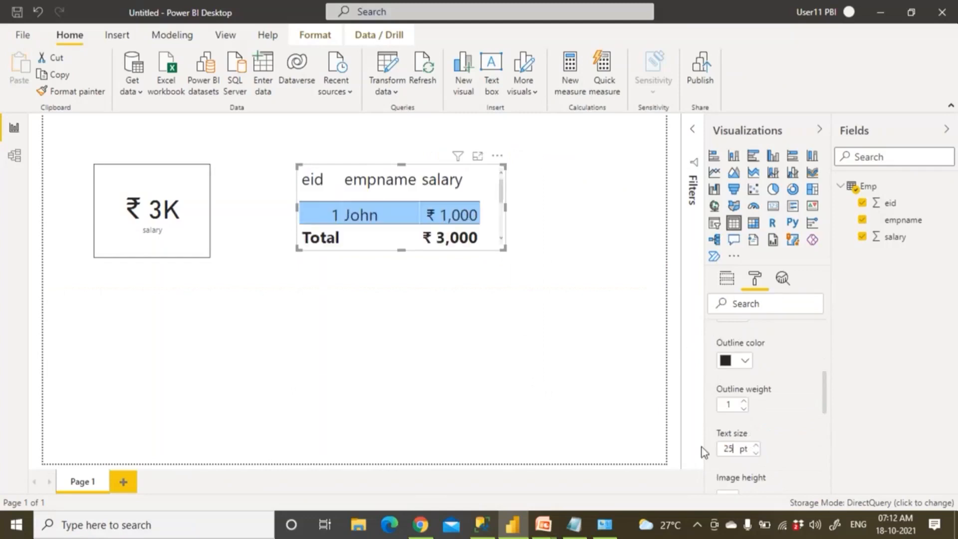
key("BackSpace")
type("0")
left_click_drag(505, 247, 543, 295)
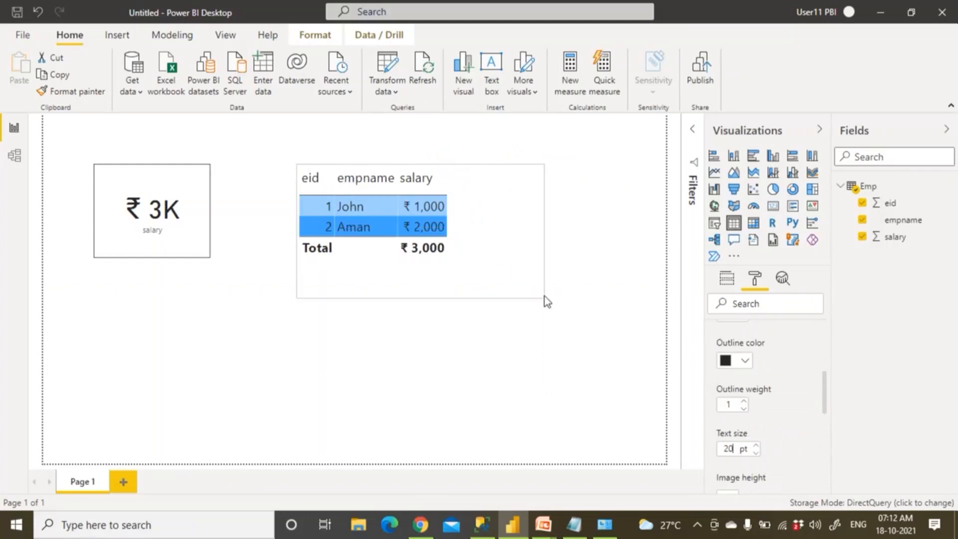
left_click(530, 339)
left_click(753, 279)
Turn on a border around the table.
scroll(786, 394, "down", 1)
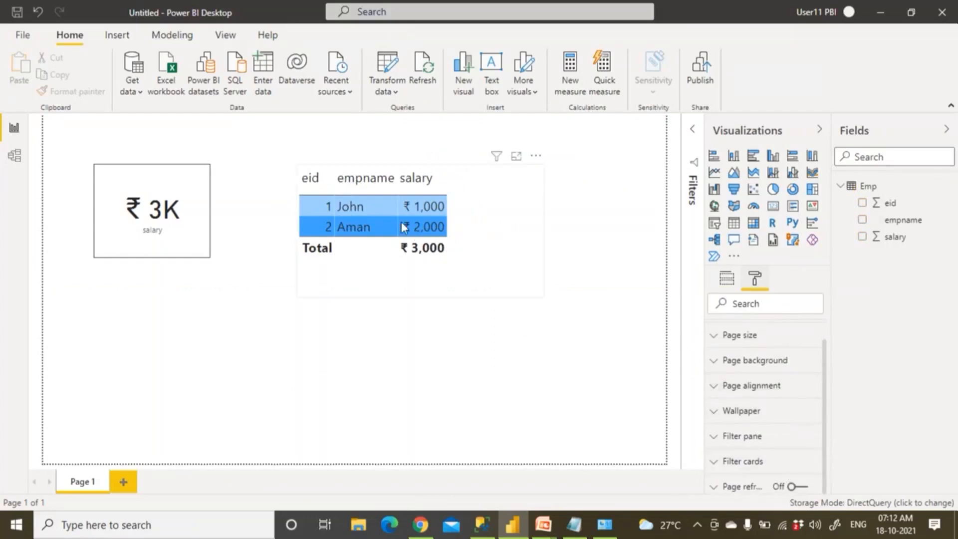
left_click(424, 228)
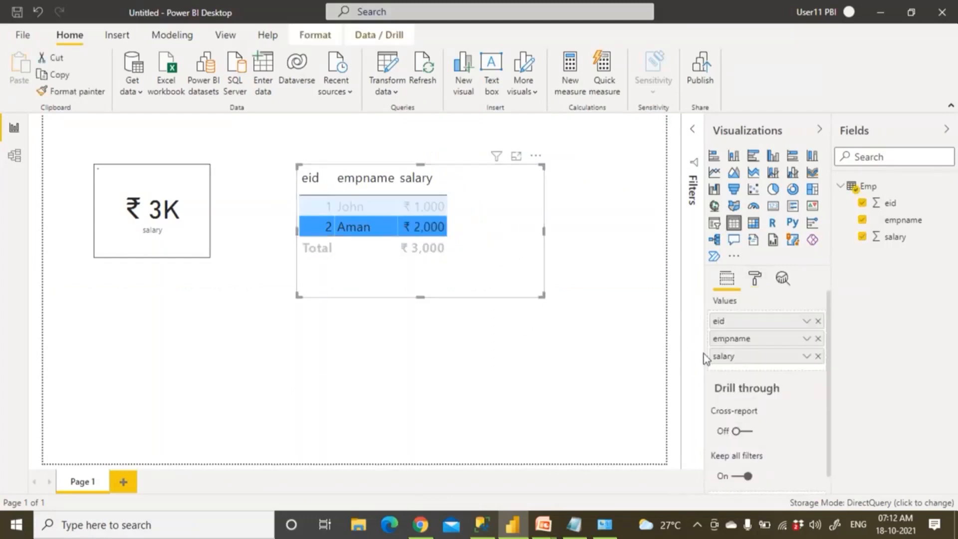
left_click(755, 278)
scroll(778, 368, "down", 5)
left_click(801, 410)
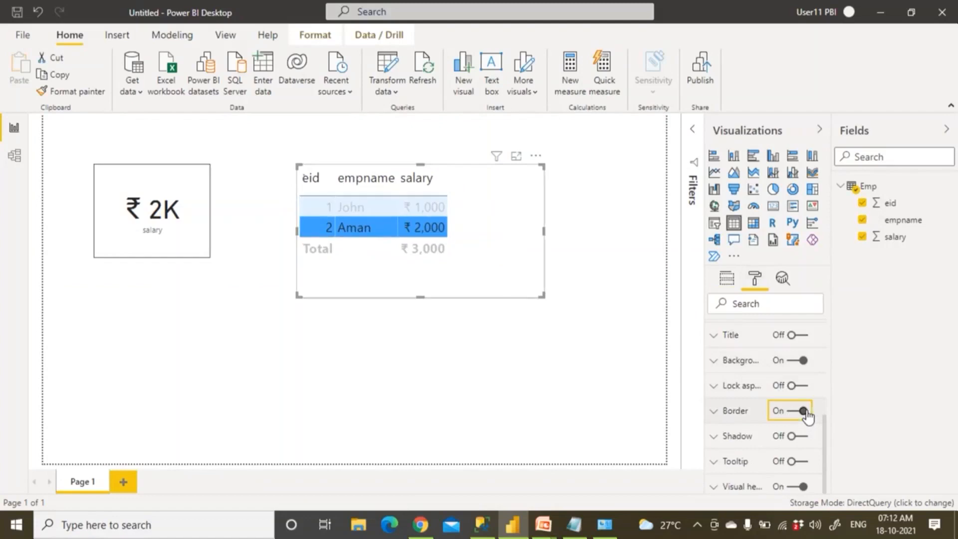
left_click(376, 302)
Save the report as SQL_DirectQuery_CompanyDB_Oct18th2021 in the 07 PBI Gateways folder.
left_click(17, 14)
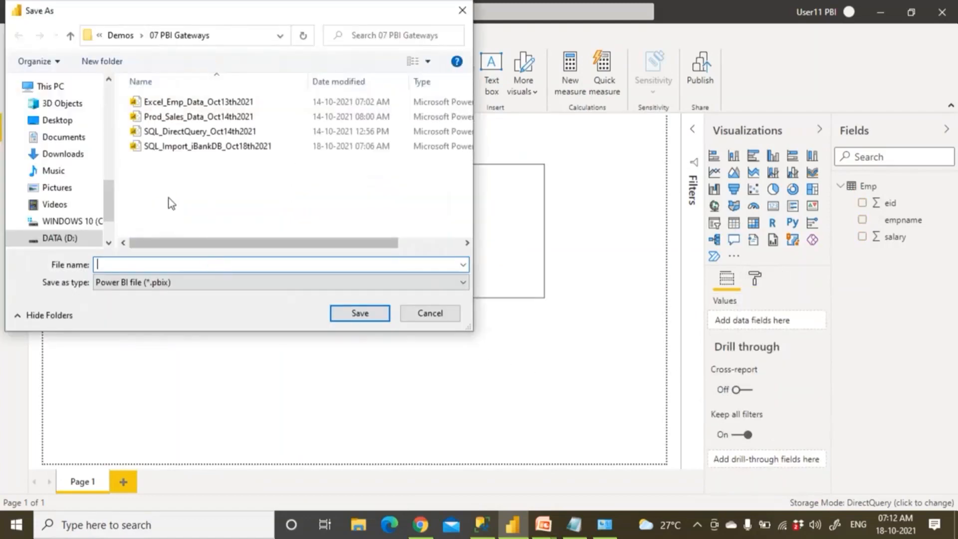
left_click(174, 151)
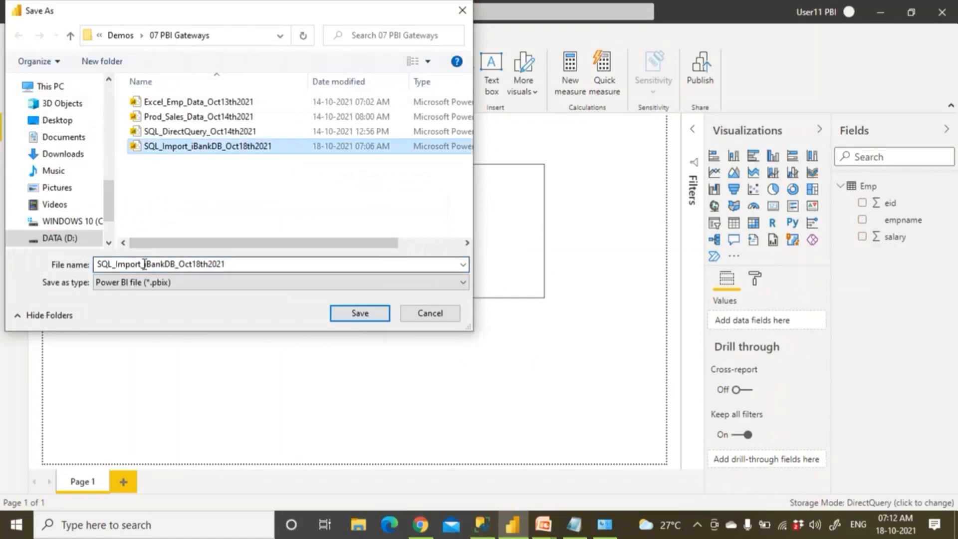
double_click(203, 264)
key("Home")
key("Right")
key("Right")
key("Right")
key("Right")
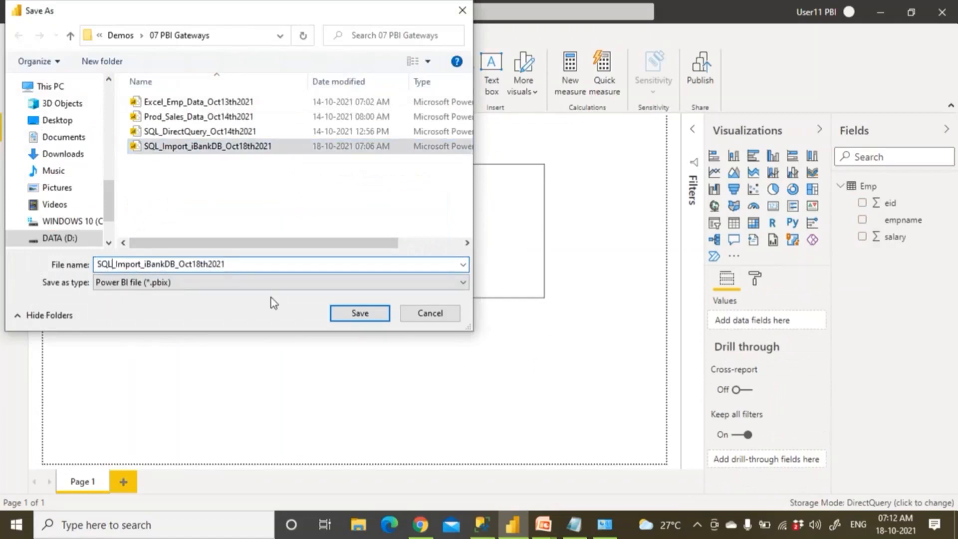
key("shift+Right")
key("shift+Right")
key("shift+Right")
key("shift+Right")
key("shift+Right")
key("shift+Right")
type("Direc")
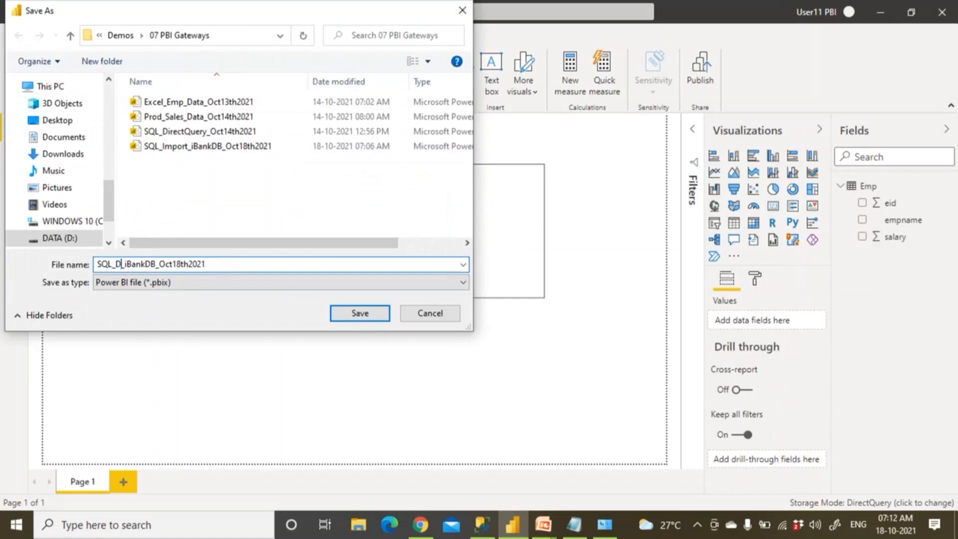
type("t")
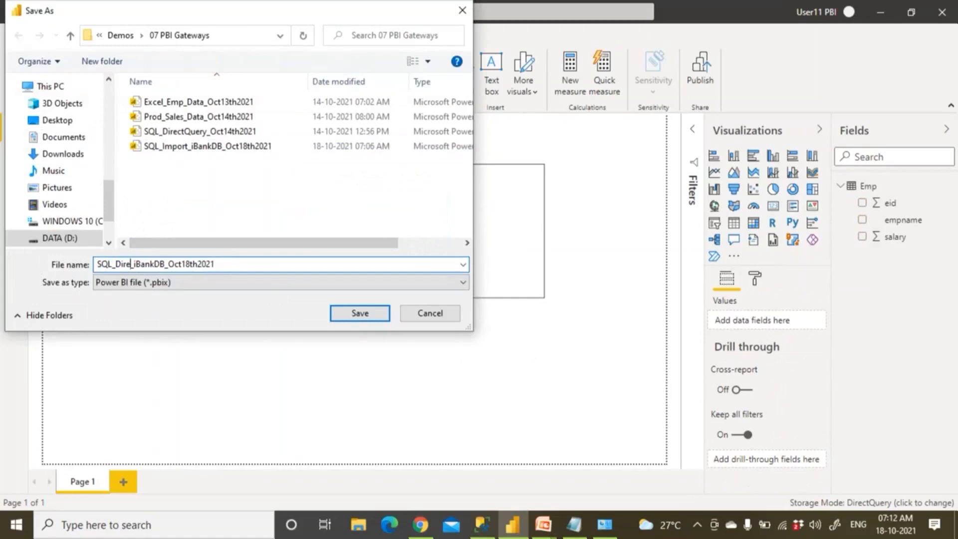
type("Query")
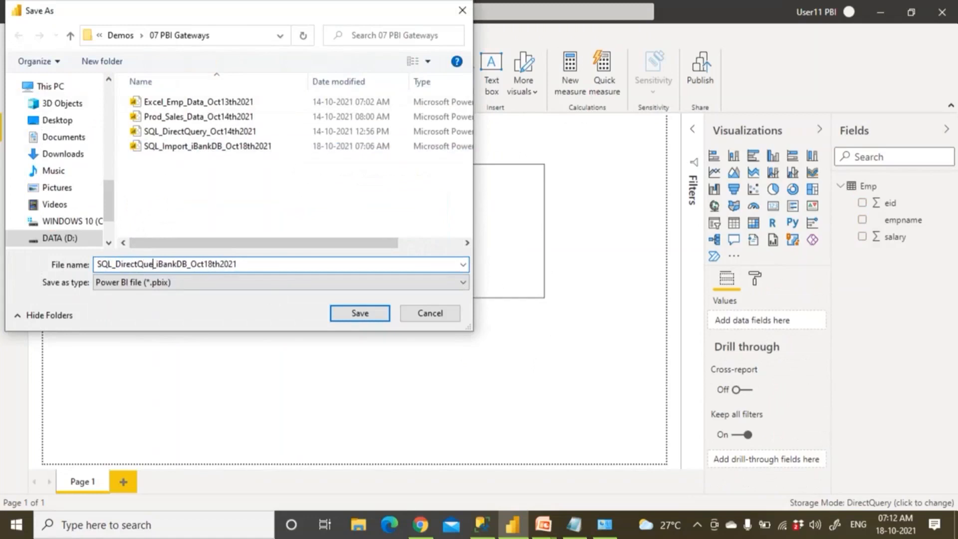
left_click_drag(163, 263, 185, 263)
type("Company")
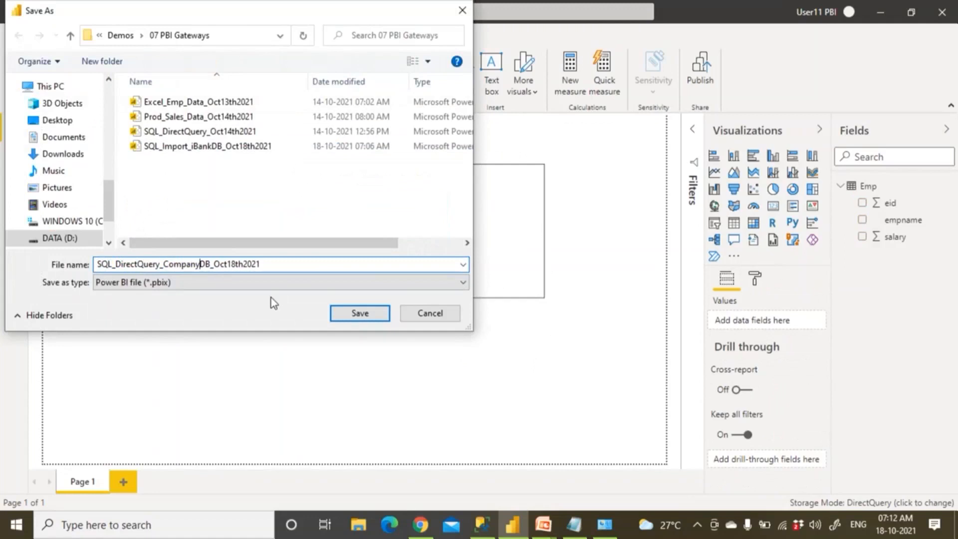
Save the report and publish it to BhakarJogi_WS instead of Flipcart_WS, dismissing the success message.
left_click(370, 317)
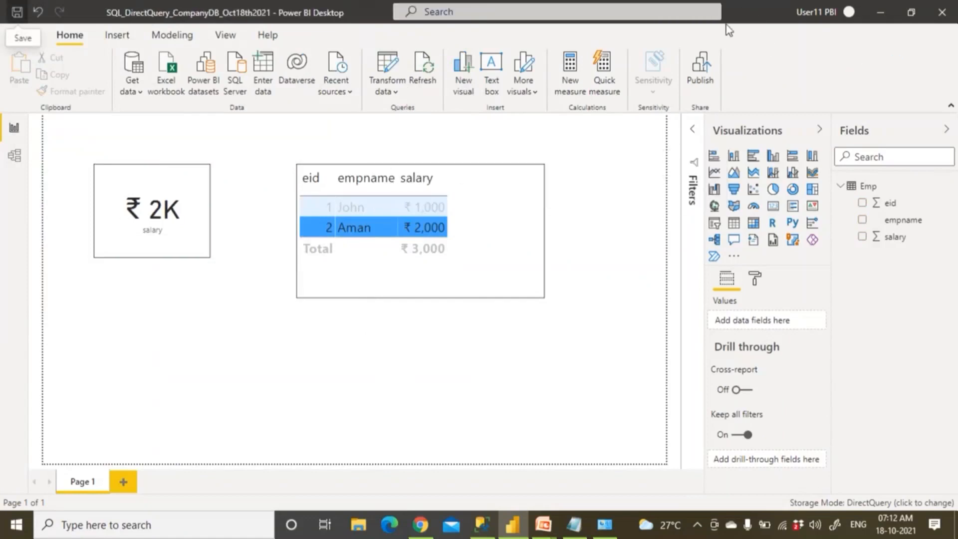
left_click(702, 75)
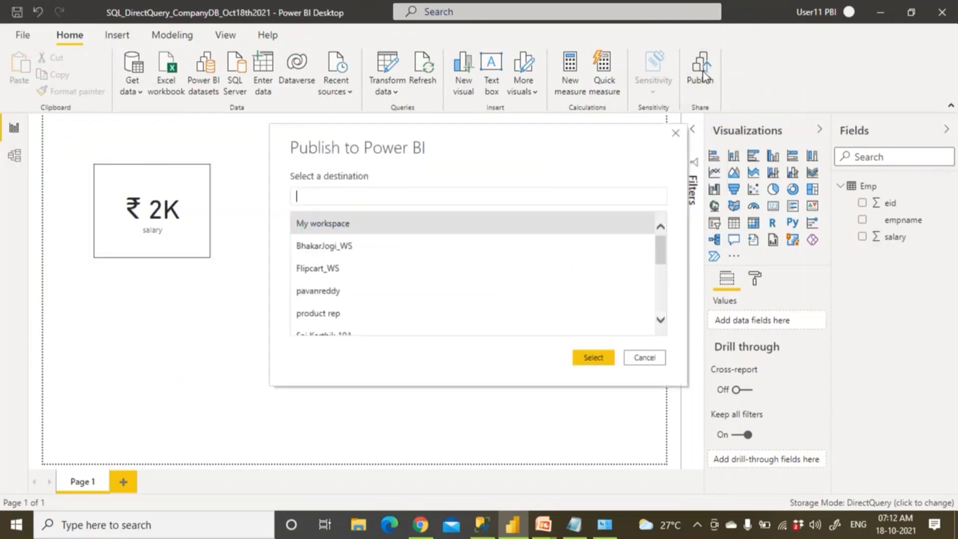
left_click(342, 269)
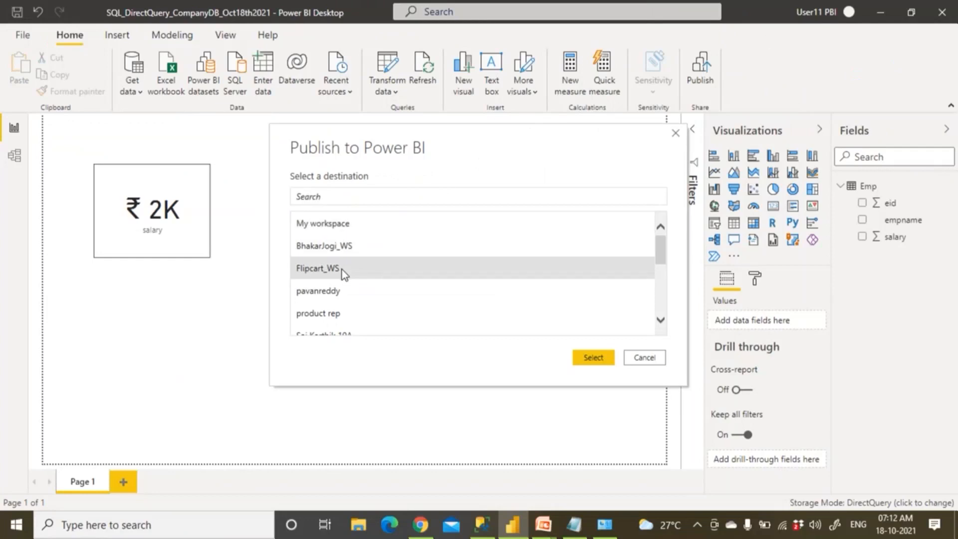
left_click(350, 250)
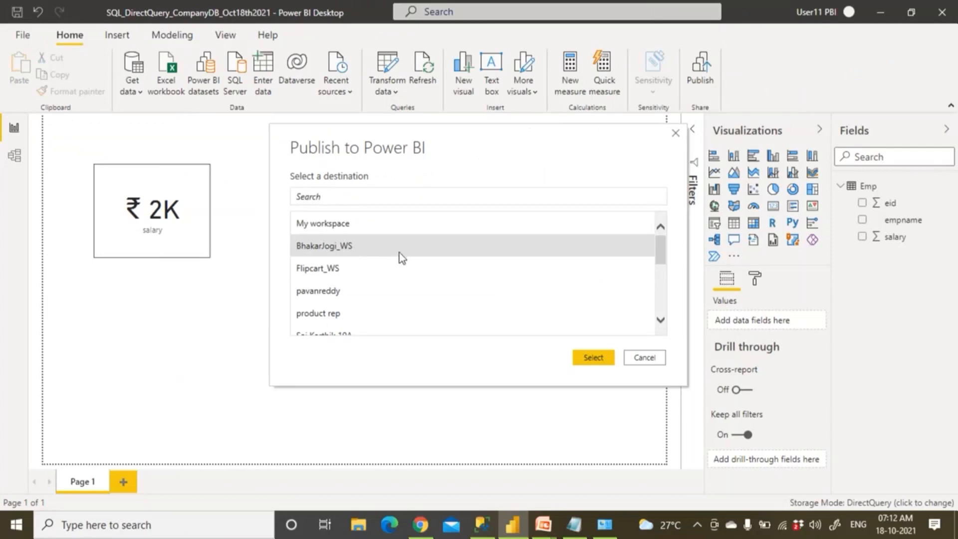
left_click(593, 358)
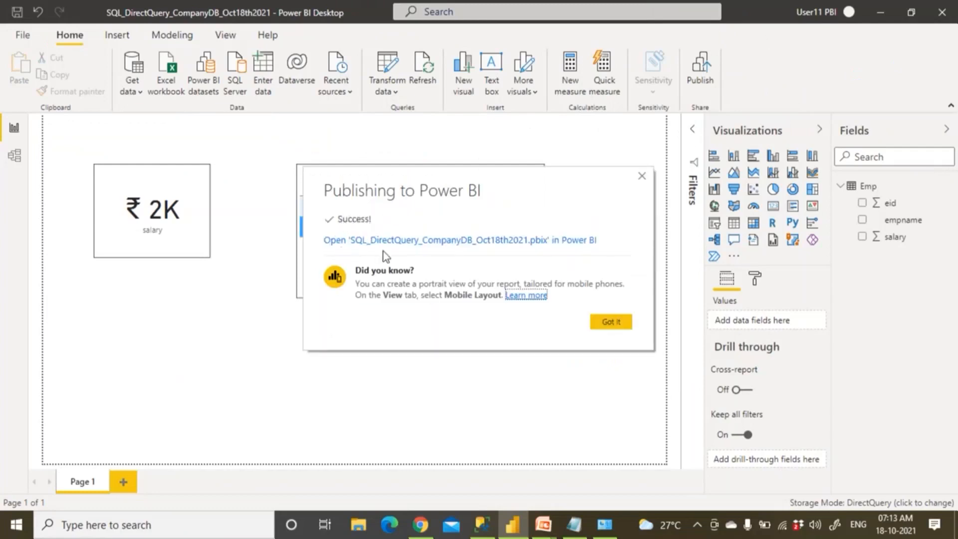
left_click(609, 321)
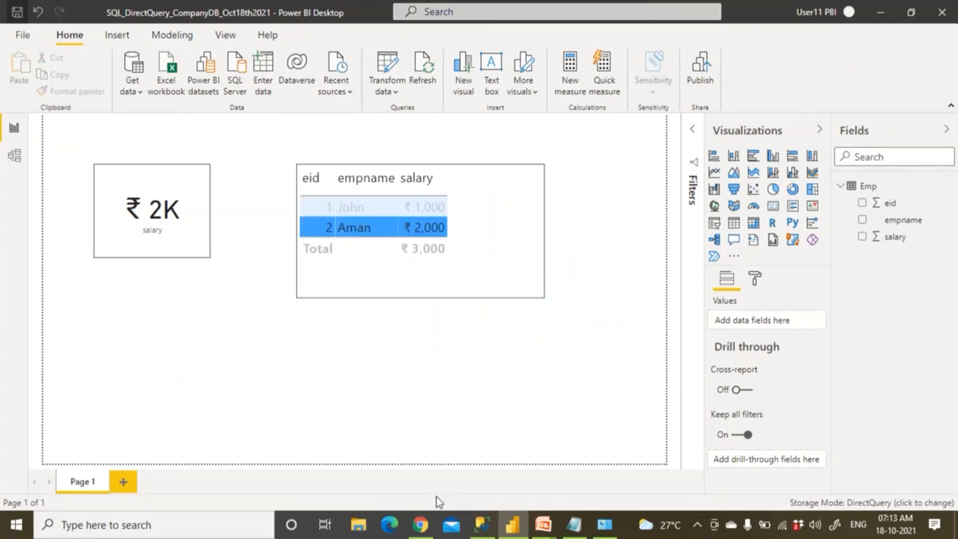
left_click(420, 523)
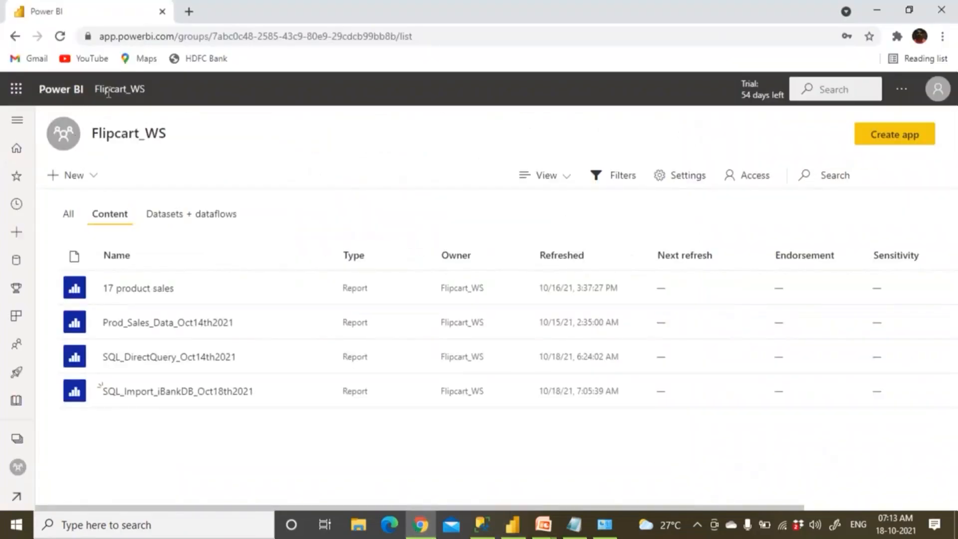
Open the BhakarJogi_WS workspace and show its Datasets + dataflows list.
left_click(18, 440)
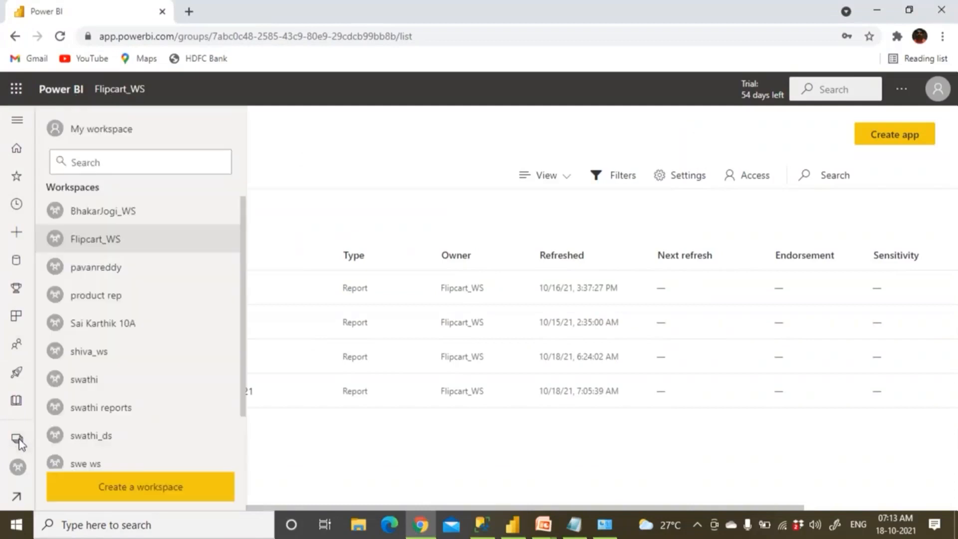
left_click(111, 215)
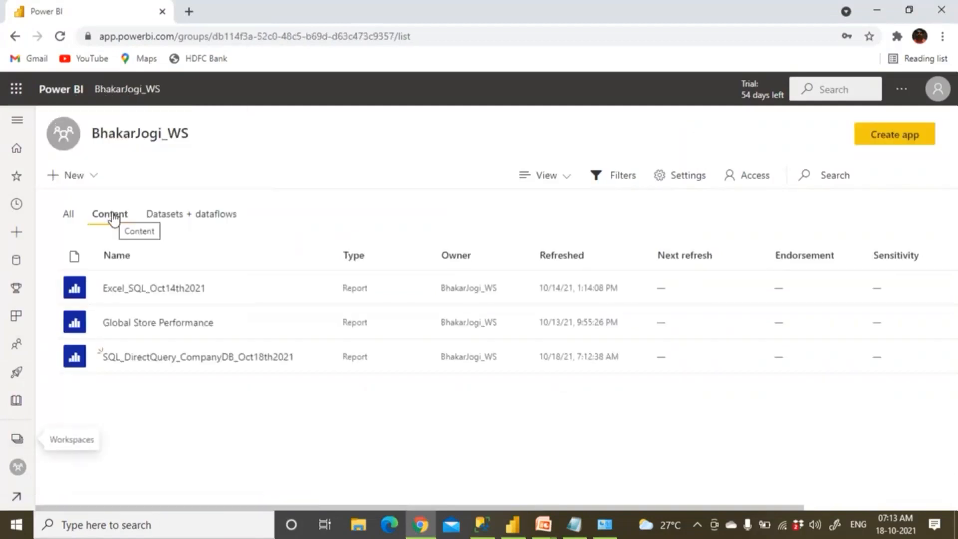
left_click(225, 216)
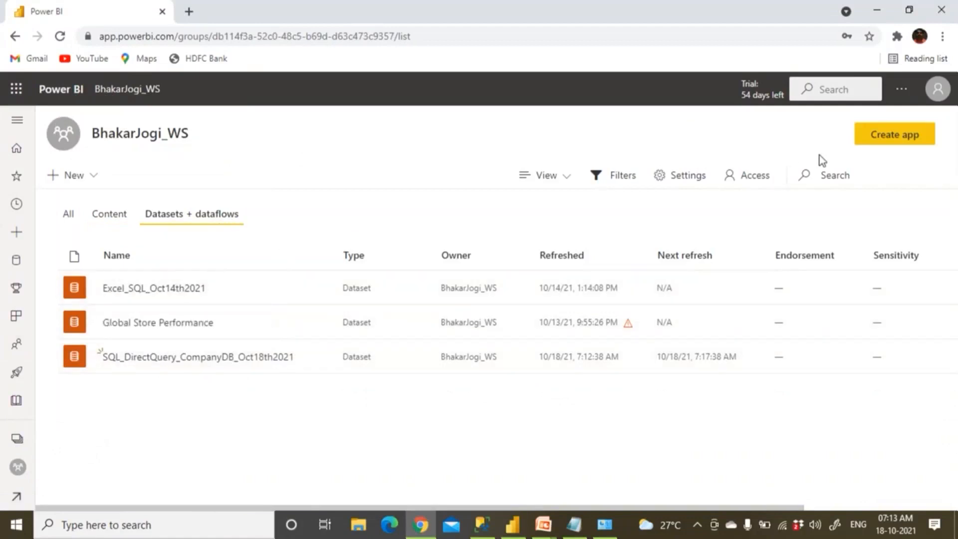
left_click(903, 89)
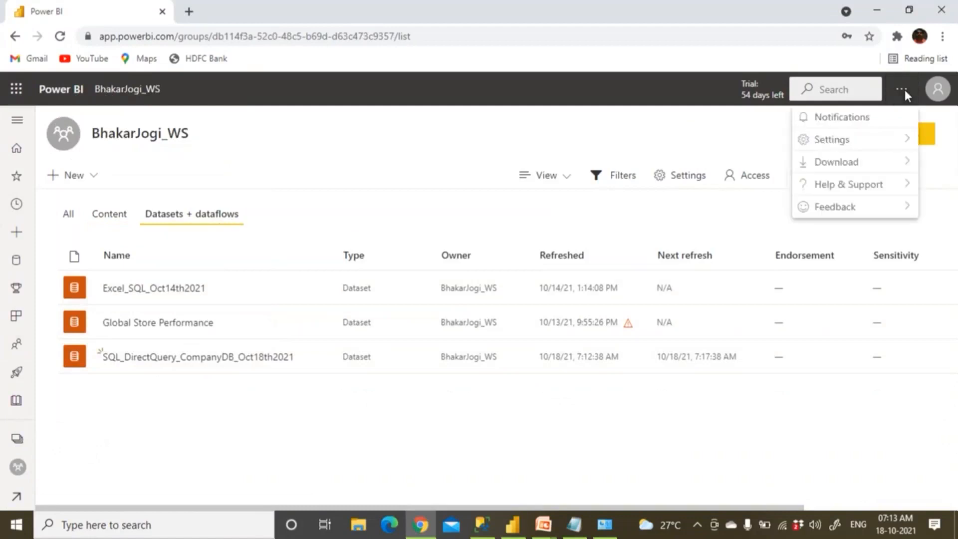
From Manage gateways, select the Kedar_Gateways cluster and choose Add data source.
mouse_move(859, 148)
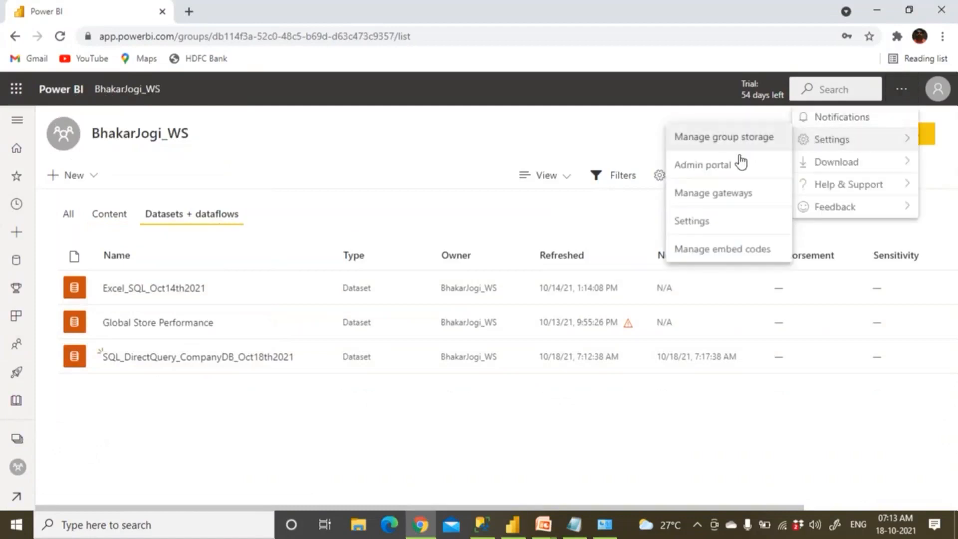
left_click(720, 197)
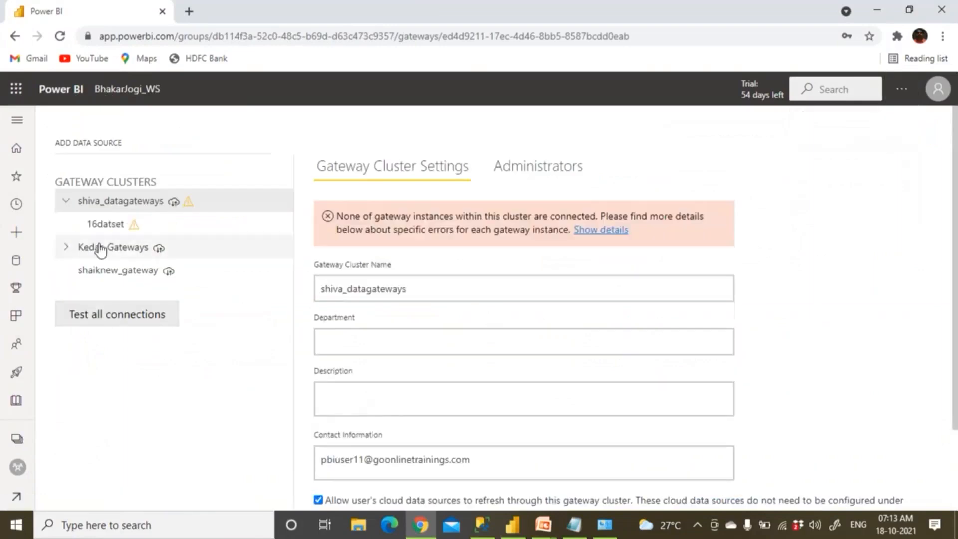
left_click(106, 249)
left_click(69, 249)
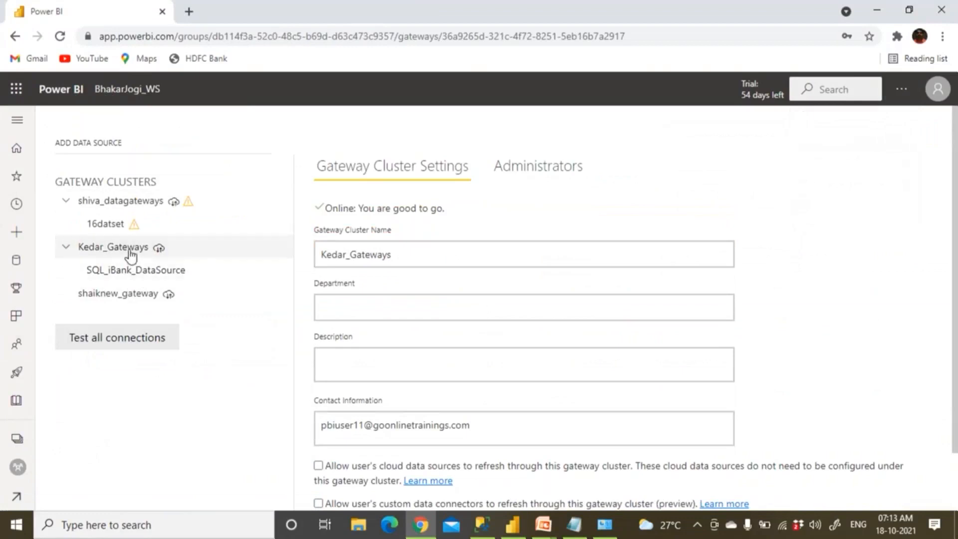
left_click(282, 252)
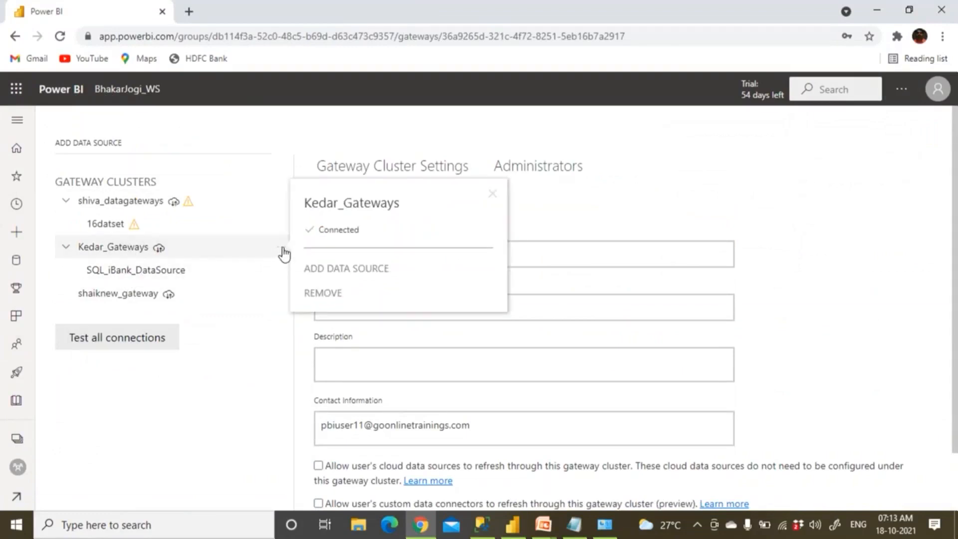
left_click(328, 268)
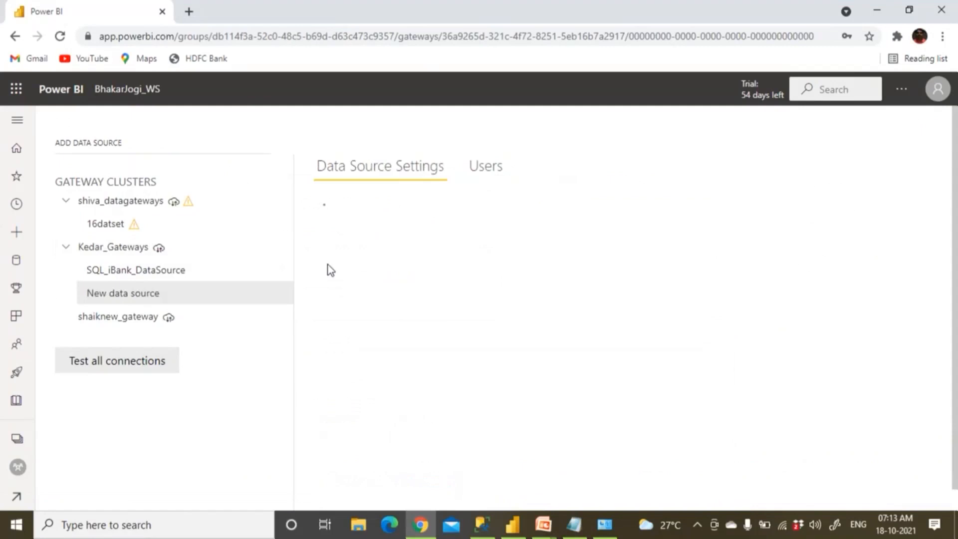
Name the new data source SQL_Company_DataSource and set its type to SQL Server.
left_click(372, 221)
key("ctrl+a")
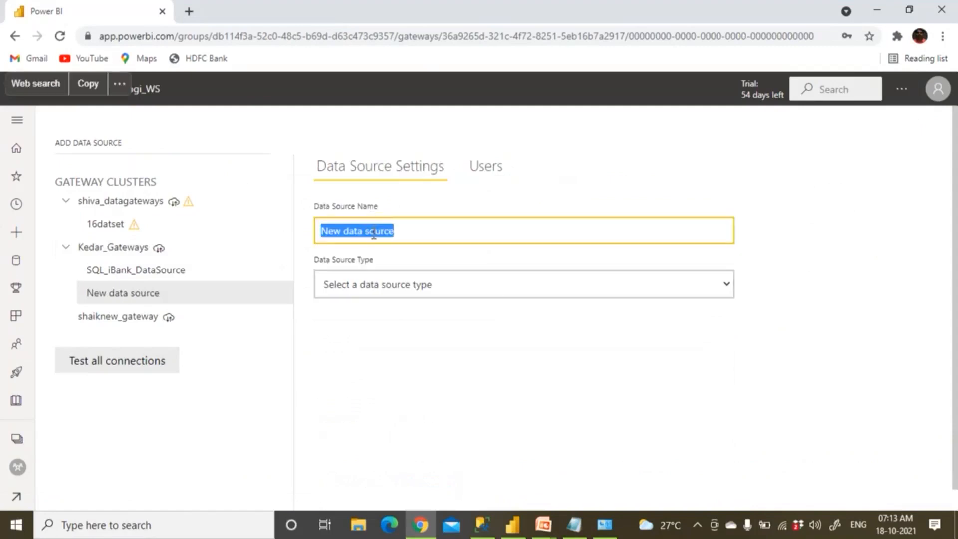
type("SQL_")
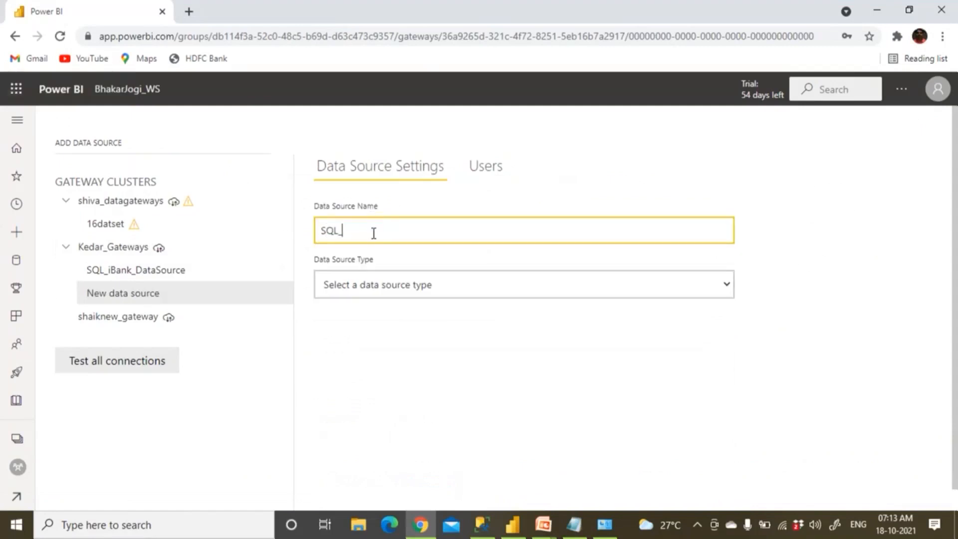
type("Company_DataSource")
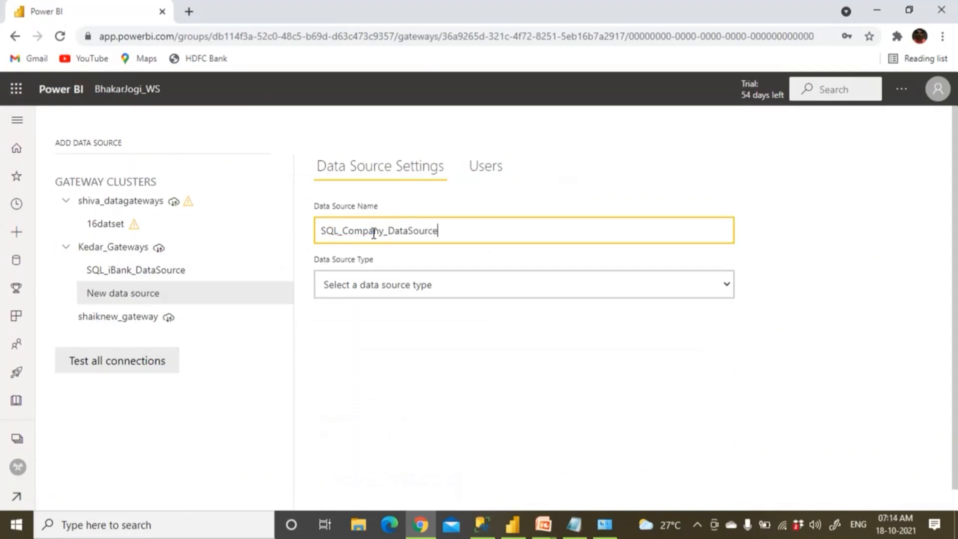
left_click(384, 283)
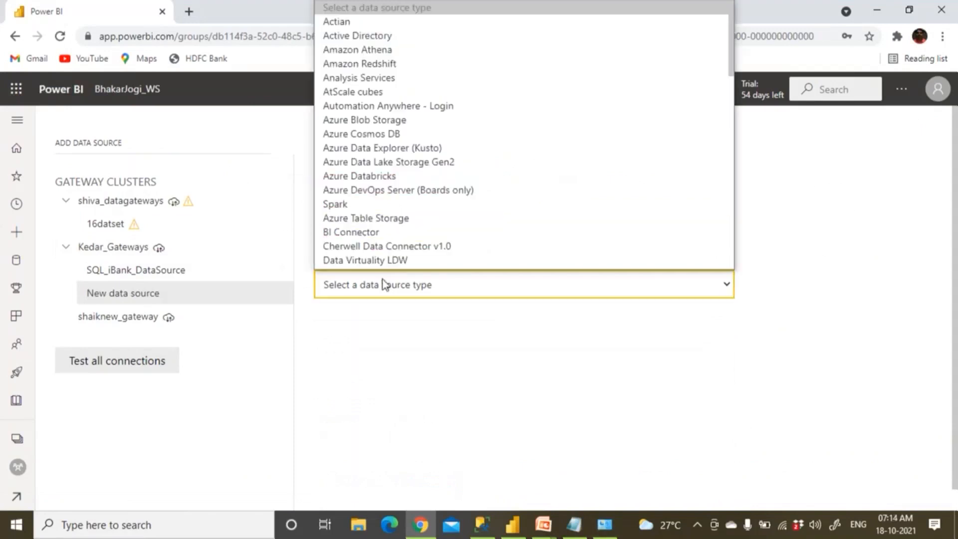
key("s")
key("s")
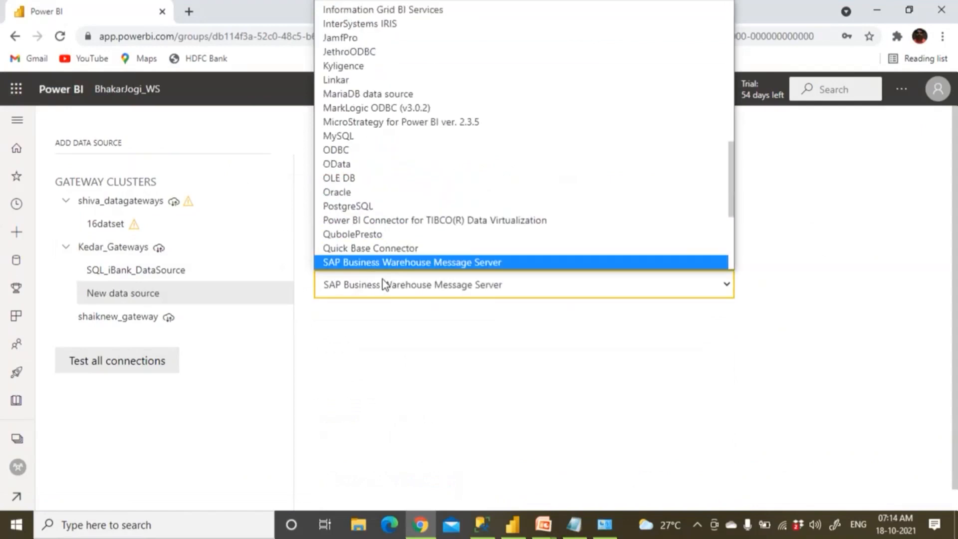
key("s")
key("s")
key("s")
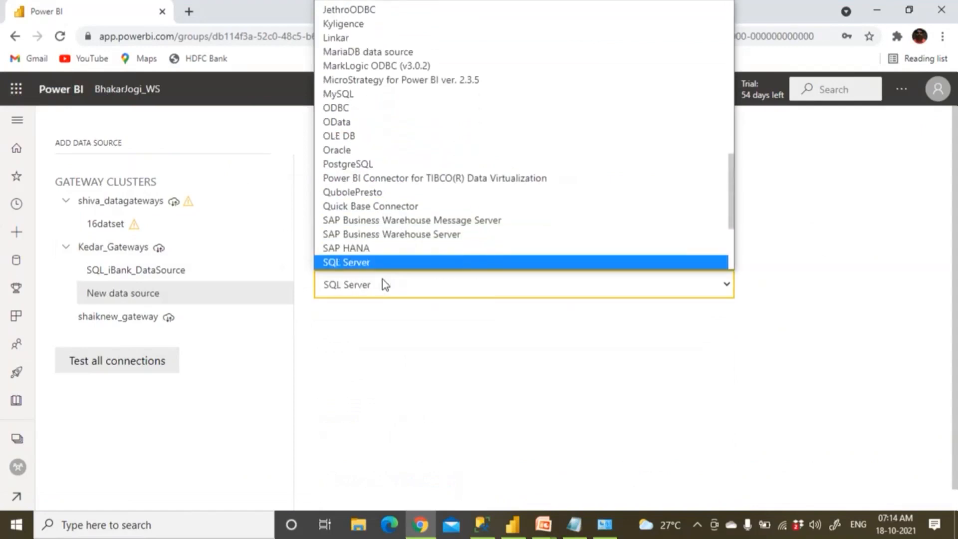
key("s")
key("s")
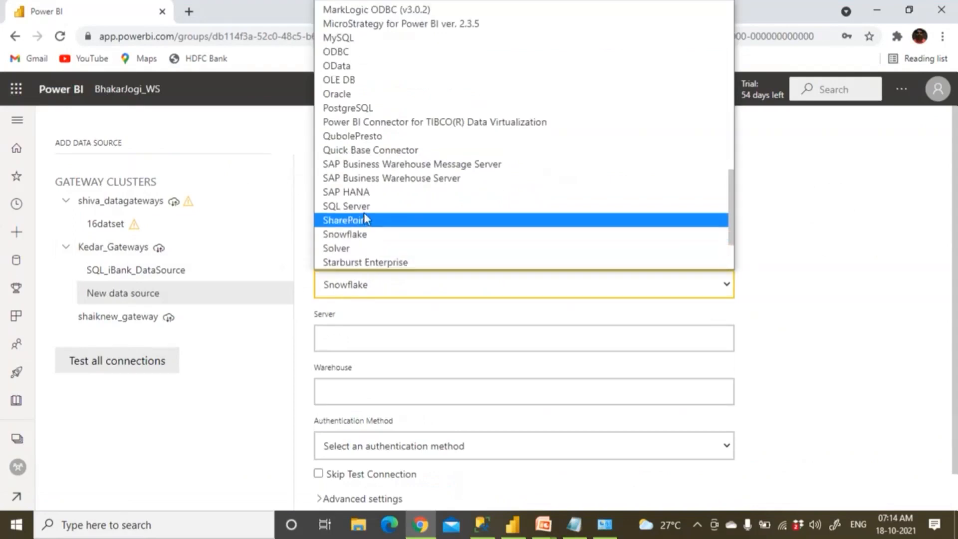
left_click(364, 214)
Enter '.' as the server and begin typing Company as the database.
left_click(351, 341)
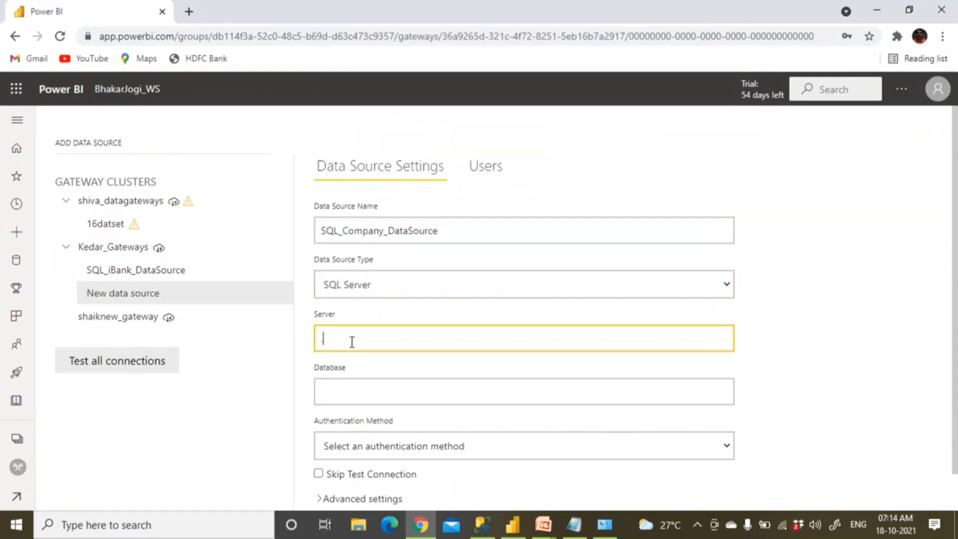
scroll(352, 342, "down", 1)
left_click(350, 354)
type("Company")
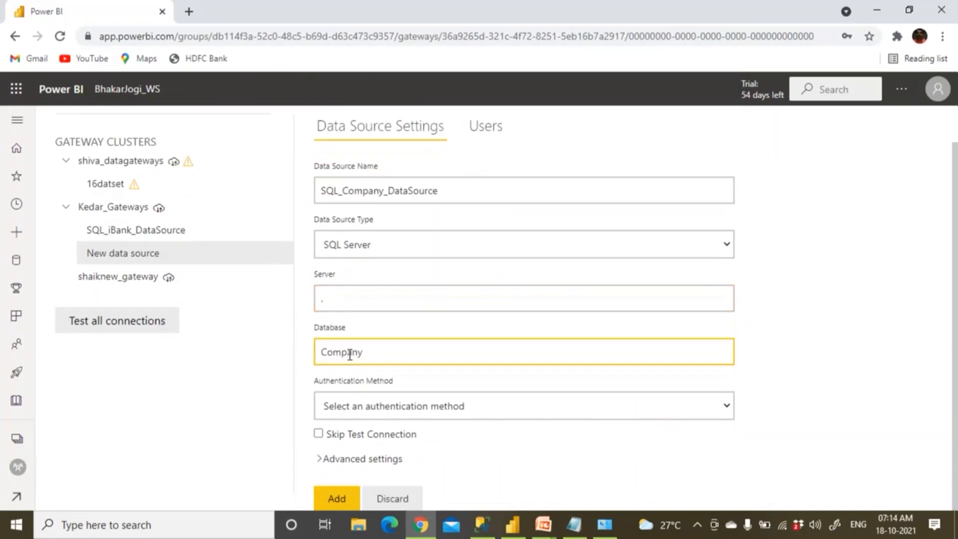
left_click(486, 531)
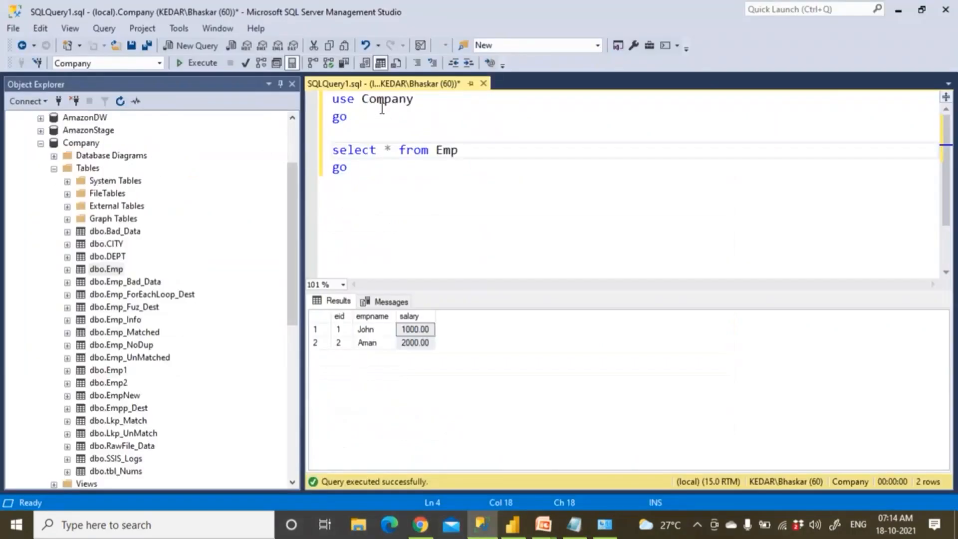
Copy the exact Company database name from SSMS Object Explorer into the Database field.
double_click(381, 103)
left_click(94, 145)
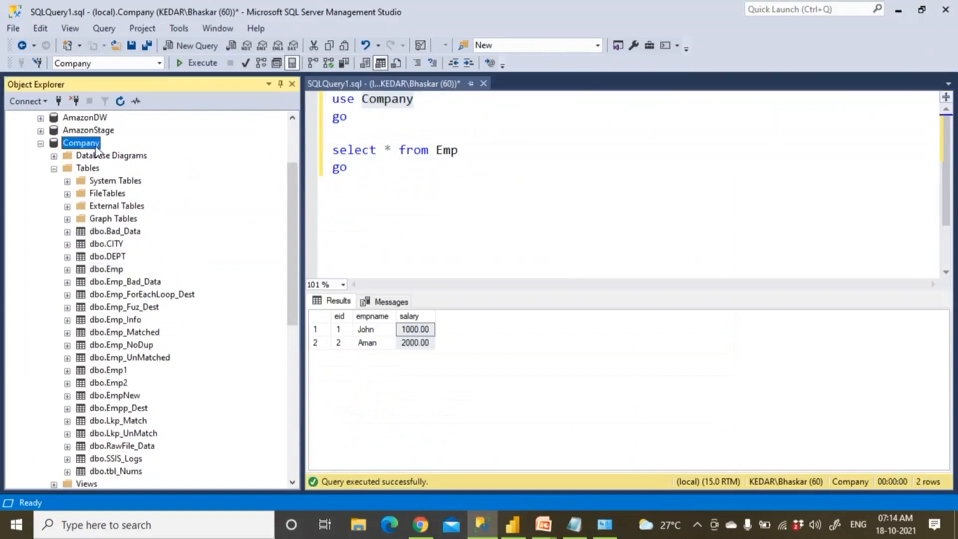
right_click(95, 146)
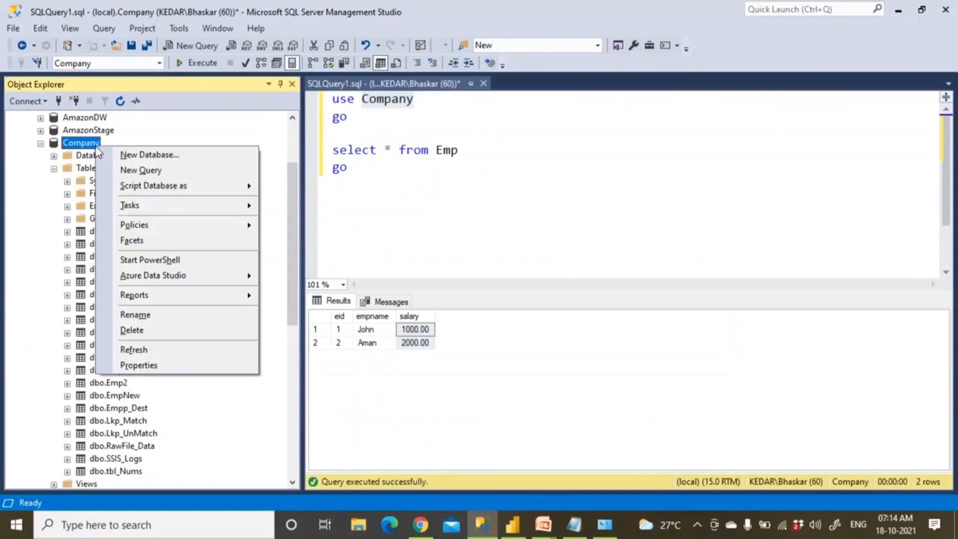
left_click(145, 315)
key("ctrl+c")
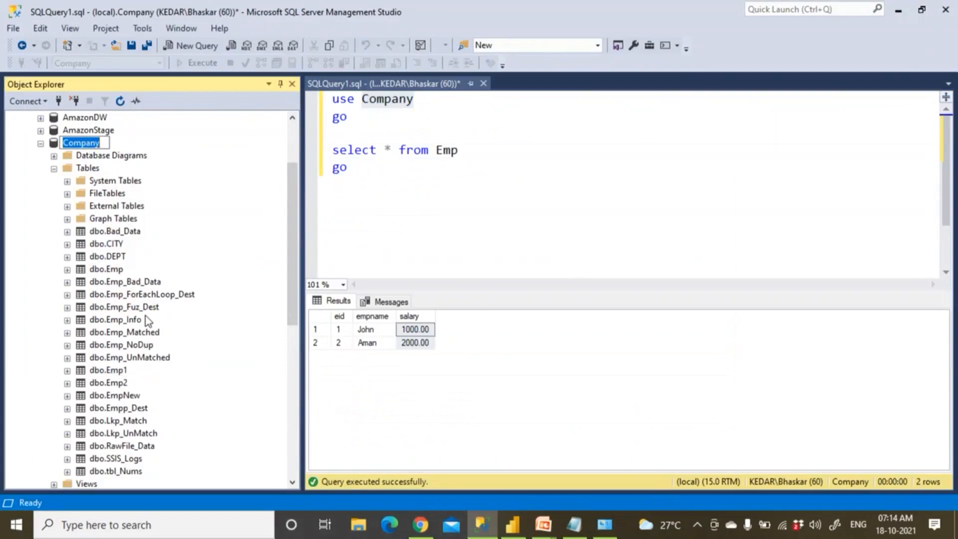
key("alt+Tab")
left_click_drag(372, 353, 268, 341)
key("ctrl+v")
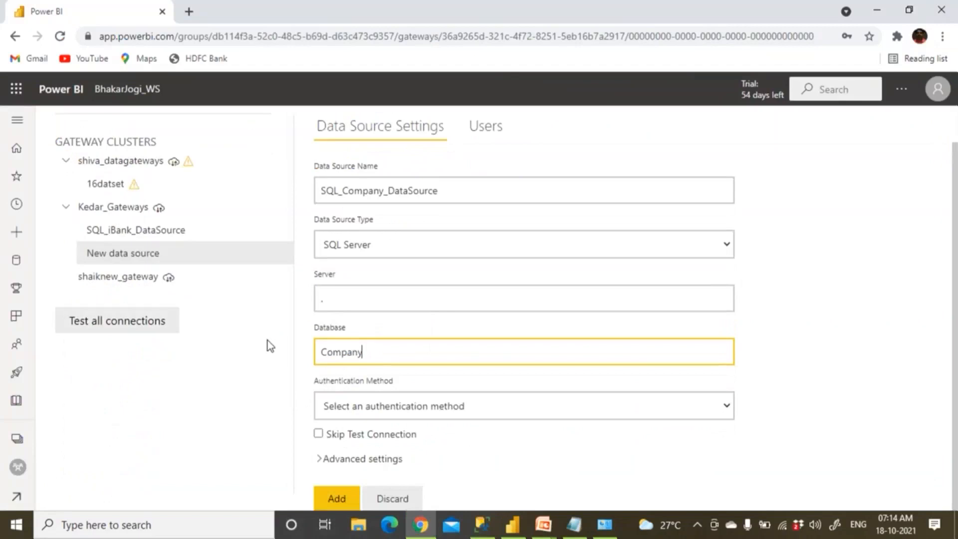
Set the data source's authentication method to Windows.
left_click(361, 407)
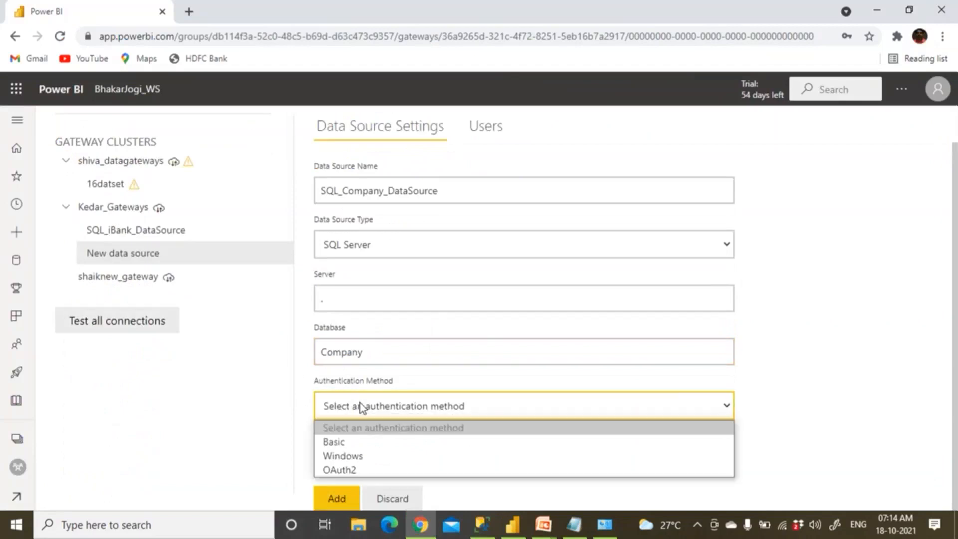
left_click(356, 455)
scroll(373, 439, "down", 3)
Enter the Windows account username, checking the login name in SSMS Connect to Server.
left_click(349, 362)
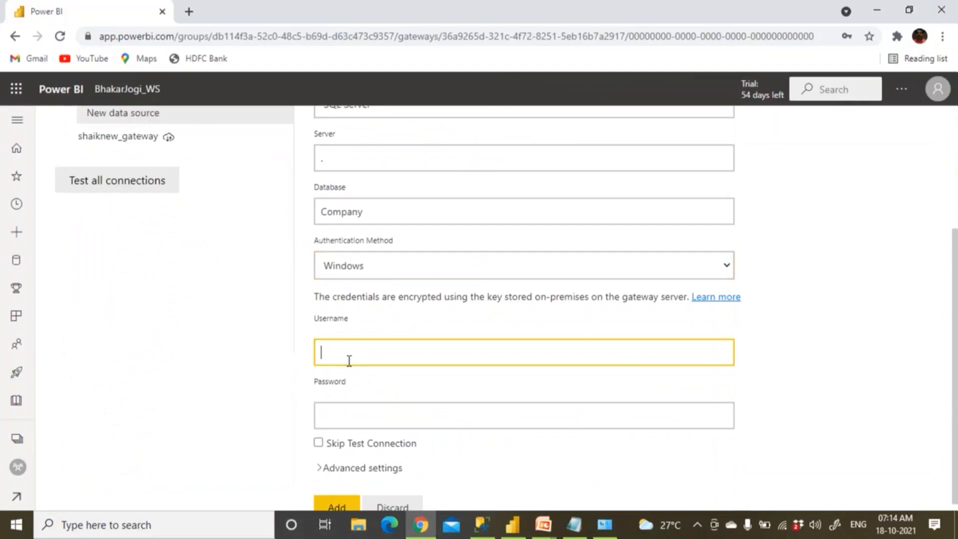
key("alt+Tab")
left_click(31, 102)
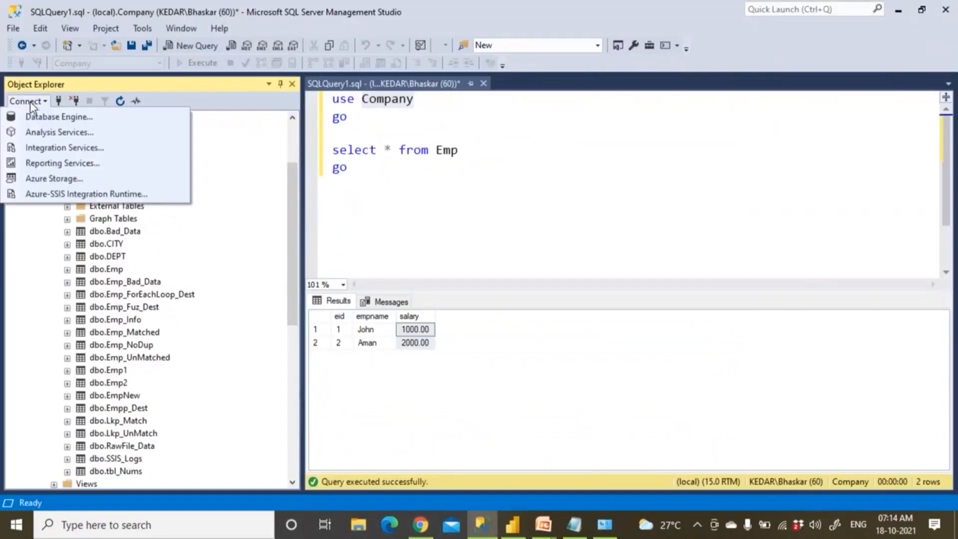
left_click(38, 118)
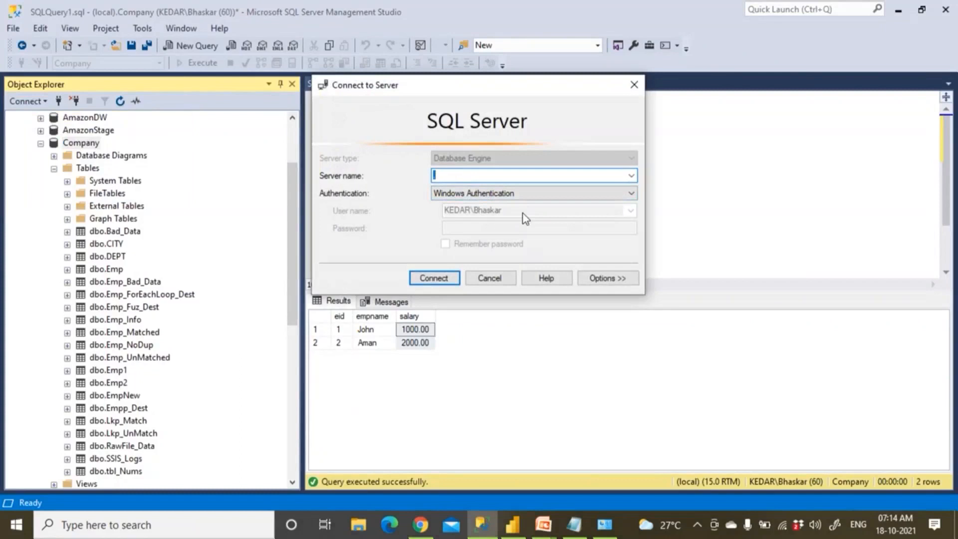
key("alt+Tab")
type("KEDAT")
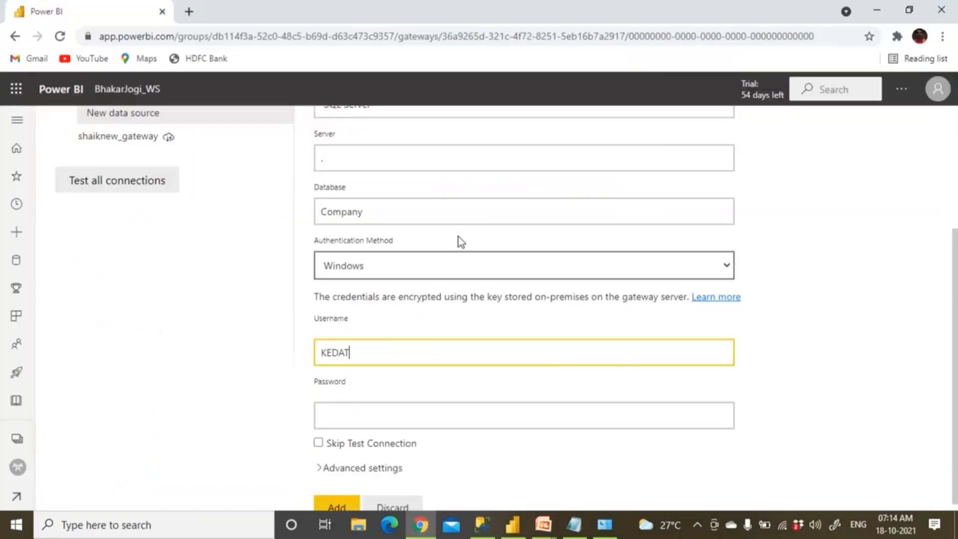
type("R\\BH")
key("BackSpace")
type("haslar")
key("BackSpace")
key("BackSpace")
key("BackSpace")
type("kar")
key("alt+Tab")
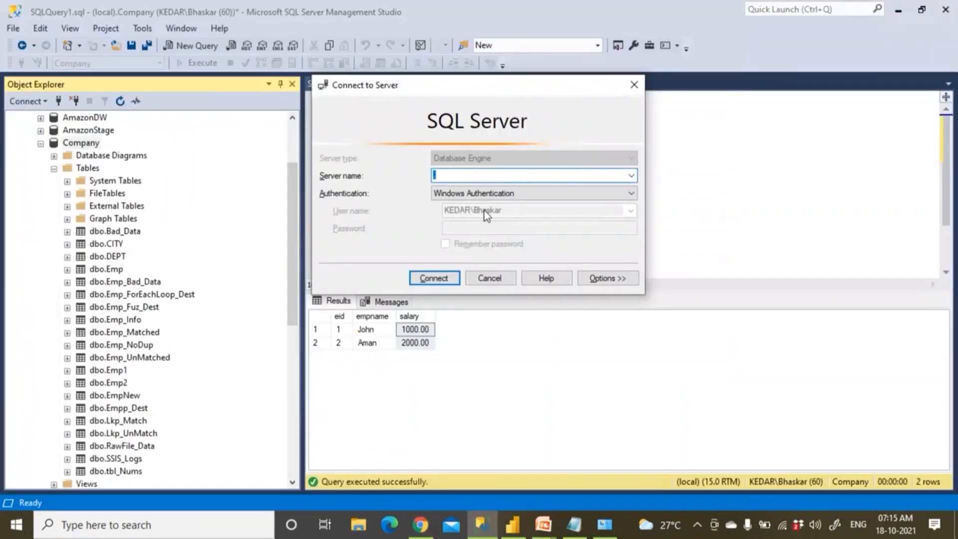
key("alt+Tab")
Enter the account password and add the data source to the gateway.
left_click(365, 417)
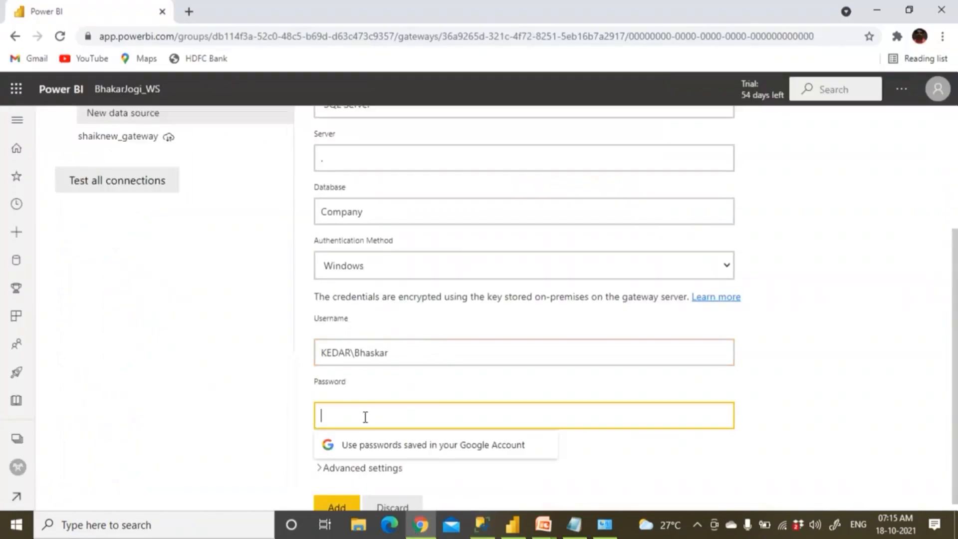
type("•••••••••")
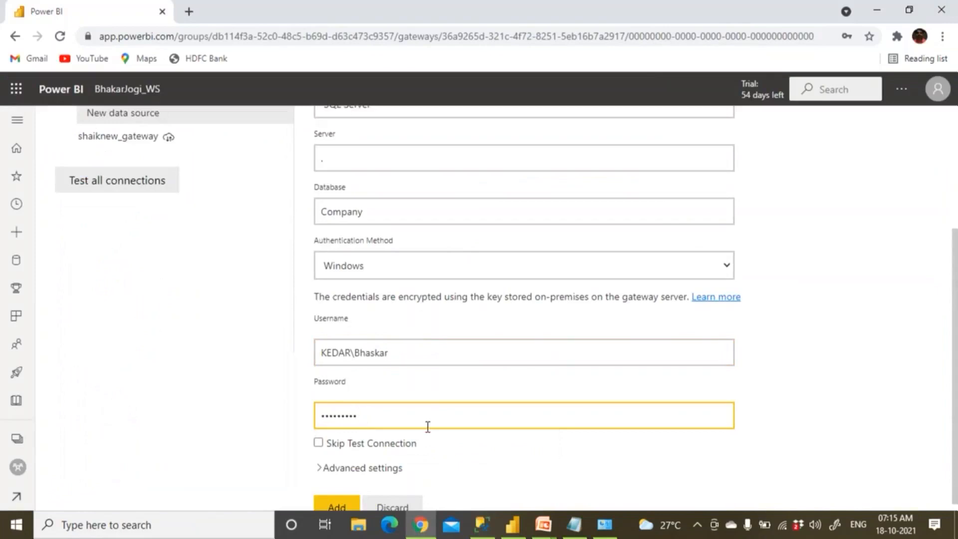
scroll(428, 432, "down", 1)
left_click(336, 496)
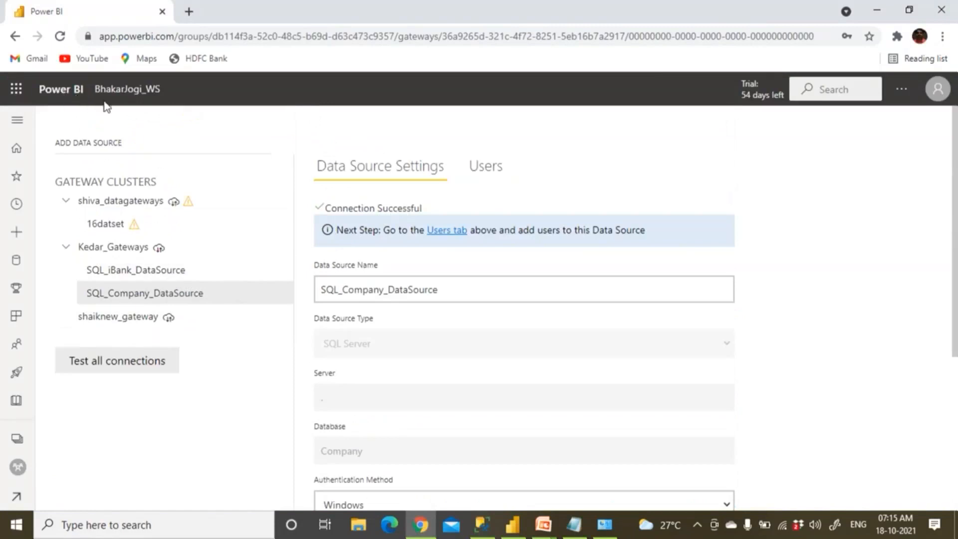
In the team workspace's datasets, open Settings for SQL_DirectQuery_CompanyDB_Oct18th2021.
left_click(17, 438)
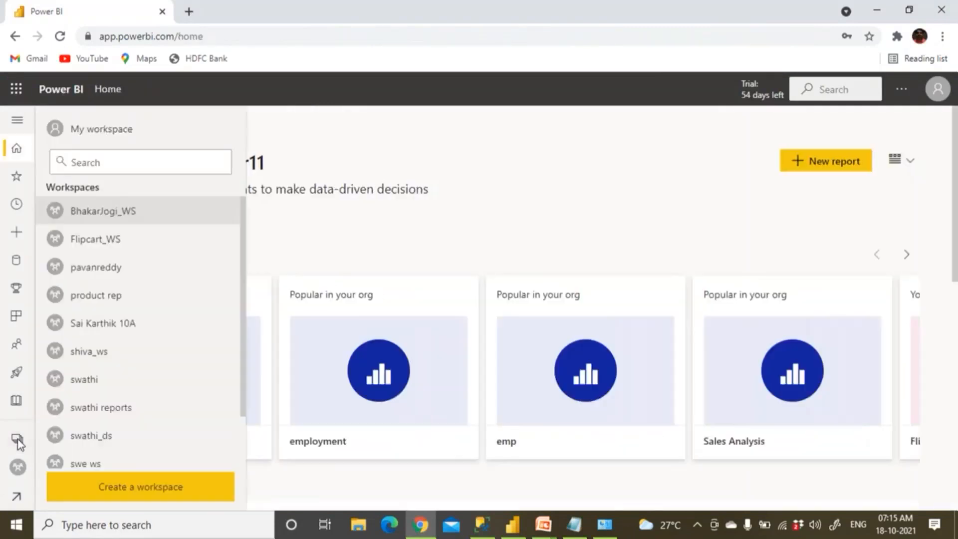
left_click(131, 209)
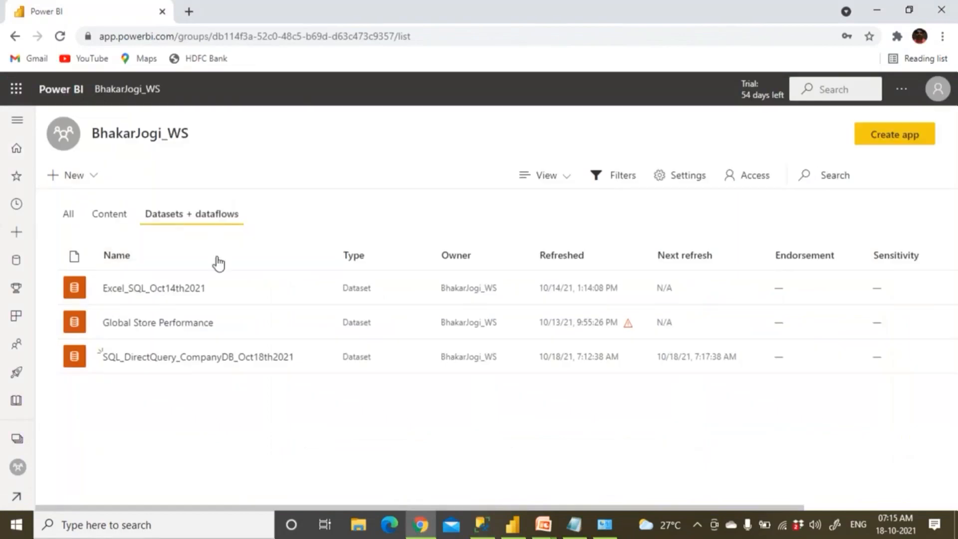
mouse_move(256, 367)
left_click(112, 217)
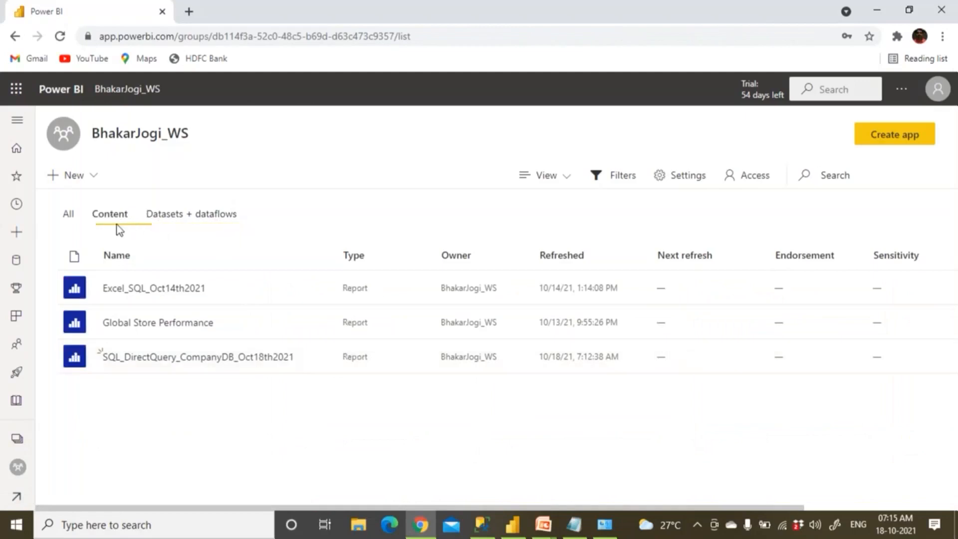
left_click(318, 363)
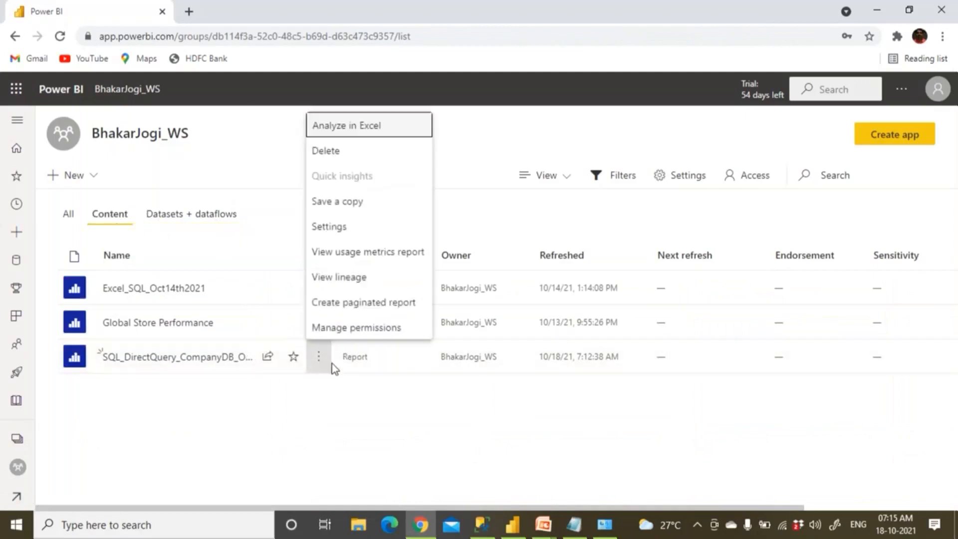
left_click(332, 231)
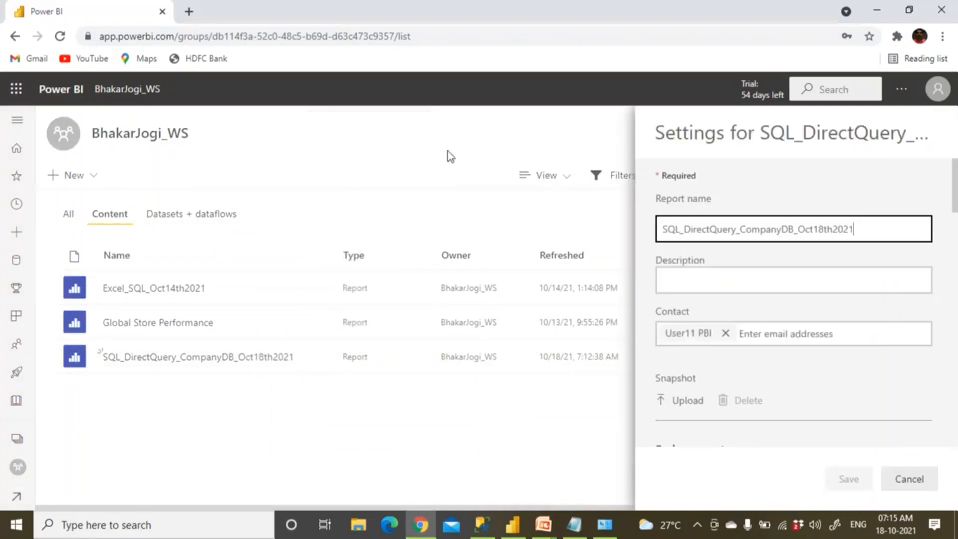
left_click(907, 479)
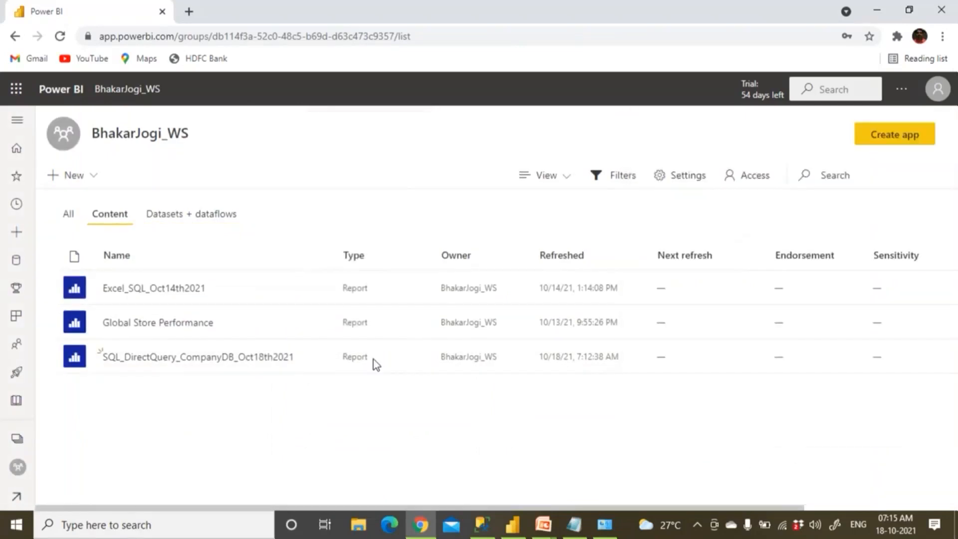
left_click(202, 218)
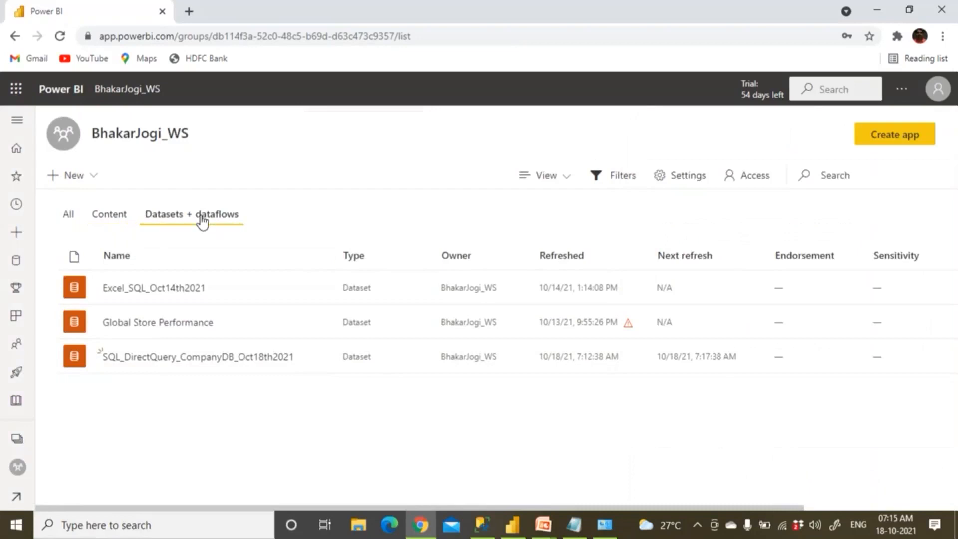
left_click(318, 358)
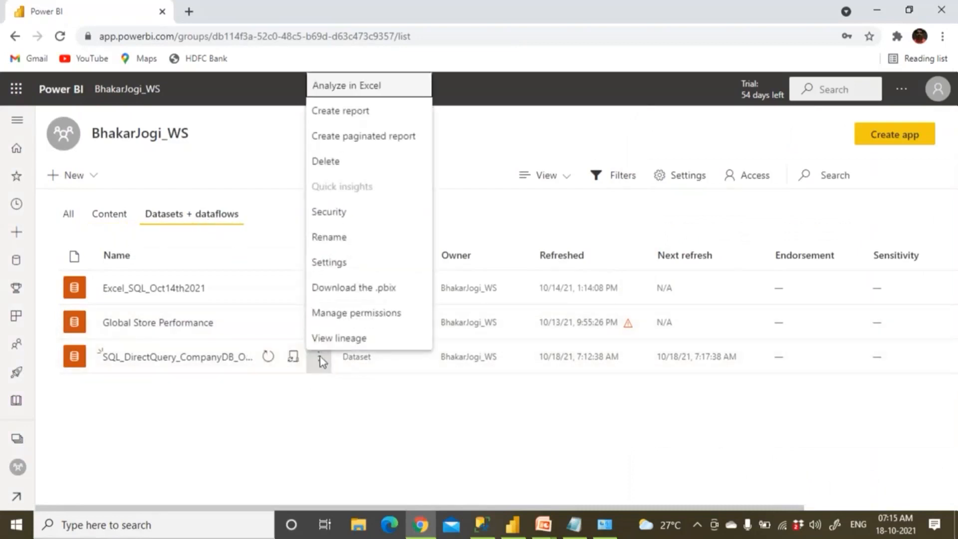
left_click(342, 262)
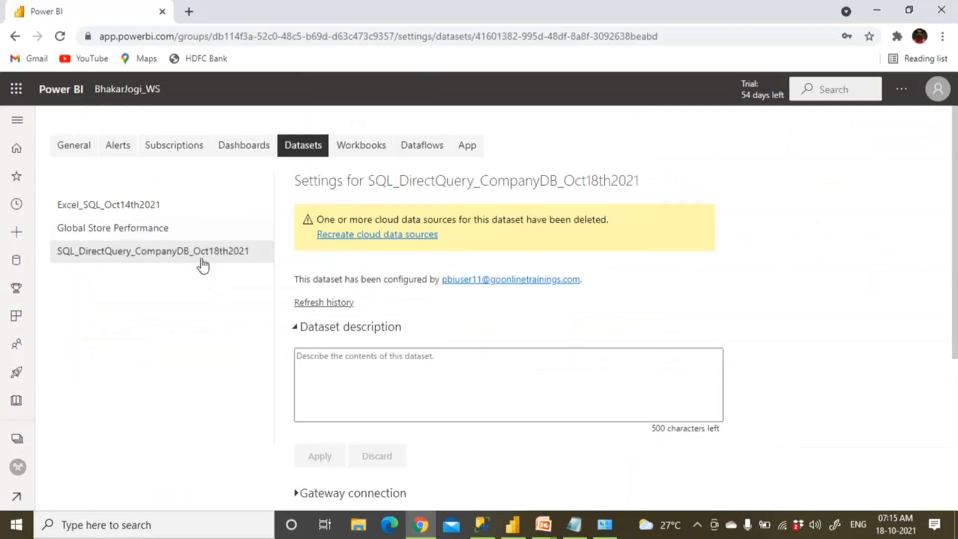
Expand the dataset's Gateway connection section to reveal Kedar_Gateways.
left_click(297, 330)
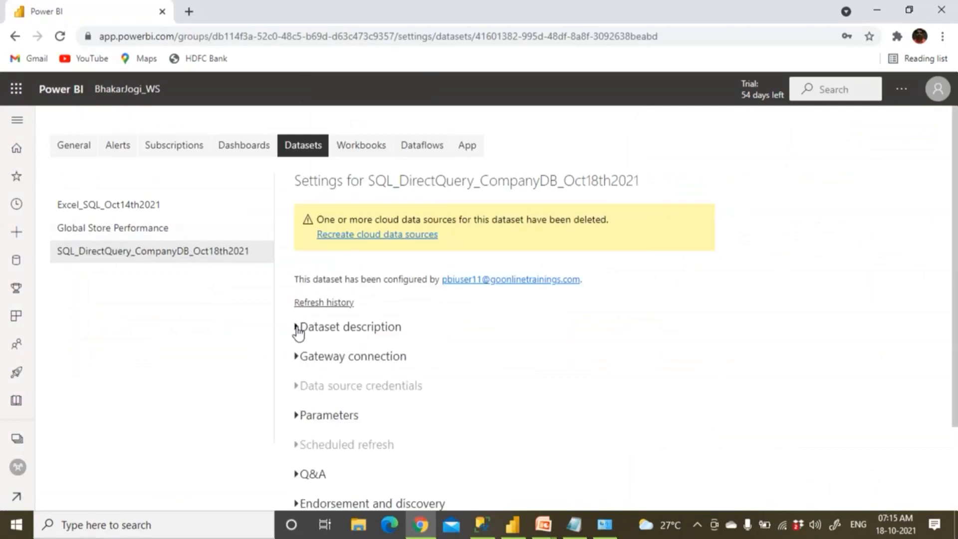
scroll(301, 324, "down", 1)
left_click(346, 288)
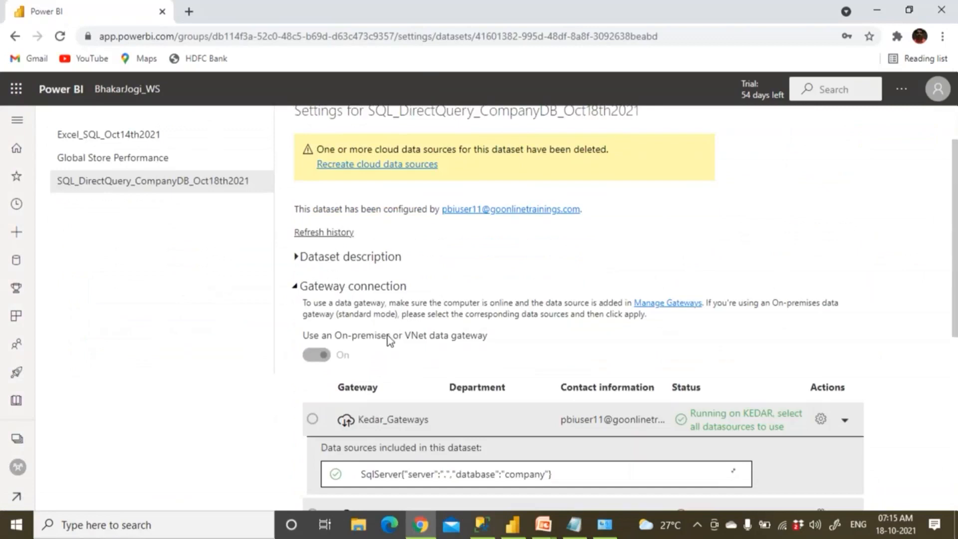
scroll(499, 324, "down", 3)
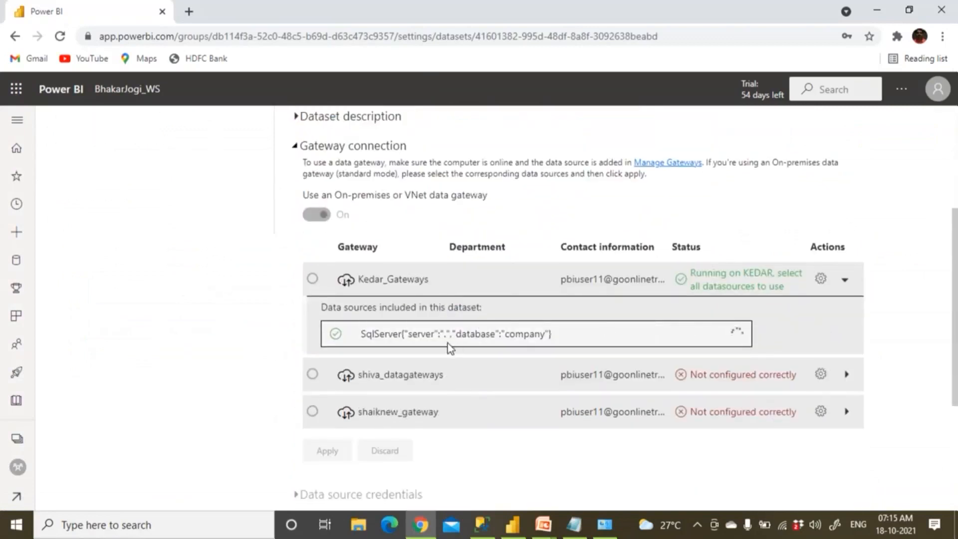
left_click_drag(477, 334, 541, 335)
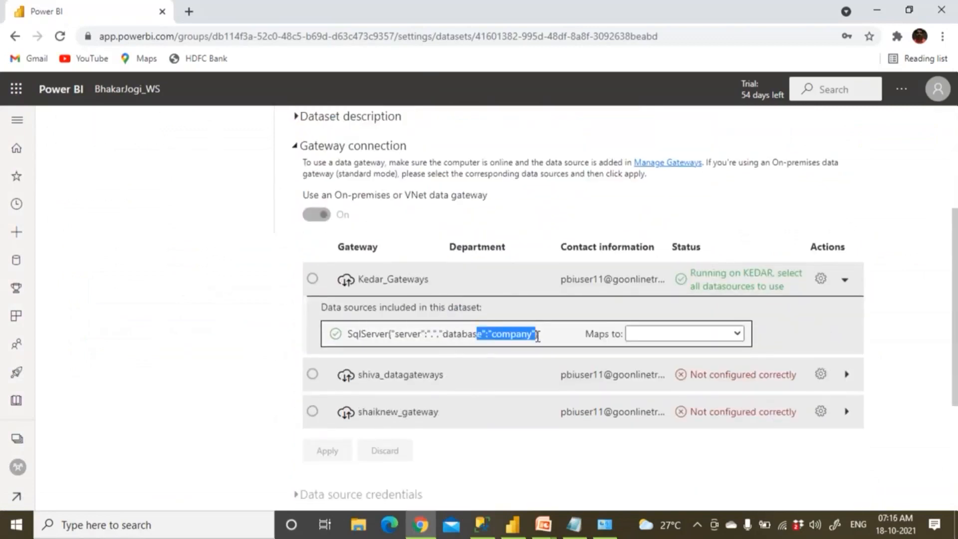
Map the SQL Server company source to SQL_Company_DataSource and apply the gateway connection.
left_click(737, 335)
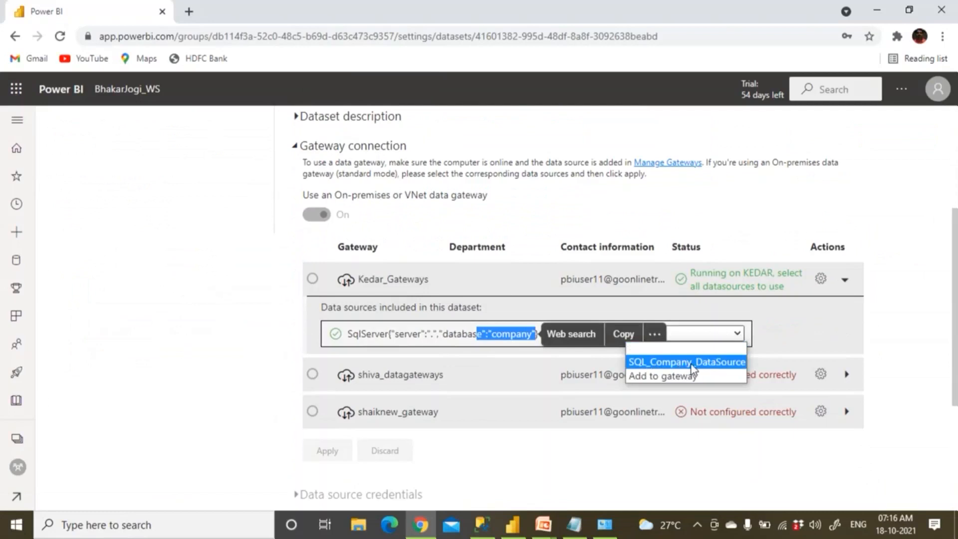
left_click(707, 364)
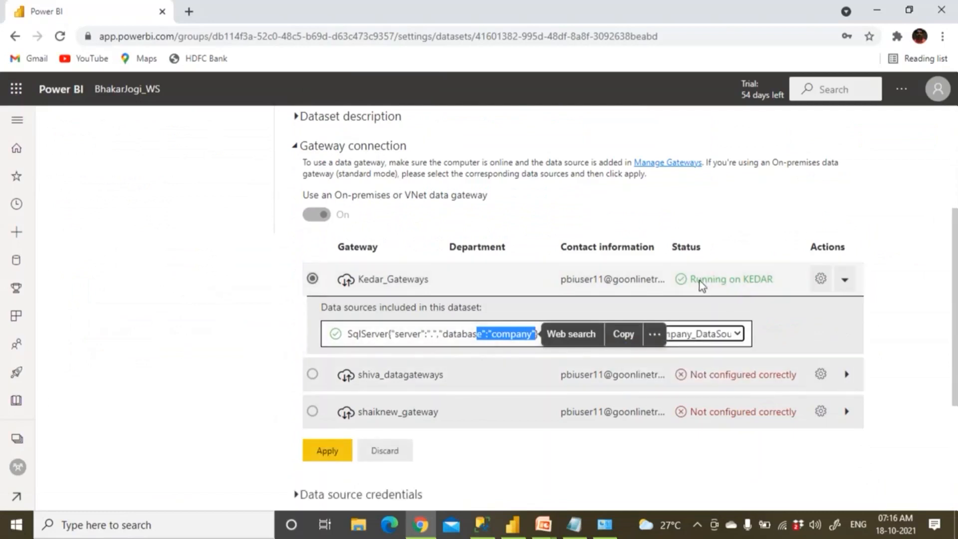
left_click(736, 333)
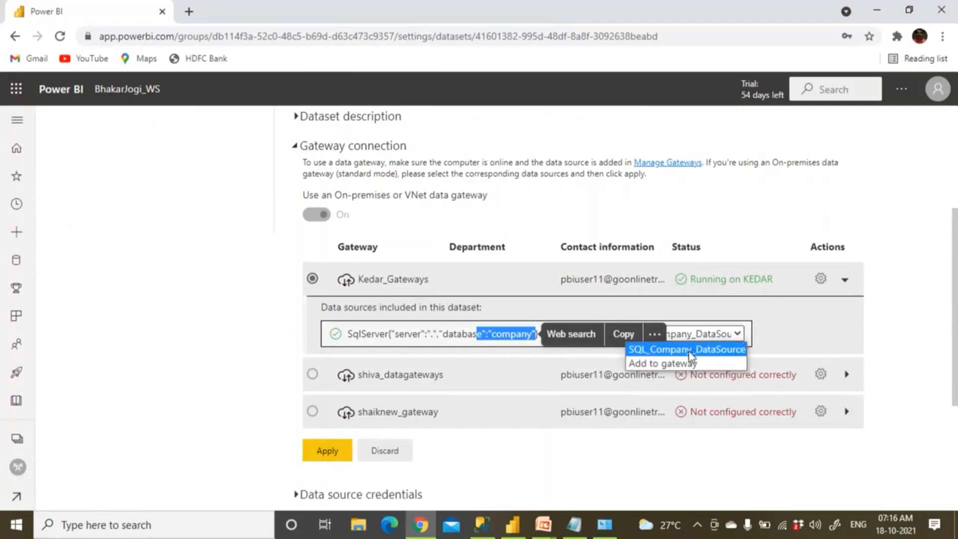
left_click(689, 350)
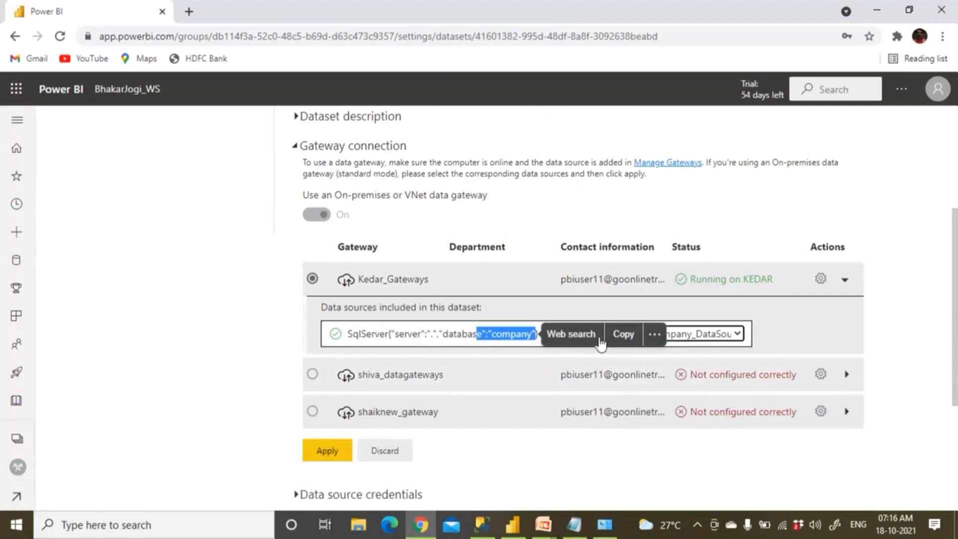
left_click(327, 451)
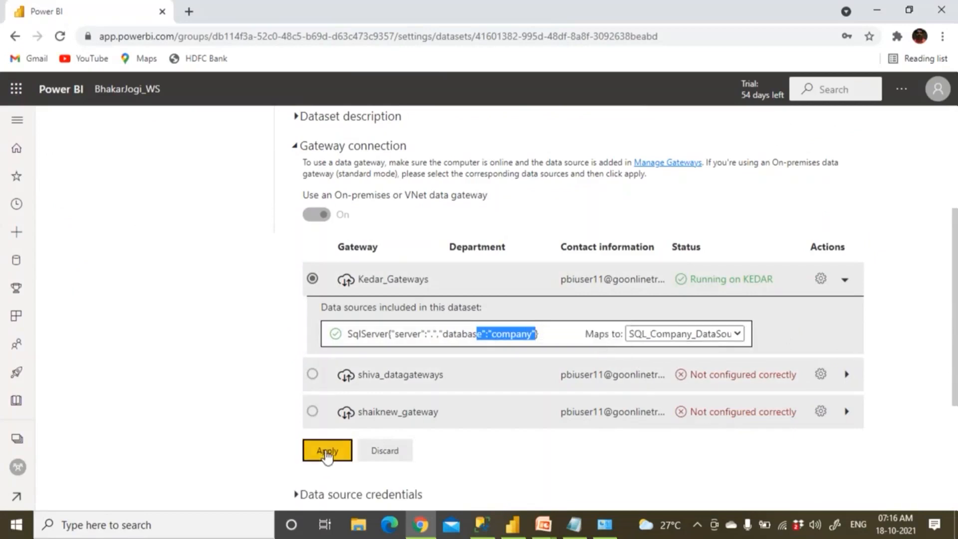
scroll(327, 455, "down", 2)
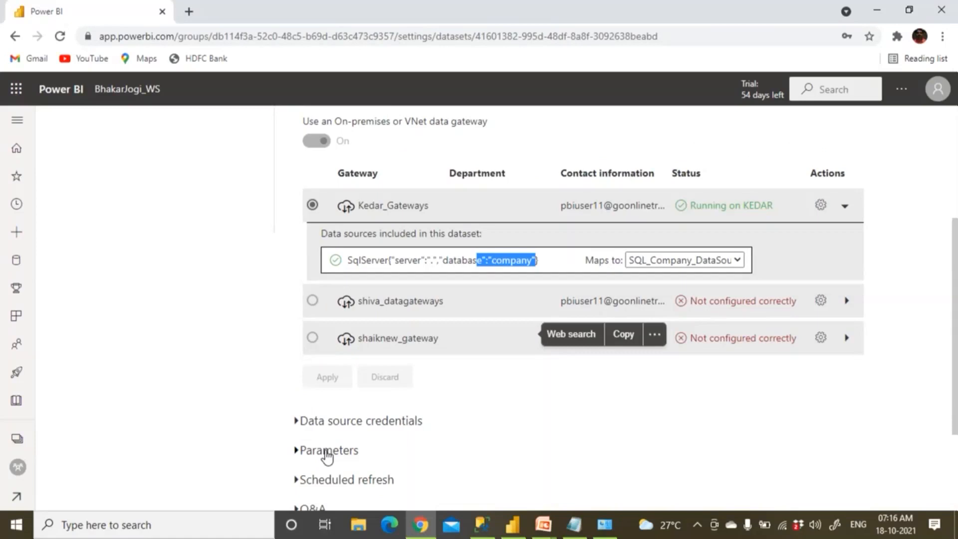
scroll(424, 389, "up", 4)
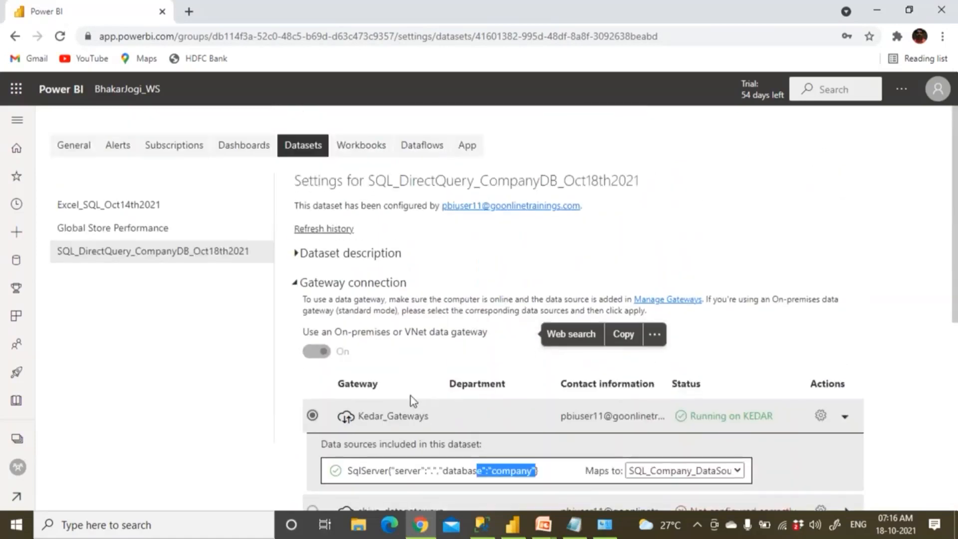
Check the current Emp rows in SSMS, including the second employee's 2000.00 salary.
left_click(128, 89)
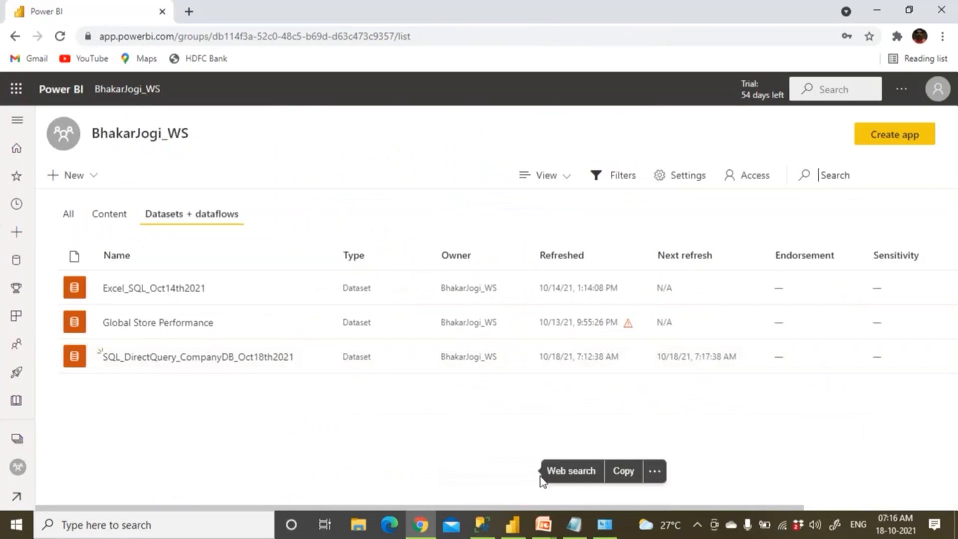
left_click(480, 530)
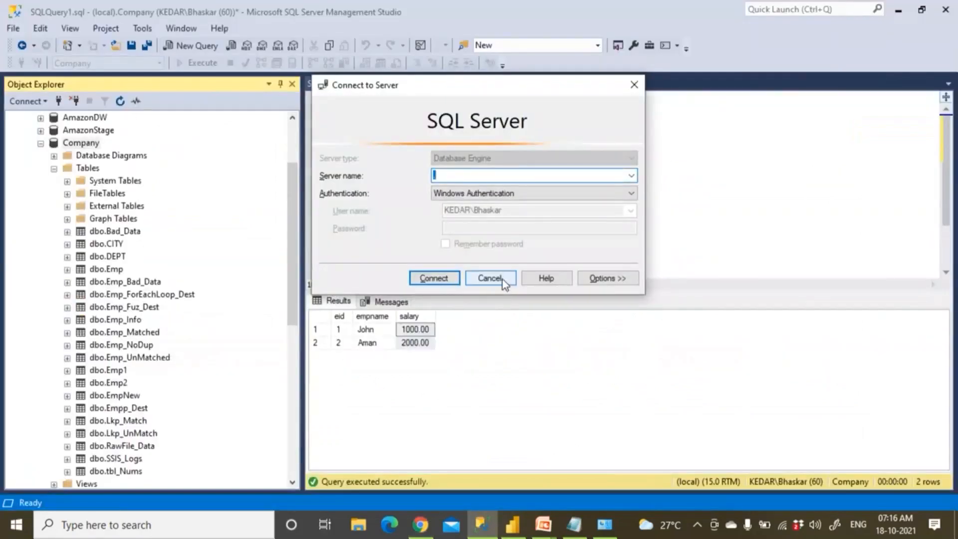
left_click(502, 279)
left_click(367, 330)
left_click(374, 343)
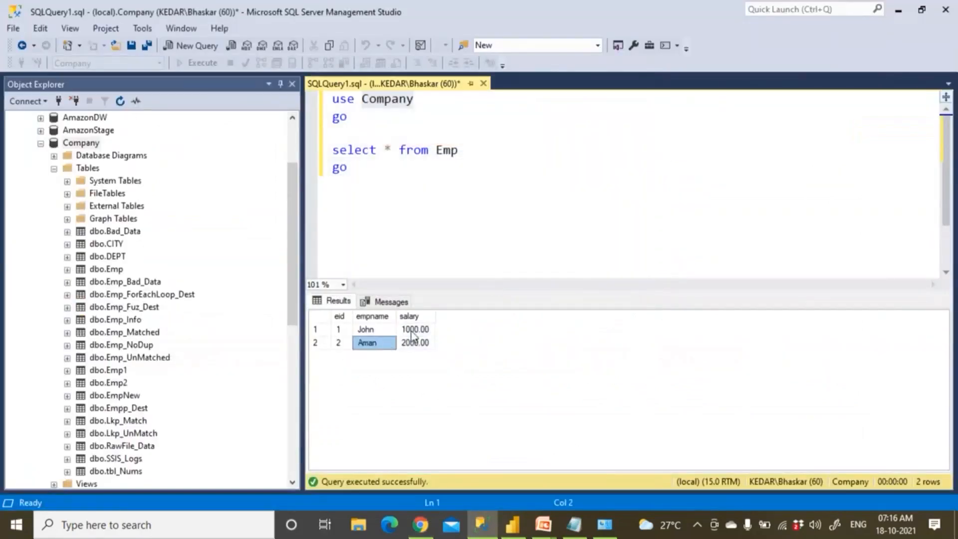
left_click(430, 344)
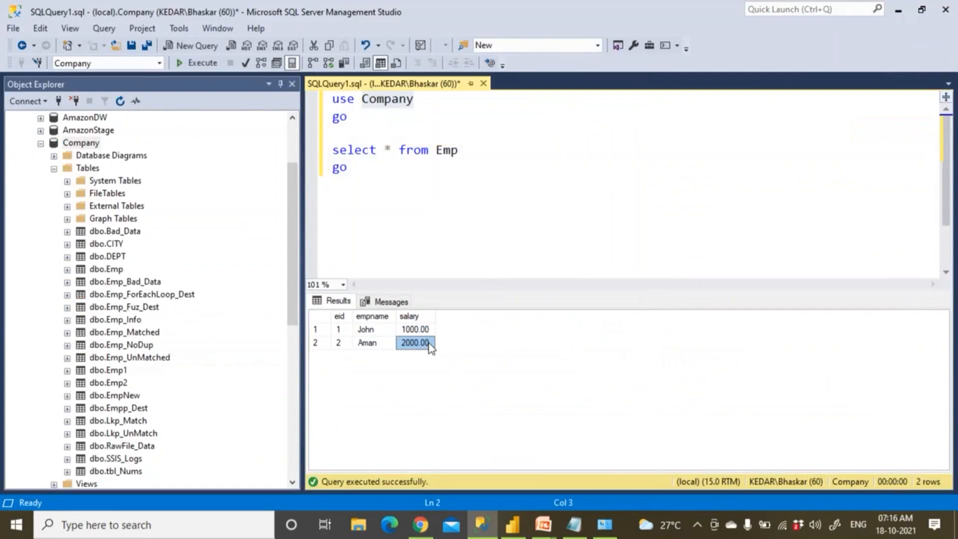
Open the SQL_DirectQuery_CompanyDB_Oct18th2021 report from the workspace content list.
key("alt+Tab")
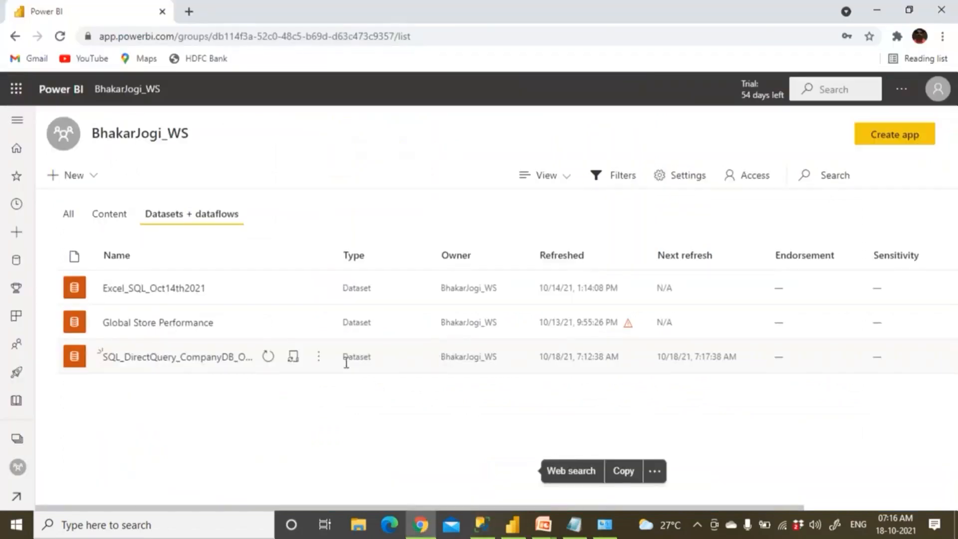
left_click(120, 221)
left_click(222, 359)
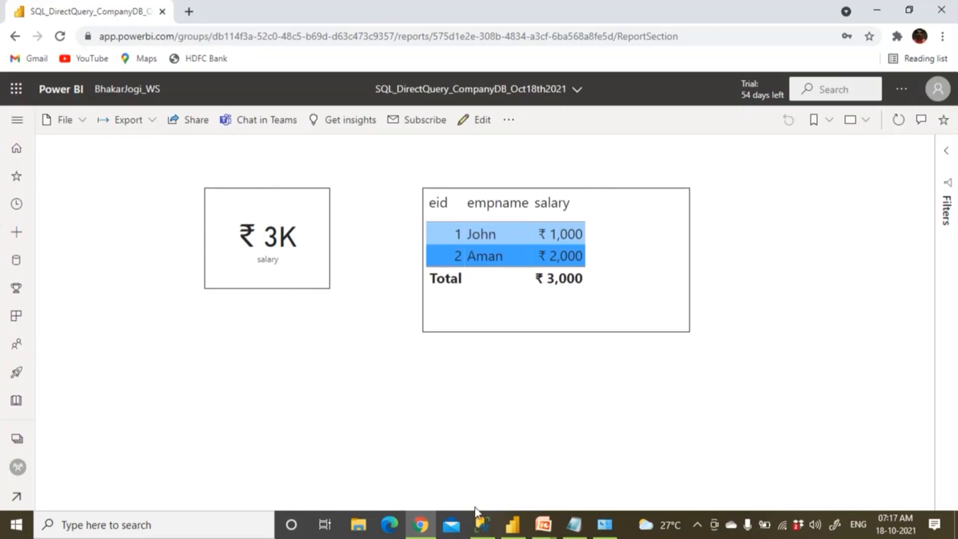
Write UPDATE Emp SET salary = 5000 WHERE eid = 1 below the Emp query.
left_click(487, 529)
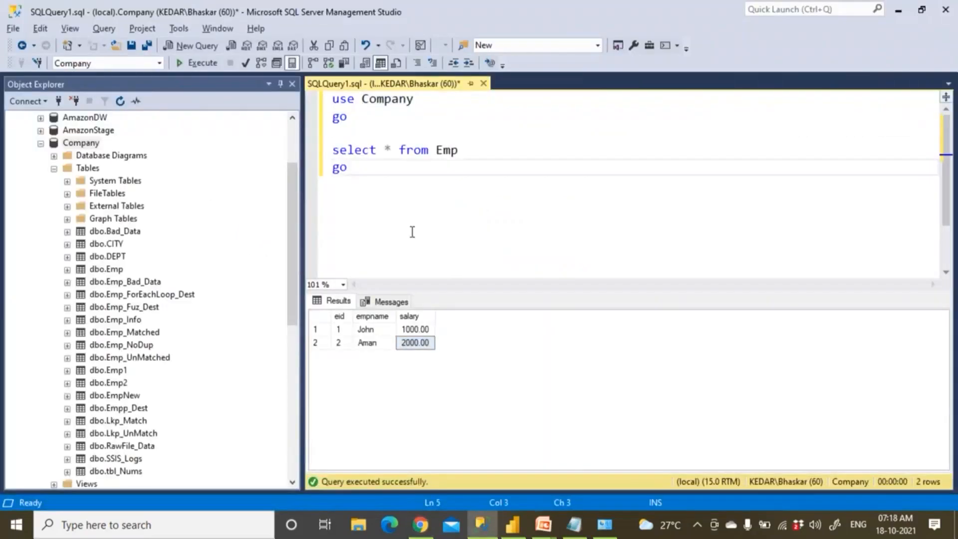
key("F5")
key("Return")
key("Return")
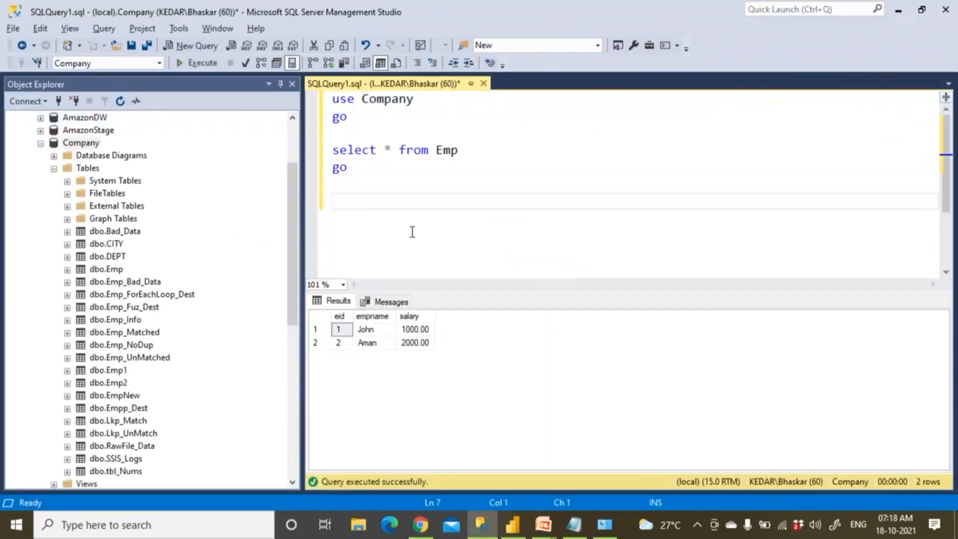
type("upcate")
key("BackSpace")
key("BackSpace")
key("BackSpace")
key("BackSpace")
key("BackSpace")
type("date Emp")
key("Return")
key("Return")
key("Up")
type("set ")
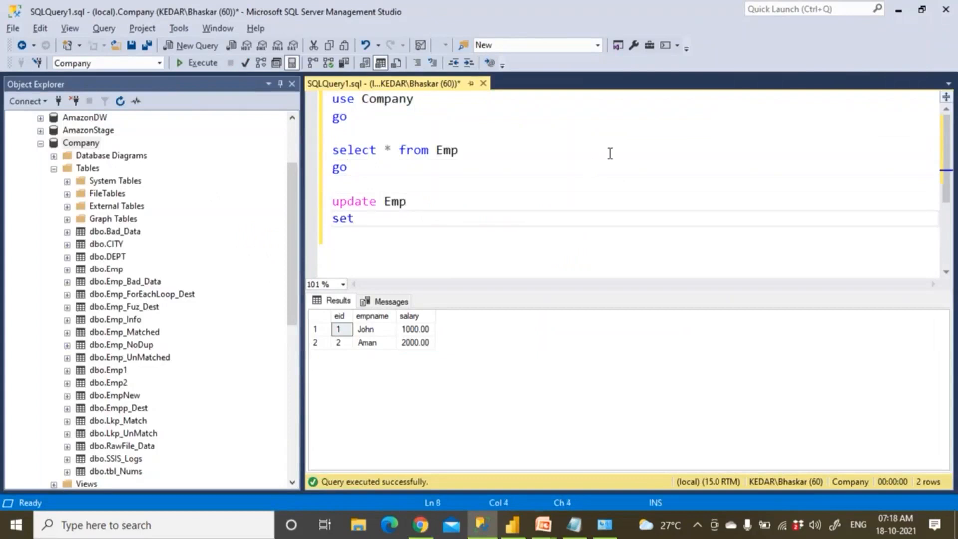
type("salary ")
type("= ''")
key("Left")
key("Left")
key("shift+Right")
key("shift+Right")
type("5000")
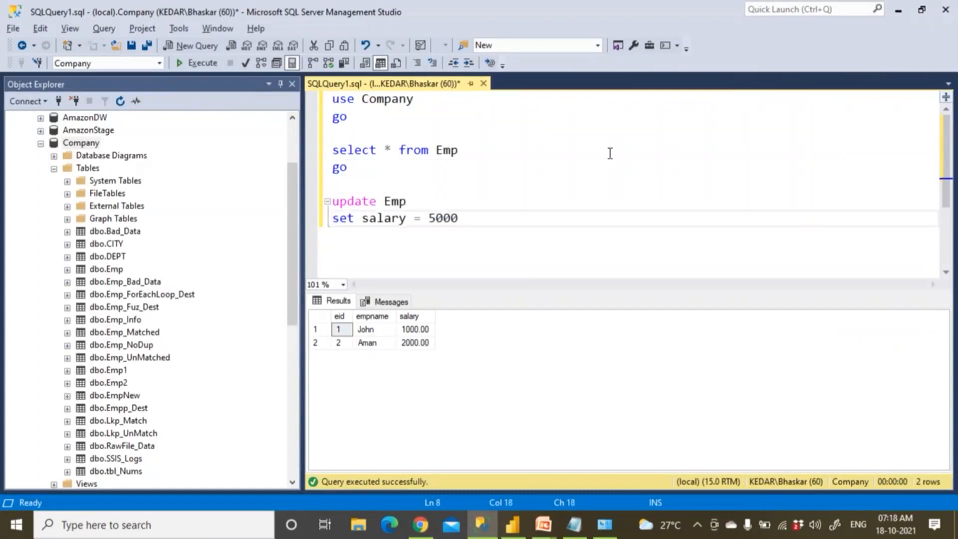
key("Return")
type("where ")
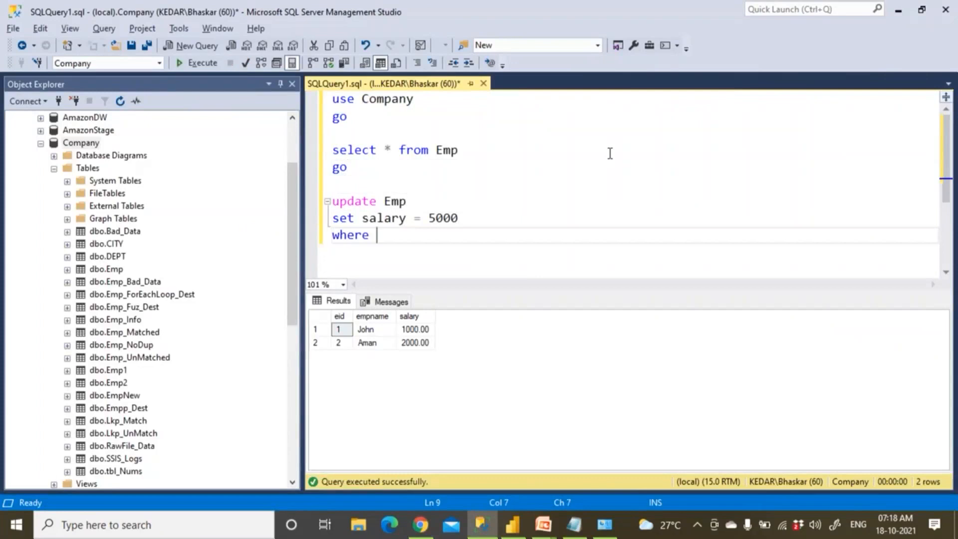
type("eid = 1")
Run the update and confirm employee 1's salary now reads 5000.00.
key("F5")
left_click(415, 329)
left_click(420, 341)
left_click(417, 331, "shift")
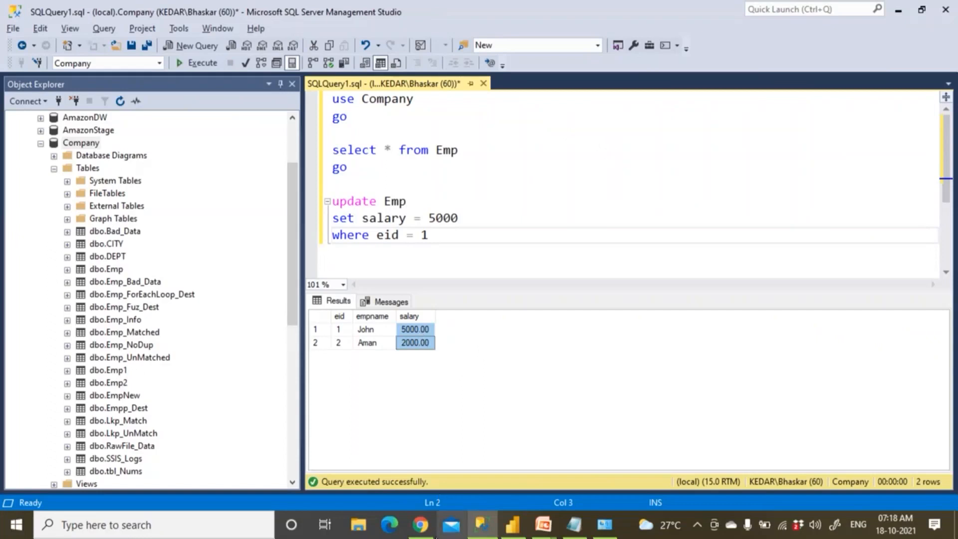
left_click(420, 524)
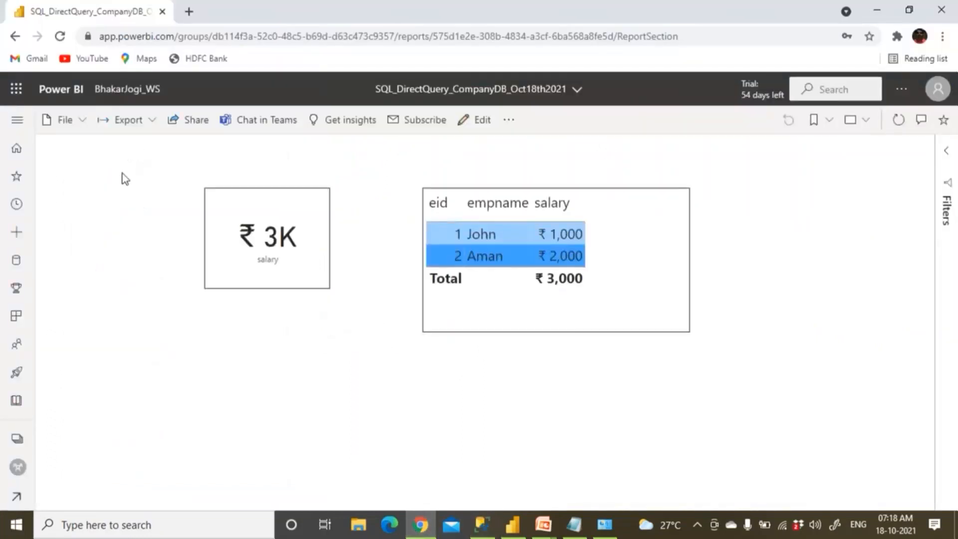
Refresh the SQL_DirectQuery_CompanyDB_Oct18th2021 dataset from the workspace's datasets list.
left_click(147, 91)
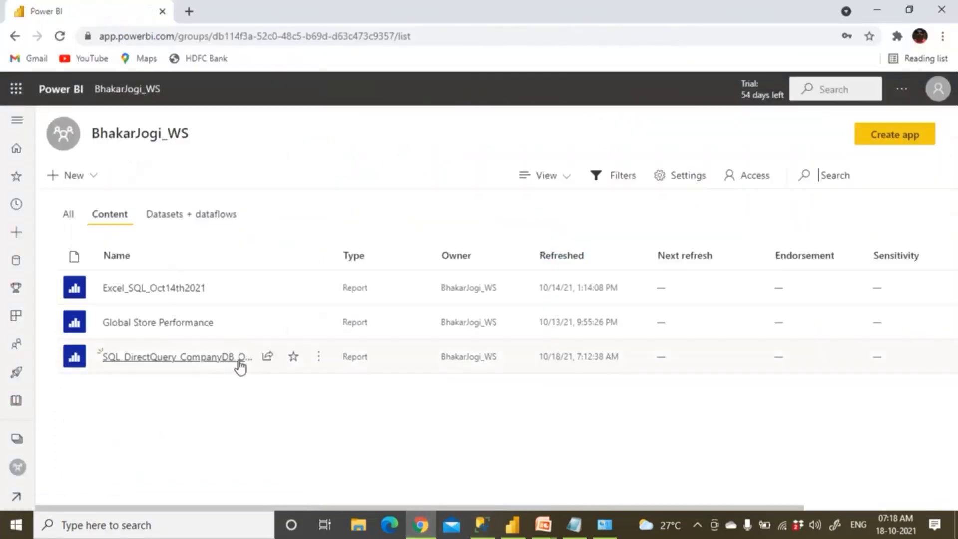
left_click(228, 218)
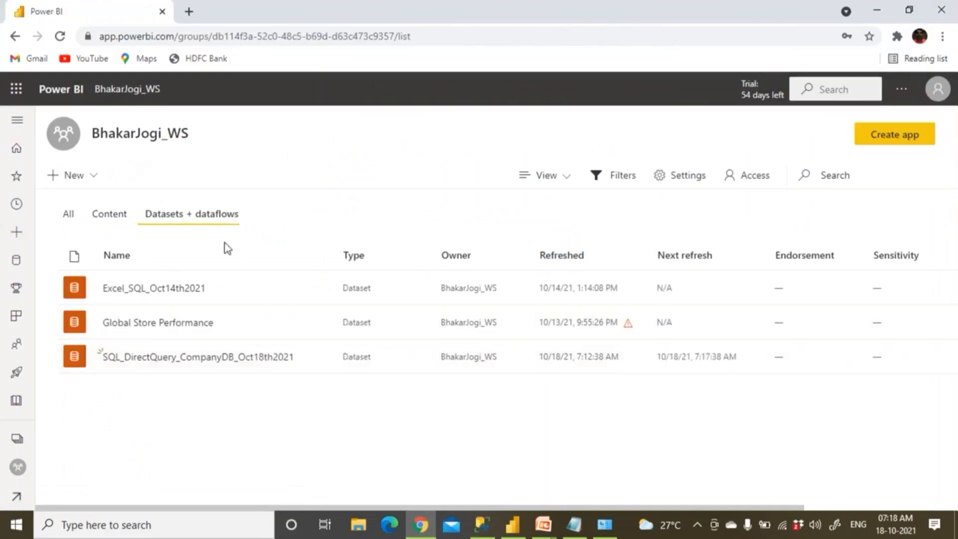
left_click(113, 220)
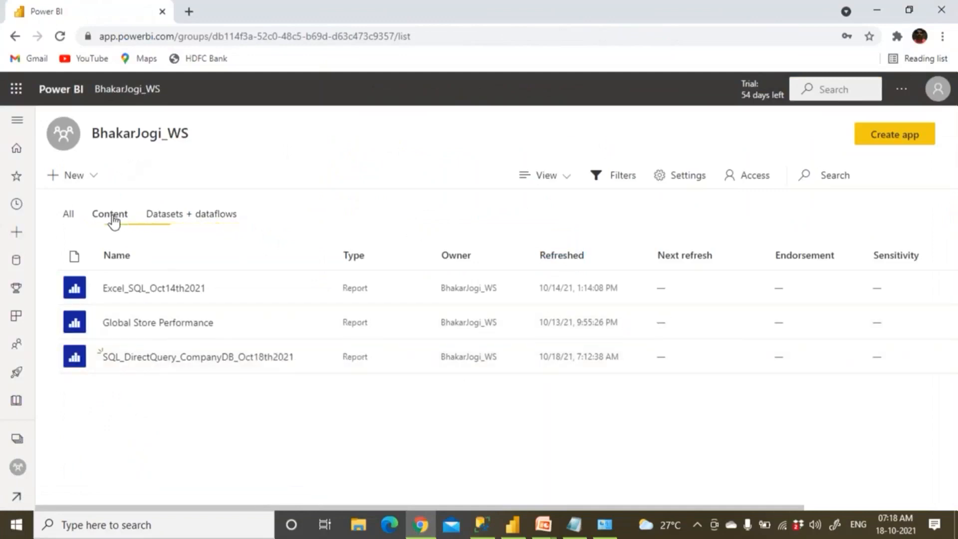
left_click(186, 218)
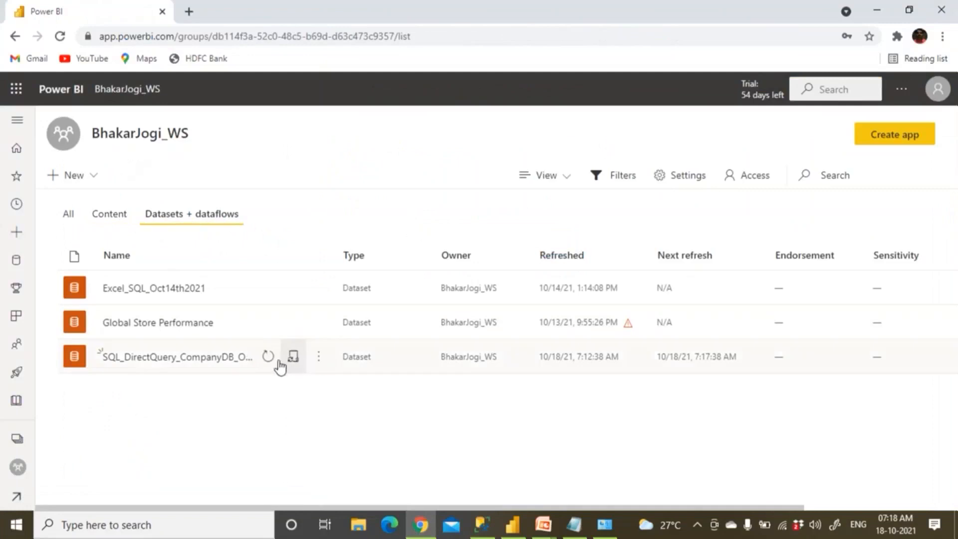
left_click(268, 357)
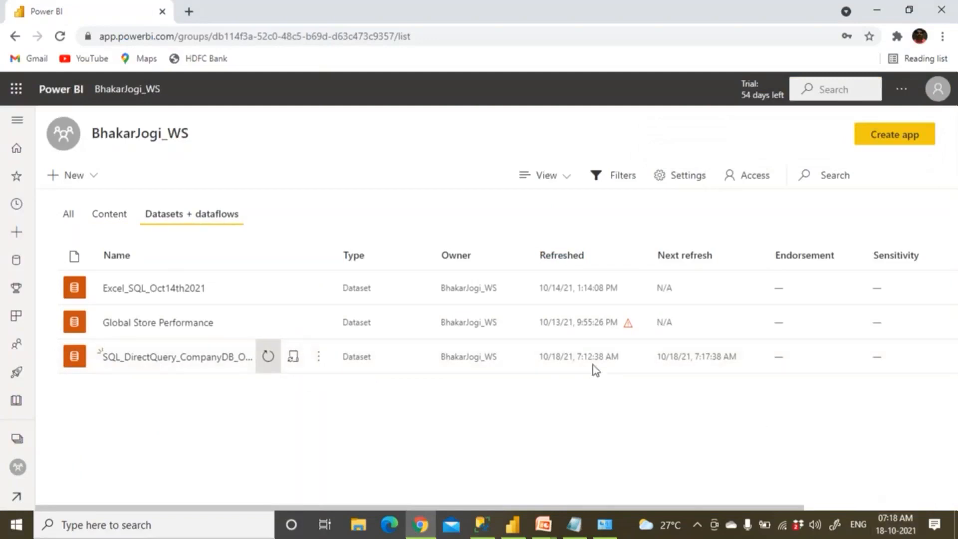
Check the dataset's last refreshed time (7:12:38 AM) and refresh it once more.
left_click_drag(576, 357, 615, 360)
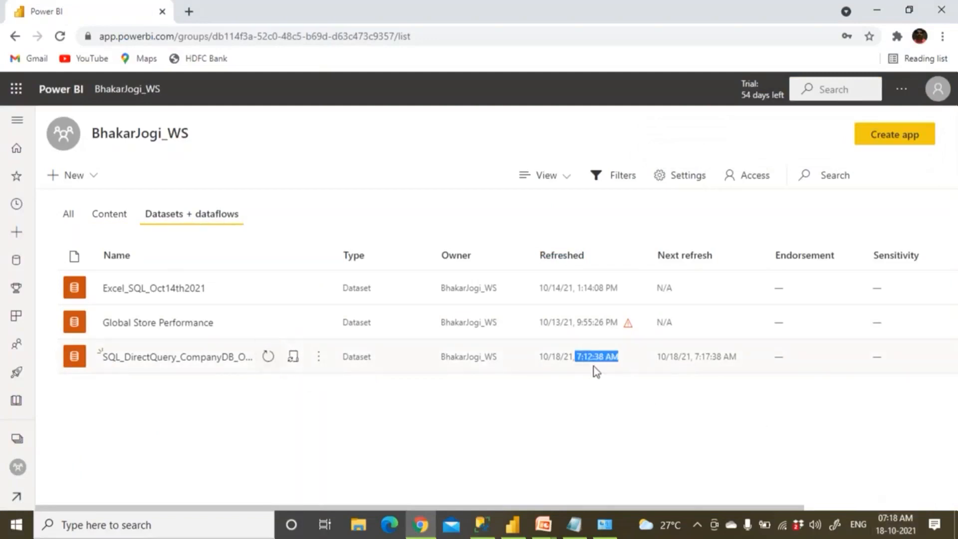
left_click(582, 378)
left_click_drag(577, 358, 624, 358)
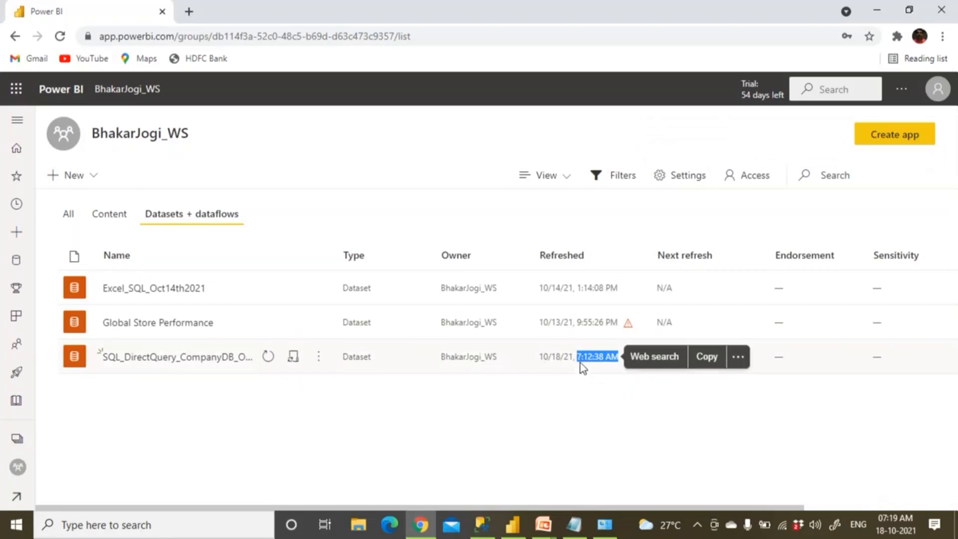
left_click(599, 391)
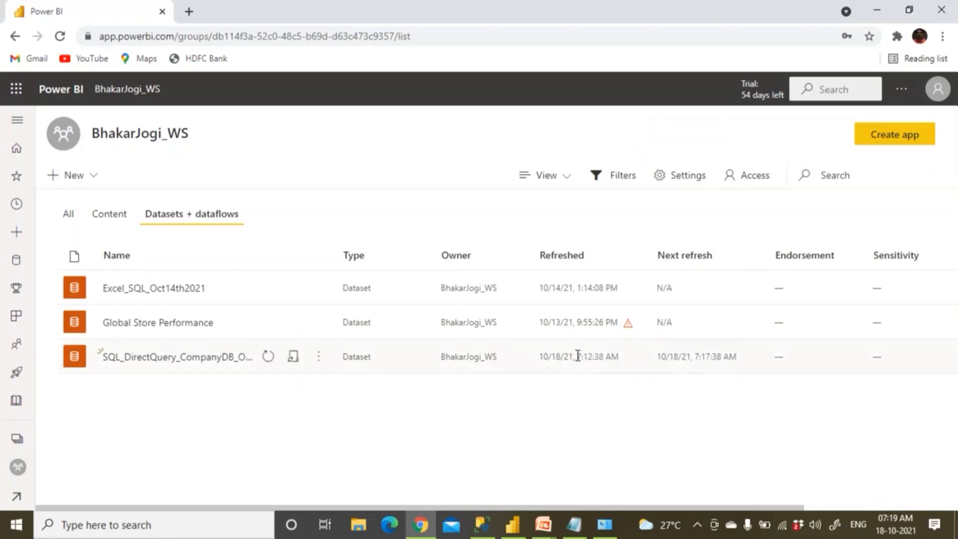
left_click_drag(577, 356, 620, 357)
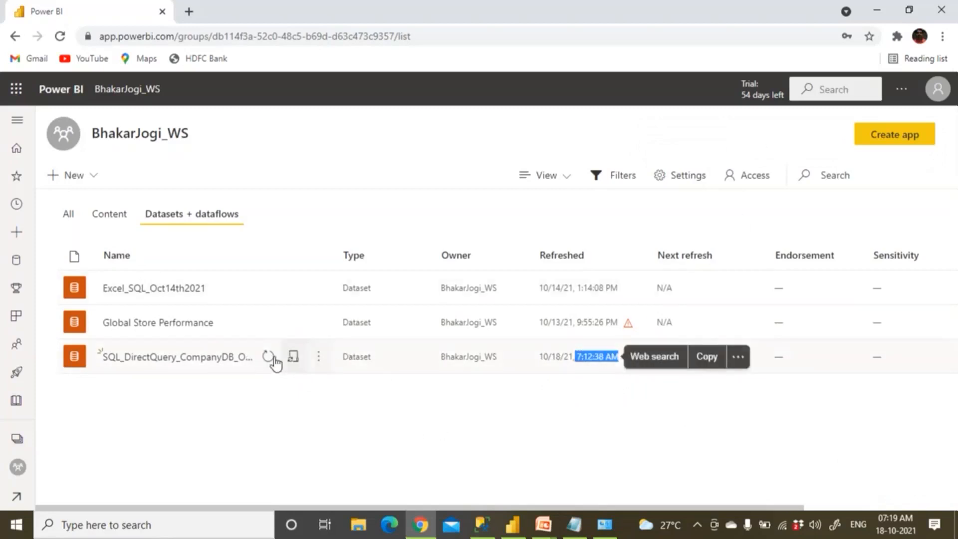
left_click(273, 358)
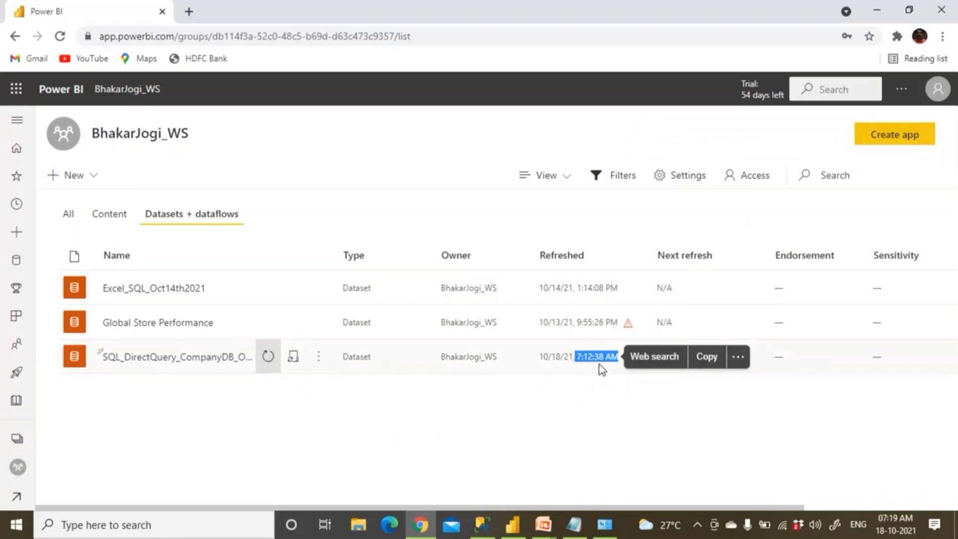
Open the SQL_DirectQuery_CompanyDB_Oct18th2021 report and refresh its visuals to show ₹5,000 and ₹7K total.
left_click(118, 218)
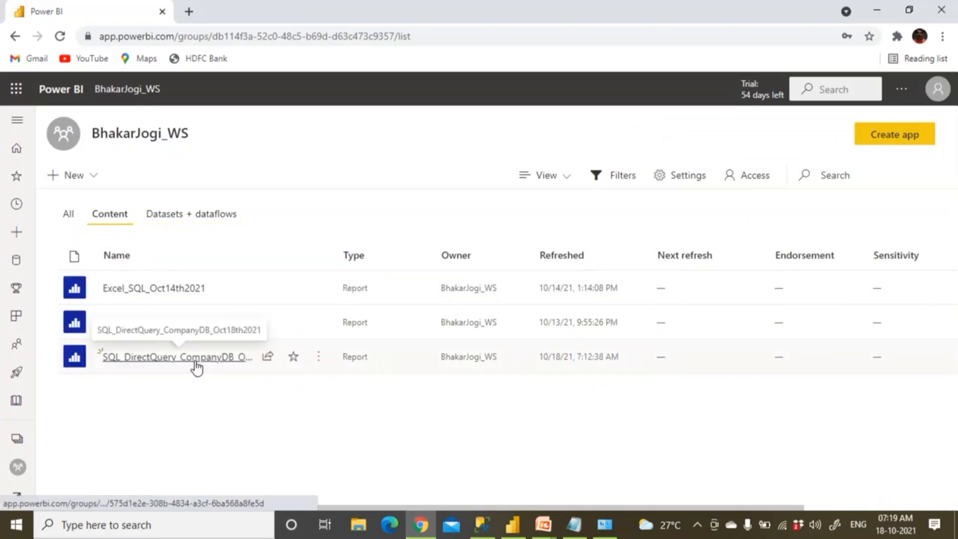
left_click(197, 367)
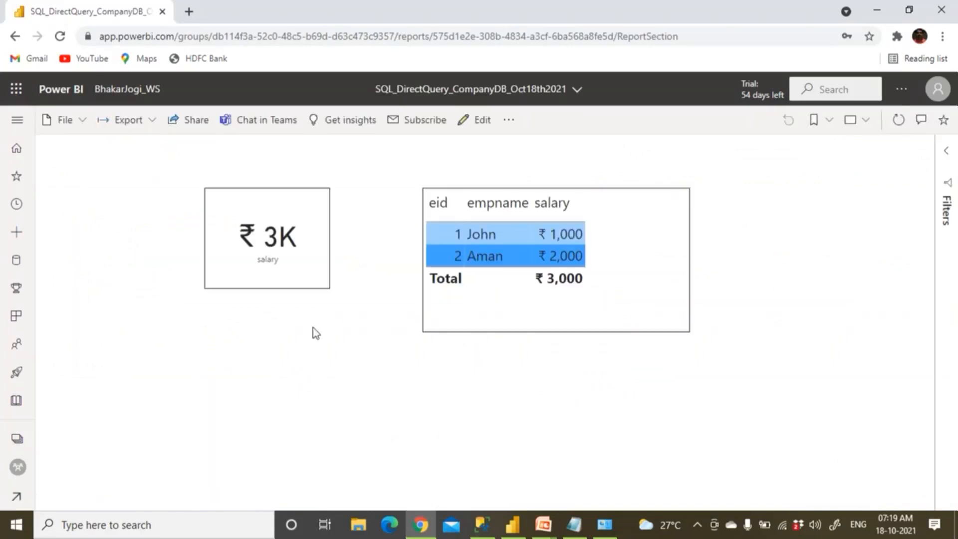
left_click(903, 123)
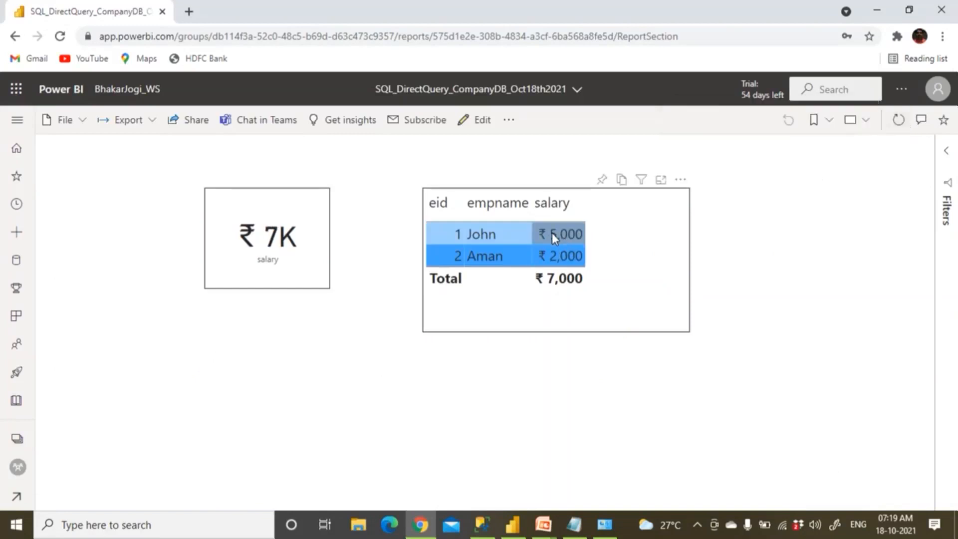
left_click(481, 522)
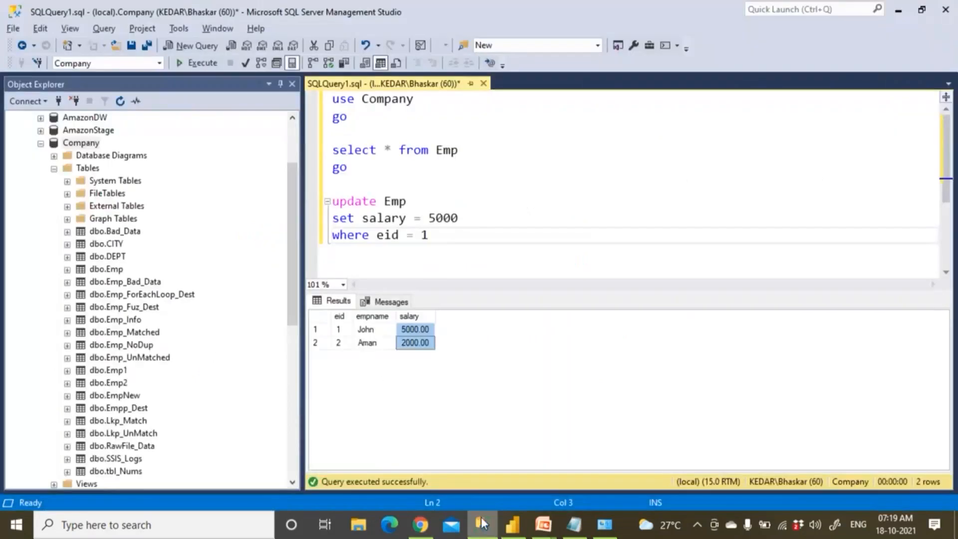
Change John's salary in the update statement from 5000 to 8000 and run the script.
left_click(430, 234)
left_click_drag(429, 218, 438, 219)
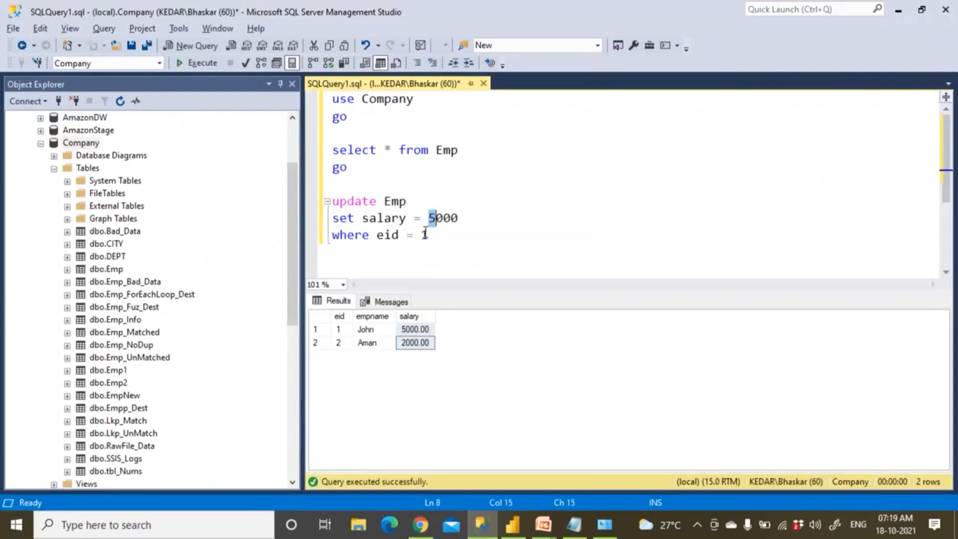
type("8")
left_click(198, 65)
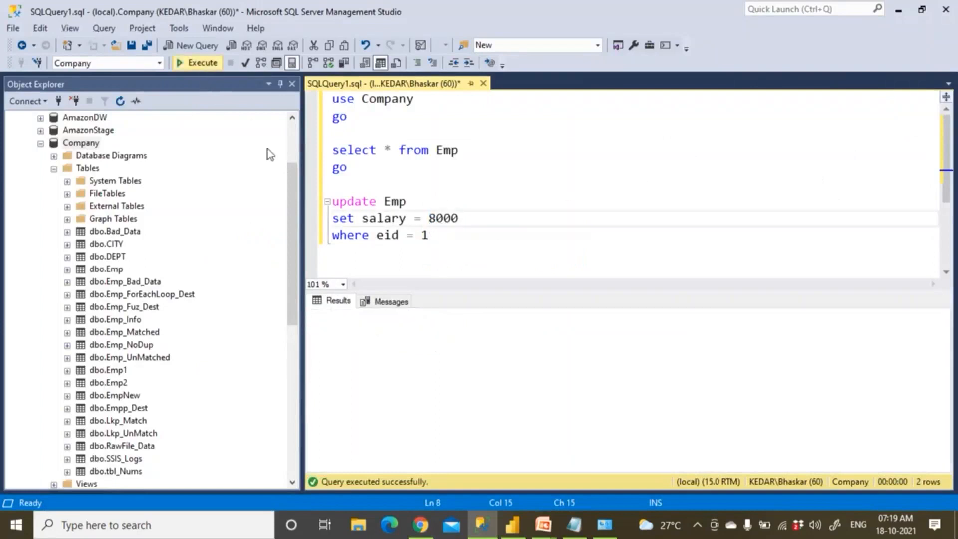
Duplicate the update statement below itself and replace its salary assignment with empname = ''.
left_click_drag(434, 235, 313, 199)
key("ctrl+c")
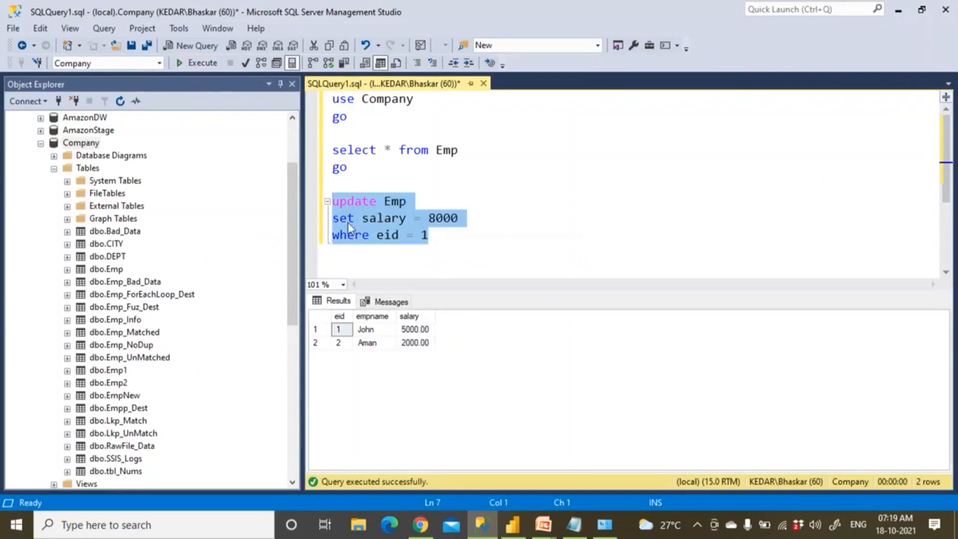
left_click(453, 241)
key("Return")
key("Return")
key("Return")
key("ctrl+v")
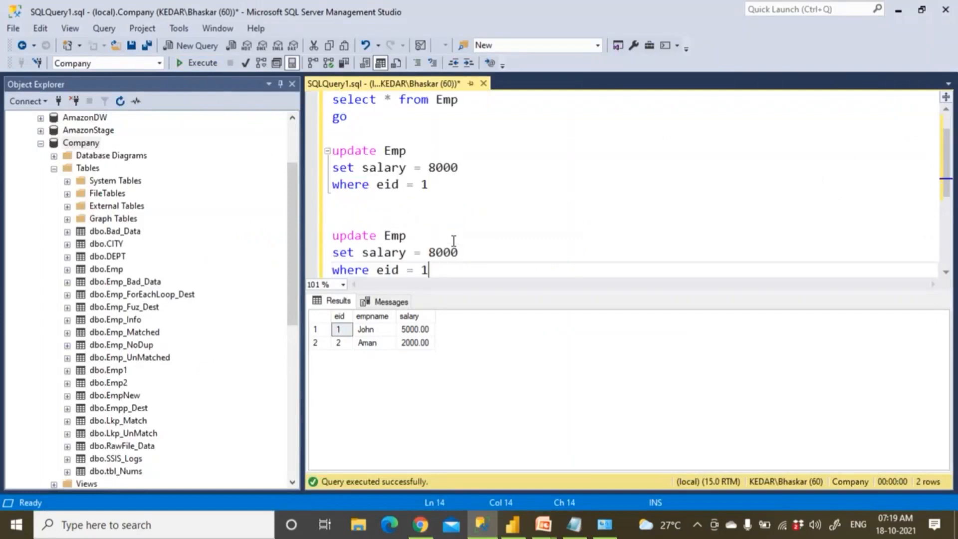
left_click_drag(360, 252, 469, 258)
type("emp")
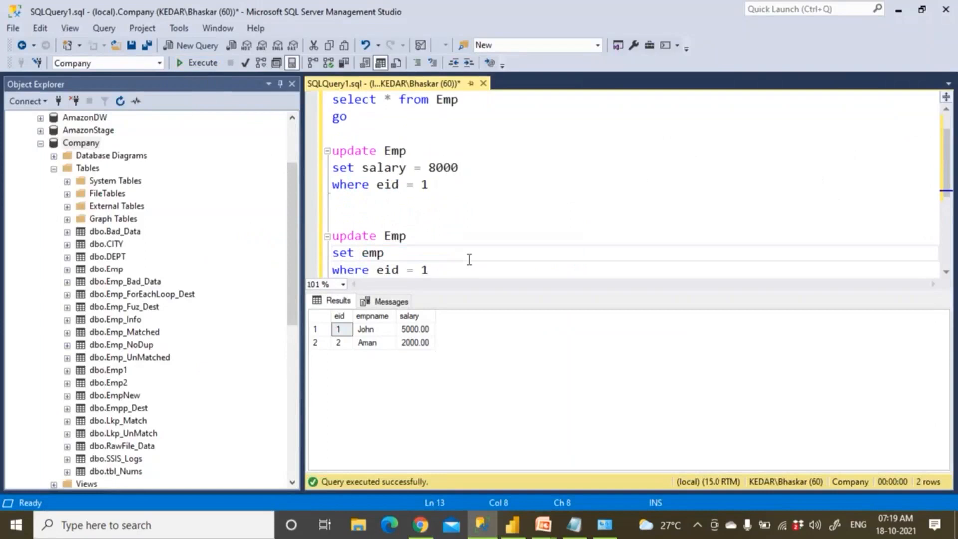
type("name =")
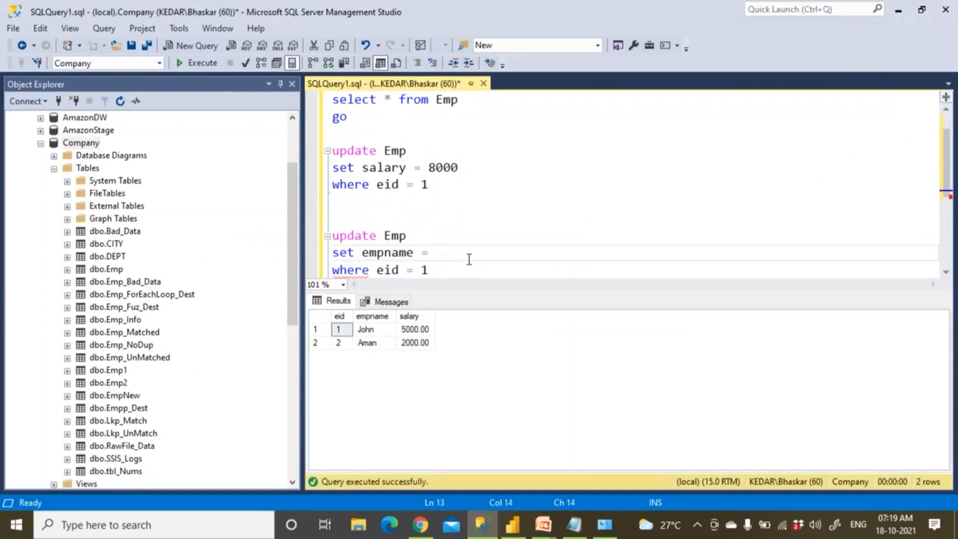
type(" ''")
left_click(385, 332)
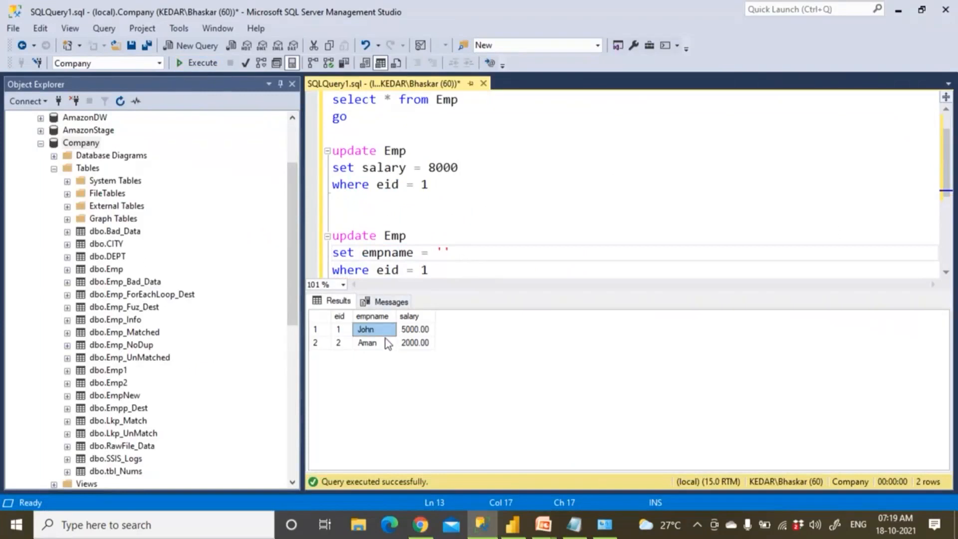
left_click(387, 340)
Fill in the name 'Salman Khan' and change the WHERE clause to eid = 2.
left_click(443, 253)
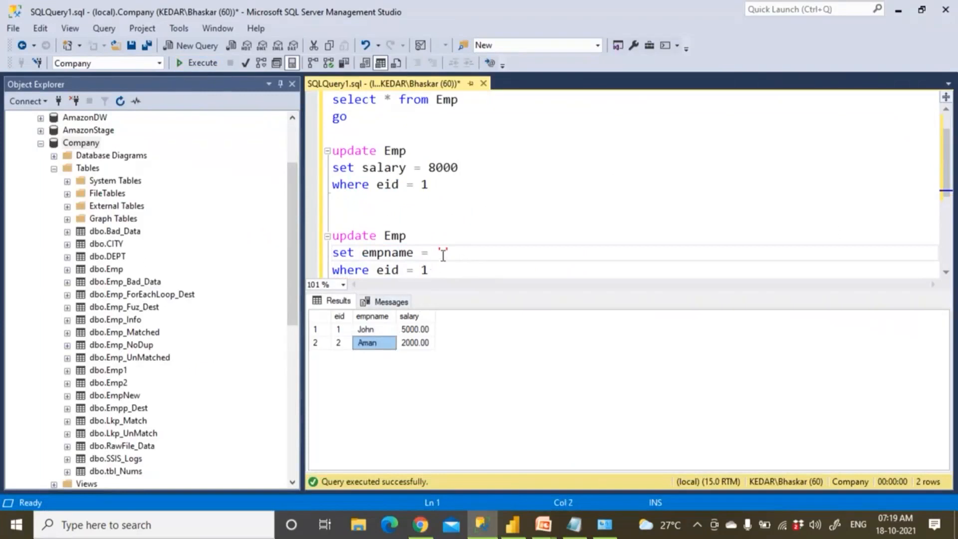
type("Sala")
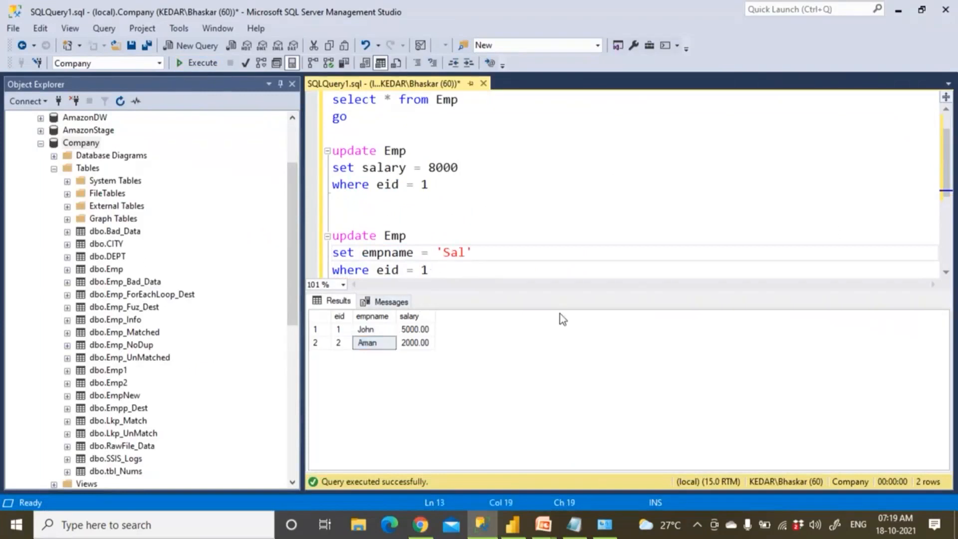
key("BackSpace")
type("lman khna")
key("BackSpace")
key("BackSpace")
key("BackSpace")
key("BackSpace")
type("Khan")
left_click(422, 270)
double_click(428, 270)
type("2")
Execute the name update for employee 2, then rerun SELECT * FROM Emp to verify.
left_click_drag(448, 270, 332, 235)
left_click(203, 65)
scroll(348, 144, "up", 1)
left_click_drag(353, 168, 310, 149)
left_click(208, 65)
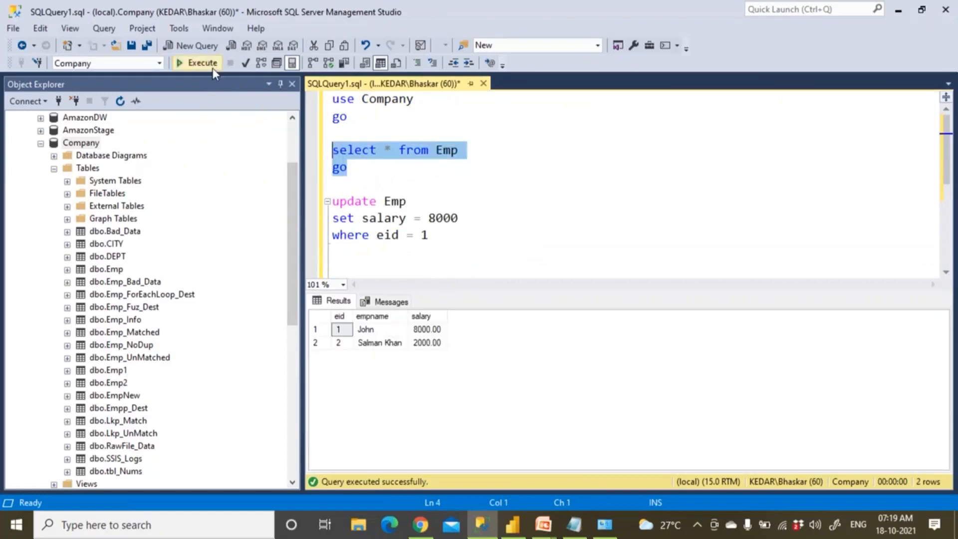
left_click(420, 523)
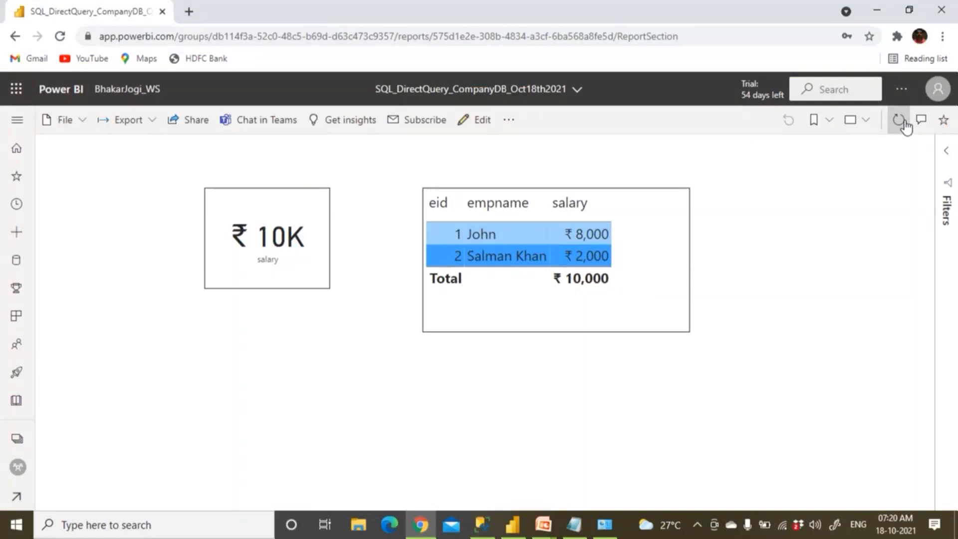
Reopen the SQL_DirectQuery_CompanyDB_Oct18th2021 report from BhakarJogi_WS to see the ₹10K total.
left_click(131, 88)
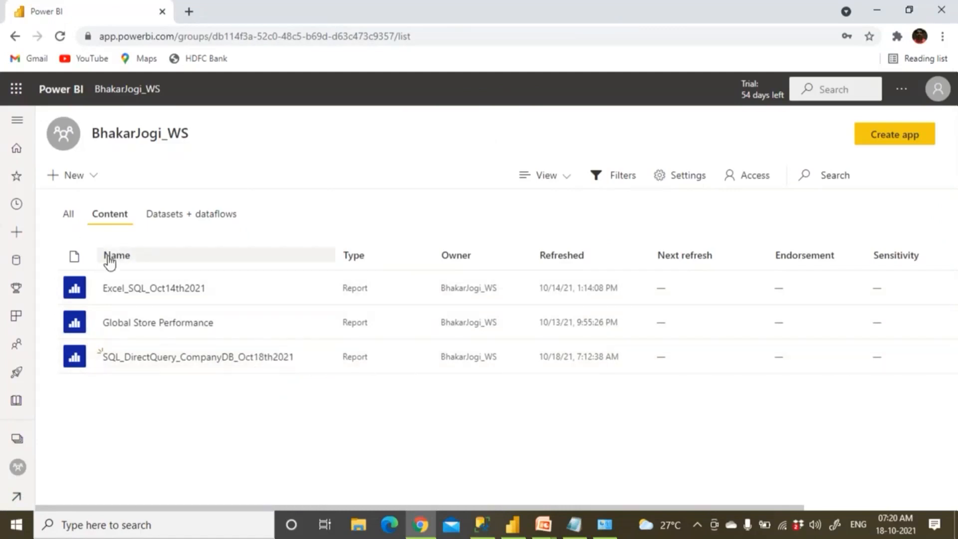
left_click(151, 358)
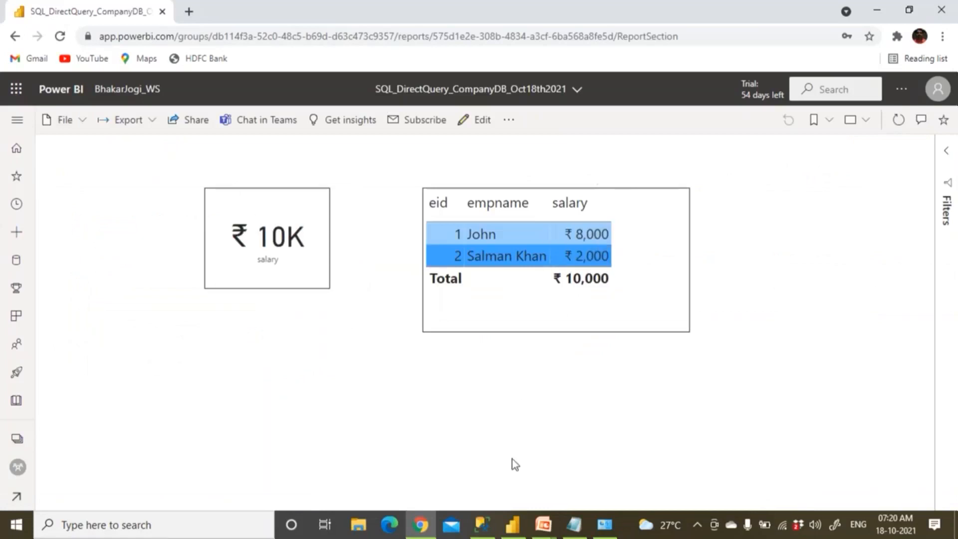
Edit the update to SET salary = 12000 WHERE eid = 1 and execute it.
left_click(484, 530)
left_click(444, 250)
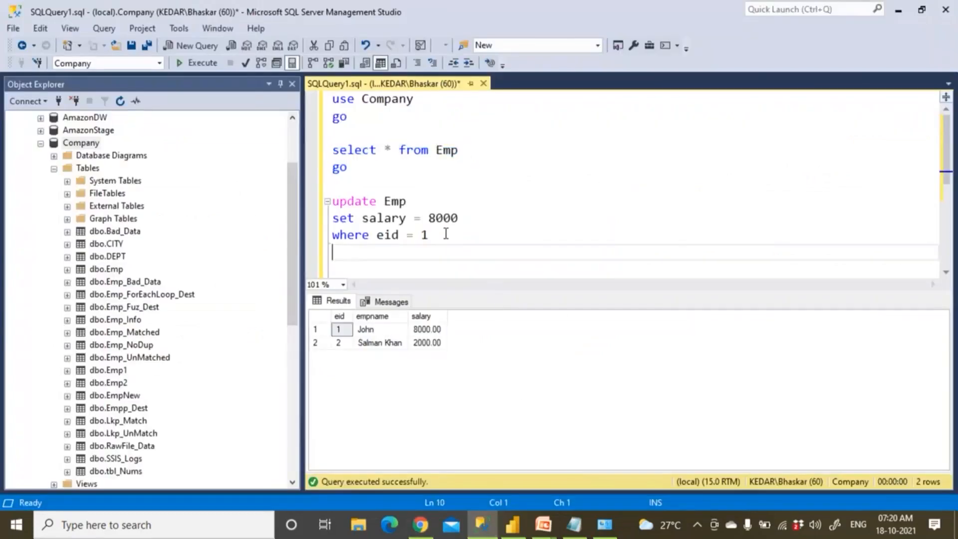
left_click_drag(429, 220, 332, 201)
type("12")
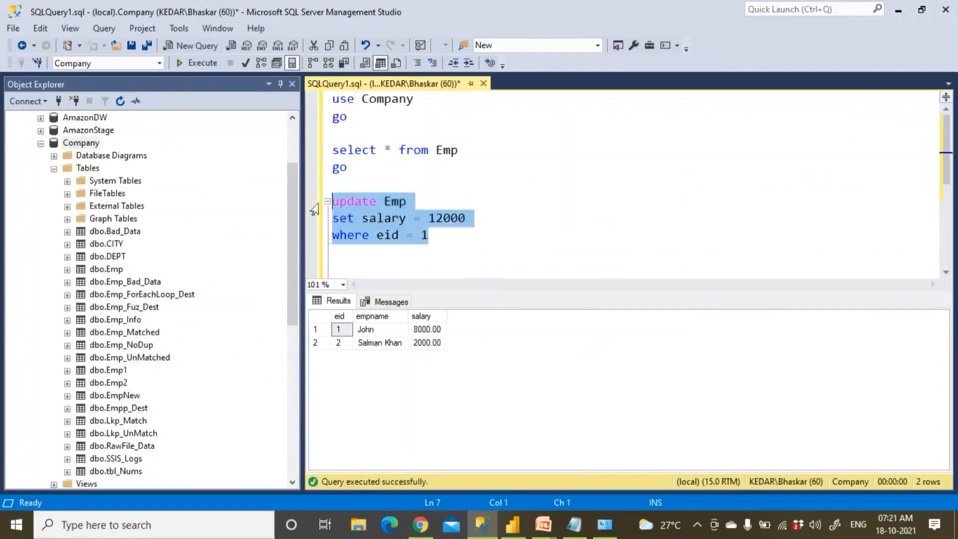
left_click(202, 67)
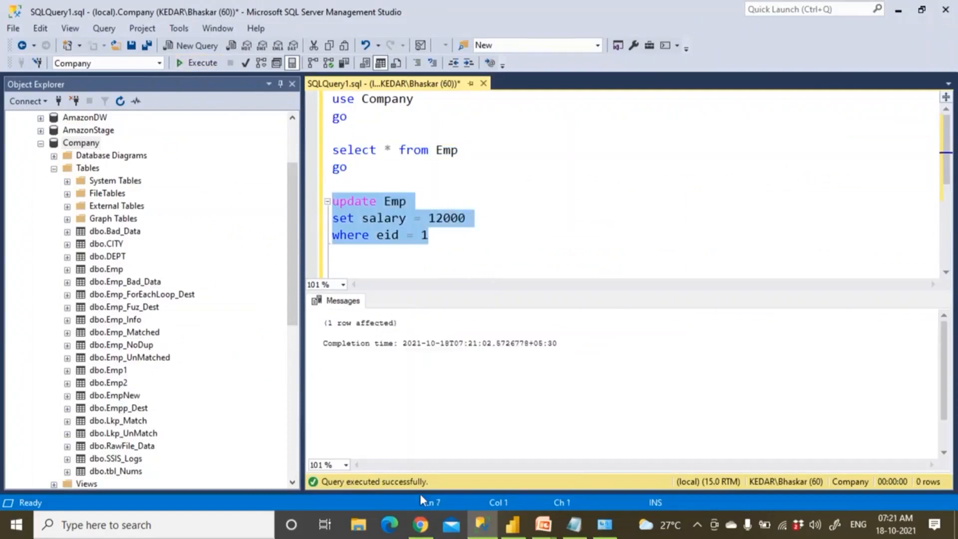
left_click(420, 525)
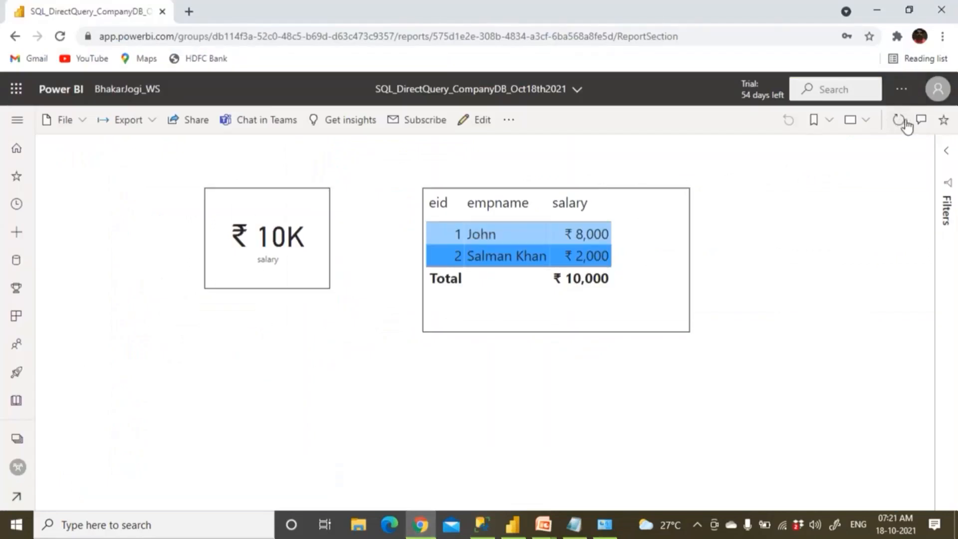
Refresh the DirectQuery company dataset from the workspace's datasets list.
left_click(126, 93)
left_click(189, 218)
mouse_move(290, 373)
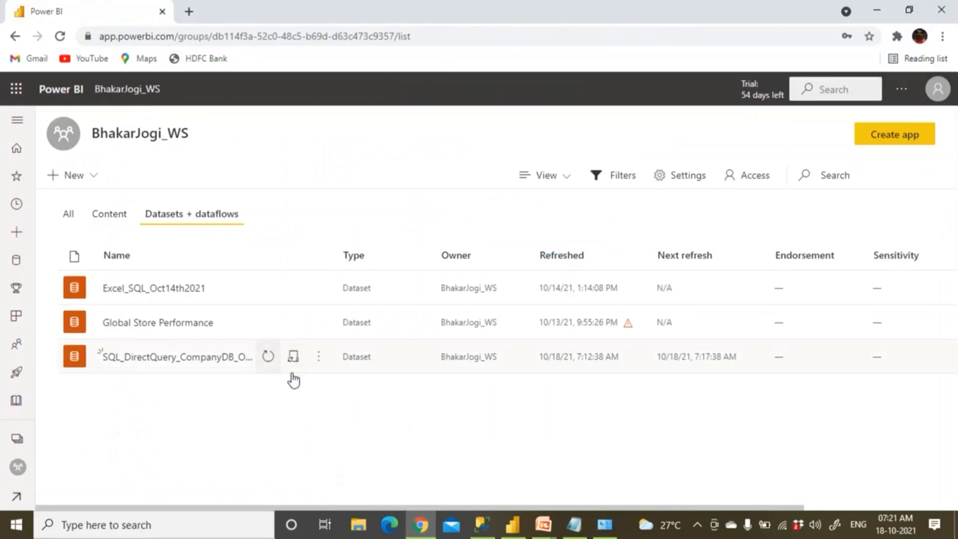
left_click(269, 357)
Open the report and refresh its visuals to show John at ₹12,000 and ₹14K total.
left_click(111, 215)
left_click(165, 363)
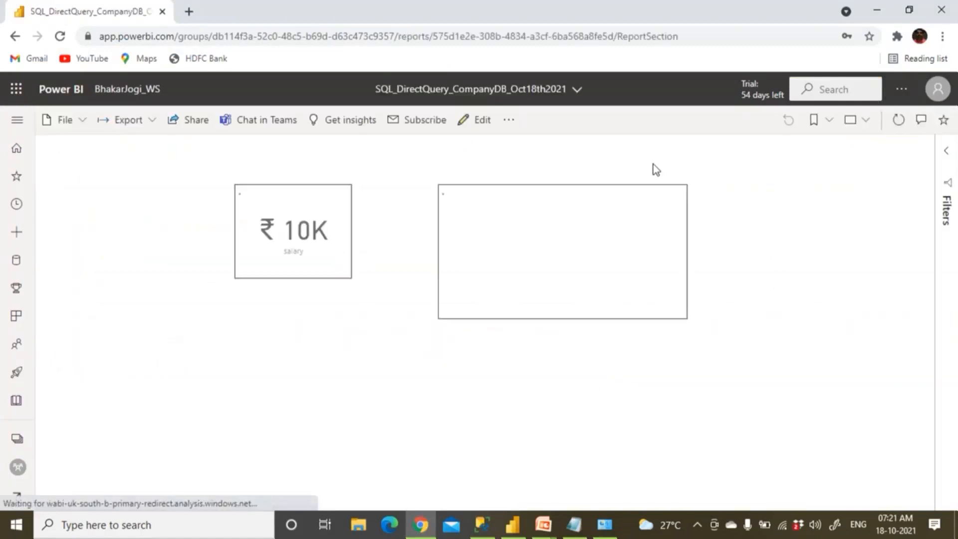
left_click(901, 129)
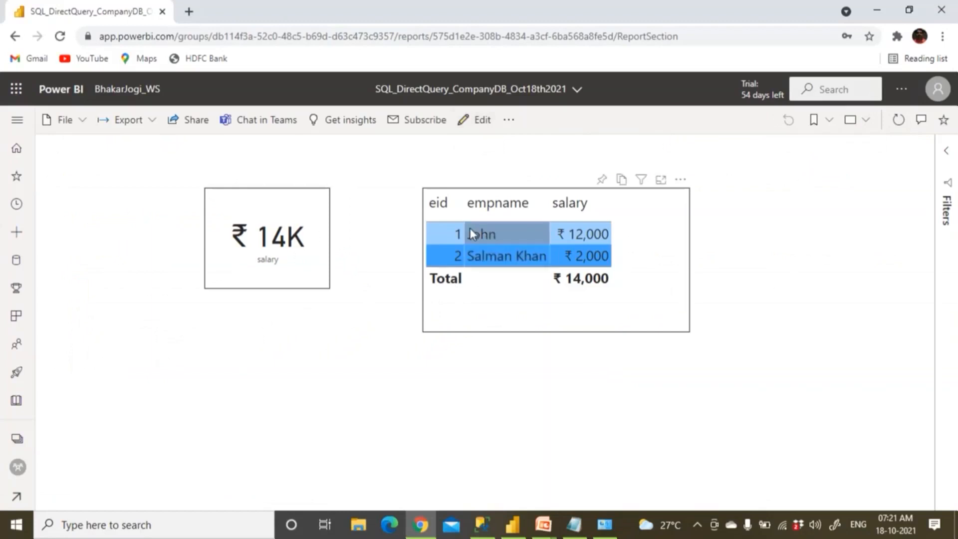
left_click(132, 91)
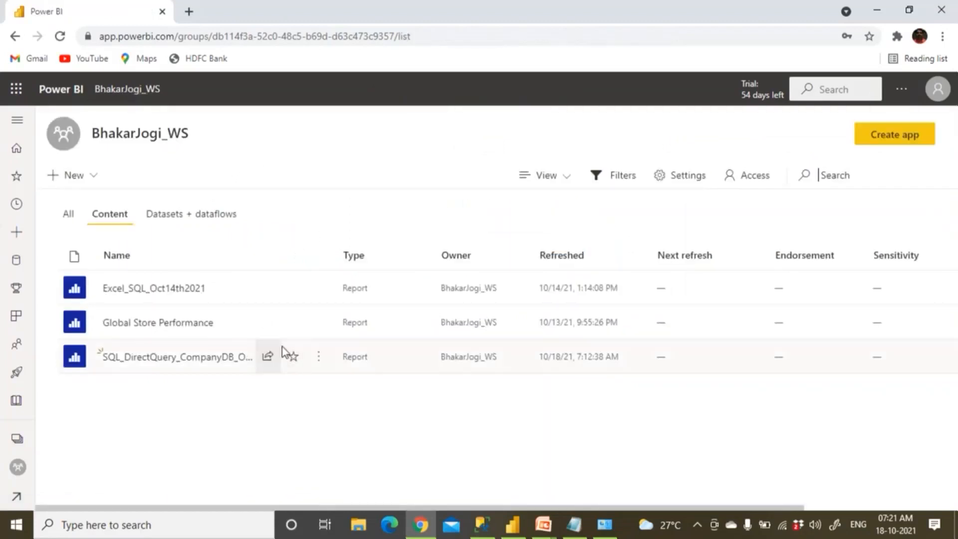
List BhakarJogi_WS's three datasets, with the DirectQuery CompanyDB's next refresh at 7:17:38 AM.
left_click(220, 214)
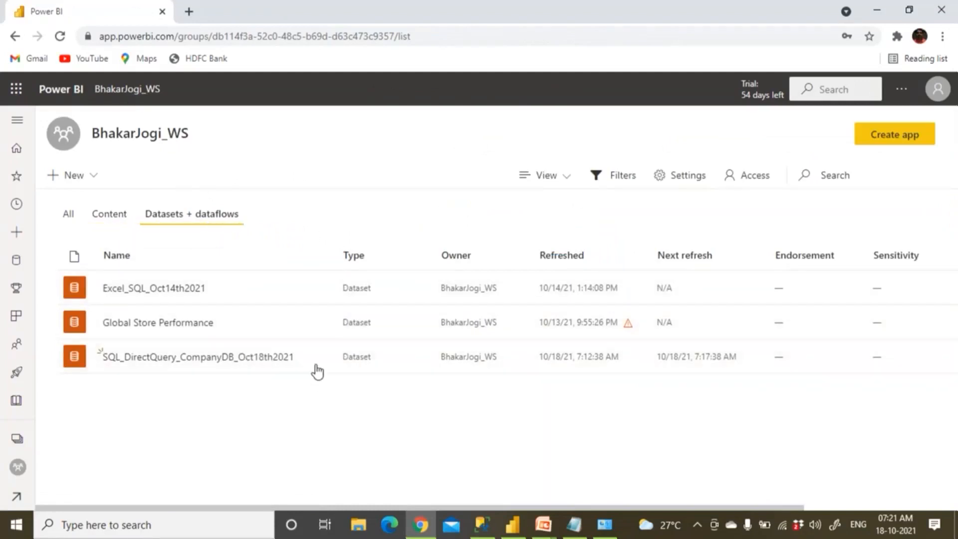
mouse_move(323, 368)
left_click(115, 215)
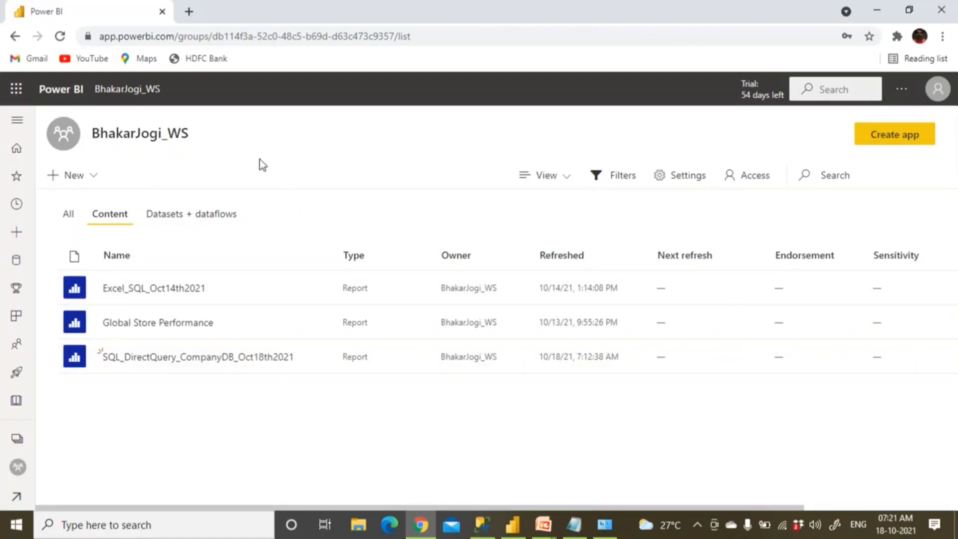
left_click(206, 224)
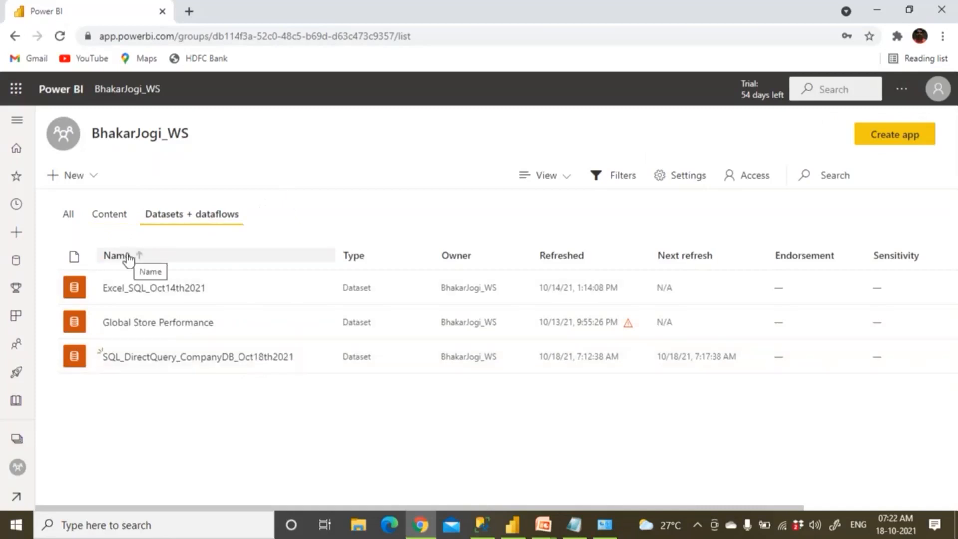
Close the SQL_DirectQuery_CompanyDB_Oct18th2021 file in Power BI Desktop without saving changes.
left_click(512, 523)
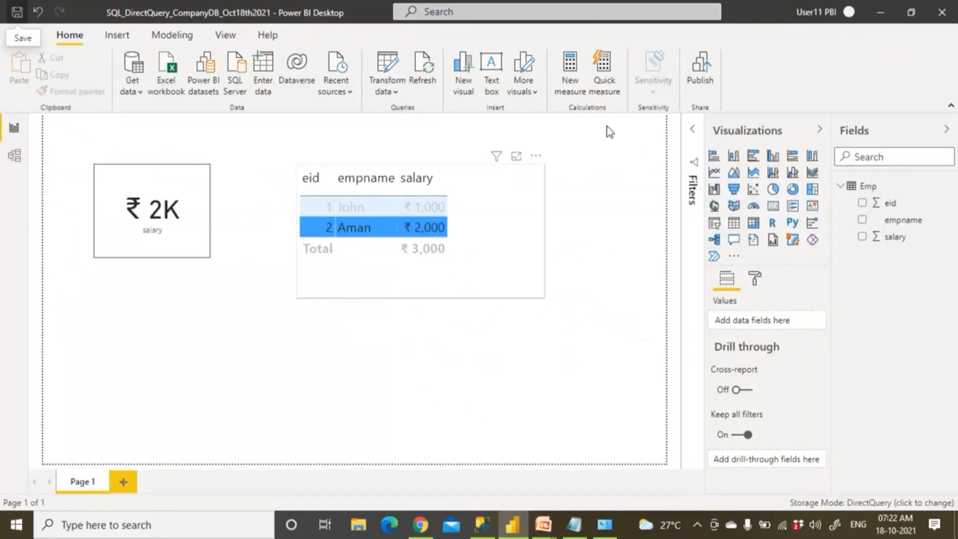
left_click(942, 15)
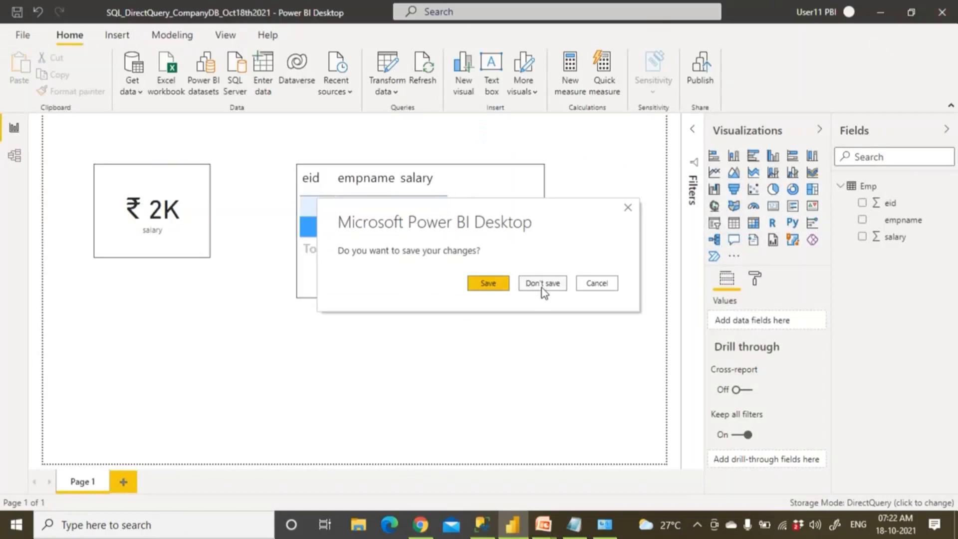
left_click(492, 283)
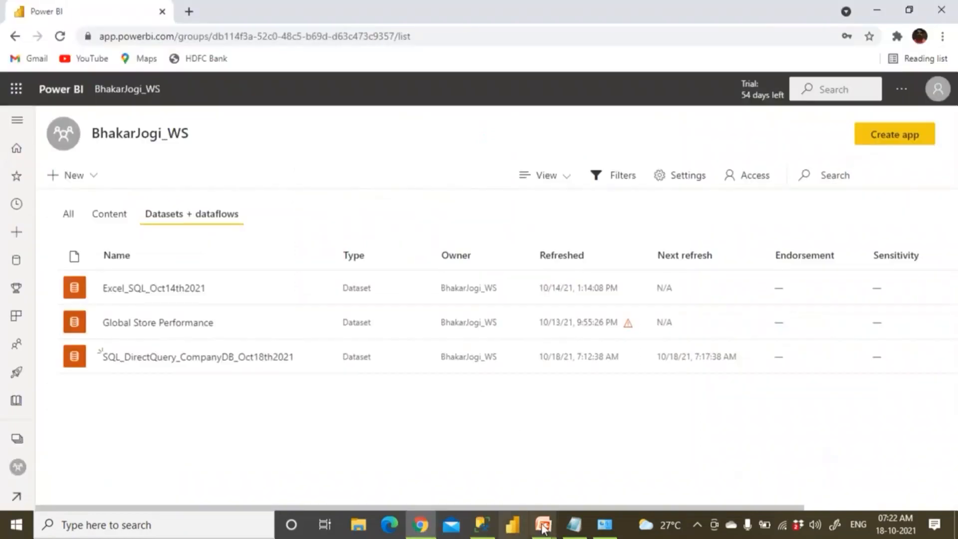
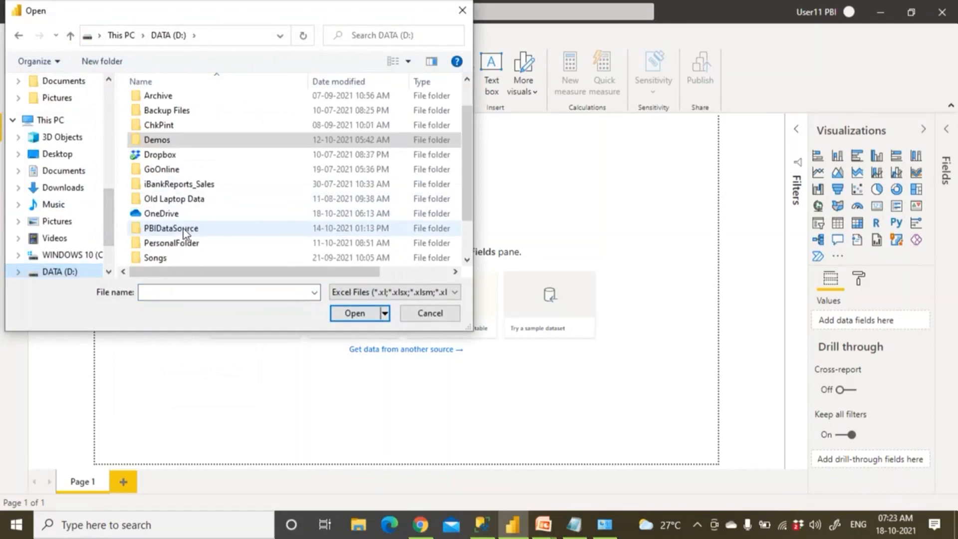
Load the ProdSales sheet from D:\PBIDataSource\ProdSales.xlsx into the report.
left_click(192, 231)
double_click(192, 235)
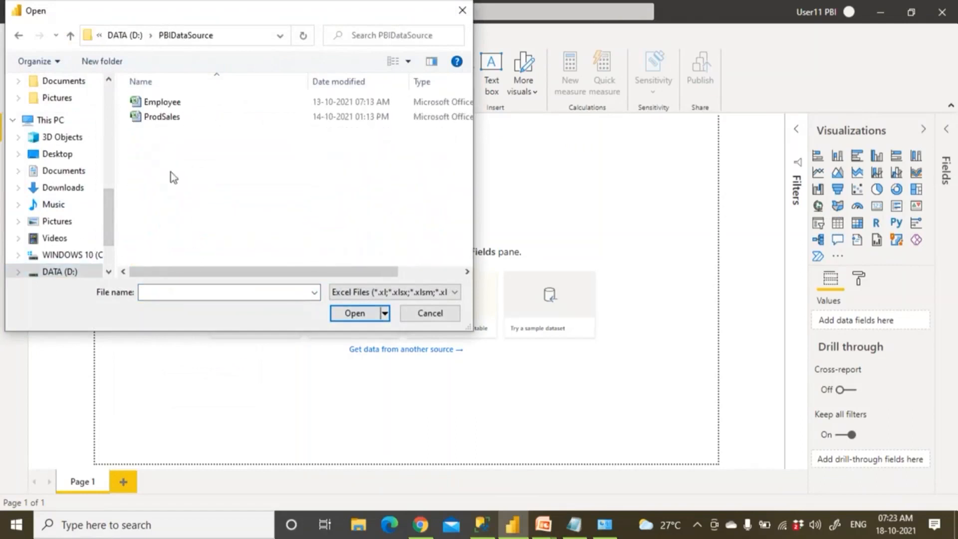
double_click(160, 121)
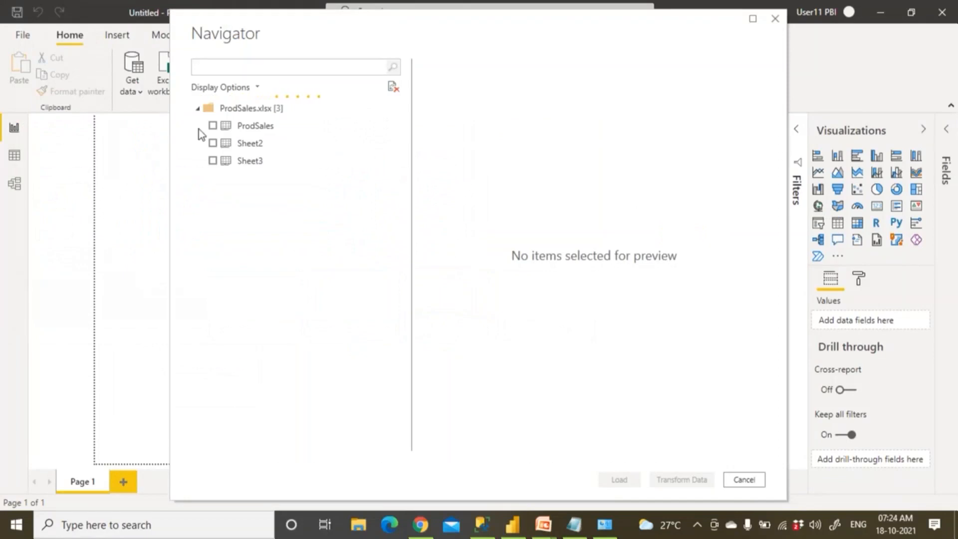
left_click(212, 126)
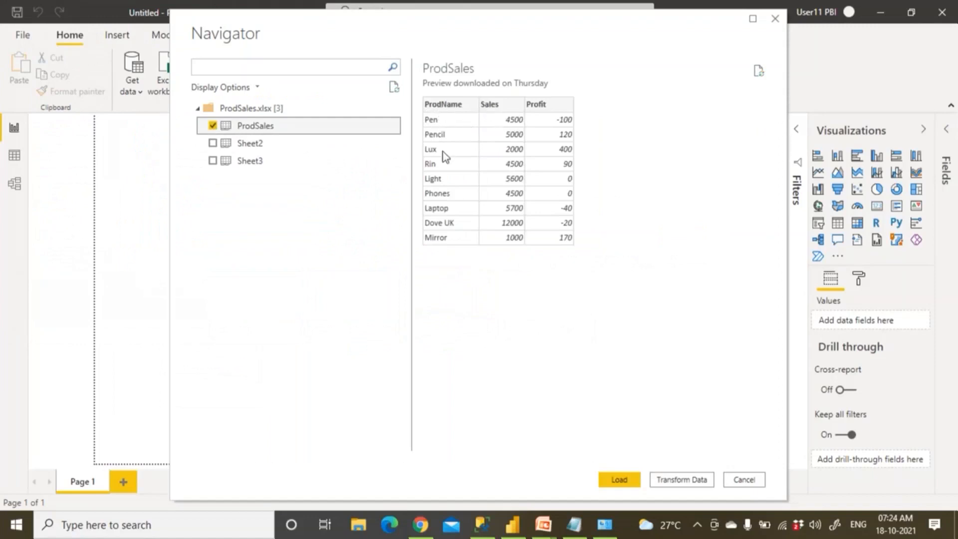
left_click(623, 482)
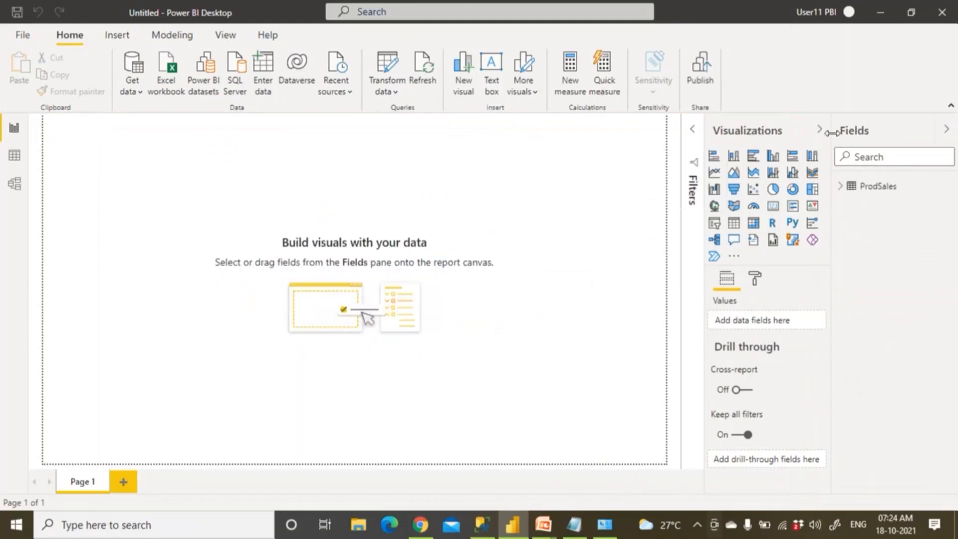
Rename the Page 1 tab to Excel.
left_click(840, 187)
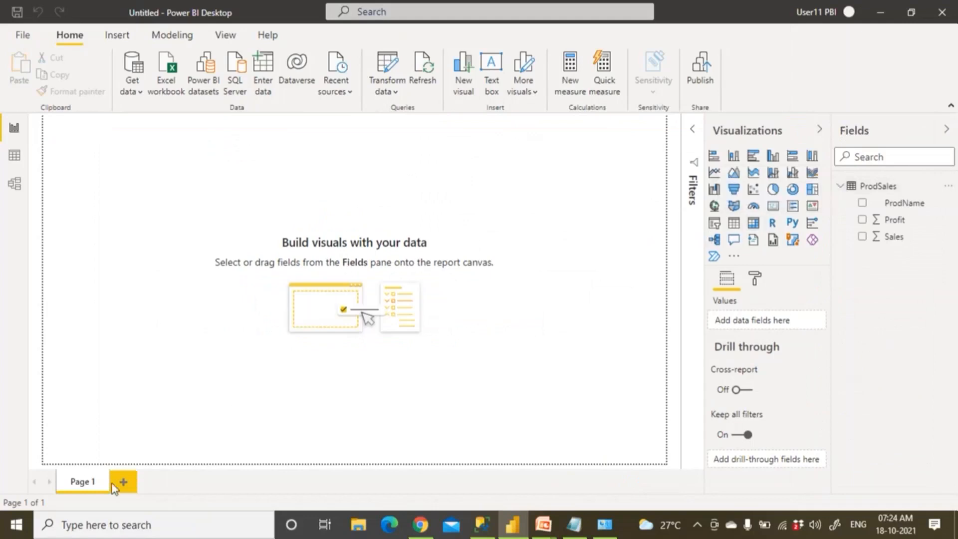
double_click(86, 487)
type("Excel")
left_click(148, 309)
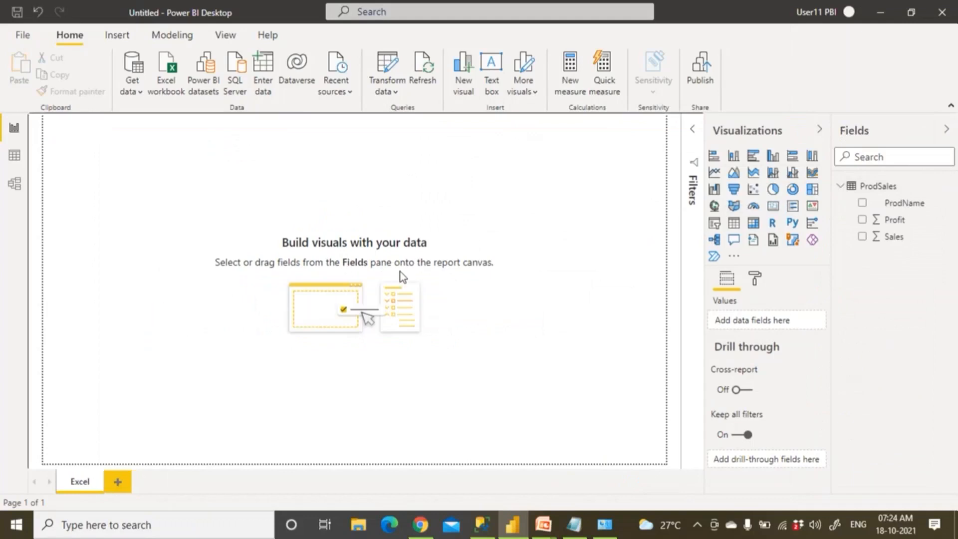
Add a card showing total Sales (45K) with its border turned on, resized on the page.
left_click(773, 207)
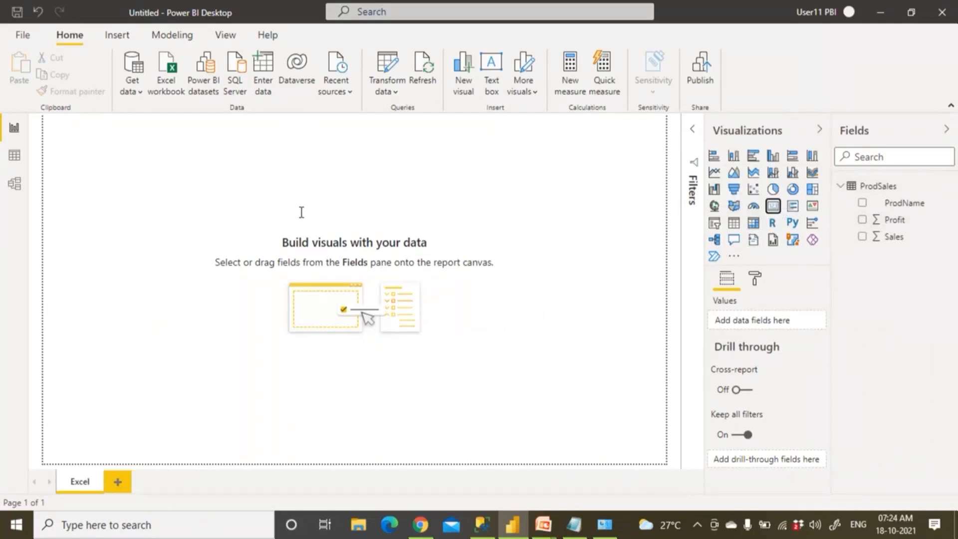
left_click_drag(143, 197, 207, 239)
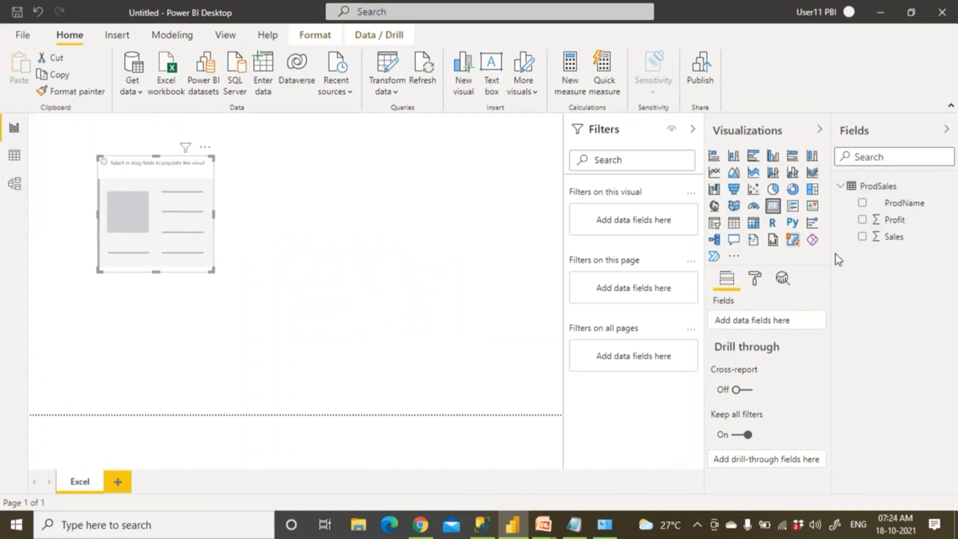
left_click(876, 244)
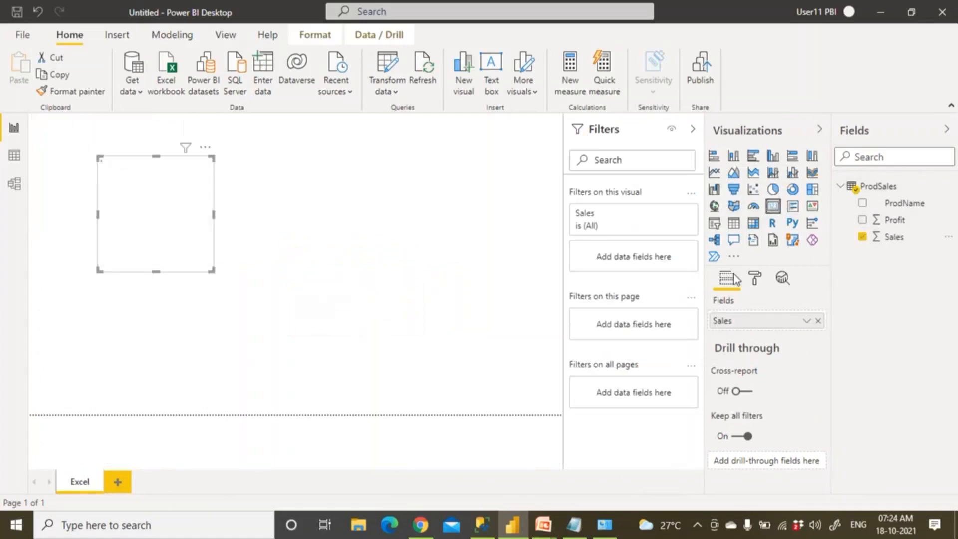
left_click(755, 280)
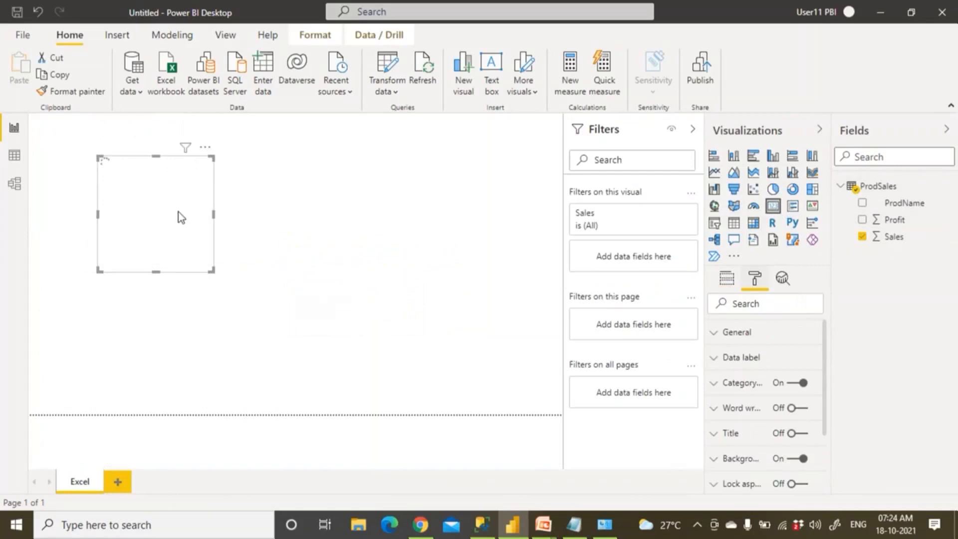
scroll(759, 427, "down", 3)
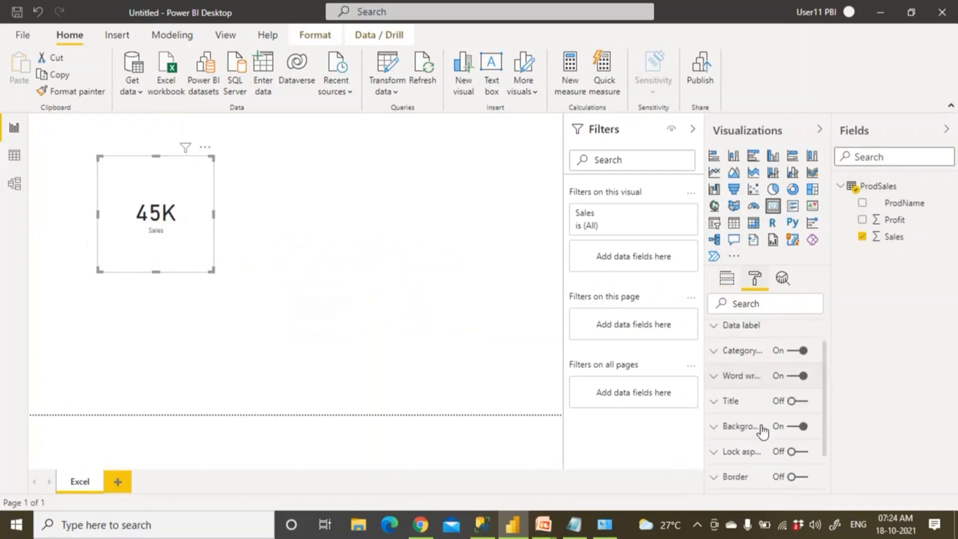
left_click(804, 412)
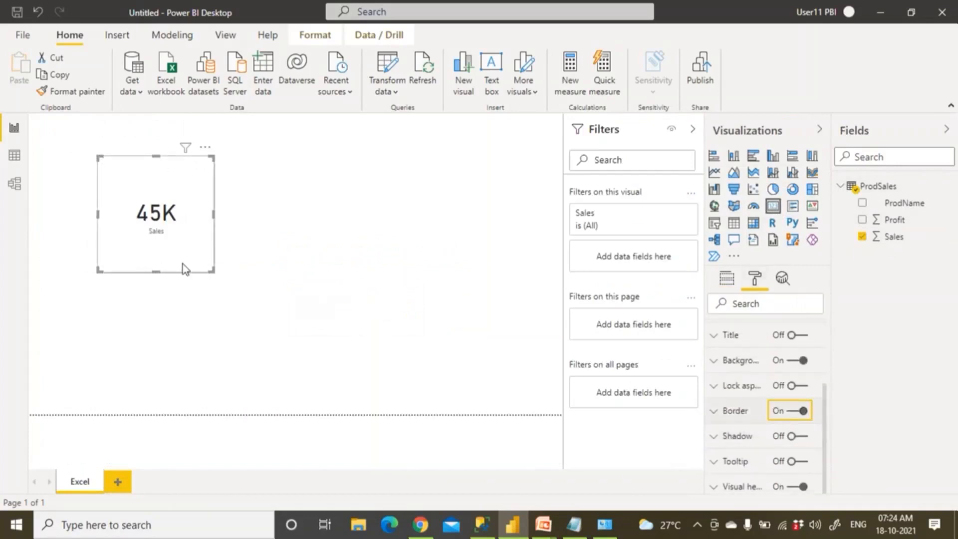
left_click_drag(212, 270, 241, 189)
left_click(289, 225)
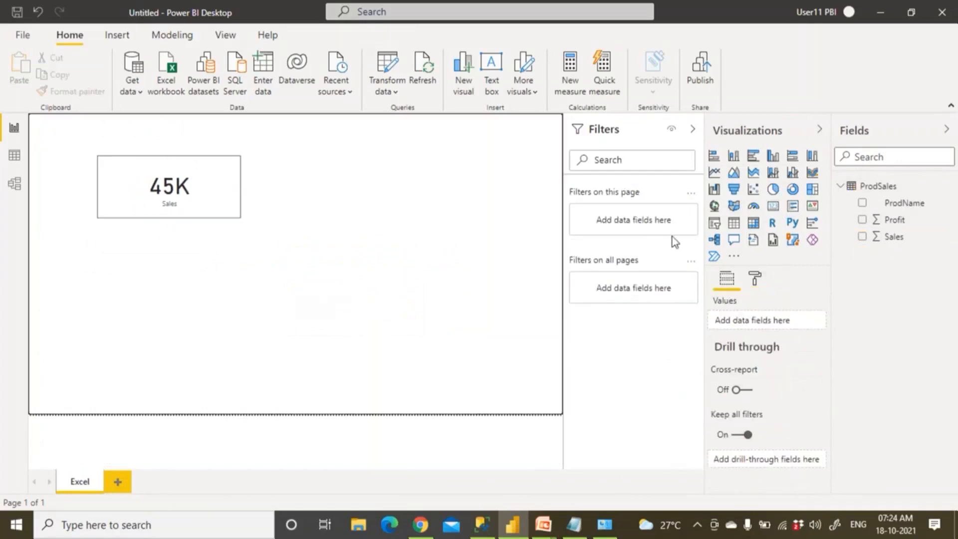
Place a table visual right of the card listing ProdName and Sales.
left_click(733, 222)
left_click_drag(170, 380, 495, 369)
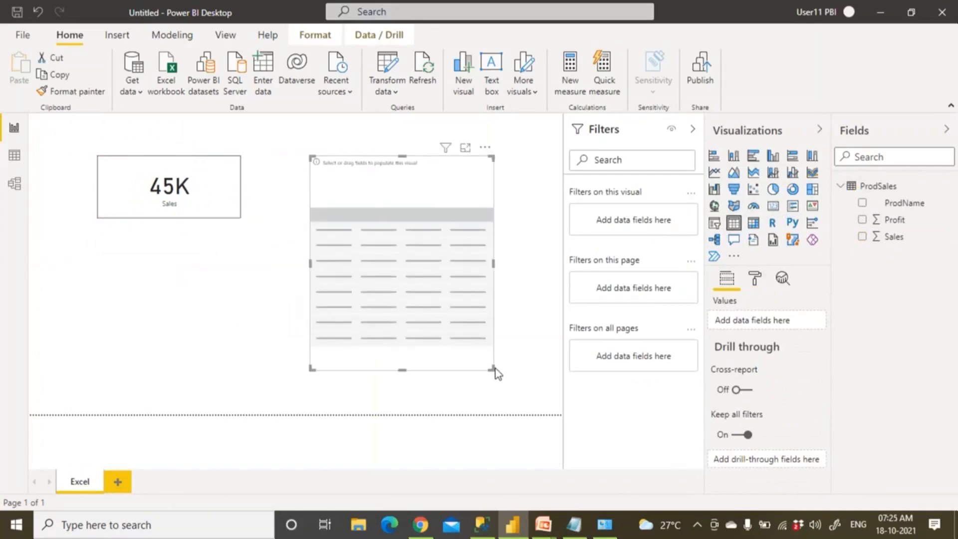
left_click(861, 202)
left_click(868, 234)
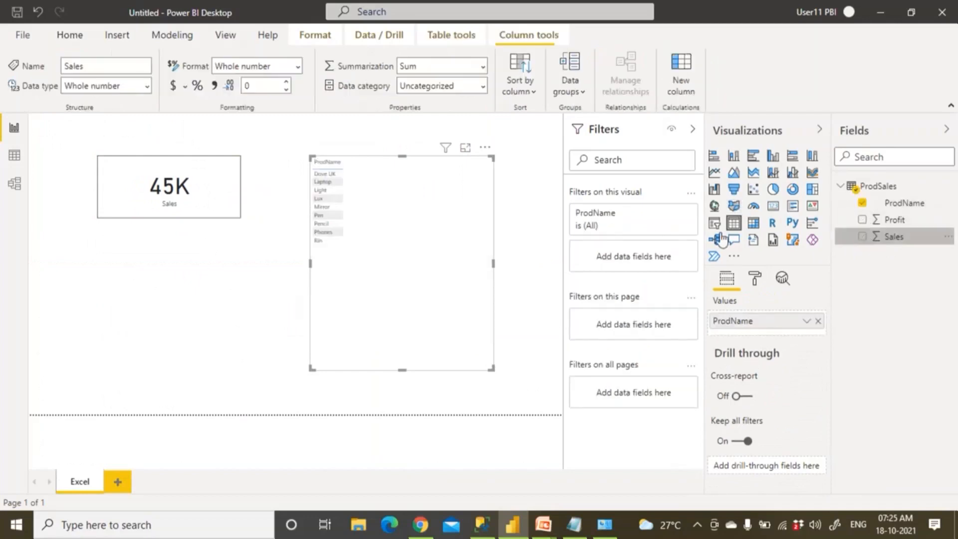
left_click(862, 236)
left_click_drag(492, 369, 485, 293)
Format the table with a border, Flashy rows style and text size 20.
left_click(753, 282)
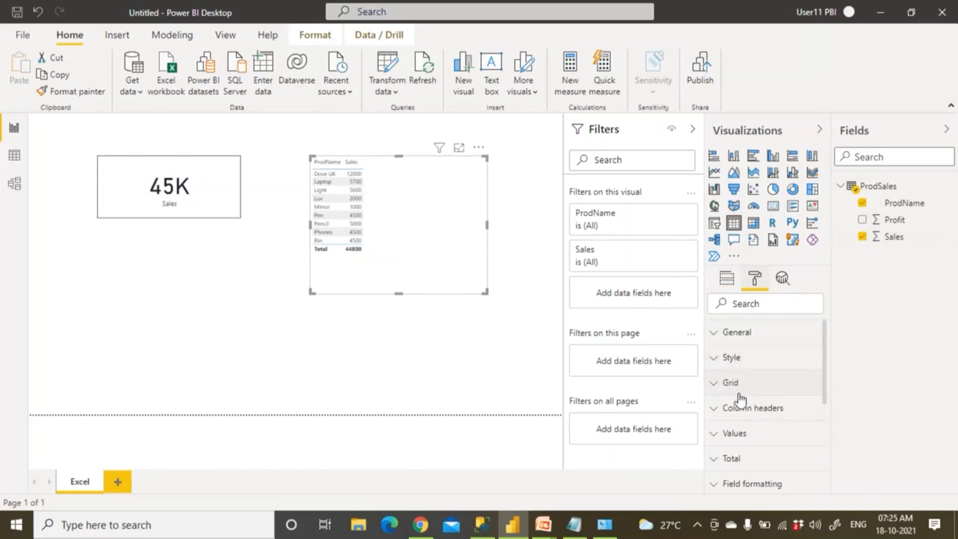
scroll(748, 398, "down", 5)
left_click(798, 411)
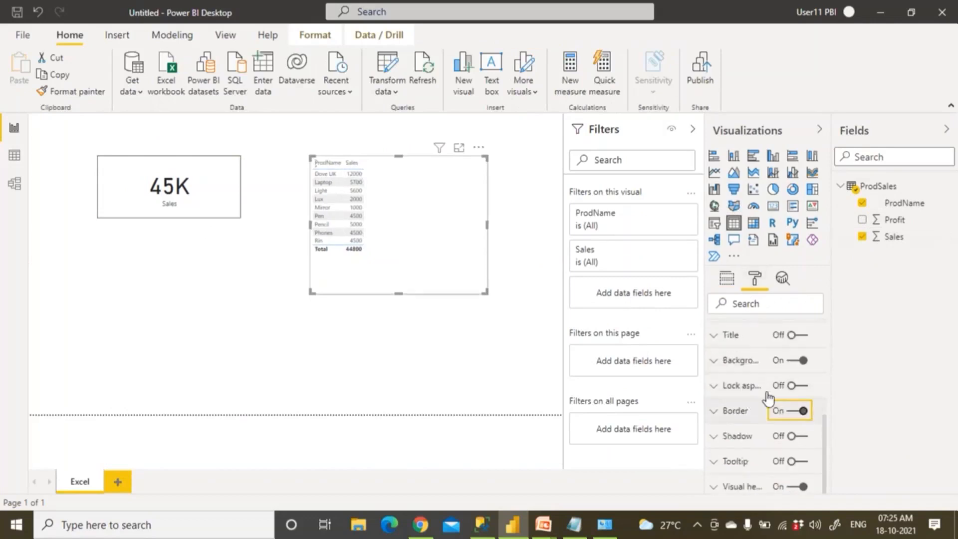
scroll(763, 399, "up", 5)
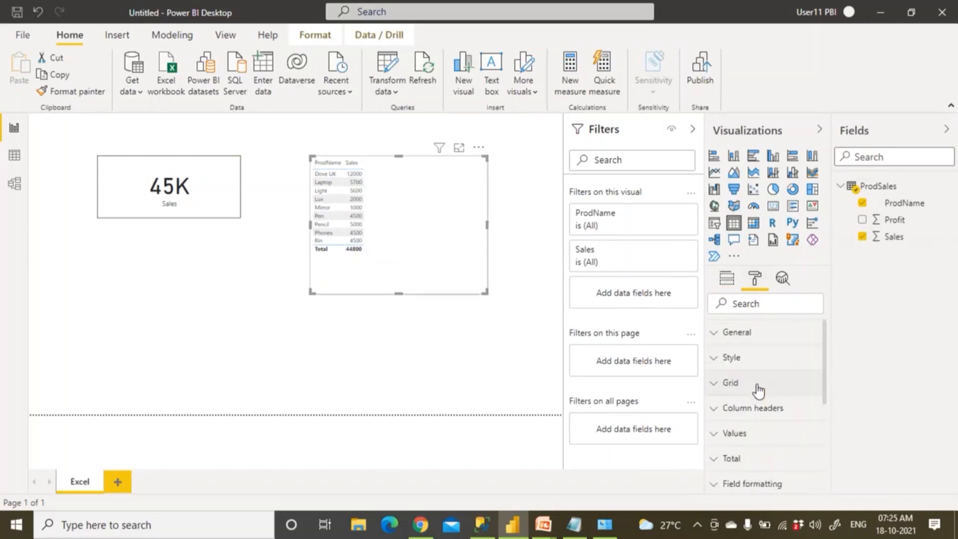
left_click(716, 361)
left_click(733, 401)
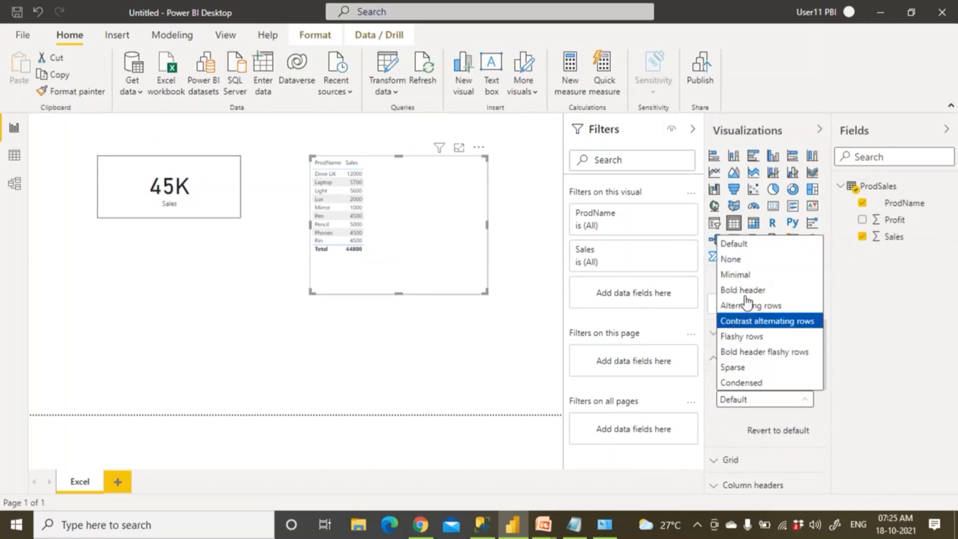
left_click(754, 338)
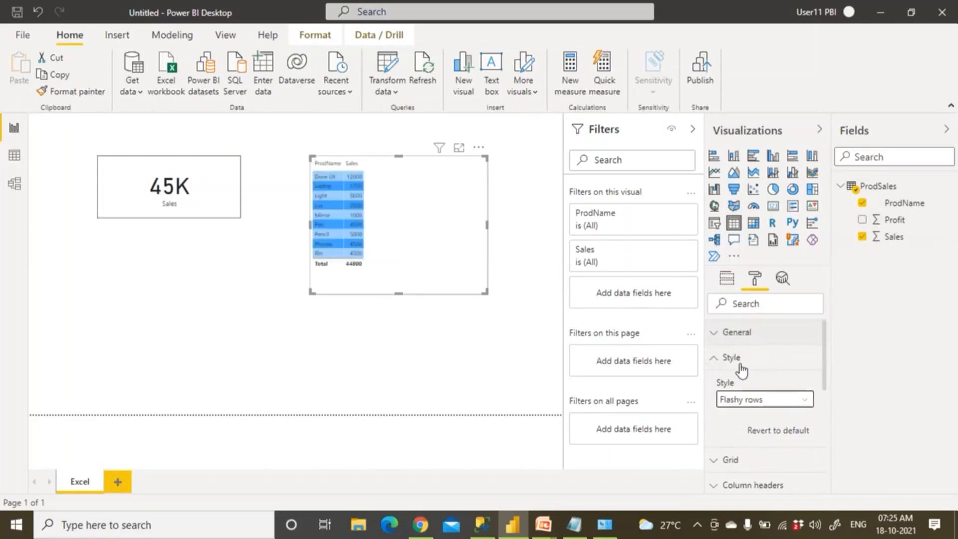
left_click(716, 361)
left_click(717, 385)
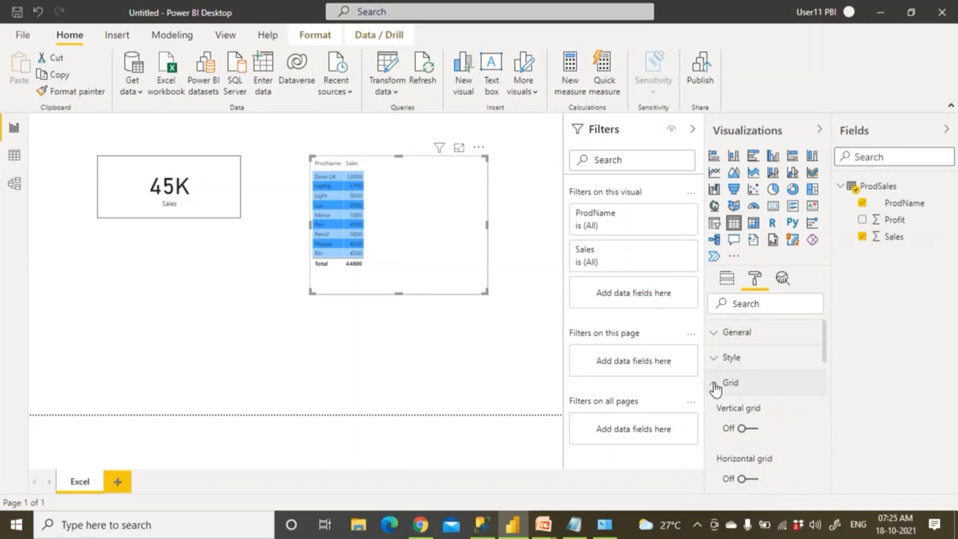
scroll(763, 458, "down", 5)
scroll(763, 456, "down", 10)
scroll(750, 451, "up", 5)
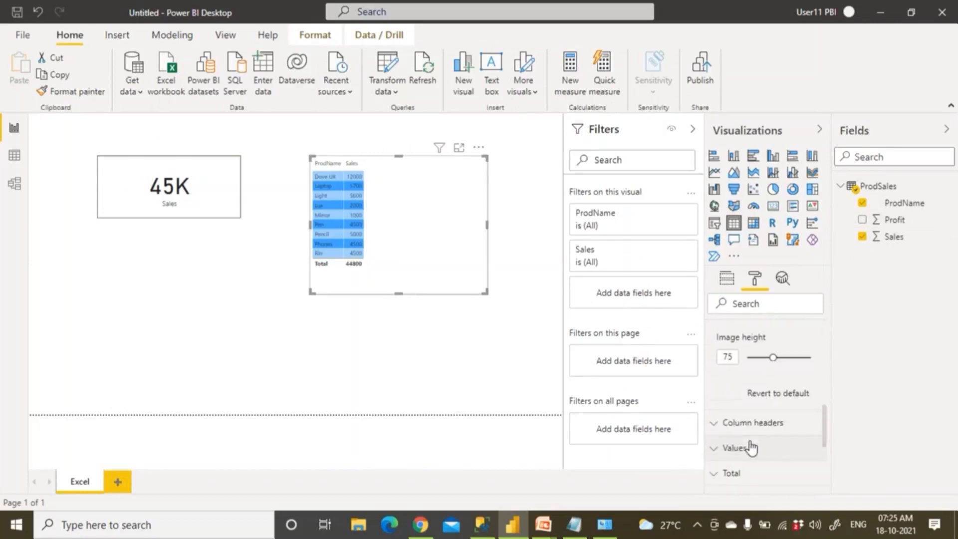
scroll(734, 404, "up", 2)
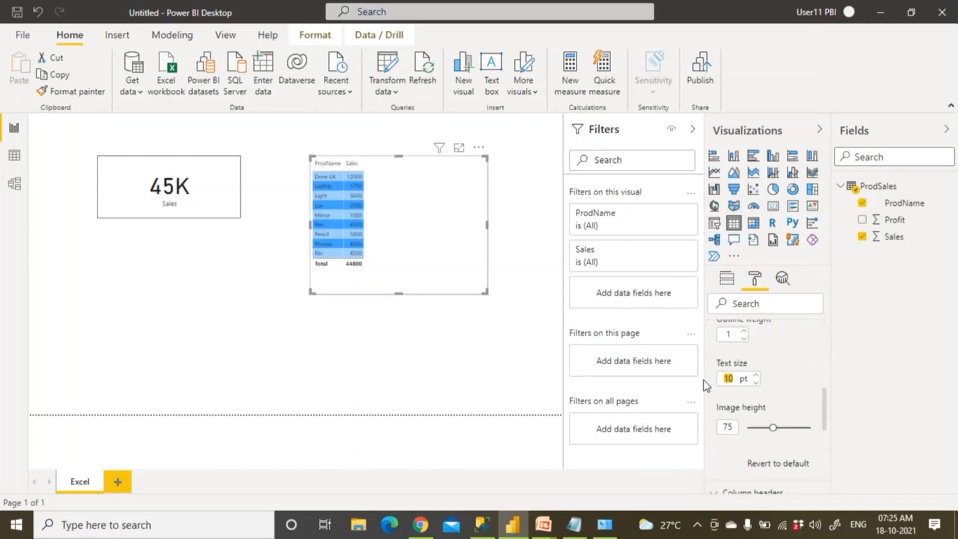
type("20")
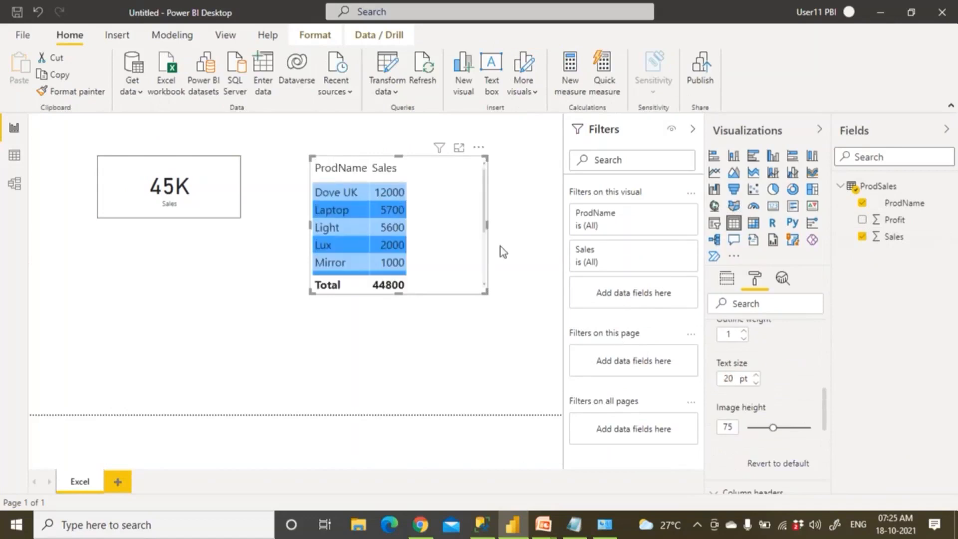
Resize the table to show every product and widen the ProdName column.
left_click_drag(484, 292, 519, 349)
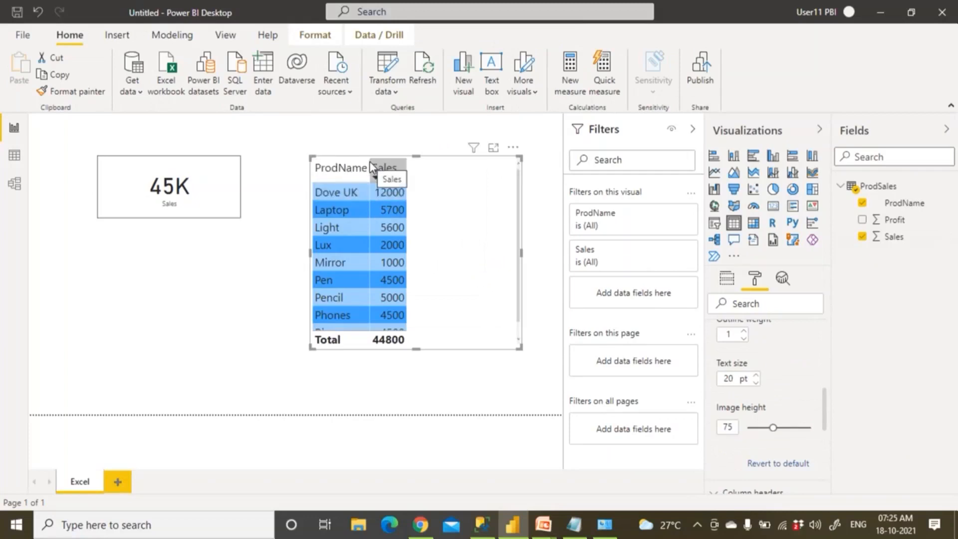
left_click_drag(369, 163, 417, 163)
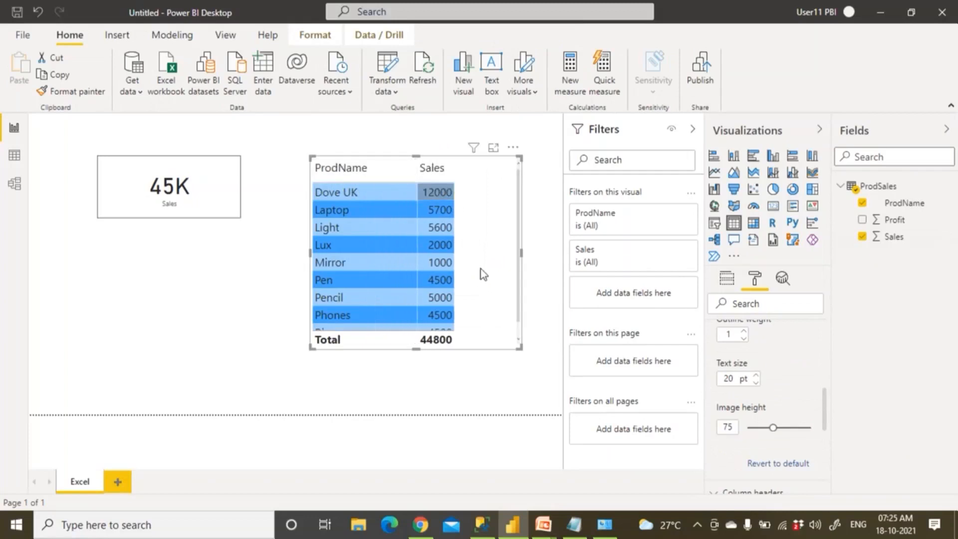
left_click(495, 391)
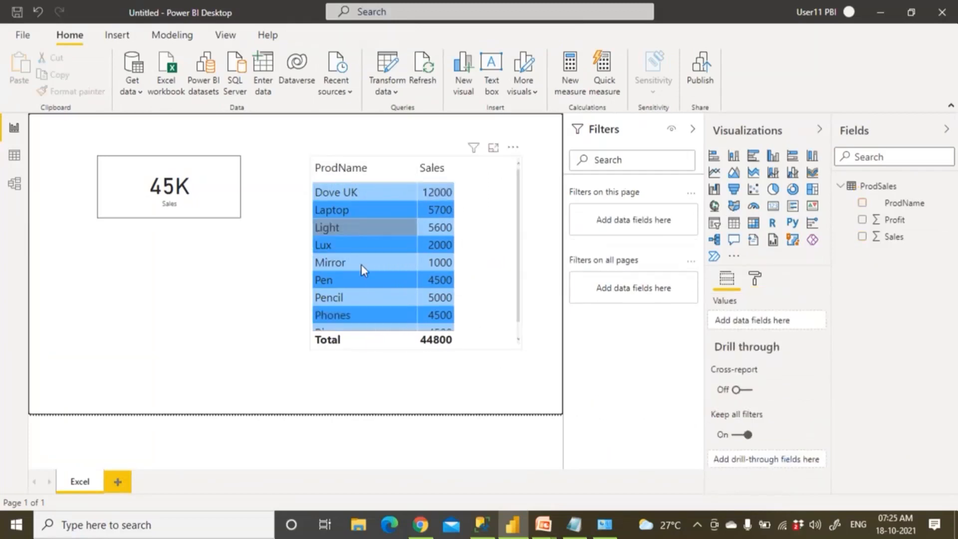
left_click_drag(518, 349, 538, 397)
left_click_drag(432, 413, 364, 381)
left_click(250, 328)
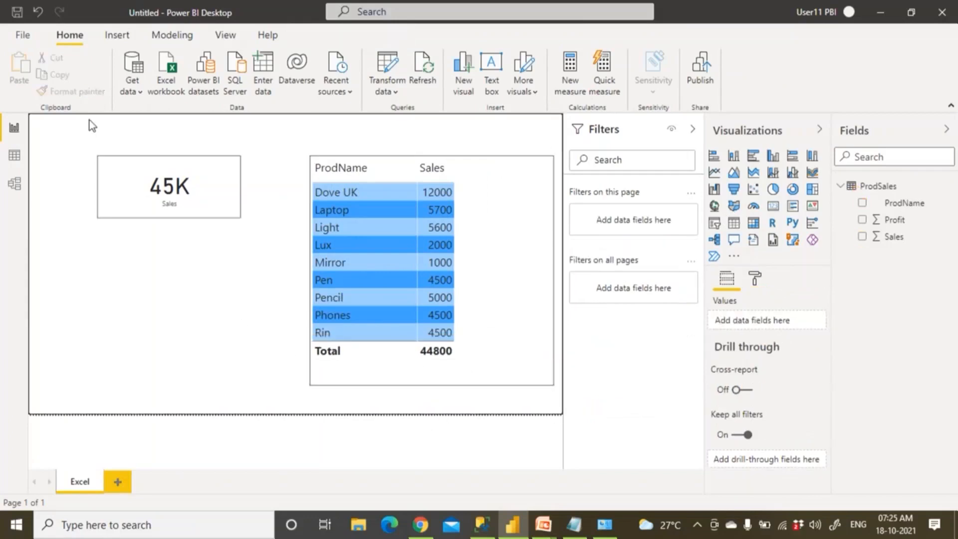
left_click(137, 94)
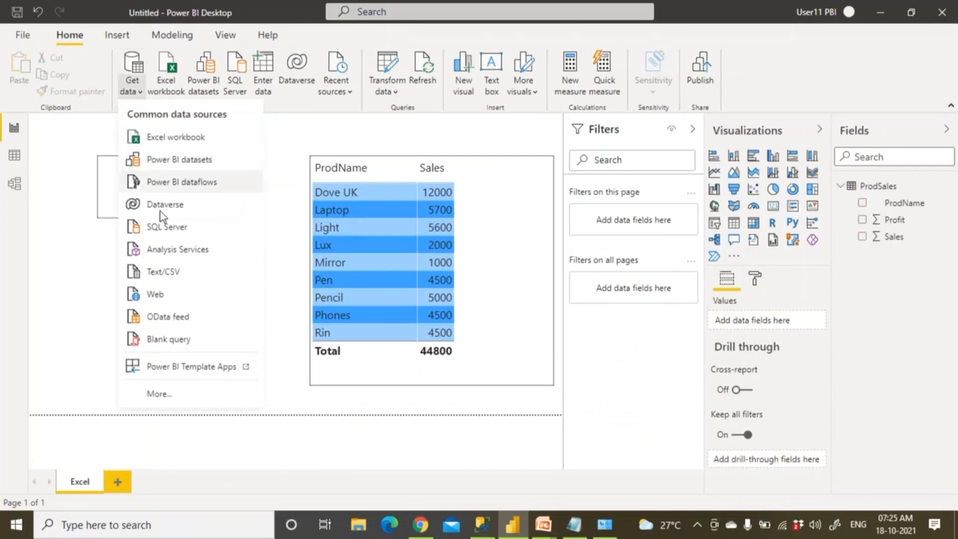
left_click(162, 227)
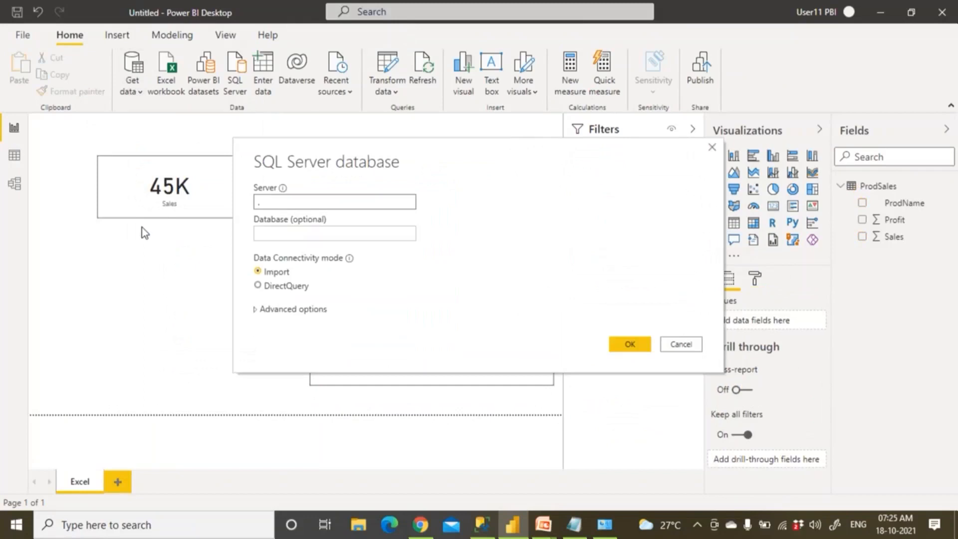
left_click(267, 234)
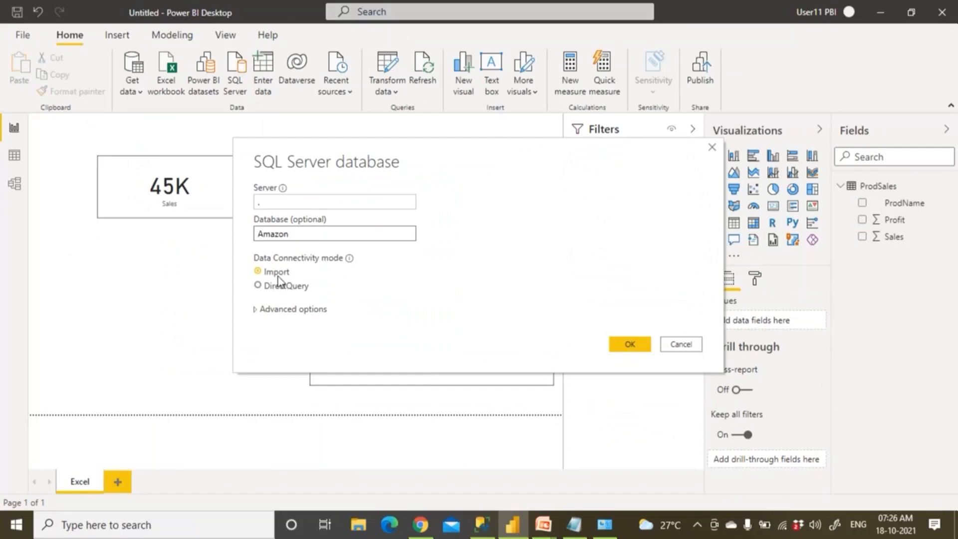
left_click(625, 345)
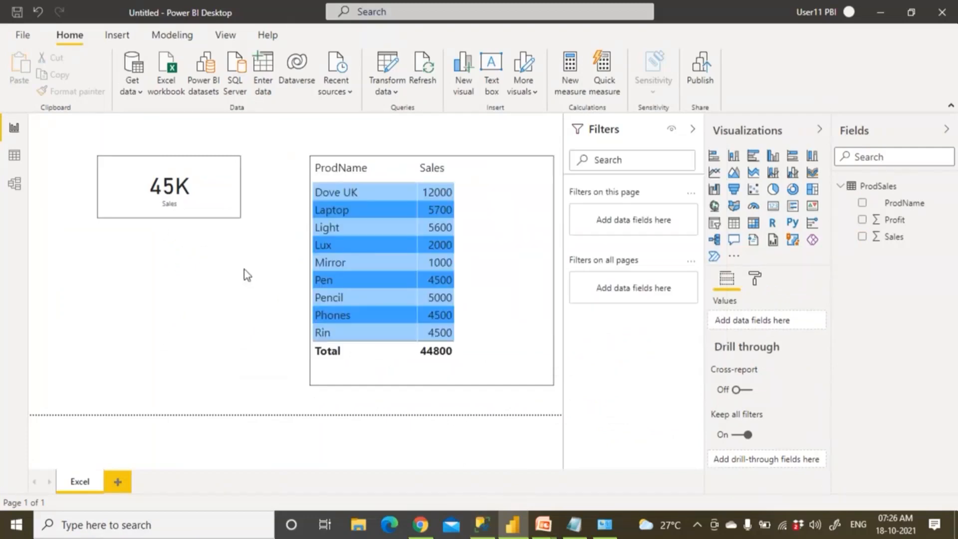
Change the USE statement to the Amazon database and run it.
left_click(482, 524)
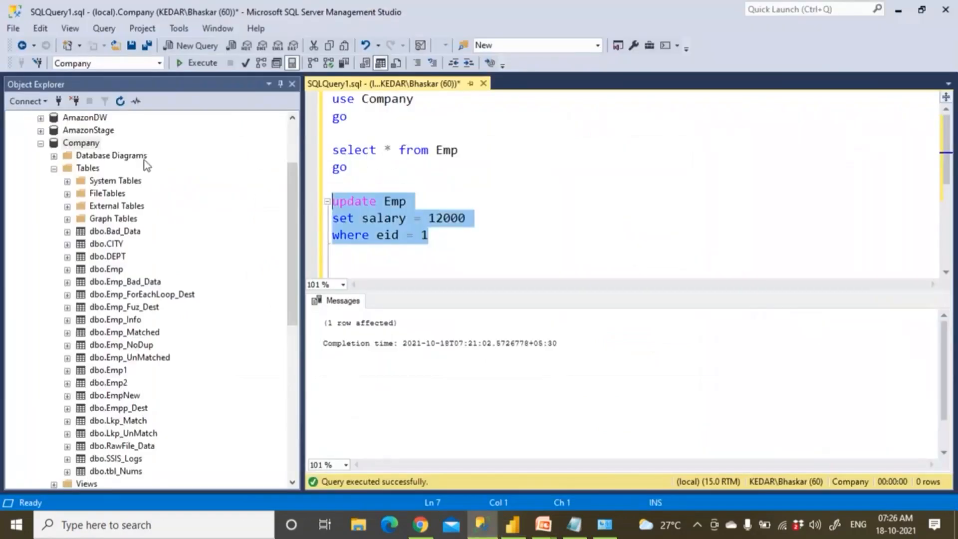
left_click(467, 170)
double_click(383, 100)
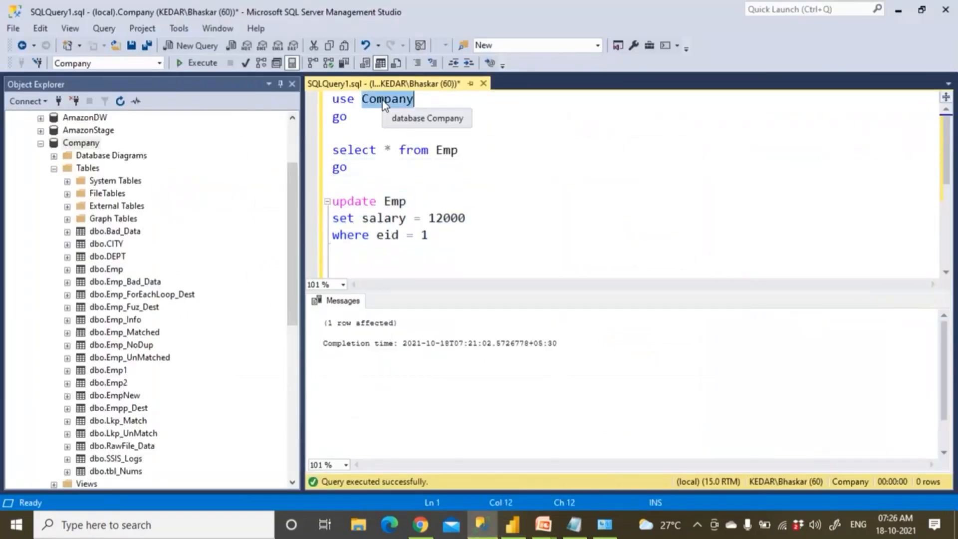
type("Amaz")
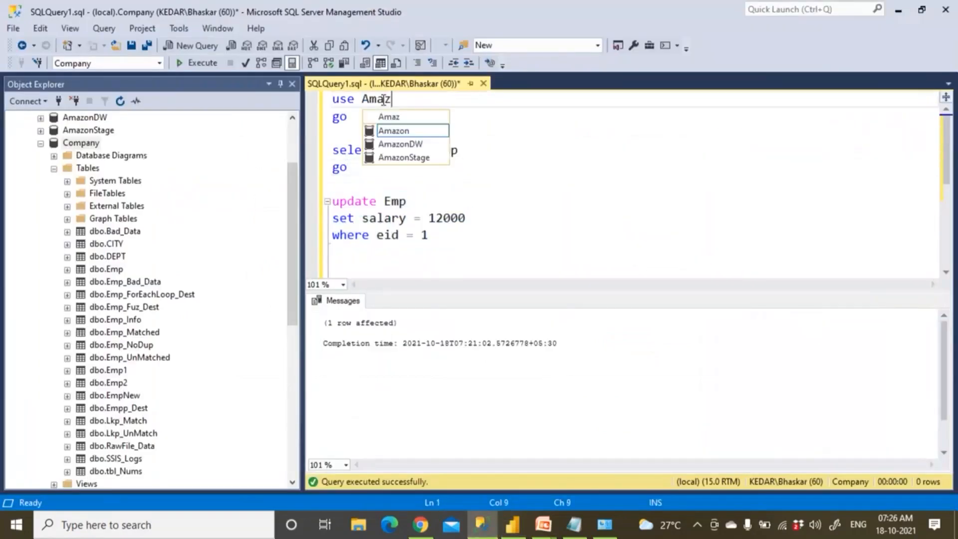
double_click(399, 131)
left_click_drag(429, 236, 305, 202)
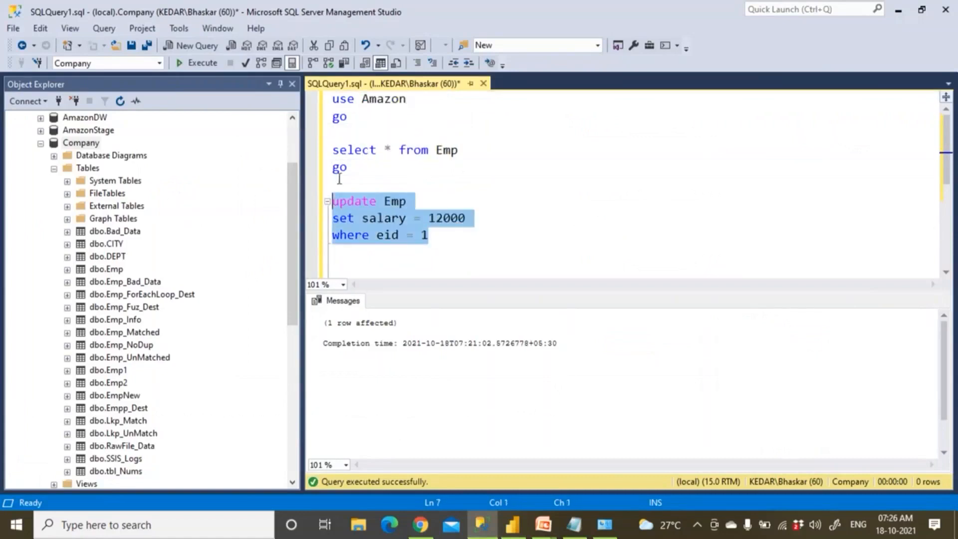
left_click_drag(370, 126, 302, 100)
left_click(197, 63)
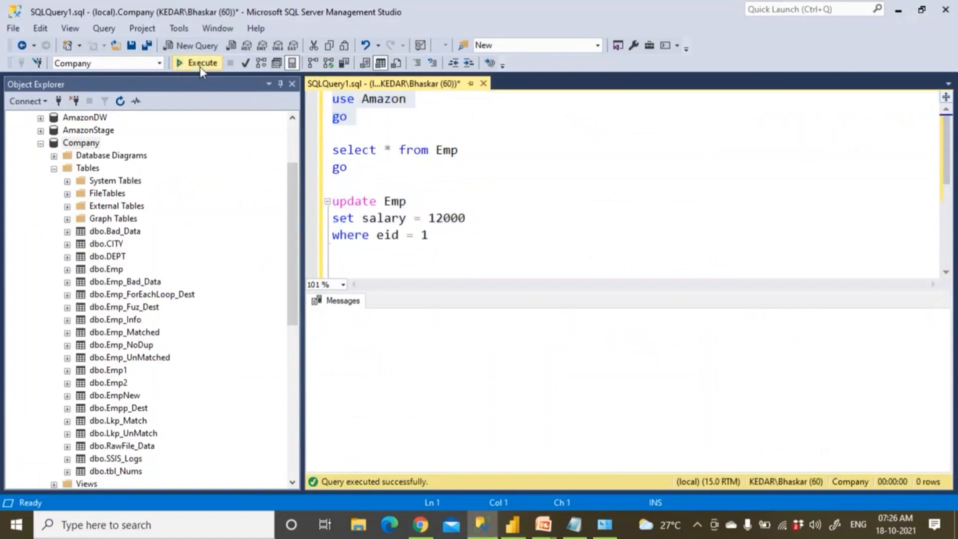
Point the SELECT query at dbo.ProductMaster and run it to list its rows.
scroll(48, 164, "up", 1)
left_click(41, 184)
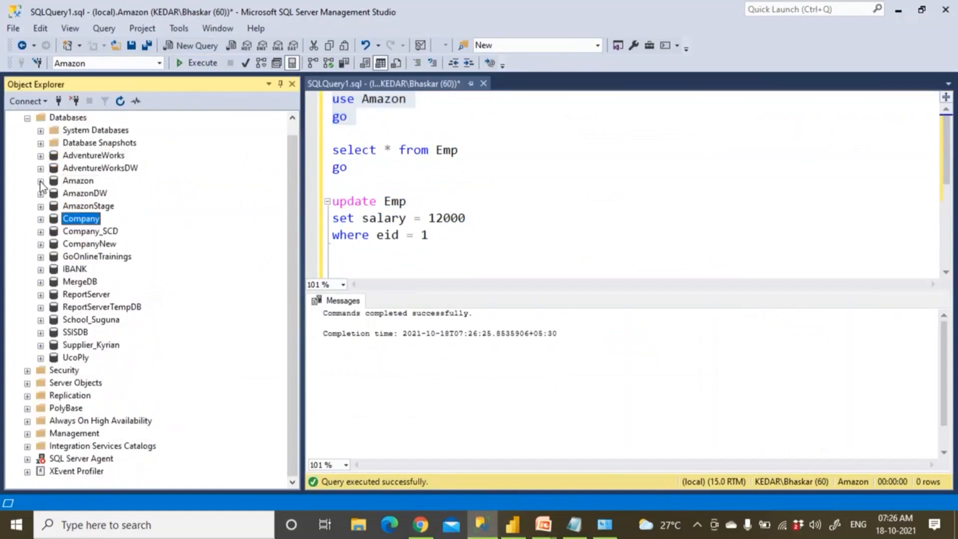
left_click(41, 181)
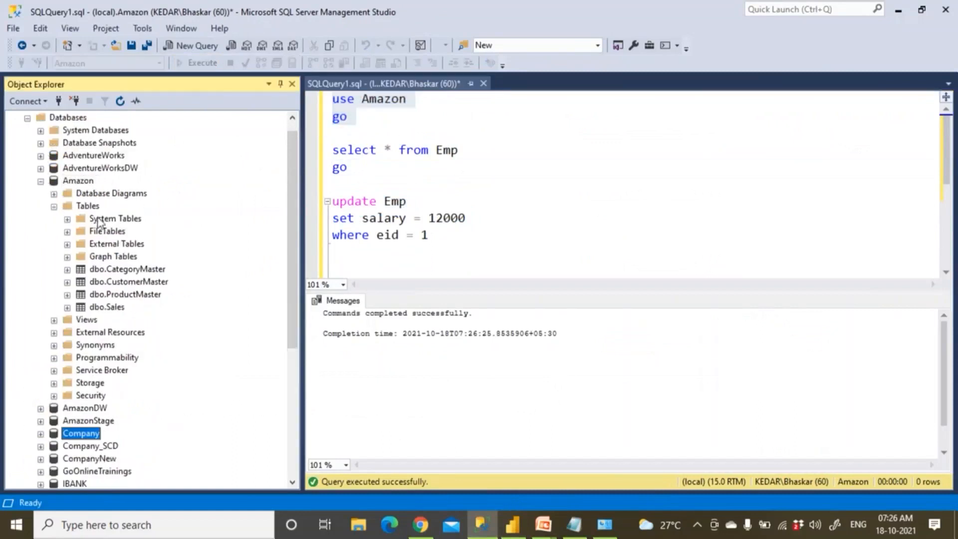
left_click(87, 208)
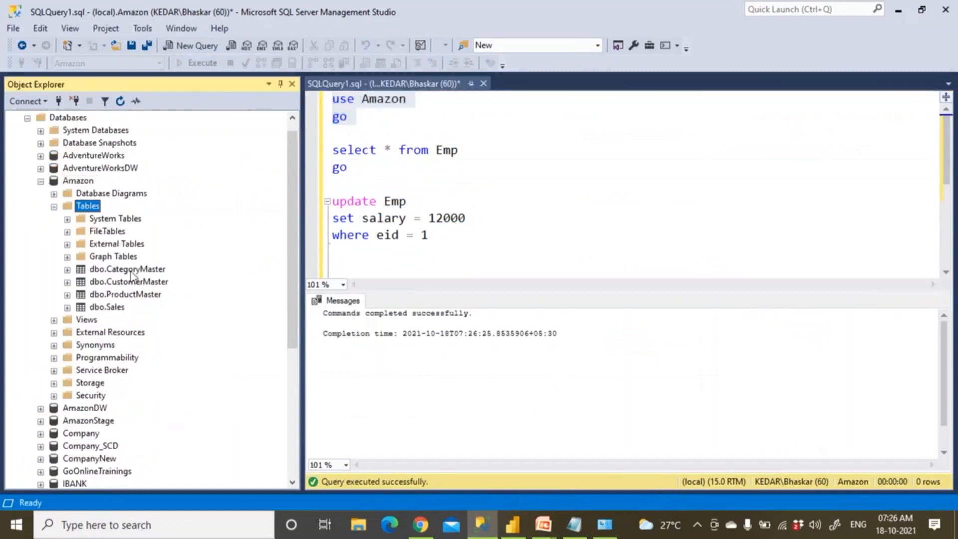
left_click(127, 269)
left_click(136, 295)
left_click(140, 283)
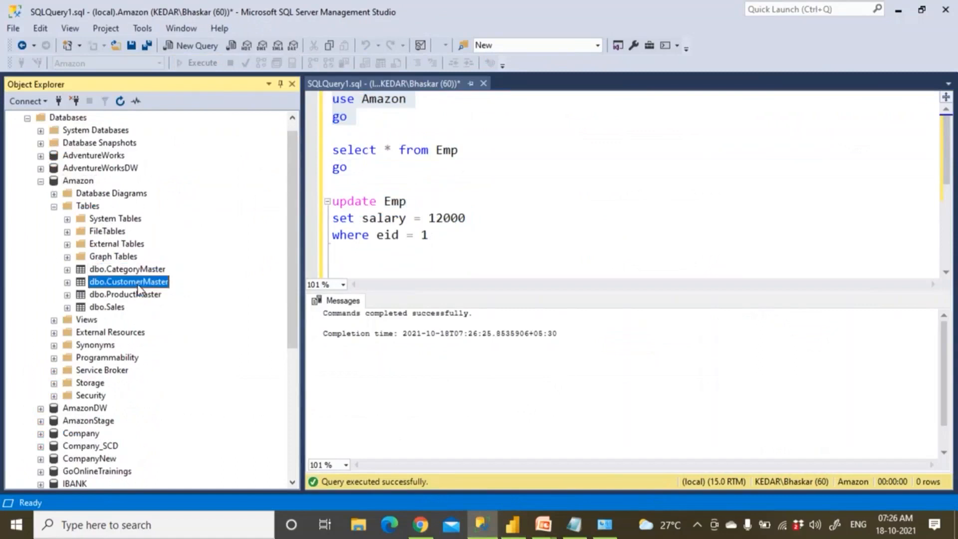
left_click_drag(134, 295, 492, 159)
left_click(508, 151)
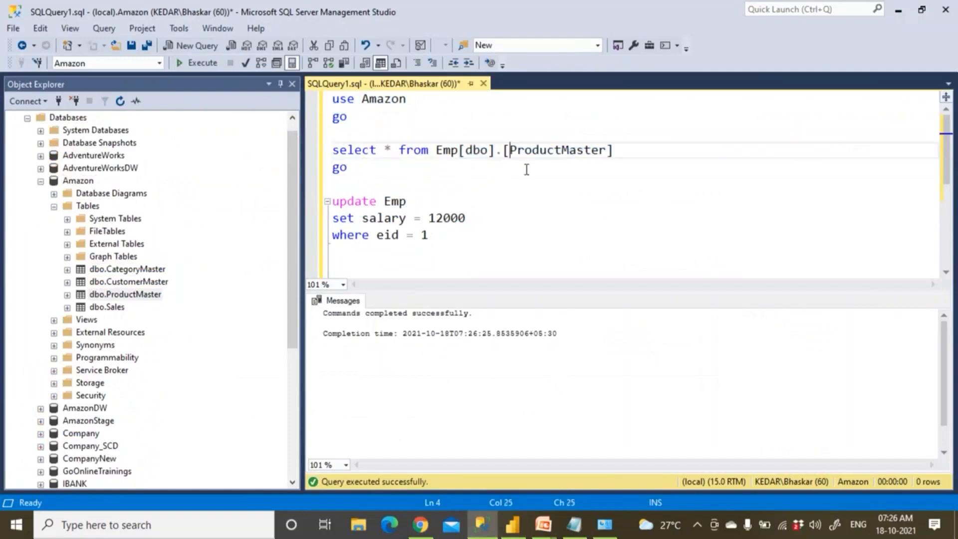
key("BackSpace")
key("BackSpace")
key("BackSpace")
key("BackSpace")
key("BackSpace")
key("BackSpace")
key("BackSpace")
key("BackSpace")
key("BackSpace")
key("BackSpace")
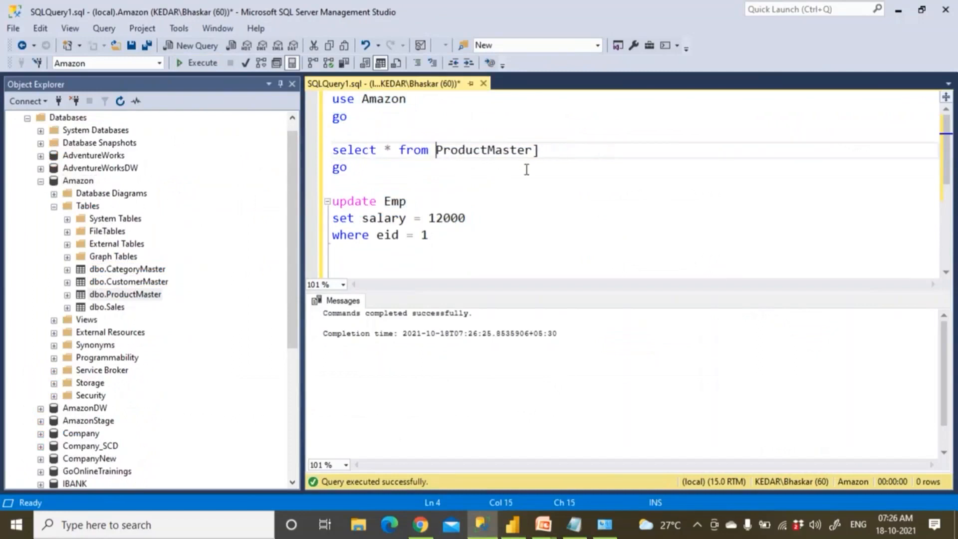
key("End")
left_click_drag(370, 167, 331, 149)
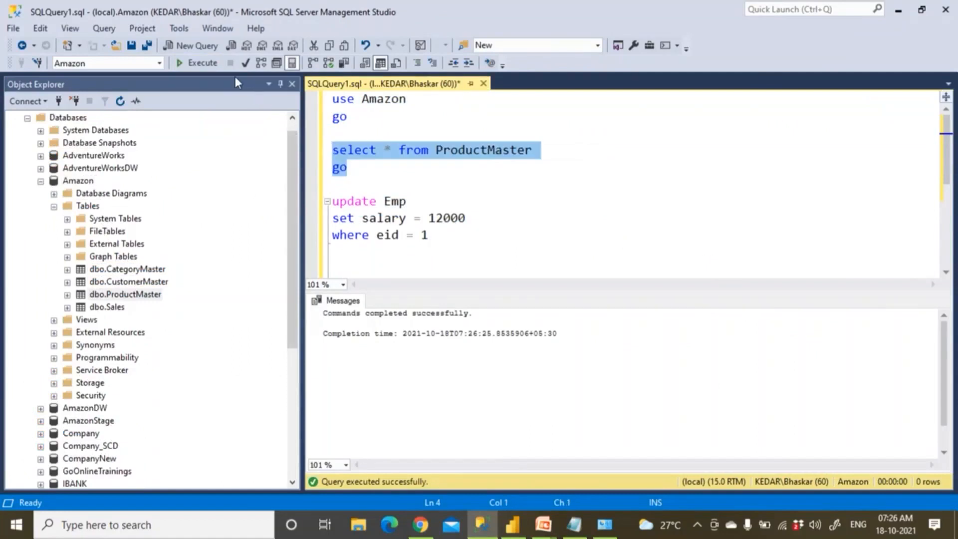
left_click(200, 63)
Rewrite the UPDATE as ProductMaster SET Name = '' WHERE PID = 1.
double_click(468, 152)
key("ctrl+c")
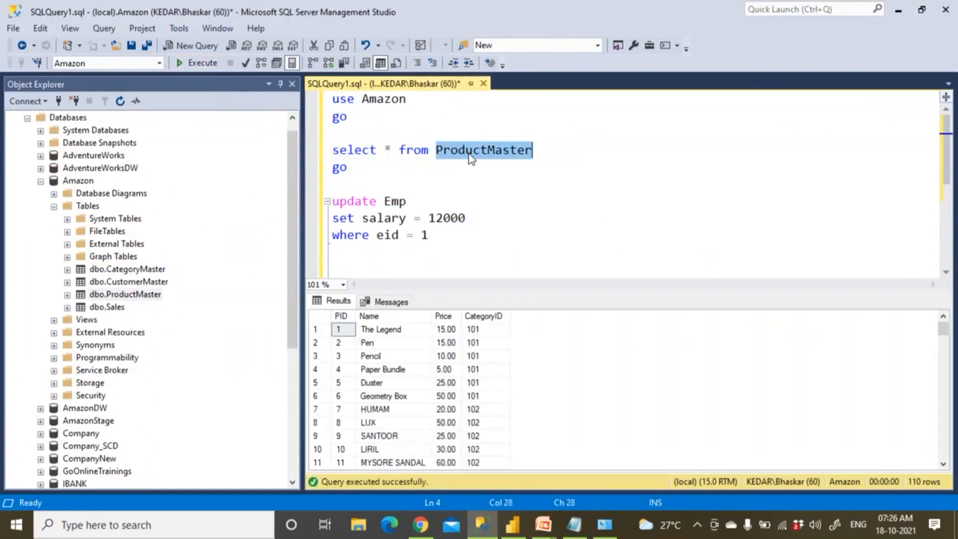
double_click(386, 205)
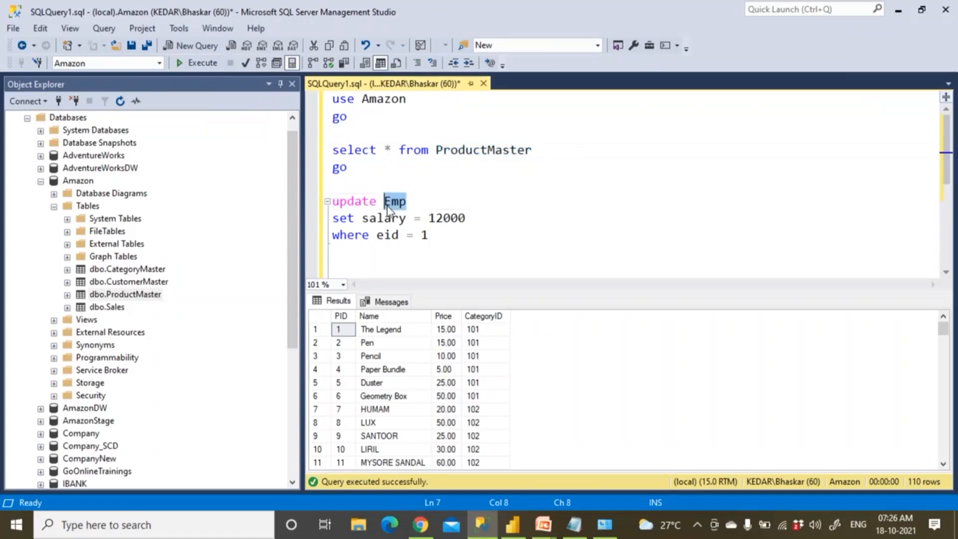
key("ctrl+v")
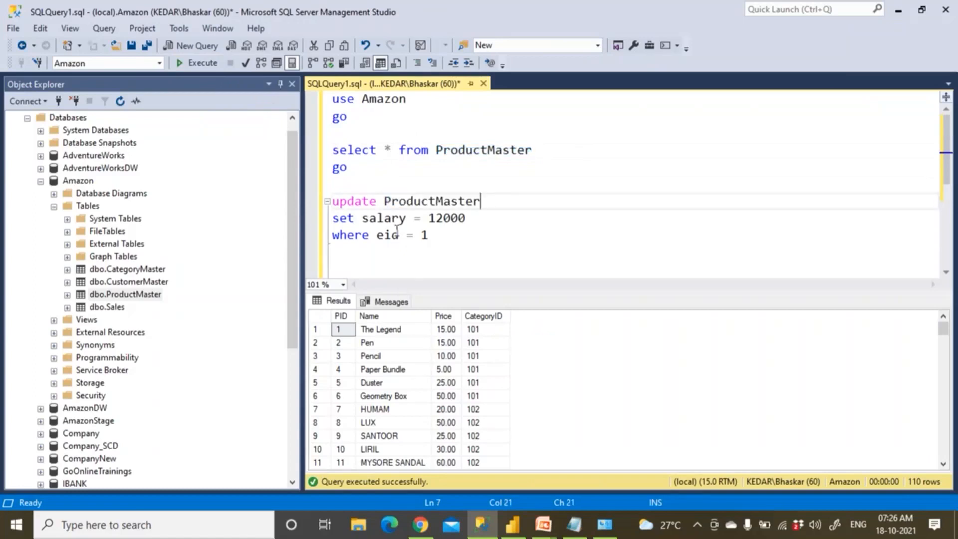
double_click(394, 223)
type("Name")
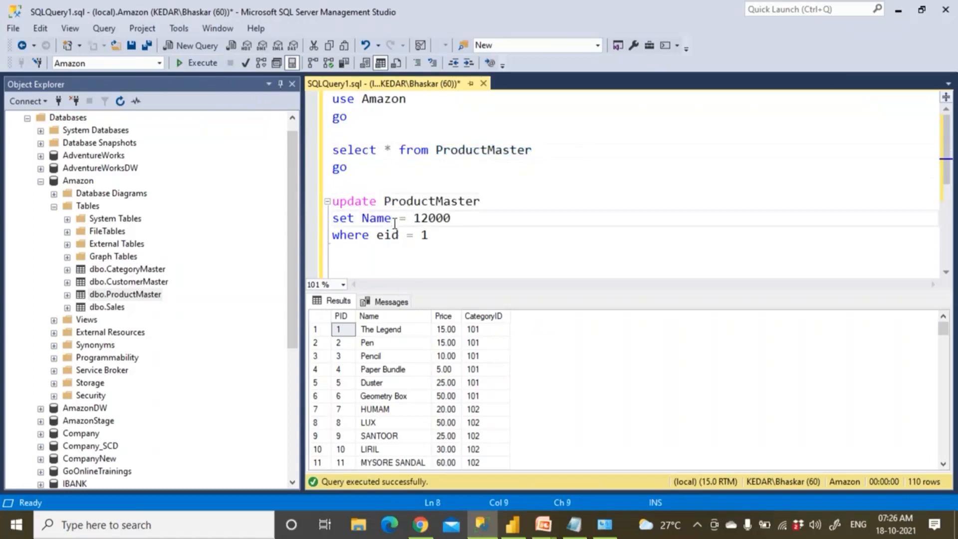
key("shift+Right")
key("shift+Right")
key("shift+Right")
key("shift+Right")
key("shift+Right")
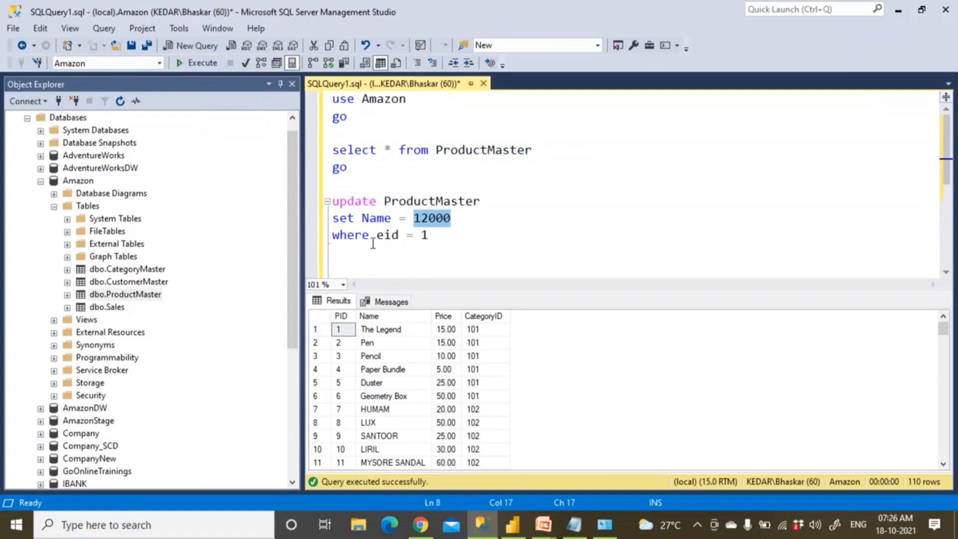
left_click(382, 239)
key("Delete")
type("P")
key("shift+Right")
key("shift+Right")
type("ID")
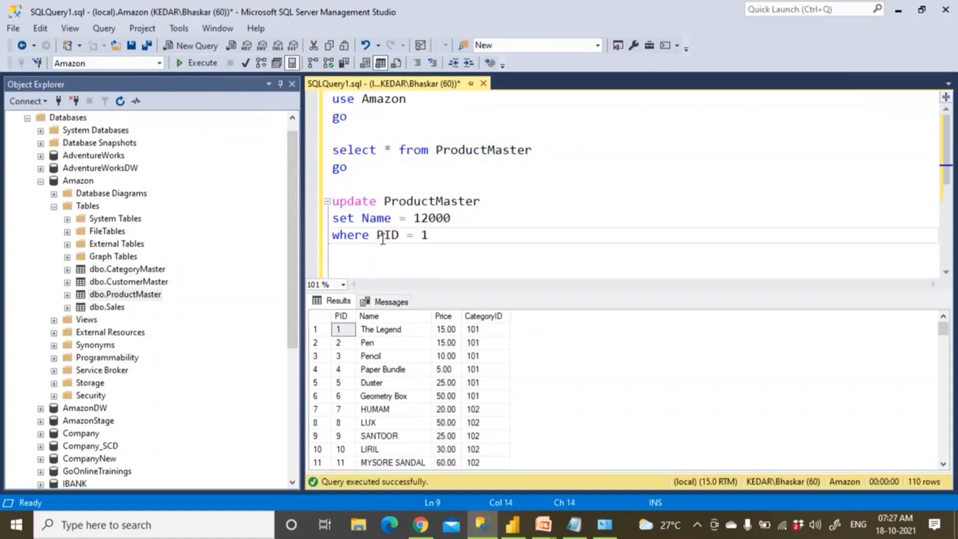
left_click_drag(413, 220, 451, 220)
type("''")
Re-run the USE Amazon and ProductMaster SELECT statements together.
left_click_drag(348, 167, 332, 98)
left_click(210, 67)
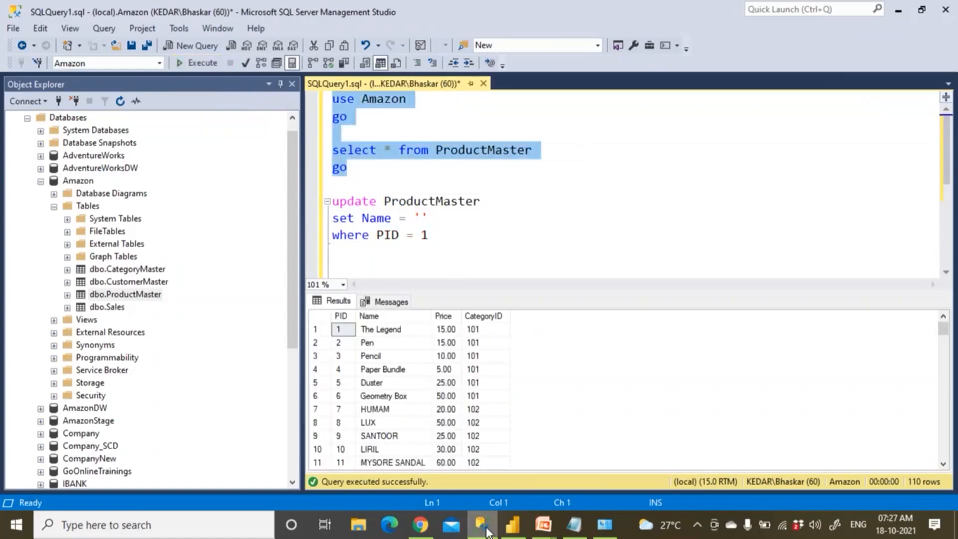
left_click(514, 532)
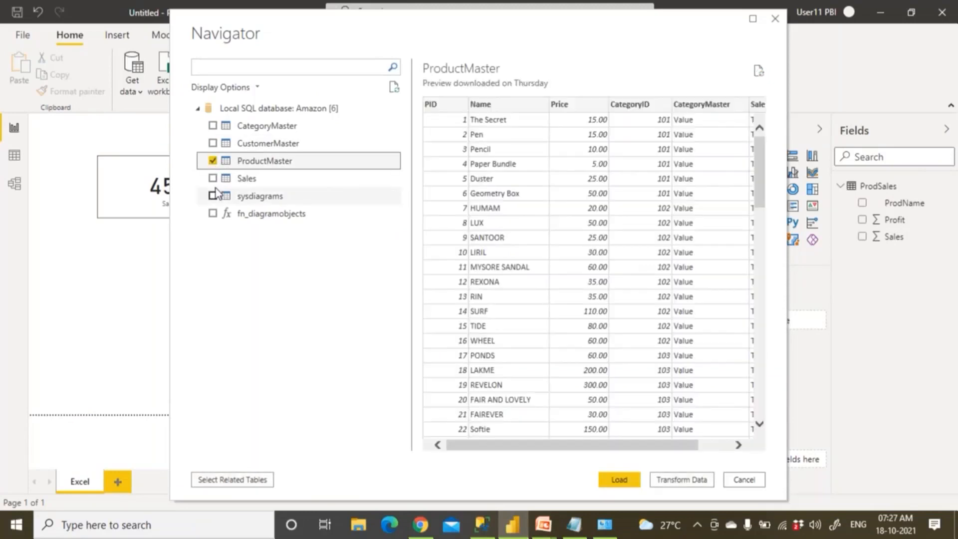
Load the checked ProductMaster table from the Amazon database in Navigator.
left_click(619, 479)
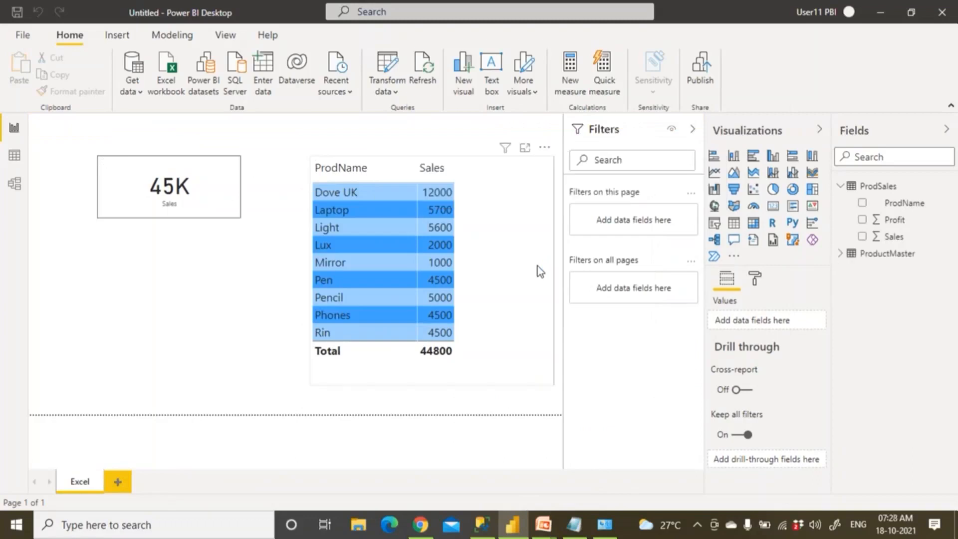
Add a card with total Price (₹ 475.89K) under the Sales card, copying its border via Format painter.
left_click(840, 253)
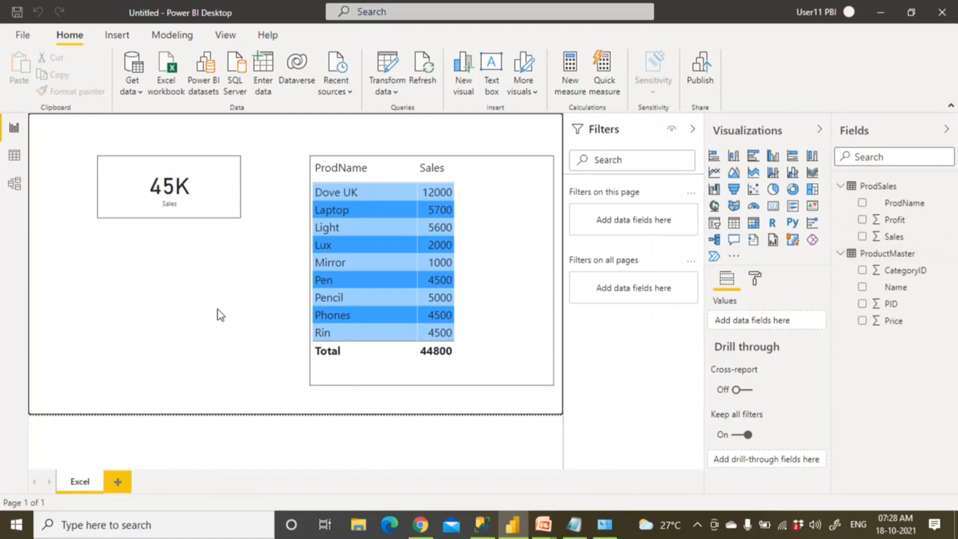
left_click(772, 205)
left_click_drag(270, 304, 233, 370)
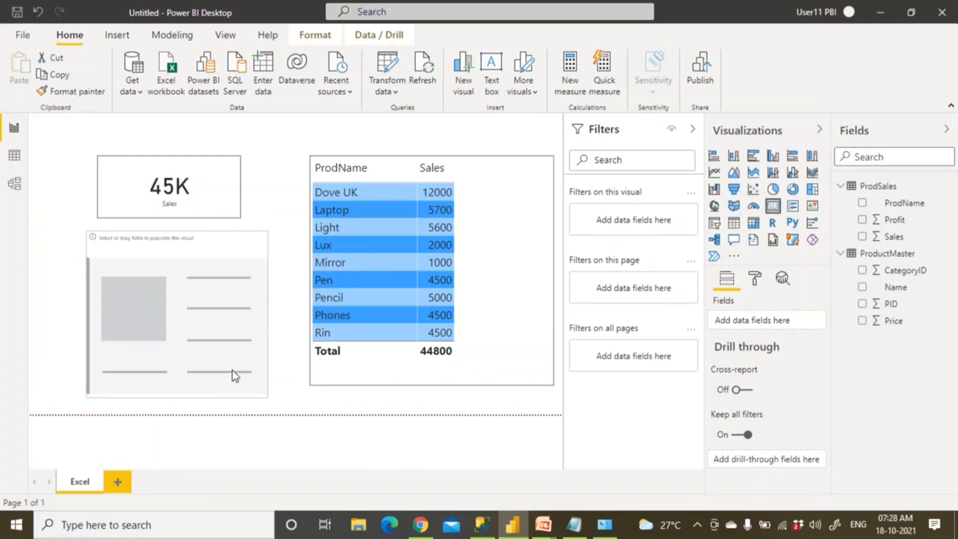
left_click_drag(178, 396, 194, 348)
left_click_drag(896, 325, 218, 310)
left_click(225, 210)
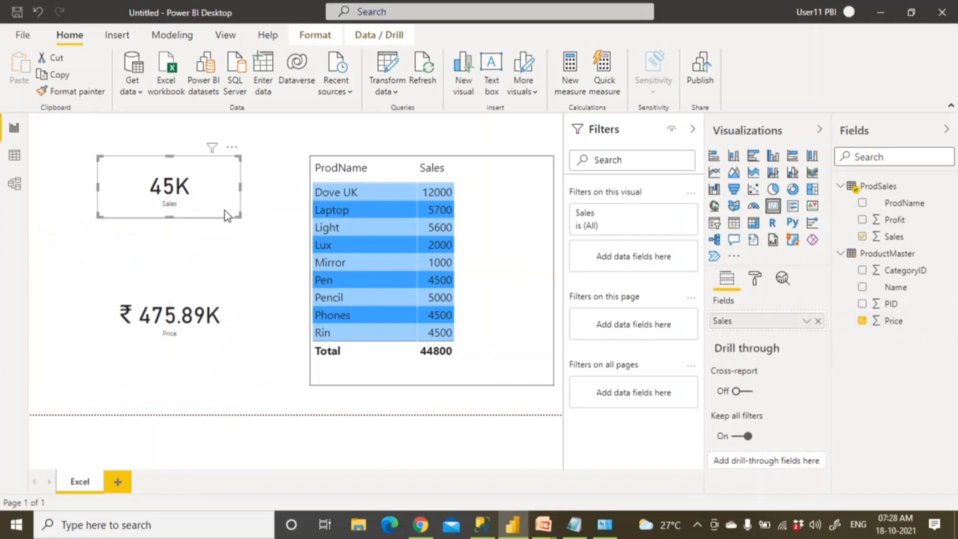
left_click(75, 91)
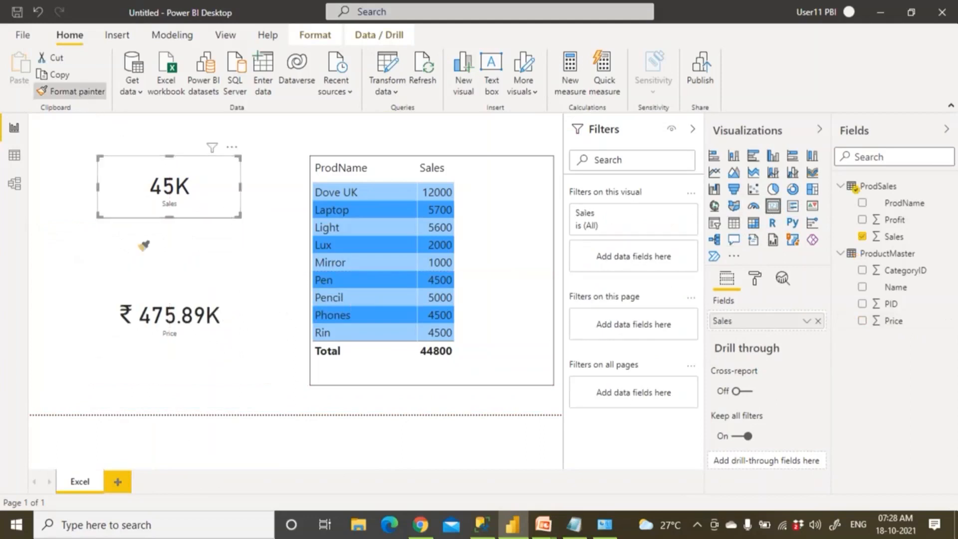
left_click(168, 302)
left_click(202, 384)
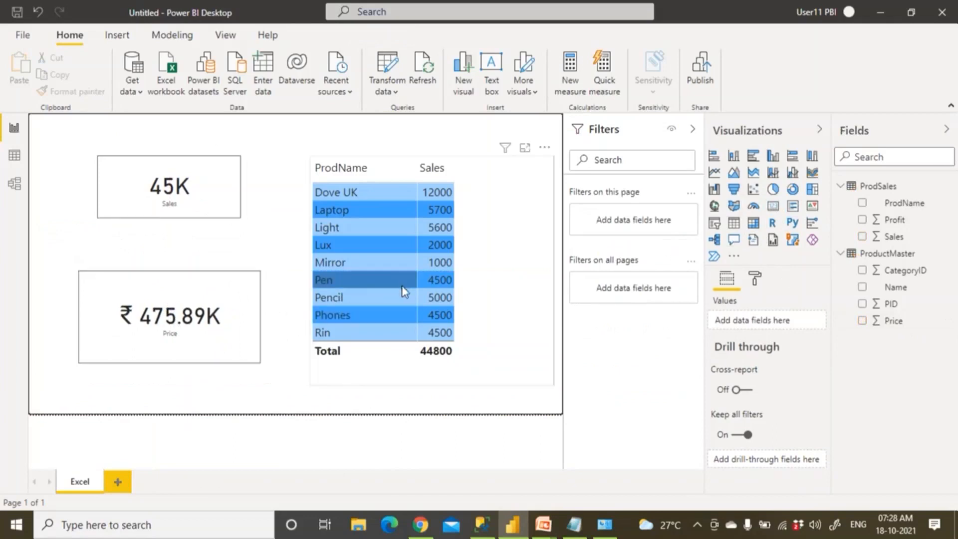
left_click(118, 483)
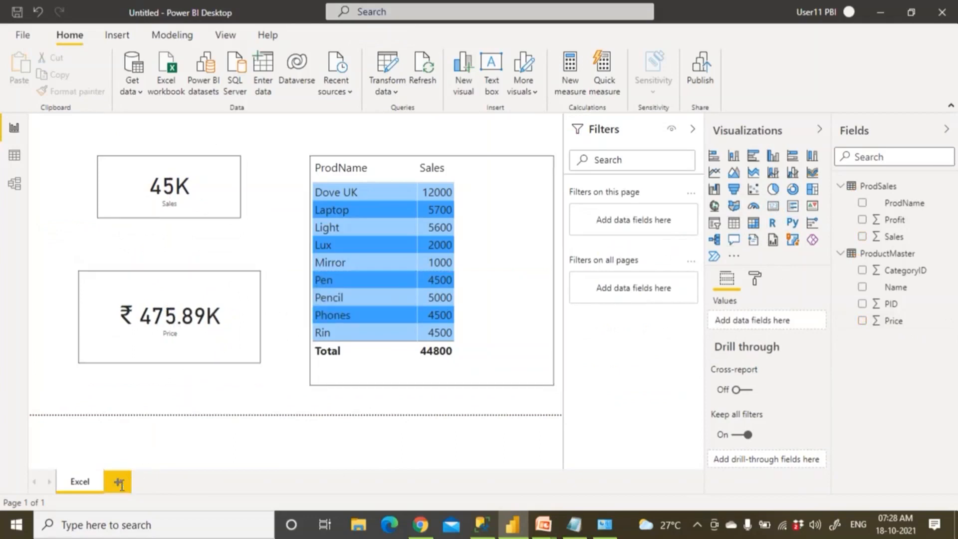
Name the new page SQL.
double_click(121, 483)
type("SQL")
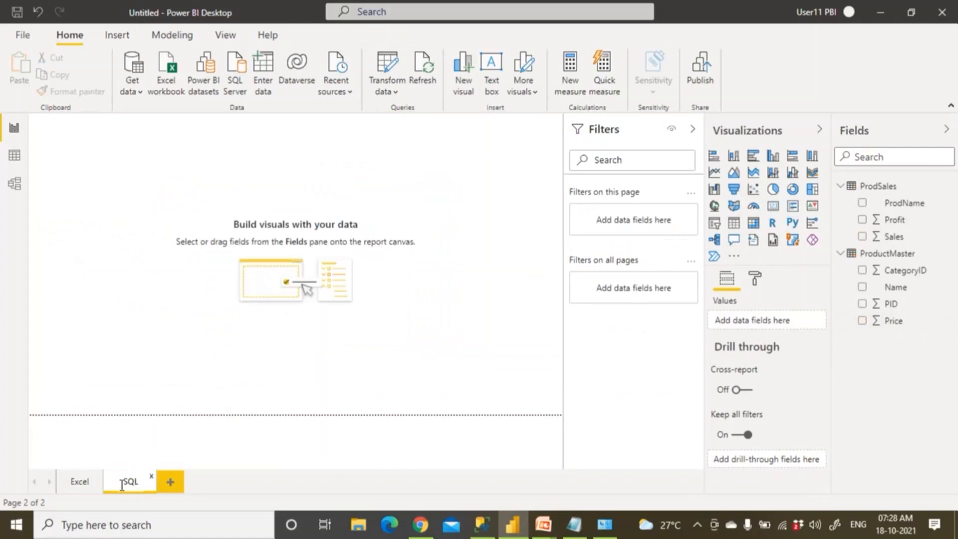
left_click(98, 245)
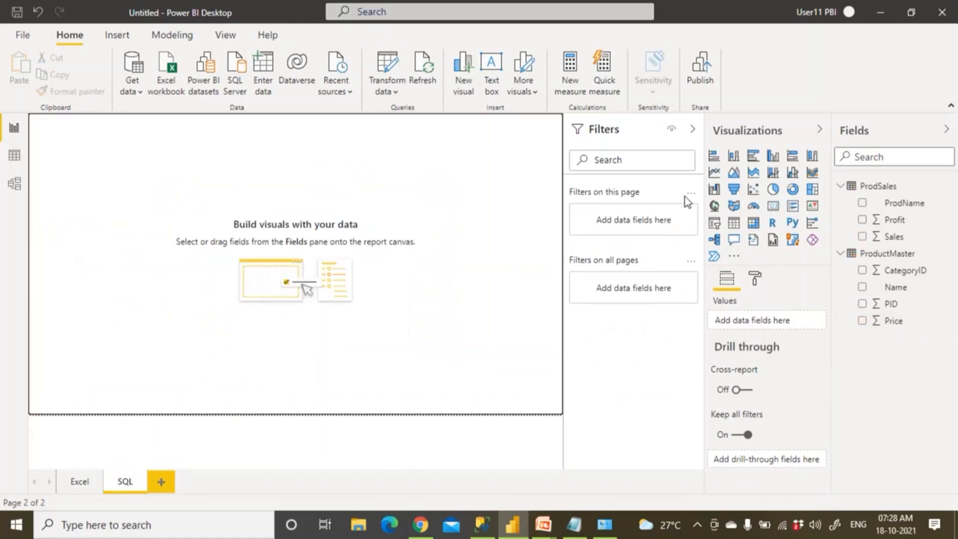
Add a table of PID (Don't summarize), Name and Price to the page.
left_click(733, 222)
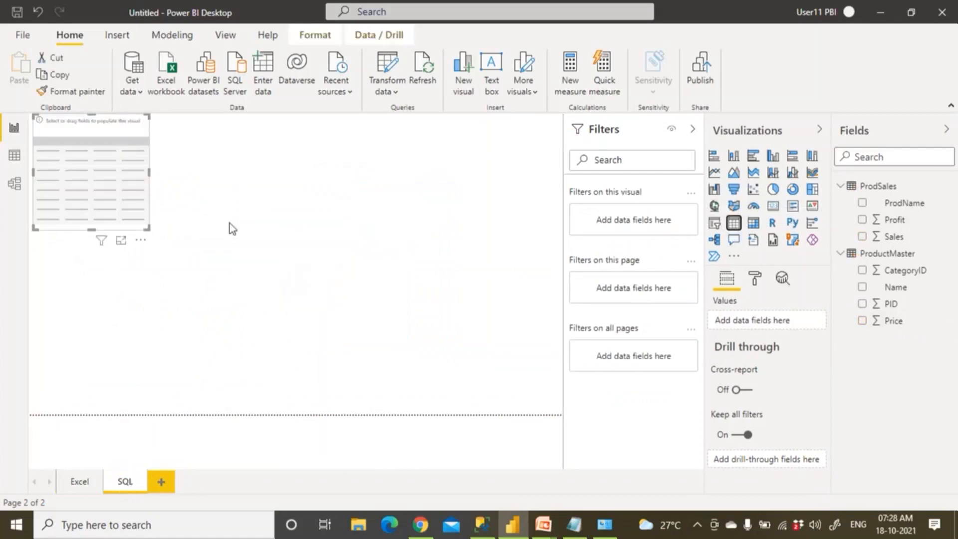
left_click_drag(144, 233, 434, 349)
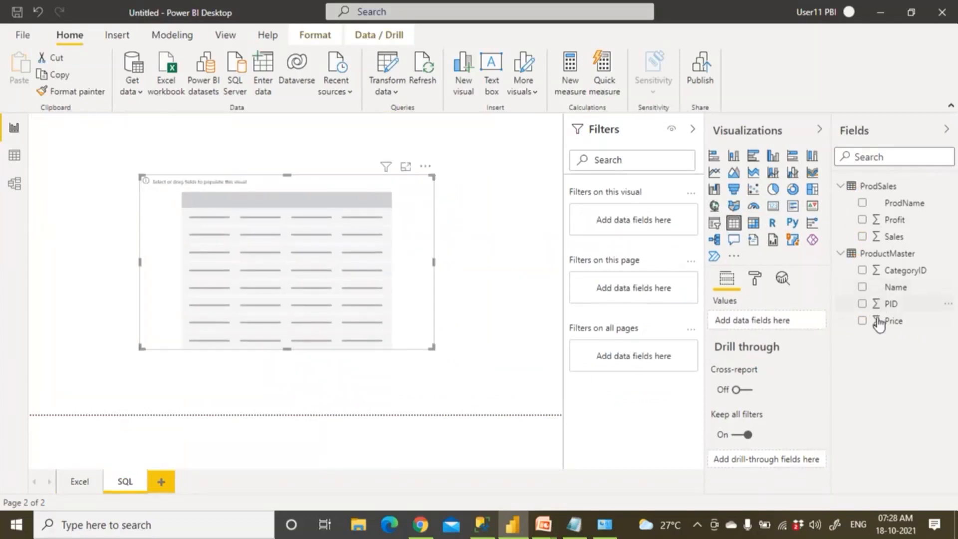
left_click(862, 304)
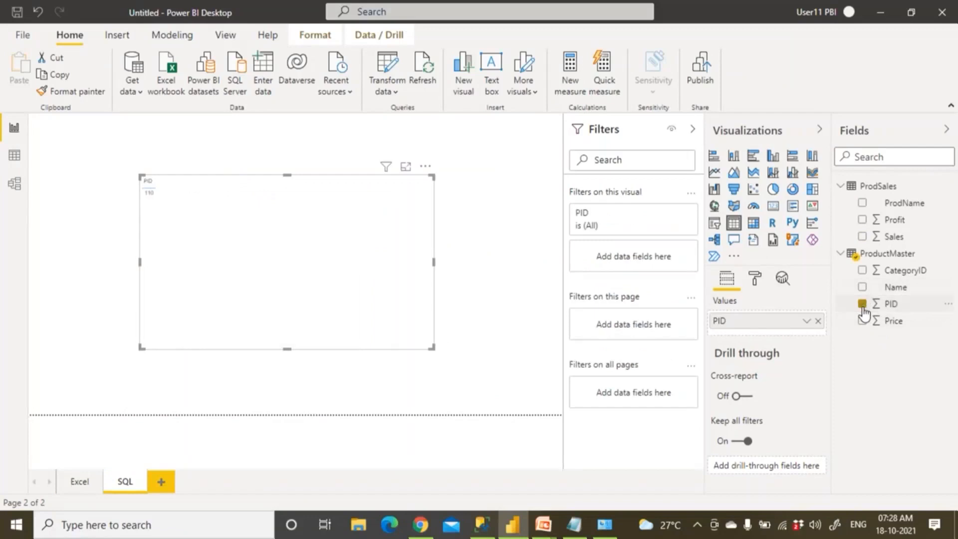
left_click(862, 287)
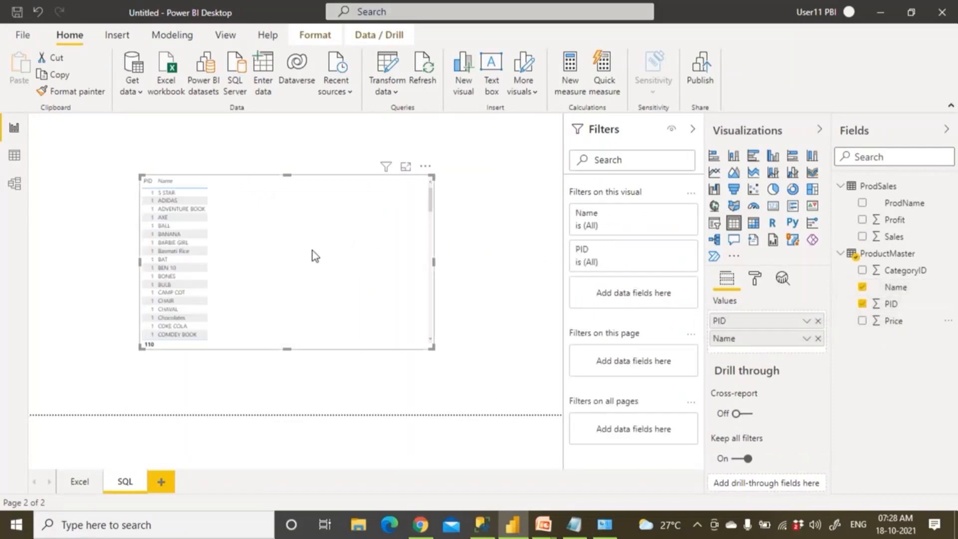
left_click(806, 321)
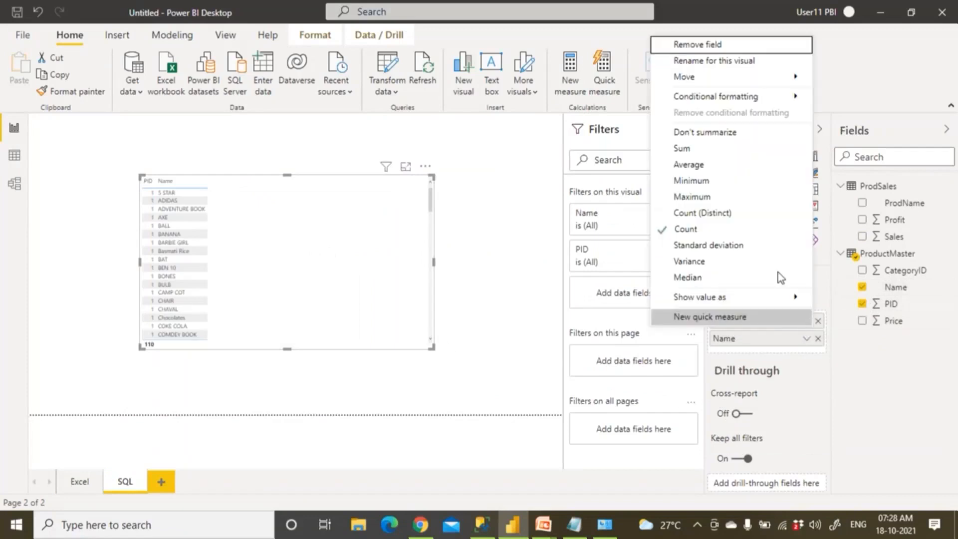
left_click(722, 134)
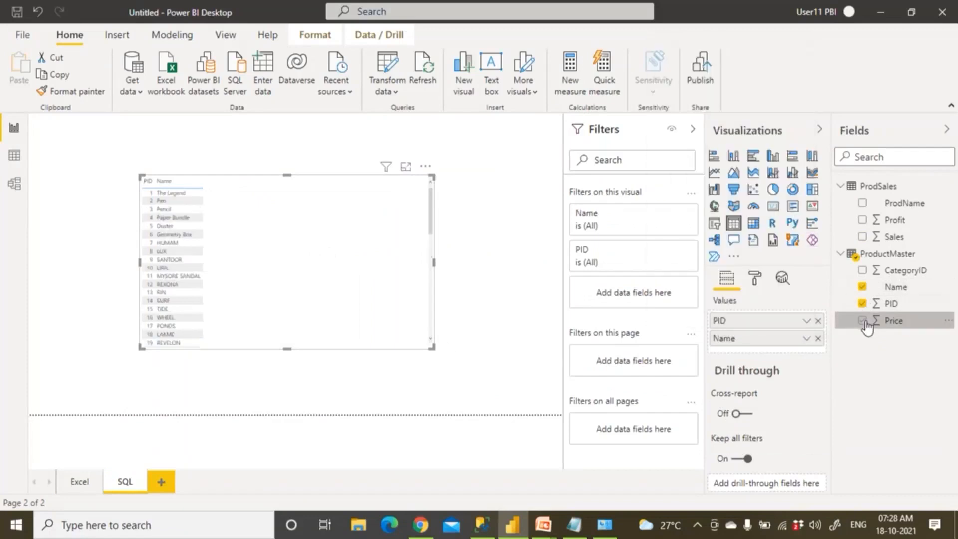
left_click(862, 321)
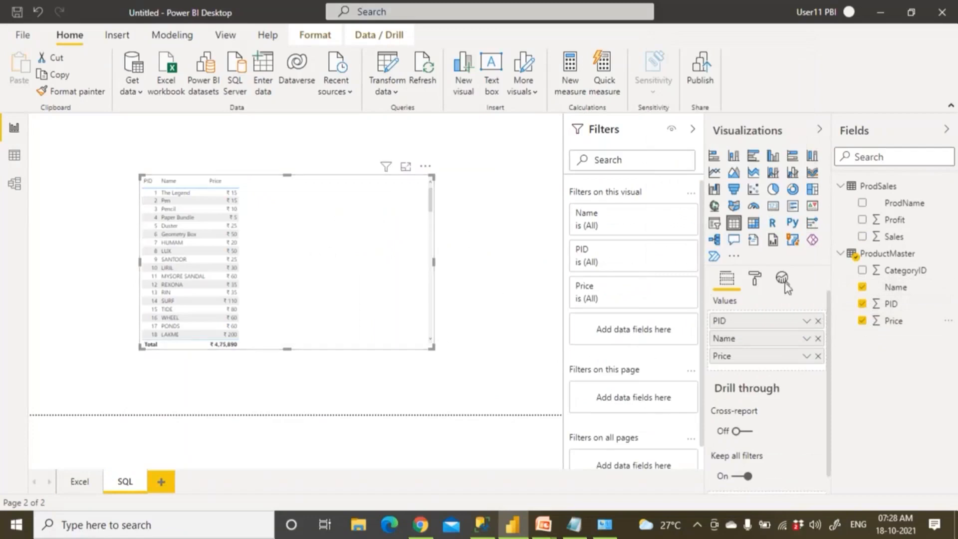
Give the table a border, Flashy rows style and 20 pt grid text, then enlarge it.
left_click(754, 281)
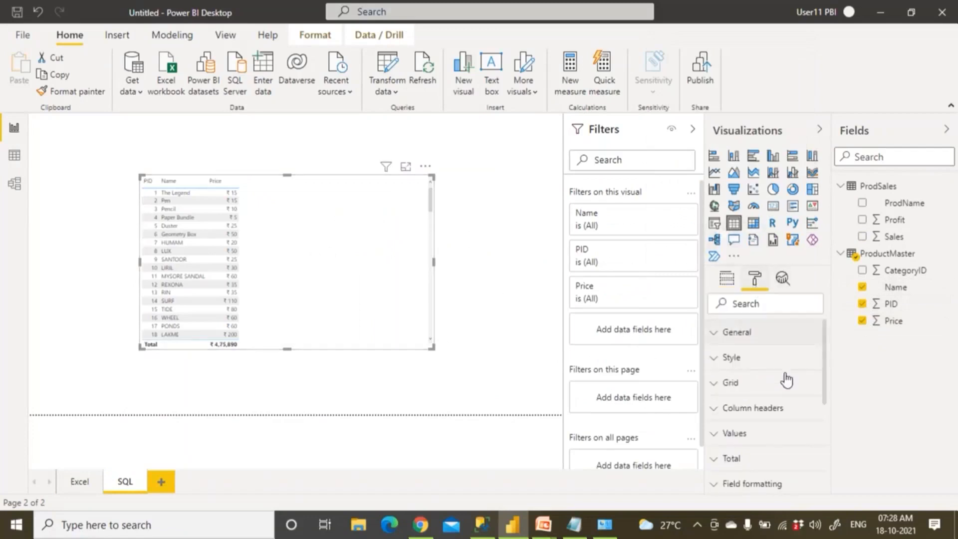
scroll(786, 380, "down", 5)
left_click(800, 410)
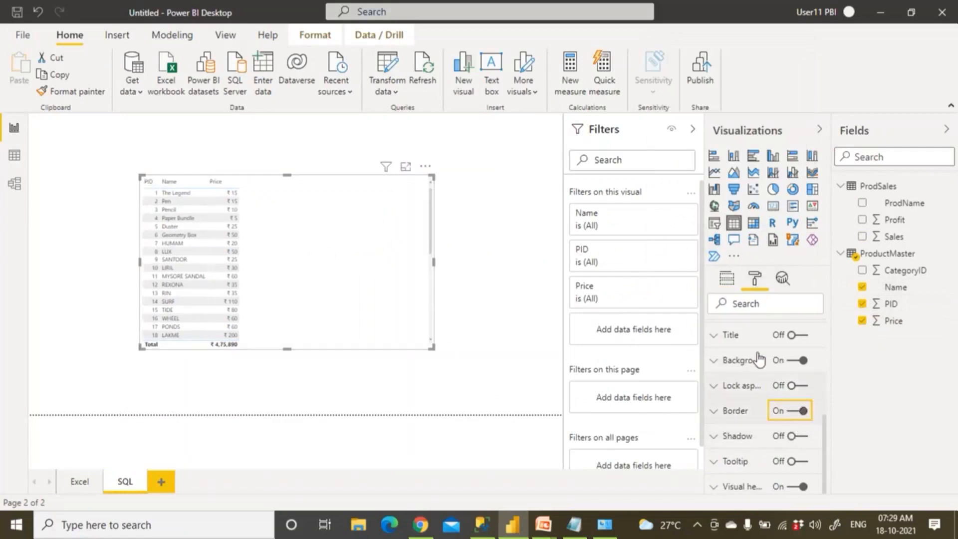
scroll(759, 358, "up", 5)
left_click(718, 363)
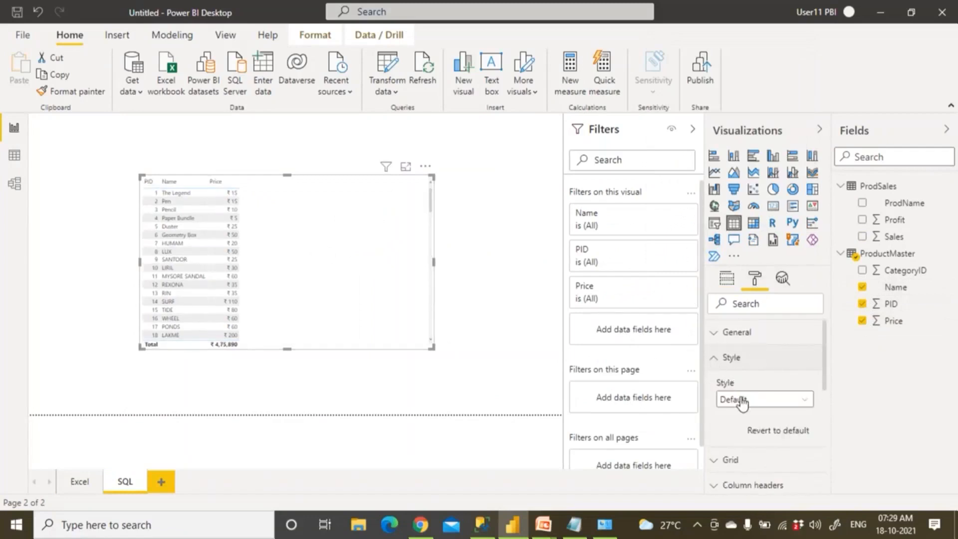
left_click(742, 402)
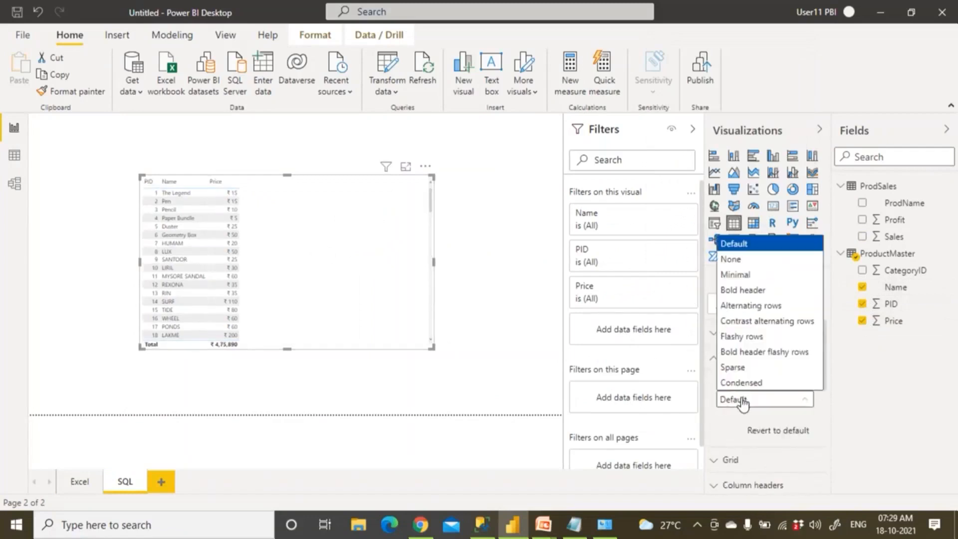
left_click(760, 338)
left_click(722, 358)
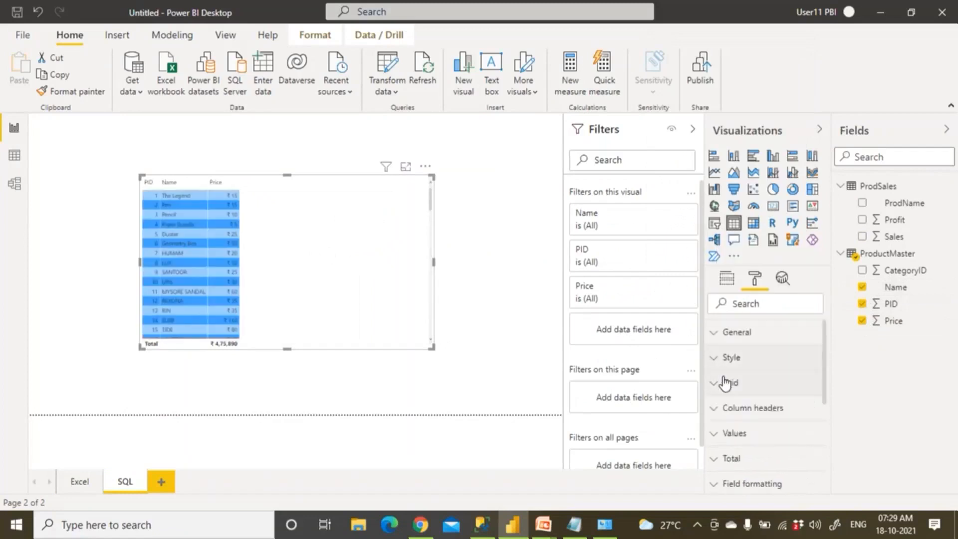
left_click(724, 383)
scroll(718, 407, "down", 3)
scroll(721, 410, "down", 5)
double_click(737, 378)
type("20")
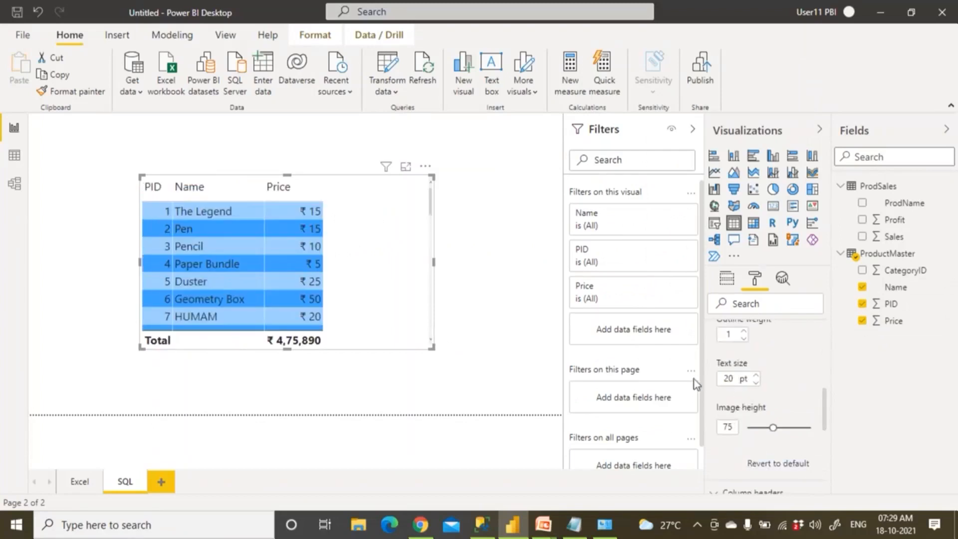
left_click_drag(432, 346, 493, 368)
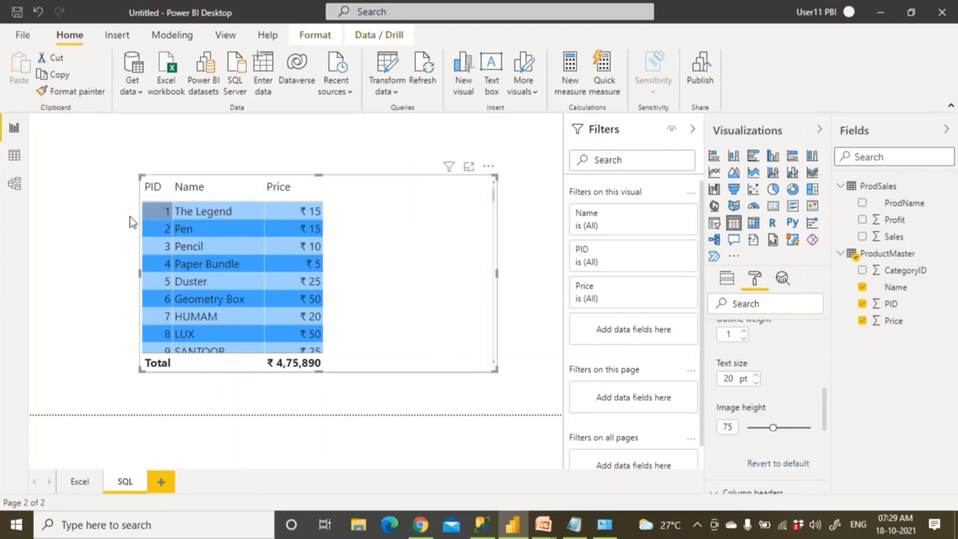
left_click(77, 127)
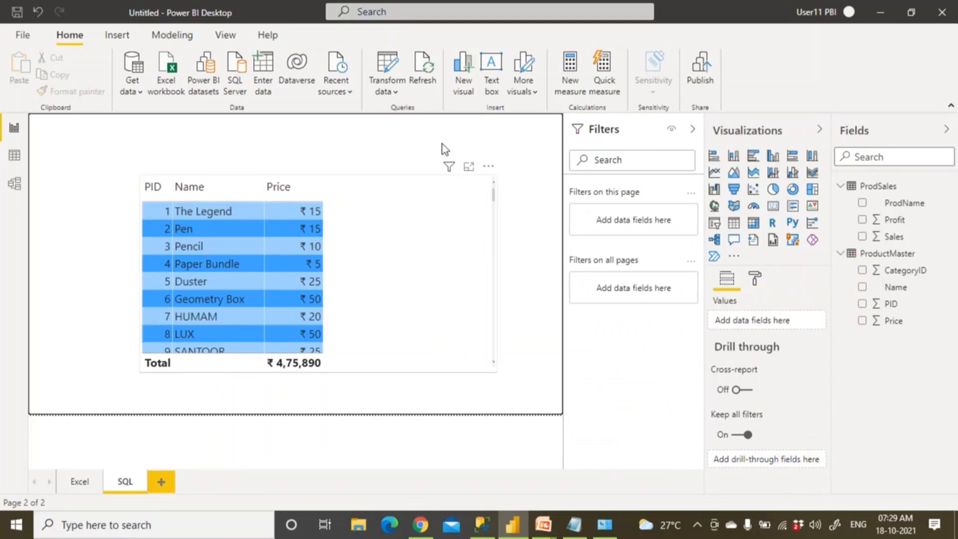
Begin saving the report into D:\Demos\07 PBI Gateways.
left_click(20, 14)
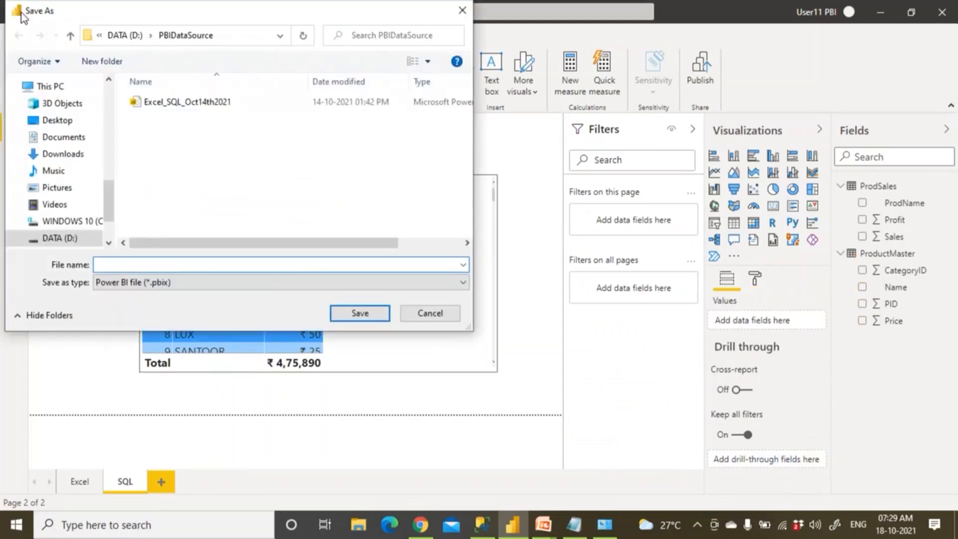
left_click(70, 239)
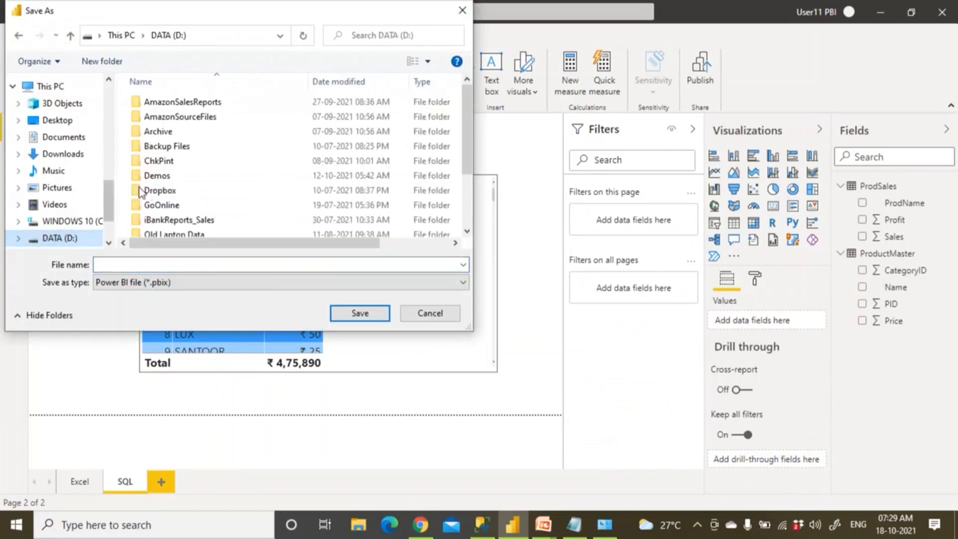
left_click(164, 177)
double_click(167, 178)
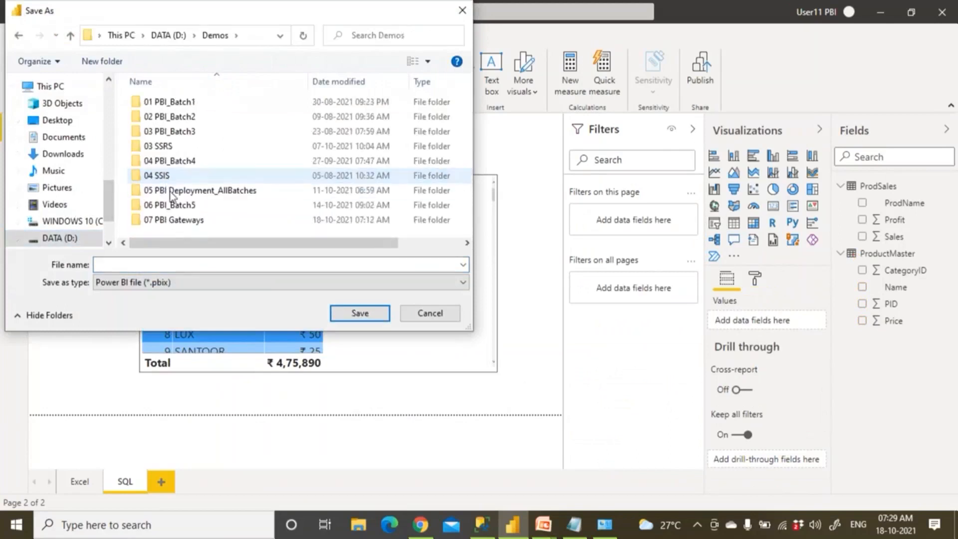
double_click(179, 220)
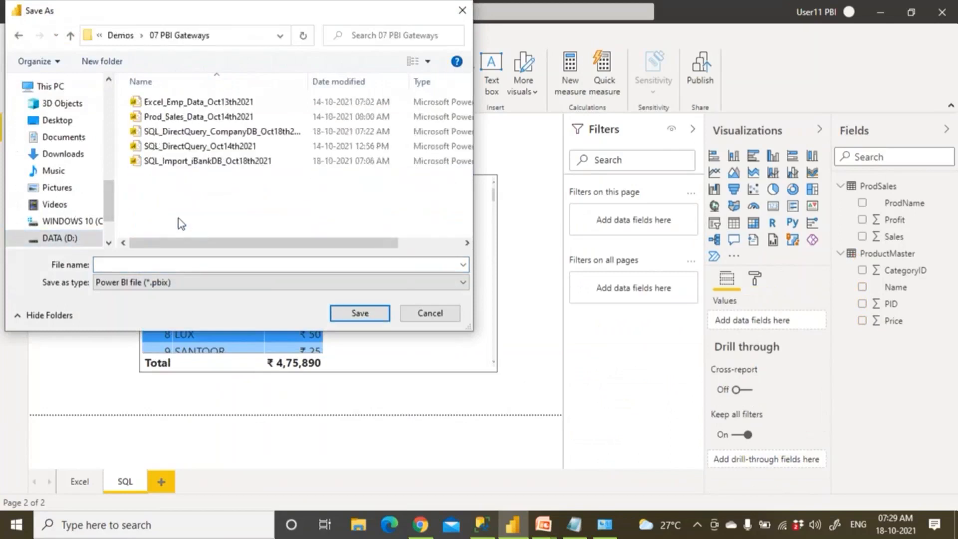
Save it with the file name Excel_SQL_Import_ProSalesAndAmazonDB_Oct18th2021.
left_click(179, 162)
left_click(208, 267)
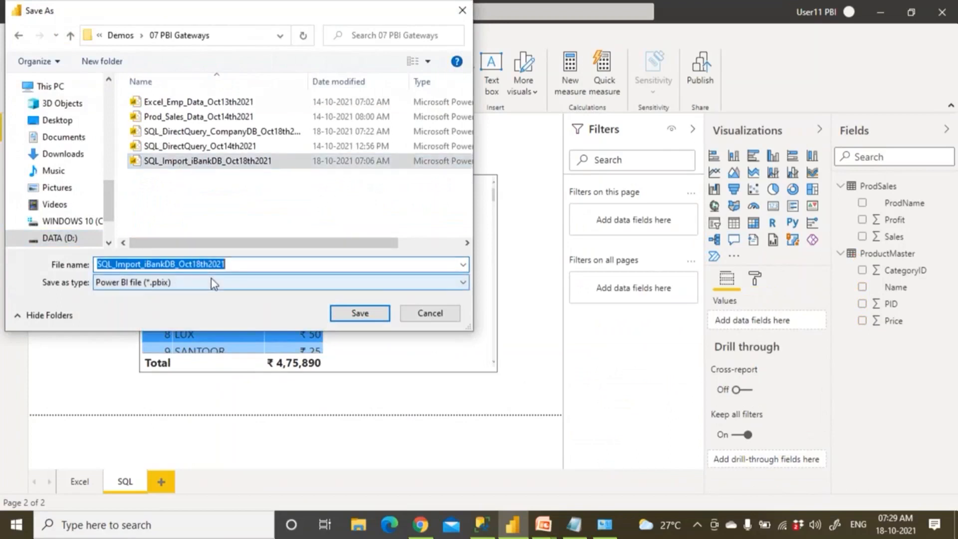
key("Home")
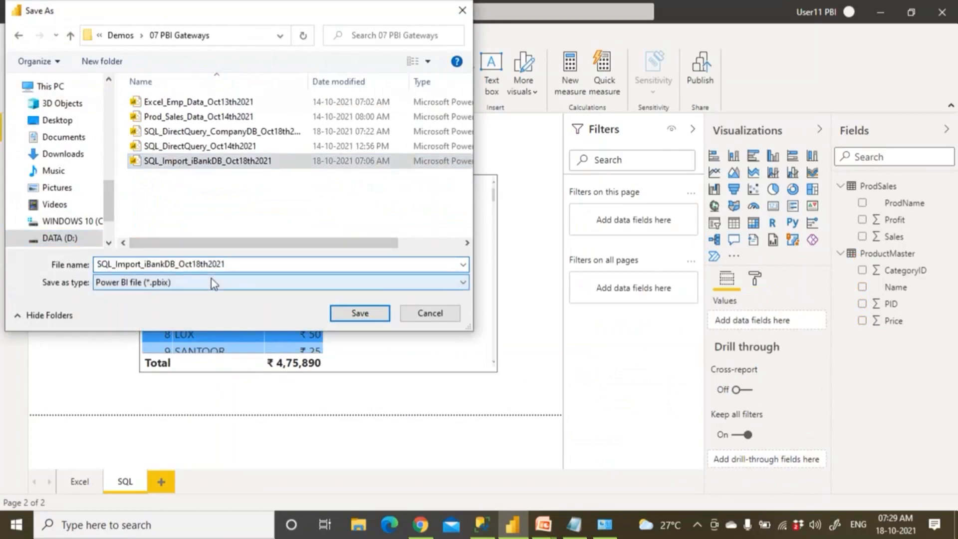
type("Excel_")
key("Right")
key("Right")
key("Right")
key("Right")
key("Right")
key("Right")
key("Right")
key("Right")
key("Right")
key("Right")
key("Right")
key("shift+Right")
key("shift+Right")
key("shift+Right")
key("shift+Right")
key("shift+Right")
key("shift+Right")
key("shift+Right")
key("shift+Left")
key("shift+Left")
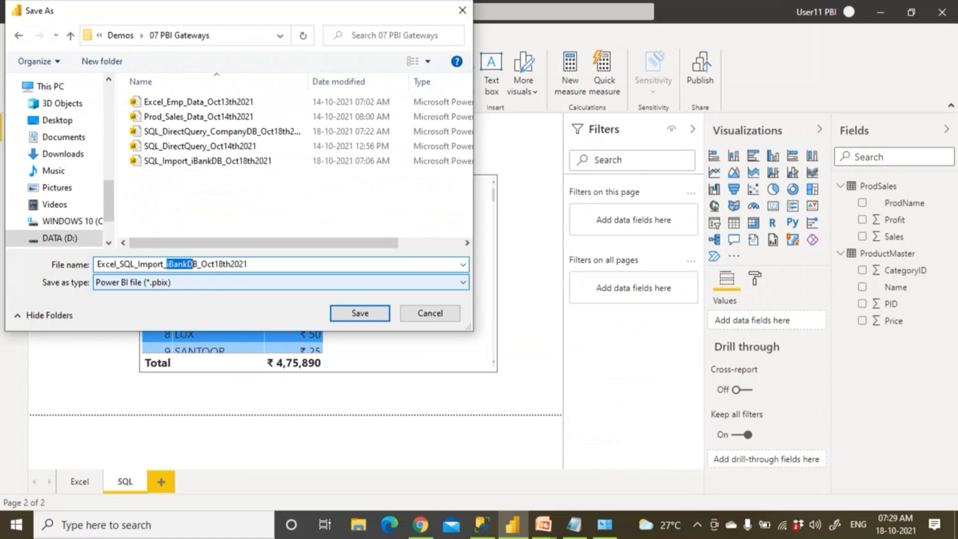
type("ProS")
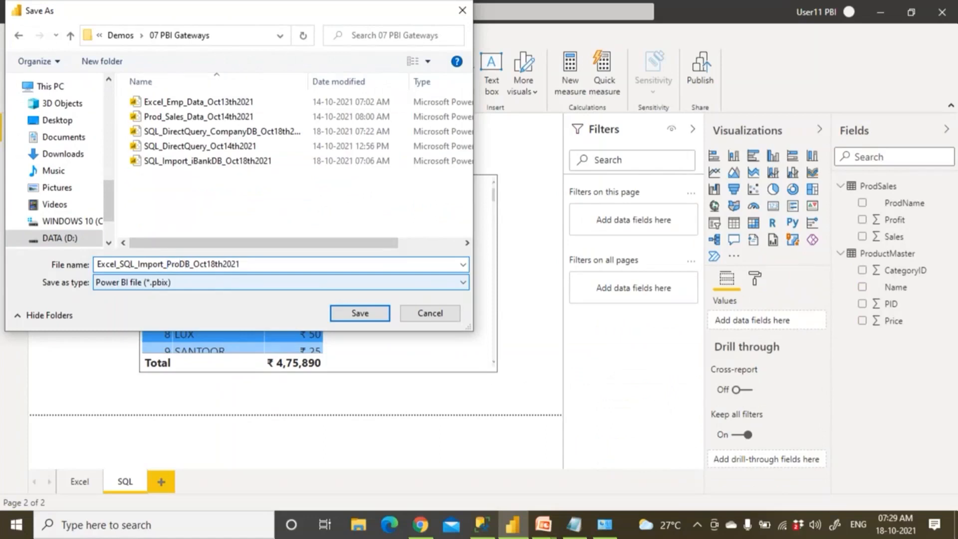
type("ales And")
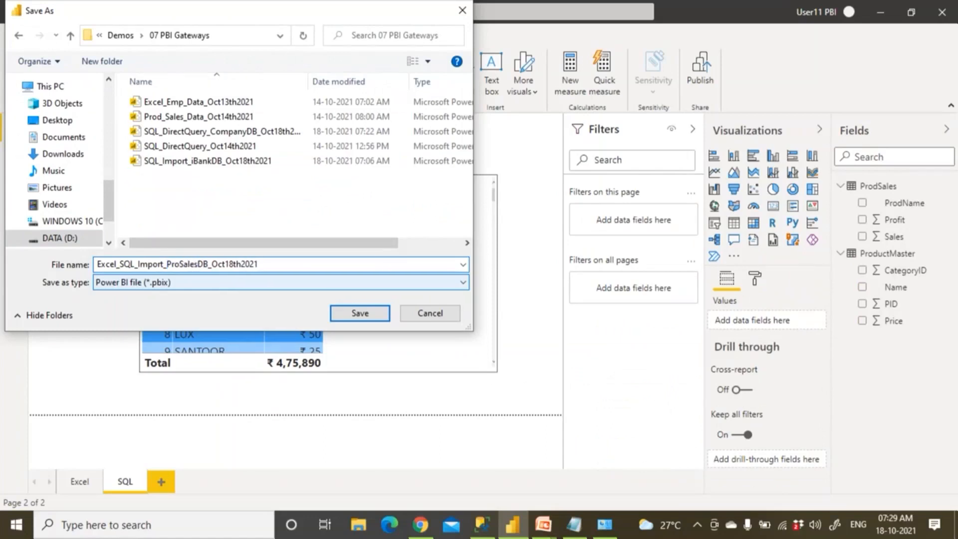
key("shift+Right")
key("shift+Right")
type("AmaznonDB")
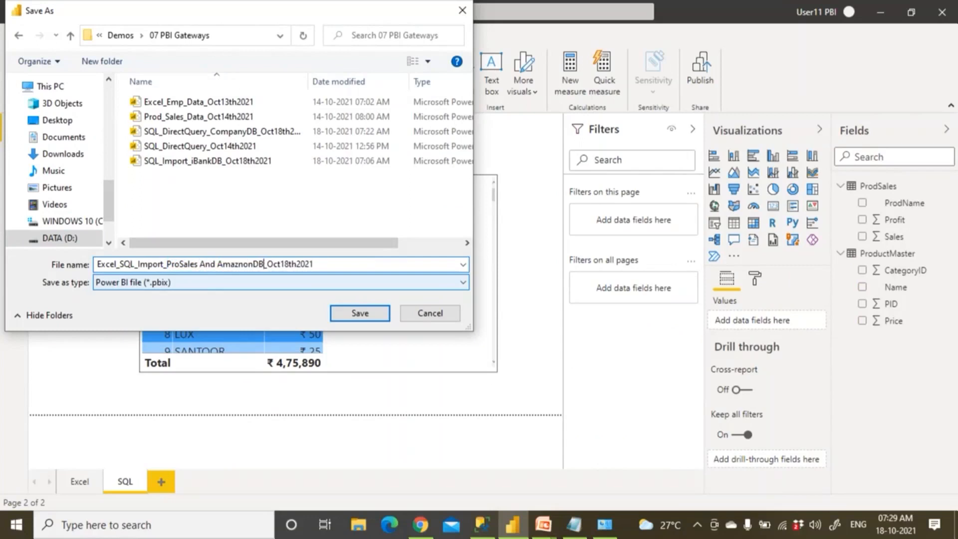
key("Left")
key("Left")
key("Left")
key("Left")
key("Left")
key("Left")
key("Left")
key("Left")
key("Left")
key("Left")
key("Left")
key("Left")
key("Left")
key("Left")
key("Delete")
key("Right")
key("Right")
key("Right")
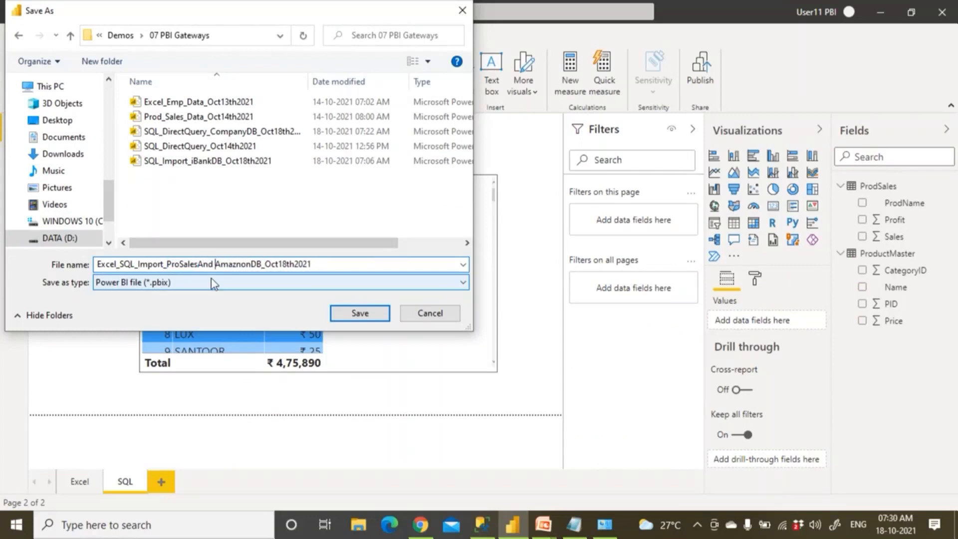
key("Delete")
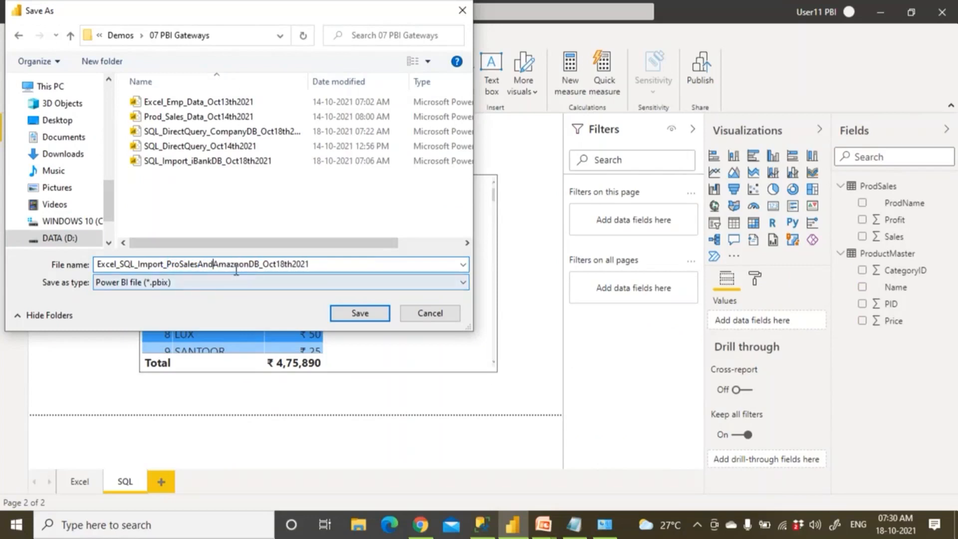
key("Delete")
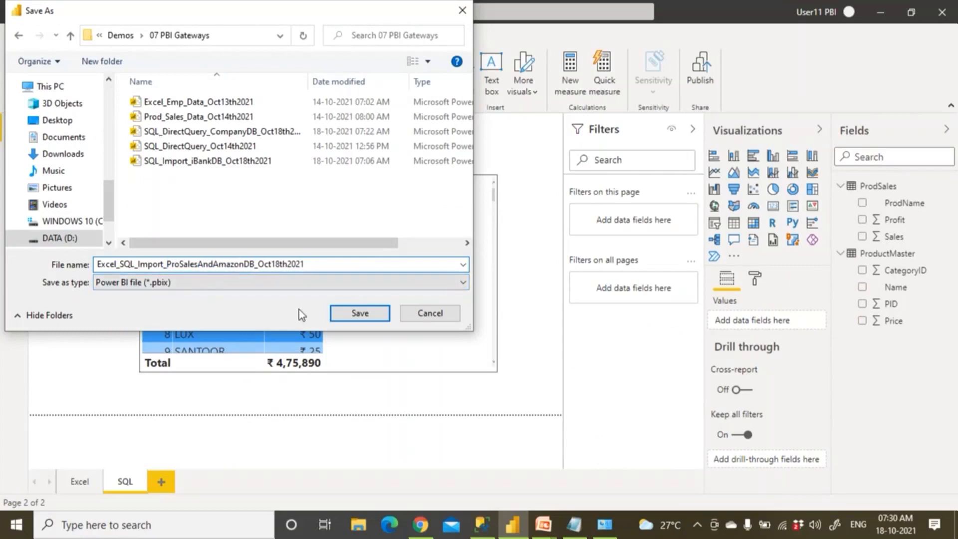
left_click(345, 314)
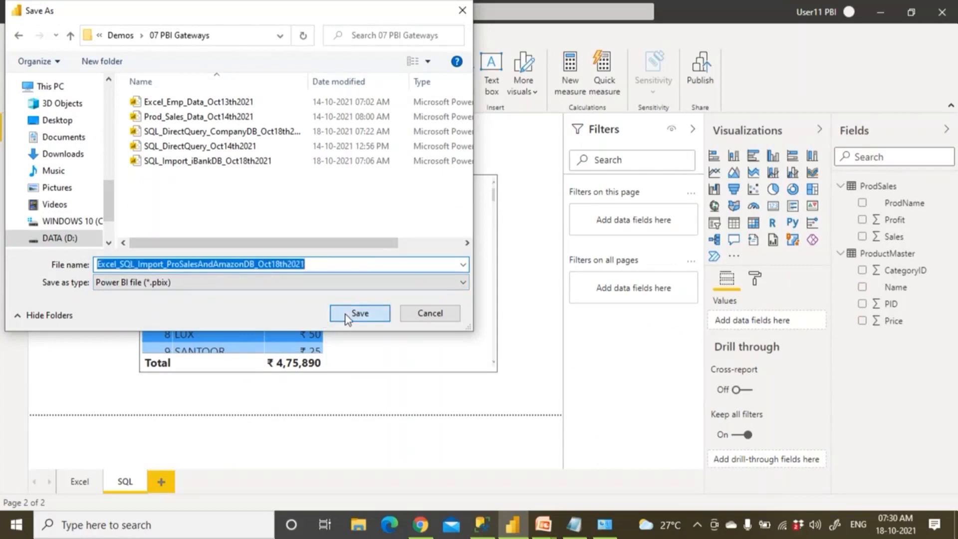
Publish Excel_SQL_Import_ProSalesAndAmazonDB_Oct18th2021.pbix to the chosen team workspace.
left_click(702, 80)
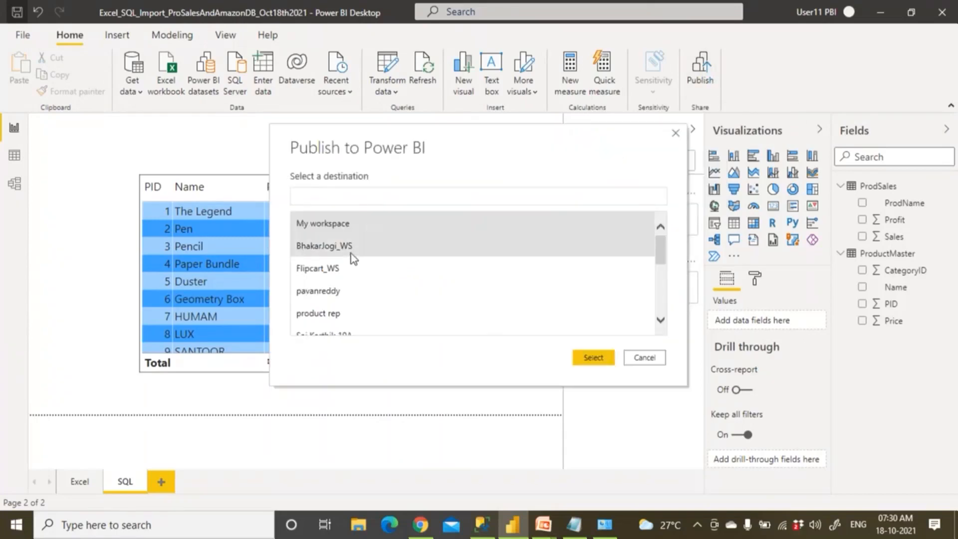
scroll(352, 311, "down", 3)
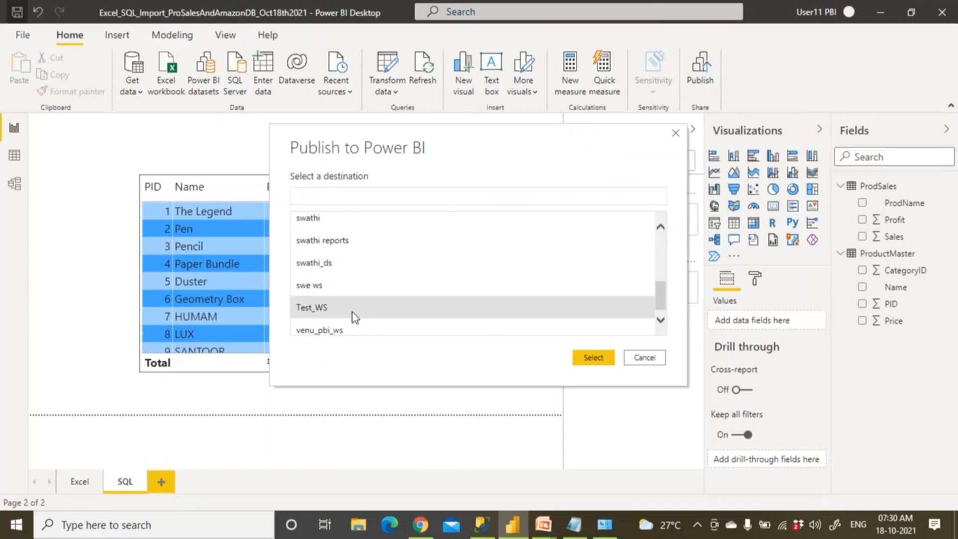
scroll(351, 322, "up", 3)
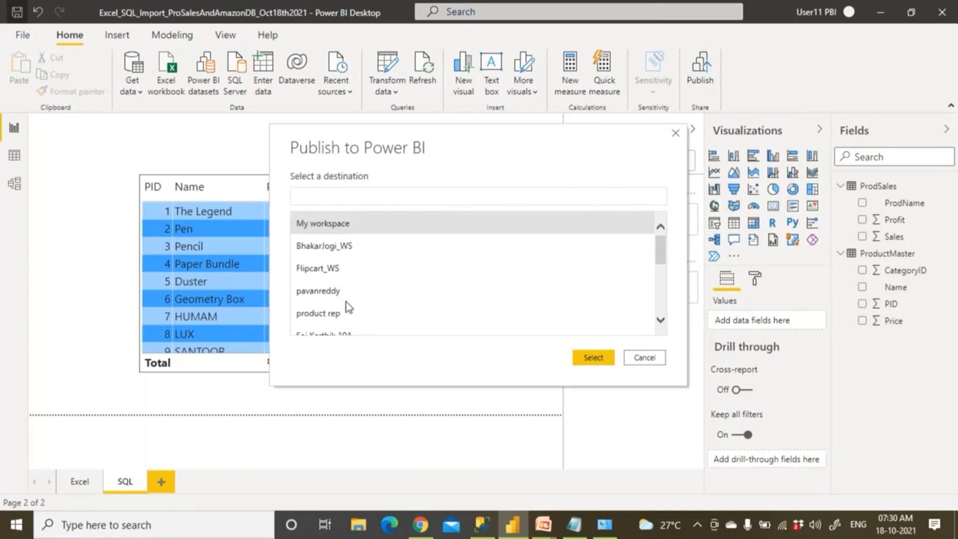
left_click(335, 247)
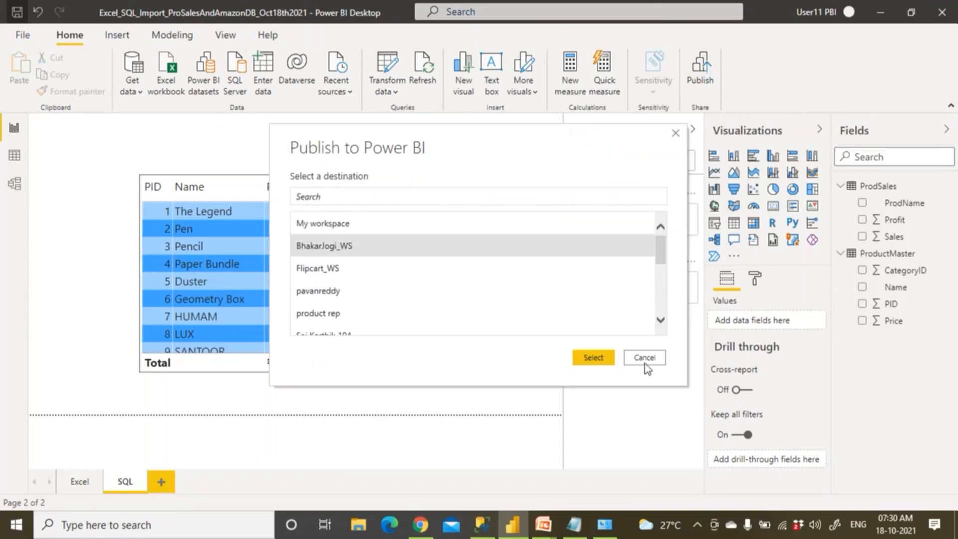
left_click(593, 358)
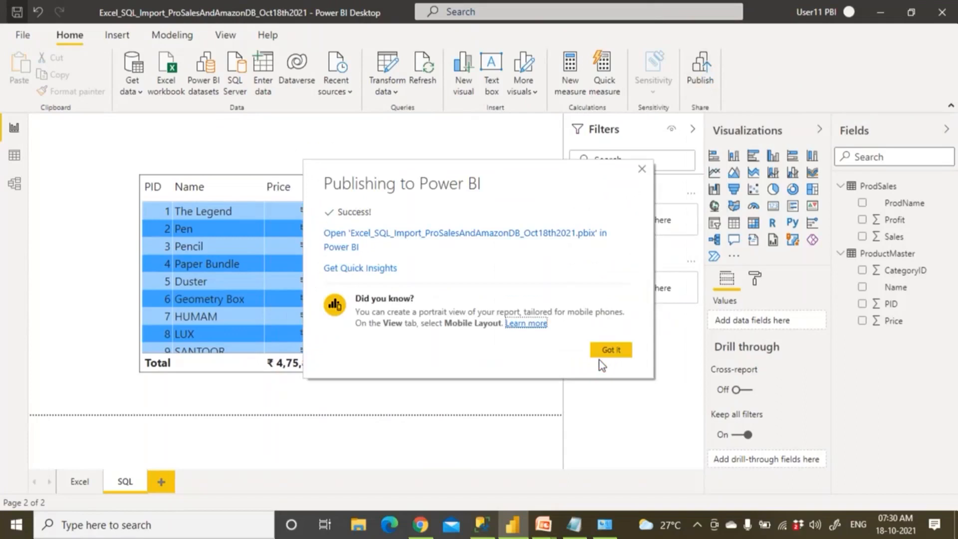
Dismiss the publish confirmation, reload the workspace in Chrome and open the new report.
left_click(608, 352)
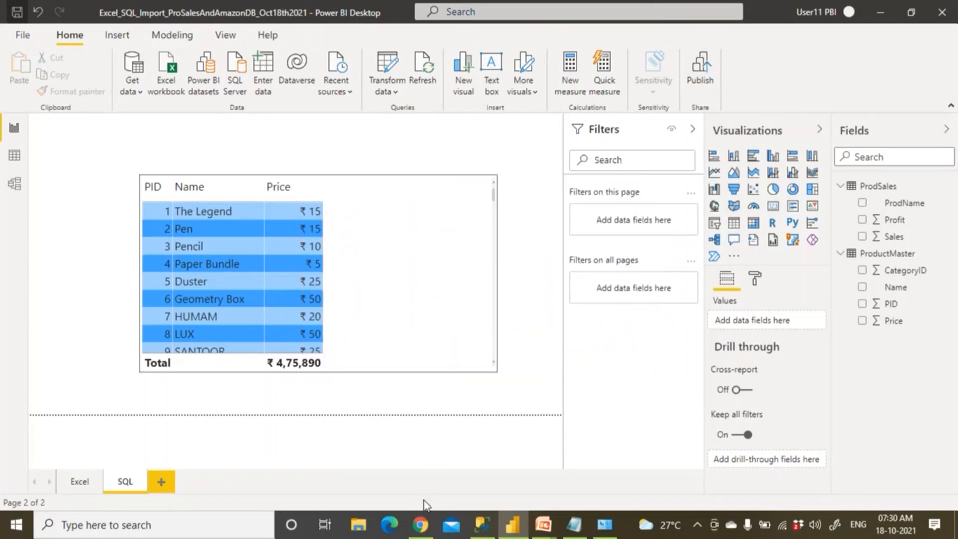
left_click(421, 524)
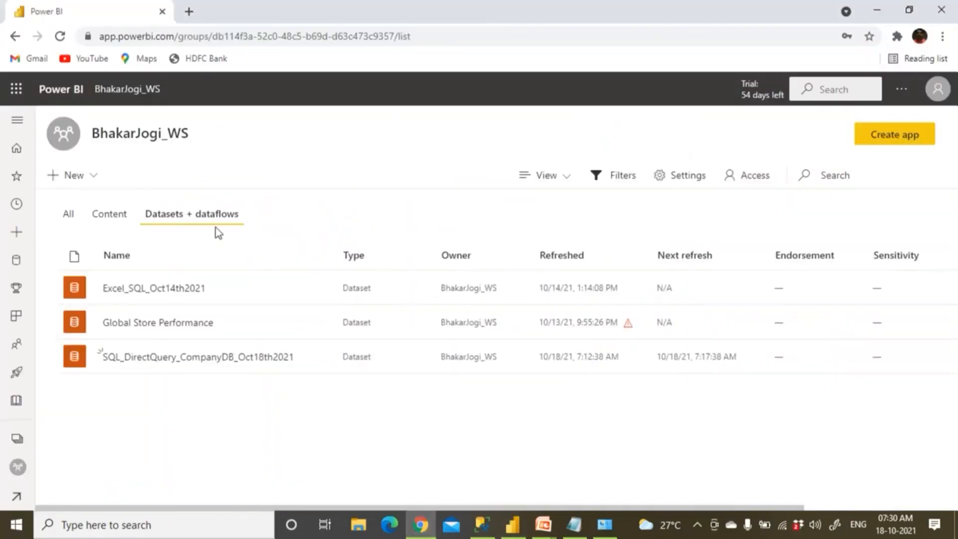
left_click(59, 37)
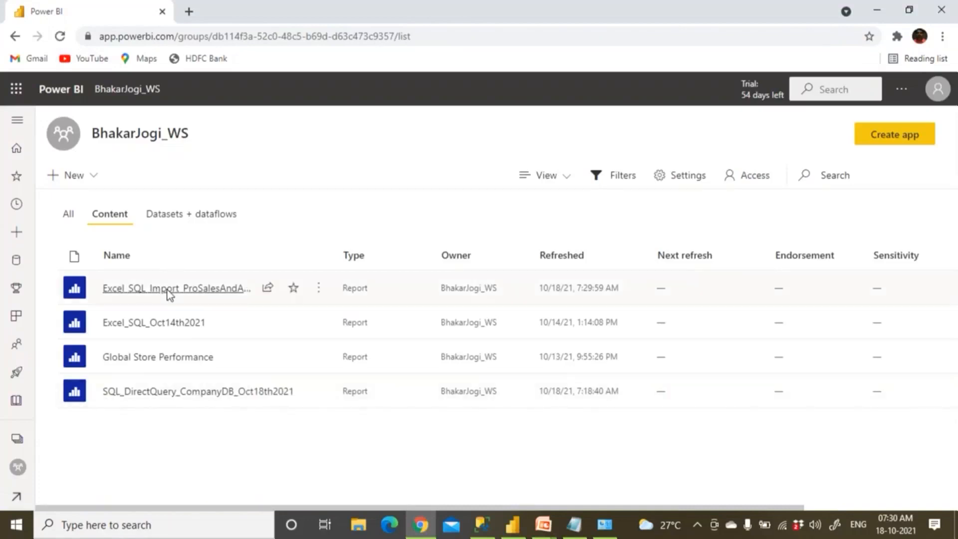
left_click(168, 293)
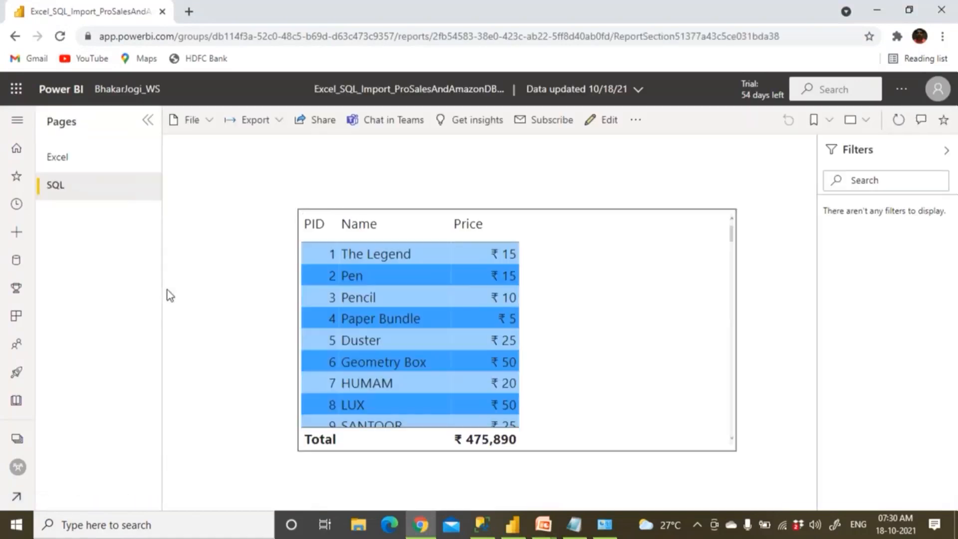
Compare the online Excel and SQL pages with Desktop, then go back to the workspace list.
left_click(71, 166)
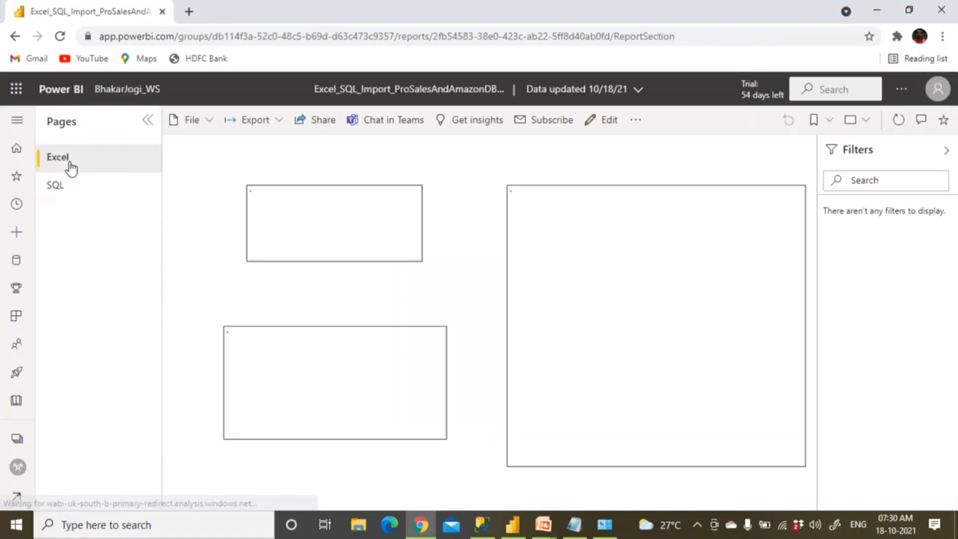
left_click(75, 189)
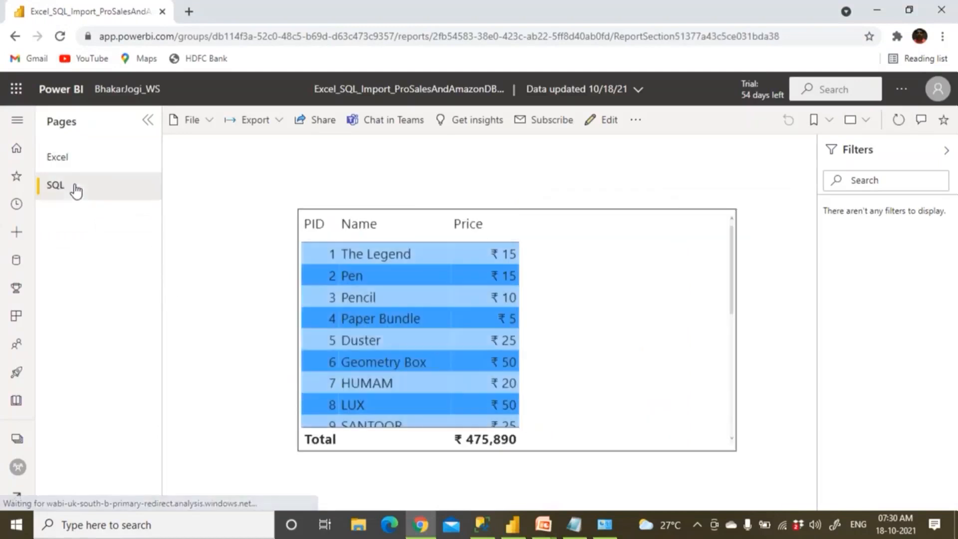
left_click(79, 164)
left_click(76, 188)
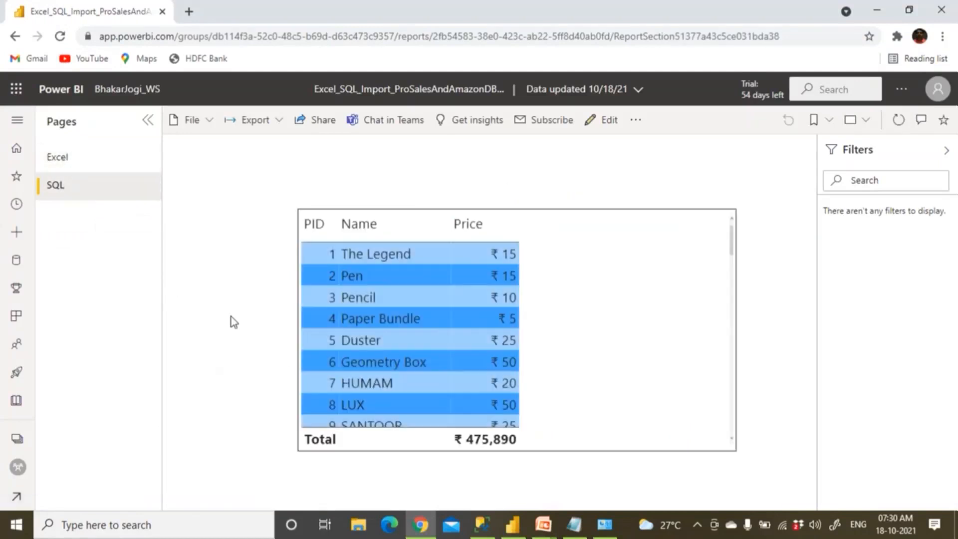
left_click(512, 524)
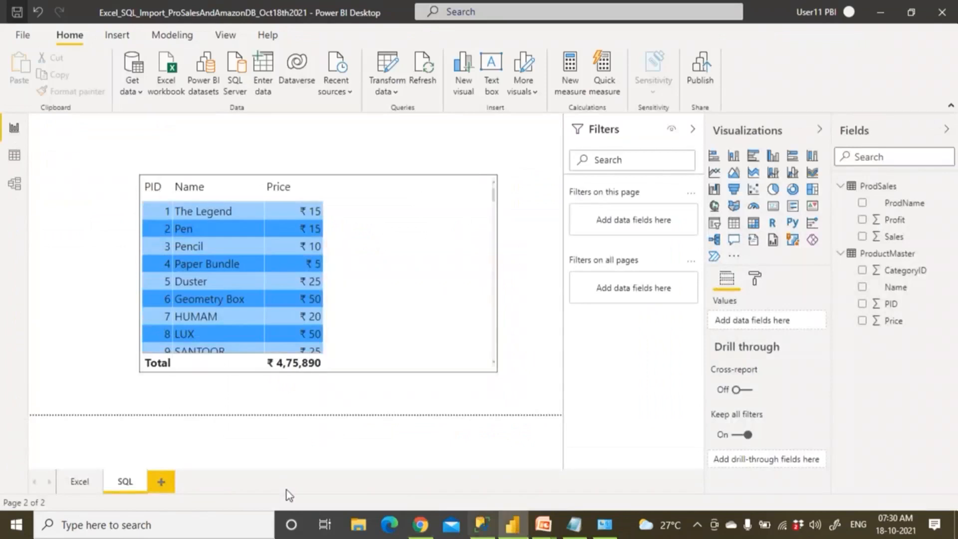
left_click(80, 482)
left_click(125, 481)
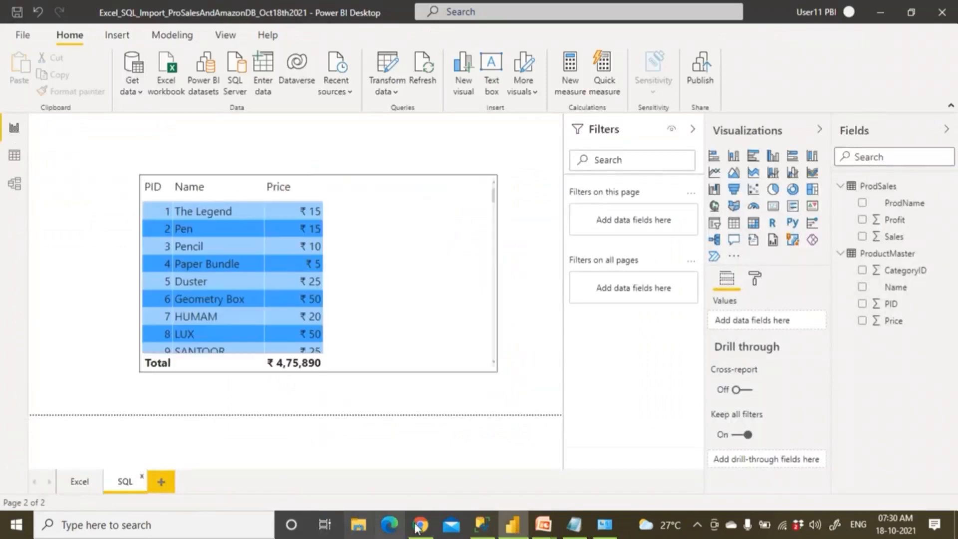
left_click(423, 526)
left_click(59, 193)
left_click(126, 90)
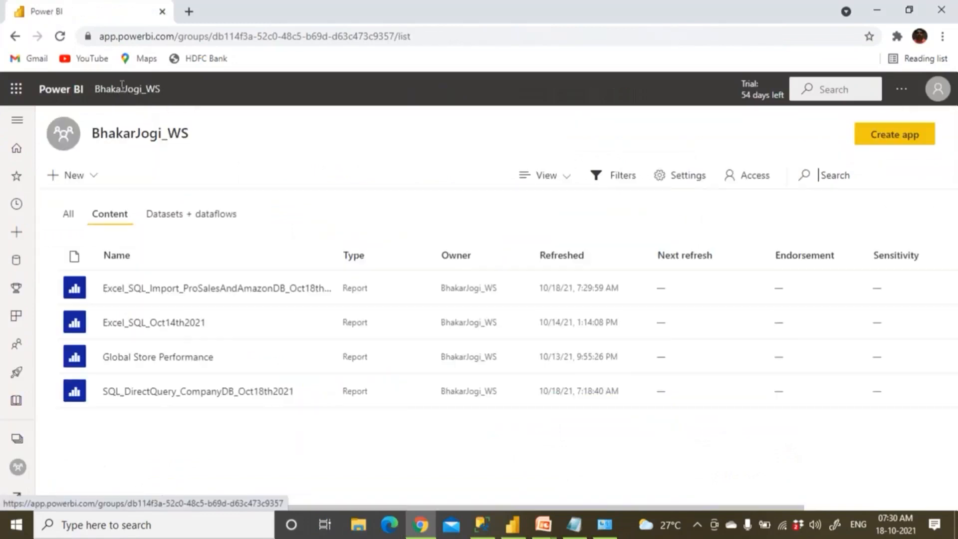
From Datasets + dataflows, open Manage gateways and expand the gateway cluster's SQL sources.
left_click(178, 218)
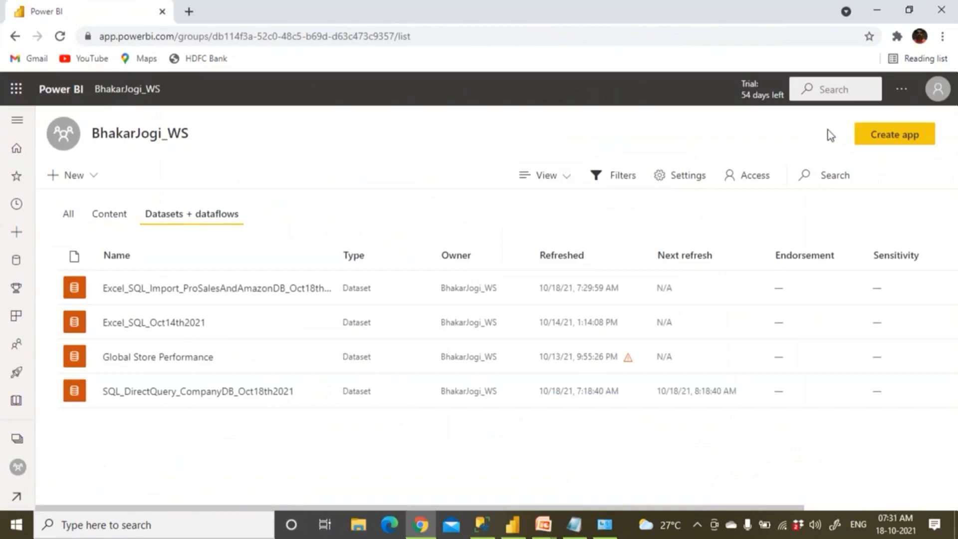
left_click(906, 94)
mouse_move(857, 144)
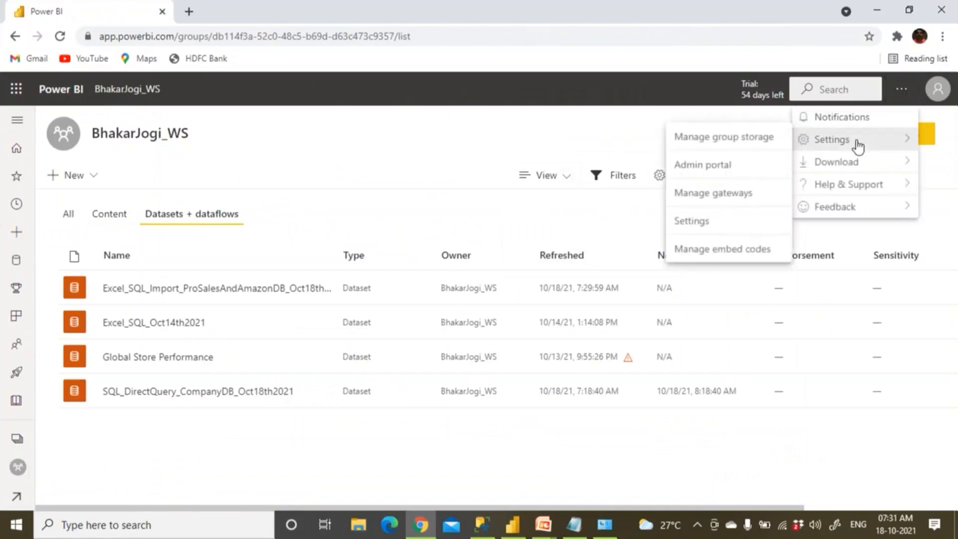
left_click(716, 193)
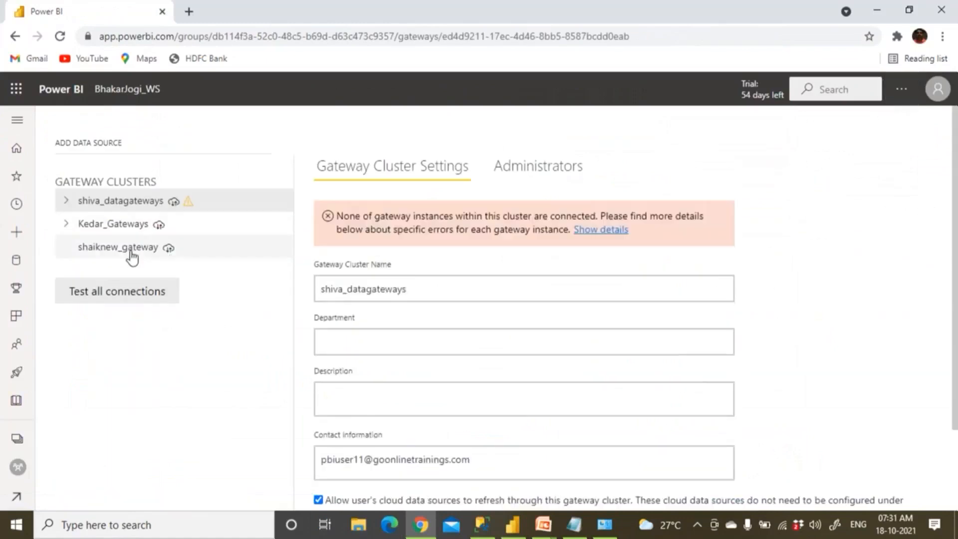
left_click(67, 246)
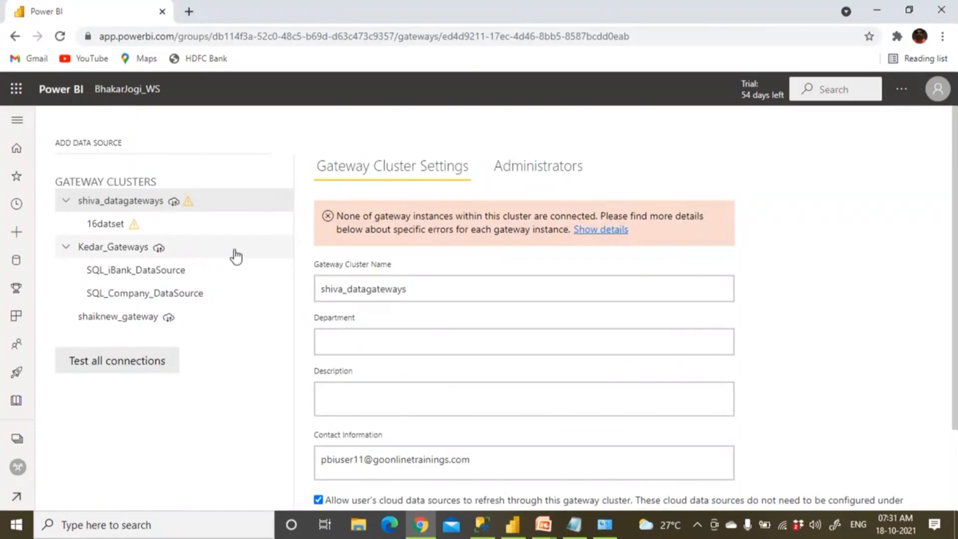
left_click(282, 249)
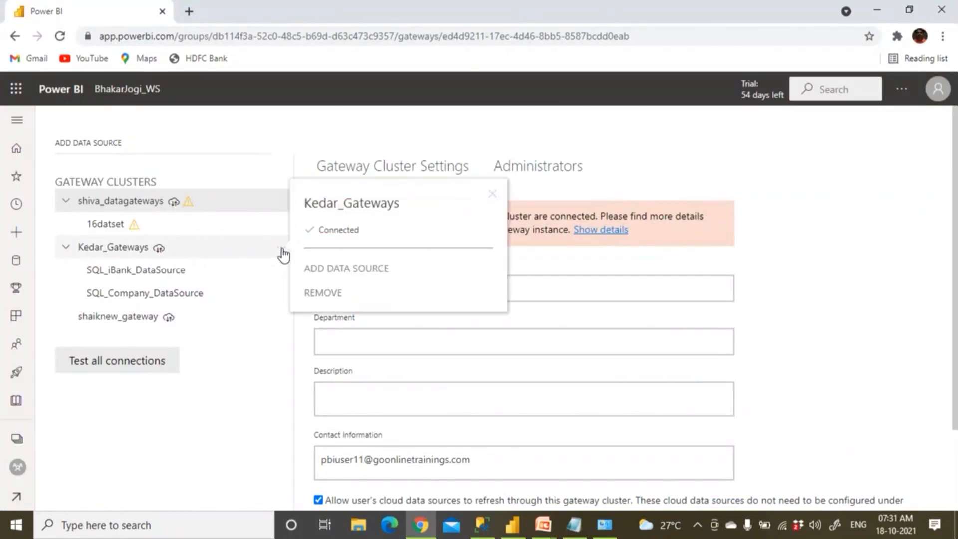
Start a File-type gateway data source named Excel_ProdSales, then go to Desktop to find its path.
left_click(311, 272)
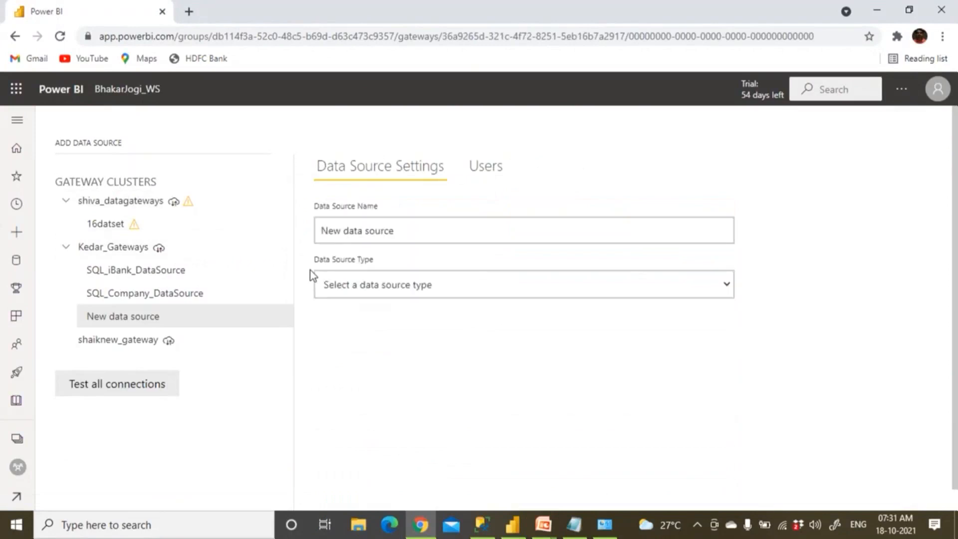
triple_click(338, 230)
type("Excel_ProdSales")
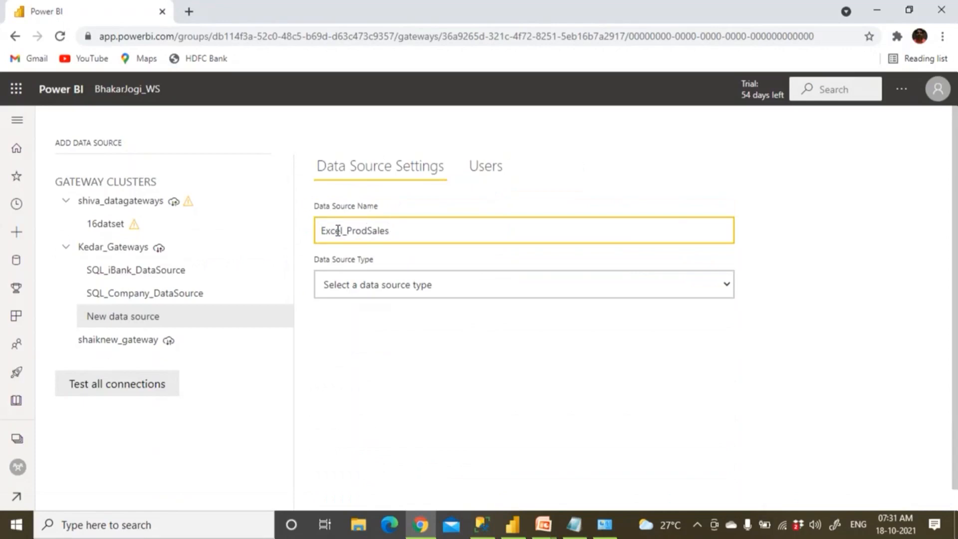
left_click(399, 284)
type("file")
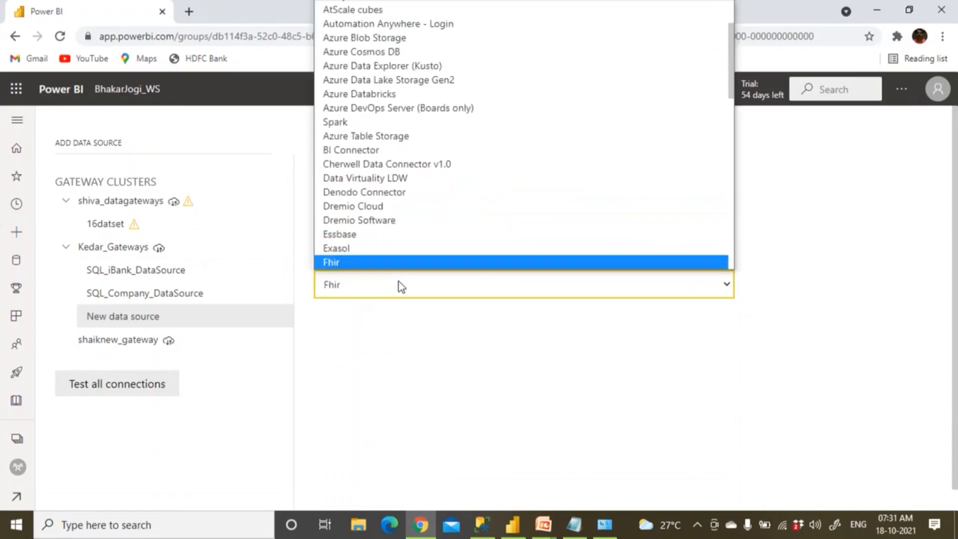
key("Return")
left_click(343, 336)
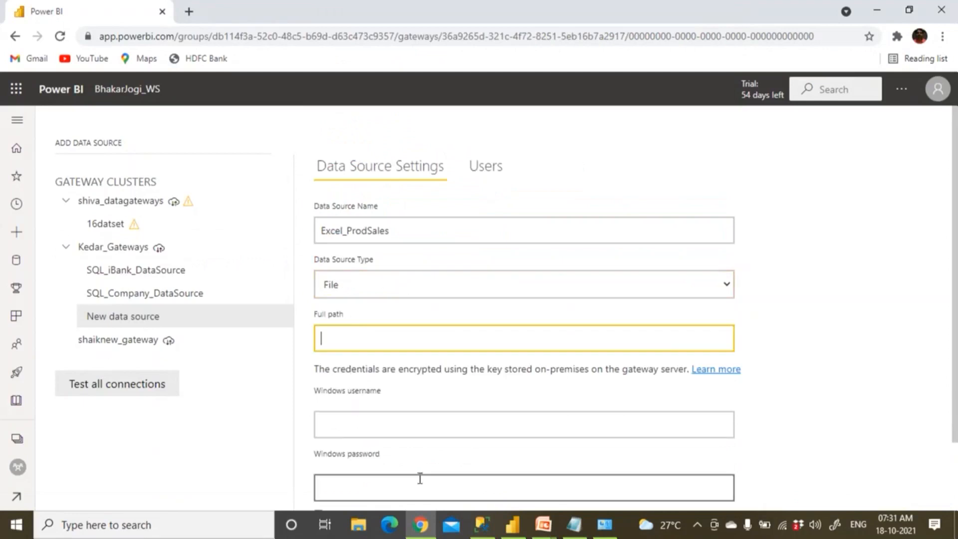
left_click(512, 525)
left_click(392, 95)
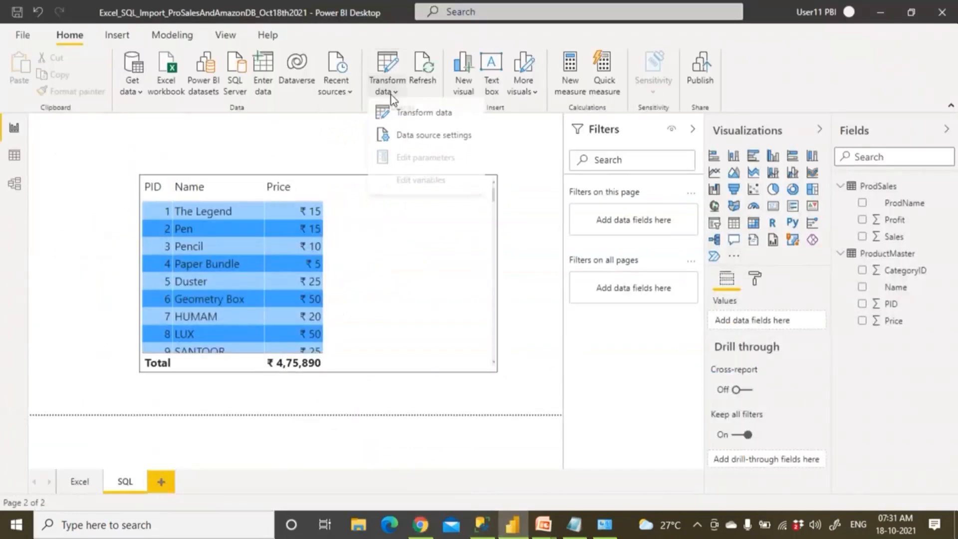
Copy the path D:\PBIDataSource\ProdSales.xlsx from the prodsales.xlsx data source settings.
left_click(402, 136)
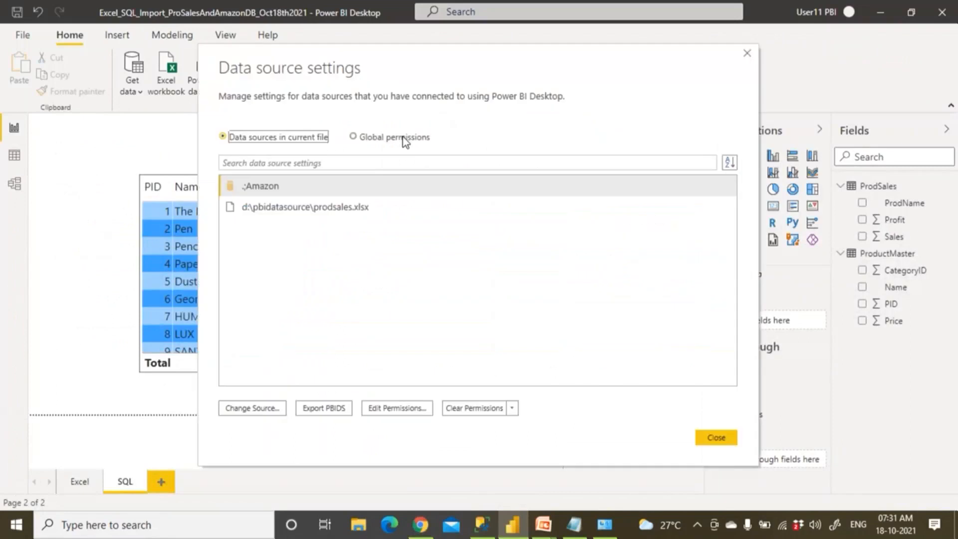
left_click(282, 209)
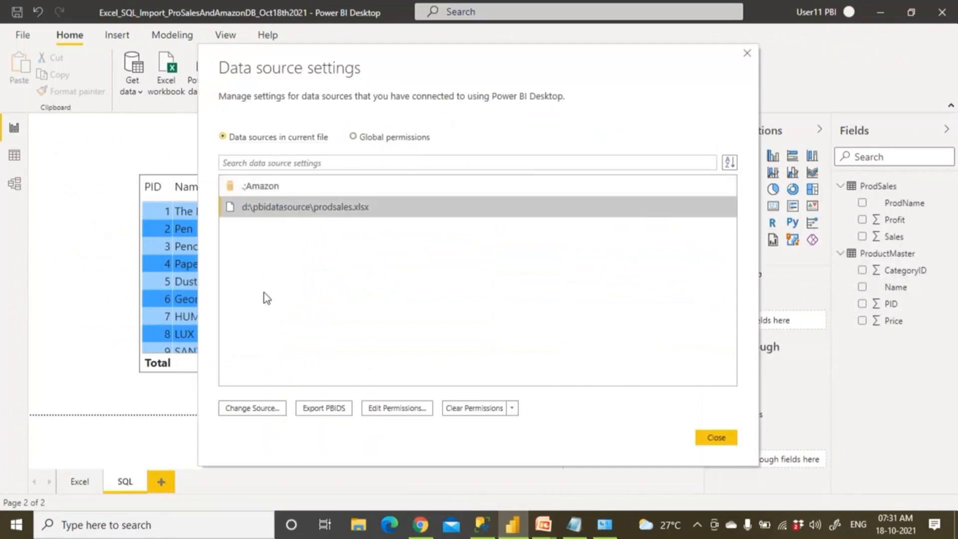
left_click(258, 188)
left_click(264, 209)
left_click(264, 191)
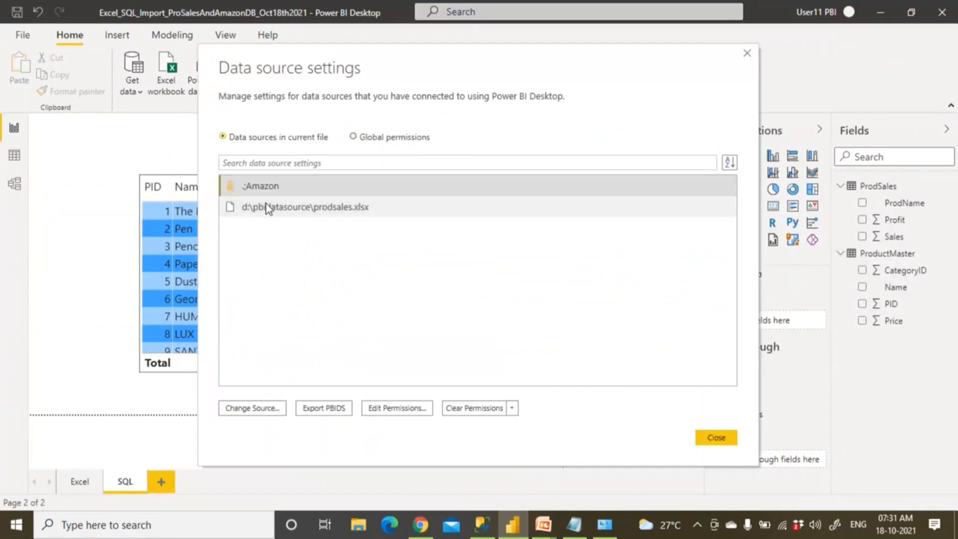
left_click(267, 206)
left_click(271, 407)
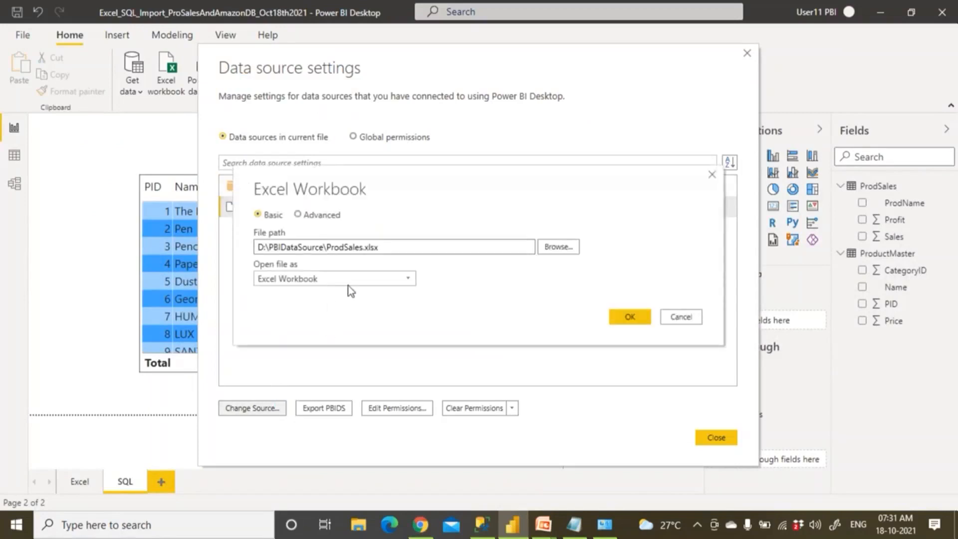
triple_click(389, 247)
right_click(309, 249)
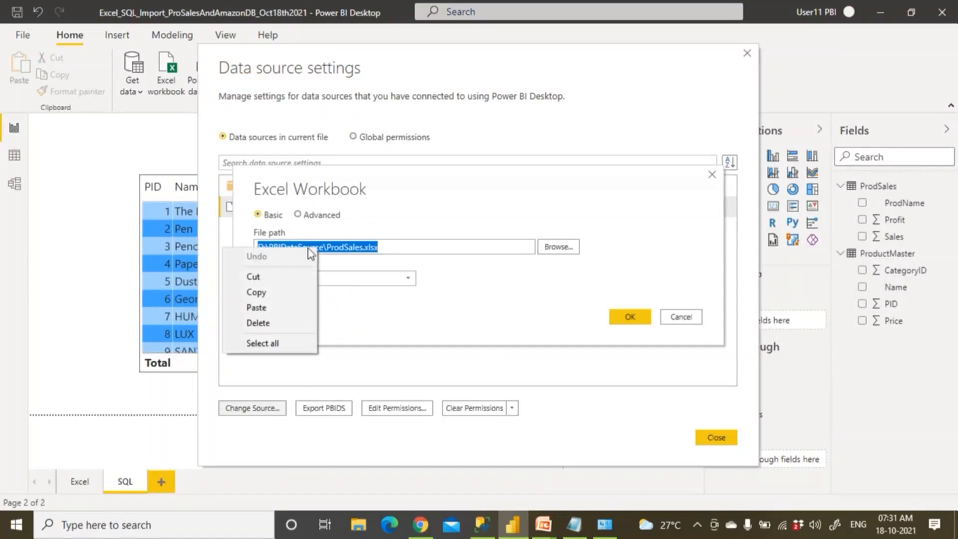
left_click(274, 293)
left_click(673, 320)
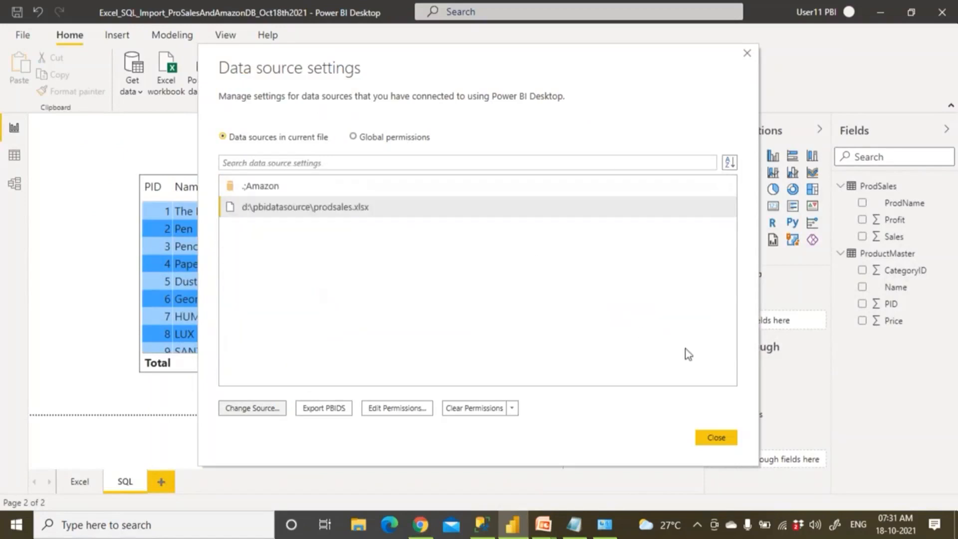
left_click(483, 527)
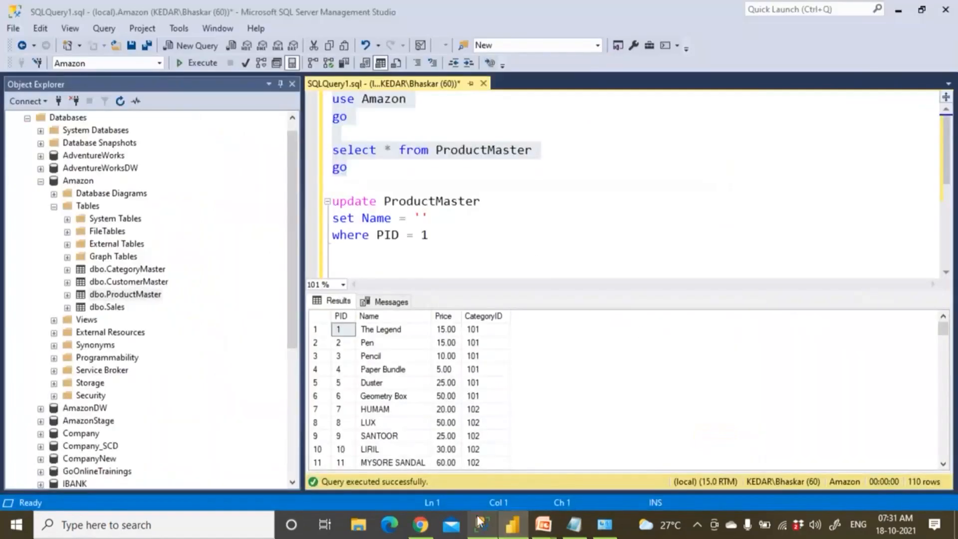
Paste D:\PBIDataSource\ProdSales.xlsx as Full path and enter the Windows domain username, checked in SSMS.
left_click(420, 524)
key("ctrl+v")
left_click(339, 426)
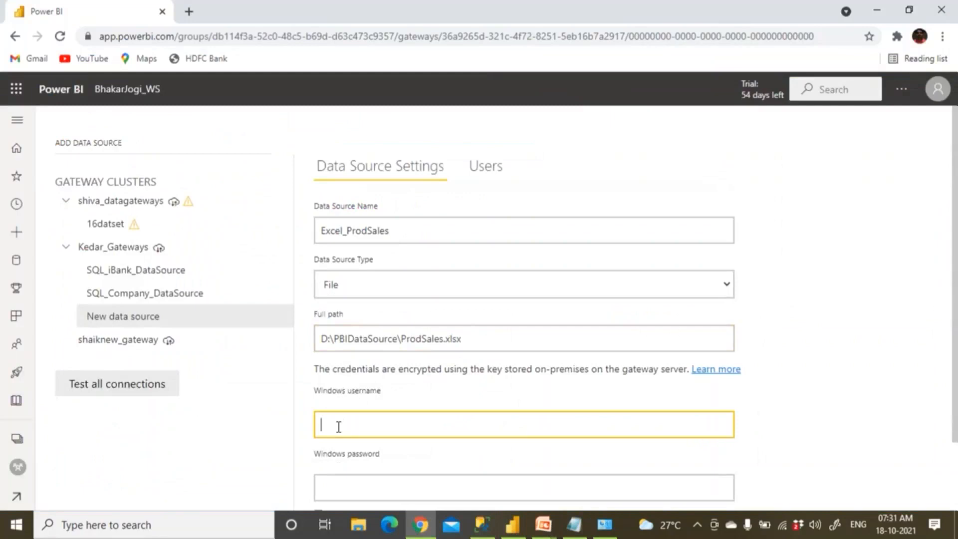
type("KEDAR\\")
left_click(483, 526)
left_click(30, 102)
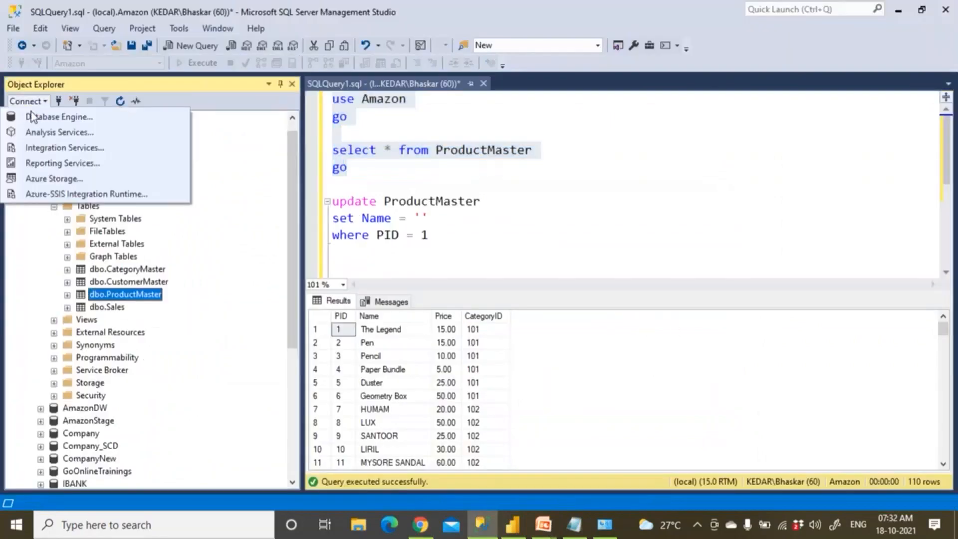
left_click(33, 117)
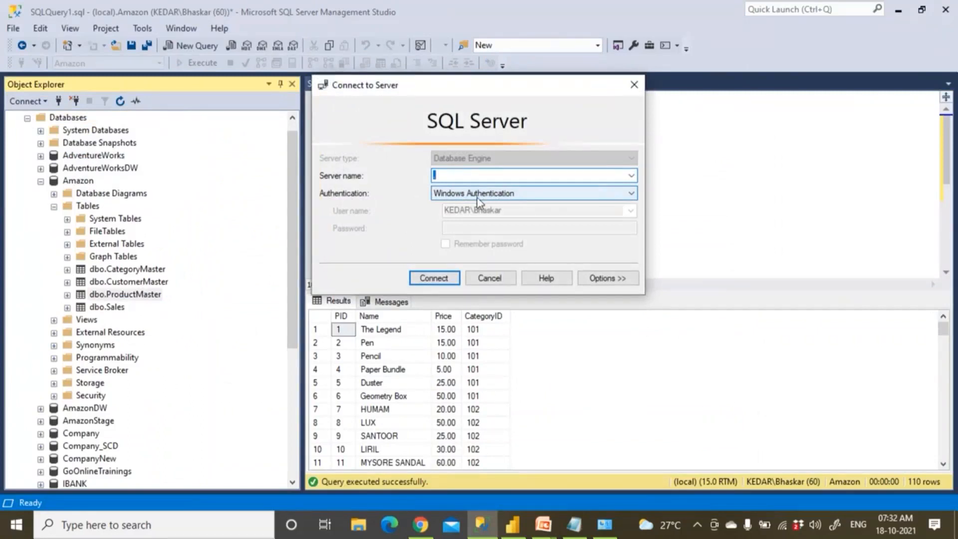
key("alt+Tab")
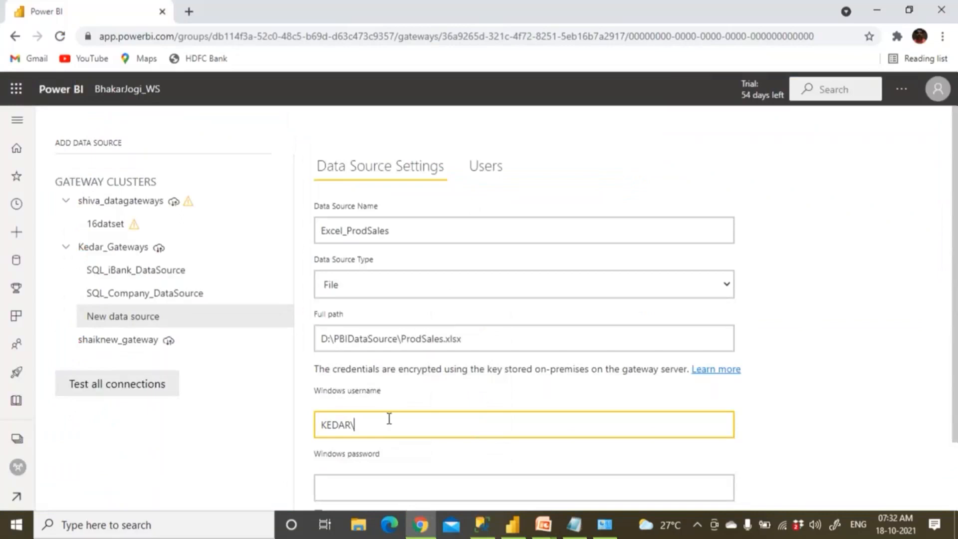
type("Bhaskar")
left_click(349, 487)
Enter the Windows password and add Excel_ProdSales, retrying until Connection Successful.
type("•")
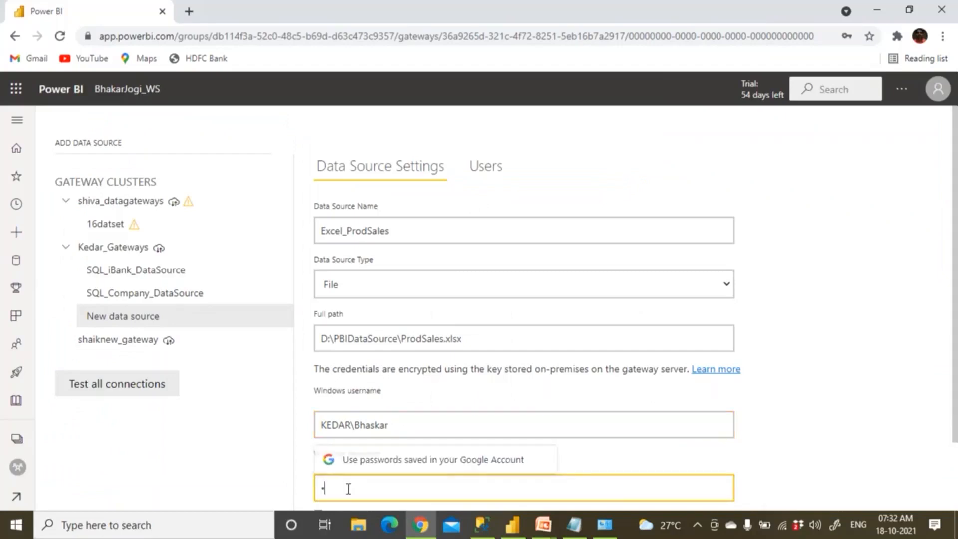
type("••••••••")
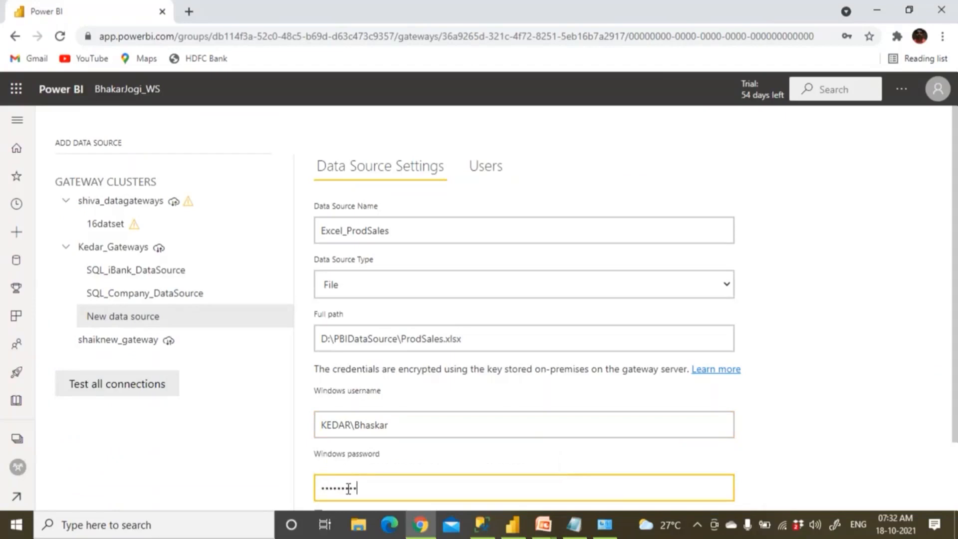
scroll(416, 453, "down", 2)
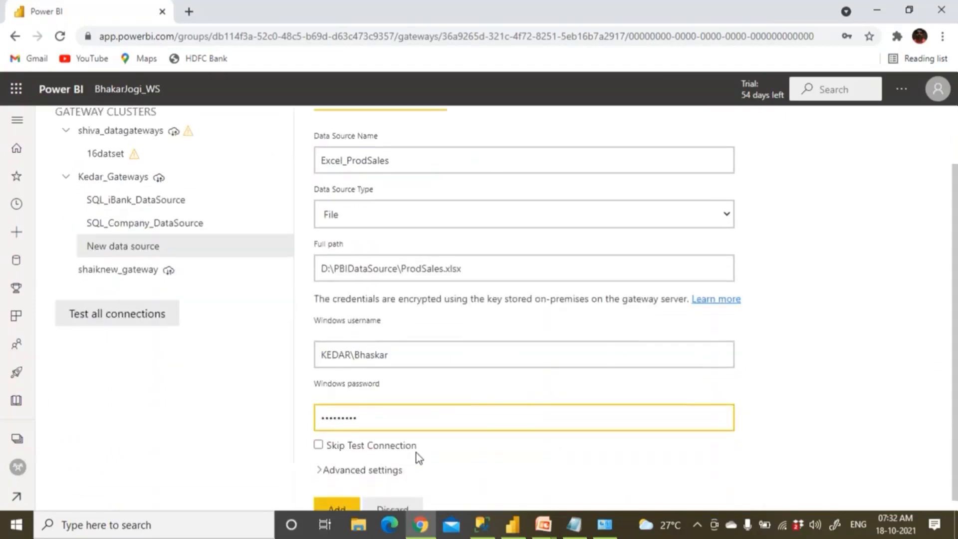
left_click(349, 498)
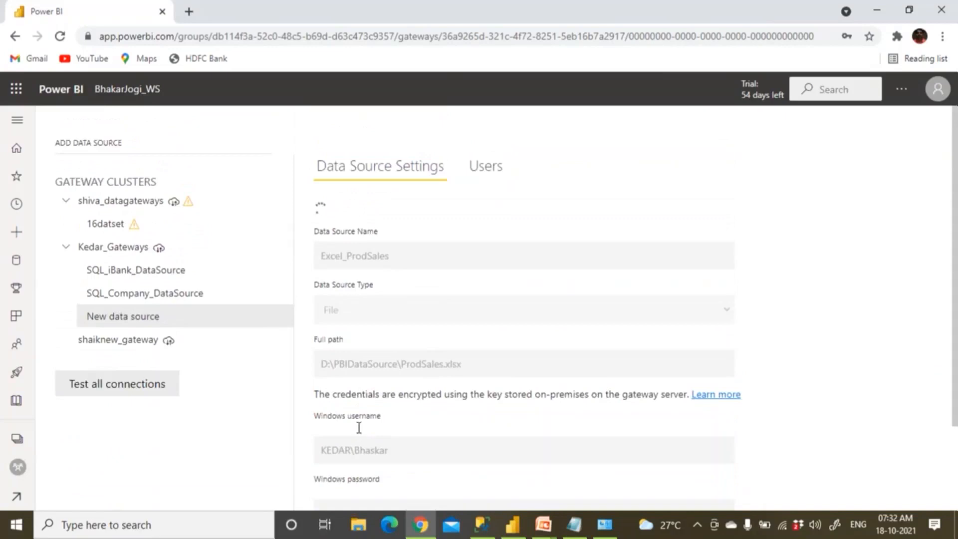
scroll(427, 267, "down", 4)
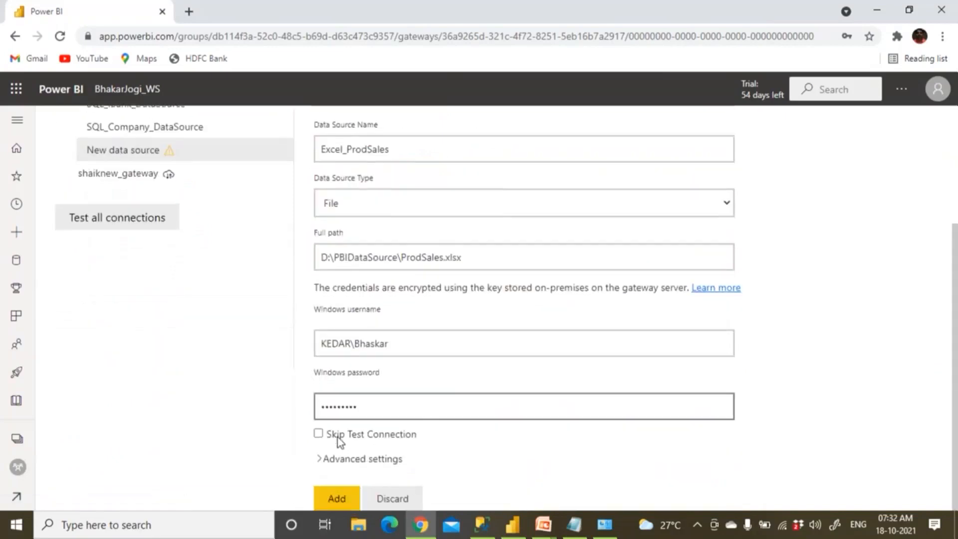
left_click(336, 497)
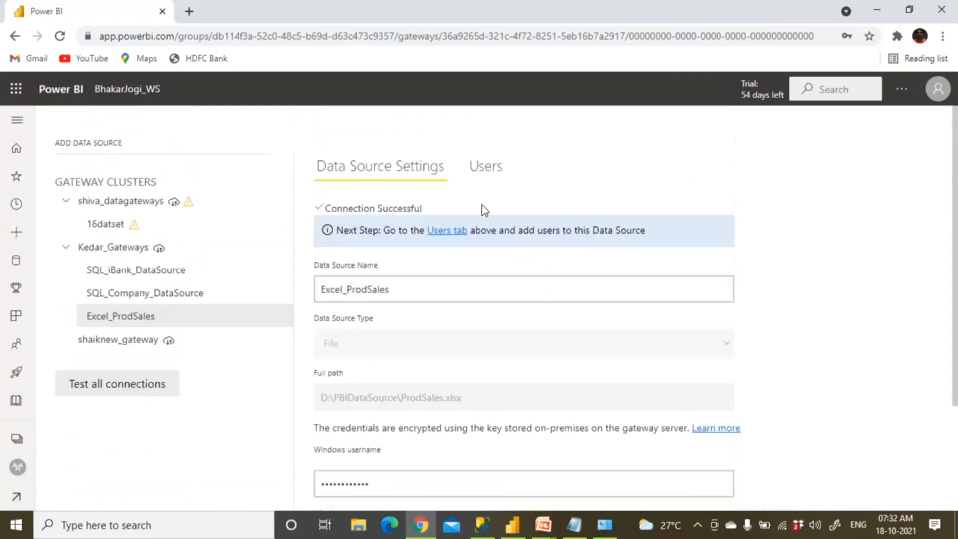
scroll(483, 205, "down", 3)
scroll(482, 208, "up", 3)
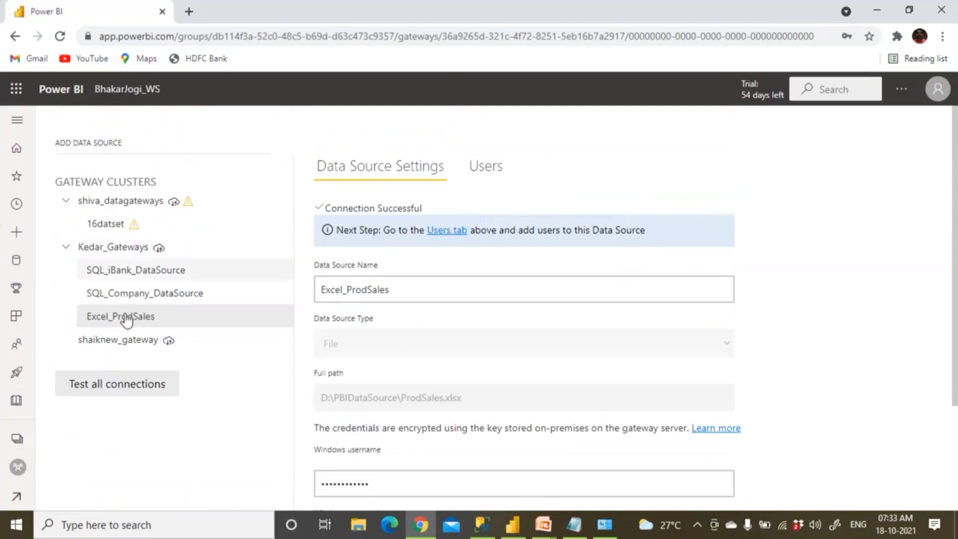
Start another new data source under the gateway cluster.
left_click(133, 252)
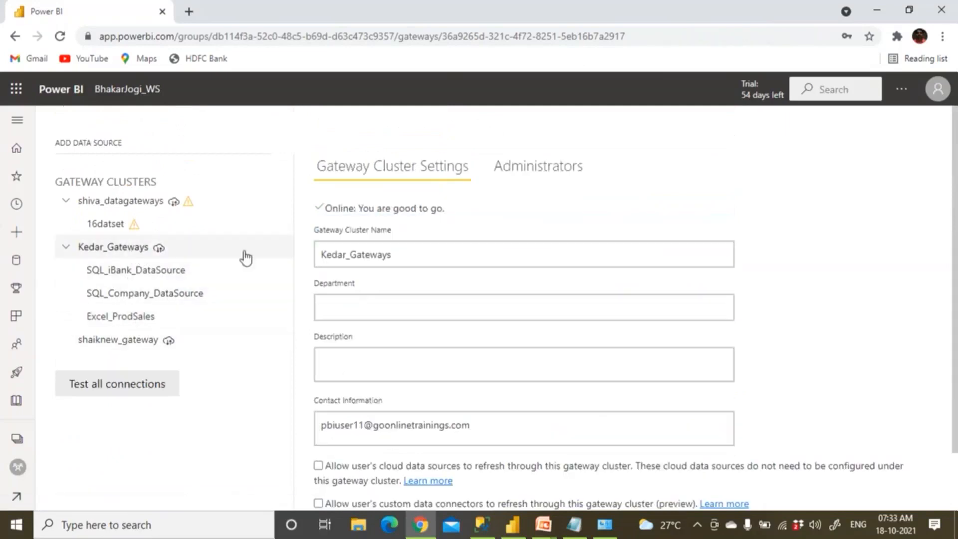
left_click(282, 249)
left_click(301, 267)
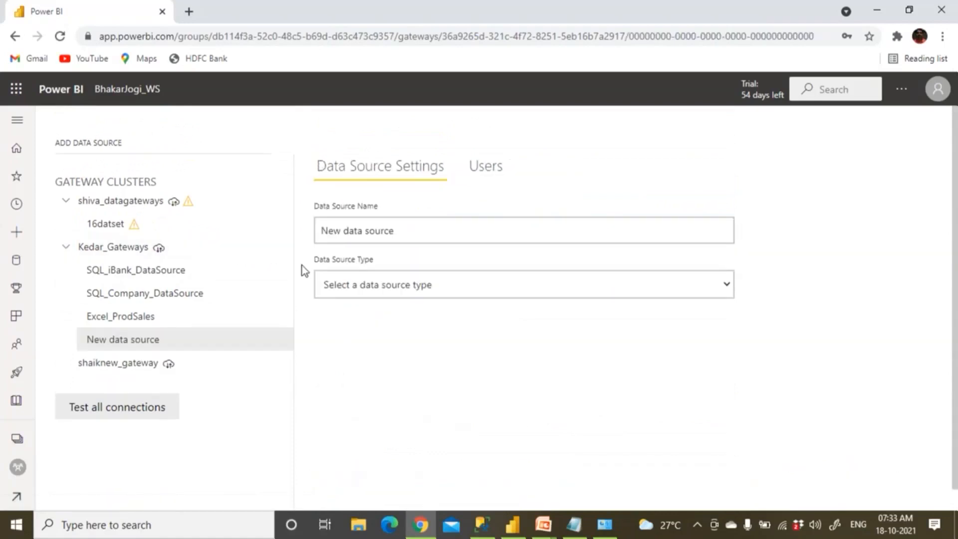
Name the new source SQL_AmazonDB_Source and set its type to SQL Server.
left_click(339, 233)
key("ctrl+a")
type("SQL_ama")
key("BackSpace")
key("BackSpace")
key("BackSpace")
type("Amazon")
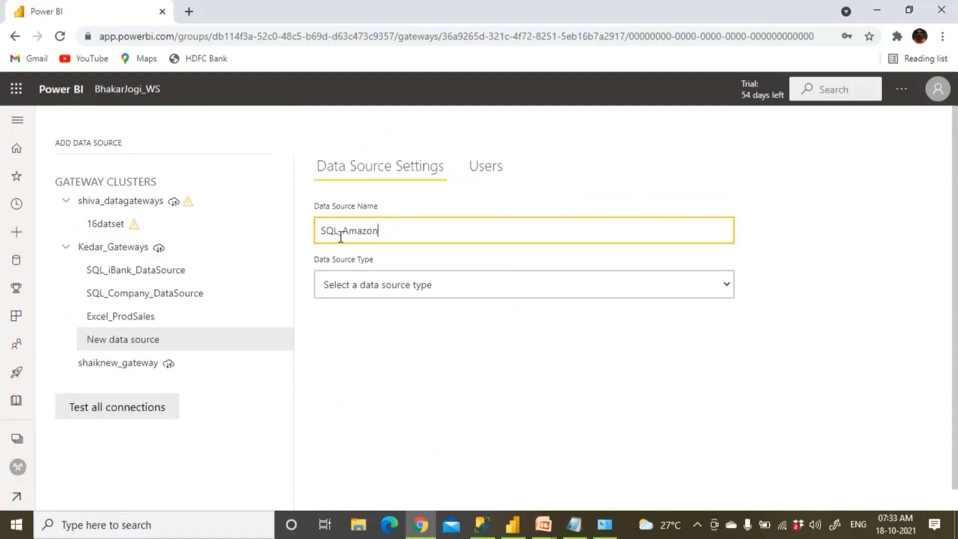
type("DB_Source")
left_click(366, 292)
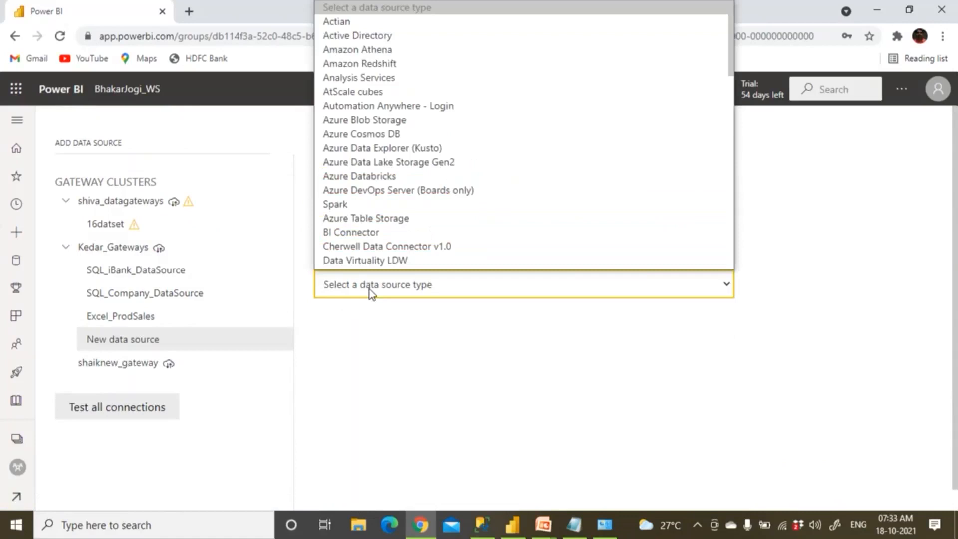
key("s")
key("s")
key("s")
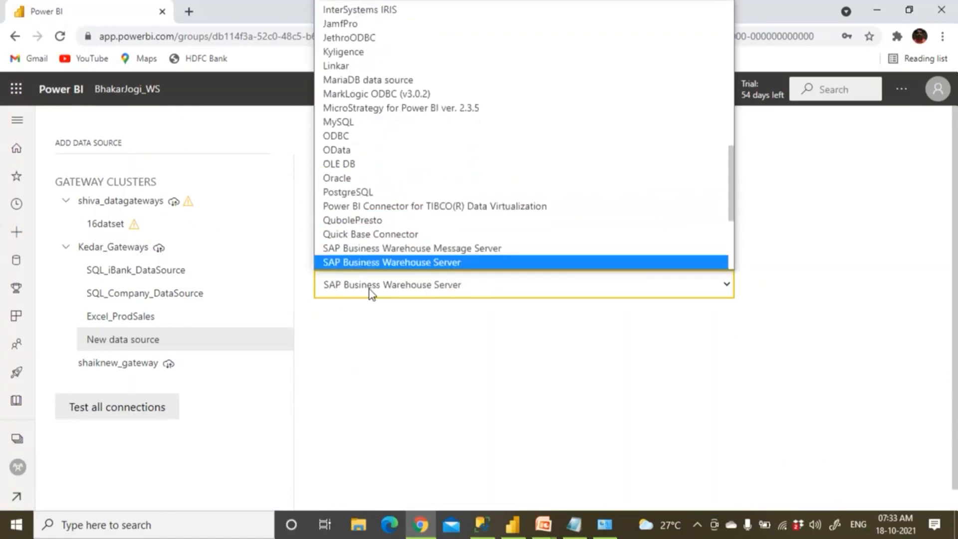
key("s")
key("s")
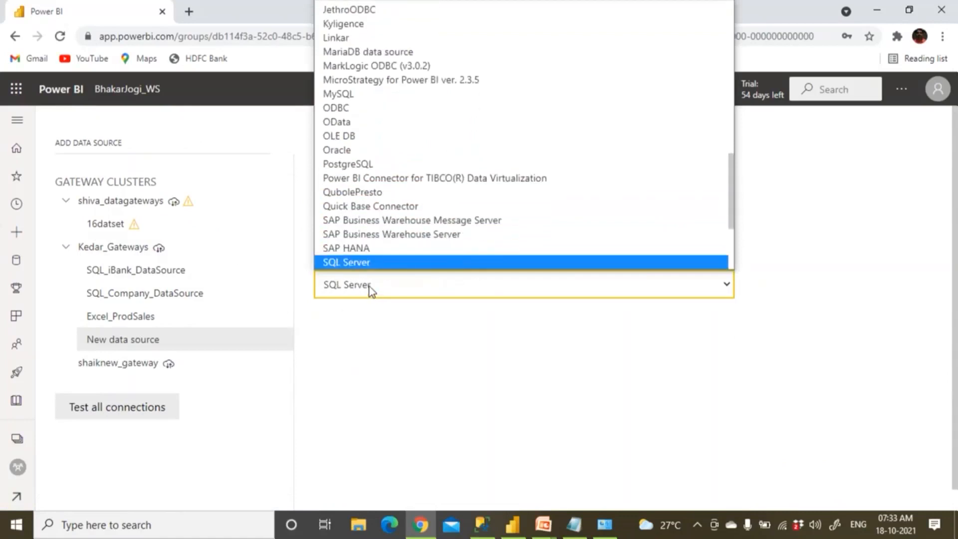
key("Return")
Set server to '.' and database to Amazon, verifying the database name in SSMS.
left_click(351, 335)
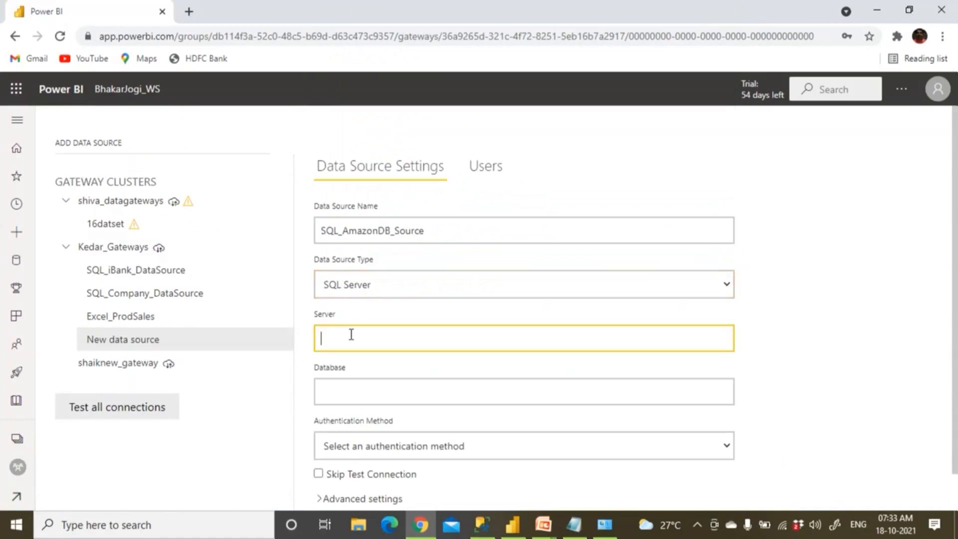
type(".")
left_click(349, 399)
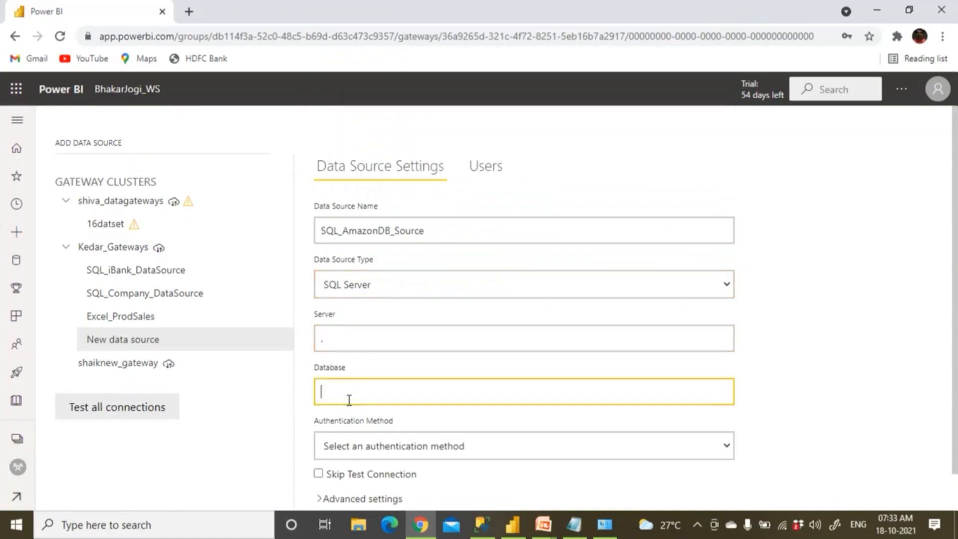
type("Amazon")
left_click(481, 524)
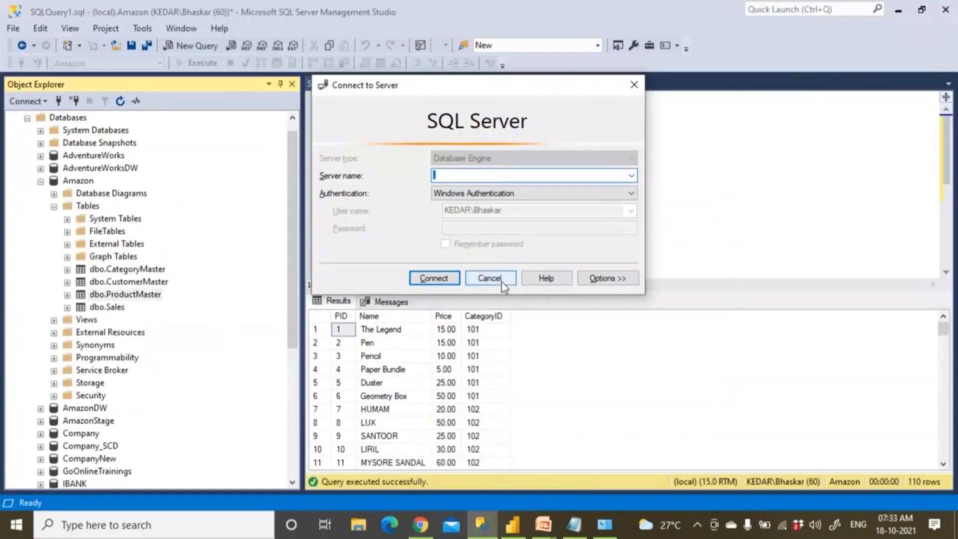
left_click(489, 277)
left_click(78, 181)
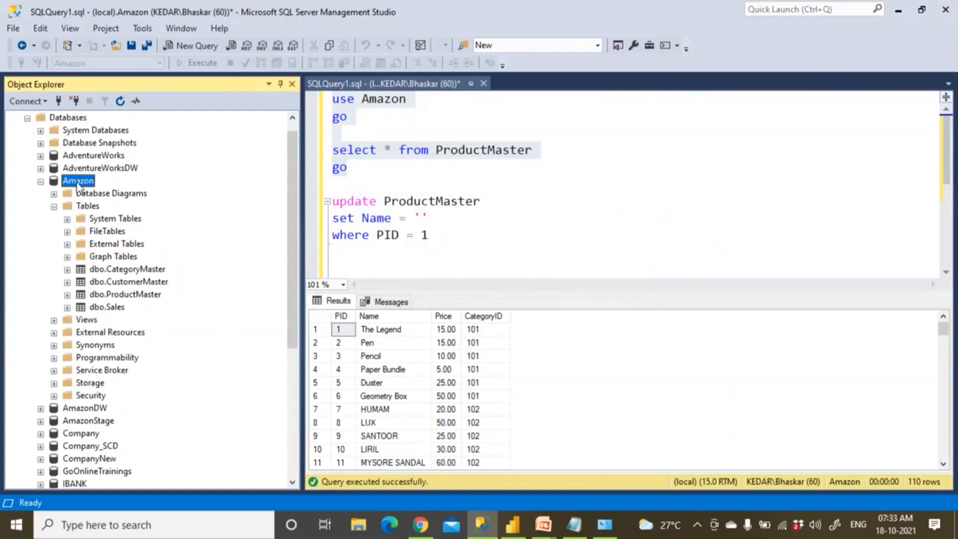
right_click(76, 182)
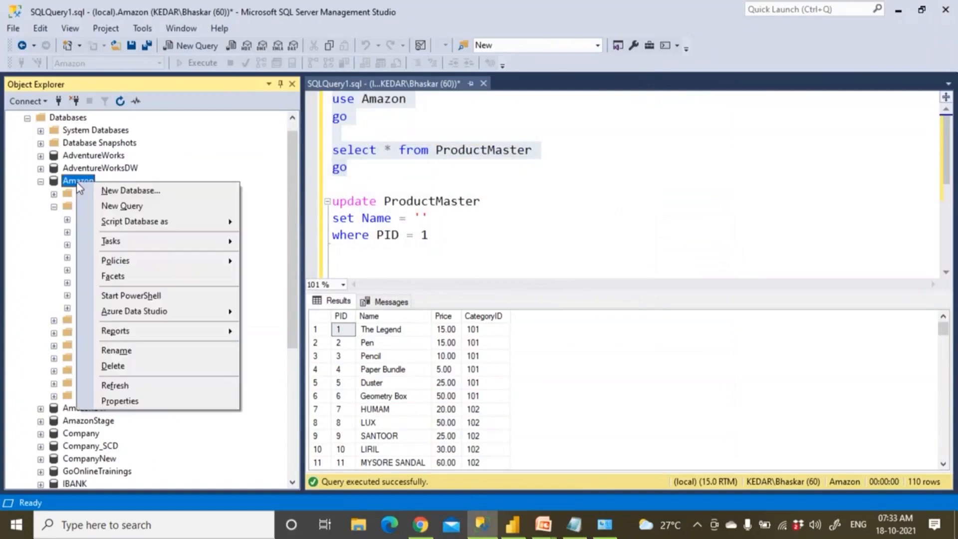
left_click(115, 351)
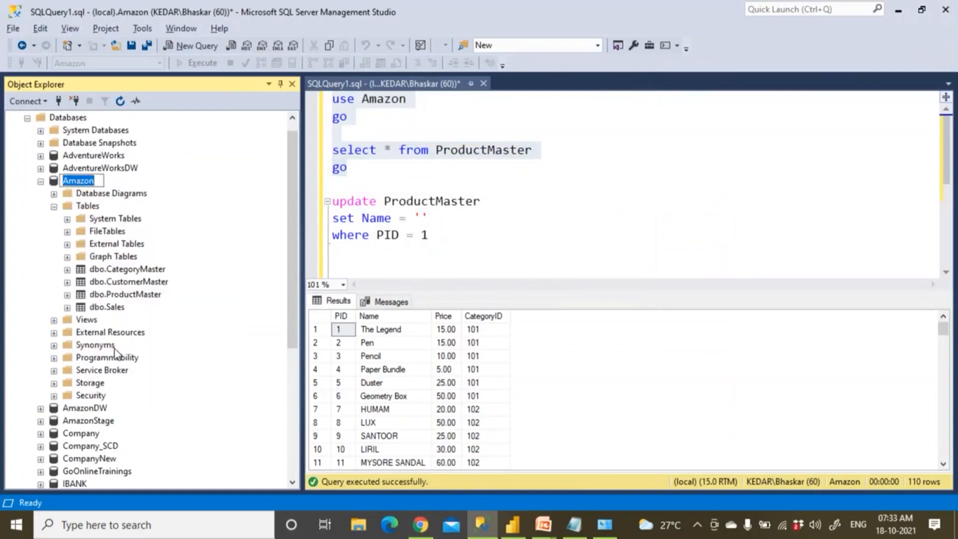
key("alt+Tab")
scroll(366, 393, "down", 1)
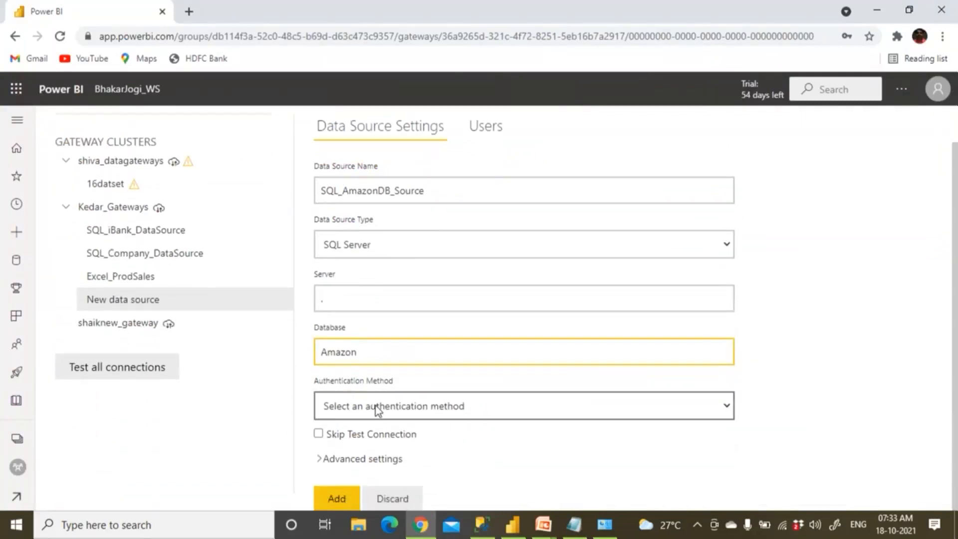
Choose Windows authentication, enter the domain username and password, and try adding the source.
left_click(376, 410)
left_click(364, 452)
scroll(354, 399, "down", 3)
left_click(339, 343)
type("KEDA")
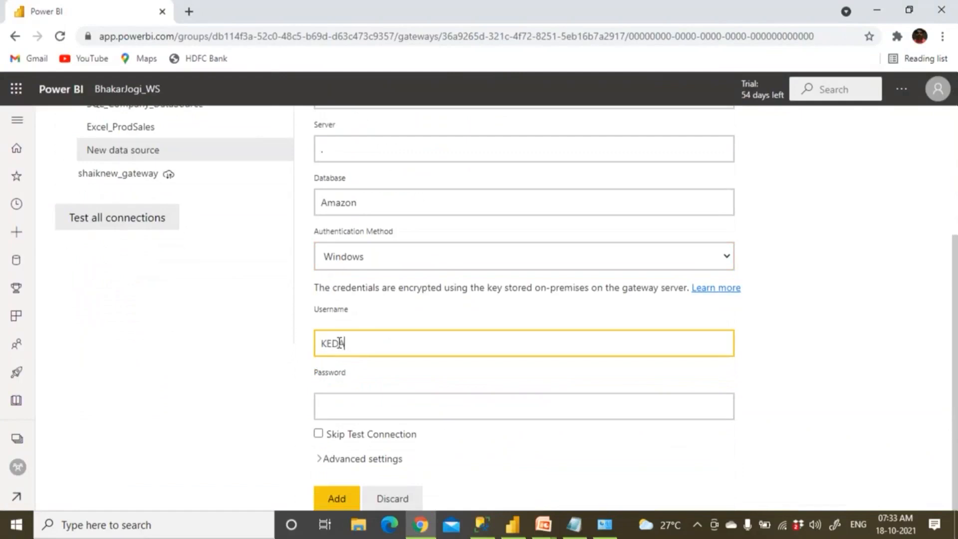
type("R\\Bhaskar")
left_click(367, 407)
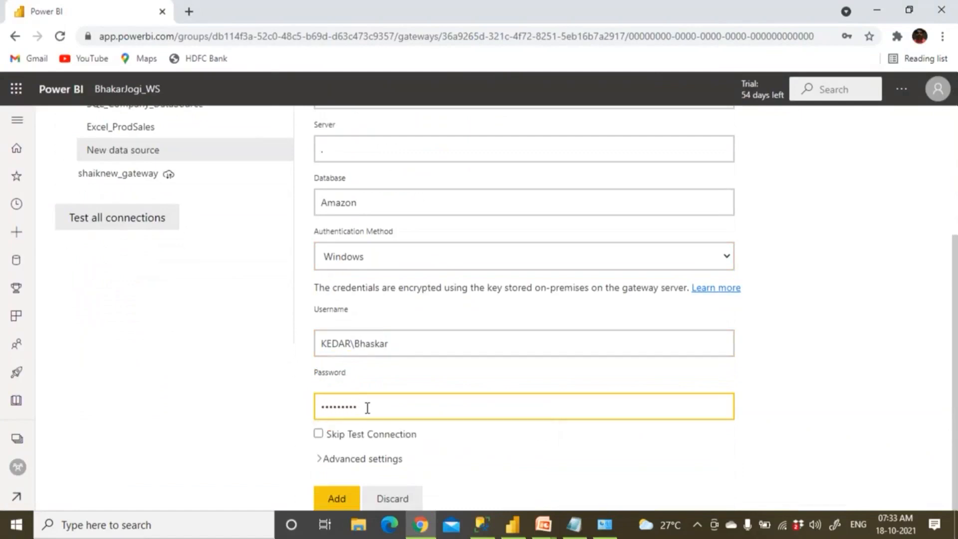
left_click(337, 496)
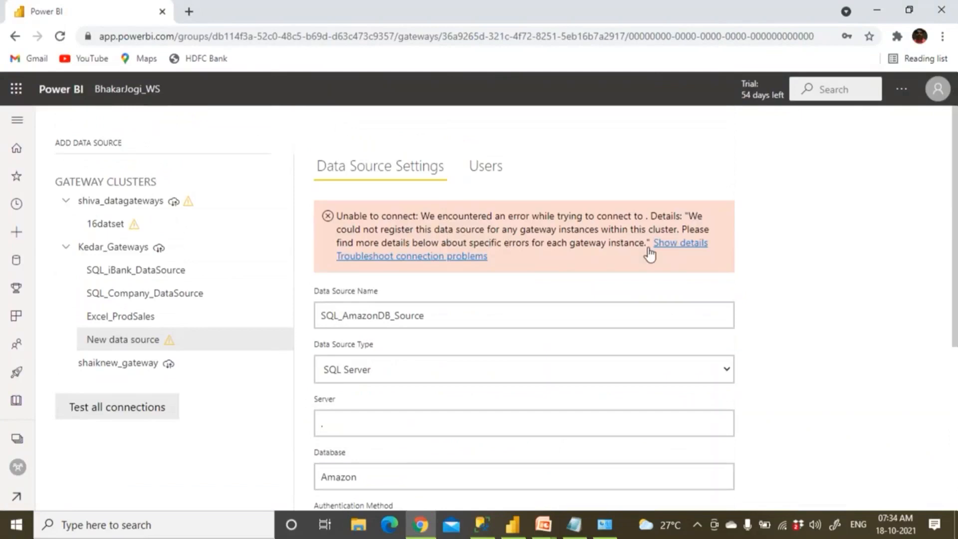
scroll(513, 266, "down", 5)
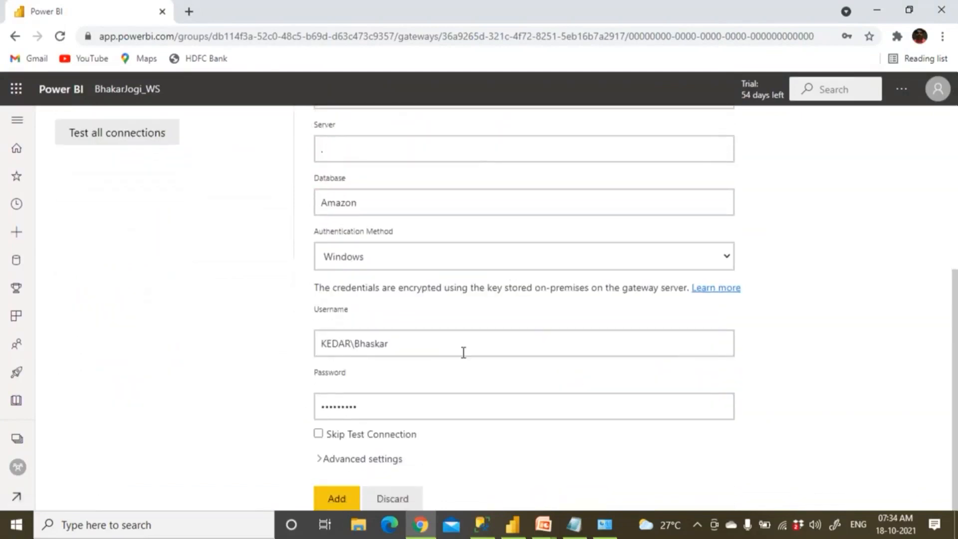
Save SQL_AmazonDB_Source with Skip Test Connection ticked.
left_click(325, 435)
left_click(337, 498)
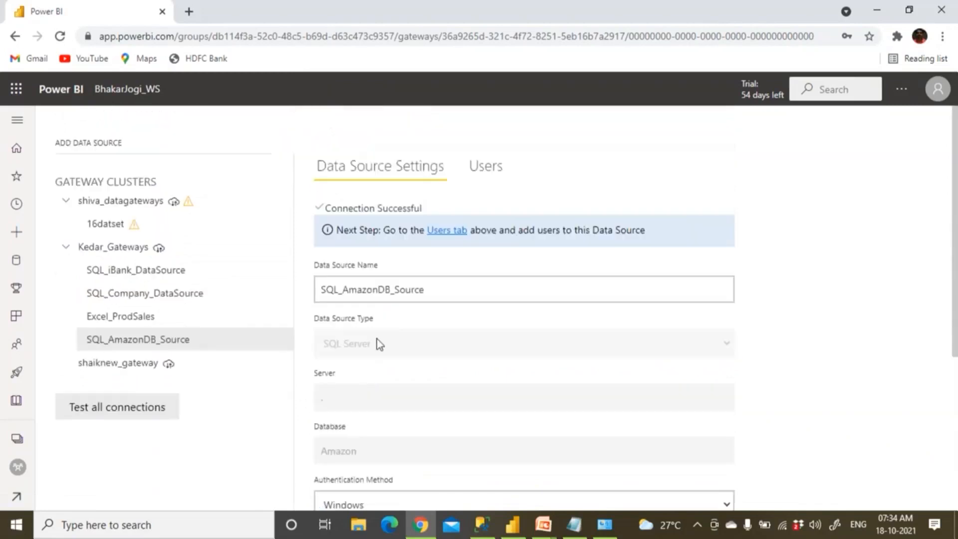
scroll(405, 314, "down", 5)
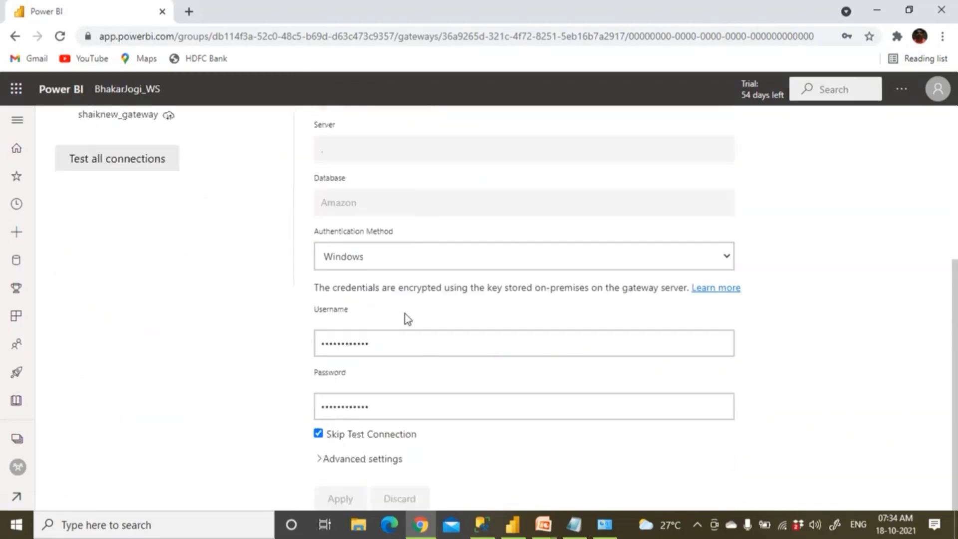
scroll(403, 325, "down", 4)
Re-enter the Windows username and password, re-enable the connection test, and apply.
left_click(382, 381)
key("ctrl+a")
key("BackSpace")
type("KE")
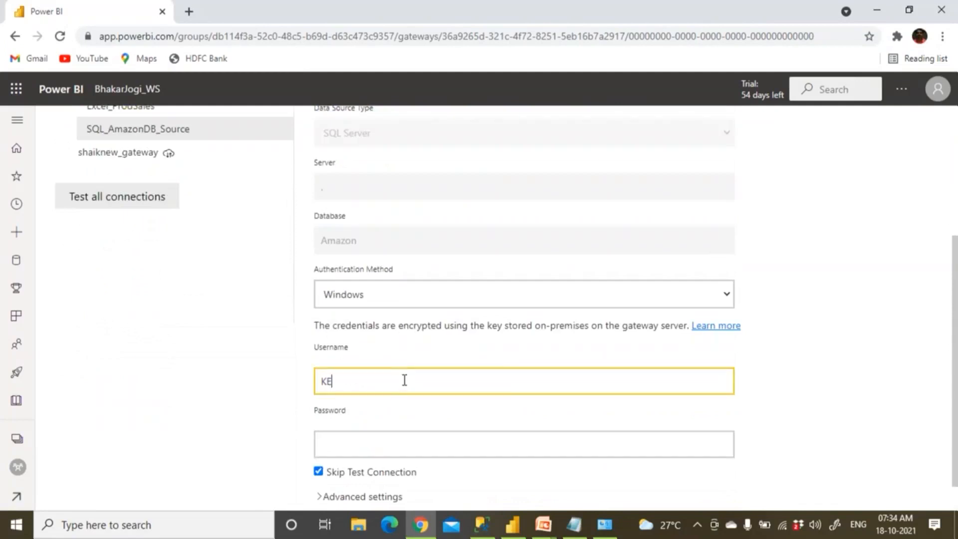
type("DAR\\Bhaskar")
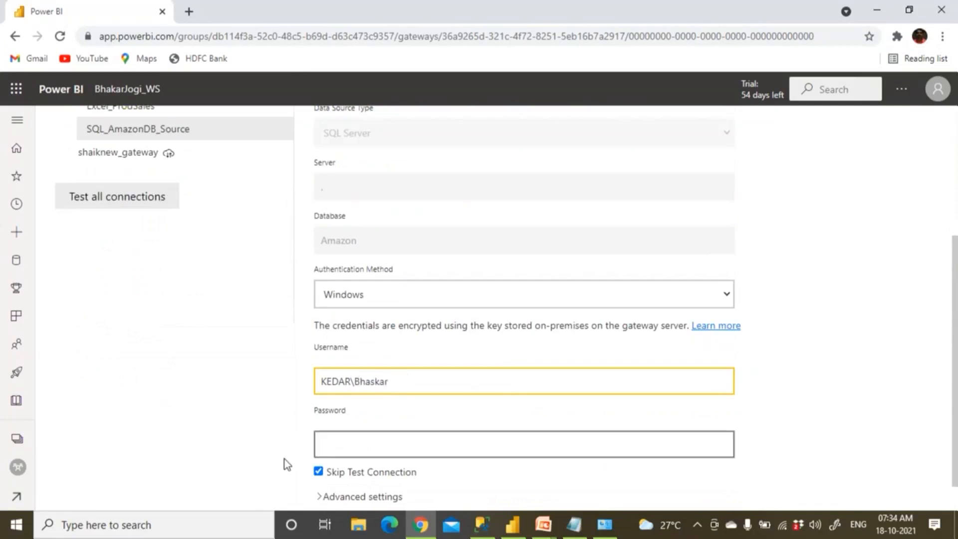
left_click(347, 447)
type("••")
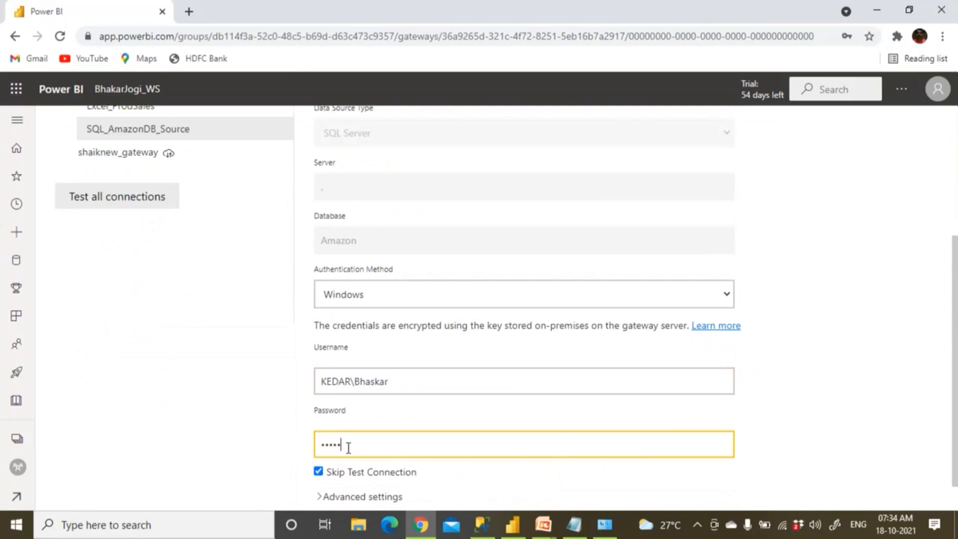
scroll(348, 448, "down", 1)
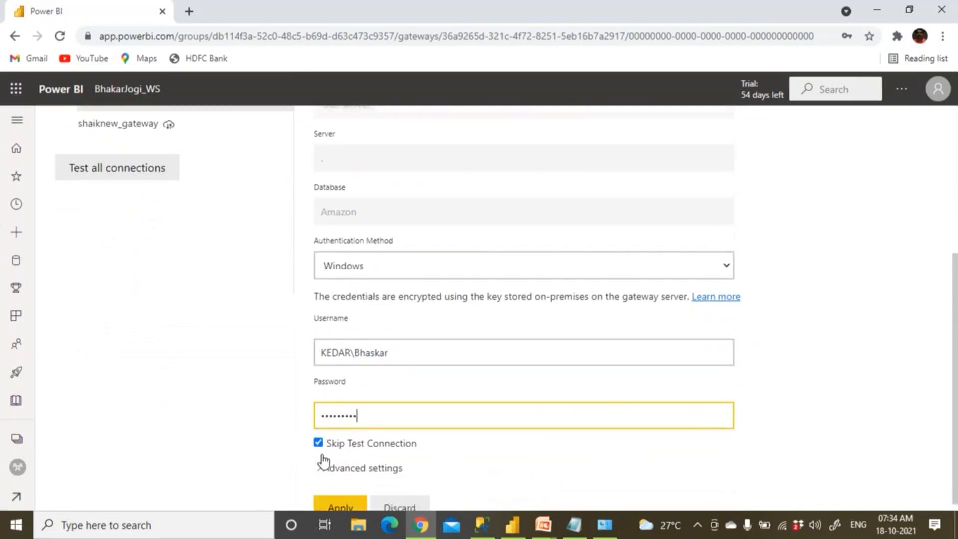
left_click(318, 433)
left_click(340, 498)
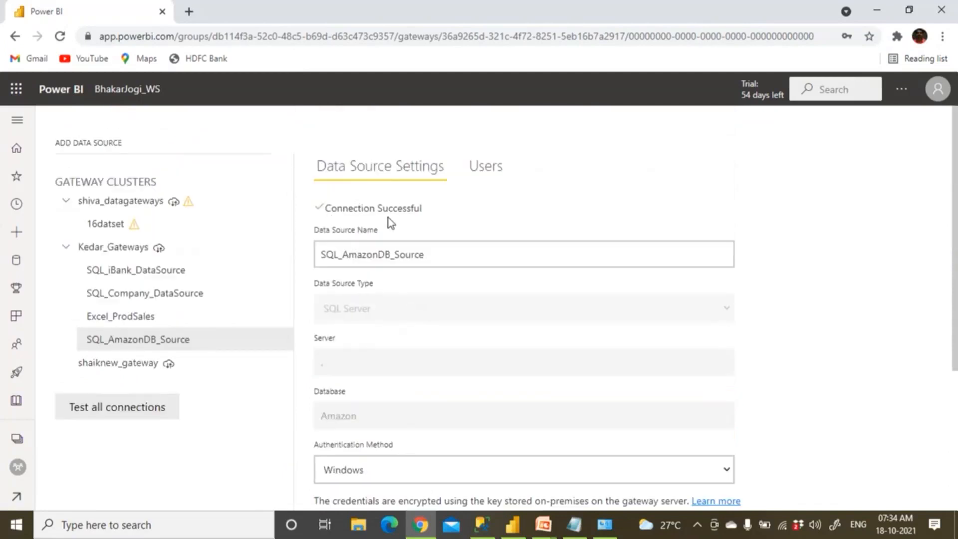
scroll(388, 219, "down", 4)
scroll(388, 237, "up", 4)
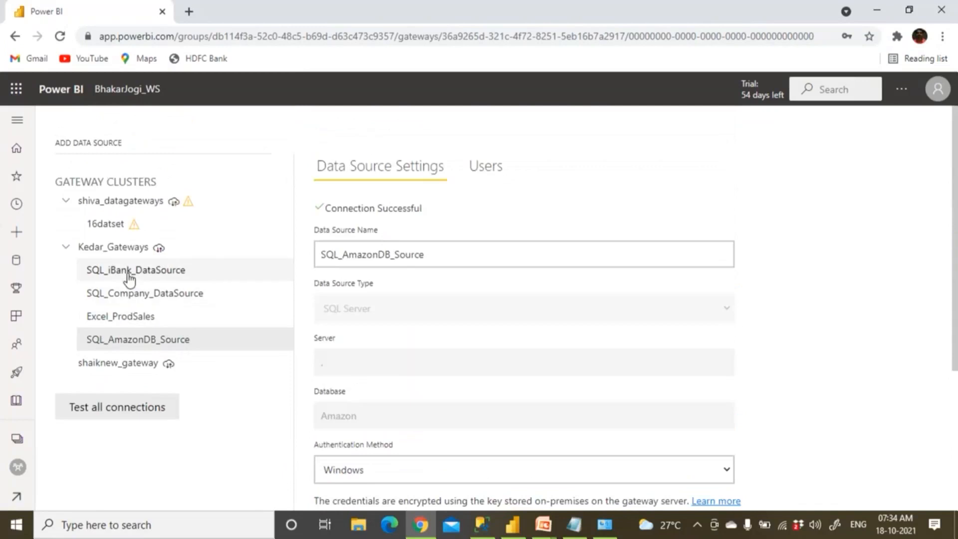
From BhakarJogi_WS's dataset list, open Settings for Excel_SQL_Import_ProSalesAndAmazonDB_Oct18th2021.
left_click(137, 99)
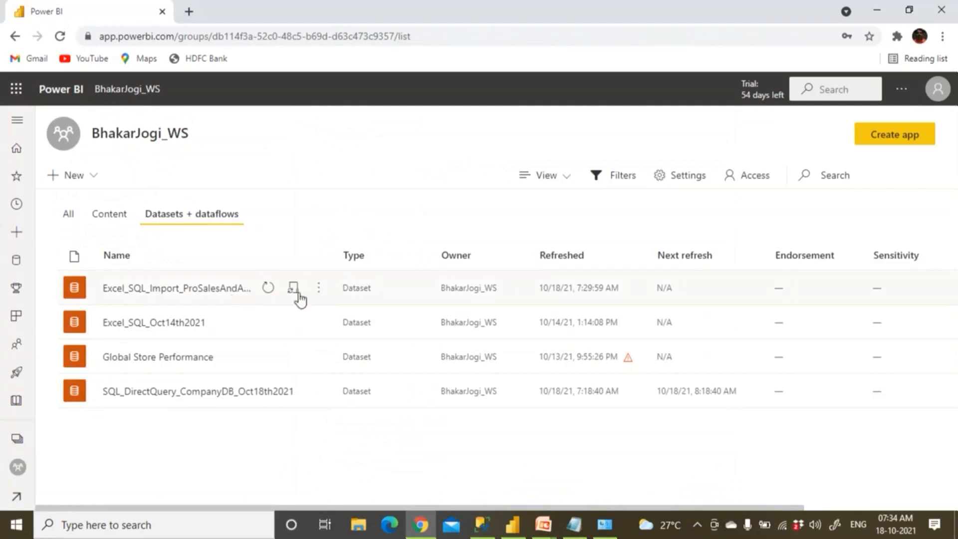
left_click(322, 298)
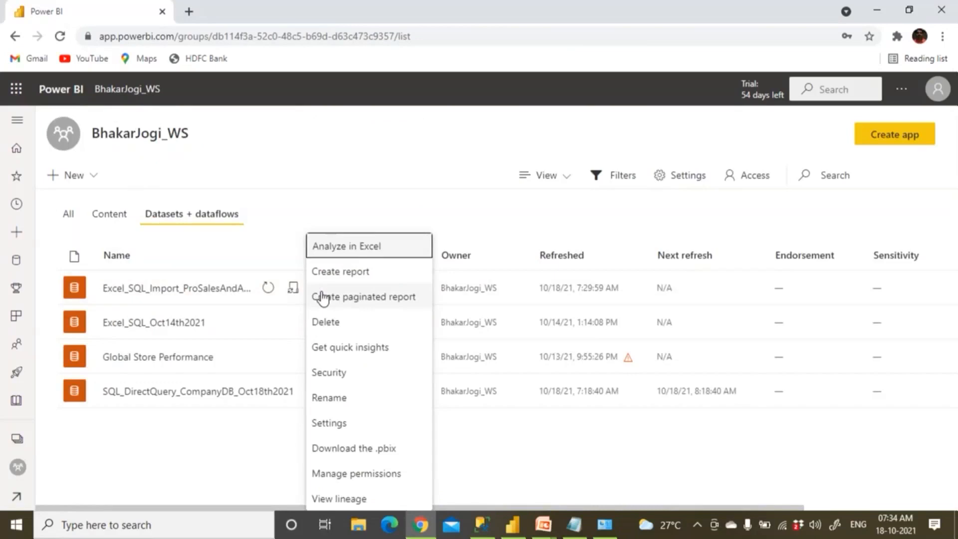
left_click(351, 427)
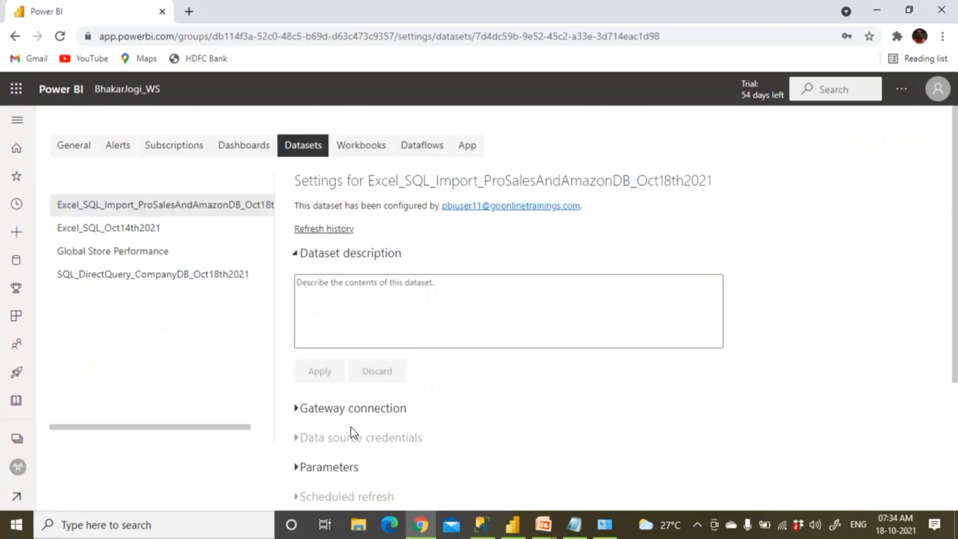
Under Kedar_Gateways, map the Excel file to Excel_ProdSales and SQL Server to SQL_AmazonDB_Source, then apply.
left_click(295, 256)
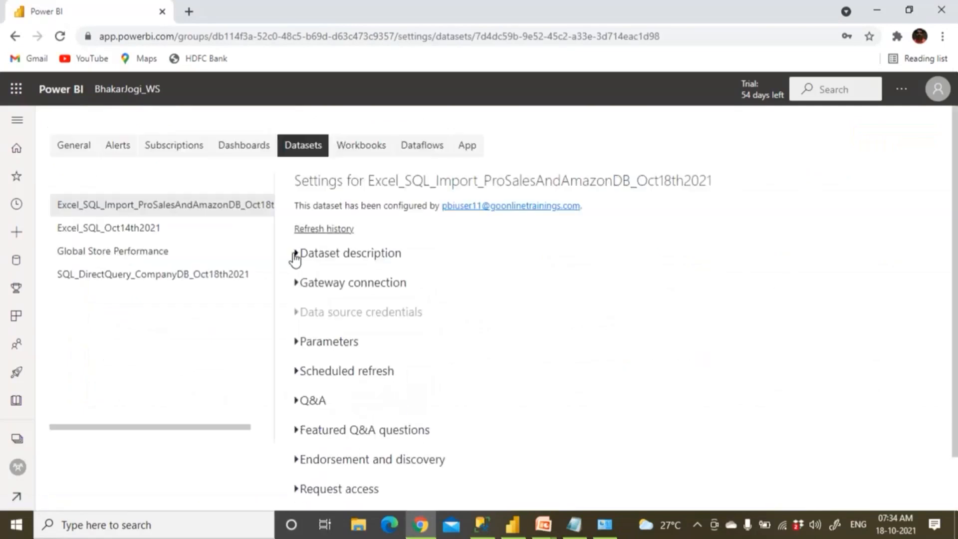
left_click(299, 283)
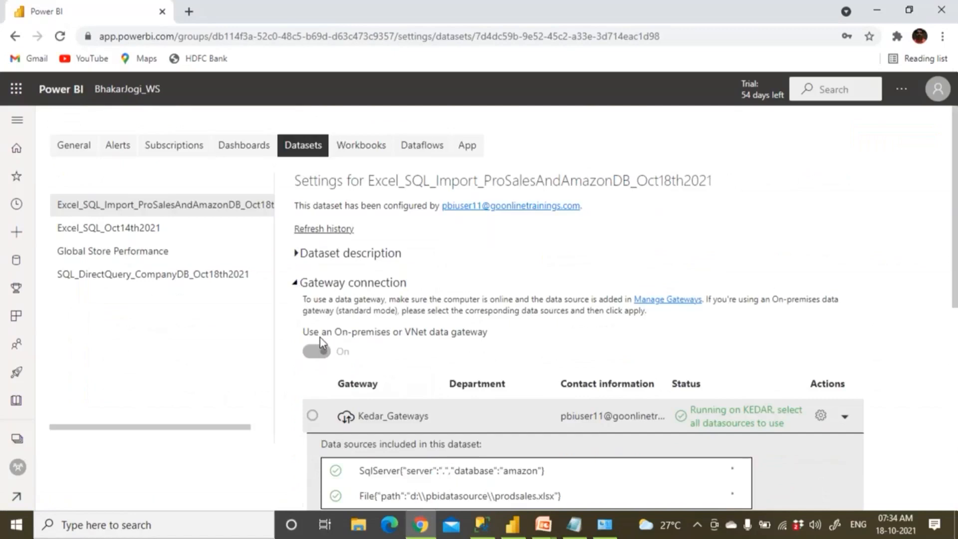
scroll(322, 335, "down", 3)
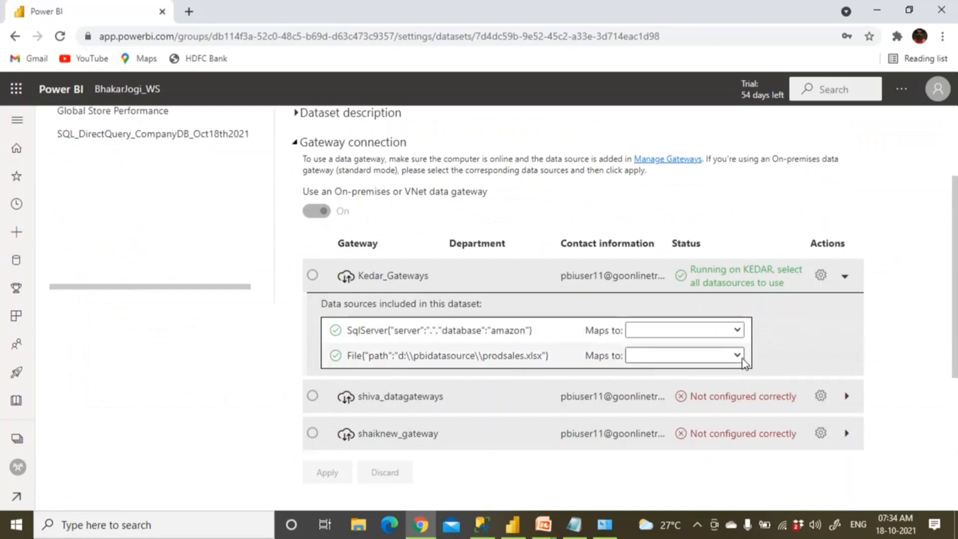
left_click(714, 358)
left_click(699, 383)
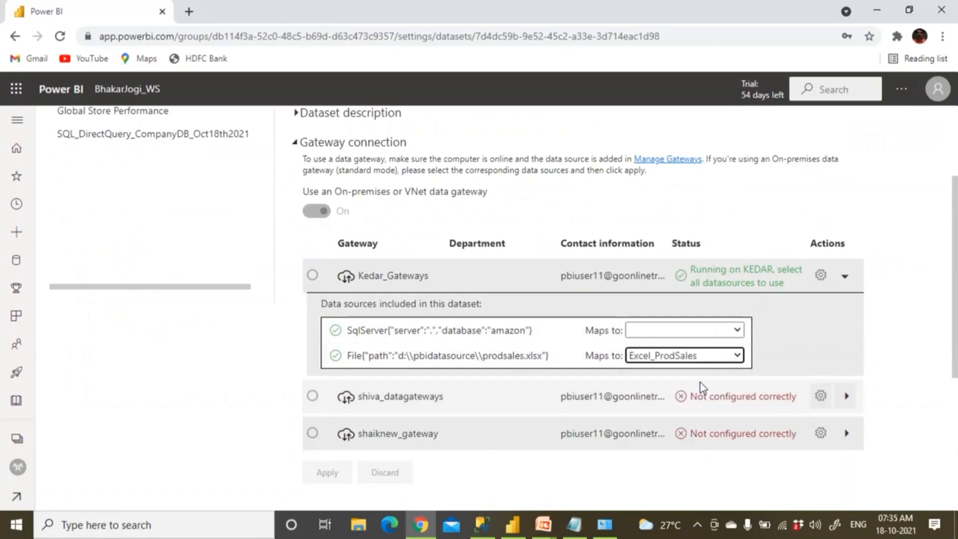
left_click(737, 331)
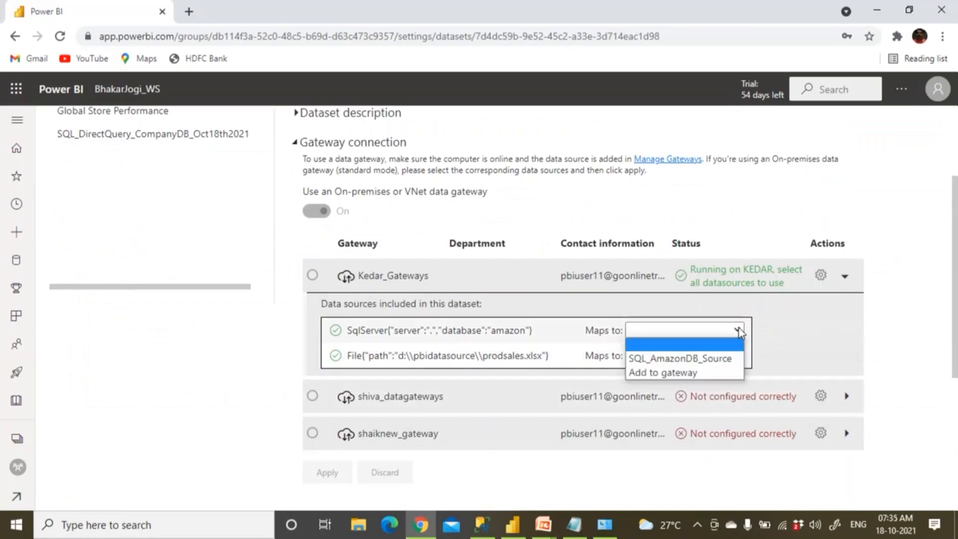
left_click(710, 359)
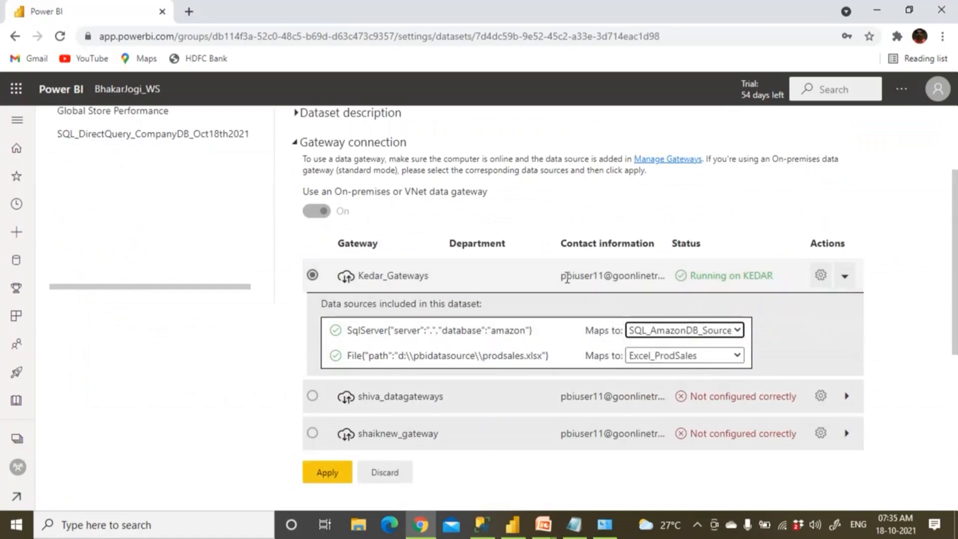
left_click(337, 475)
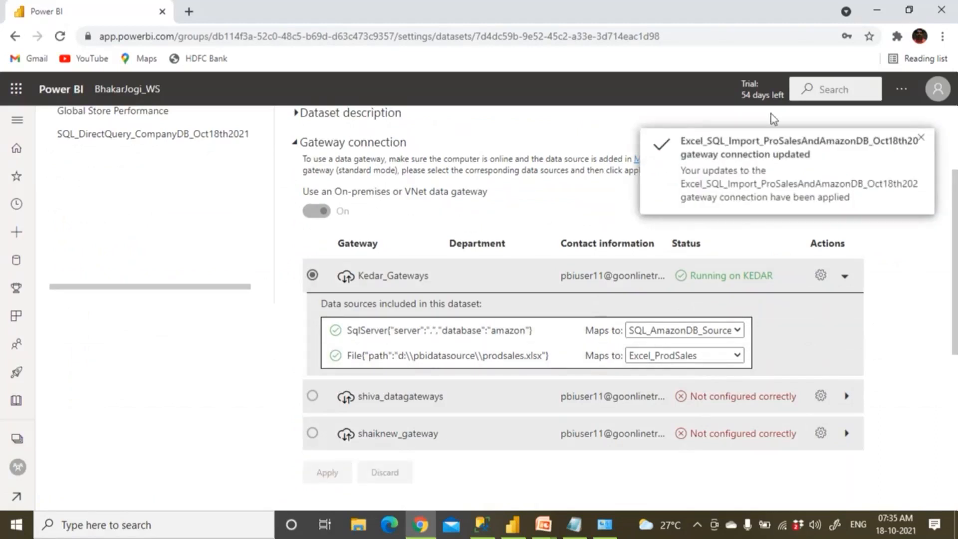
left_click(707, 7)
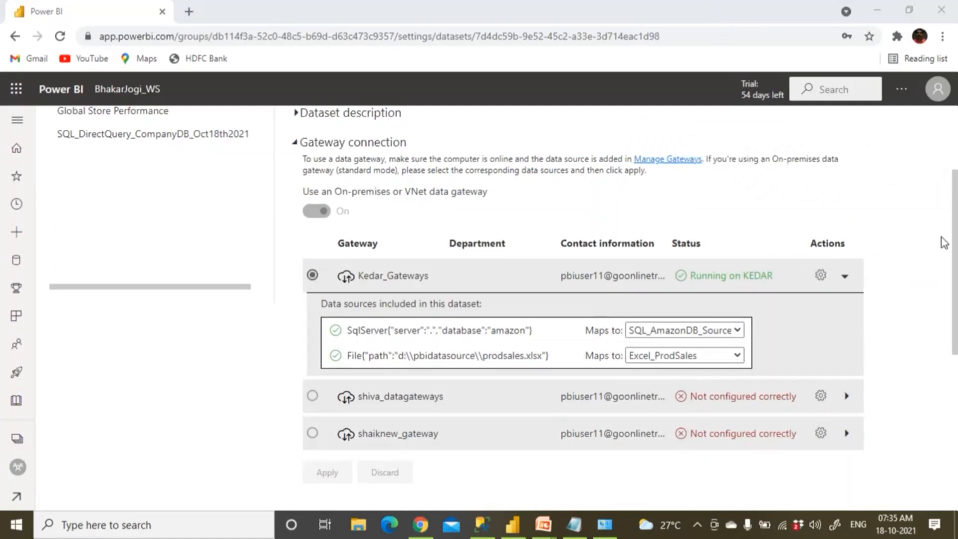
scroll(168, 232, "up", 3)
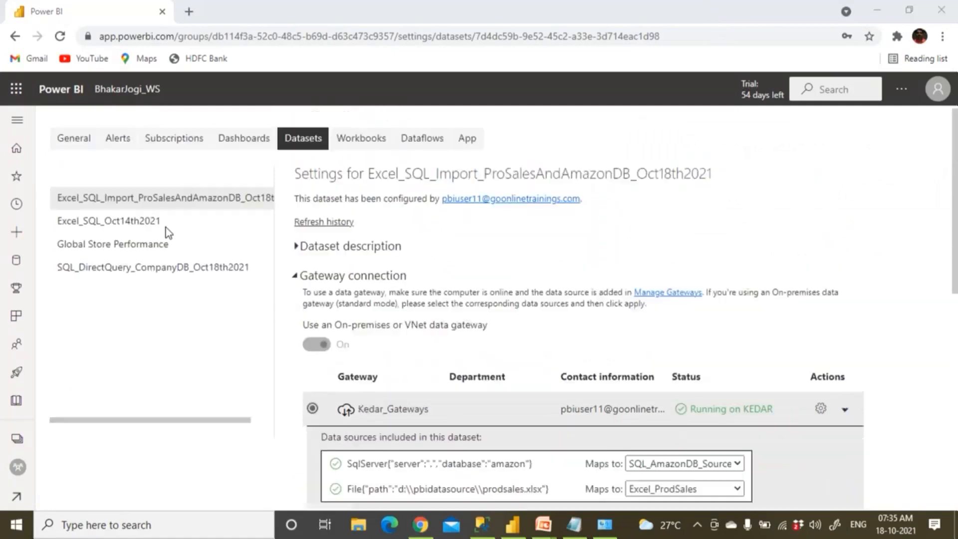
Open the Excel_SQL_Import_ProSalesAndAmazonDB report from BhakarJogi_WS's Content list and show its Excel page.
left_click(70, 94)
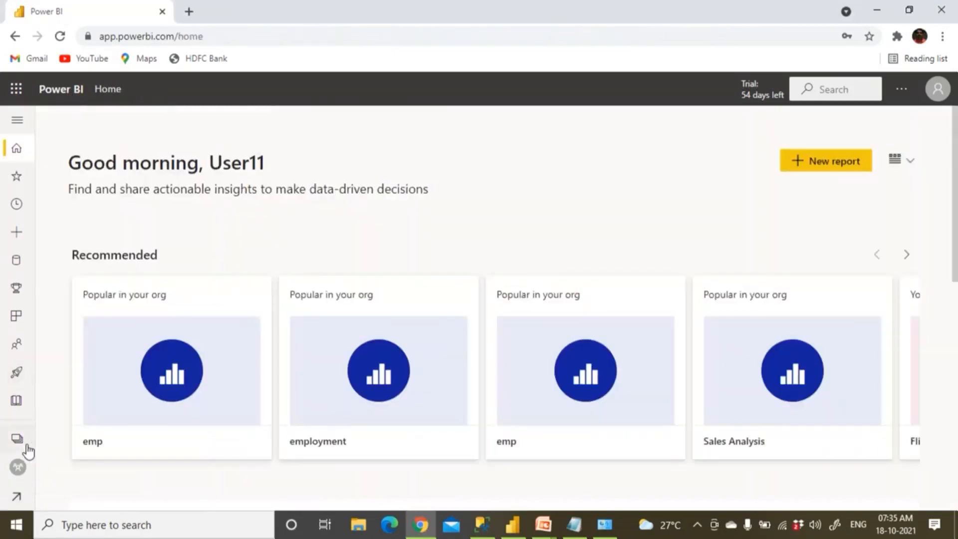
left_click(18, 439)
left_click(134, 215)
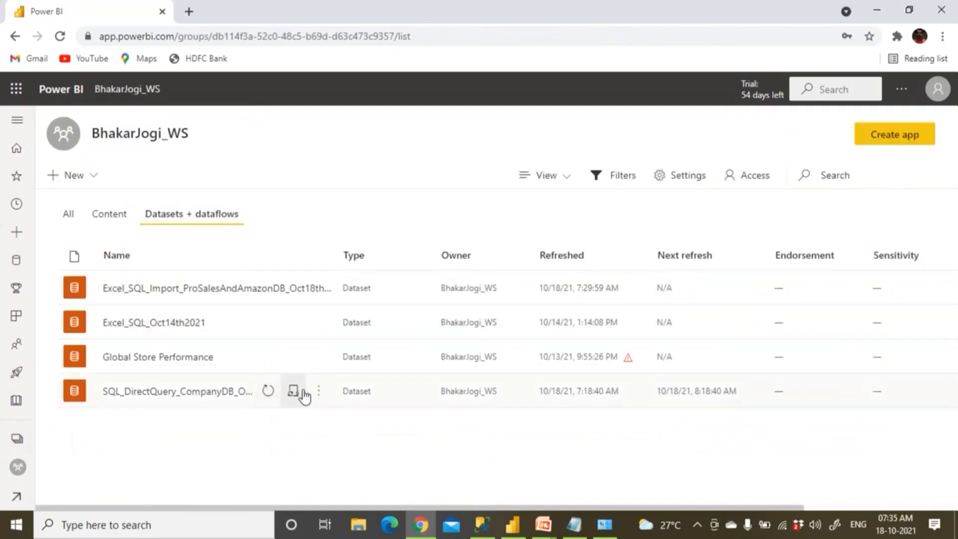
left_click(118, 219)
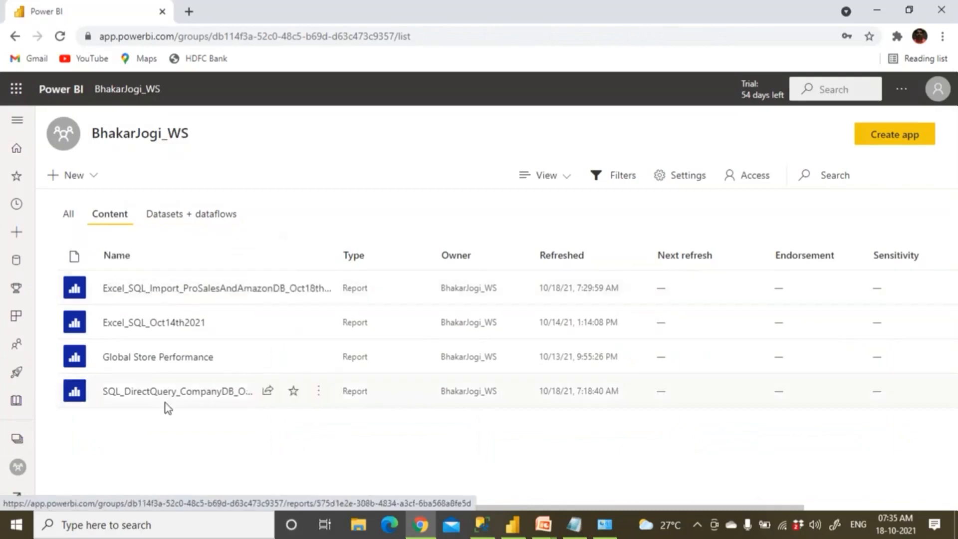
left_click(160, 294)
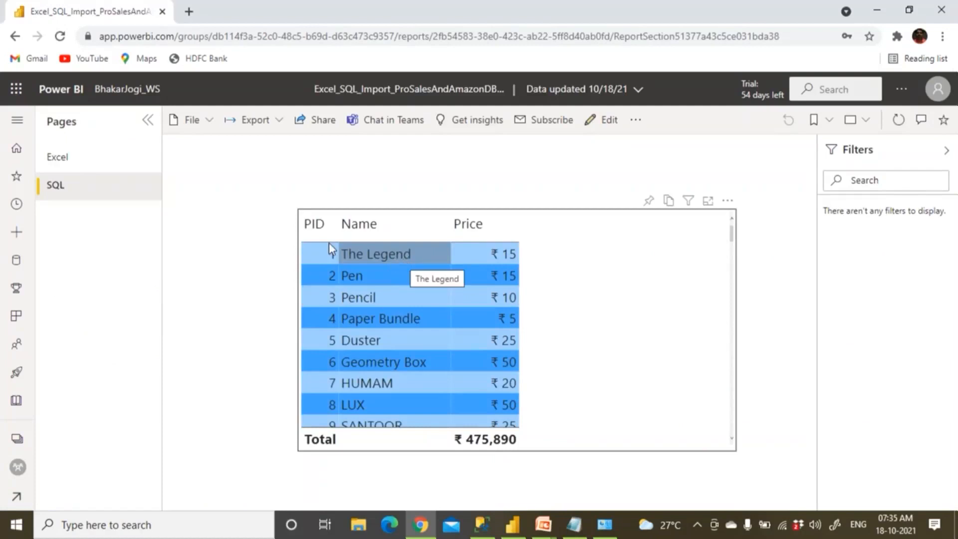
left_click(59, 160)
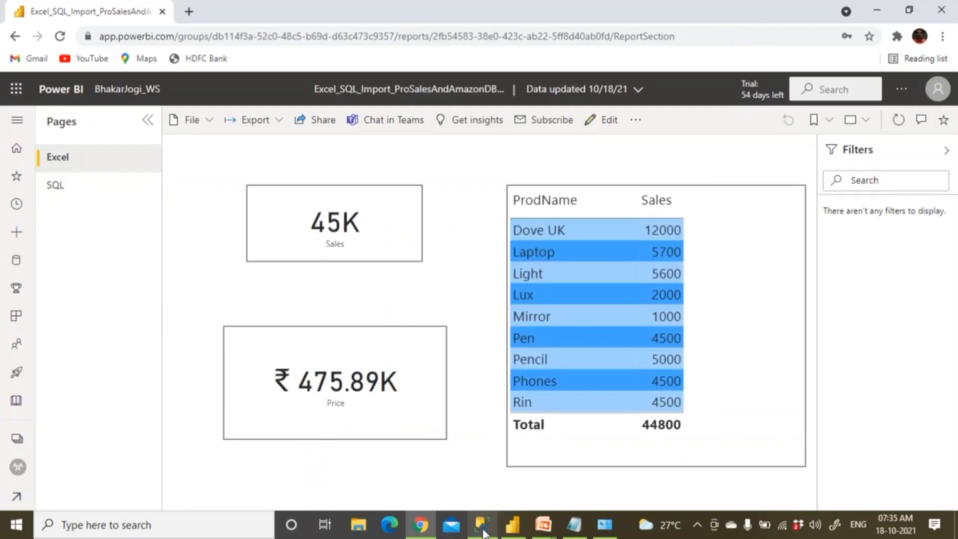
left_click(361, 529)
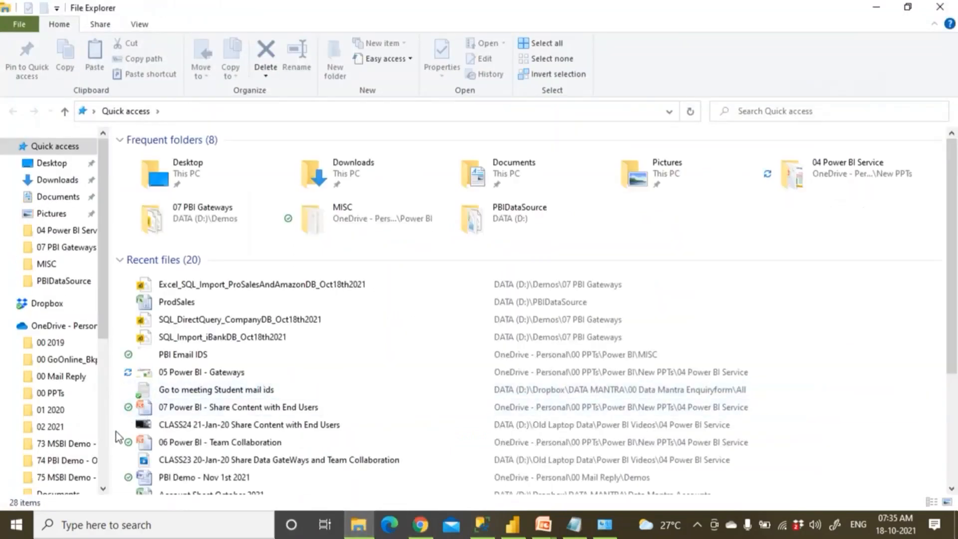
Open the ProdSales workbook from the PBIDataSource folder on DATA (D:).
scroll(115, 419, "down", 3)
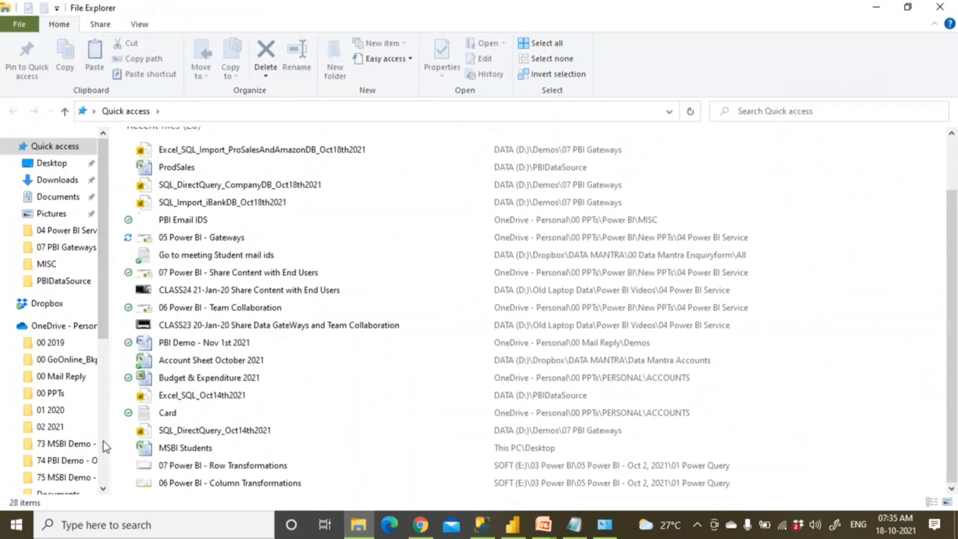
scroll(103, 447, "down", 5)
left_click(64, 411)
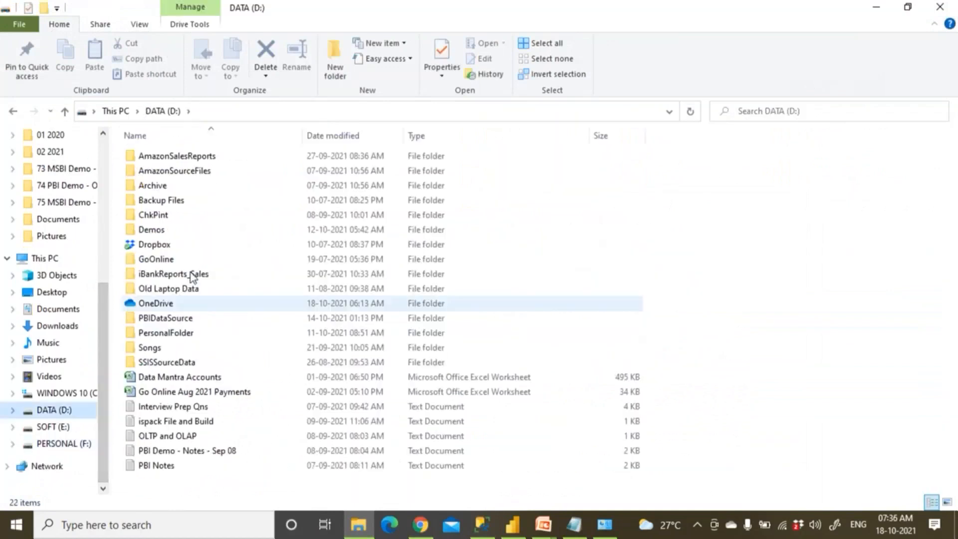
double_click(192, 319)
double_click(174, 188)
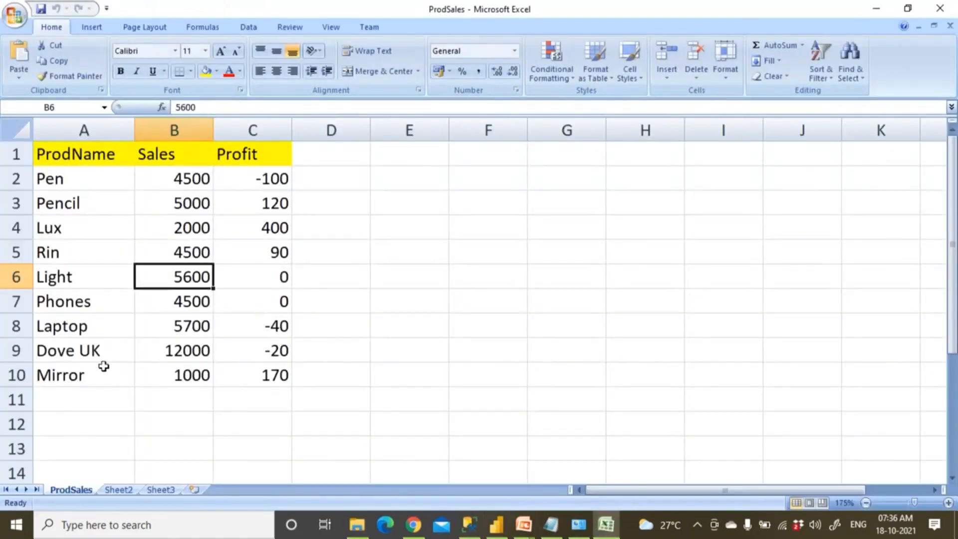
Rename the product Dove UK to Dove India and Pen to Pen German.
double_click(108, 348)
key("BackSpace")
key("BackSpace")
type("India")
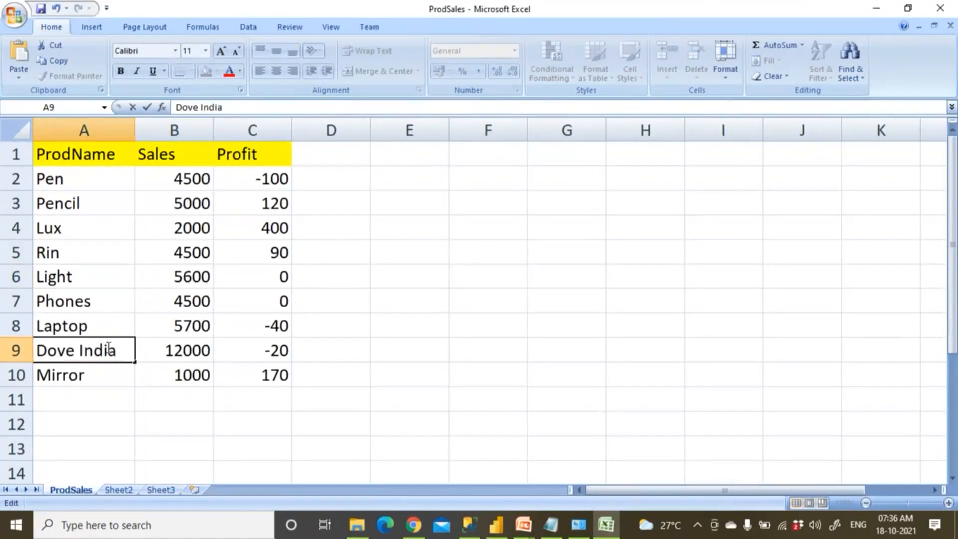
left_click(104, 382)
double_click(81, 184)
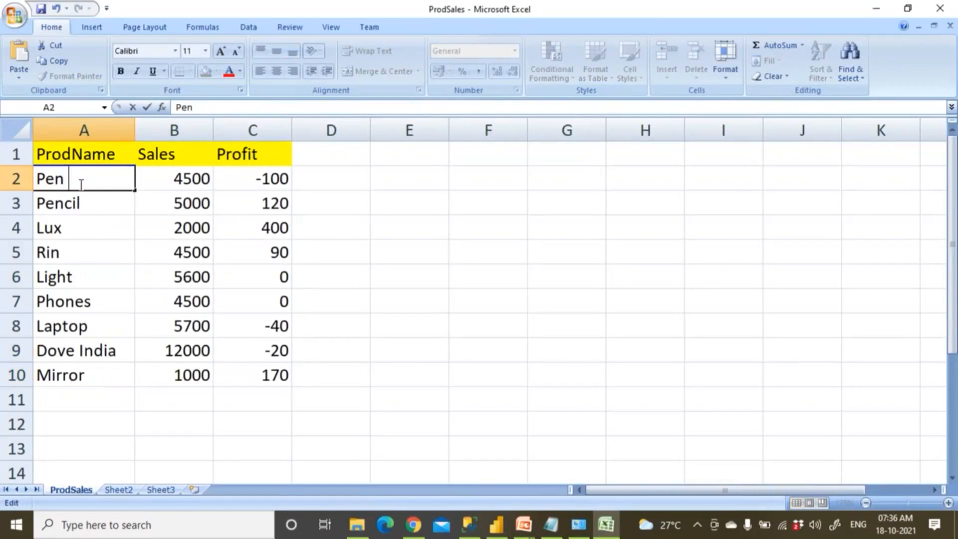
type("German")
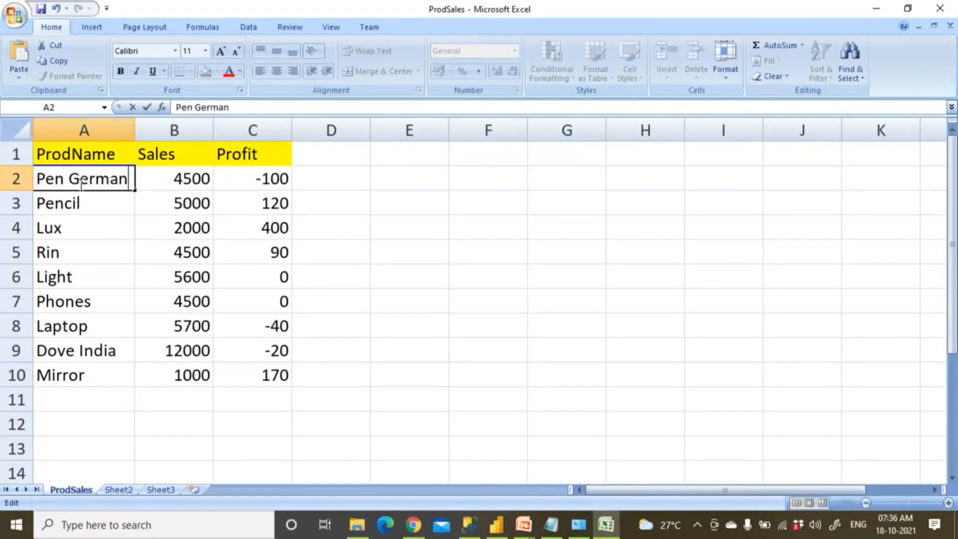
left_click(176, 182)
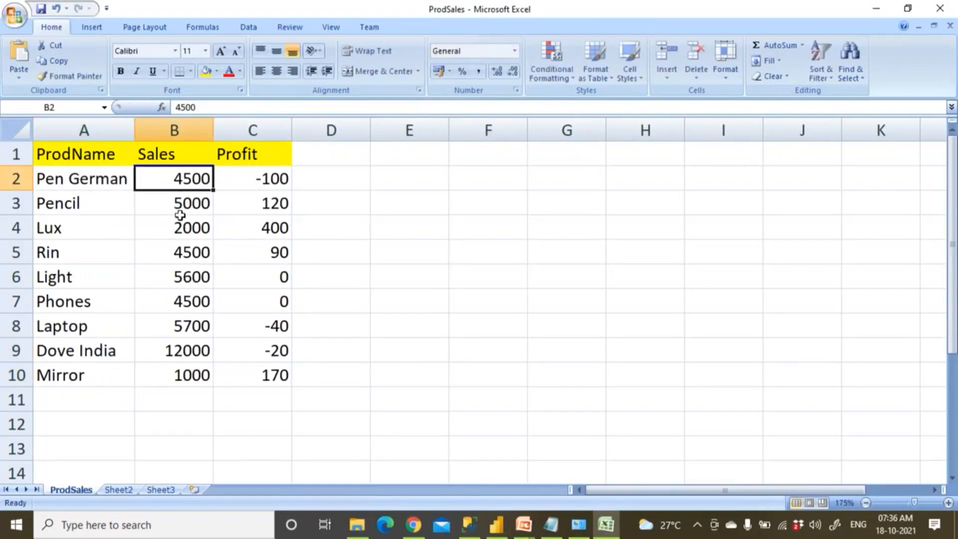
Enter sales of 5000 for Pen German, 4000 for Rin and 15000 for Dove India.
type("5000")
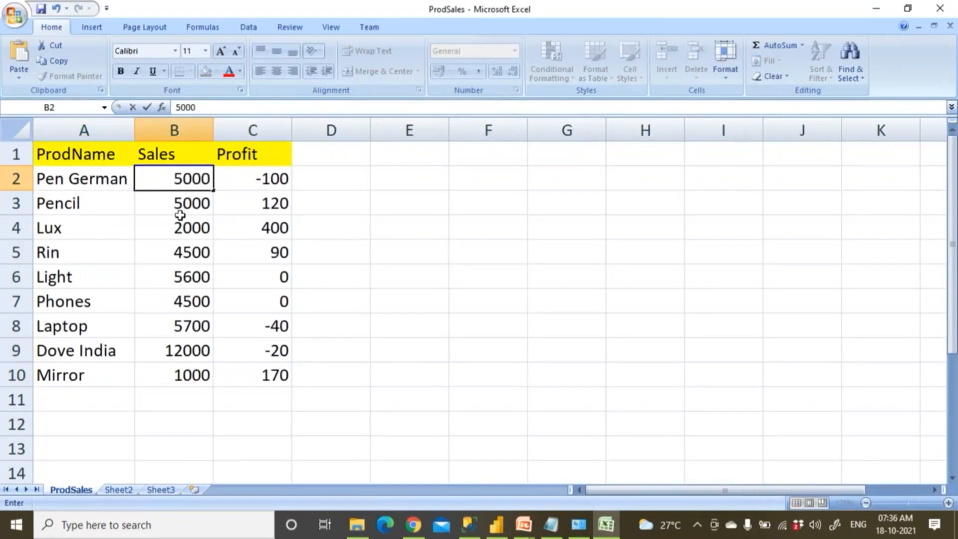
left_click(185, 253)
type("4000")
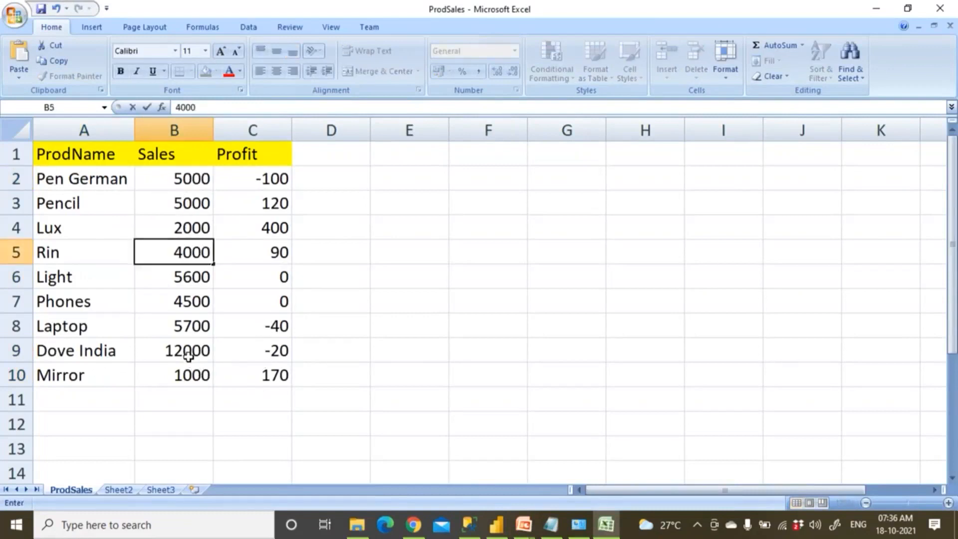
left_click(188, 354)
type("15000")
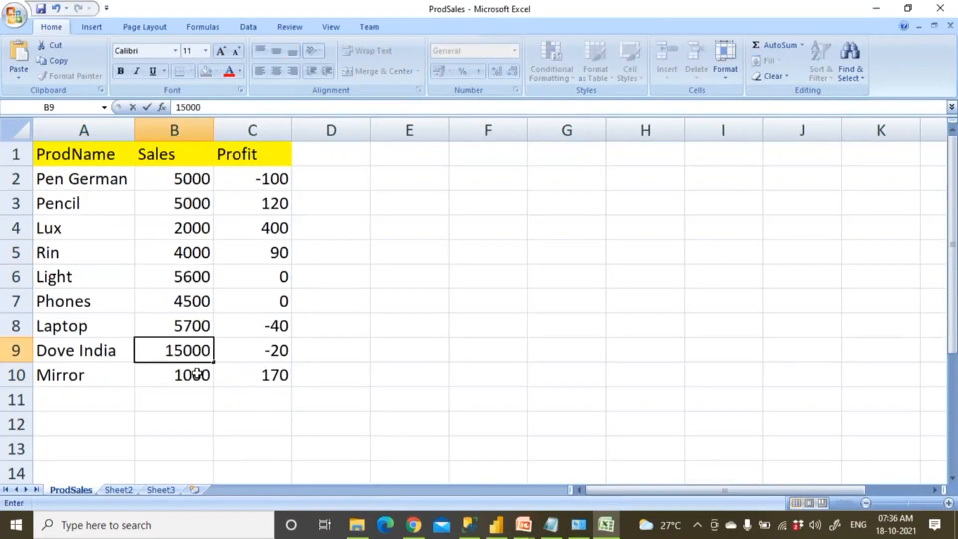
left_click(199, 417)
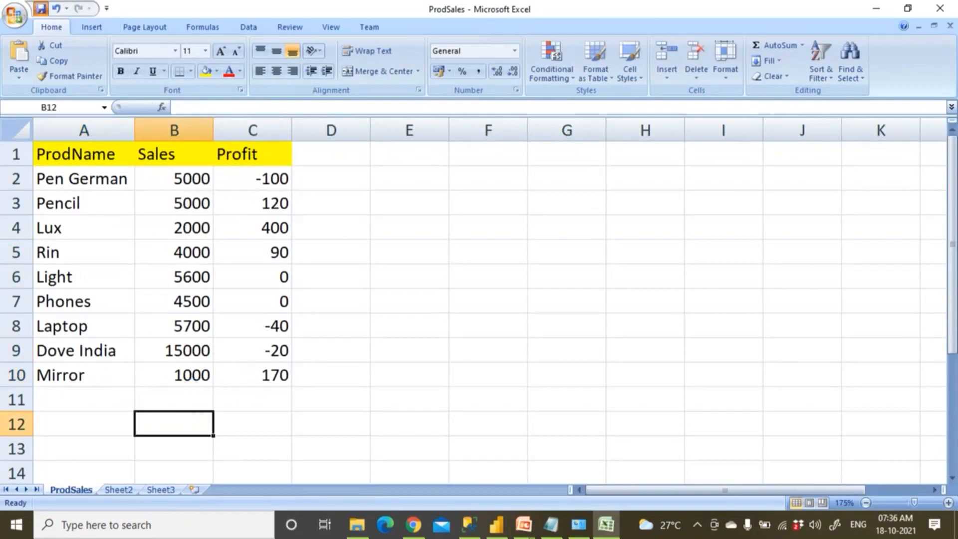
Close the ProdSales workbook and delete Excel_SQL_Oct14th2021 from the PBIDataSource folder.
left_click(943, 9)
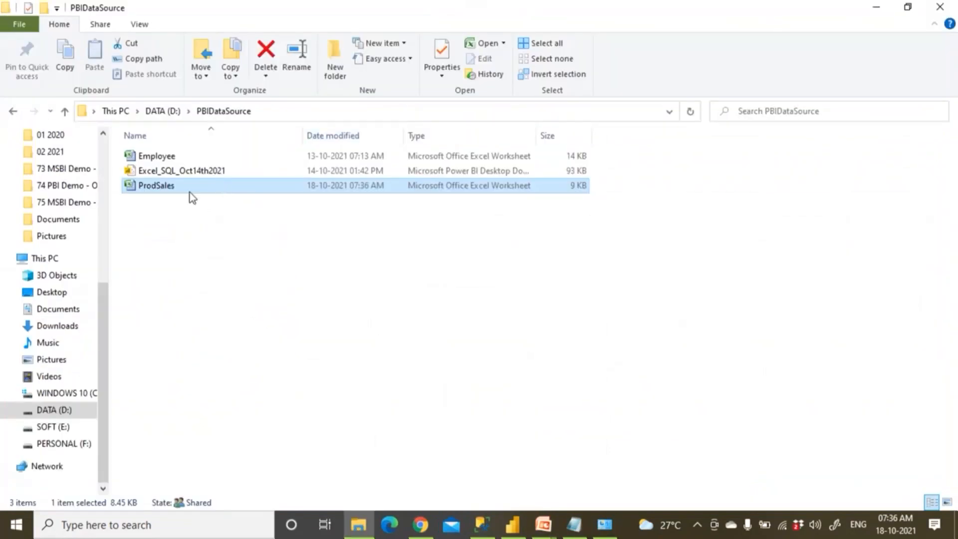
left_click(219, 282)
left_click(215, 175)
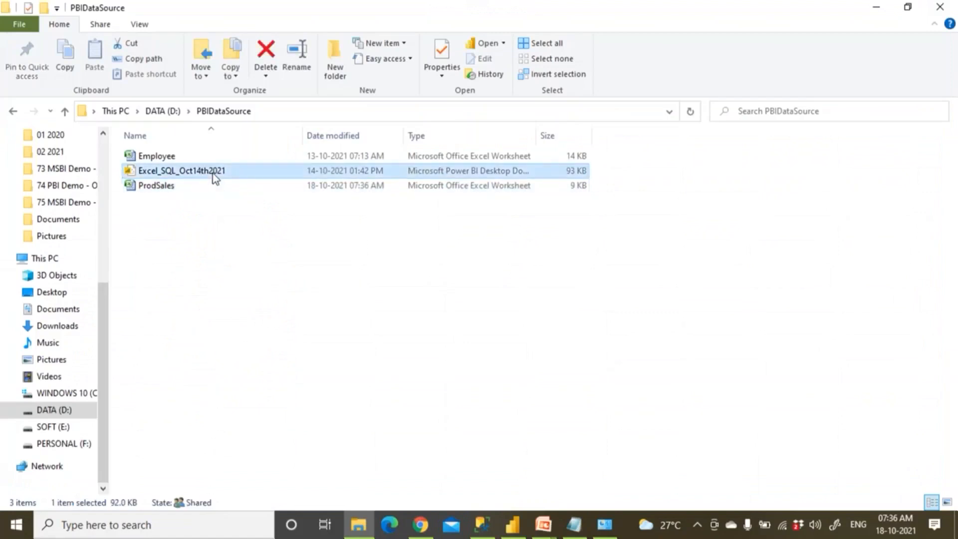
key("Delete")
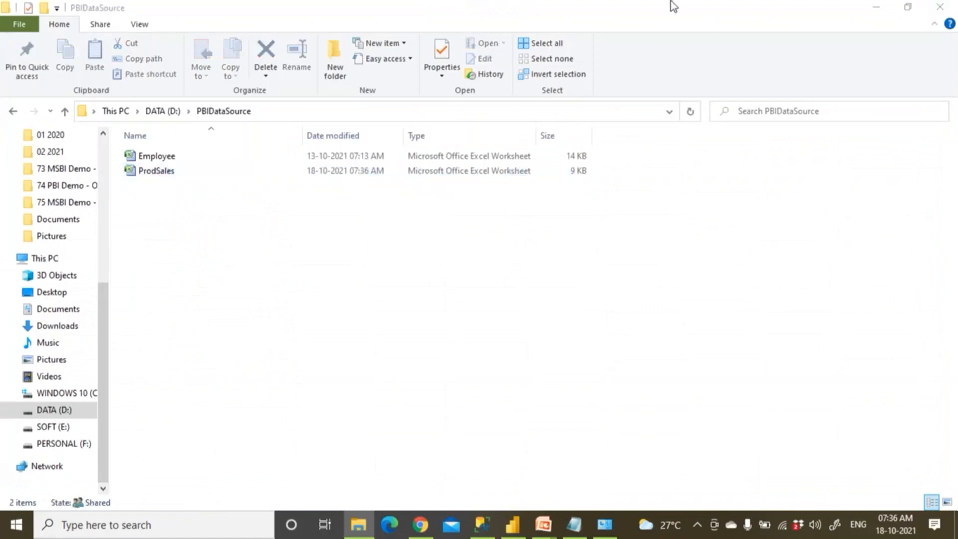
Enter 'The Secret' as product 1's new Name in the UPDATE statement.
left_click(482, 524)
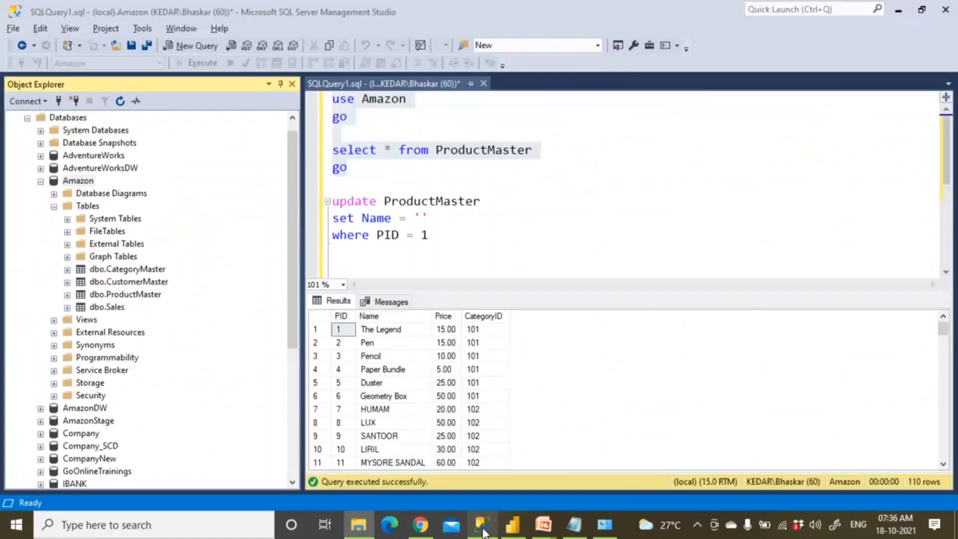
left_click(395, 333)
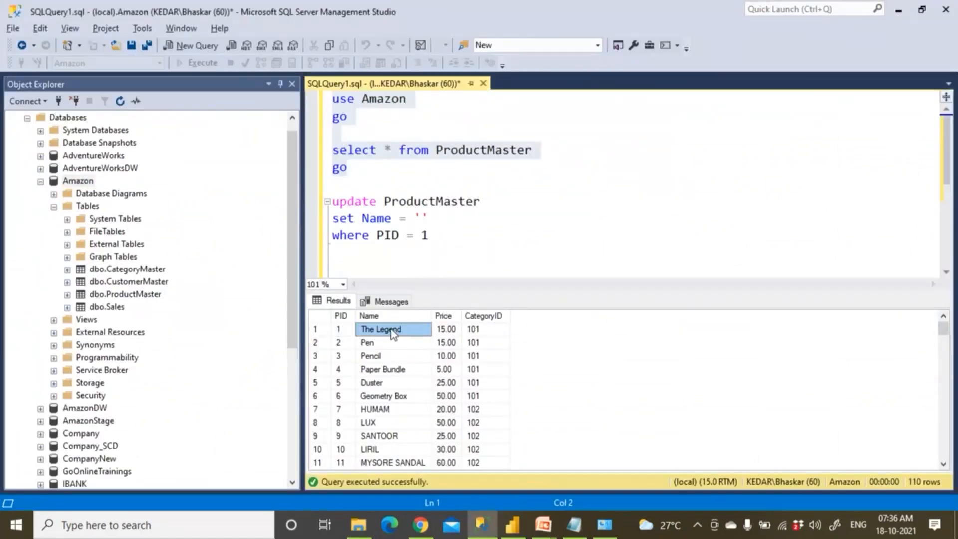
left_click(441, 229)
type("The Secret")
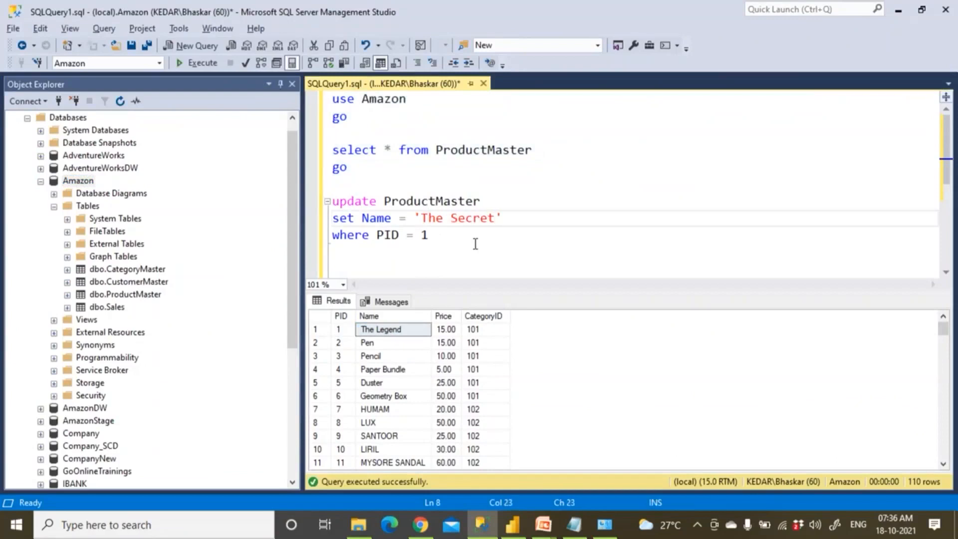
left_click(404, 330)
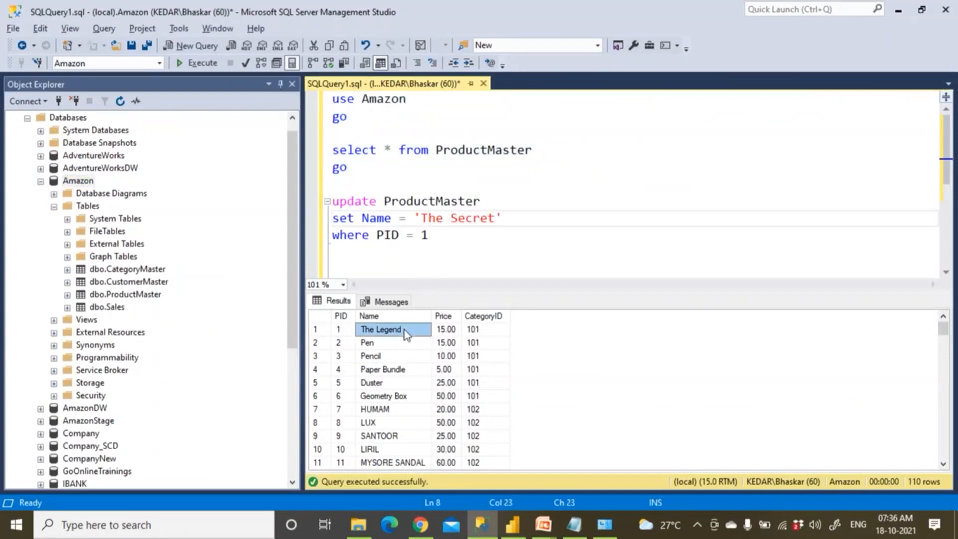
left_click(450, 334)
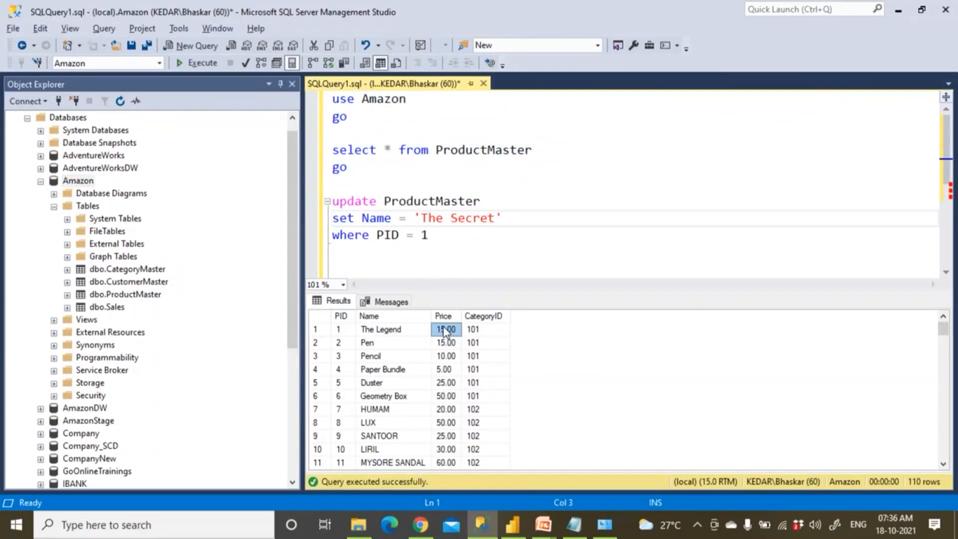
Run the UPDATE and SELECT together, confirming product 1 is now The Secret.
left_click(436, 237)
left_click_drag(436, 237, 305, 149)
left_click(198, 63)
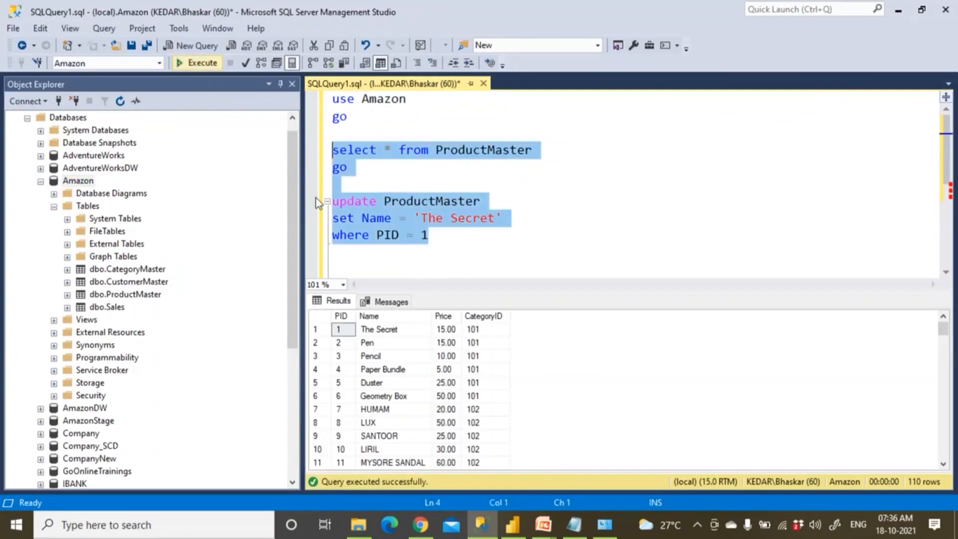
left_click(384, 333)
left_click(446, 269)
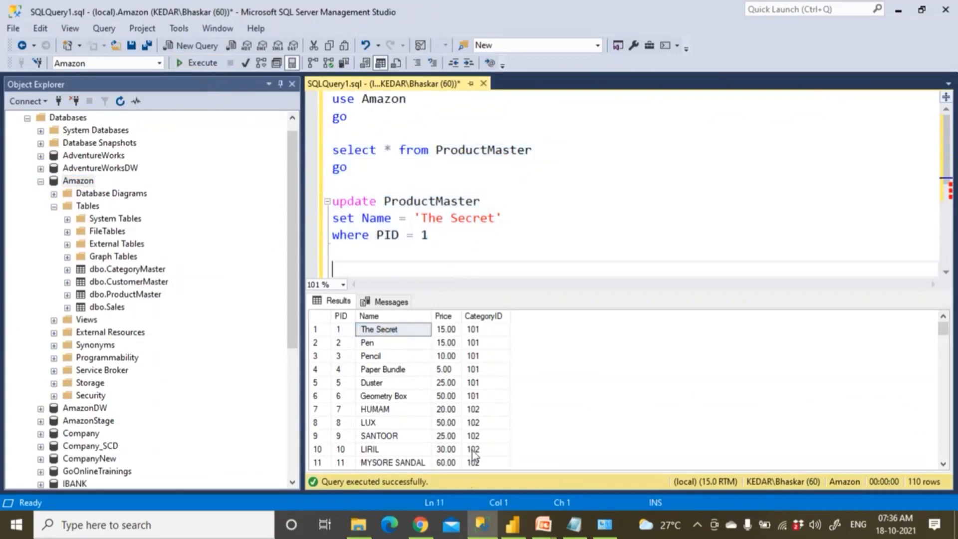
Refresh the report's visuals, then run Refresh now on the Excel_SQL_Import_ProSalesAndAmazonDB dataset.
left_click(421, 525)
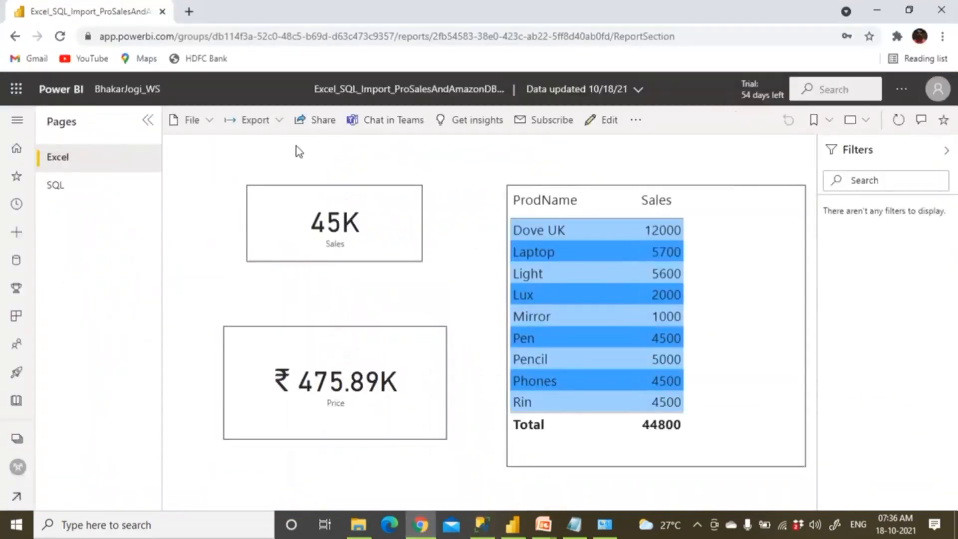
left_click(897, 122)
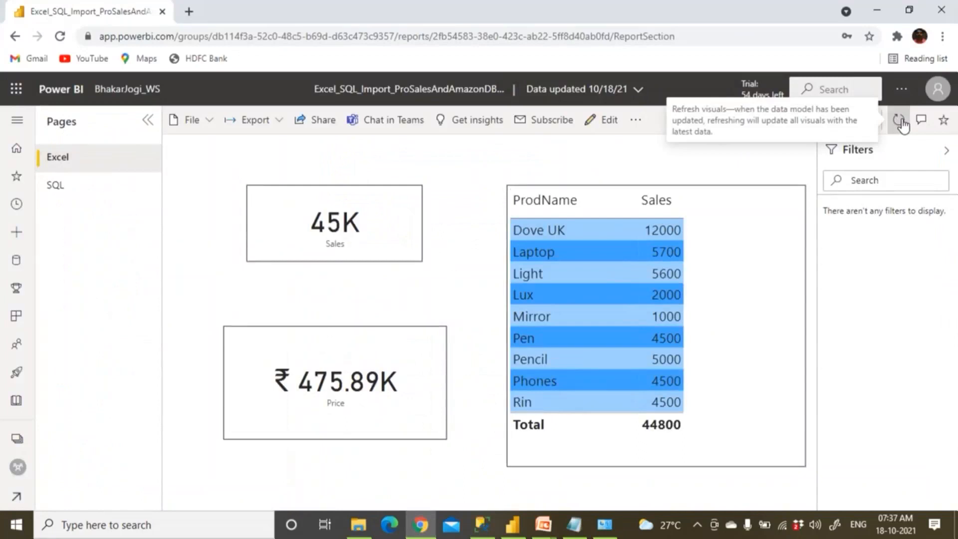
left_click(131, 89)
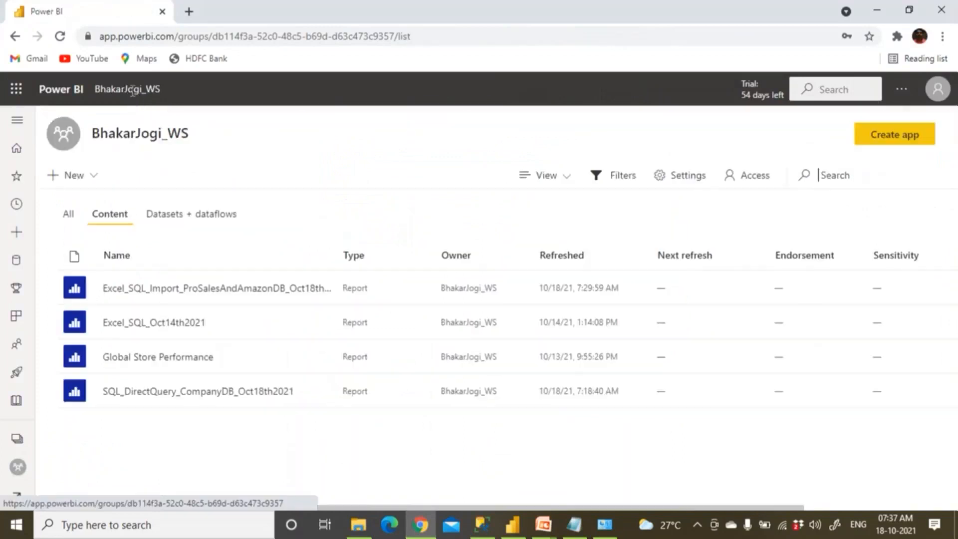
left_click(193, 218)
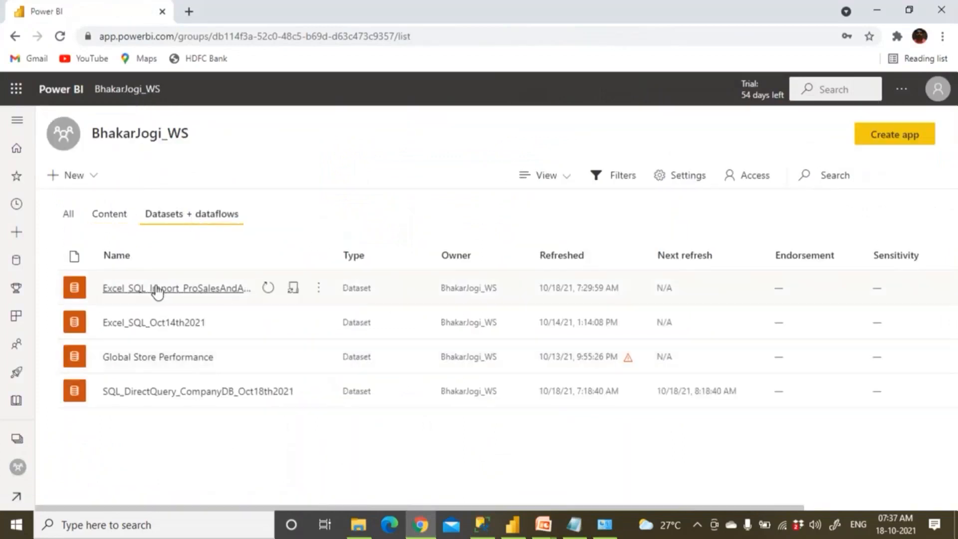
left_click(268, 291)
mouse_move(628, 294)
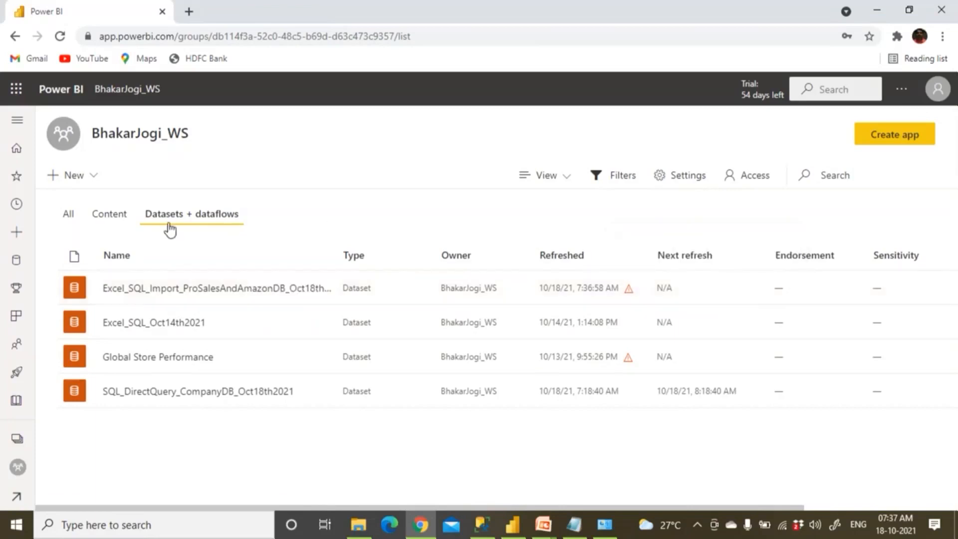
Reopen the report, refresh visuals on its SQL and Excel pages, then return to BhakarJogi_WS.
left_click(114, 217)
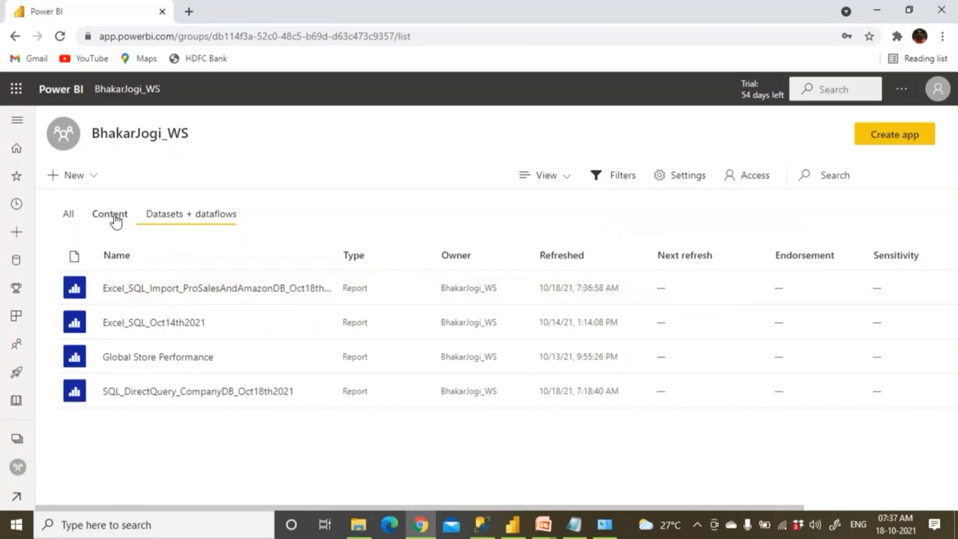
left_click(150, 292)
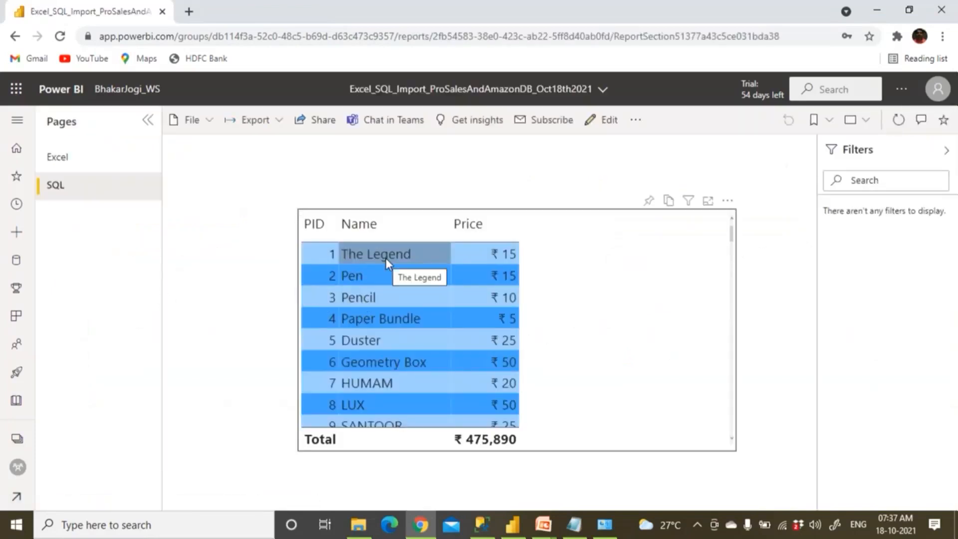
left_click(897, 125)
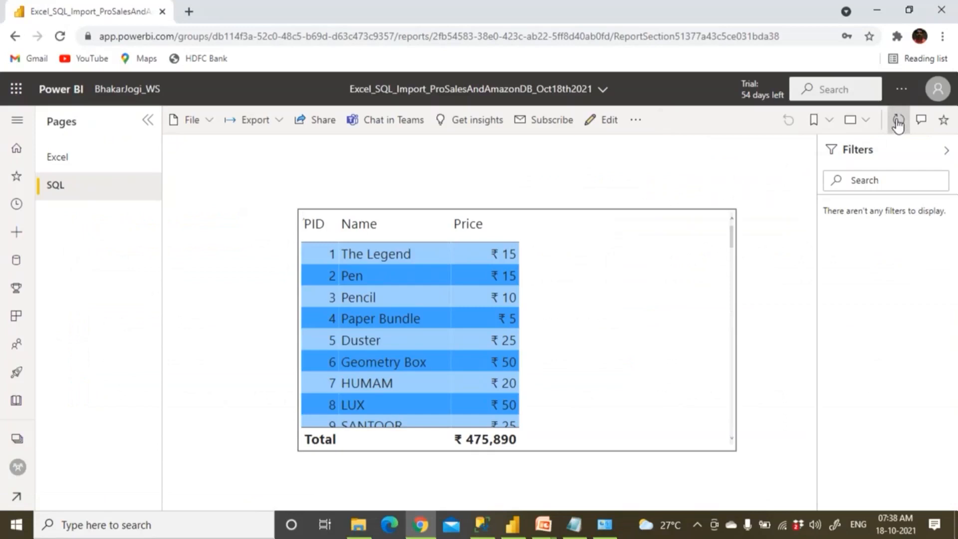
left_click(90, 168)
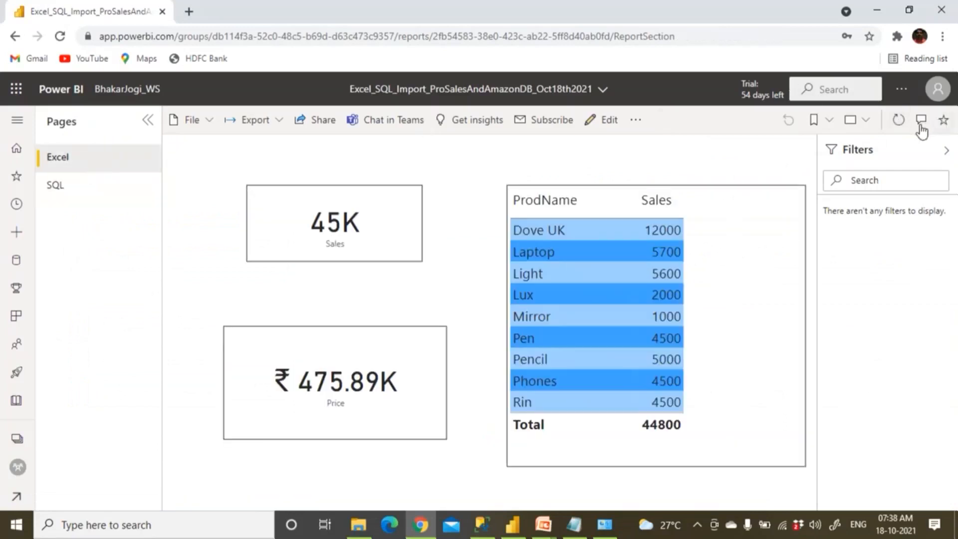
left_click(898, 122)
left_click(69, 196)
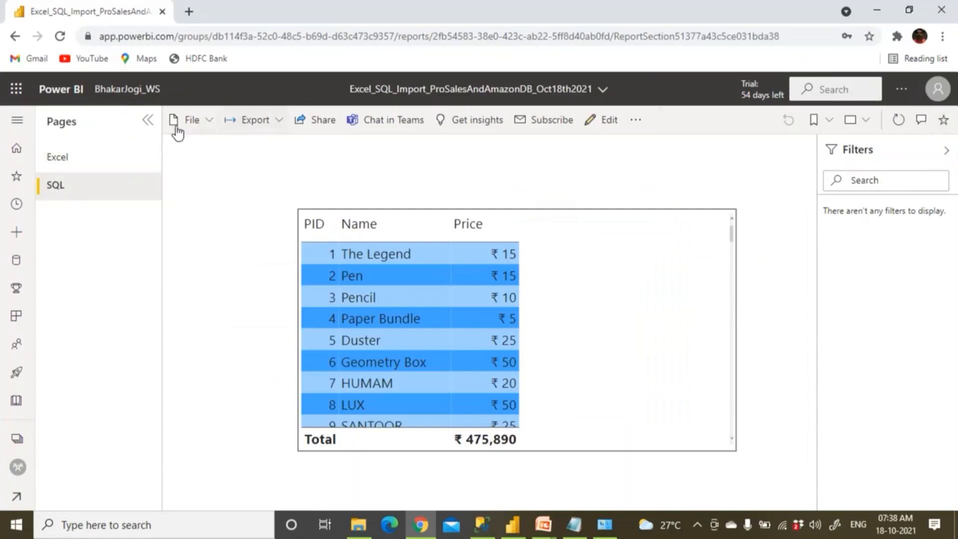
left_click(124, 91)
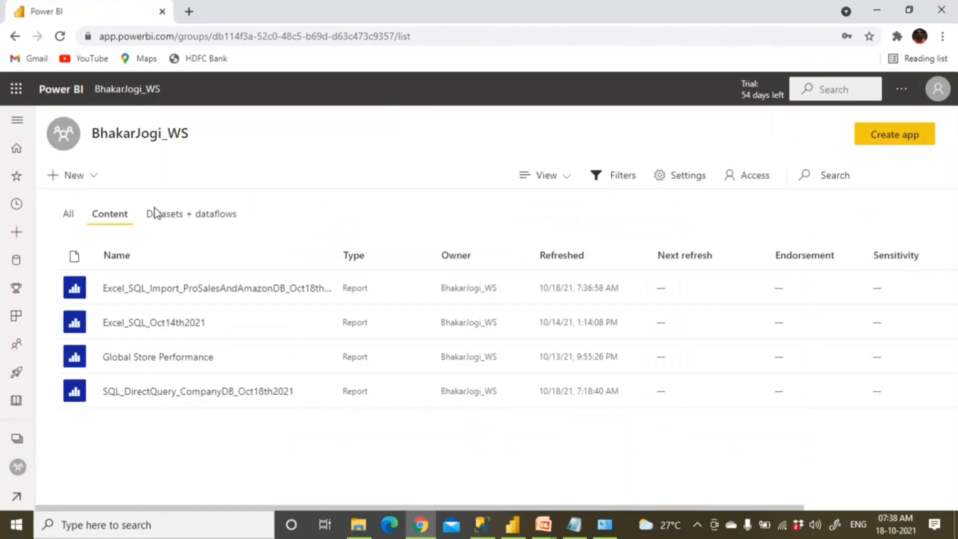
Refresh the dataset again, reopen the report, and reload the browser on its Excel page.
left_click(175, 215)
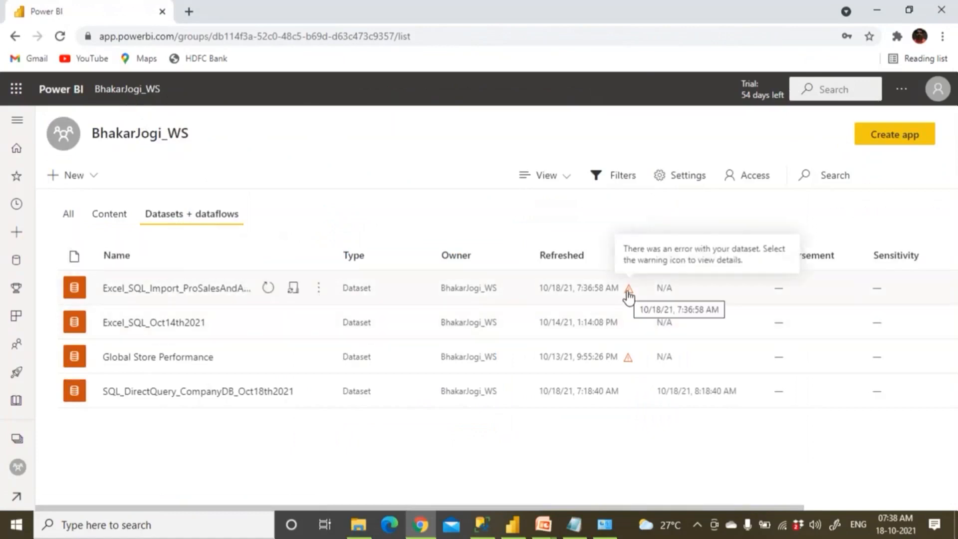
left_click(272, 293)
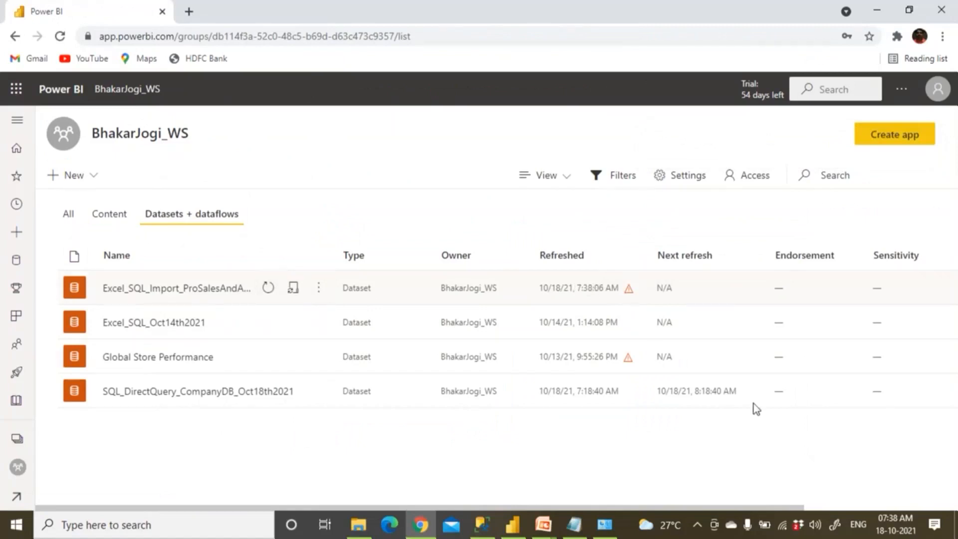
left_click(119, 218)
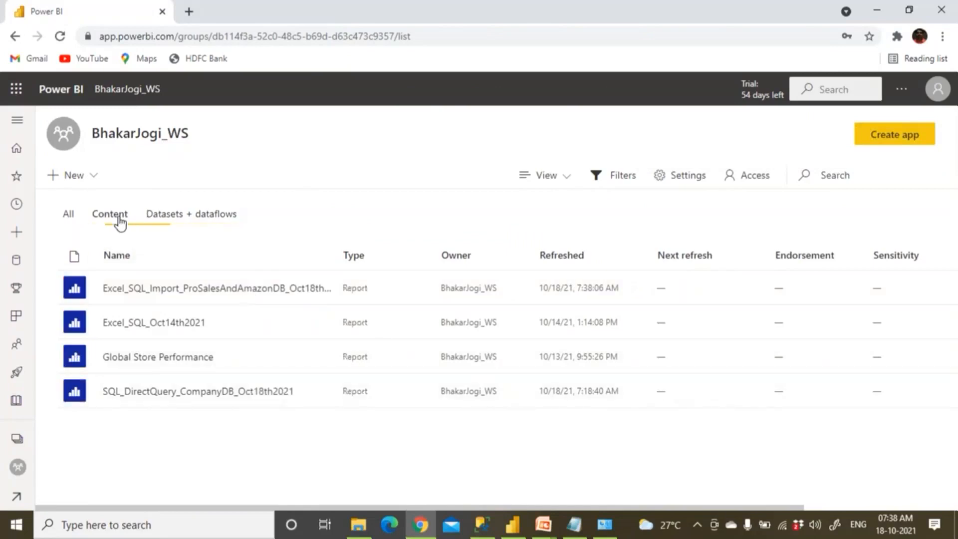
left_click(204, 298)
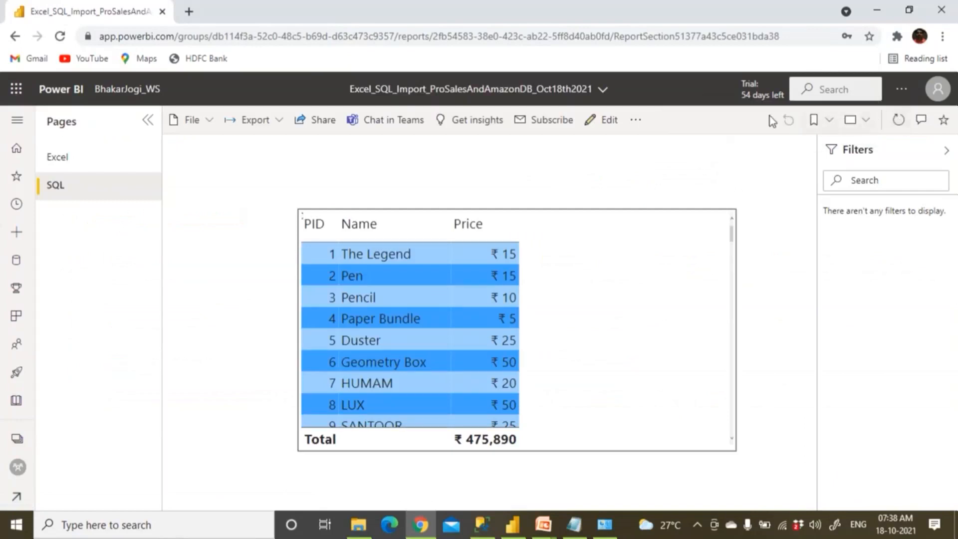
left_click(60, 36)
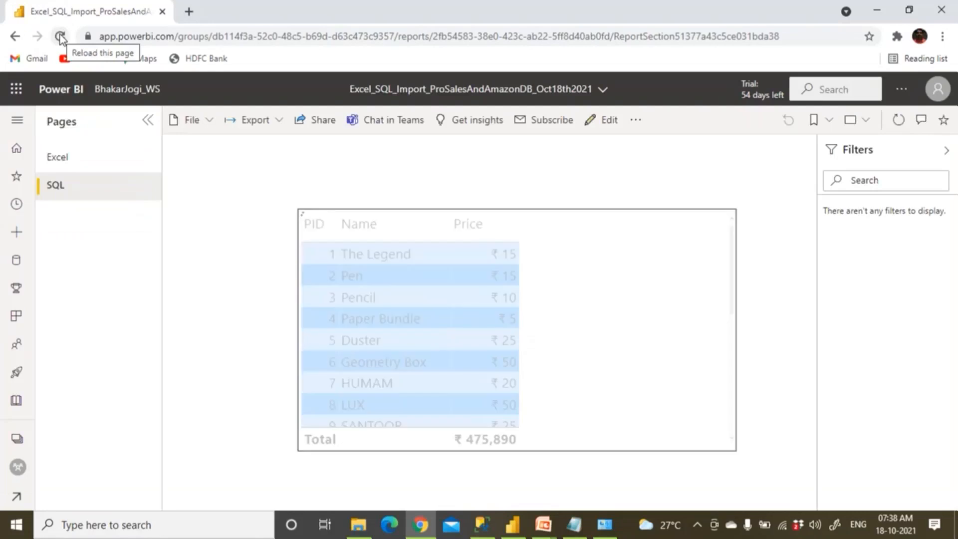
left_click(59, 160)
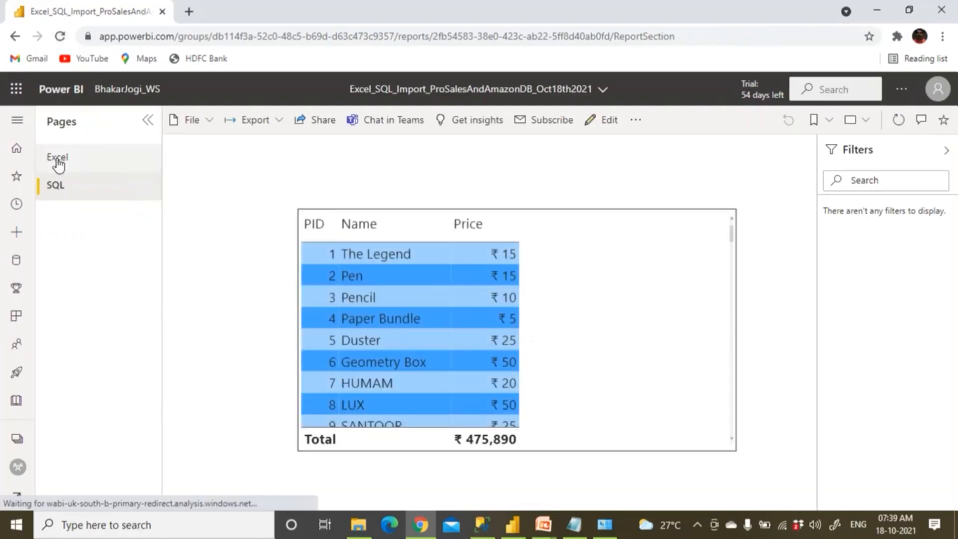
left_click(60, 37)
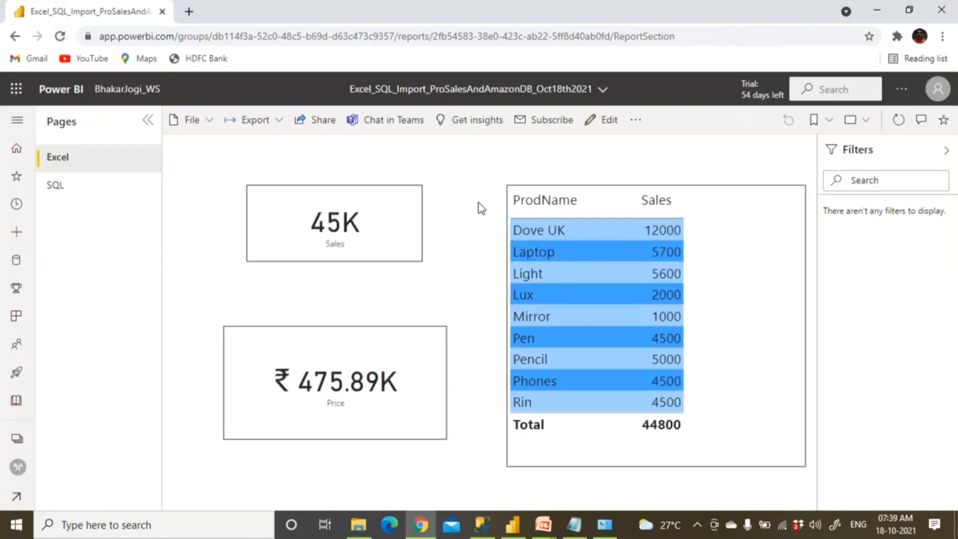
Open the PBIDataSource folder on DATA (D:) and start sharing it with specific people.
left_click(358, 524)
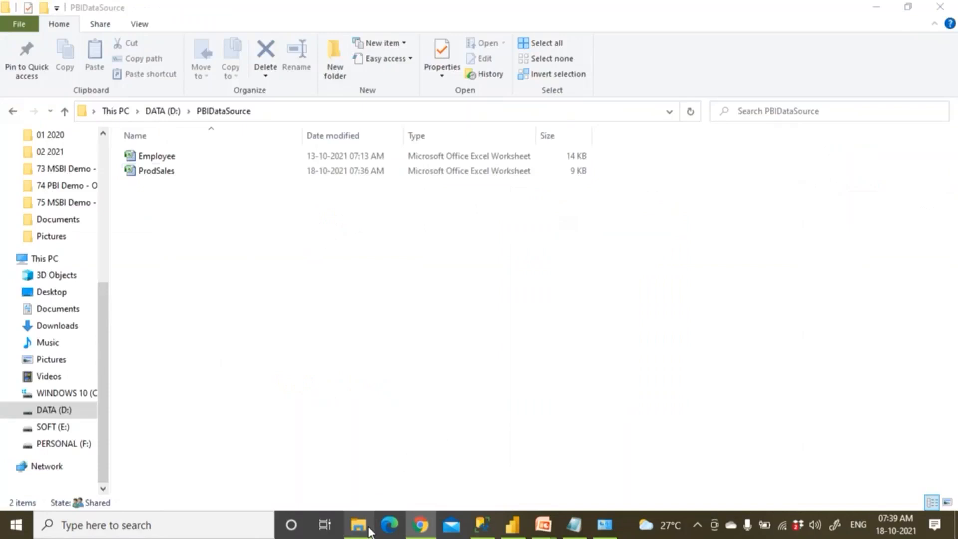
left_click(65, 111)
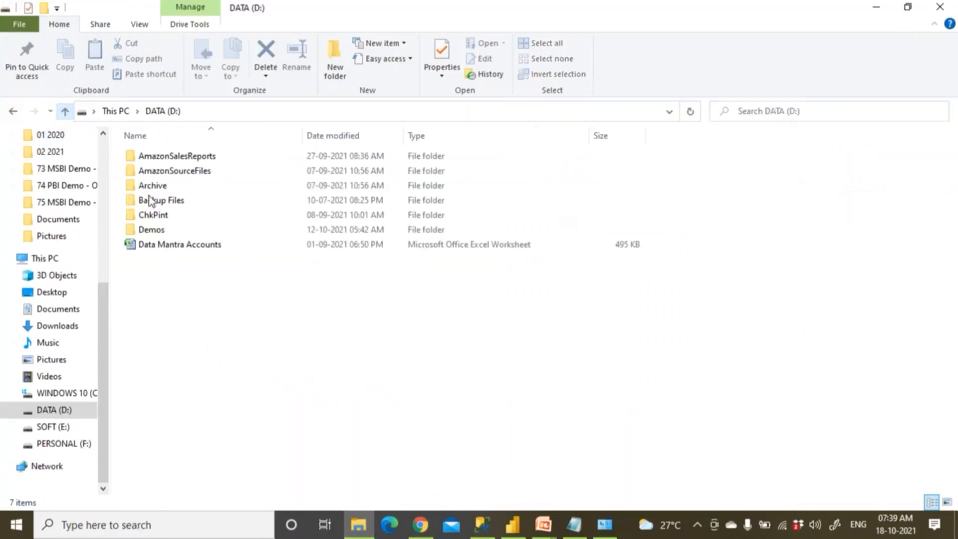
double_click(175, 317)
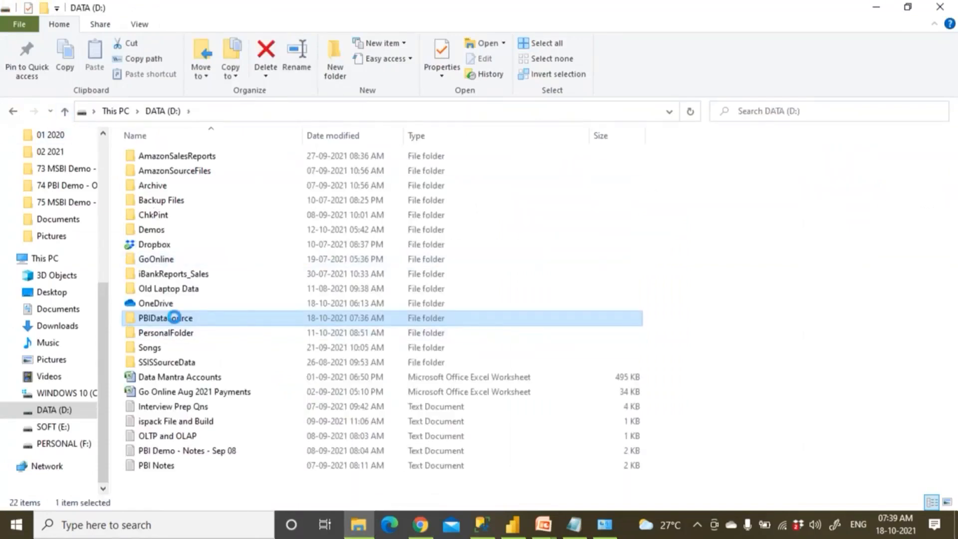
right_click(174, 318)
mouse_move(103, 266)
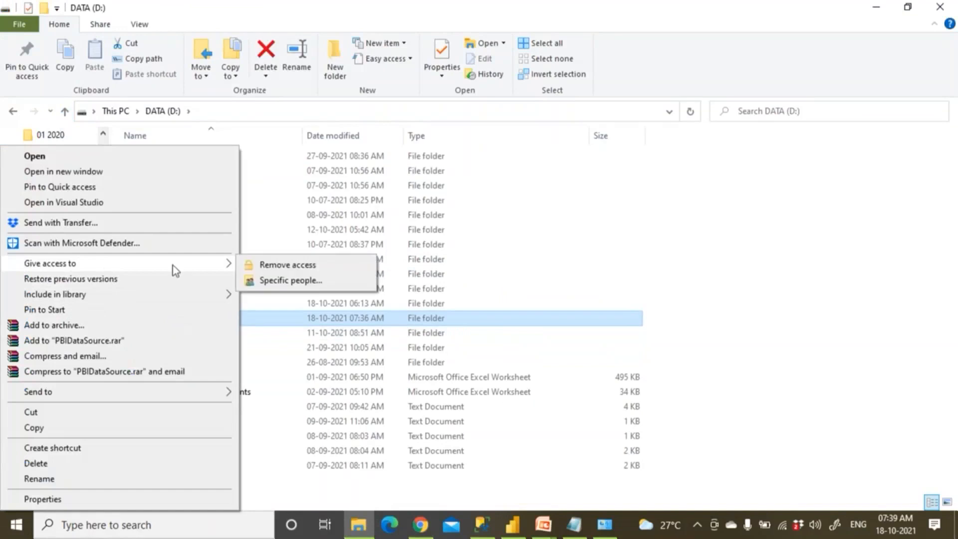
left_click(277, 281)
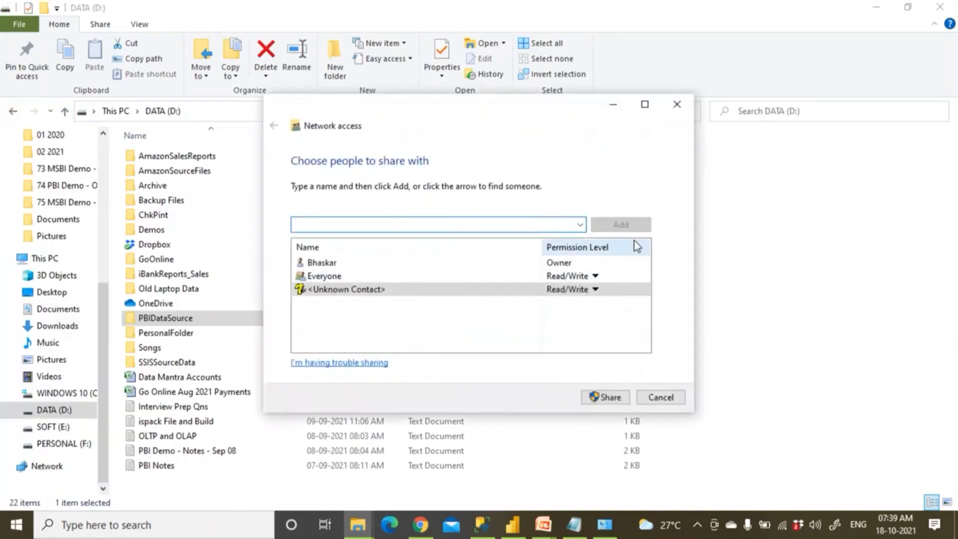
Remove the unknown contact, pick a user account, then start creating a new user and close User Accounts.
left_click(594, 289)
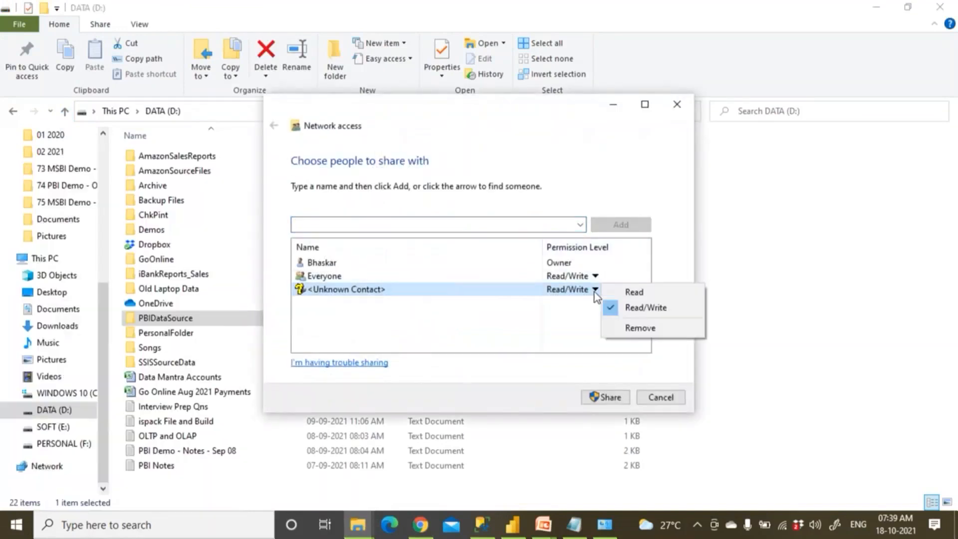
left_click(641, 327)
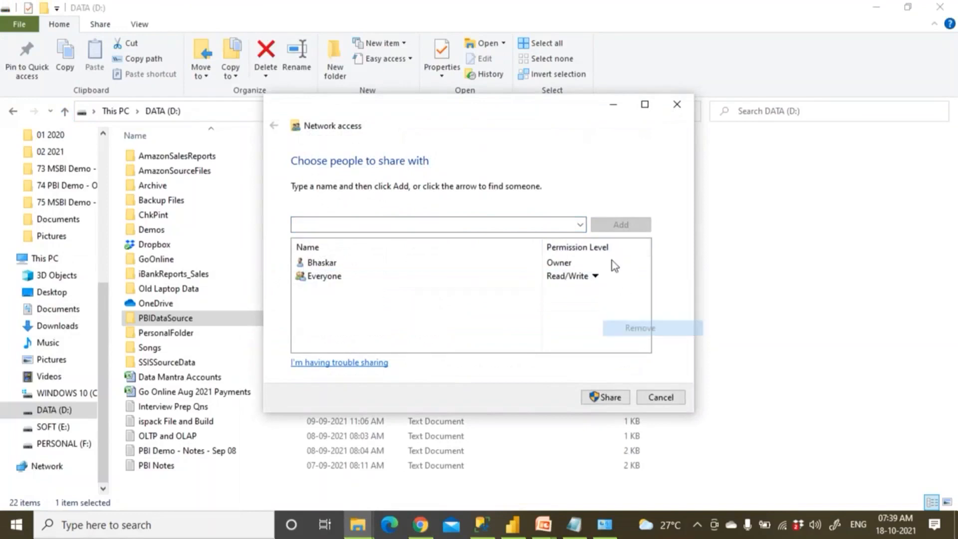
left_click(579, 224)
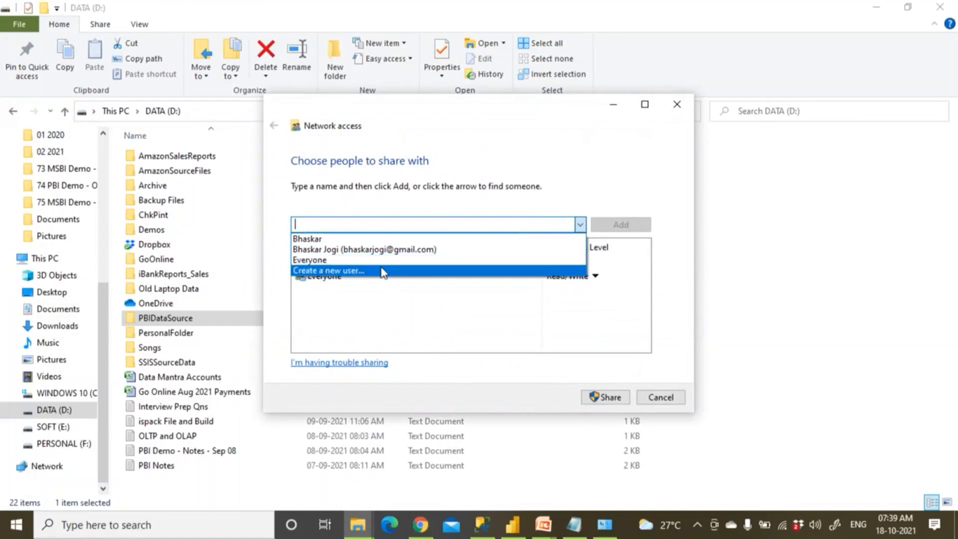
left_click(378, 249)
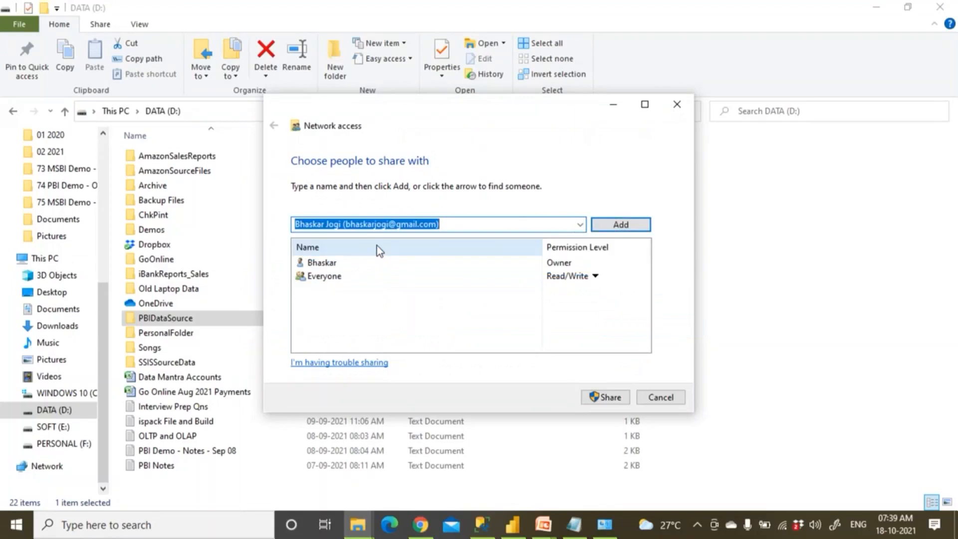
left_click(580, 226)
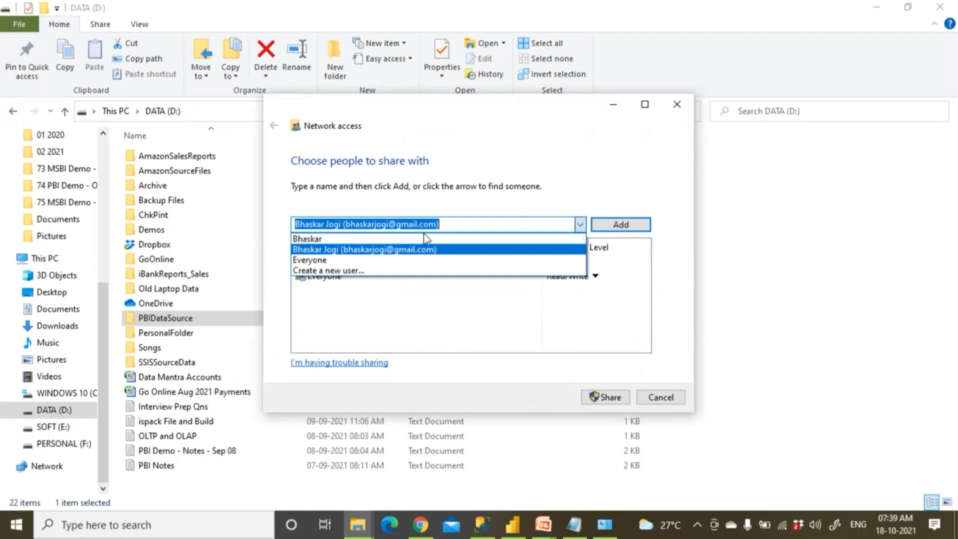
left_click(365, 233)
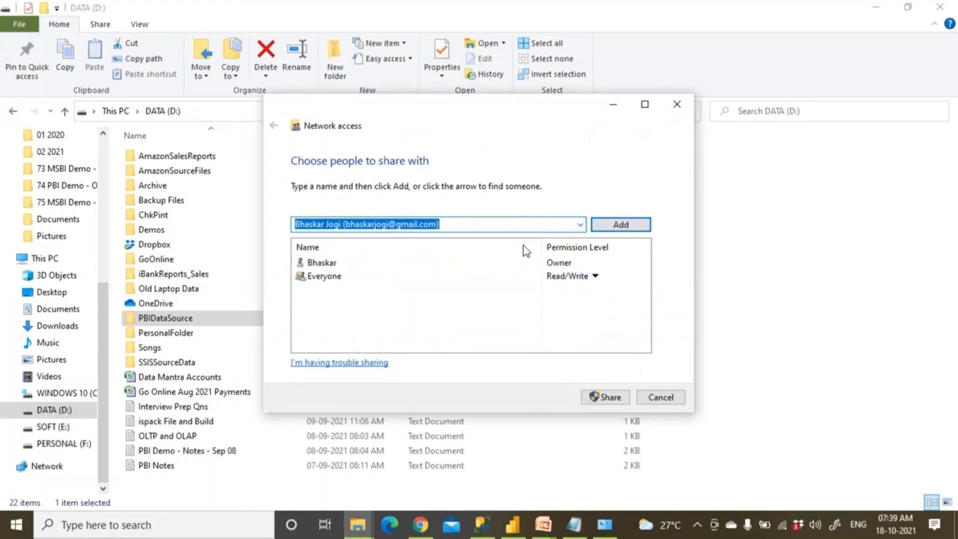
left_click(579, 224)
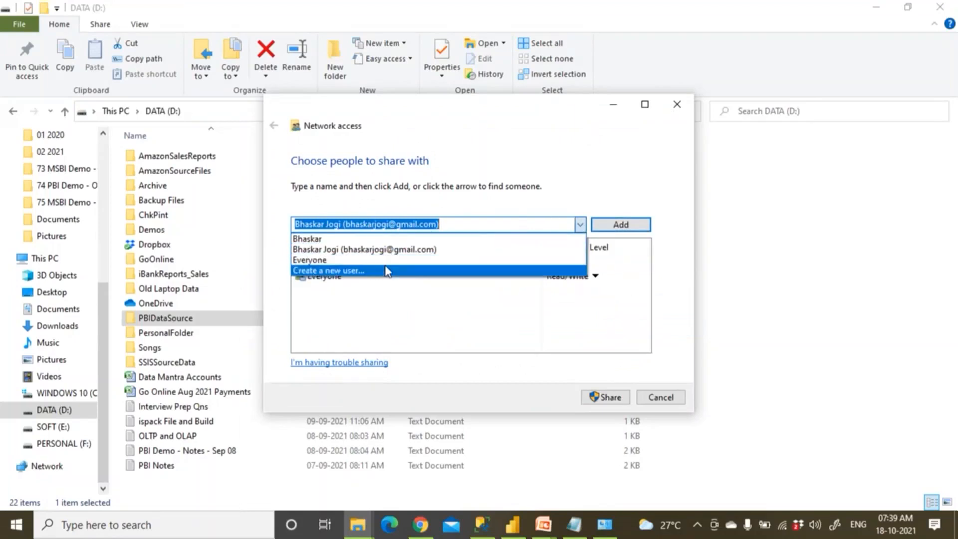
left_click(387, 270)
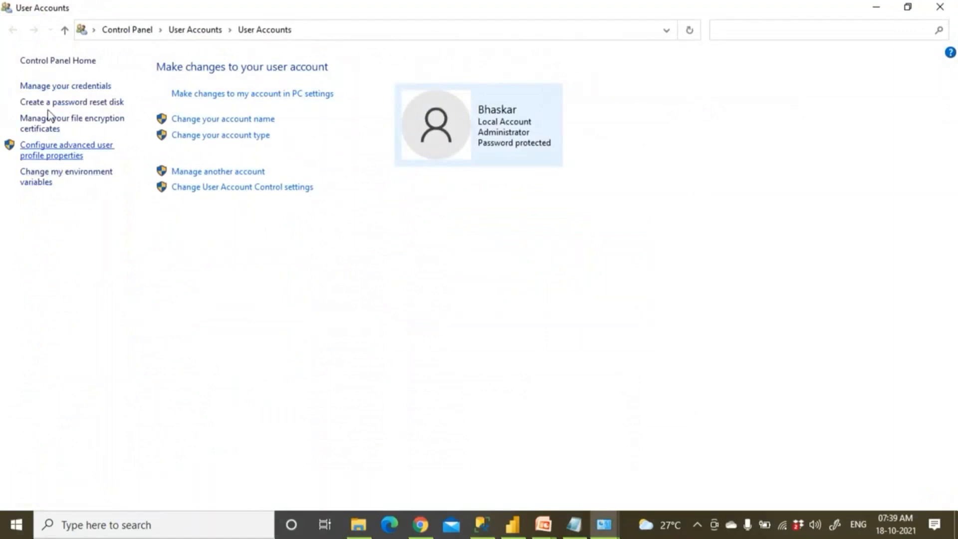
left_click(938, 8)
In PBIDataSource, keep Microsoft Office Excel as the app that opens the ProdSales workbook.
double_click(180, 316)
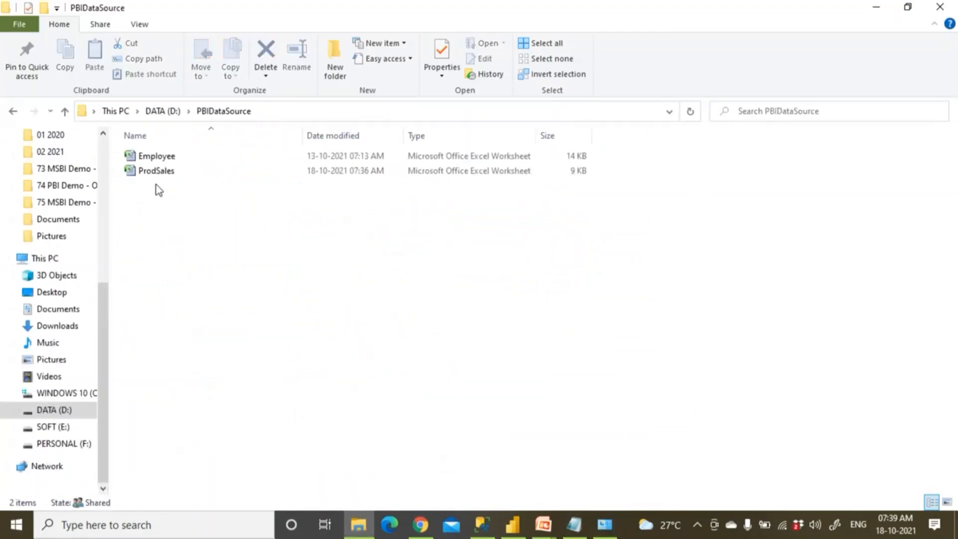
left_click(156, 171)
right_click(157, 171)
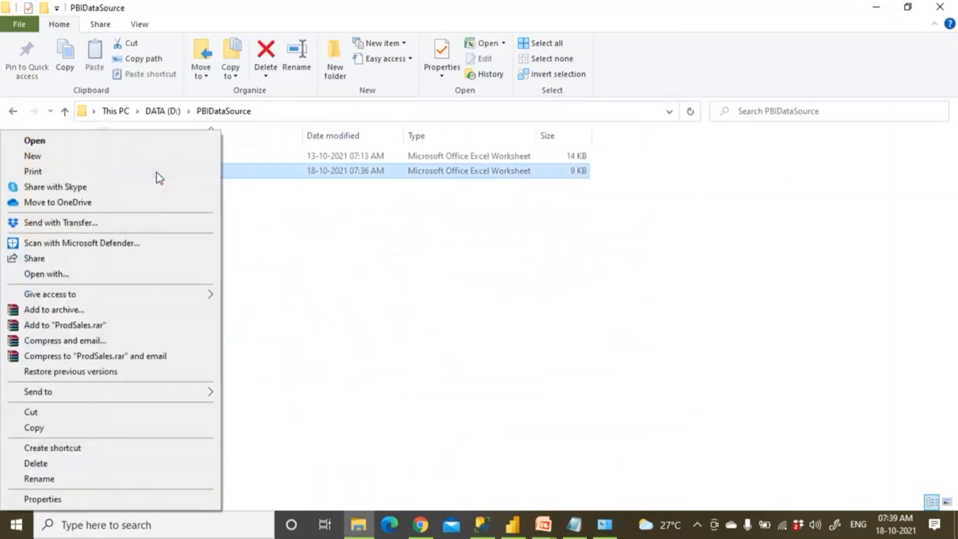
left_click(88, 274)
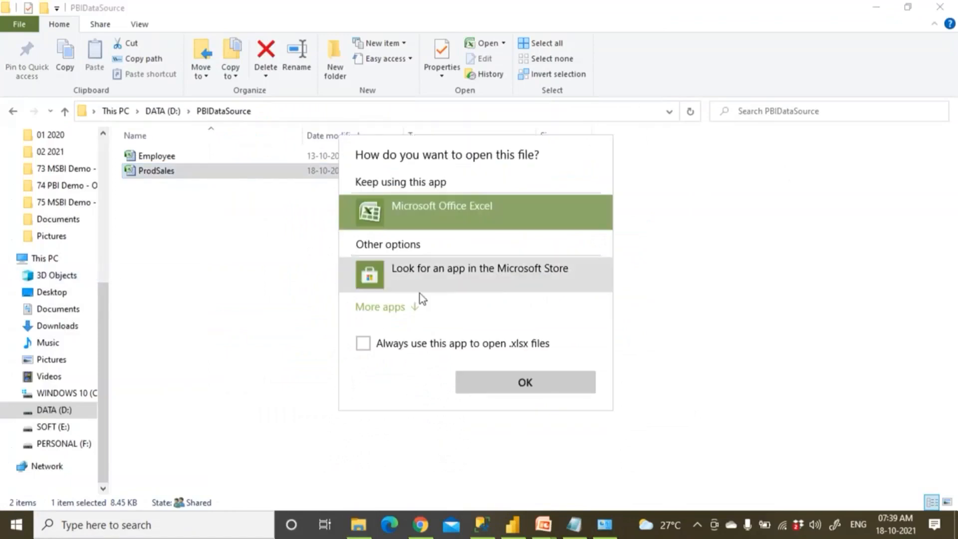
left_click(589, 388)
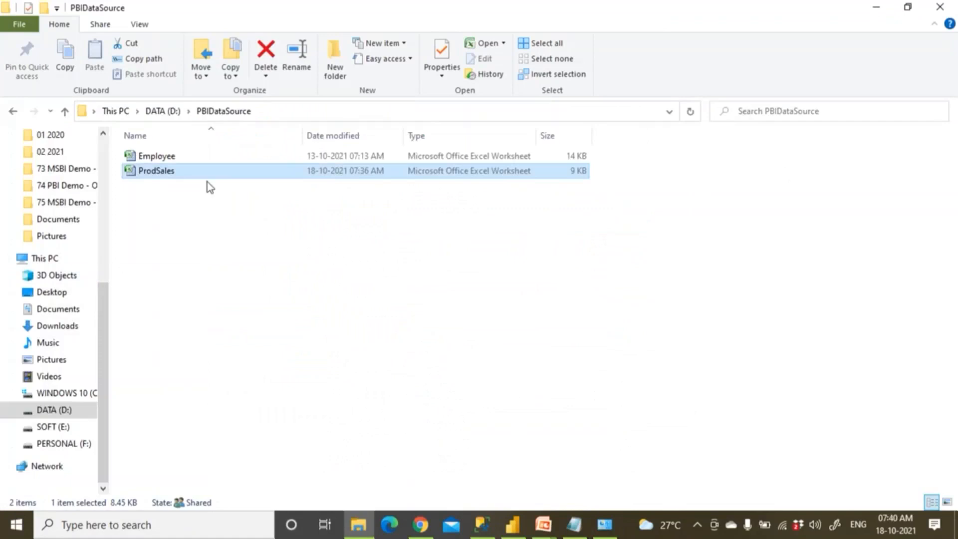
Share ProdSales with specific people, remove the unknown contact, and start creating a new user.
right_click(186, 175)
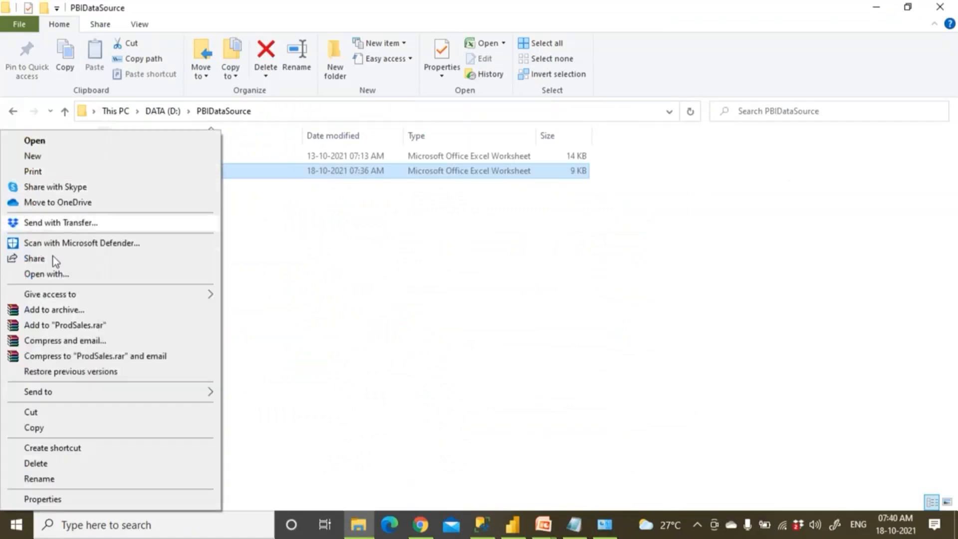
mouse_move(58, 298)
left_click(254, 311)
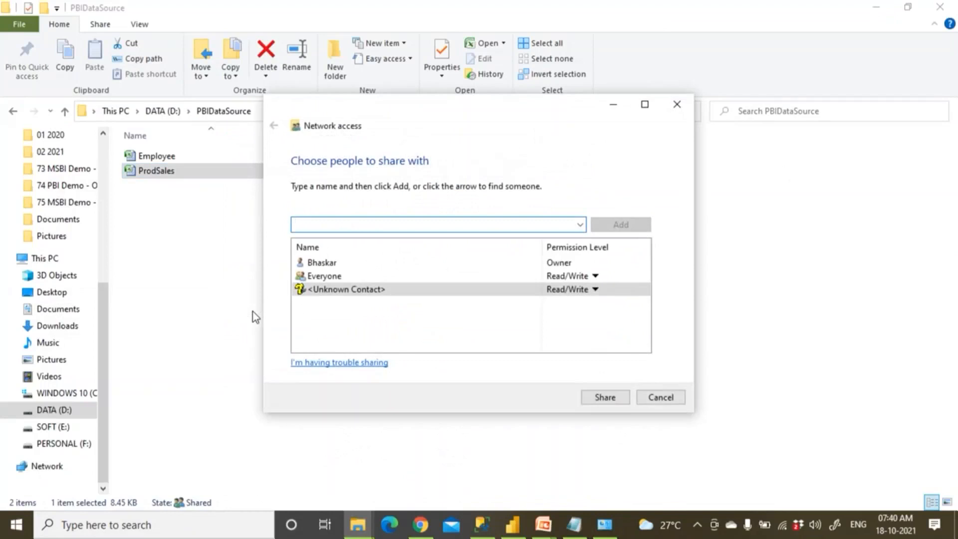
left_click(532, 289)
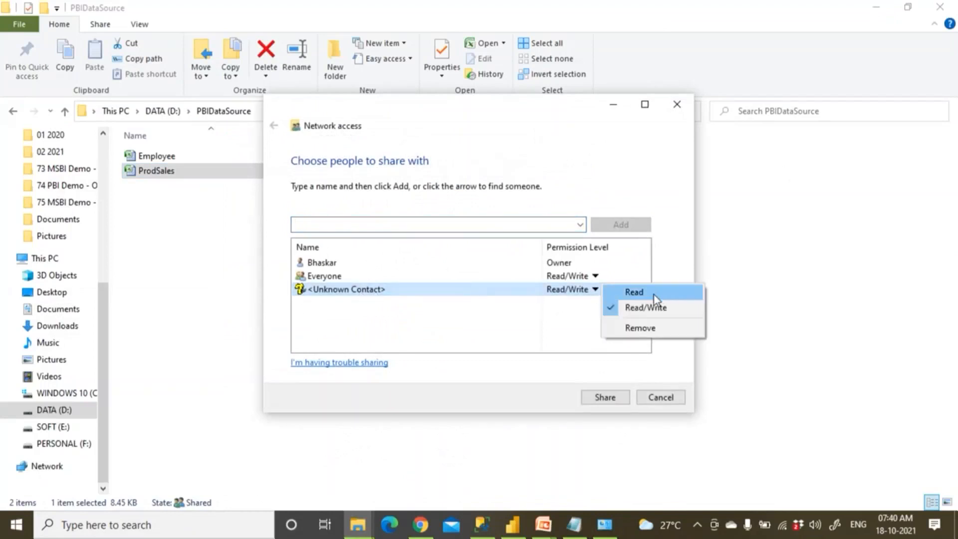
left_click(643, 329)
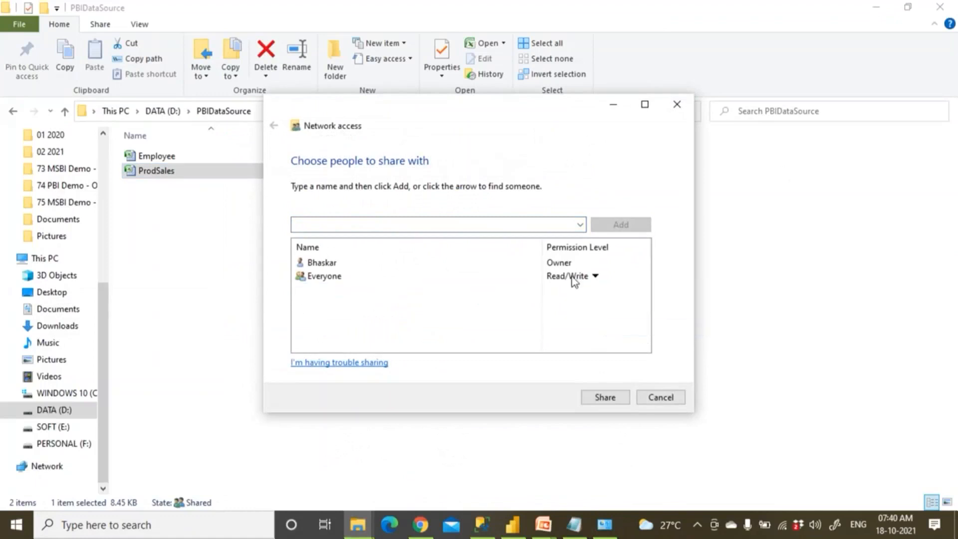
left_click(581, 224)
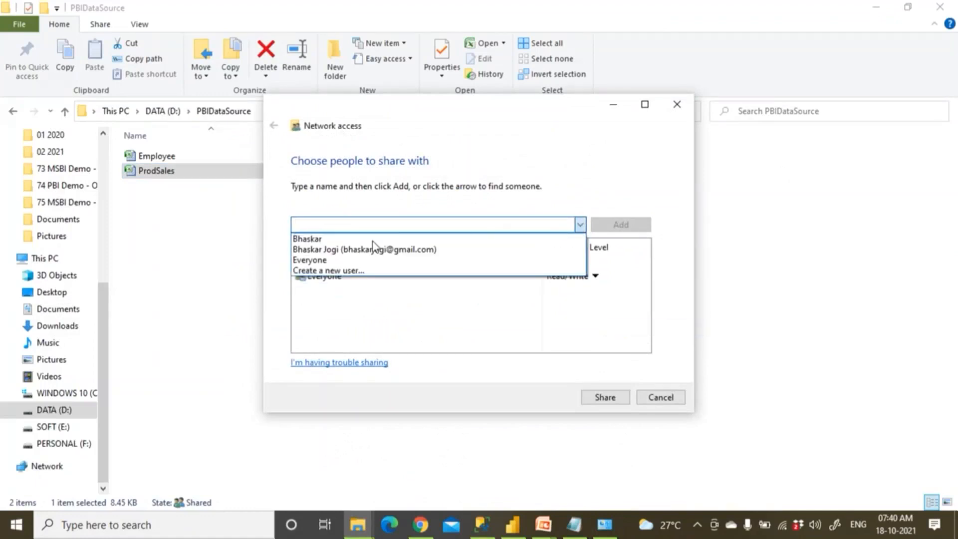
left_click(361, 270)
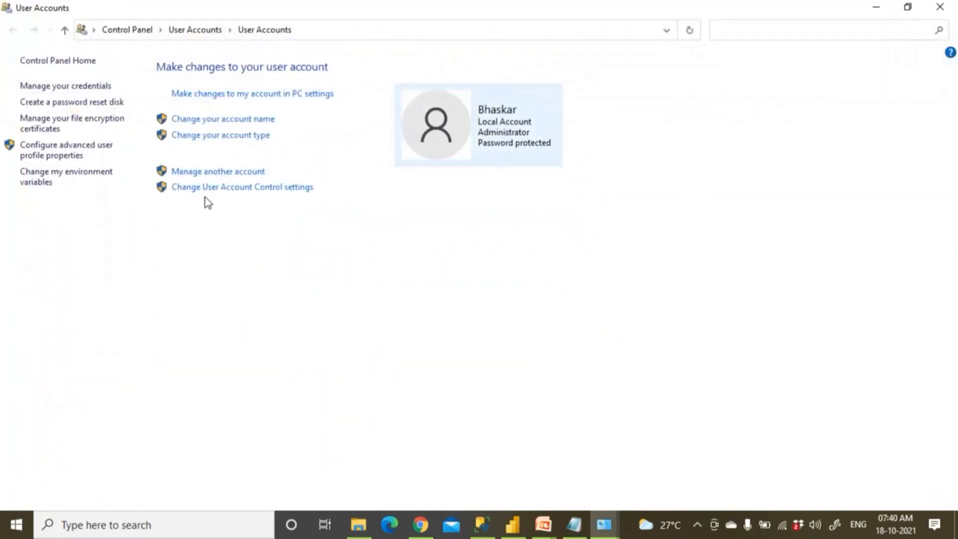
View the stored Windows Credentials, cancel adding a new one, and close Credential Manager.
left_click(59, 89)
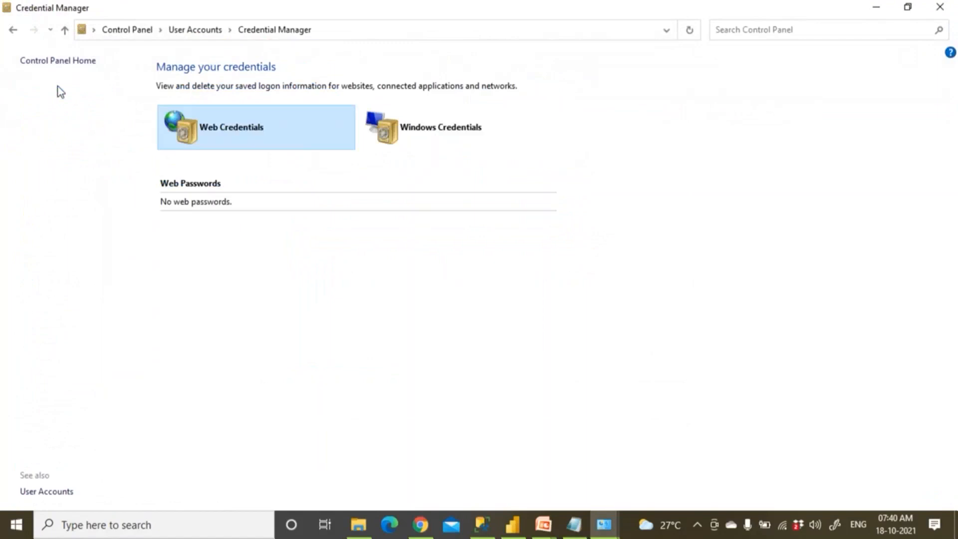
left_click(472, 131)
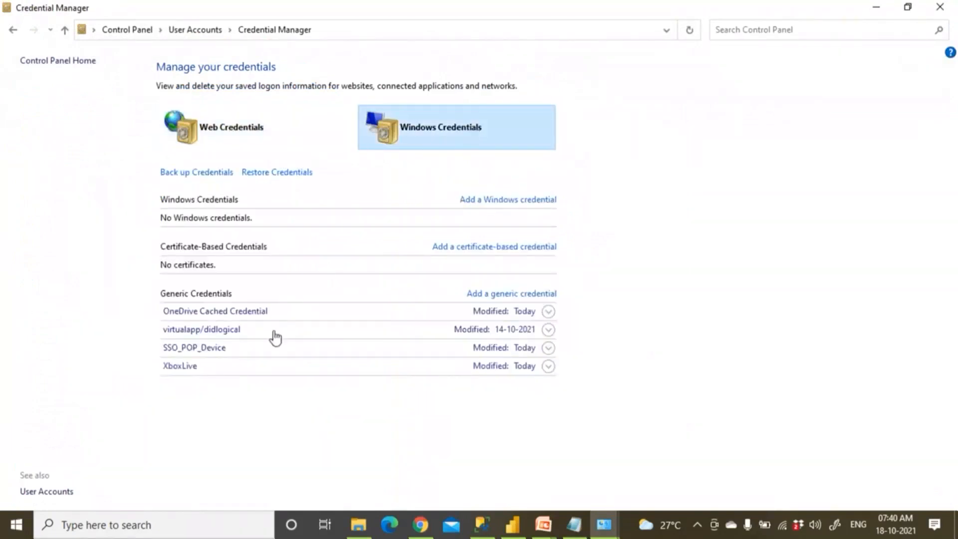
left_click(507, 202)
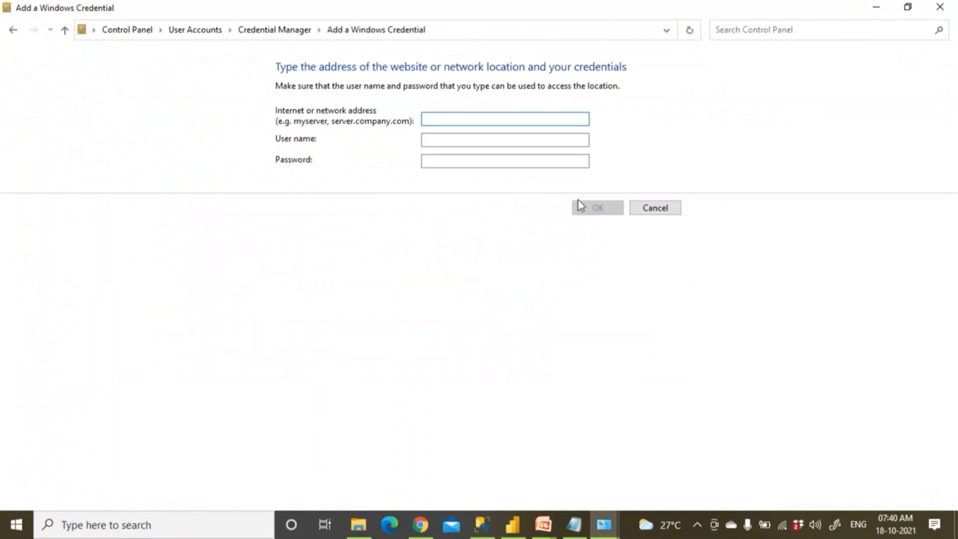
left_click(659, 208)
left_click(939, 7)
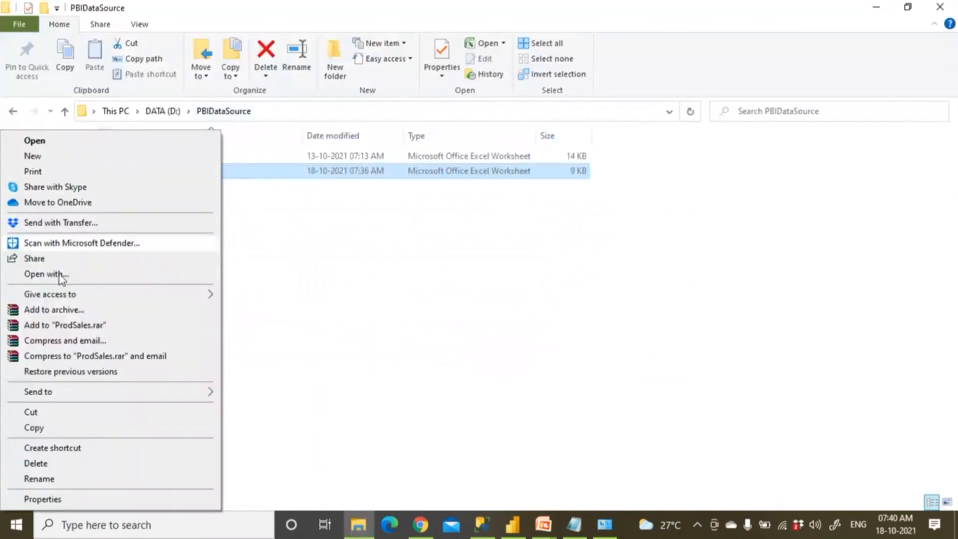
Share the ProdSales workbook and its containing folder with Everyone, removing the unknown contact.
mouse_move(60, 294)
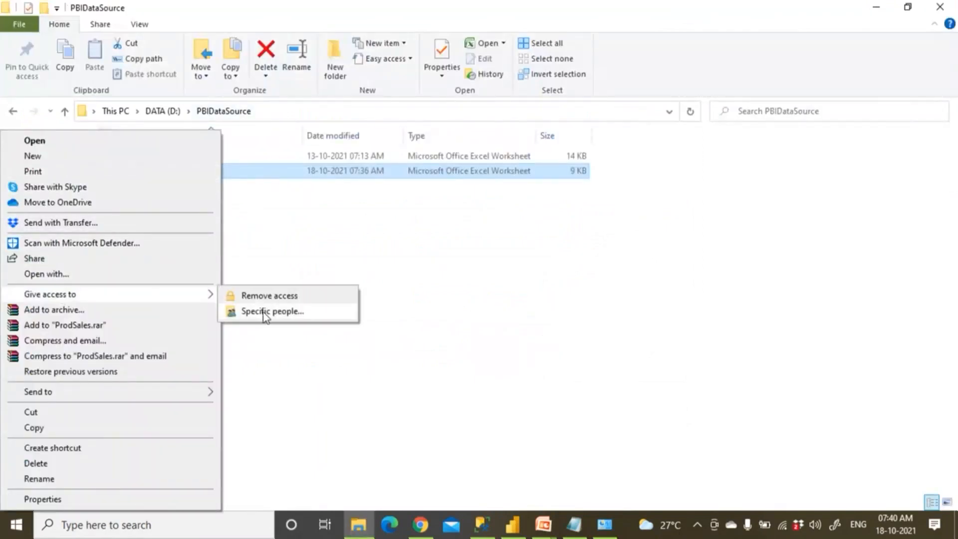
left_click(265, 312)
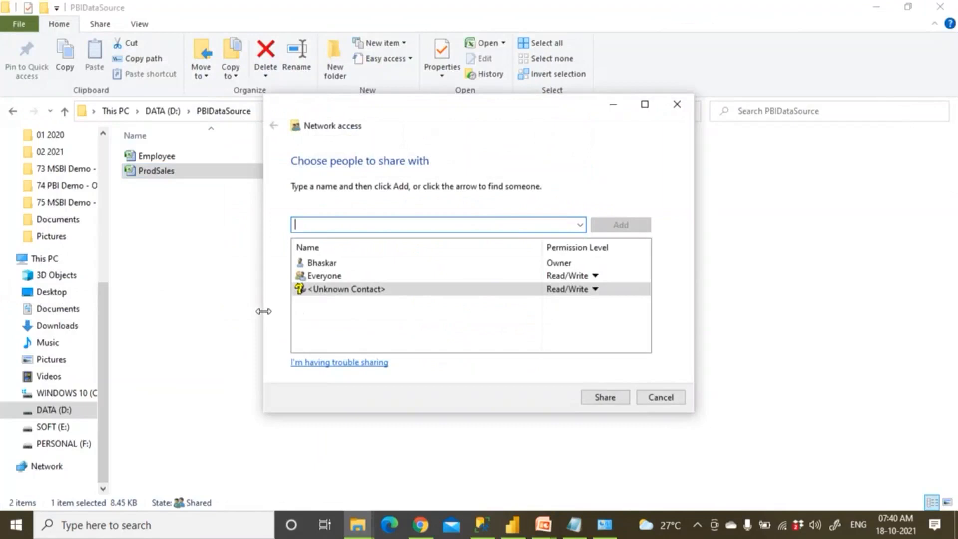
left_click(580, 224)
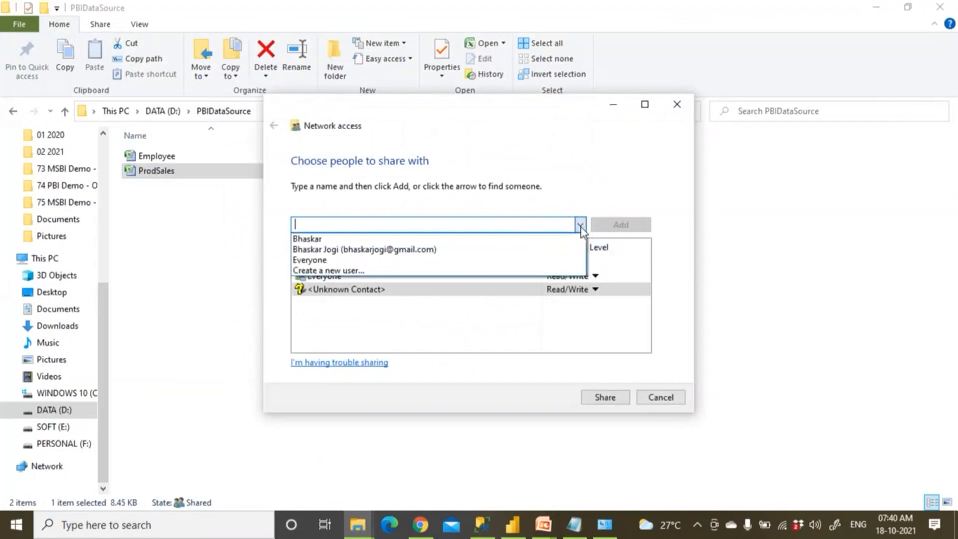
left_click(342, 260)
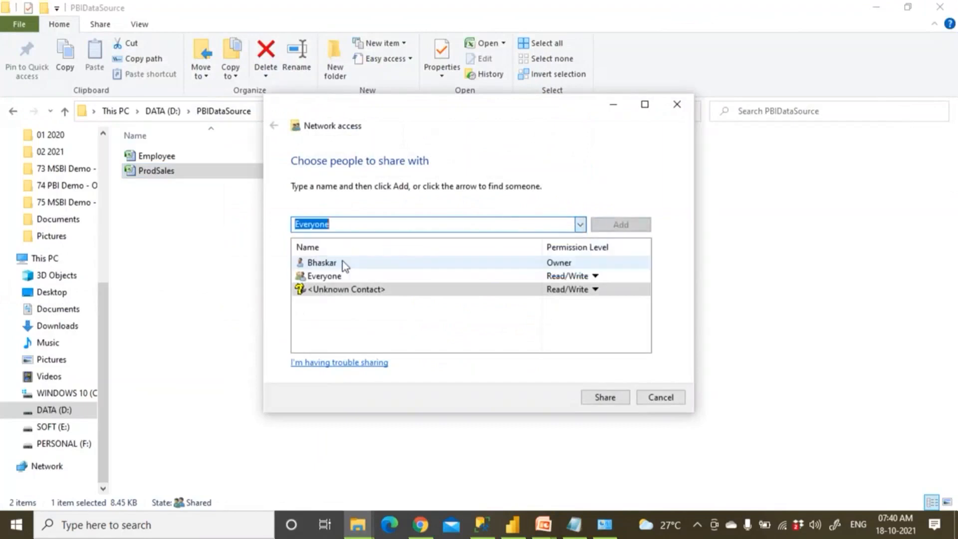
left_click(355, 289)
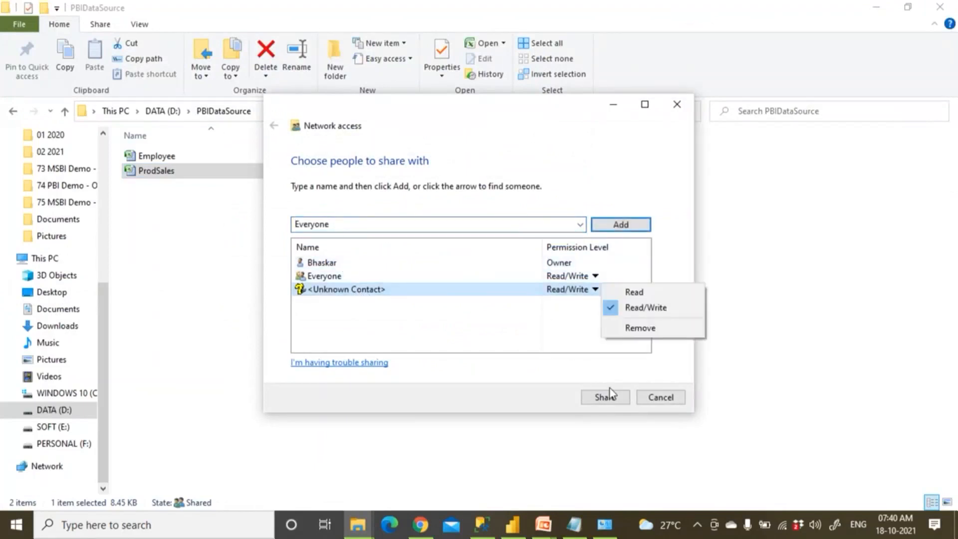
left_click(633, 329)
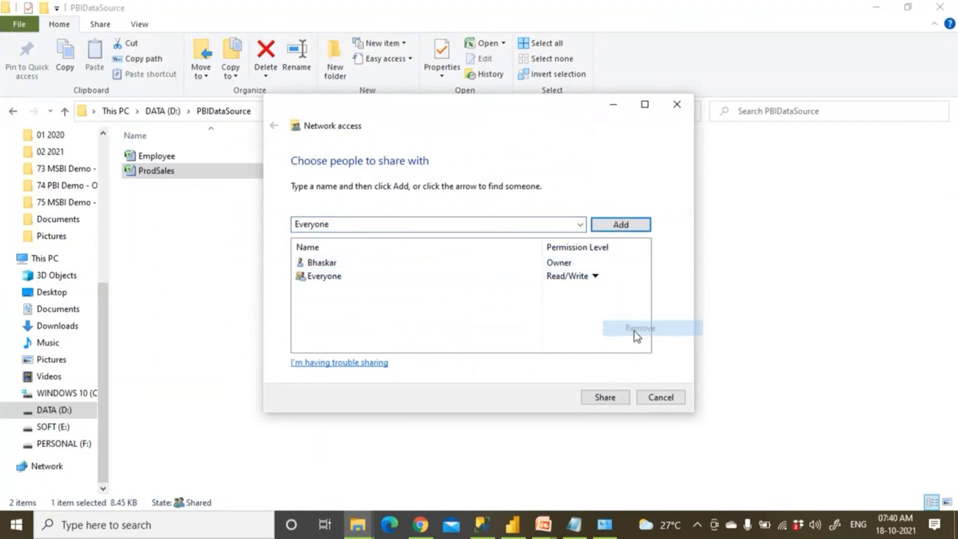
left_click(604, 397)
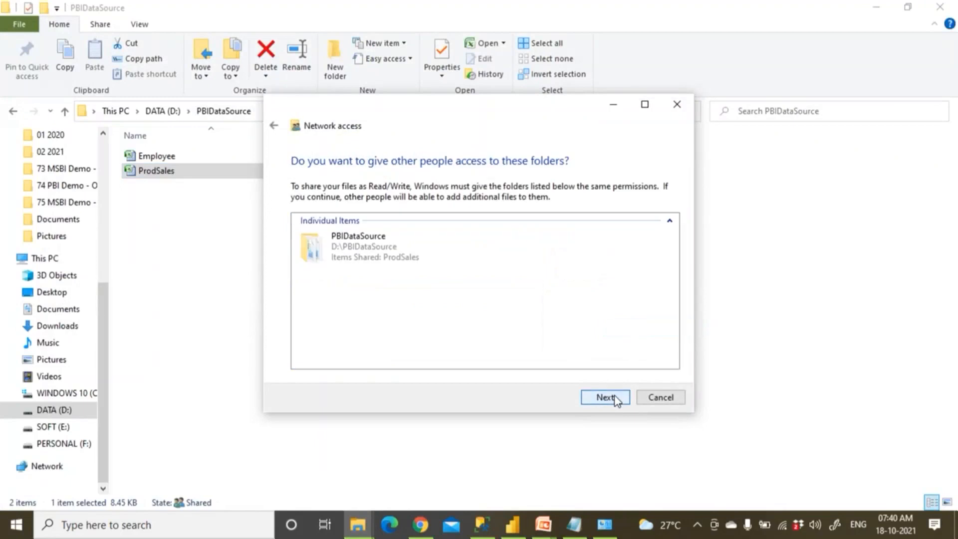
left_click(615, 397)
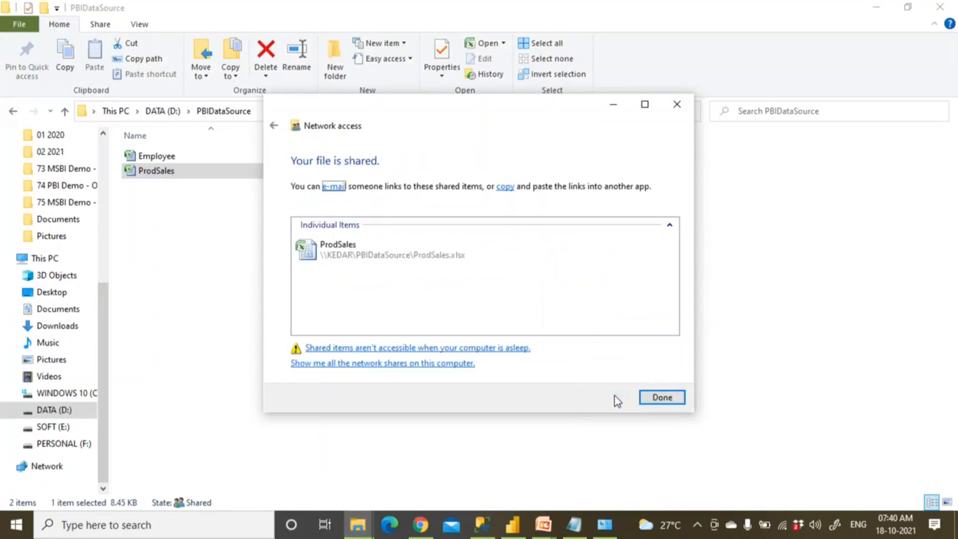
left_click(648, 397)
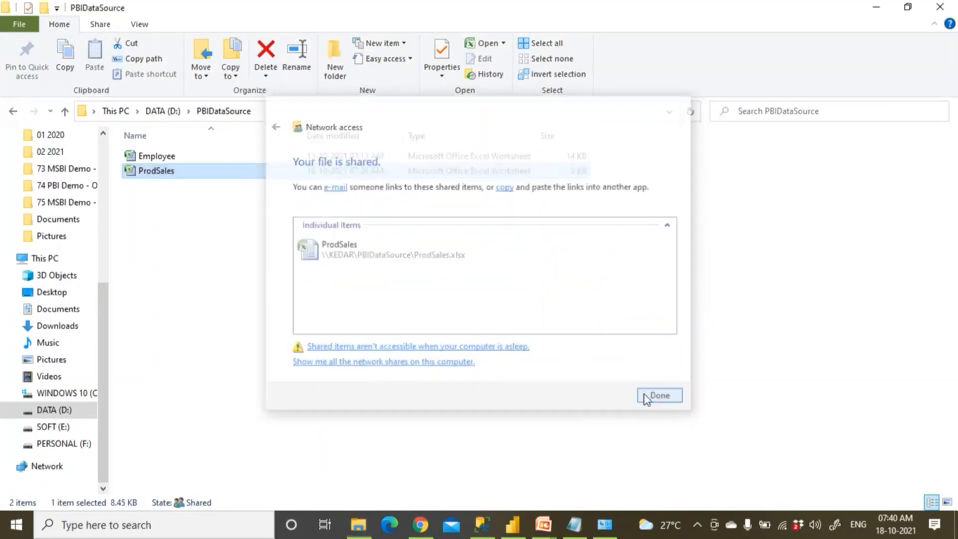
Share the PBIDataSource folder without the unknown contact, dismissing the network discovery prompt, then close Explorer.
left_click(66, 111)
right_click(192, 321)
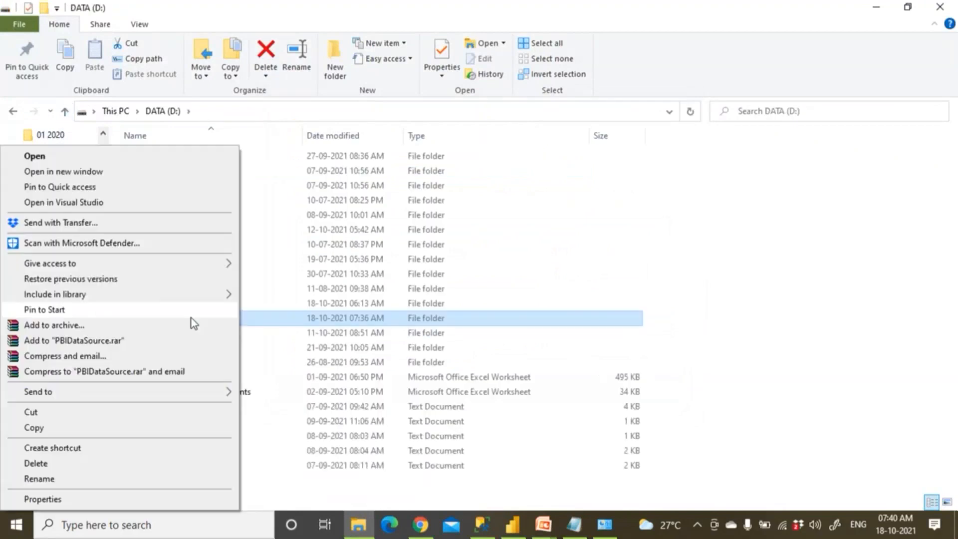
mouse_move(69, 388)
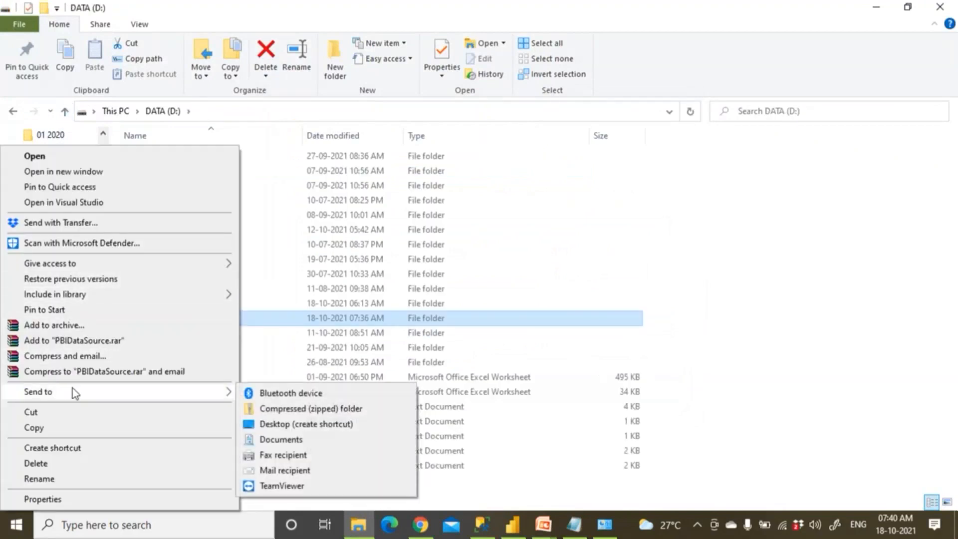
mouse_move(100, 264)
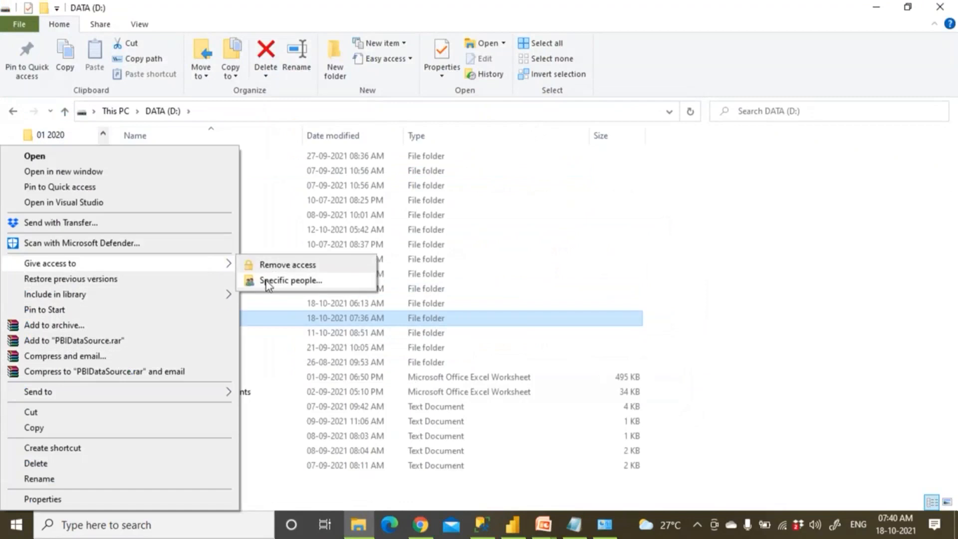
left_click(266, 281)
left_click(337, 295)
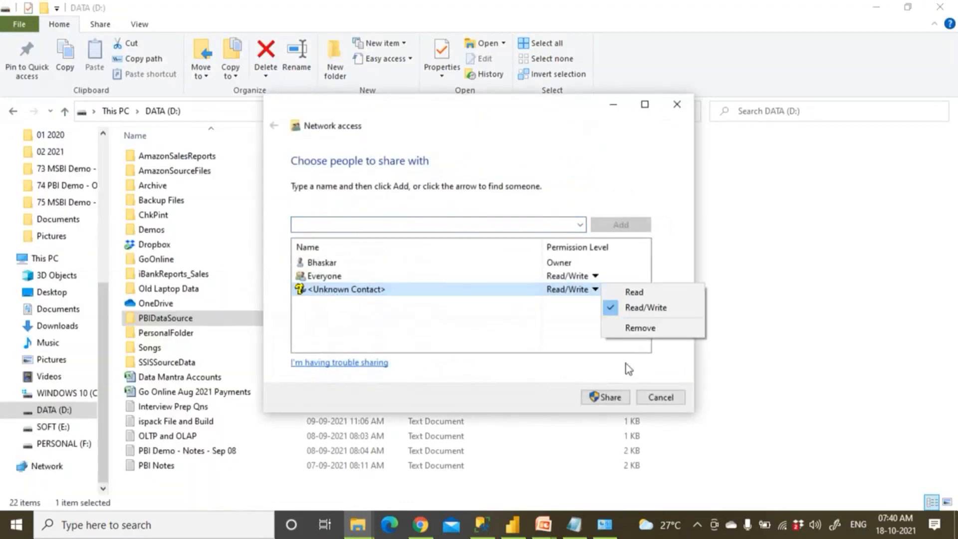
left_click(633, 328)
left_click(605, 397)
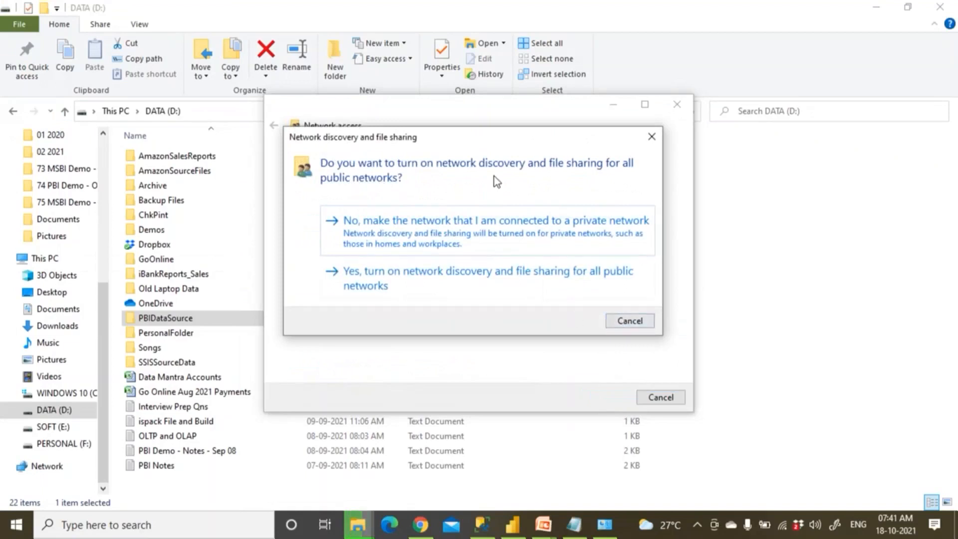
left_click(618, 322)
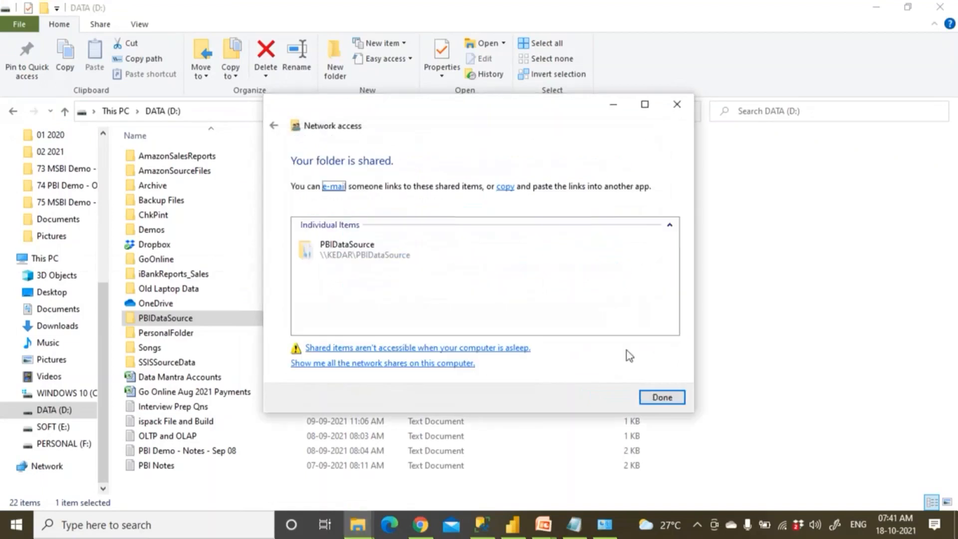
left_click(654, 397)
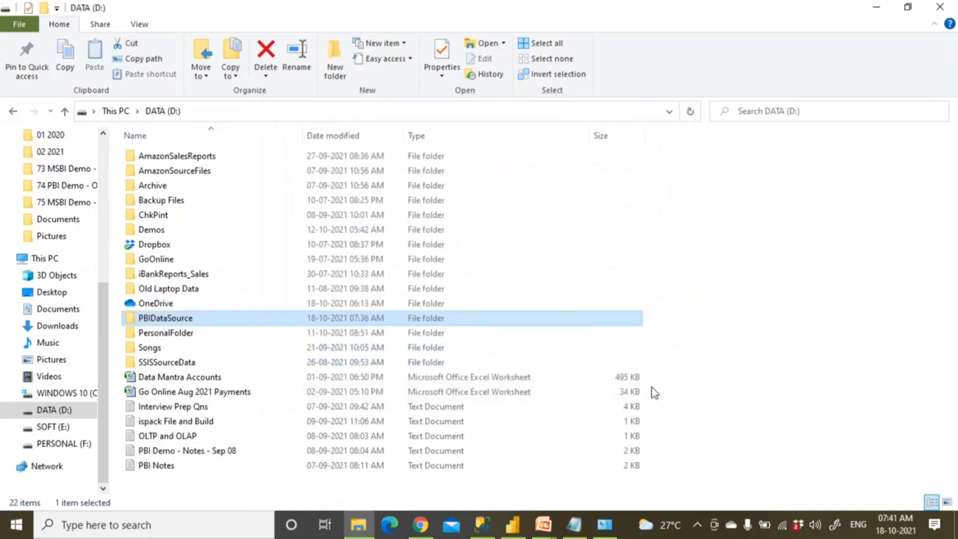
left_click(940, 7)
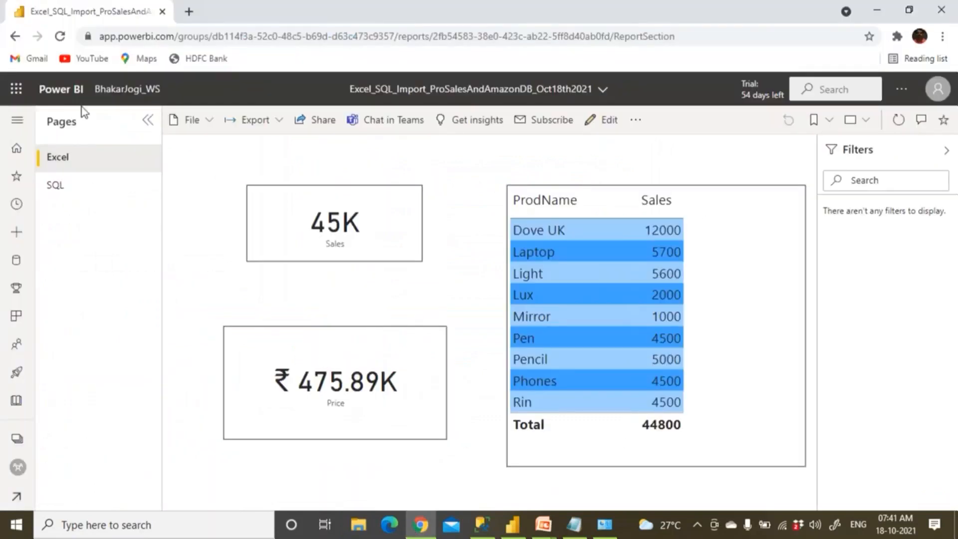
In Manage gateways, open the Excel_ProdSales data source under Kedar_Gateways.
left_click(903, 89)
mouse_move(849, 149)
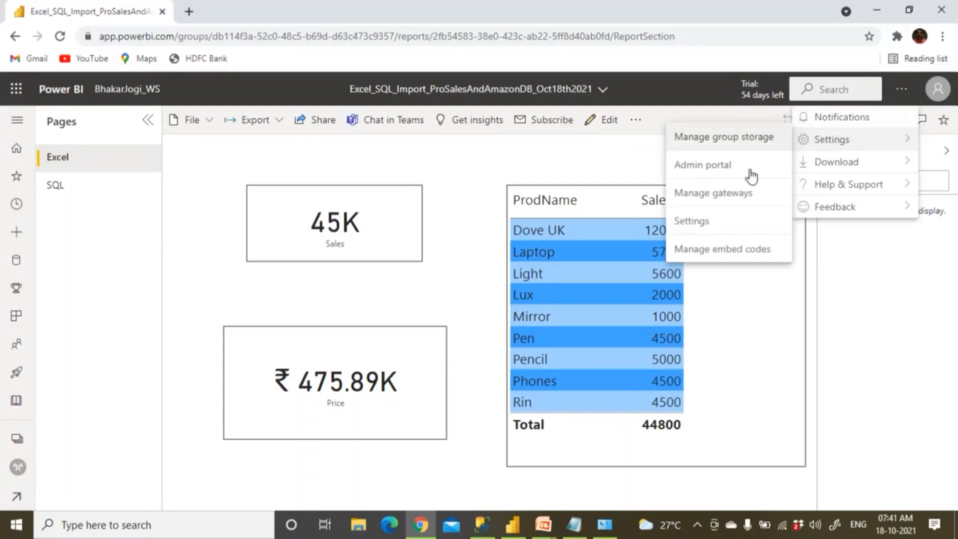
left_click(736, 199)
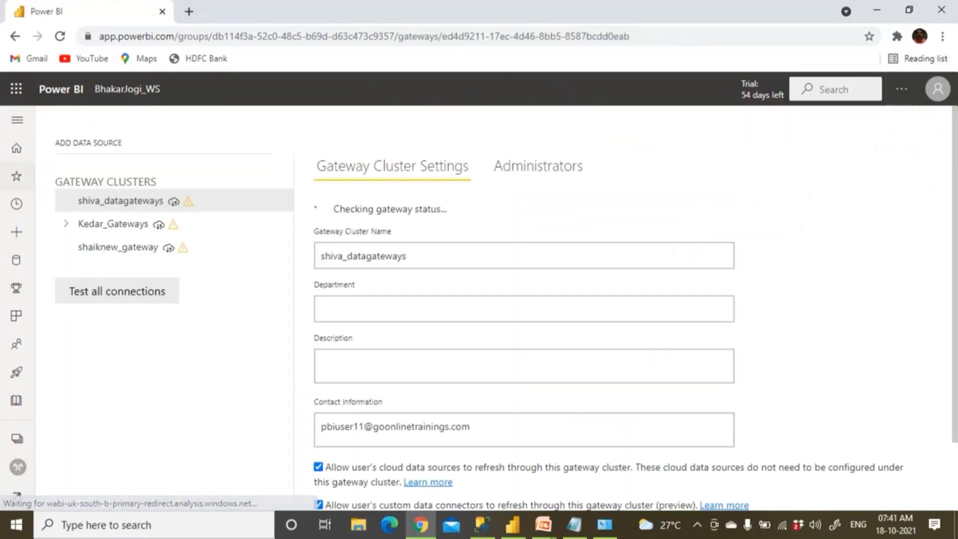
left_click(66, 247)
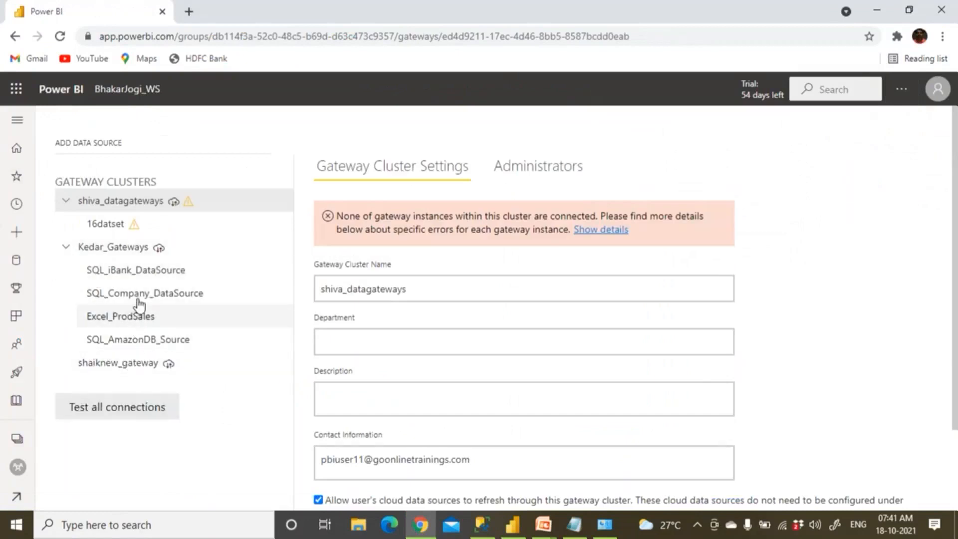
left_click(146, 324)
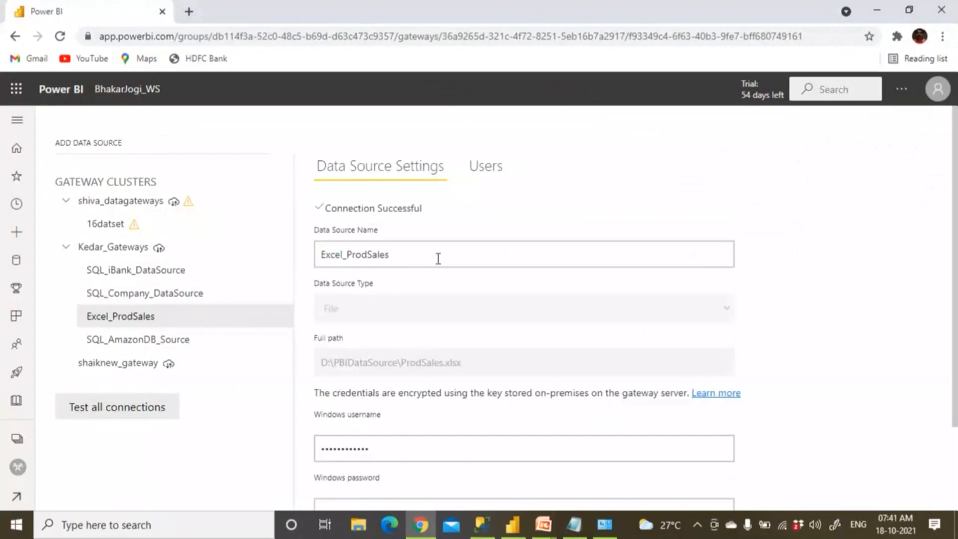
Uncheck Skip Test Connection, apply the settings, and open the troubleshooting help for the connection error.
scroll(438, 258, "down", 2)
left_click(318, 433)
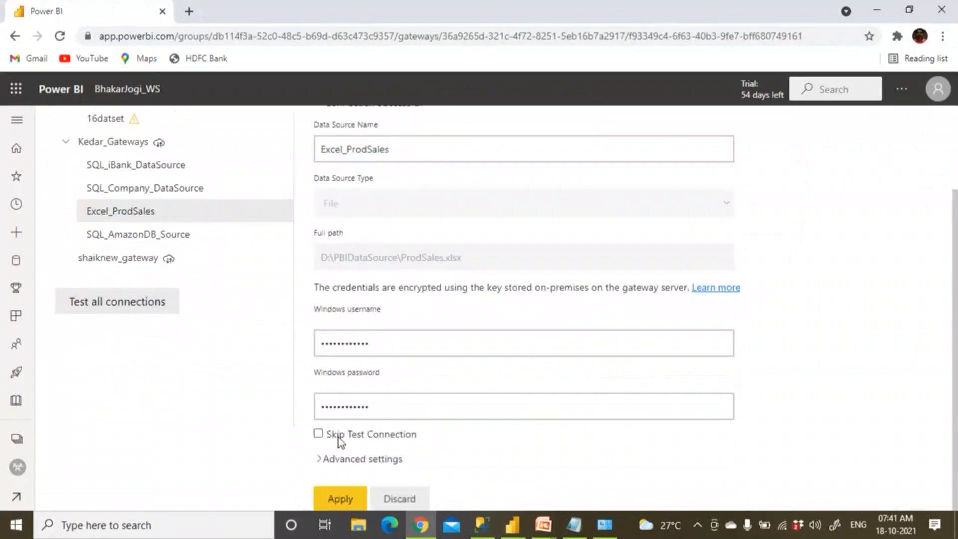
left_click(341, 498)
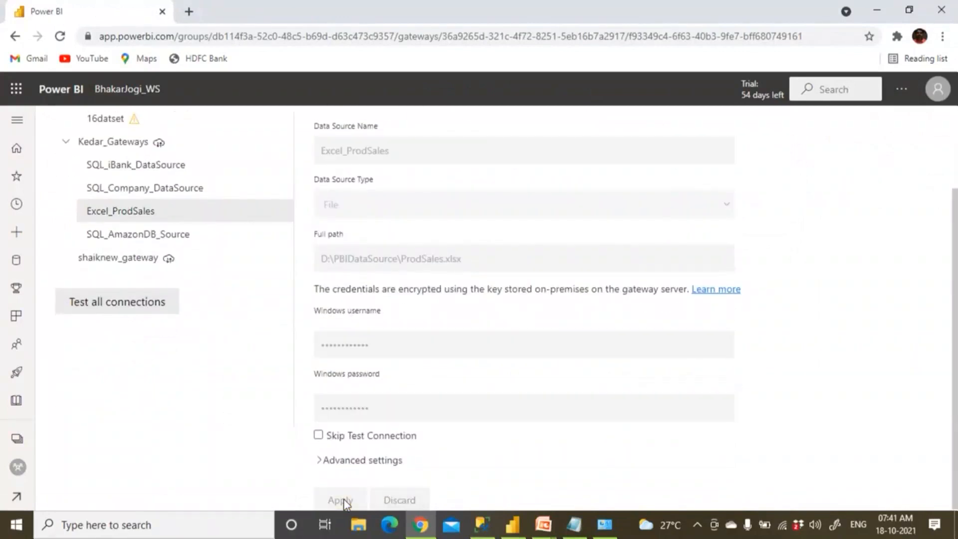
scroll(511, 253, "up", 2)
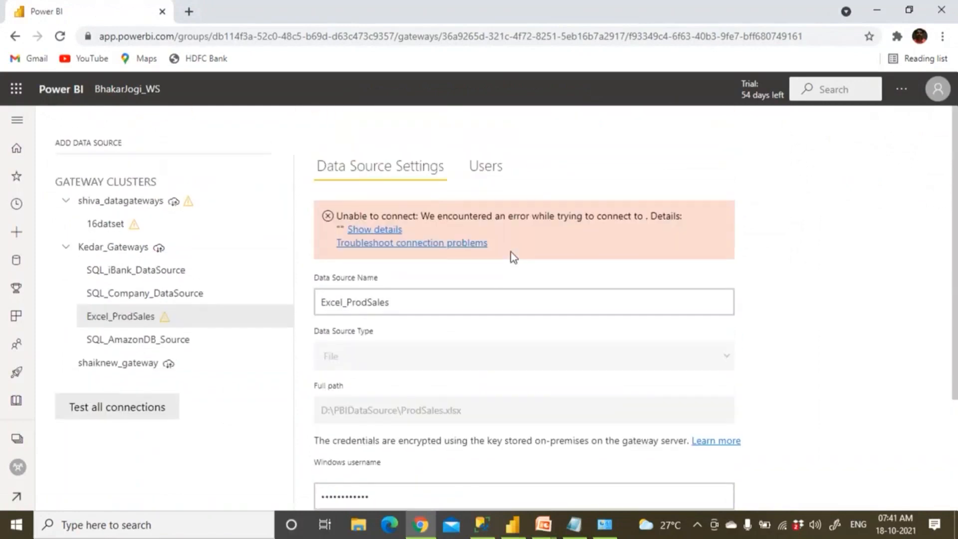
left_click(390, 243)
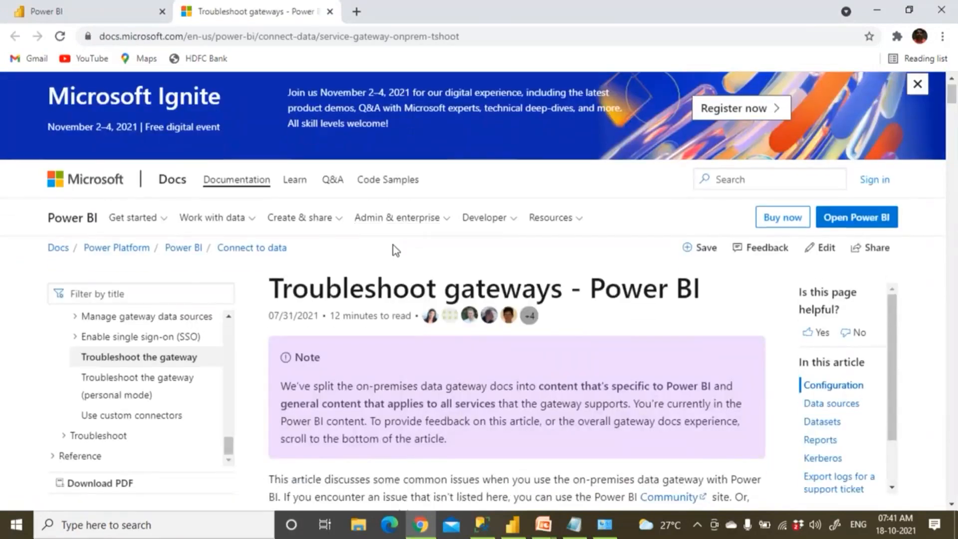
Read the gateway configuration section, highlighting the advice to restart the gateway Windows service.
scroll(393, 244, "down", 2)
left_click_drag(347, 261, 677, 301)
scroll(451, 329, "down", 4)
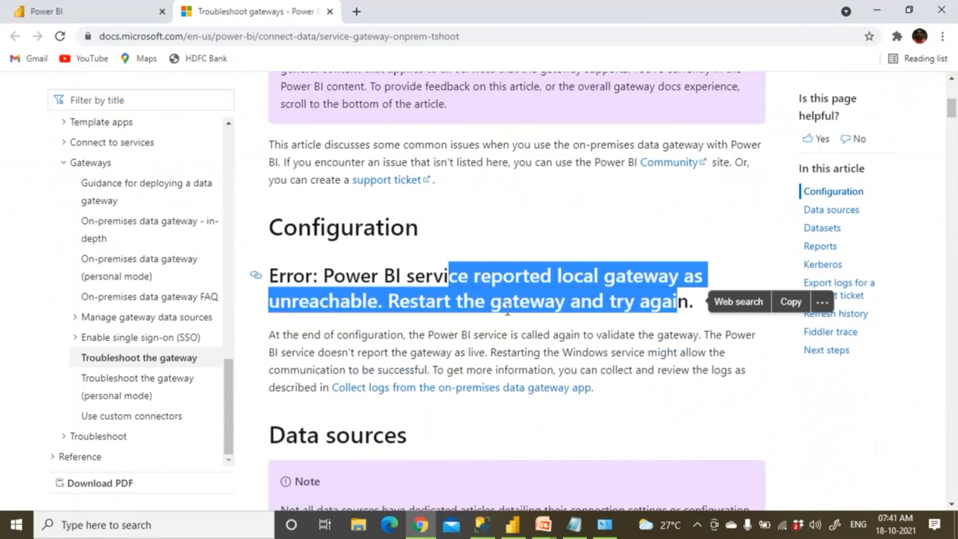
scroll(503, 312, "down", 3)
left_click_drag(321, 195, 720, 209)
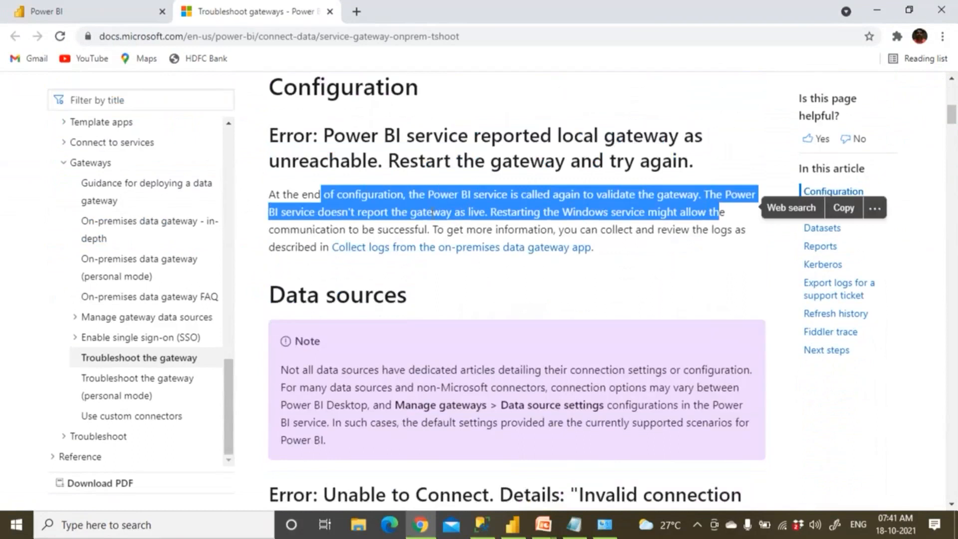
left_click_drag(496, 212, 710, 232)
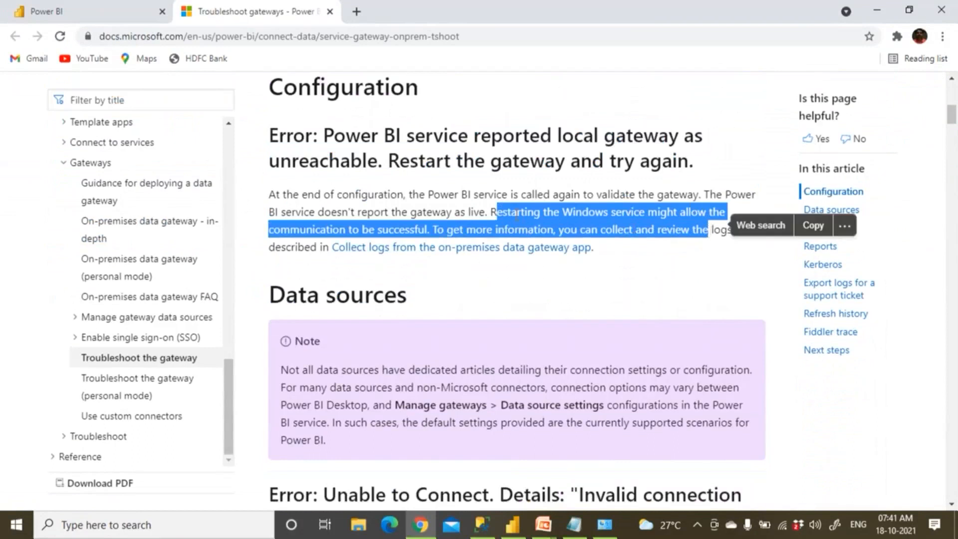
left_click(507, 211)
left_click_drag(488, 212, 631, 230)
left_click_drag(562, 212, 464, 230)
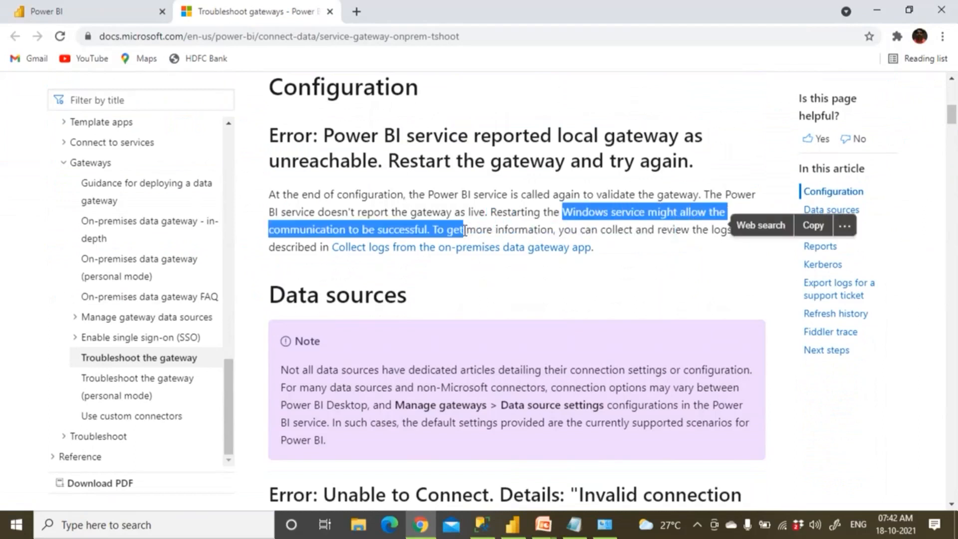
Read the data source errors section, highlighting 'username' and the Unable to Connect error heading.
scroll(467, 231, "down", 4)
scroll(468, 235, "down", 3)
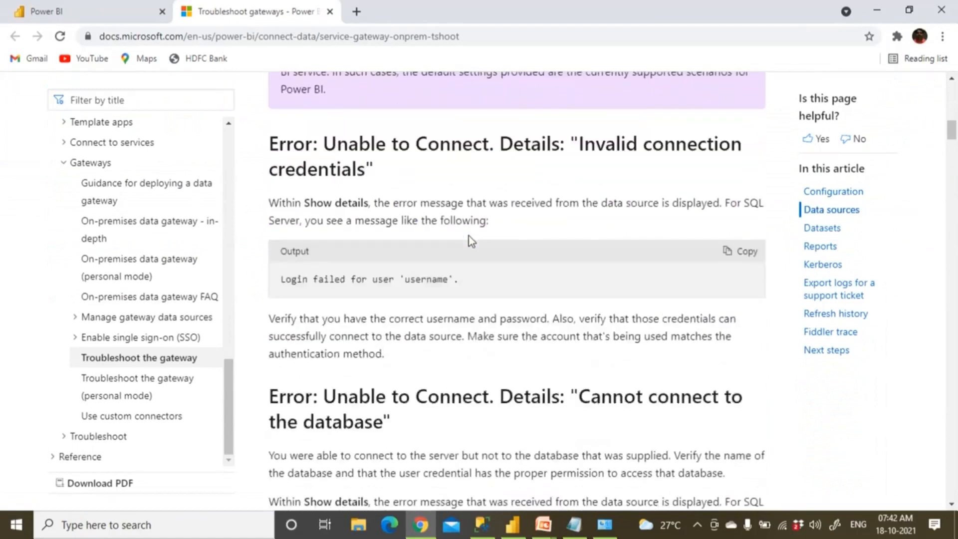
double_click(405, 278)
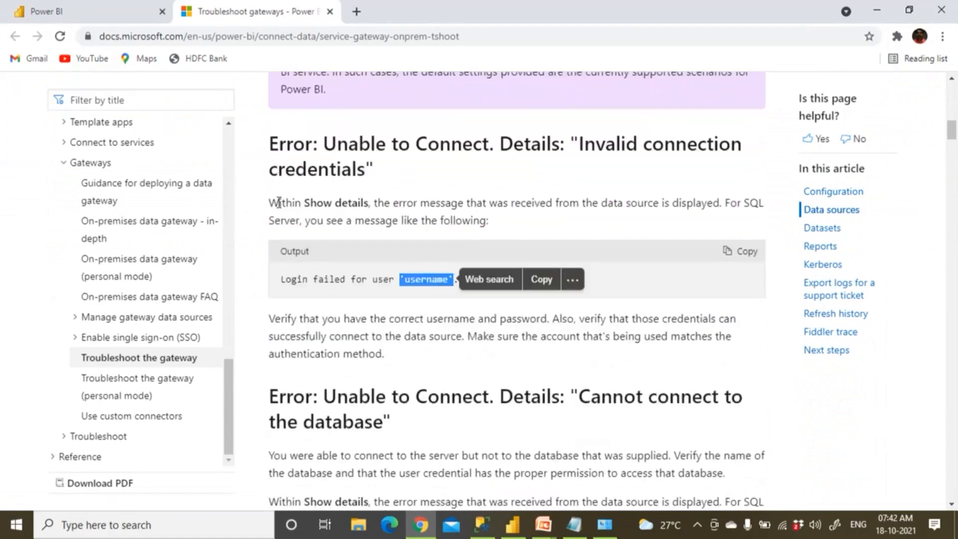
left_click_drag(389, 144, 549, 204)
scroll(467, 230, "down", 3)
double_click(424, 256)
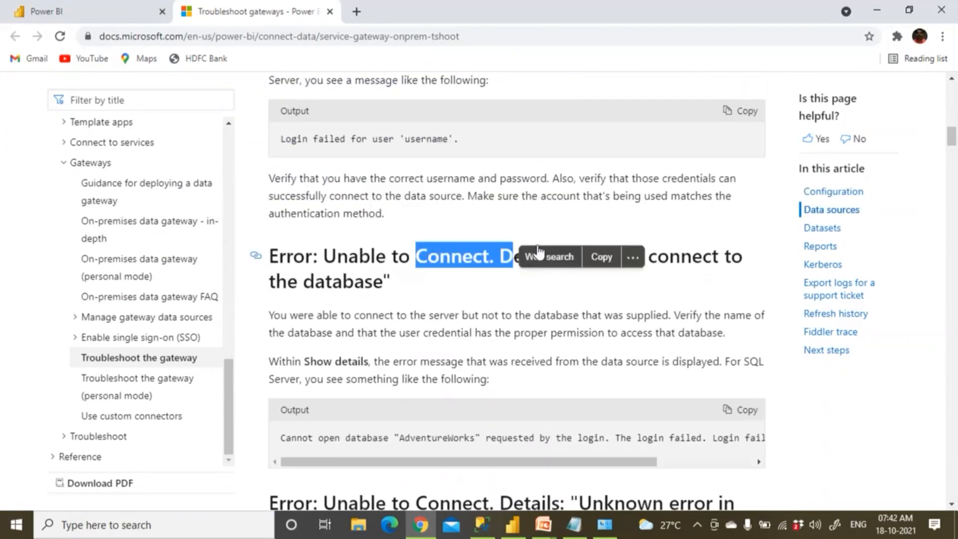
scroll(541, 248, "down", 4)
scroll(500, 241, "down", 4)
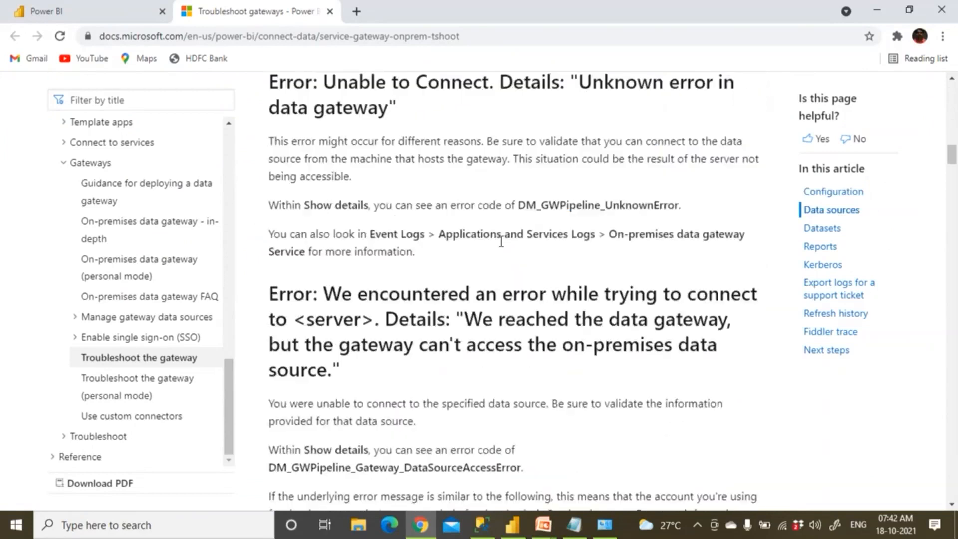
scroll(388, 240, "down", 5)
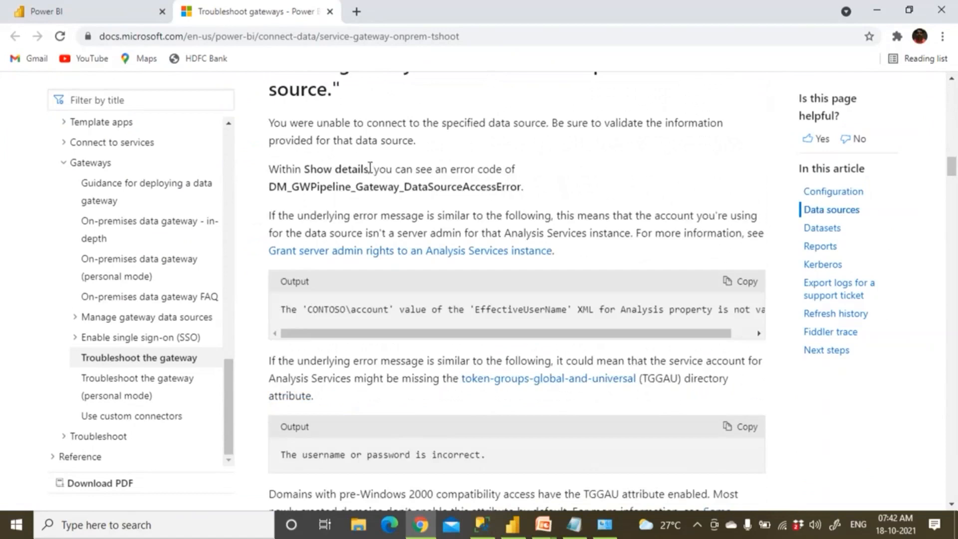
left_click_drag(370, 169, 380, 216)
scroll(406, 316, "down", 6)
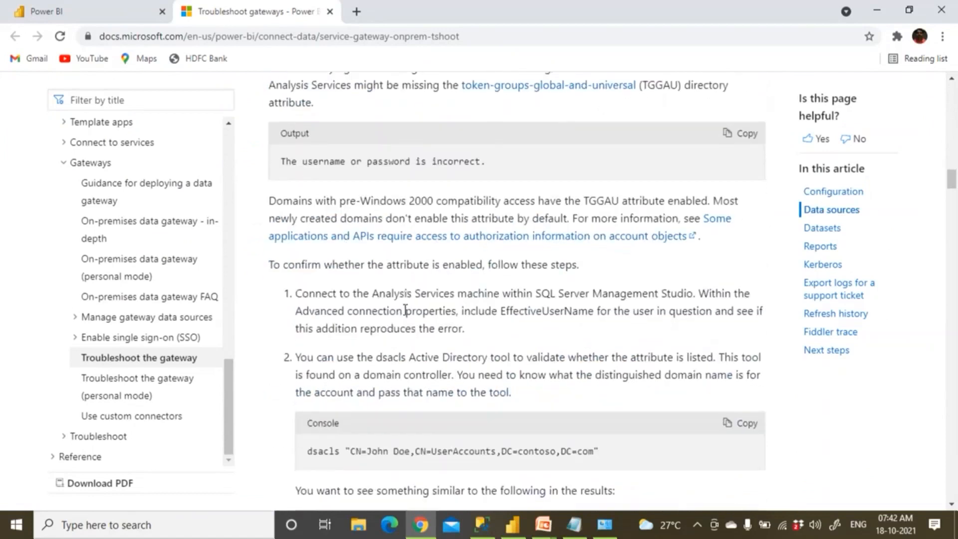
scroll(406, 316, "up", 15)
scroll(406, 316, "up", 10)
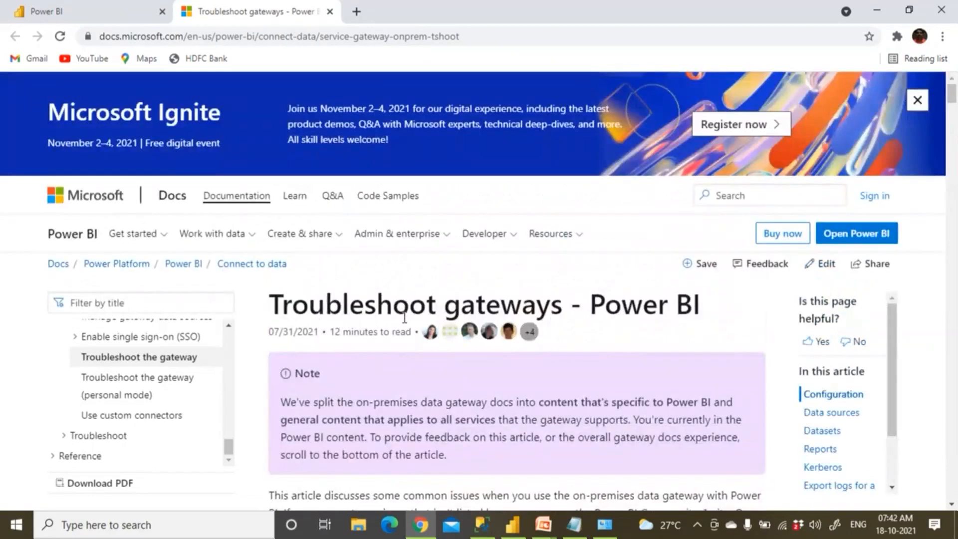
Glance at SQL Server Management Studio, then close the Chrome browser.
left_click(486, 533)
left_click(425, 529)
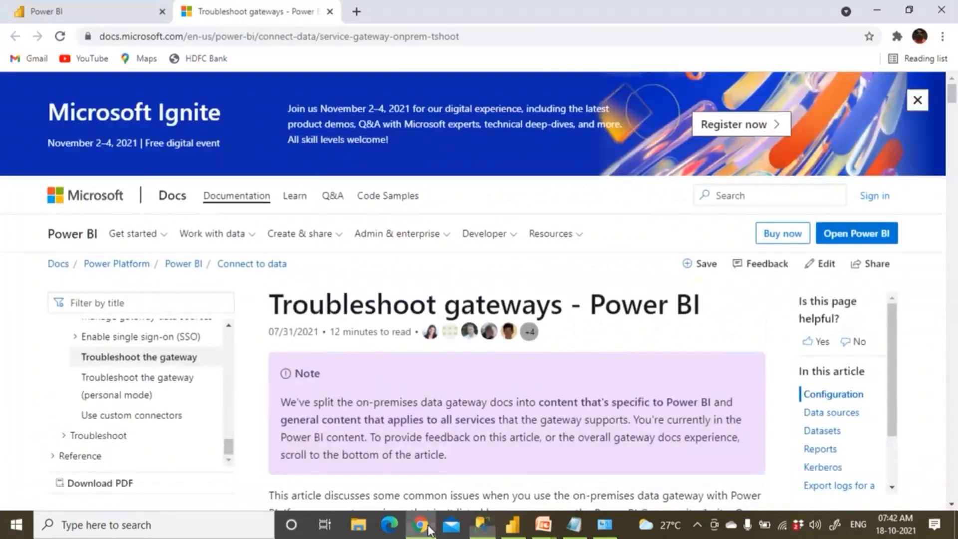
left_click(947, 10)
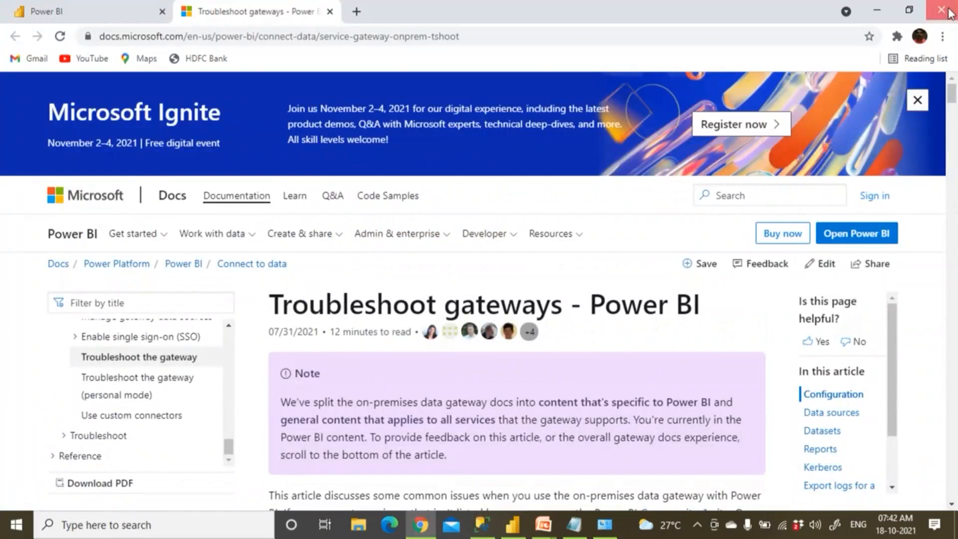
In Power BI Desktop, select the Amazon database source and close Data source settings.
left_click(514, 526)
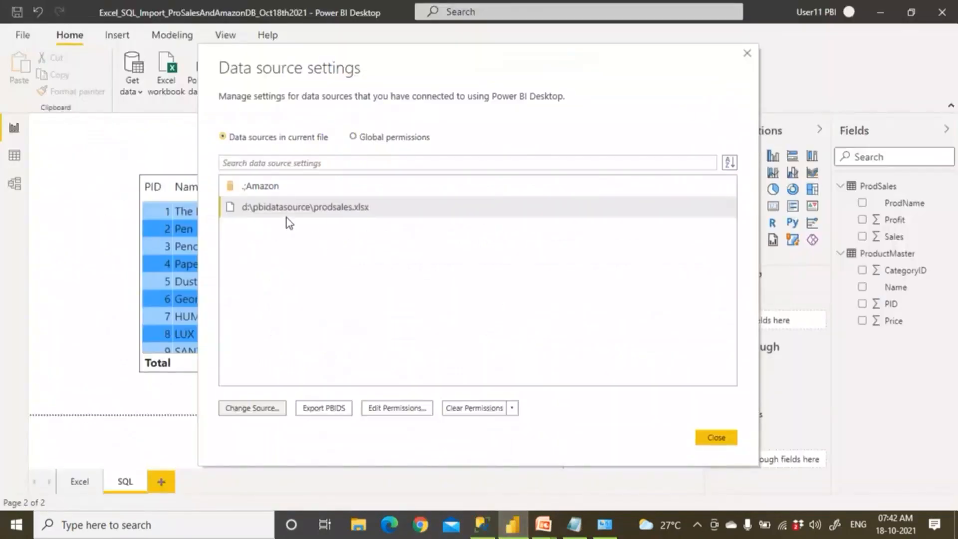
left_click(271, 192)
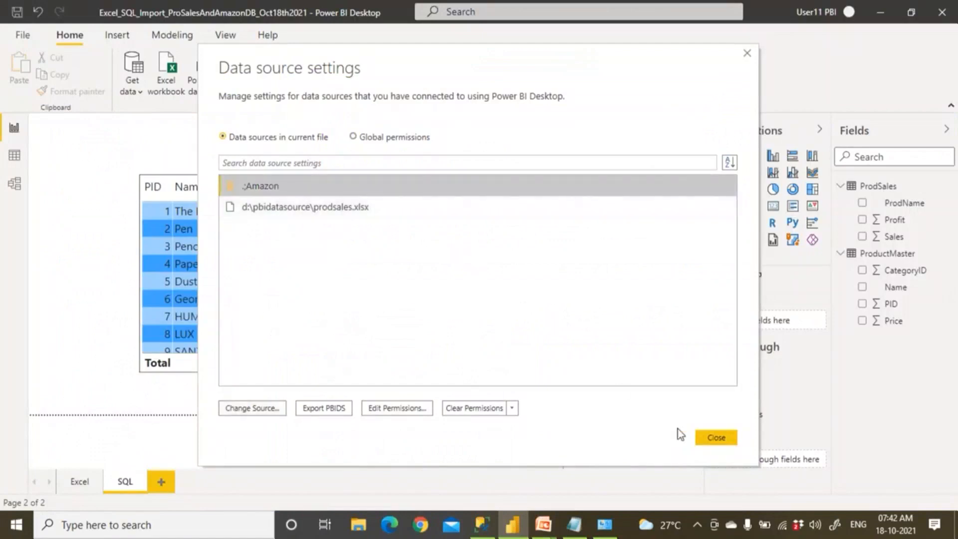
left_click(716, 437)
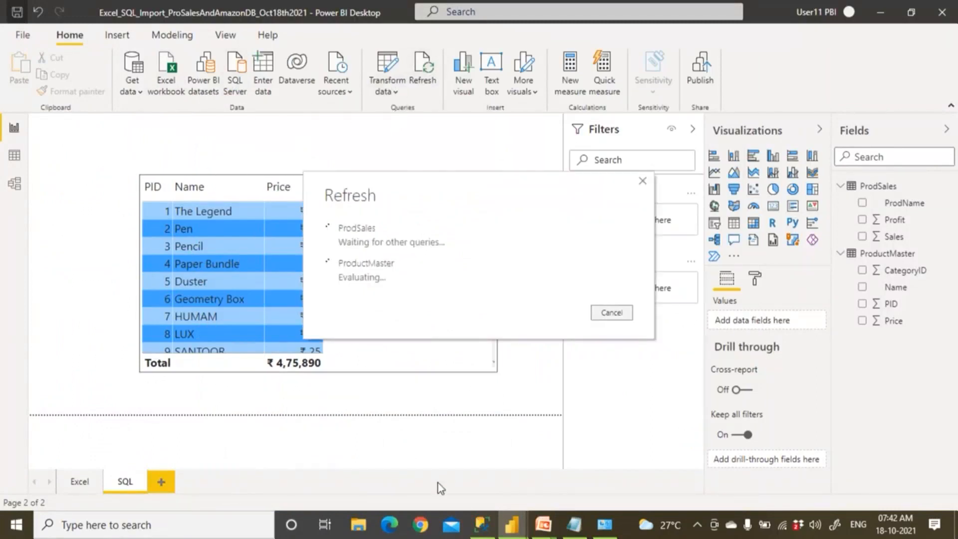
left_click(427, 530)
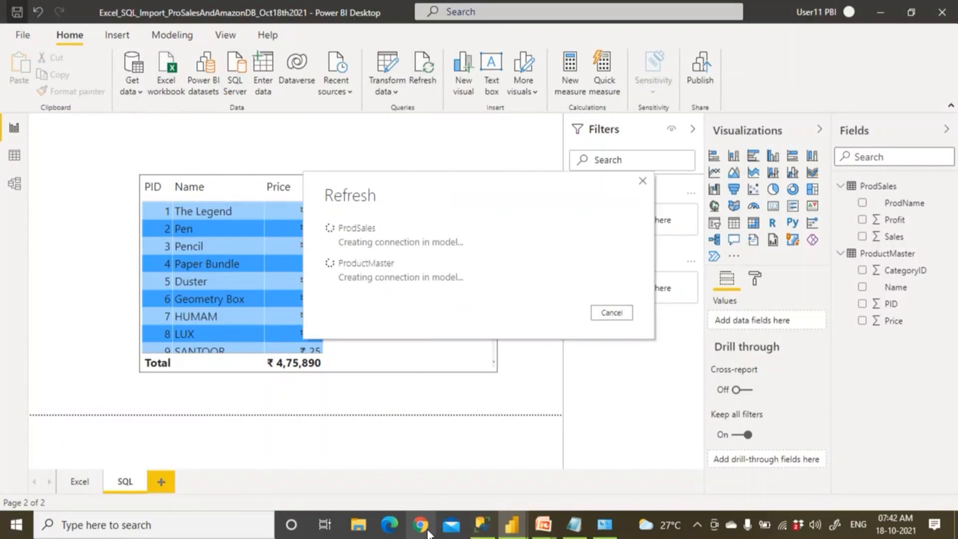
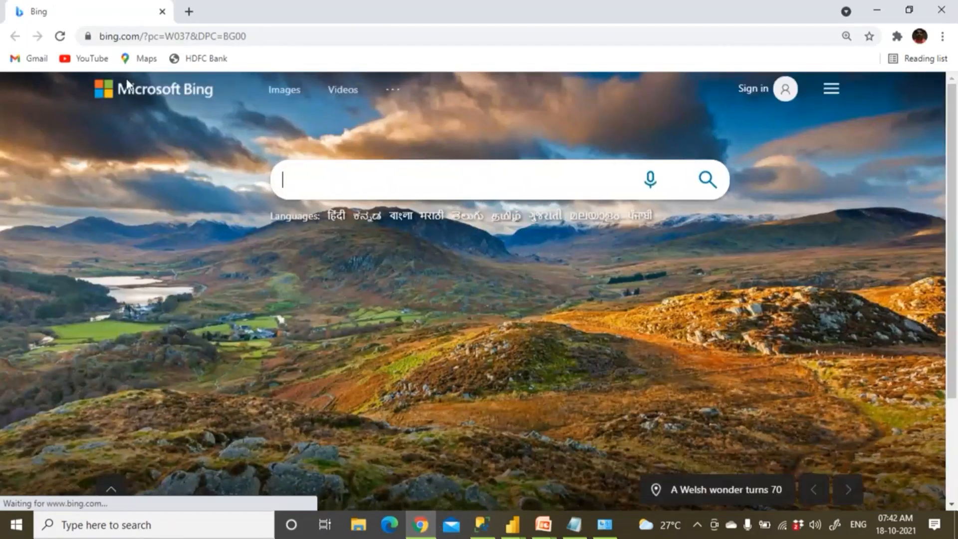
Open app.powerbi.com in Chrome and sign in with the work account, skipping security setup and staying signed in.
key("alt+Tab")
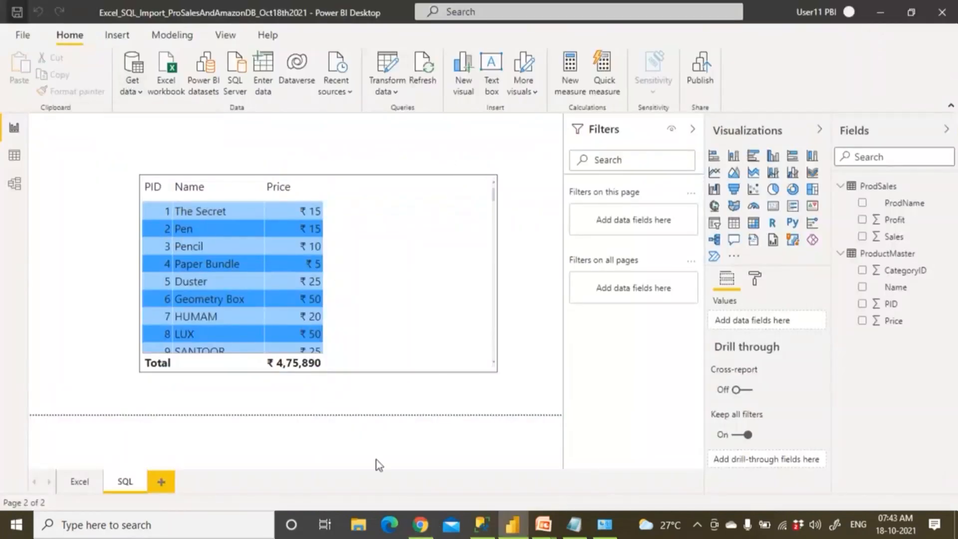
left_click(413, 521)
type("app")
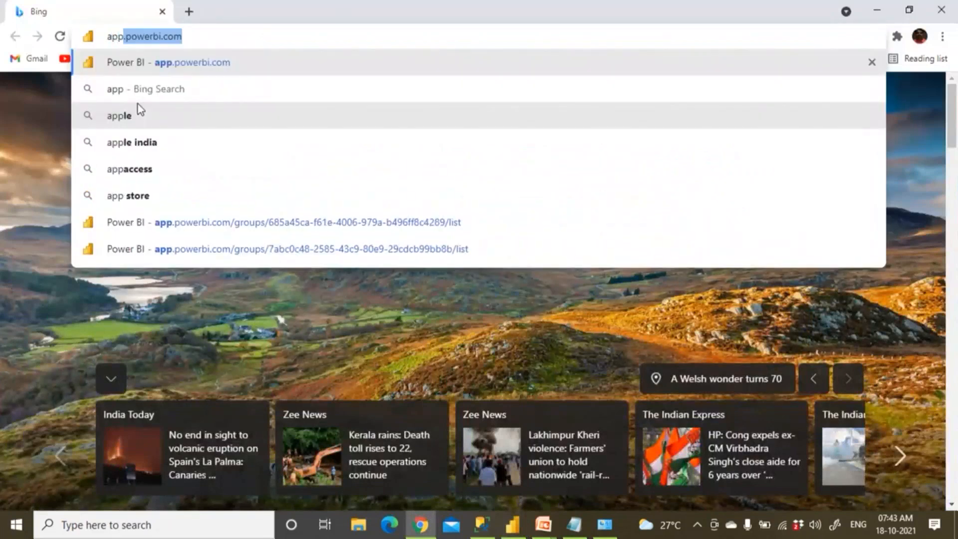
key("Return")
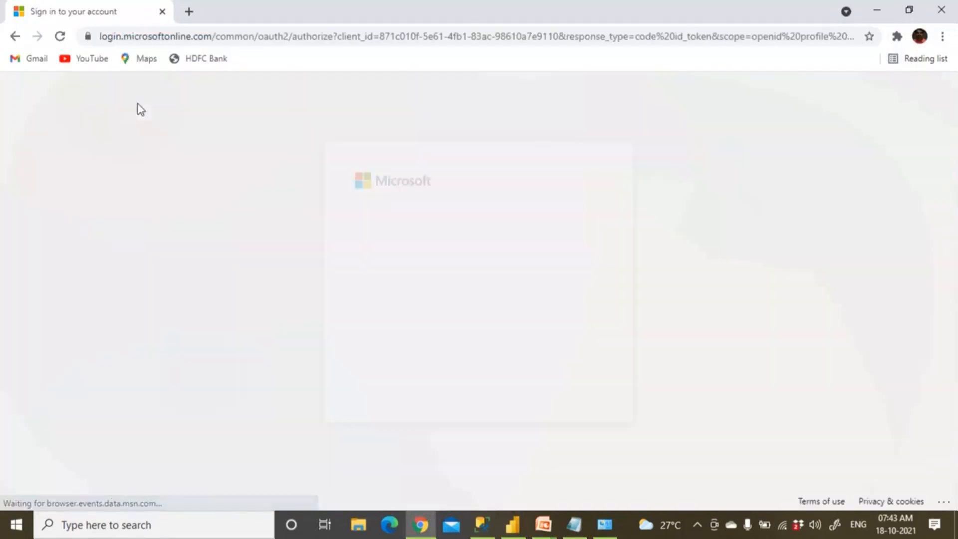
left_click(456, 265)
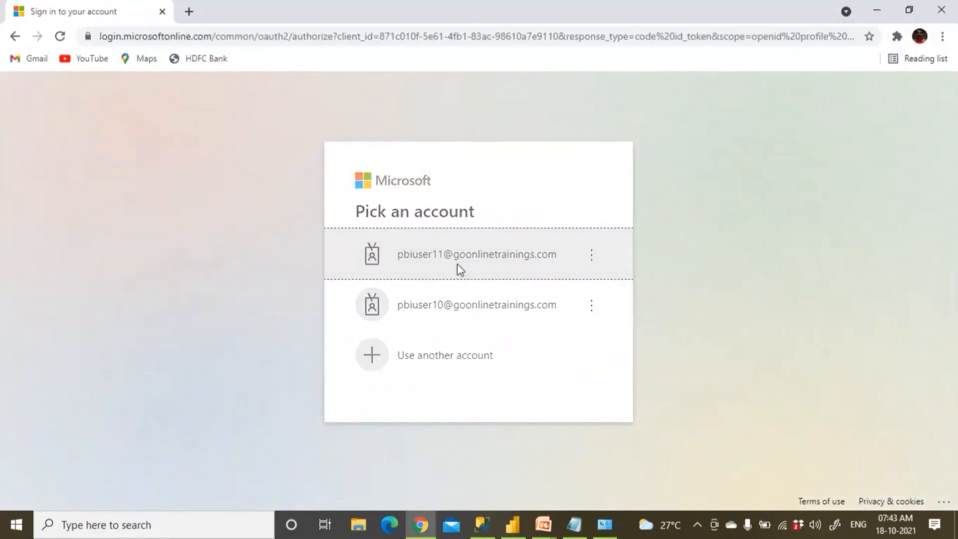
type("****")
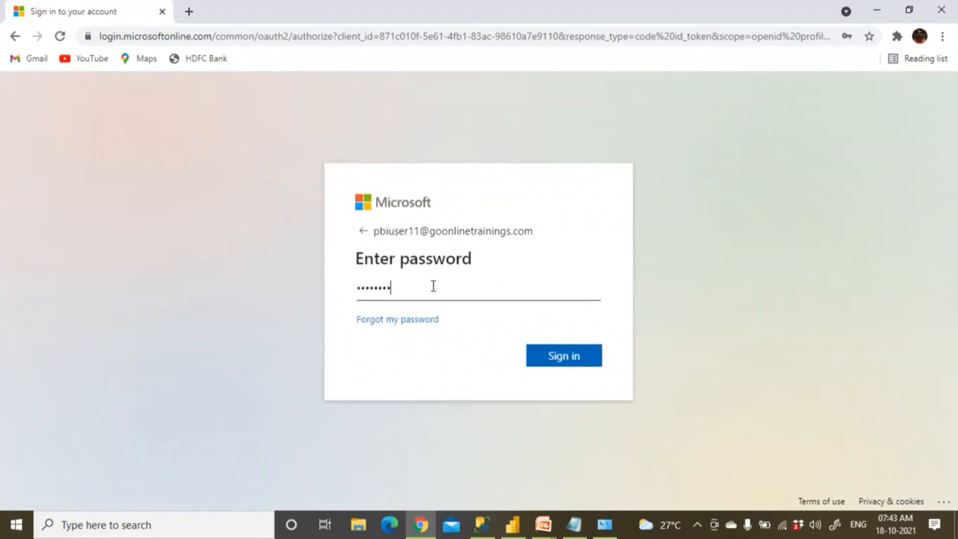
left_click(560, 349)
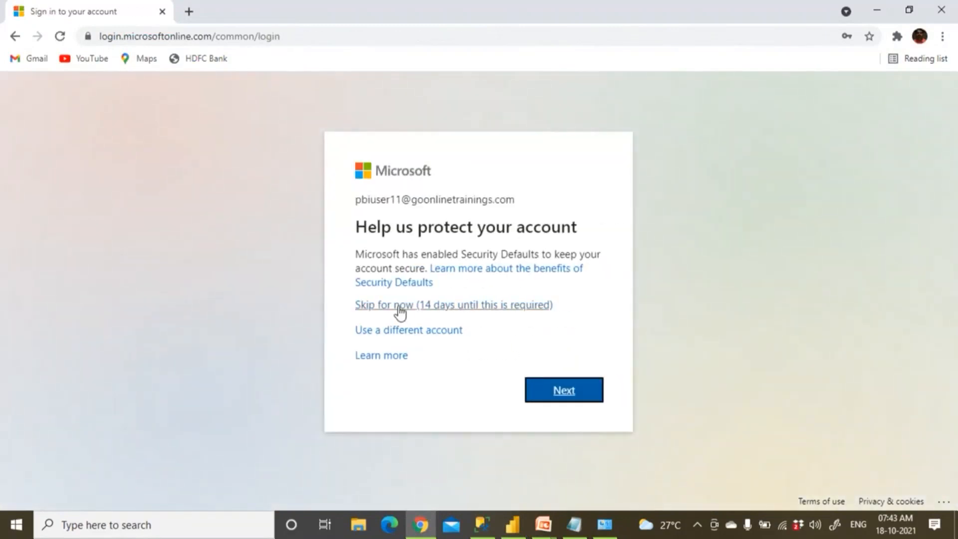
left_click(398, 306)
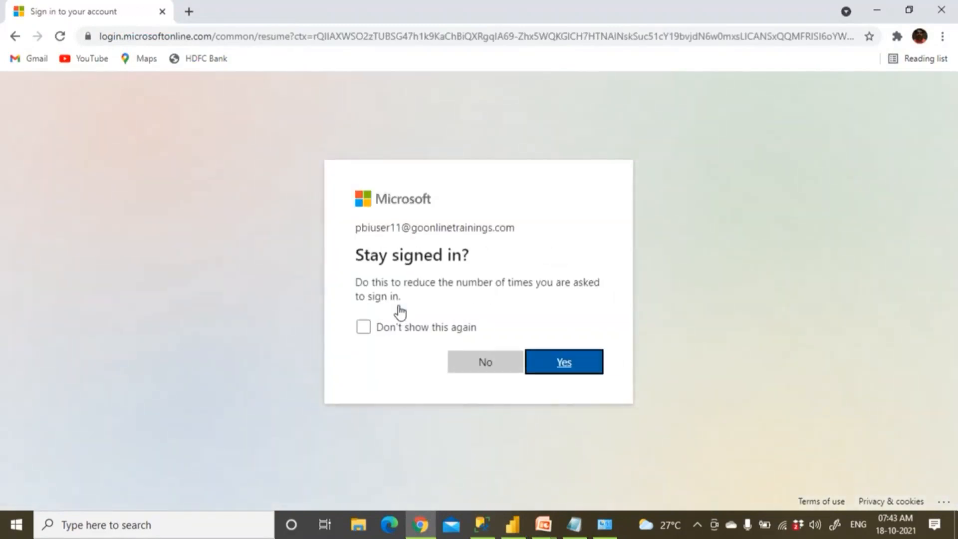
left_click(571, 362)
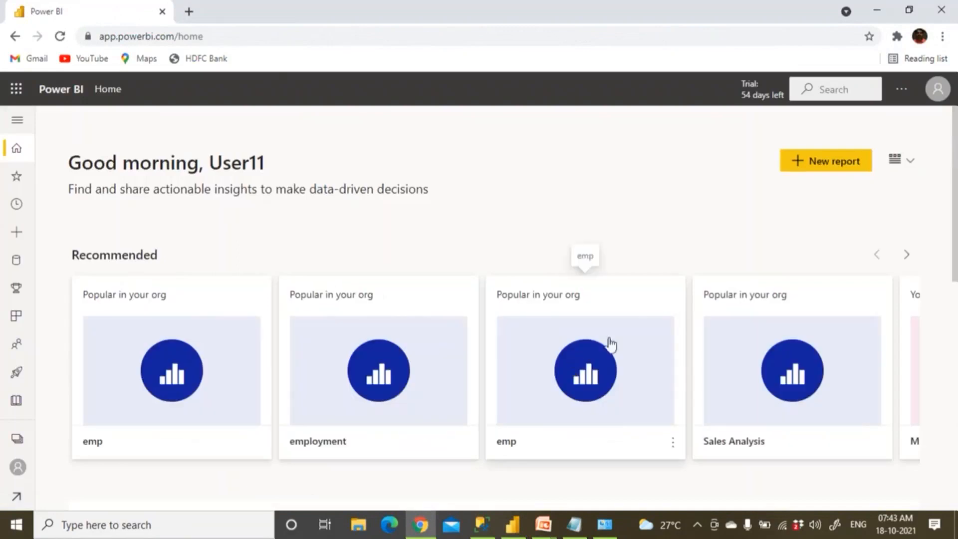
Refresh the Excel_SQL_Import_ProSalesAndAmazonDB dataset from the workspace's Datasets + dataflows list.
left_click(18, 441)
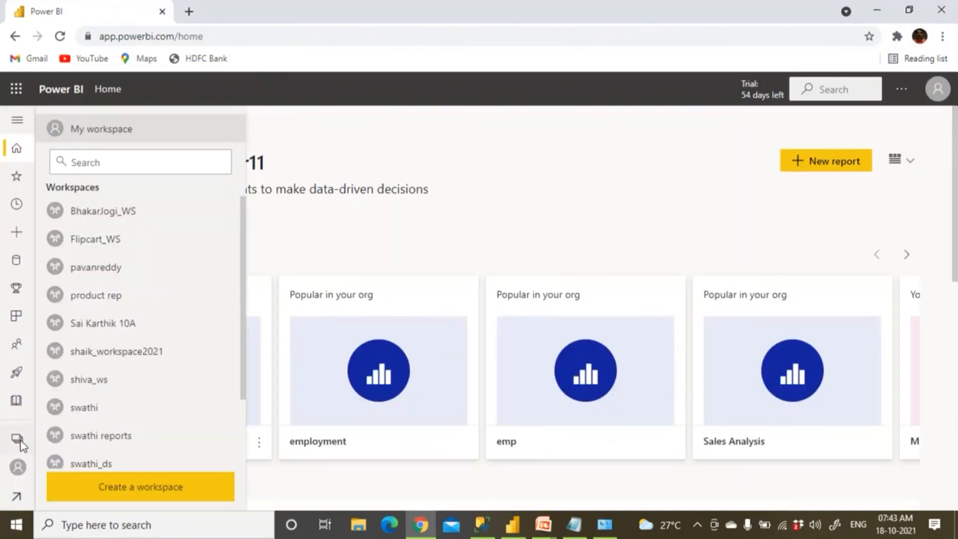
left_click(127, 219)
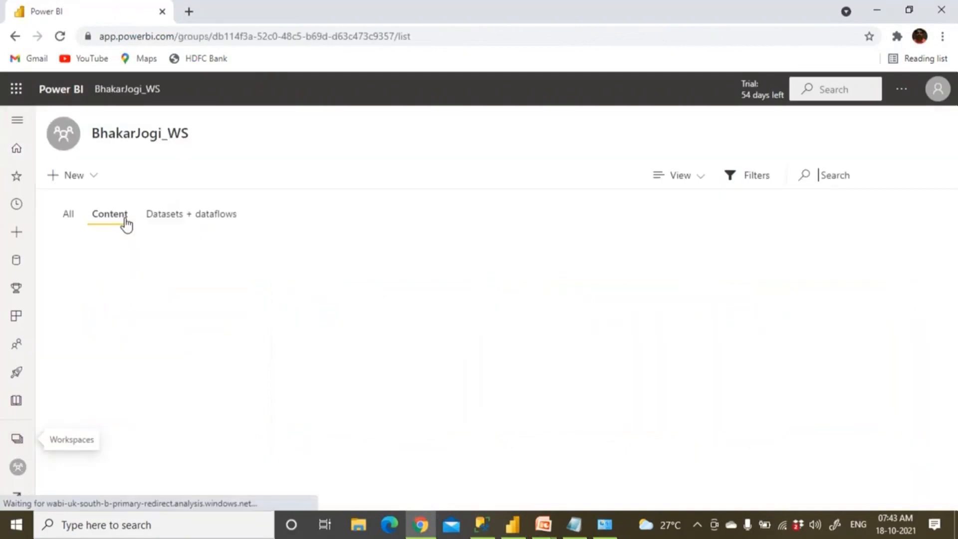
left_click(185, 216)
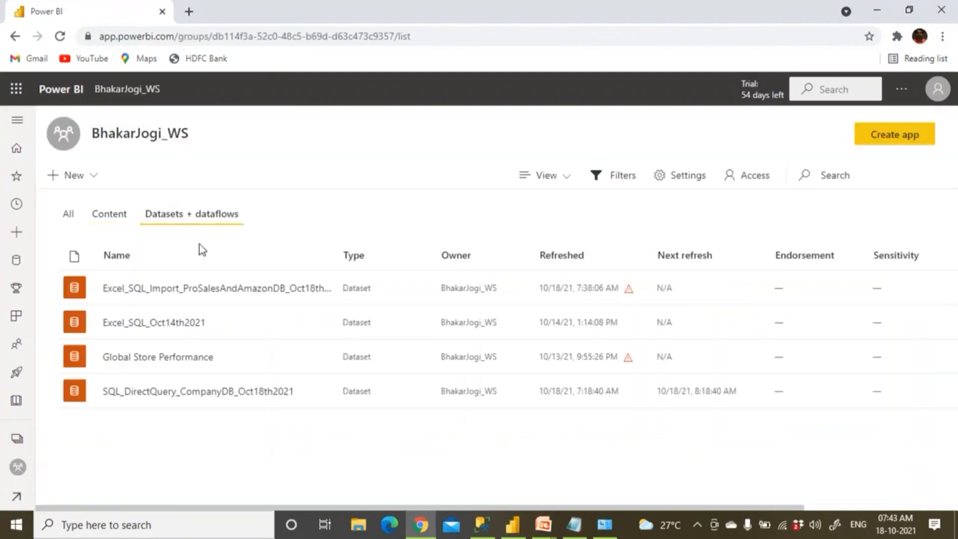
left_click(269, 289)
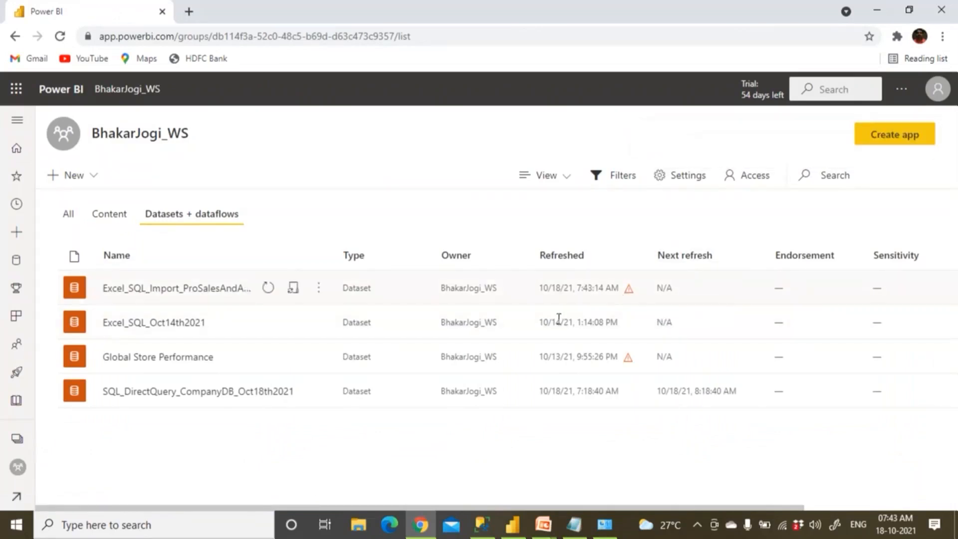
left_click(64, 524)
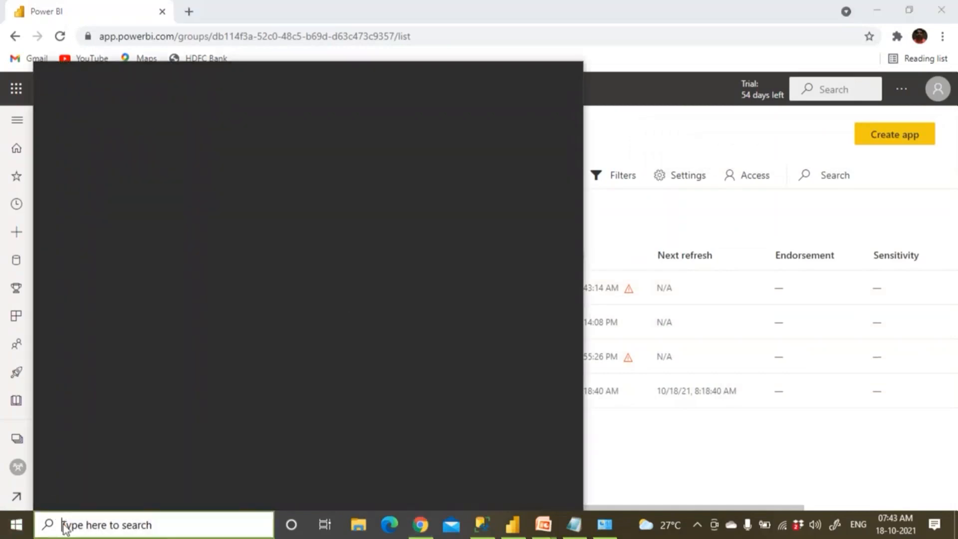
type("c")
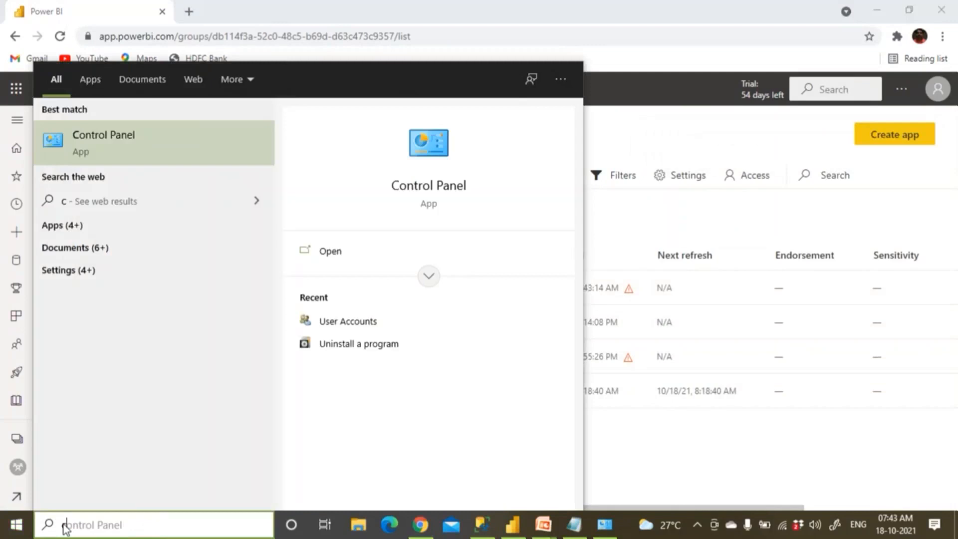
key("BackSpace")
type("service")
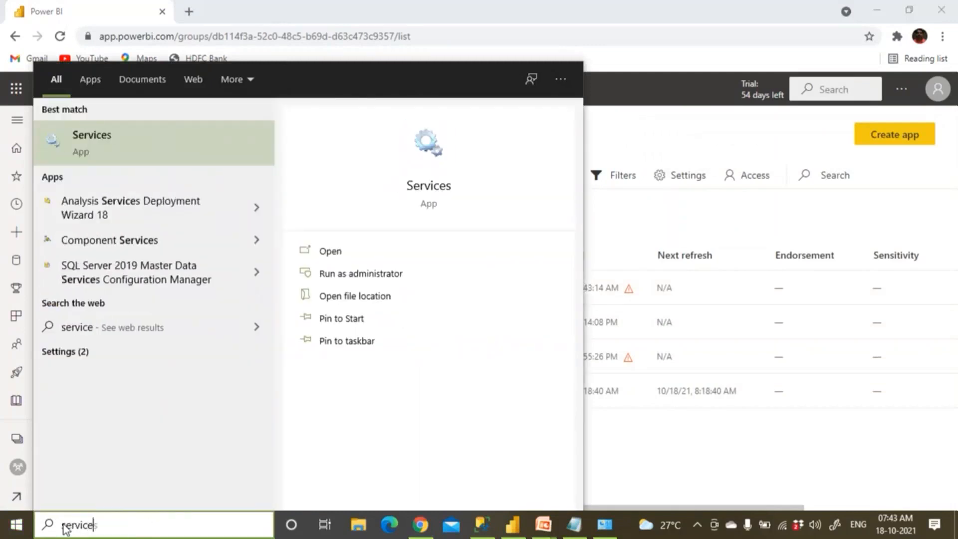
type("s")
left_click(112, 156)
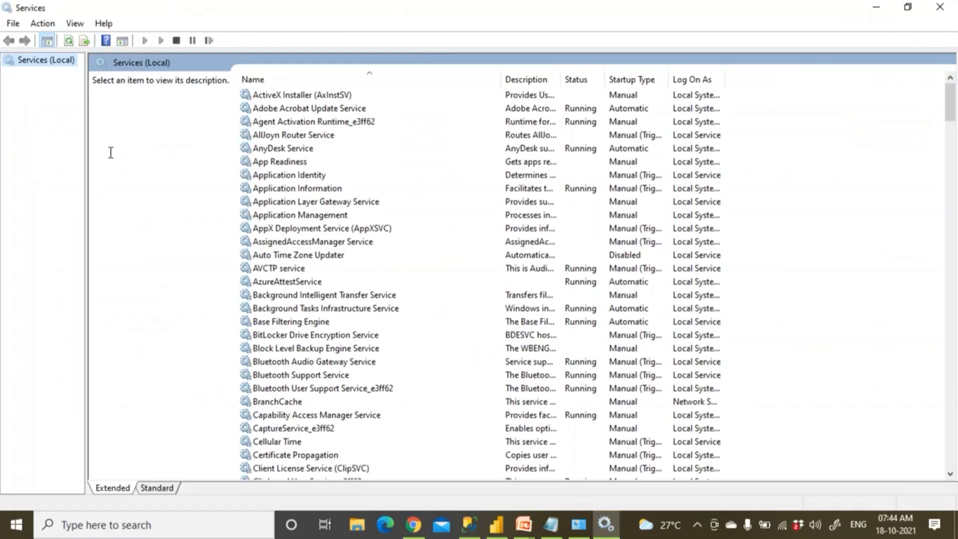
left_click(321, 323)
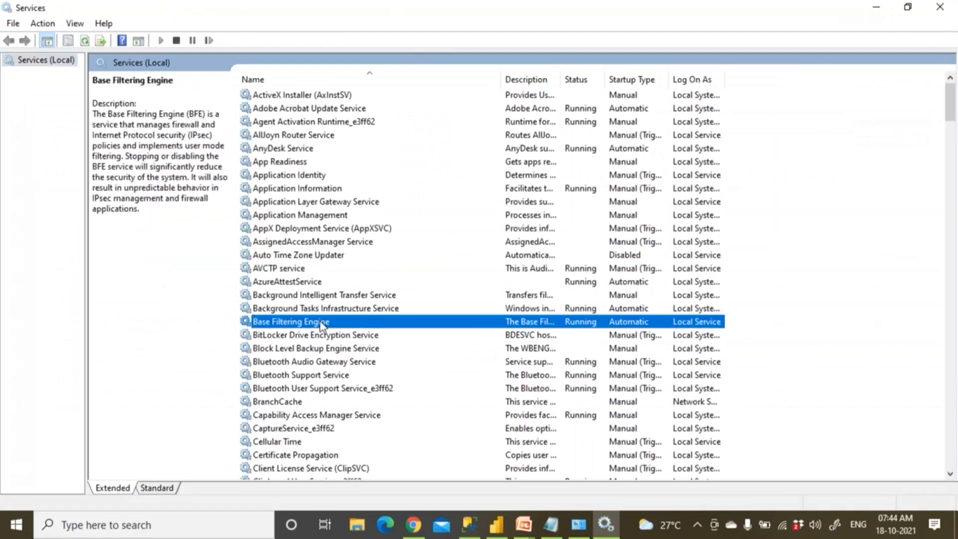
scroll(325, 350, "down", 11)
key("w")
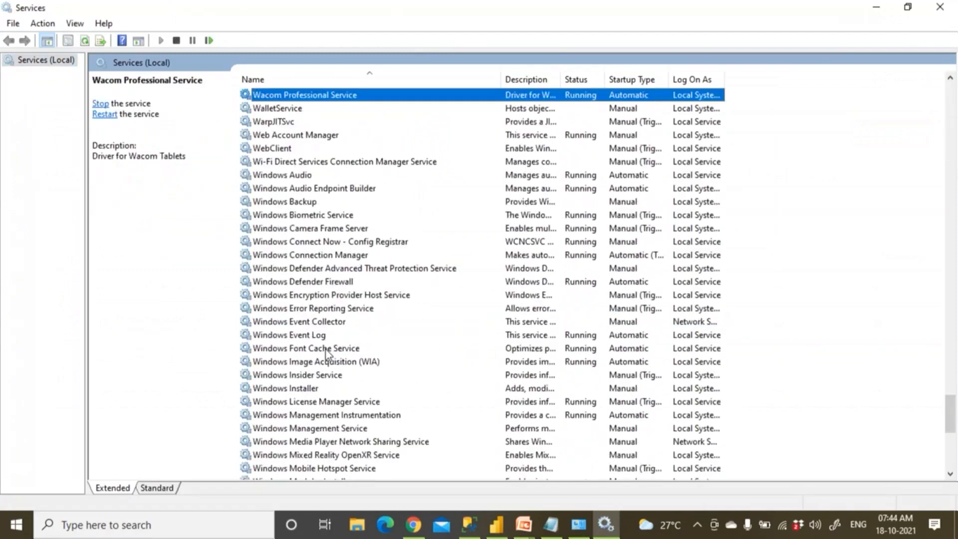
scroll(326, 354, "down", 1)
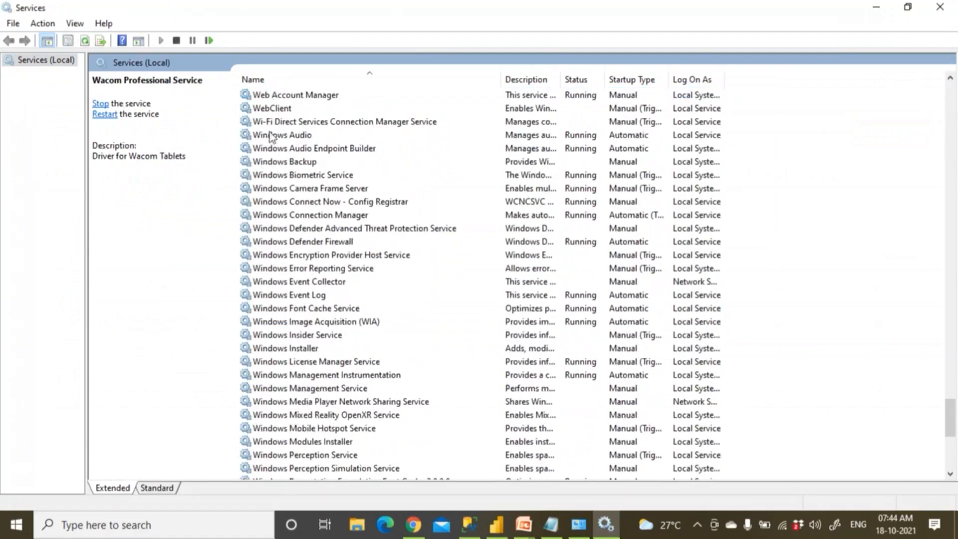
left_click(313, 349)
left_click(317, 337)
left_click(313, 307)
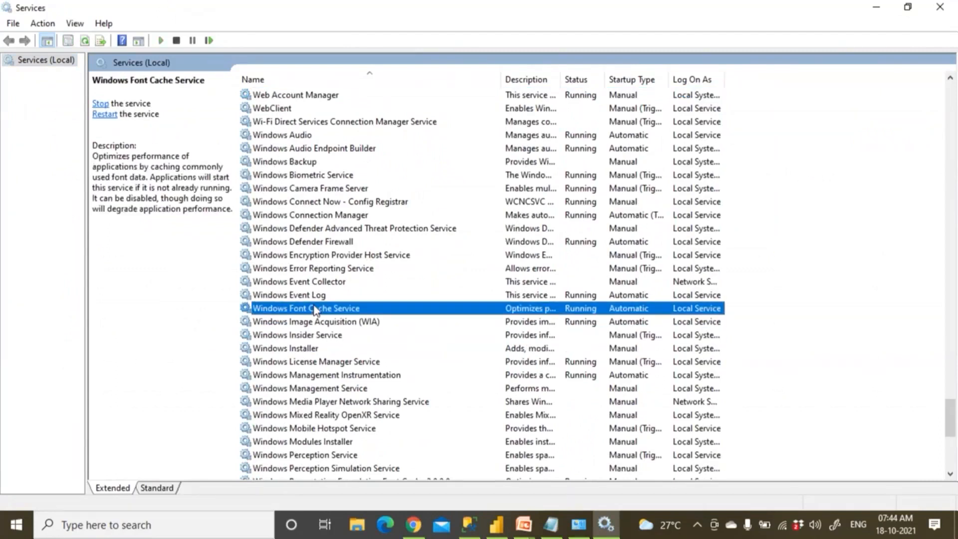
scroll(314, 307, "down", 5)
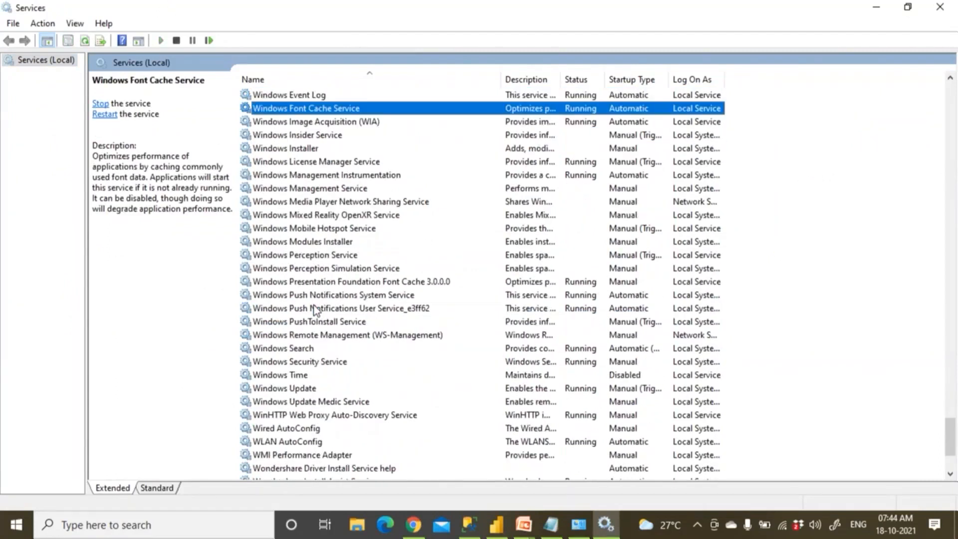
left_click(309, 362)
scroll(312, 355, "down", 3)
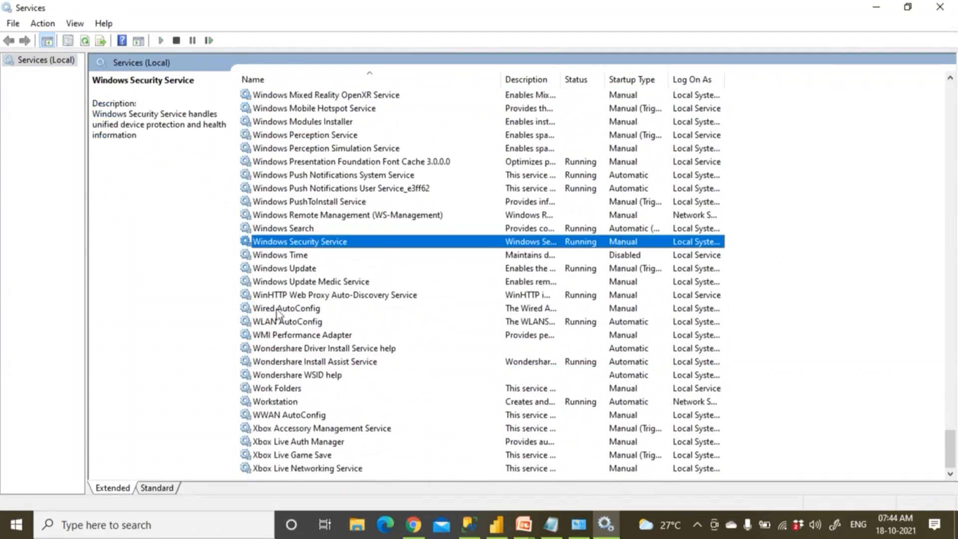
left_click(279, 282)
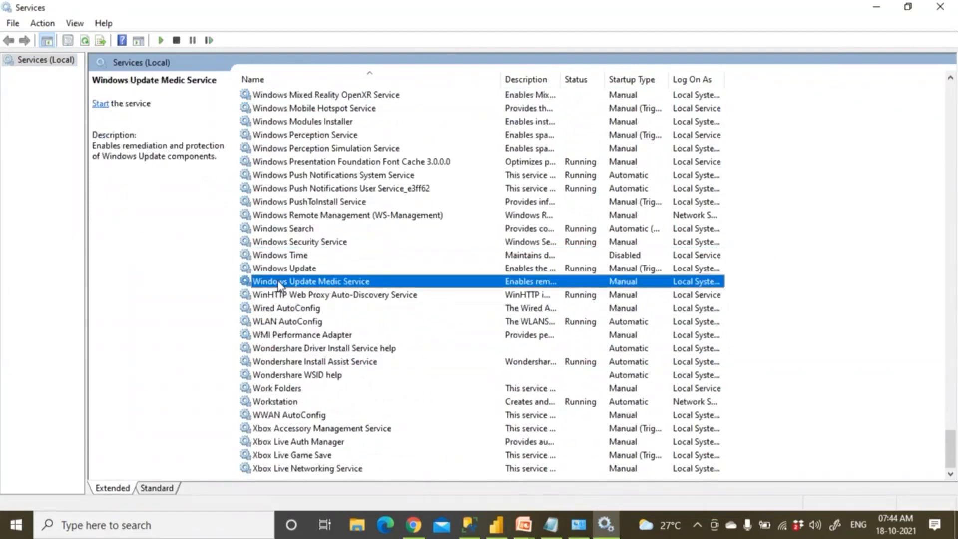
left_click(277, 273)
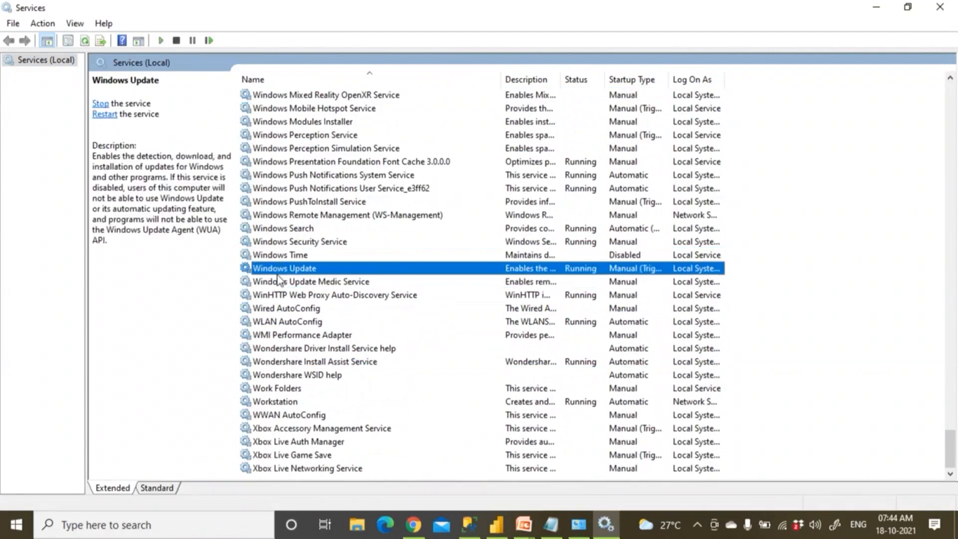
left_click(280, 284)
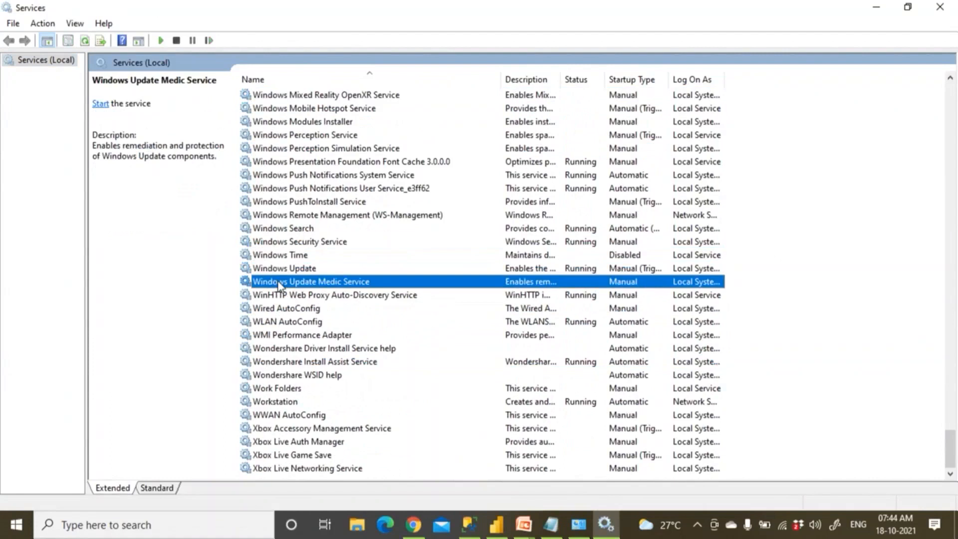
left_click(285, 229)
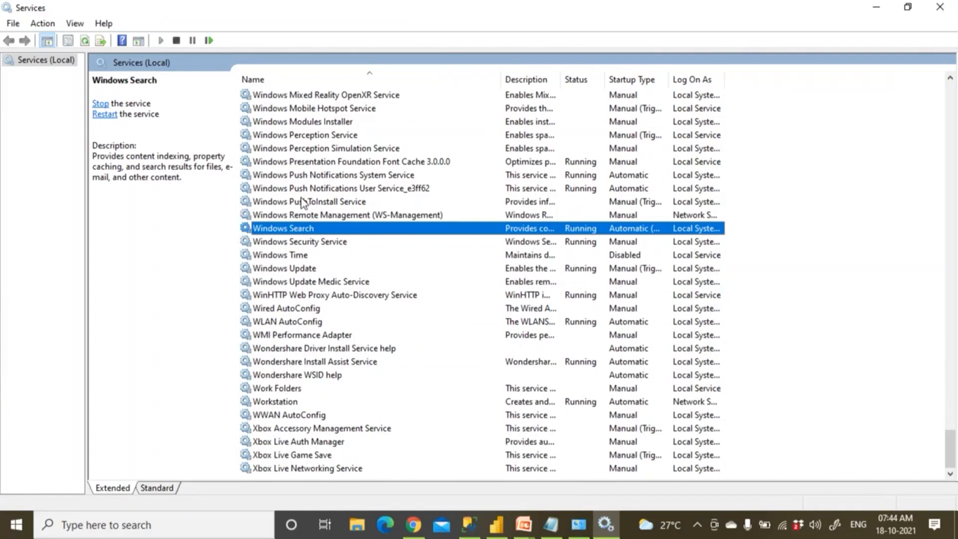
scroll(302, 202, "up", 3)
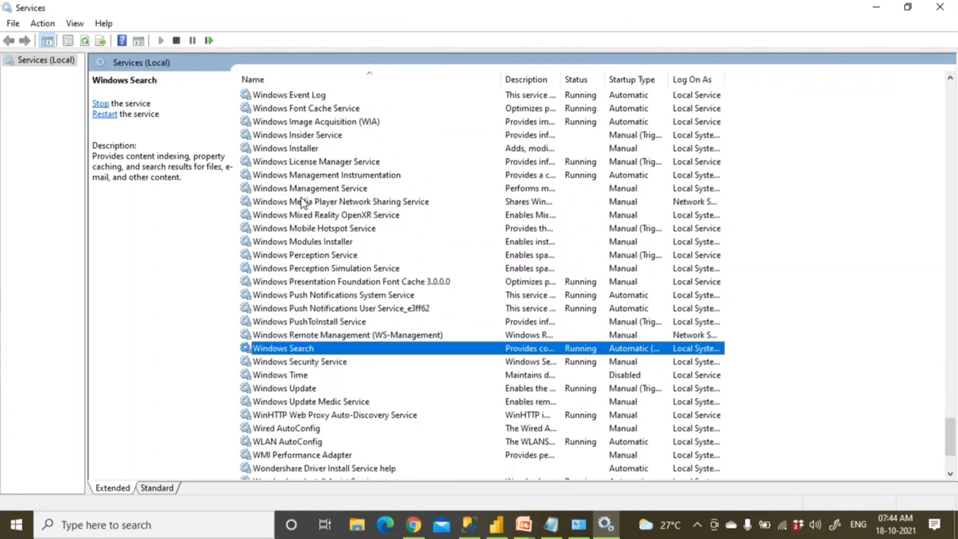
scroll(302, 202, "up", 1)
scroll(302, 202, "up", 3)
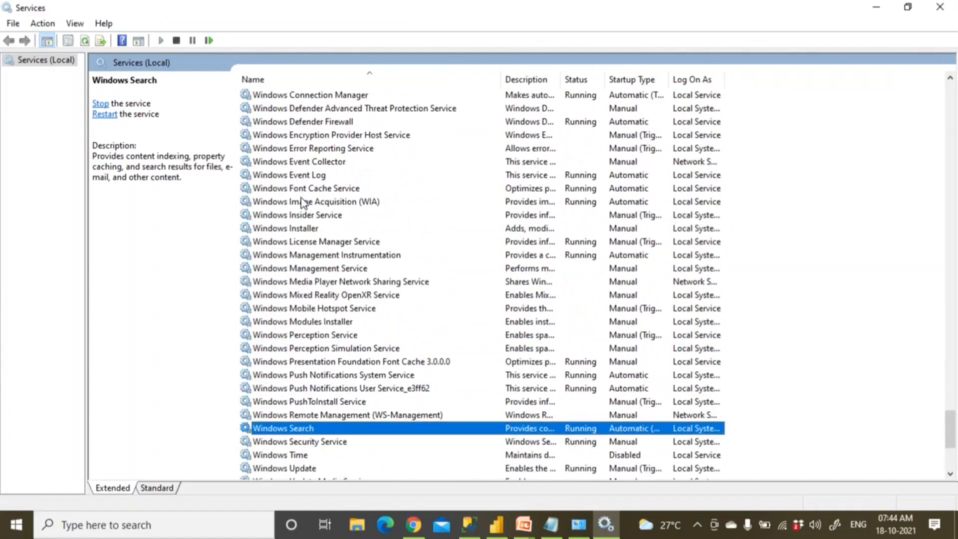
left_click(282, 95)
scroll(310, 197, "up", 2)
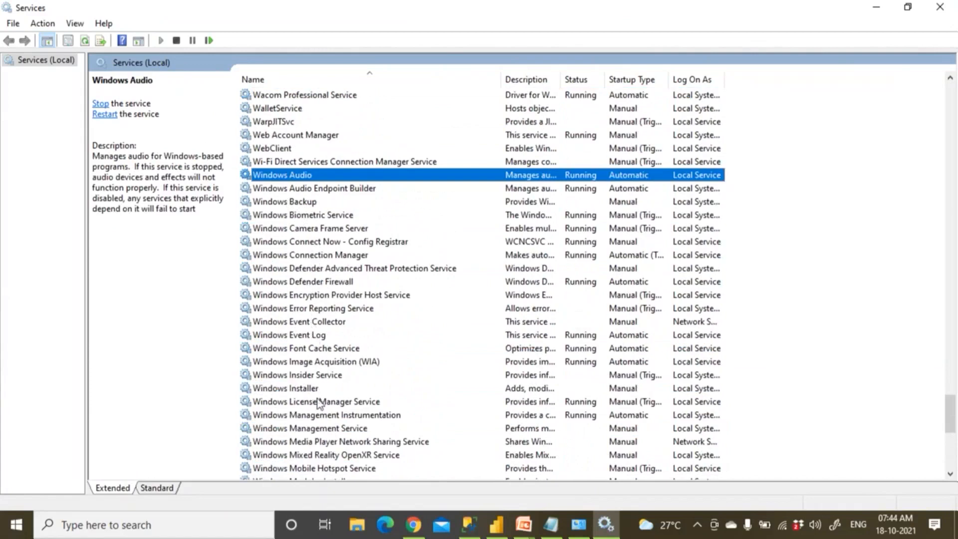
scroll(320, 417, "down", 1)
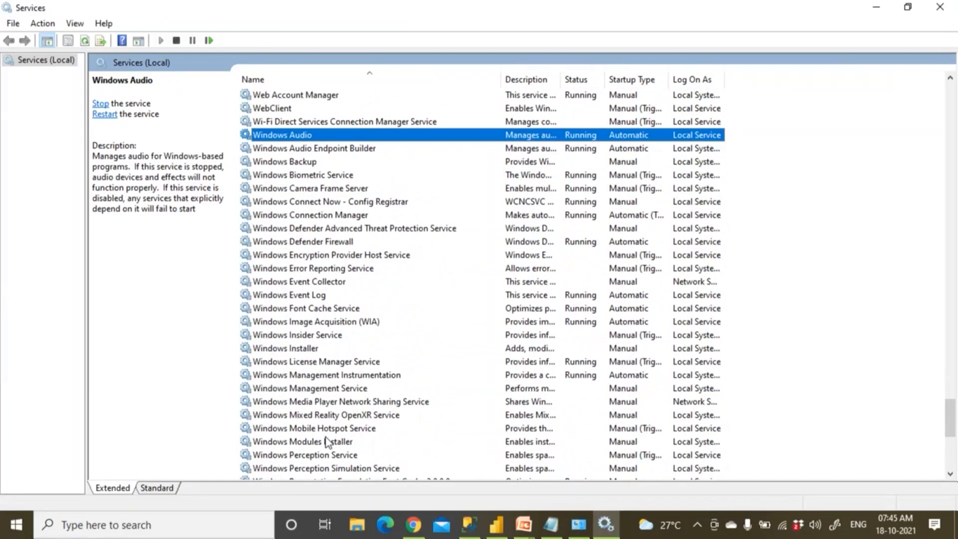
scroll(330, 442, "down", 1)
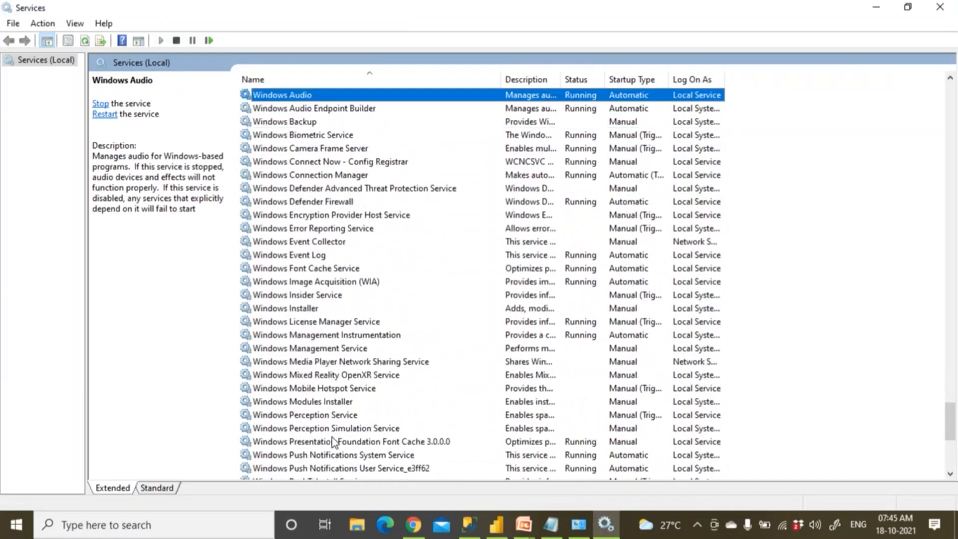
scroll(333, 442, "down", 2)
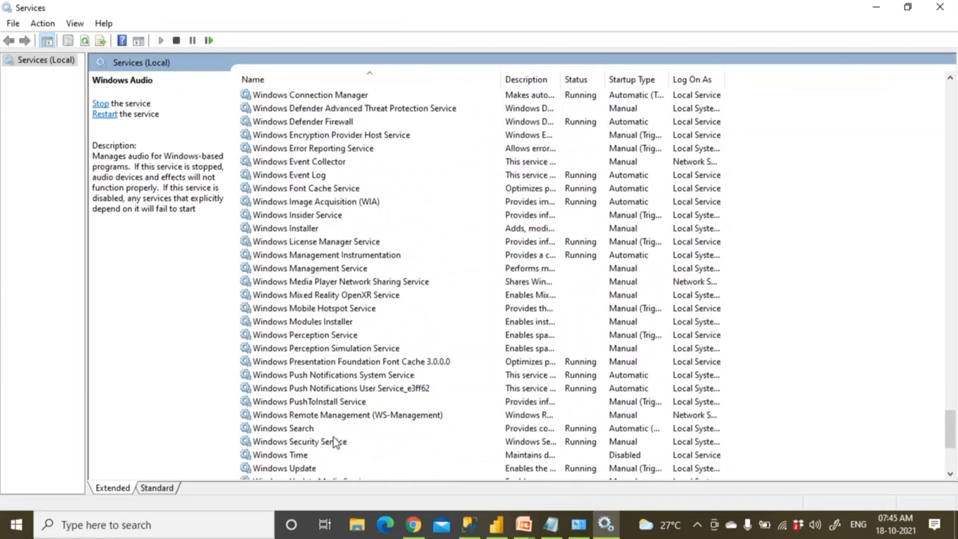
scroll(334, 442, "down", 1)
scroll(334, 442, "down", 3)
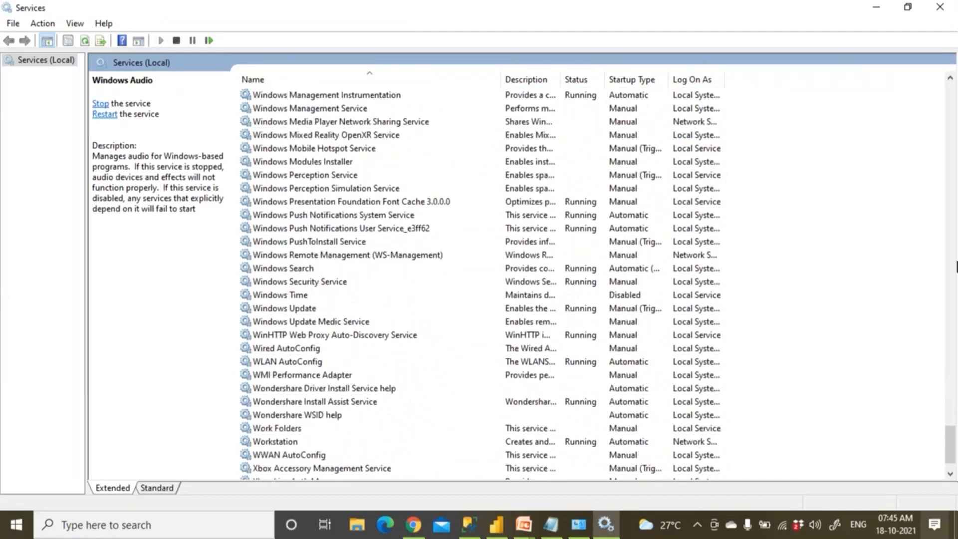
Return to the workspace in Power BI Service and list its datasets.
left_click(939, 9)
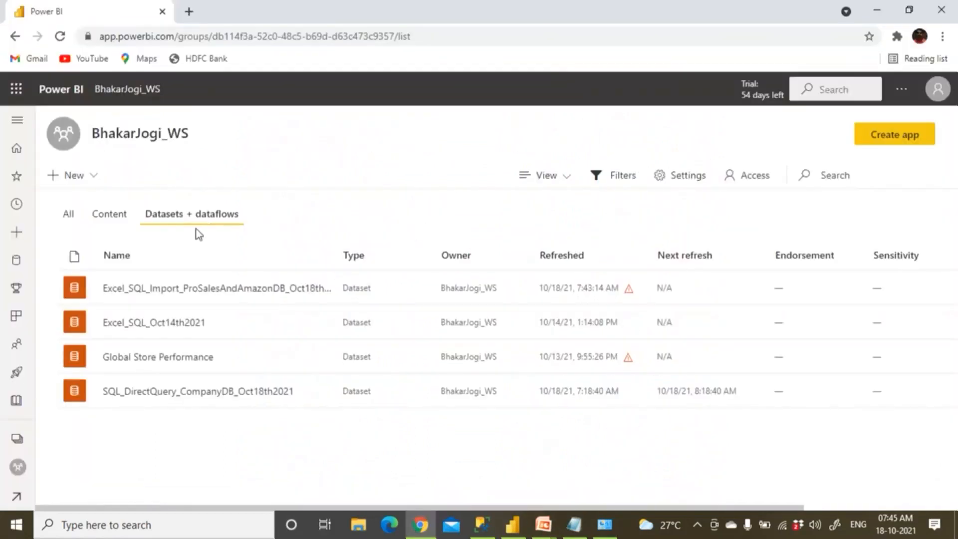
left_click(109, 219)
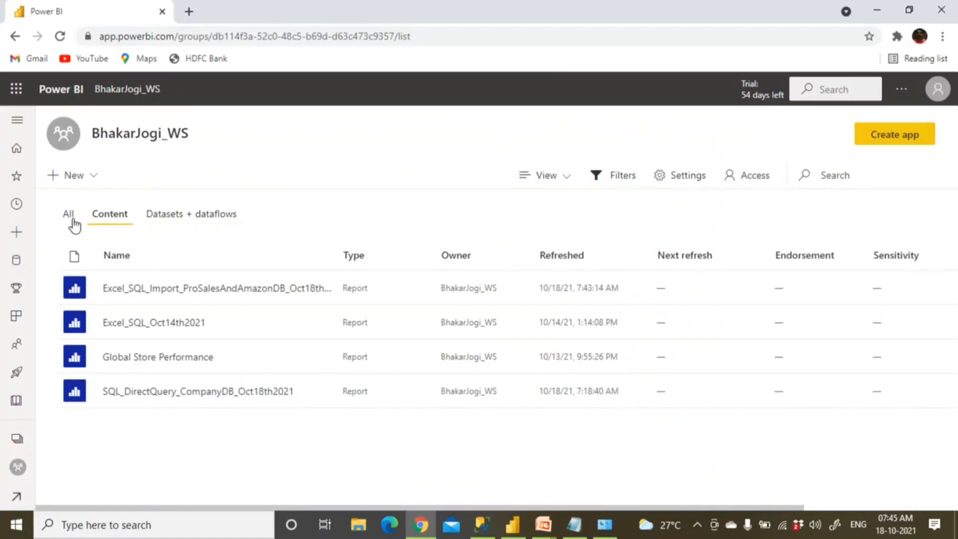
left_click(184, 222)
left_click(120, 219)
left_click(197, 220)
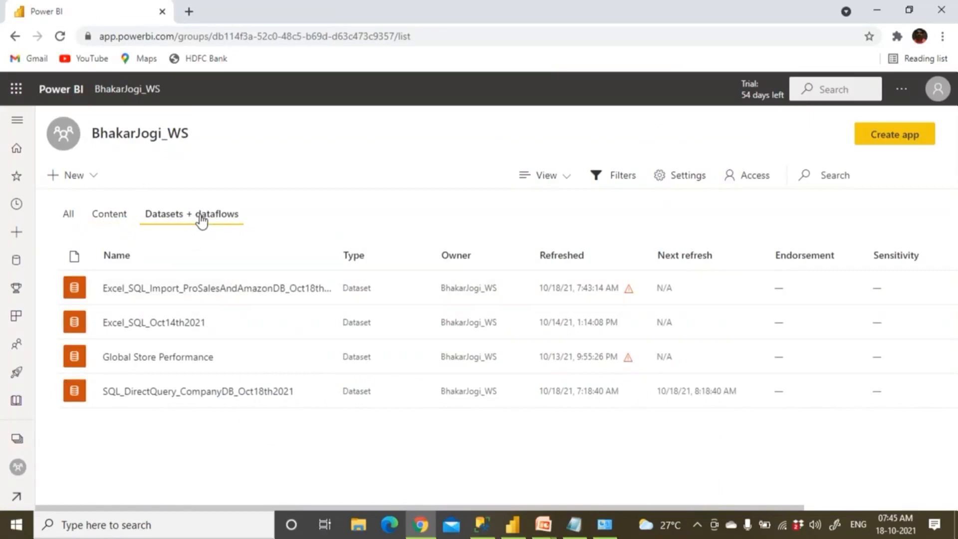
mouse_move(242, 280)
View the first dataset's refresh error about invalid credentials and go to Power BI help.
left_click(487, 527)
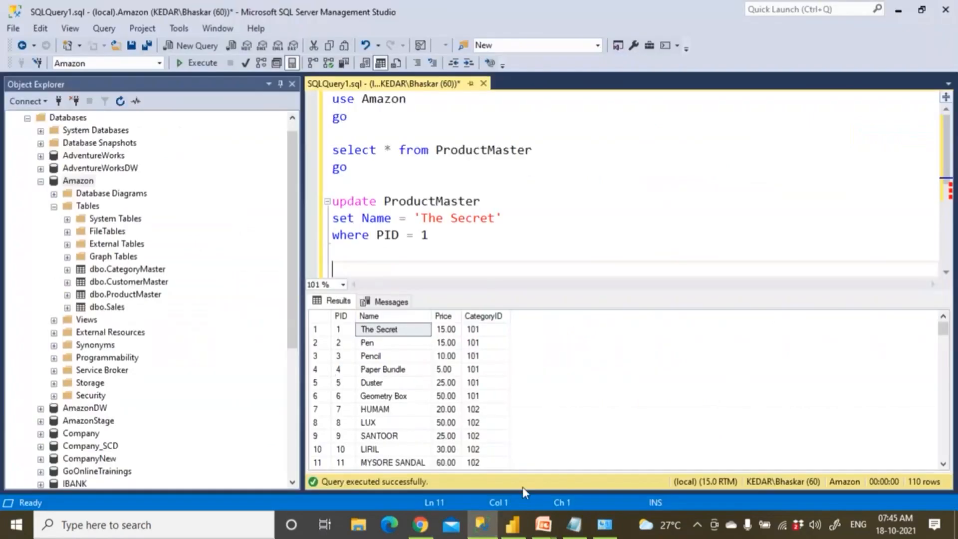
left_click(421, 523)
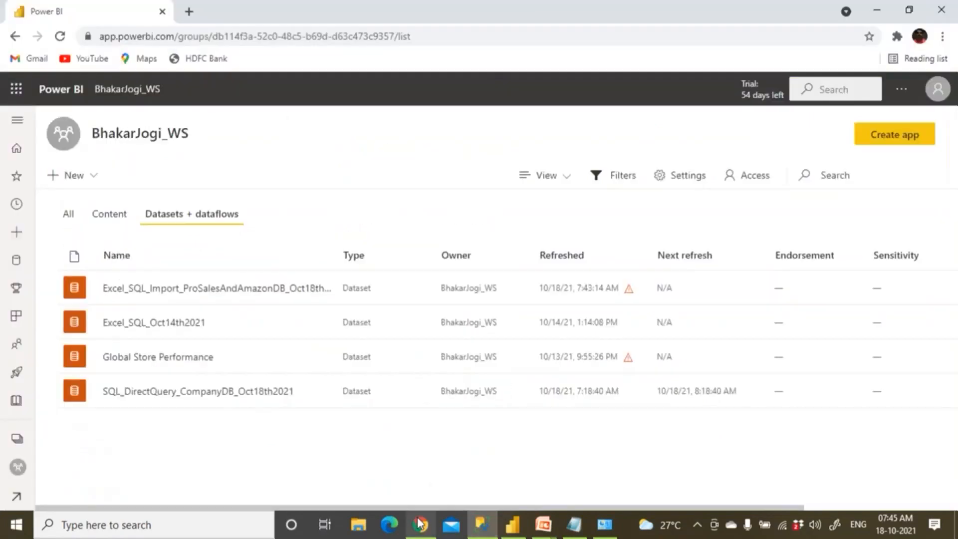
left_click(629, 290)
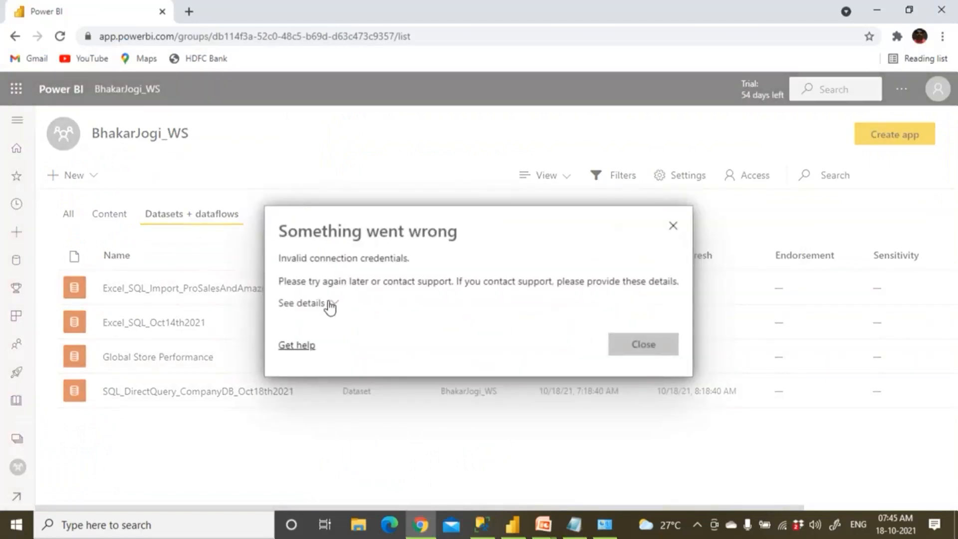
left_click(301, 345)
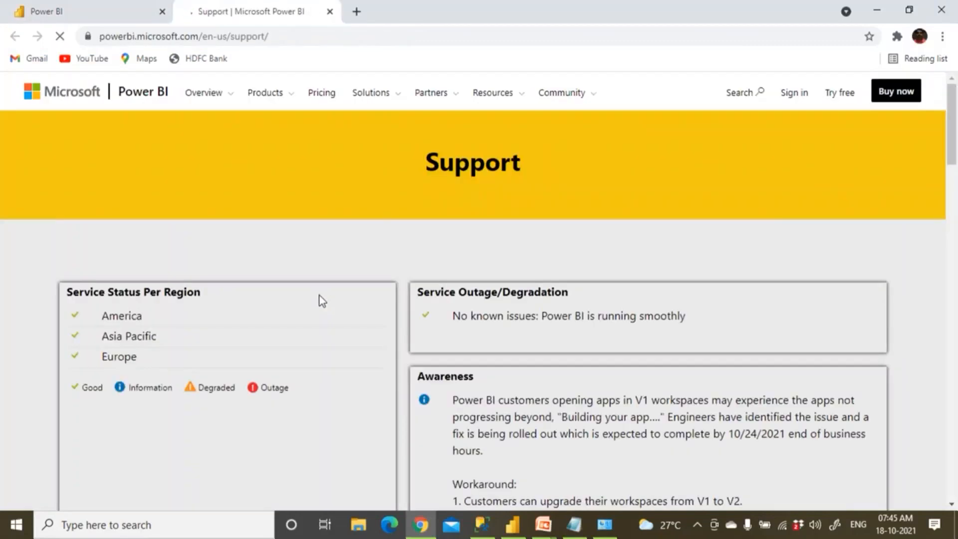
Confirm the support page's service status reports no known issues.
scroll(322, 299, "down", 4)
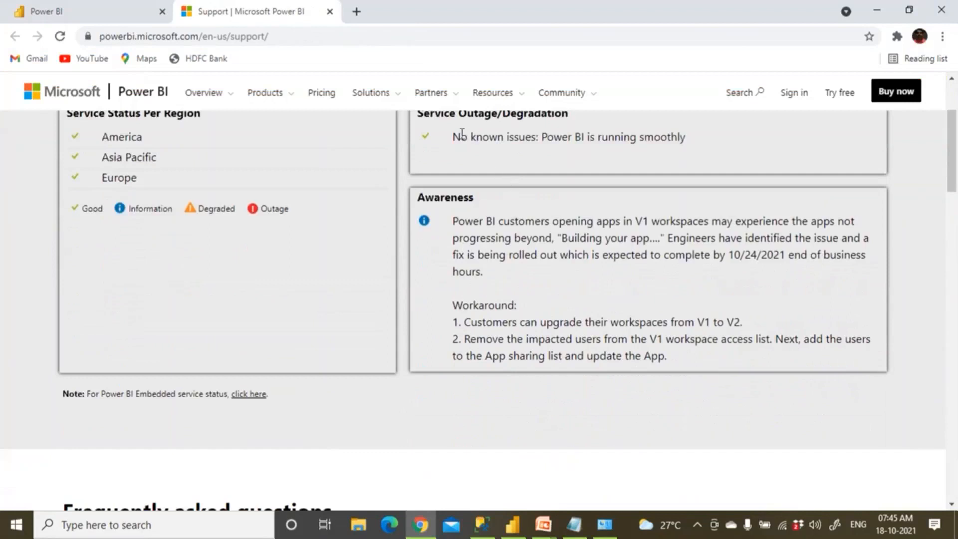
left_click_drag(459, 137, 687, 137)
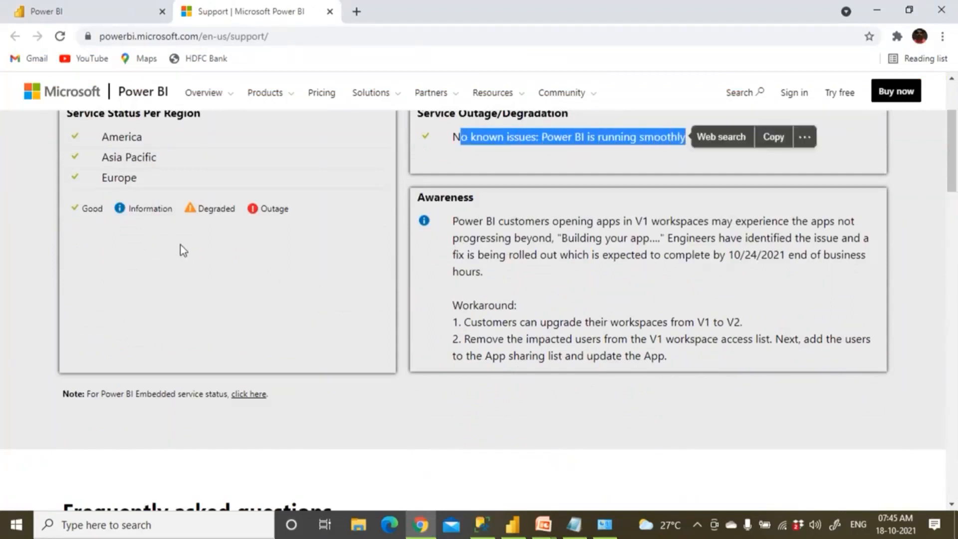
scroll(181, 250, "up", 2)
Read the Awareness notice on V1-workspace apps stuck building and its workaround, including upgrading to V2.
left_click_drag(481, 325, 747, 356)
left_click(682, 378)
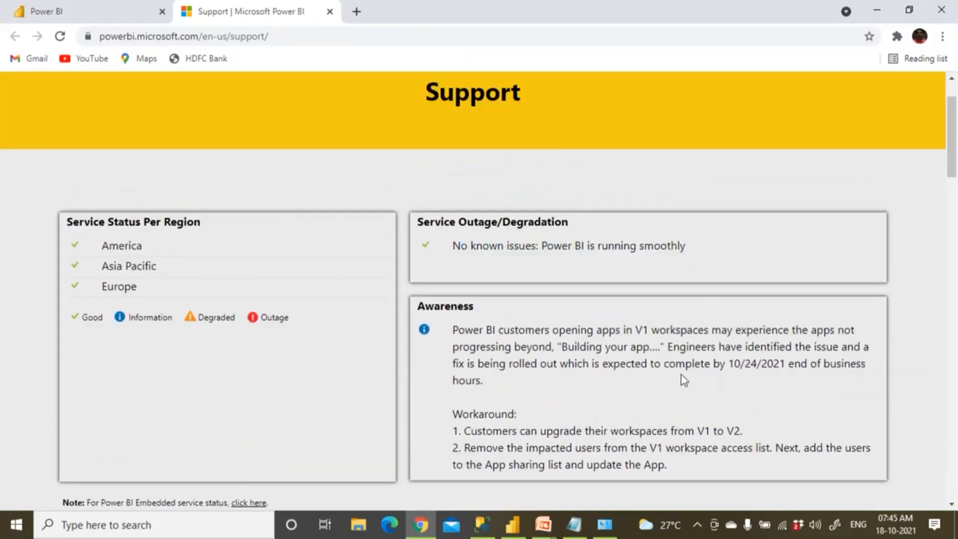
left_click_drag(556, 346, 784, 364)
left_click(647, 386)
left_click_drag(478, 430, 736, 427)
left_click(733, 432)
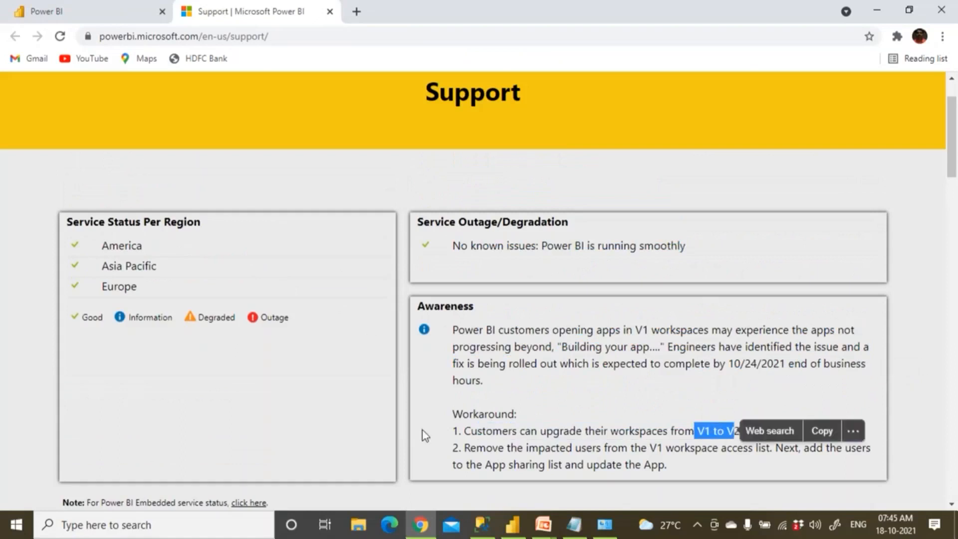
left_click_drag(497, 447, 667, 465)
left_click(594, 395)
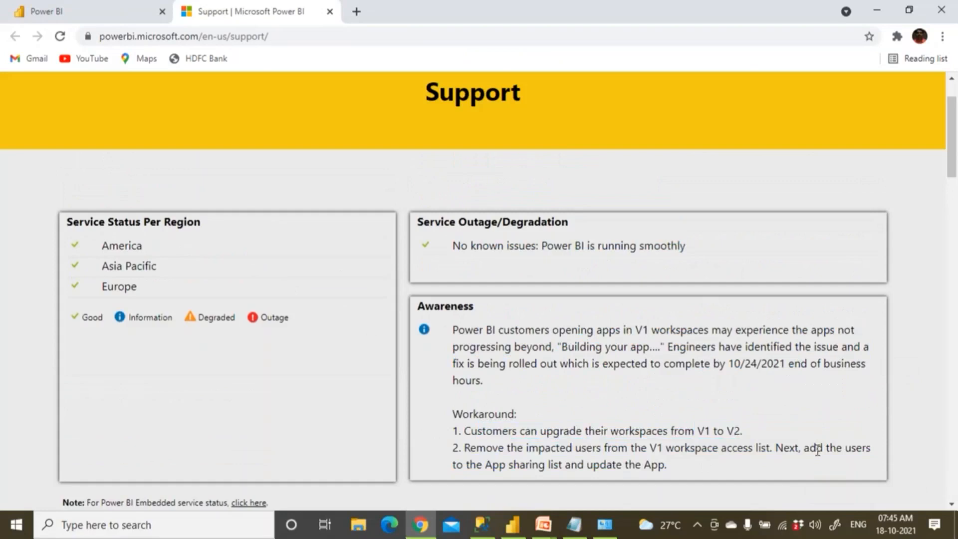
left_click_drag(815, 448, 826, 472)
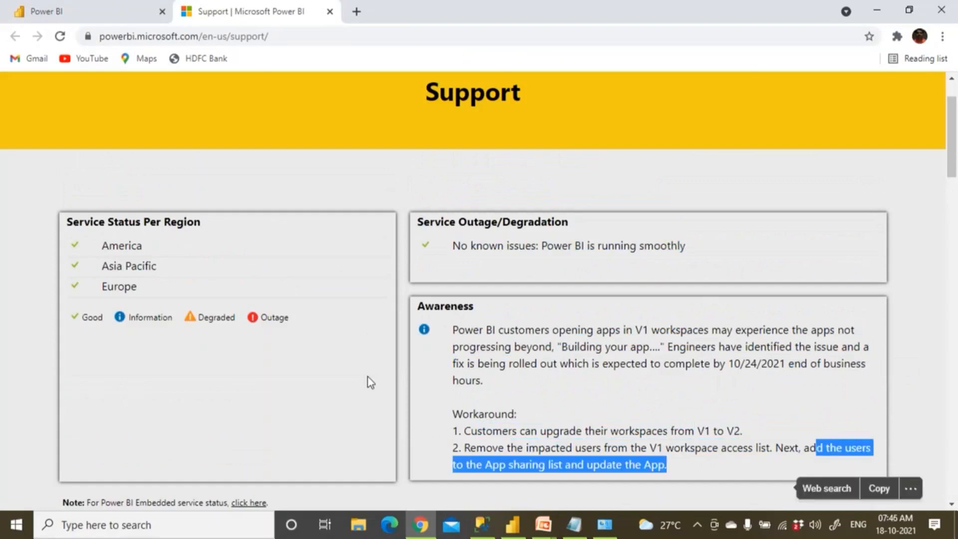
left_click_drag(453, 246, 519, 247)
scroll(477, 270, "up", 2)
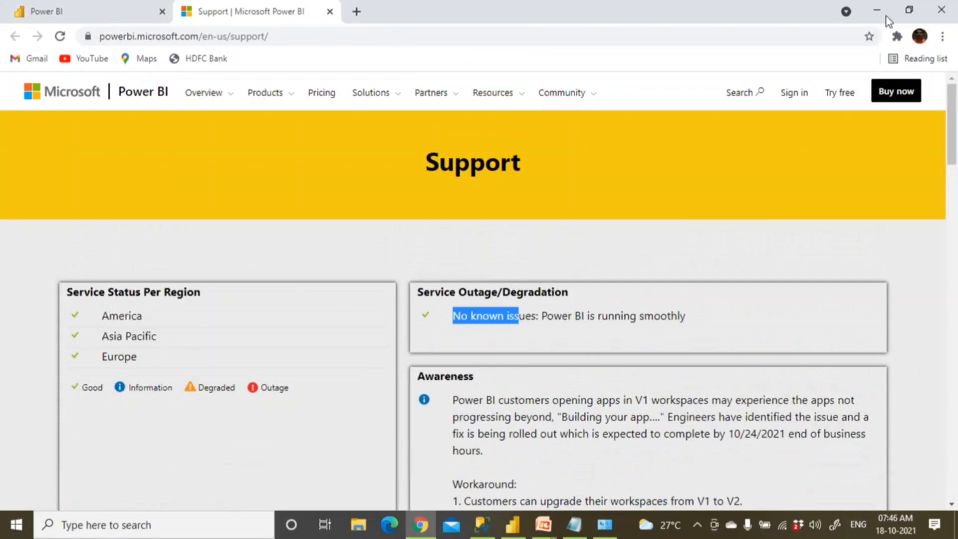
Compare the ProductMaster update query in SSMS against the Power BI Desktop report.
left_click(941, 9)
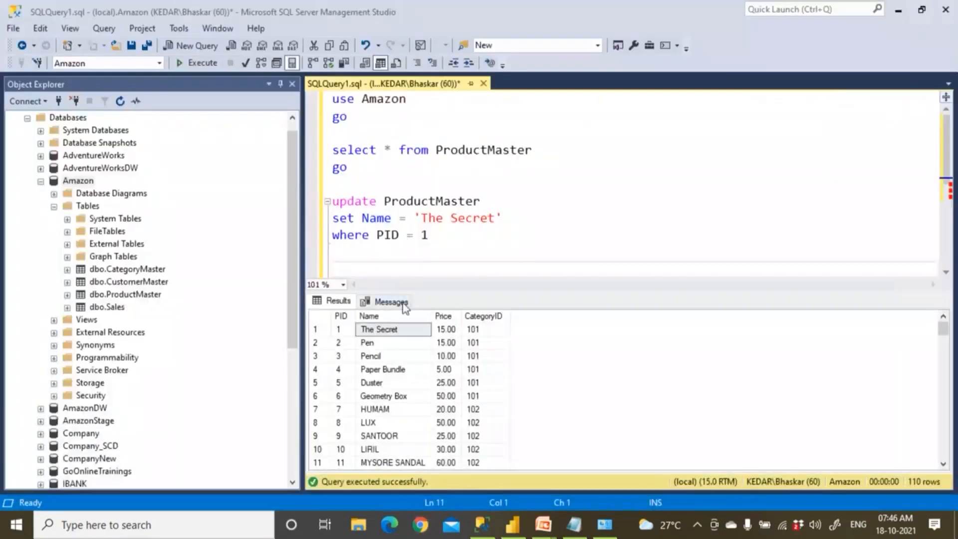
left_click(464, 234)
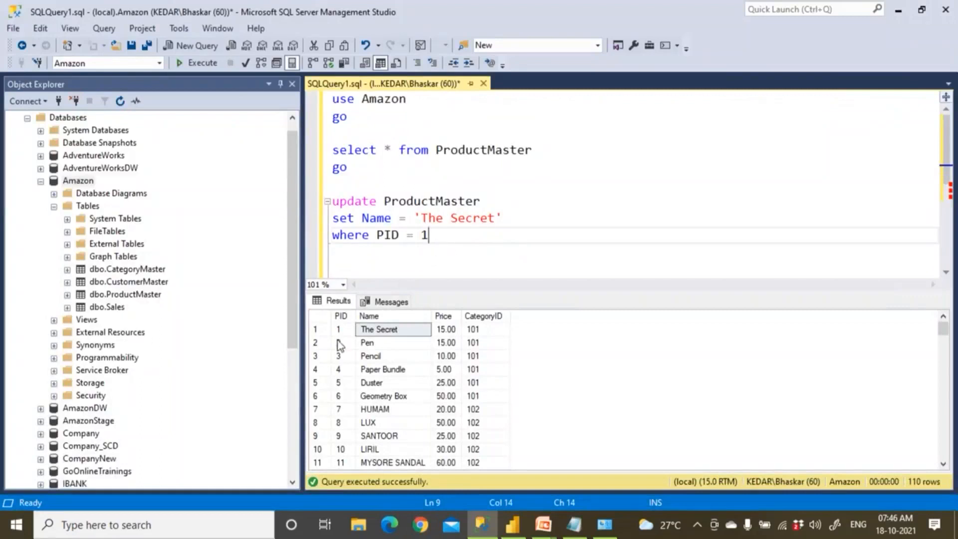
left_click(516, 528)
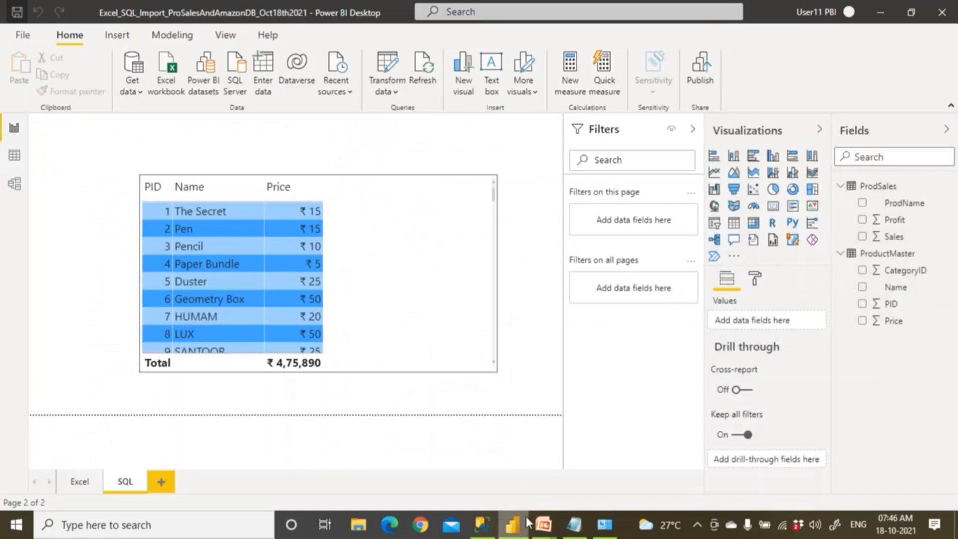
left_click(485, 530)
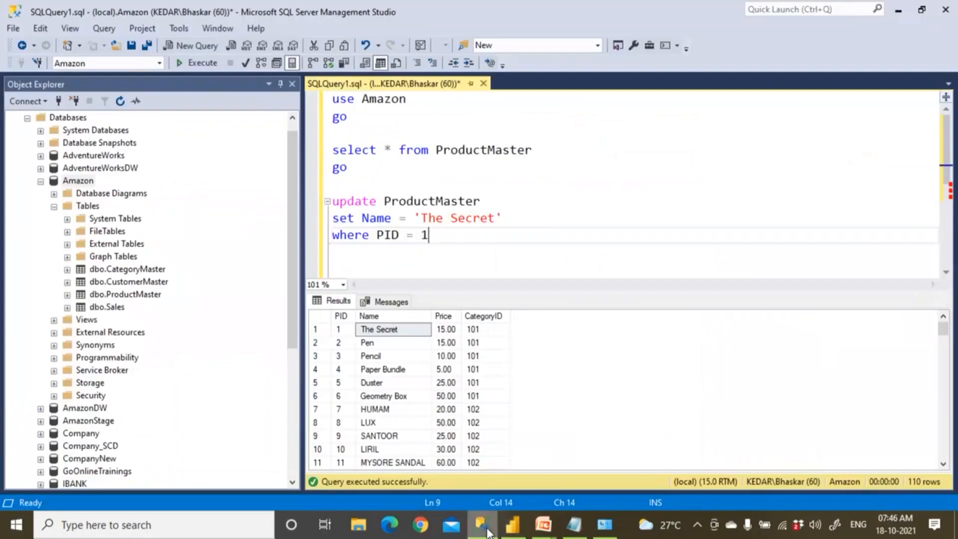
left_click(422, 528)
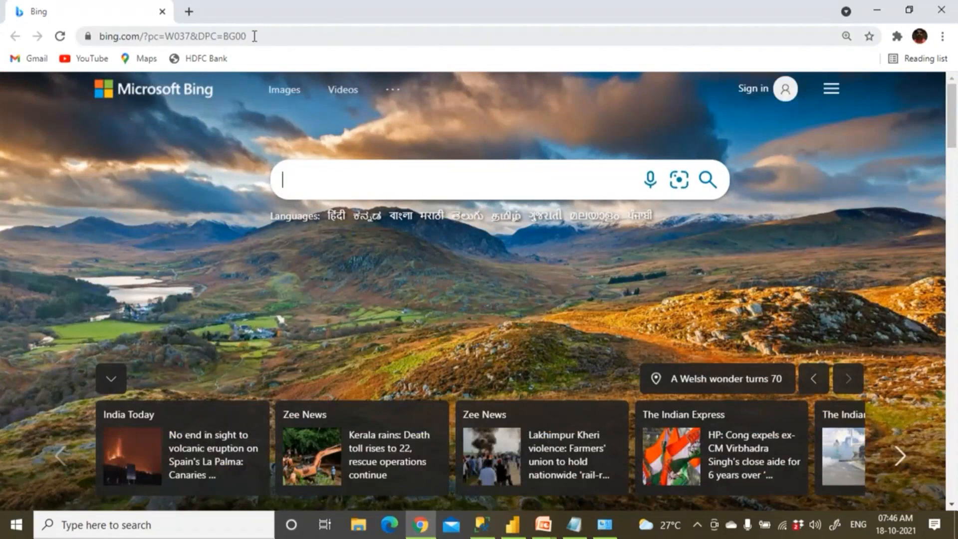
Go to app.powerbi.com and skip the account security prompt.
left_click(264, 33)
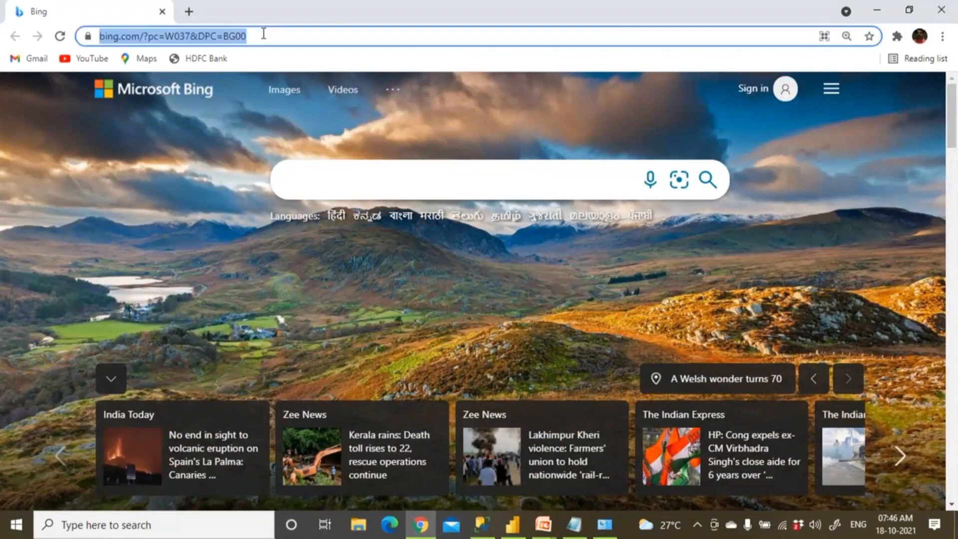
type("app")
key("Return")
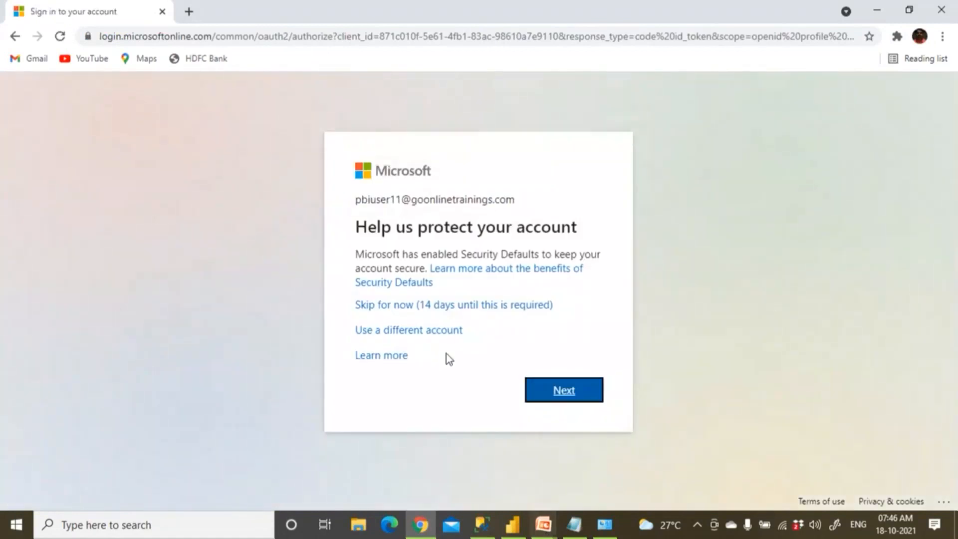
left_click(441, 306)
mouse_move(544, 533)
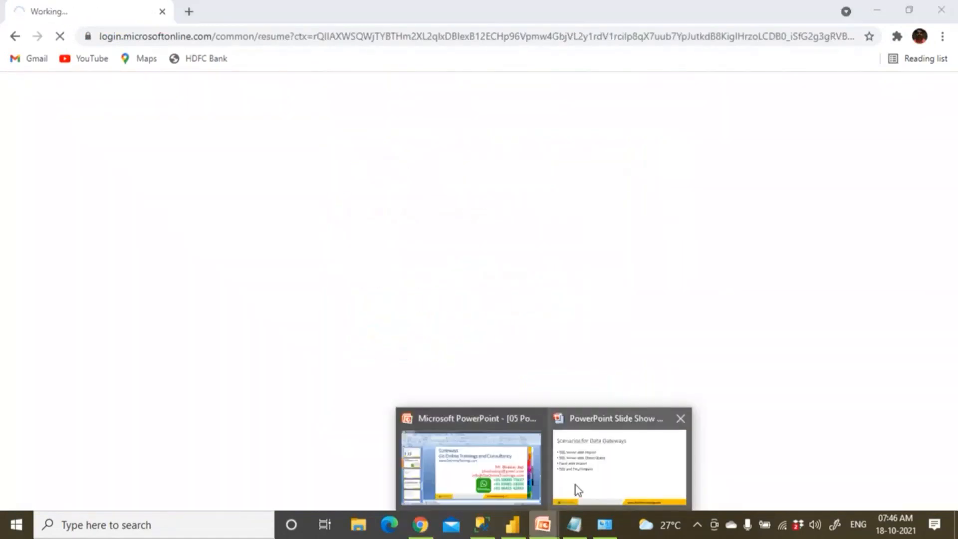
left_click(576, 485)
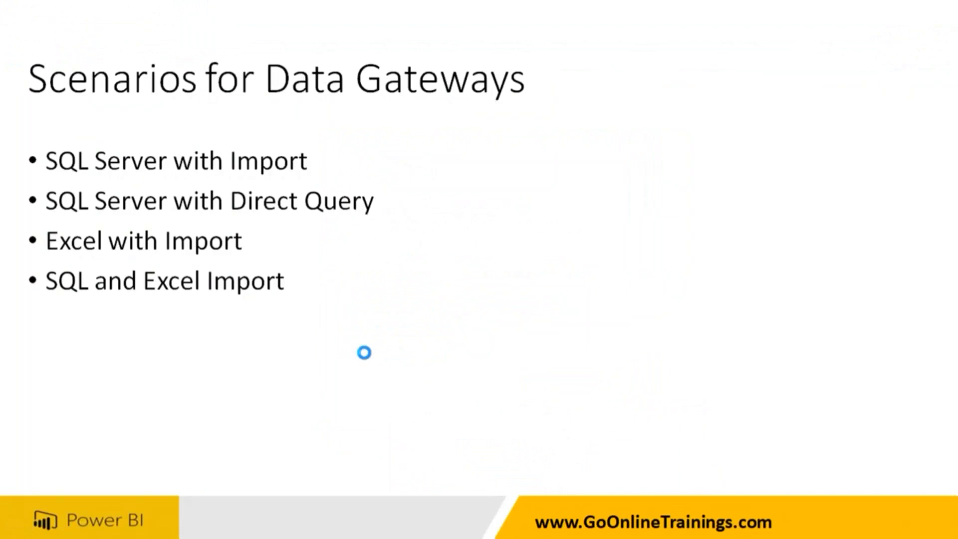
Advance the slides past Gateway Configurations, Interview Questions and Cloud Architecture to Share the Data Gateway.
left_click(364, 353)
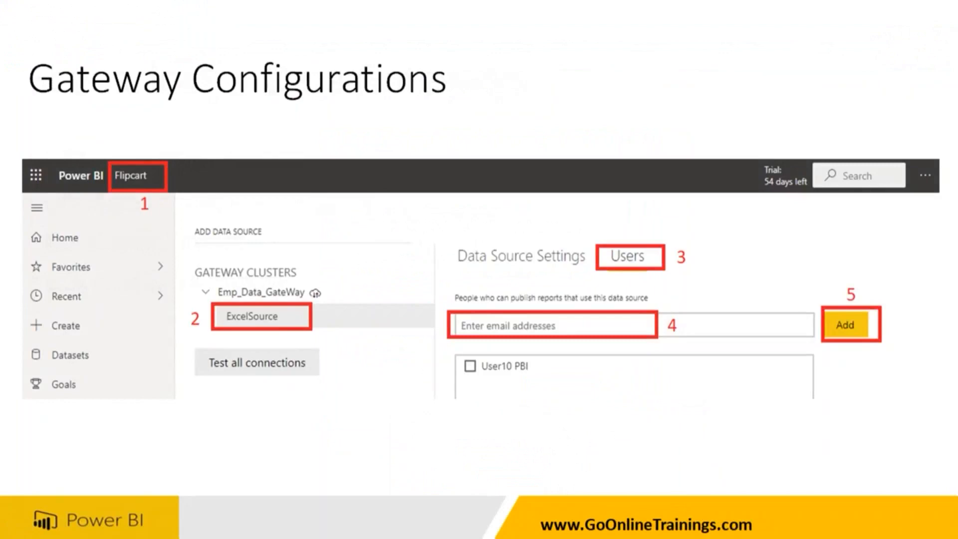
key("Right")
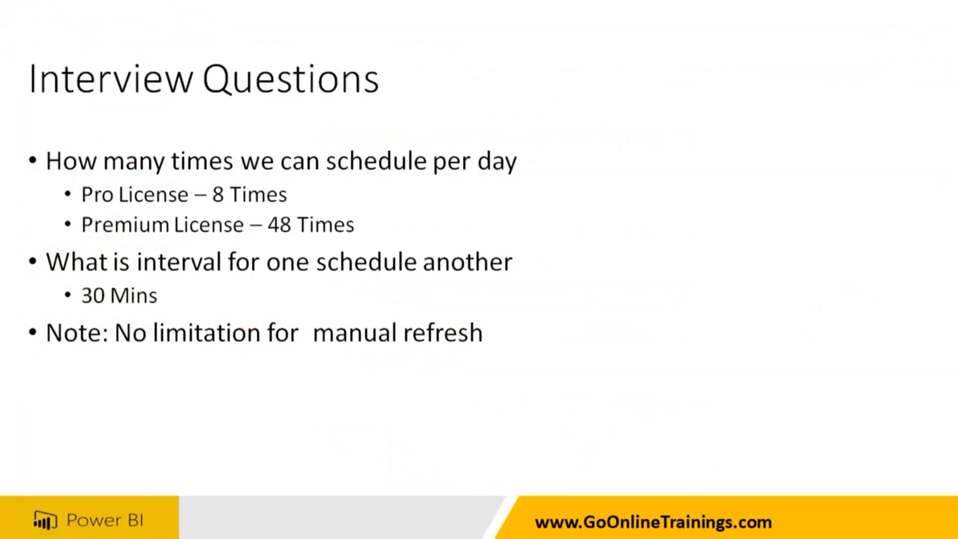
left_click(441, 198)
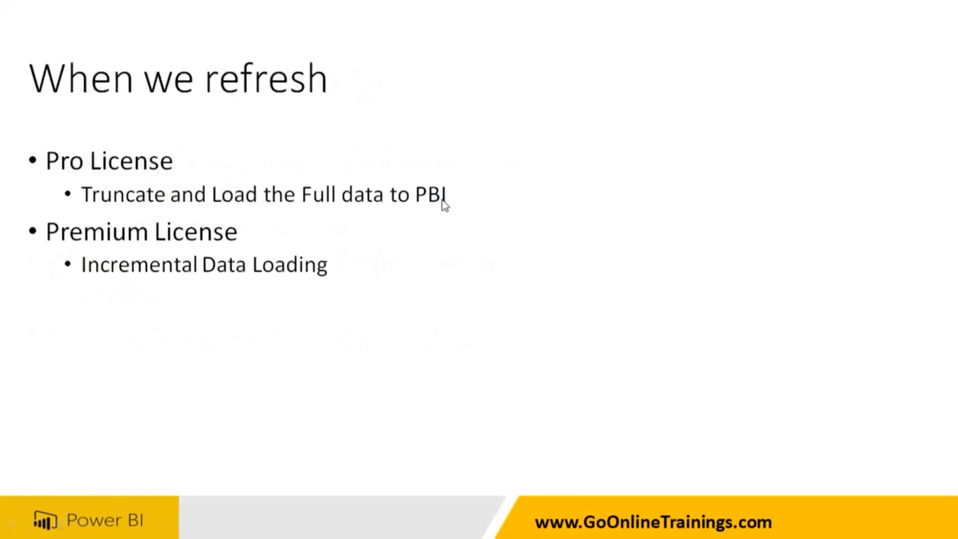
left_click(442, 200)
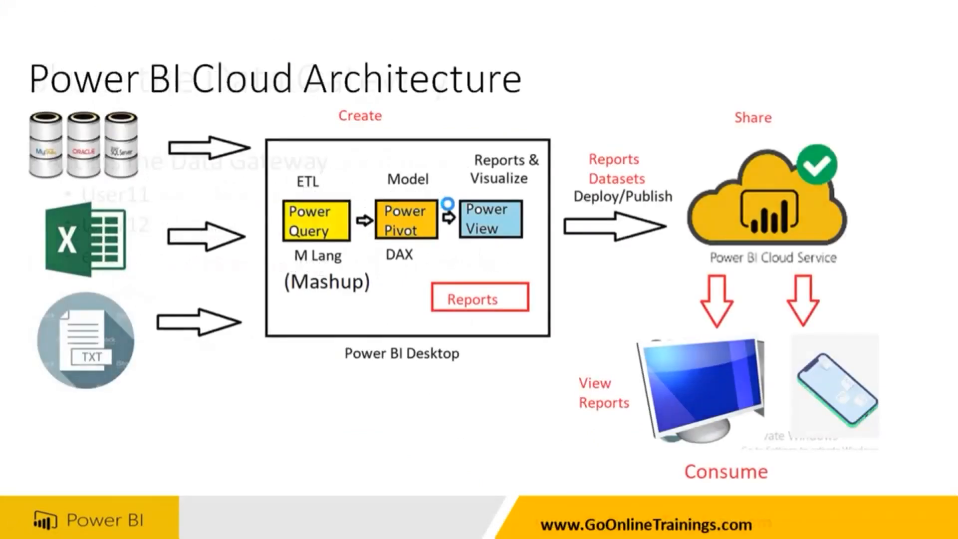
left_click(446, 204)
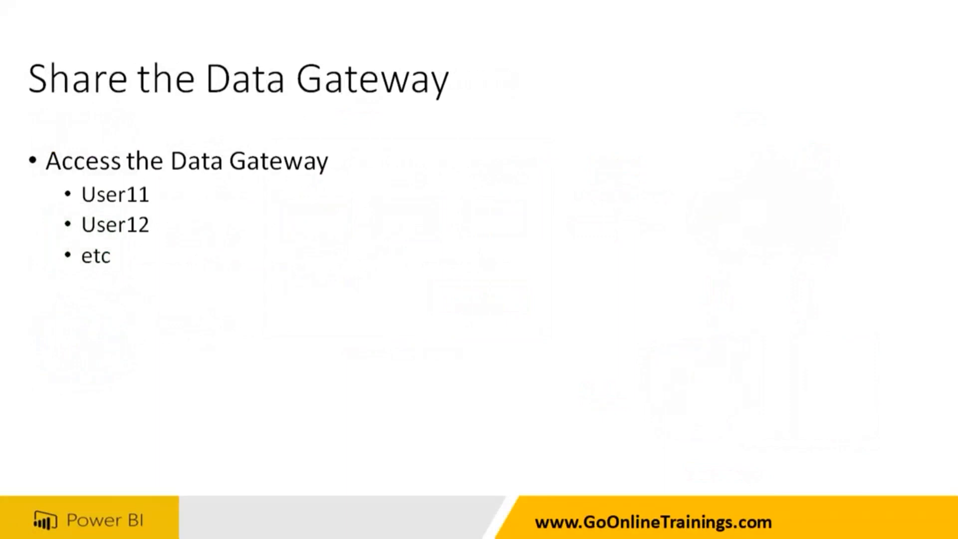
key("super")
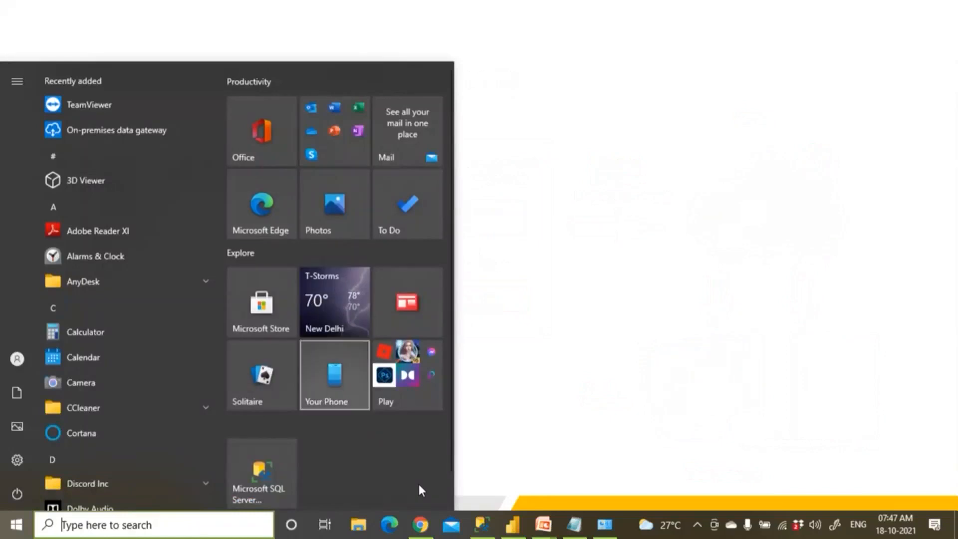
Check the signed-in account's details from the Power BI Service header.
left_click(426, 529)
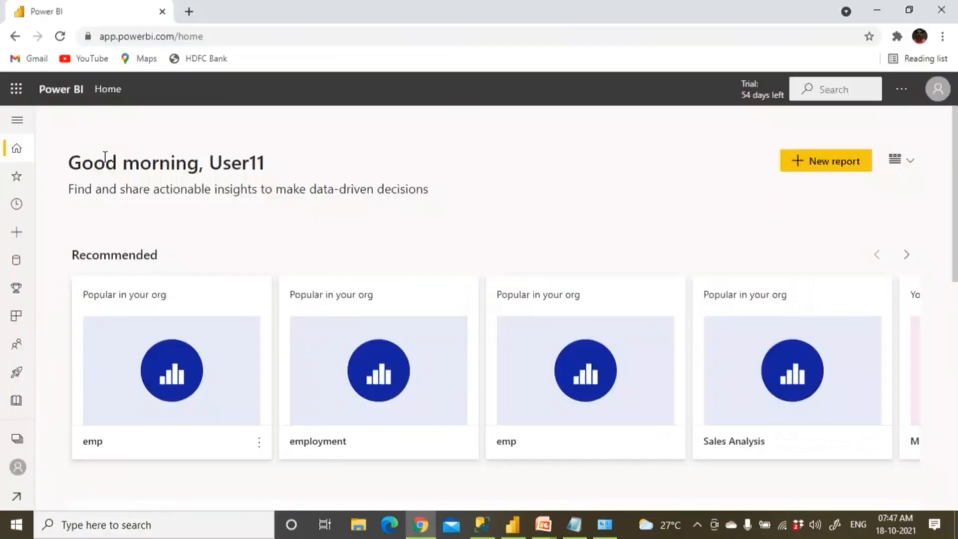
left_click(904, 95)
left_click(938, 89)
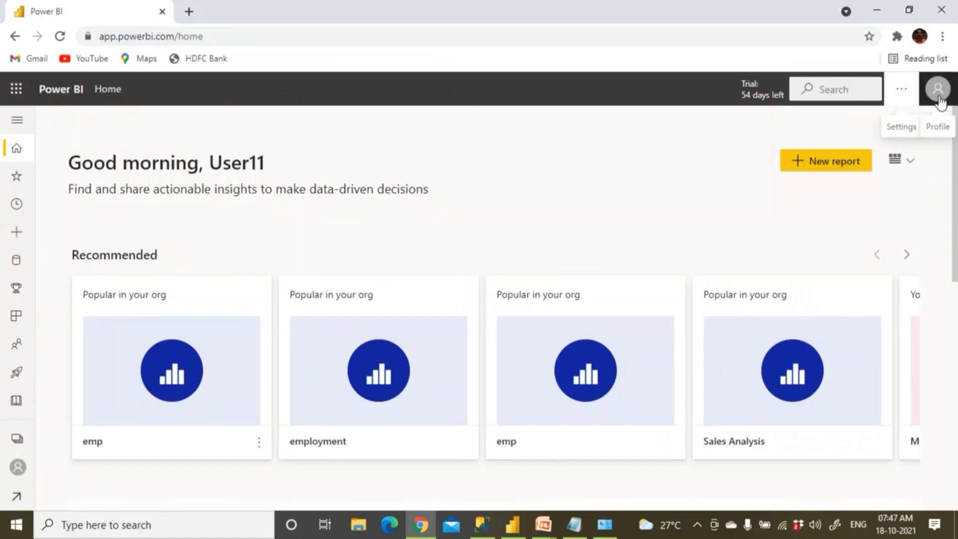
left_click(938, 98)
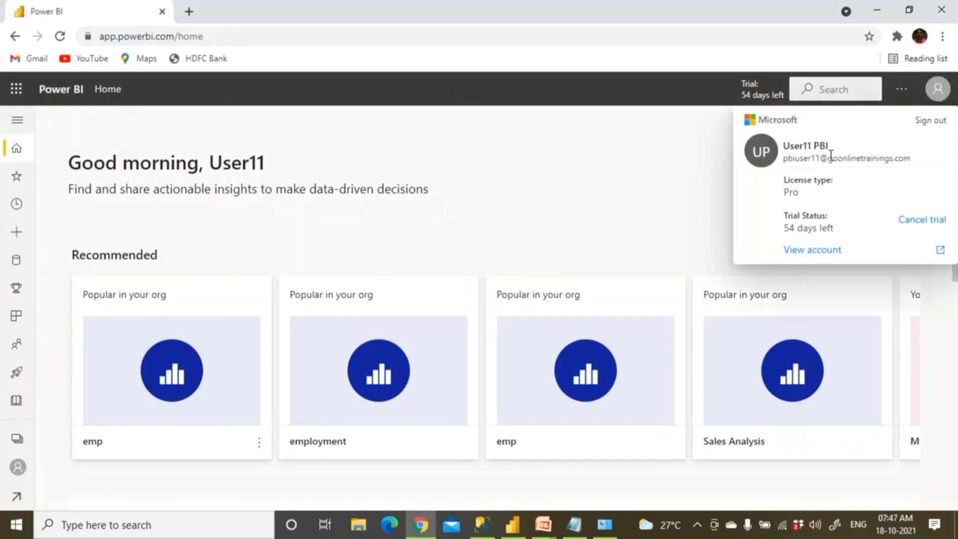
left_click(703, 137)
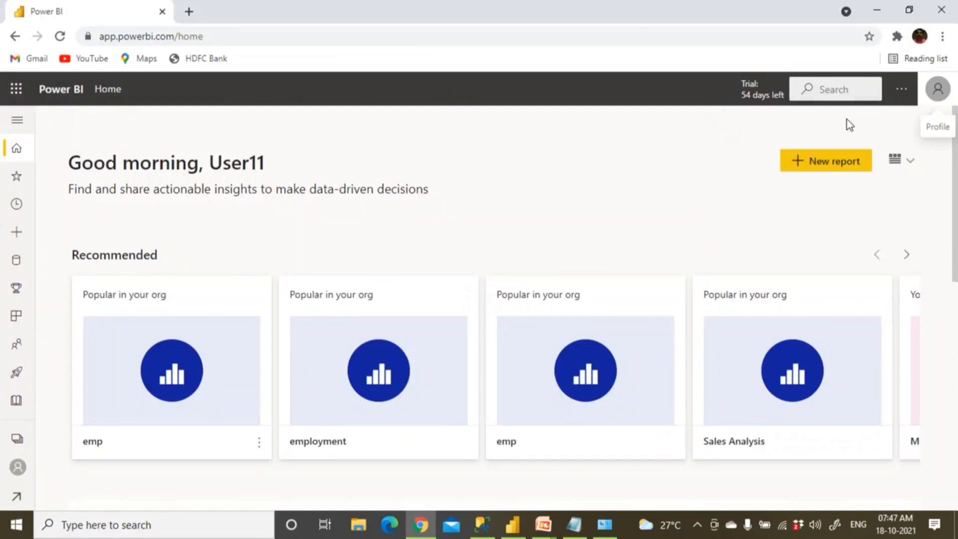
Open Settings > Manage gateways to view the gateway cluster, which has no connected instances.
left_click(898, 90)
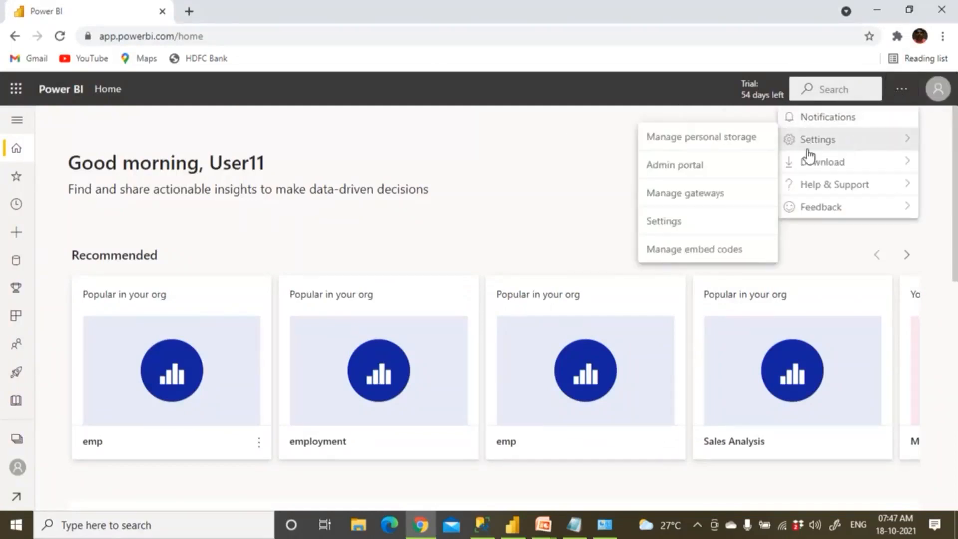
mouse_move(811, 160)
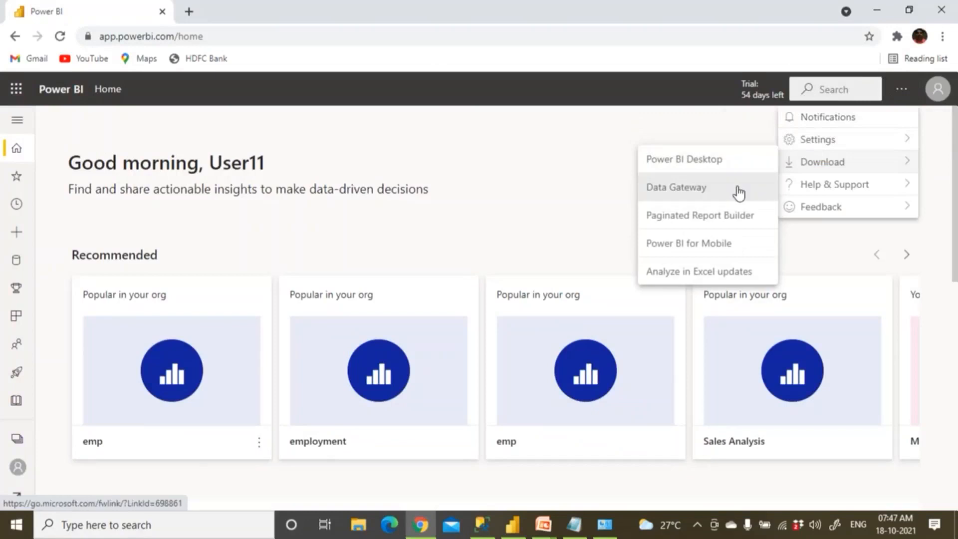
mouse_move(824, 142)
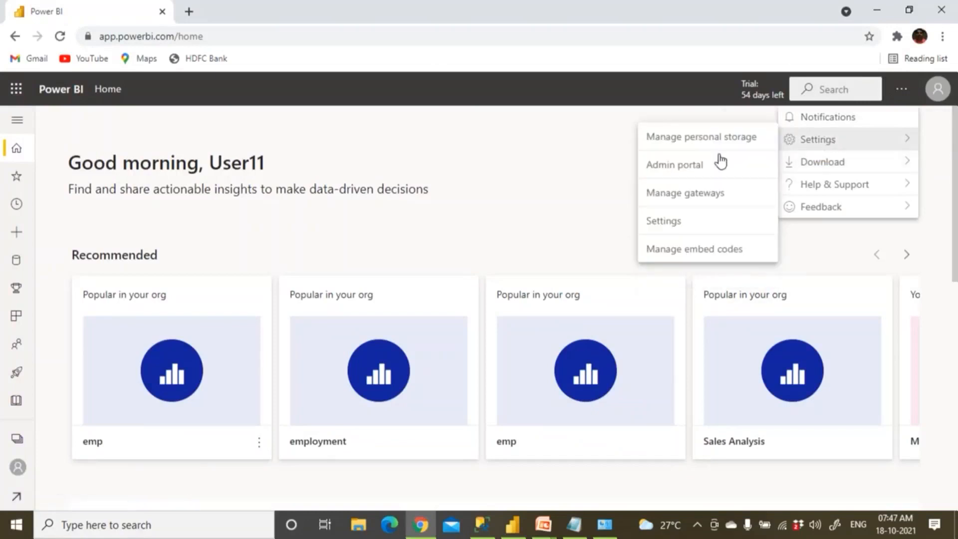
left_click(710, 196)
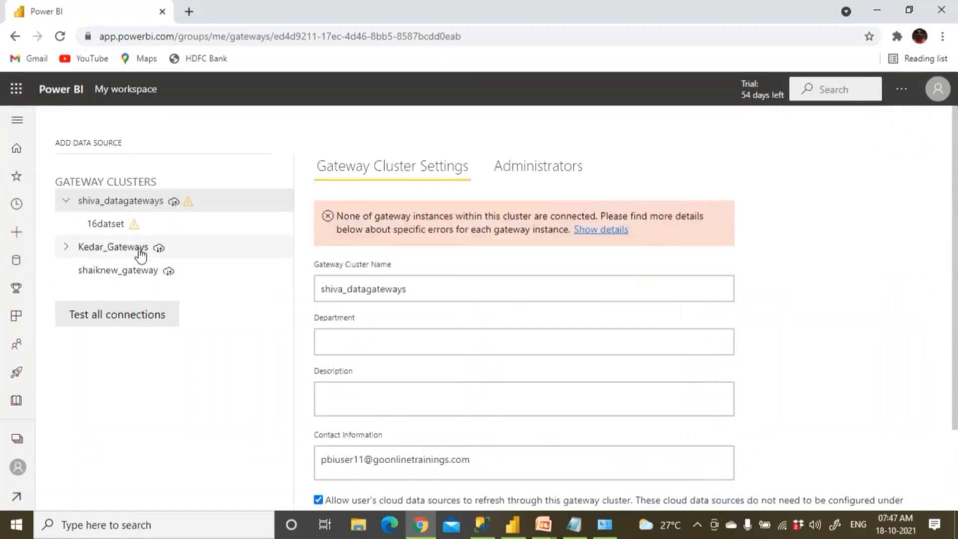
left_click(191, 15)
Load app.powerbi.com in the second tab, sign out, and choose to use a different account.
type("app.powerbi.com")
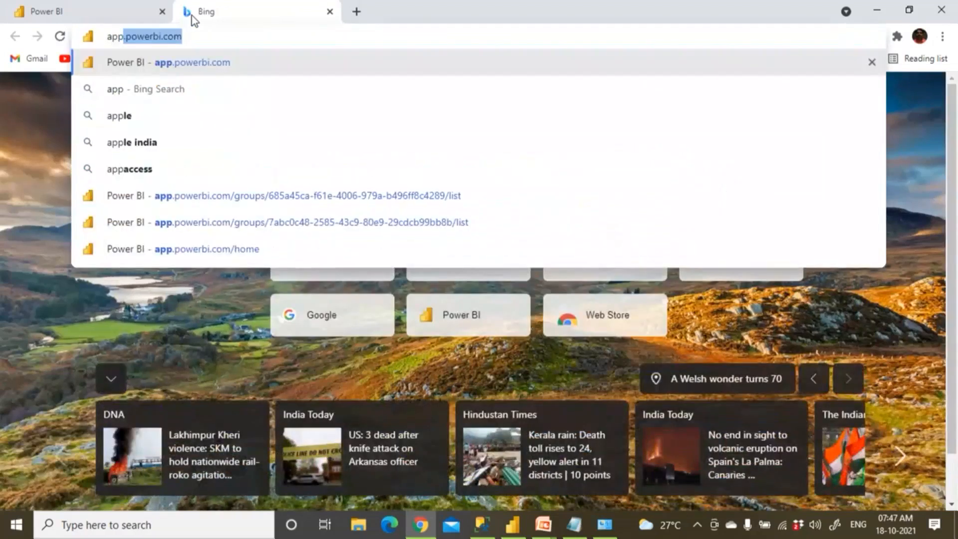
key("Return")
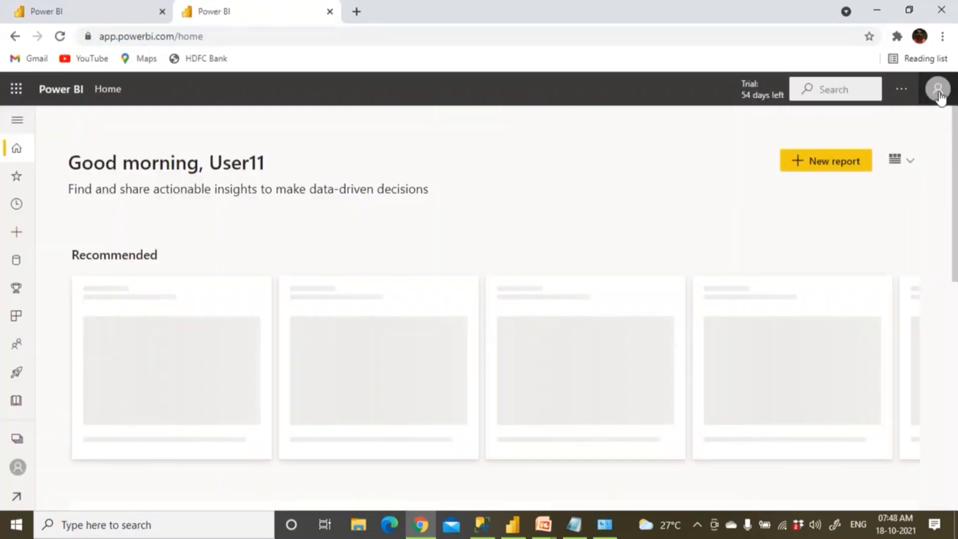
left_click(938, 90)
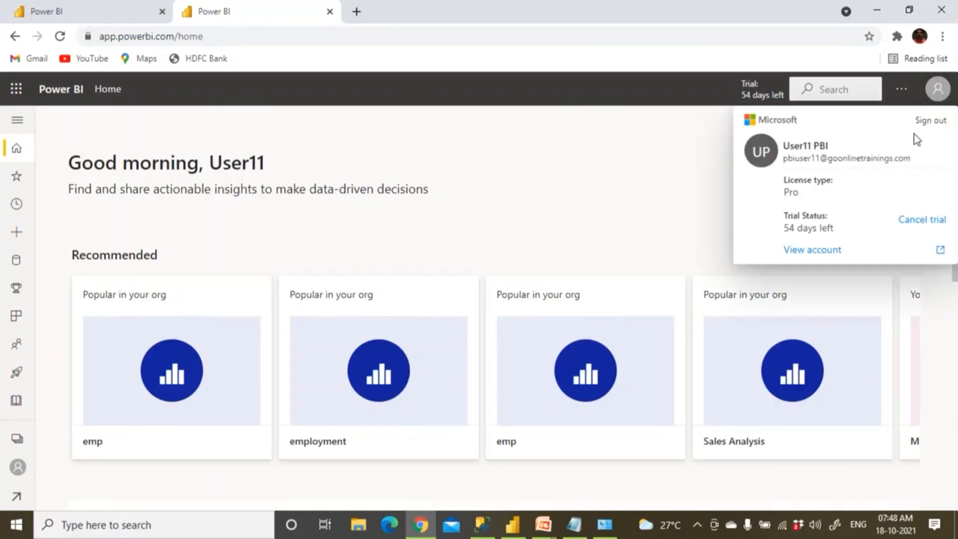
left_click(931, 121)
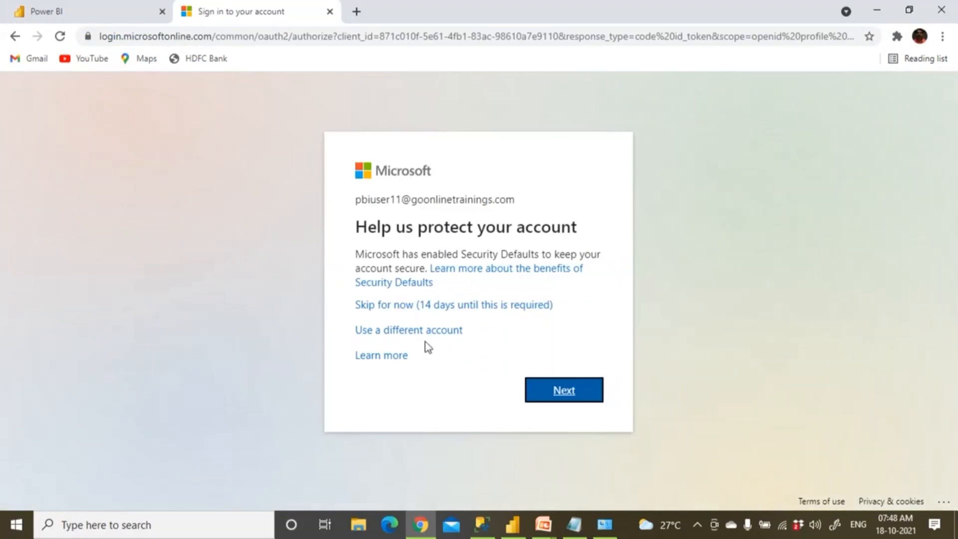
left_click(423, 334)
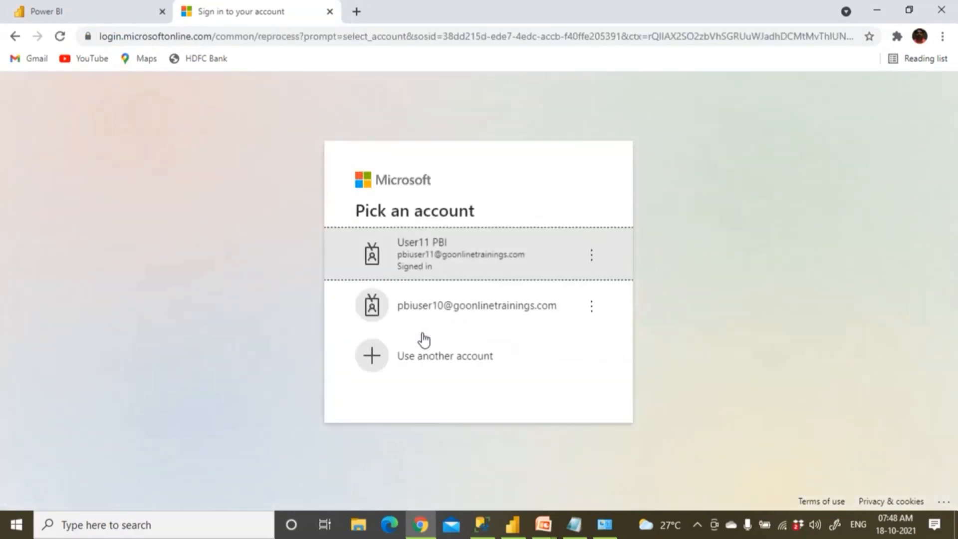
Copy the gateway account's e-mail address onto a new line in PBI Email IDS.
left_click(574, 525)
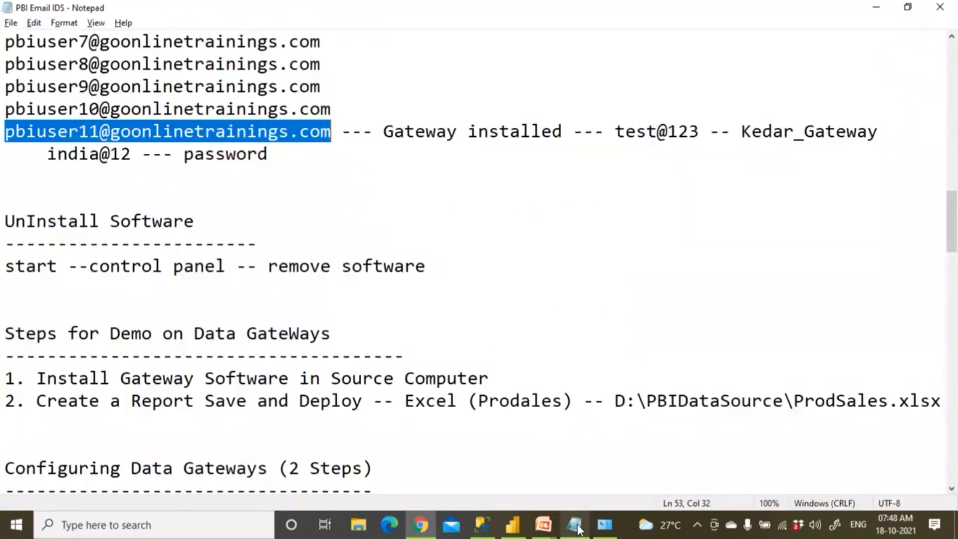
left_click(87, 172)
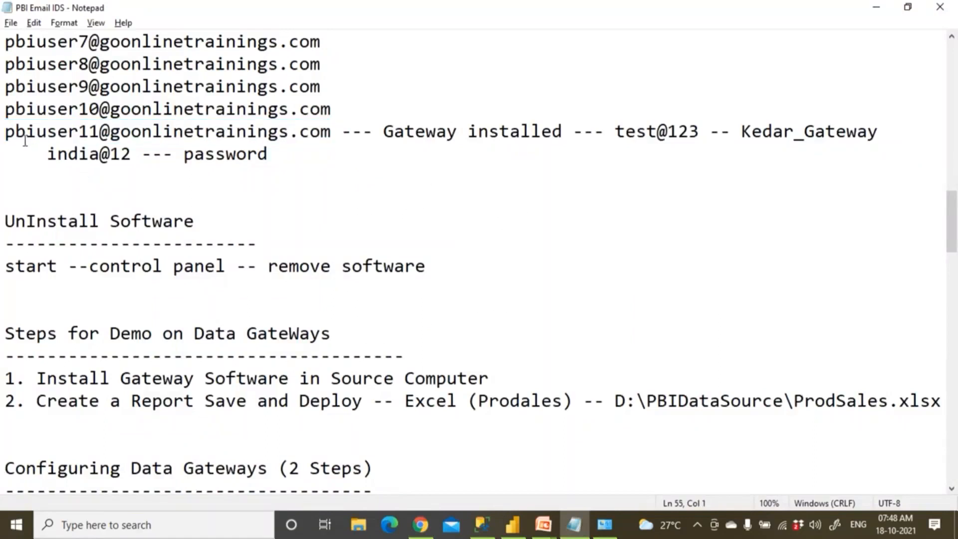
mouse_move(5, 132)
left_mouse_down()
mouse_move(330, 134)
mouse_move(323, 113)
mouse_move(204, 131)
mouse_move(5, 131)
left_mouse_up()
key("ctrl+c")
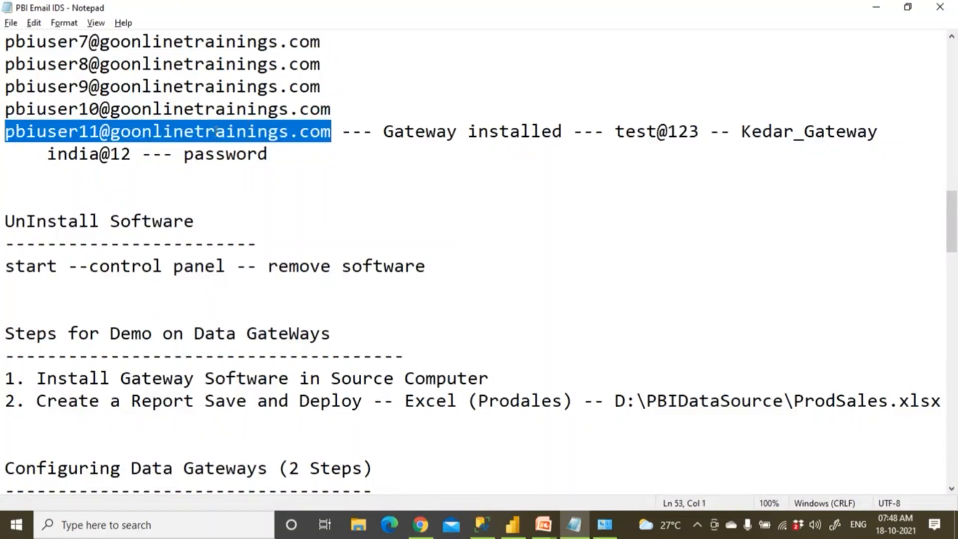
left_click_drag(880, 132, 868, 132)
key("BackSpace")
key("Return")
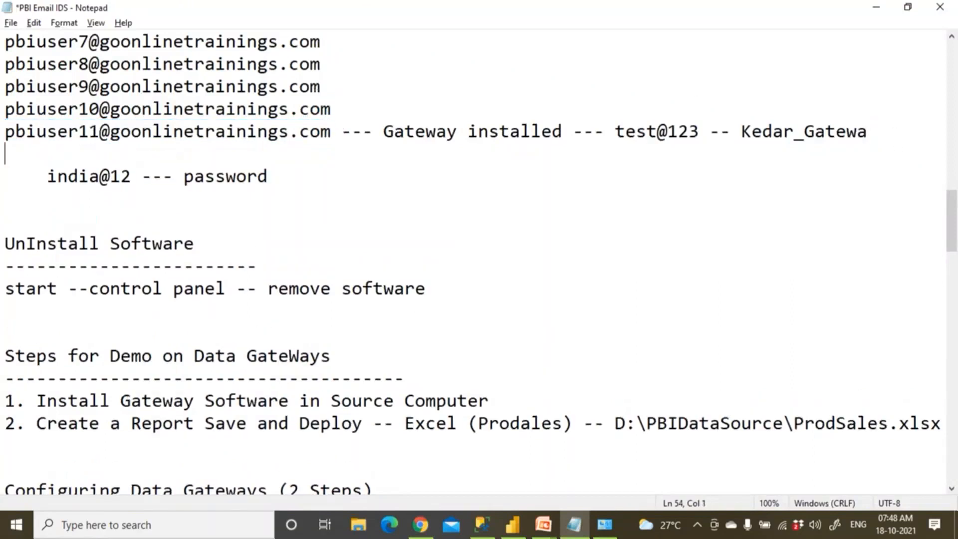
key("ctrl+v")
Change the new address's user number to 2 and save the file.
key("Left")
key("Left")
key("Left")
key("Left")
key("Left")
key("Left")
key("Left")
key("Left")
key("Left")
key("Left")
key("Left")
key("Left")
key("Left")
key("Left")
key("Left")
key("Left")
key("Left")
key("Left")
key("Left")
key("Left")
key("Left")
key("Left")
key("Left")
key("shift+Right")
type("2")
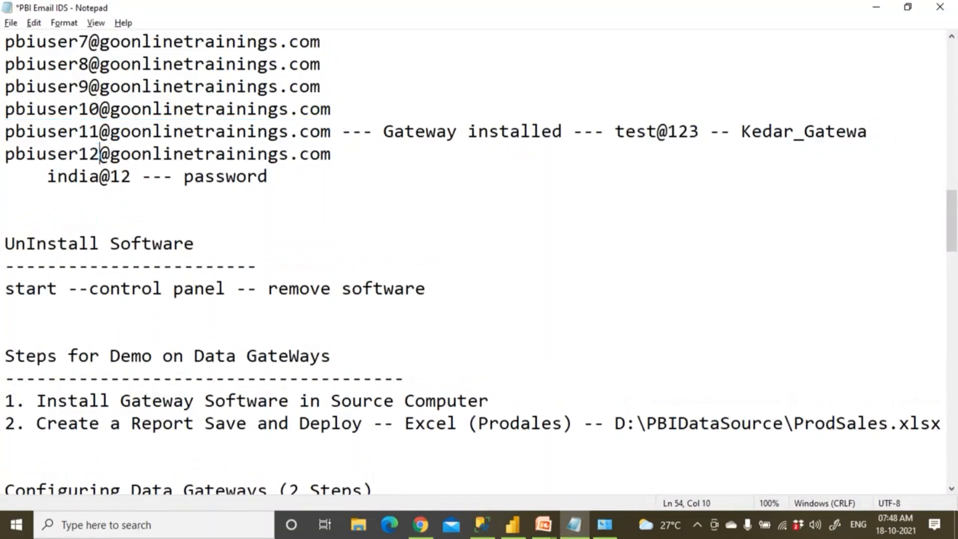
key("ctrl+s")
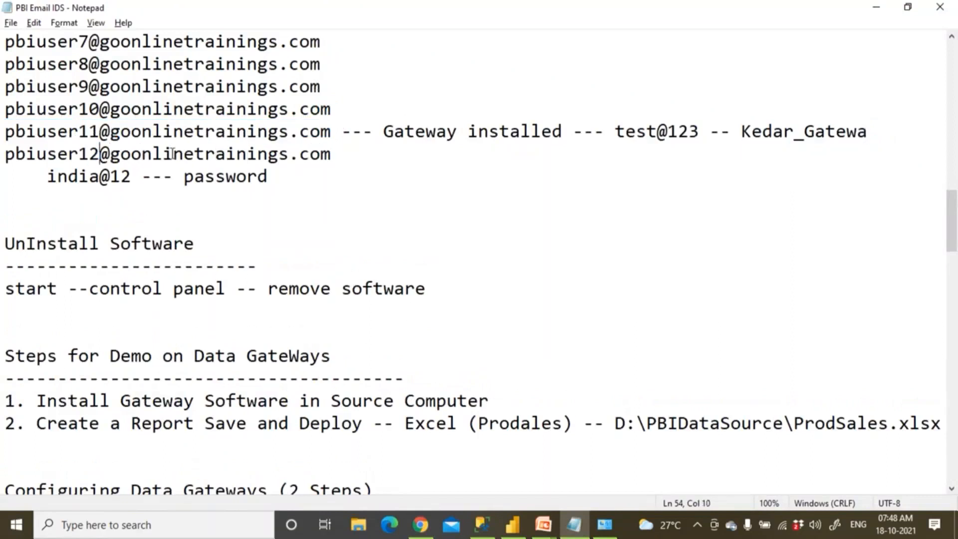
left_click_drag(5, 155, 333, 154)
key("ctrl+c")
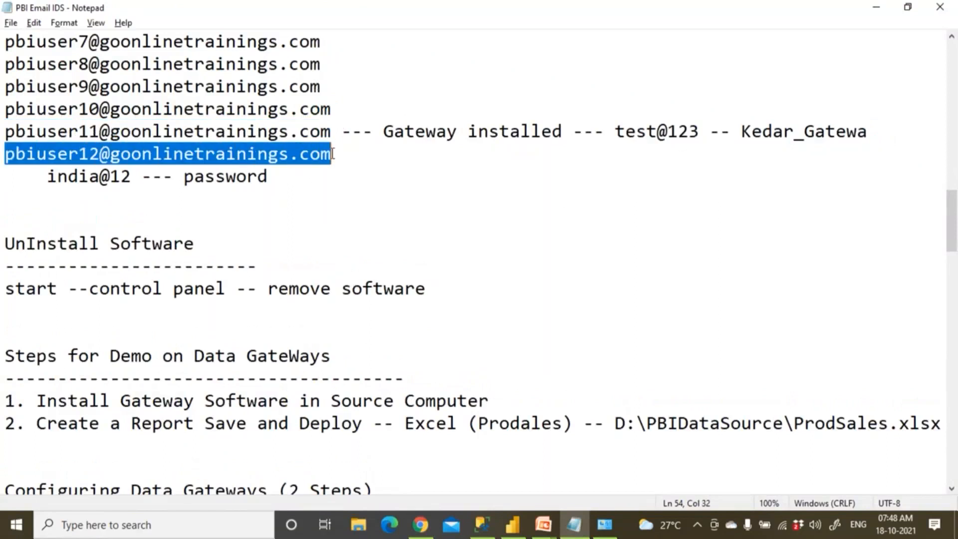
left_click(420, 523)
Sign in with the second user's e-mail and password, skipping the security setup.
left_click(444, 356)
key("ctrl+v")
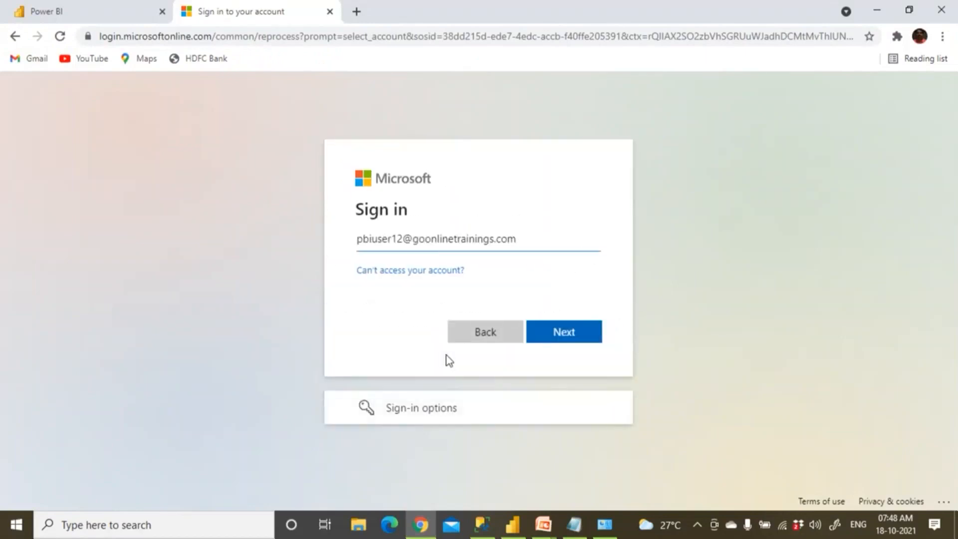
left_click(574, 336)
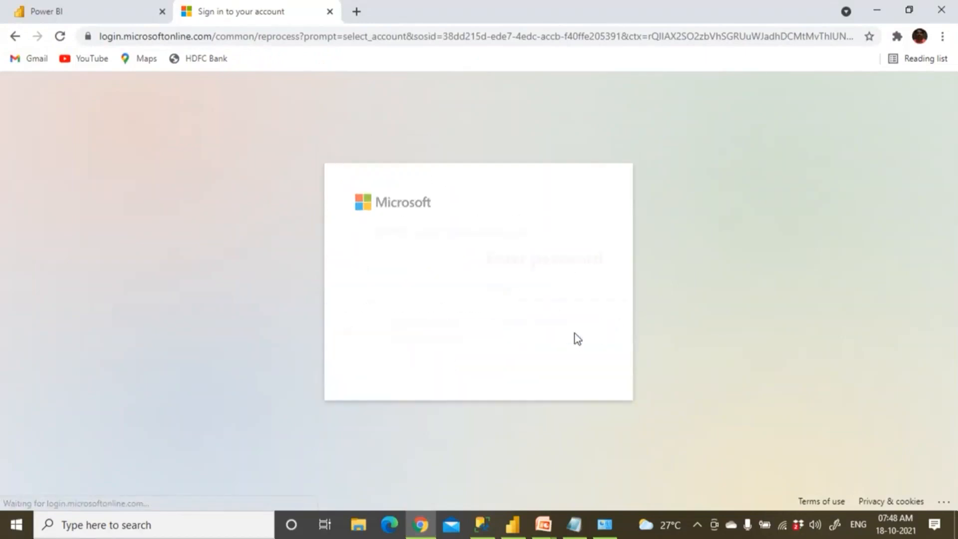
type("••••••")
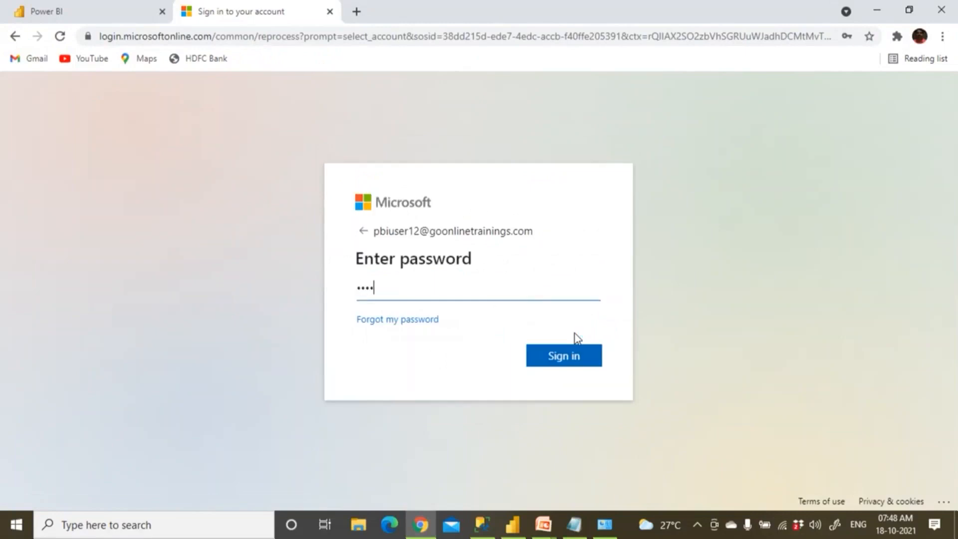
type("••")
left_click(577, 359)
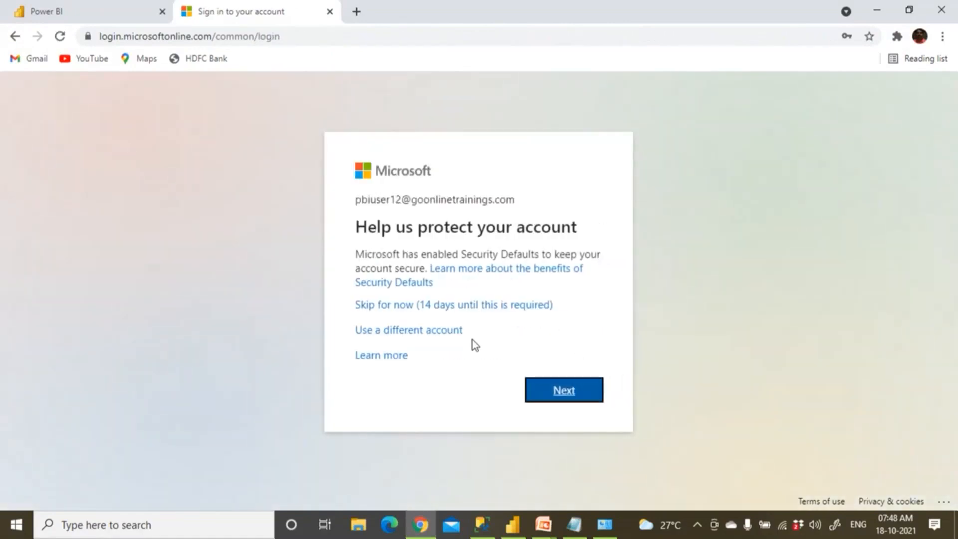
left_click(427, 305)
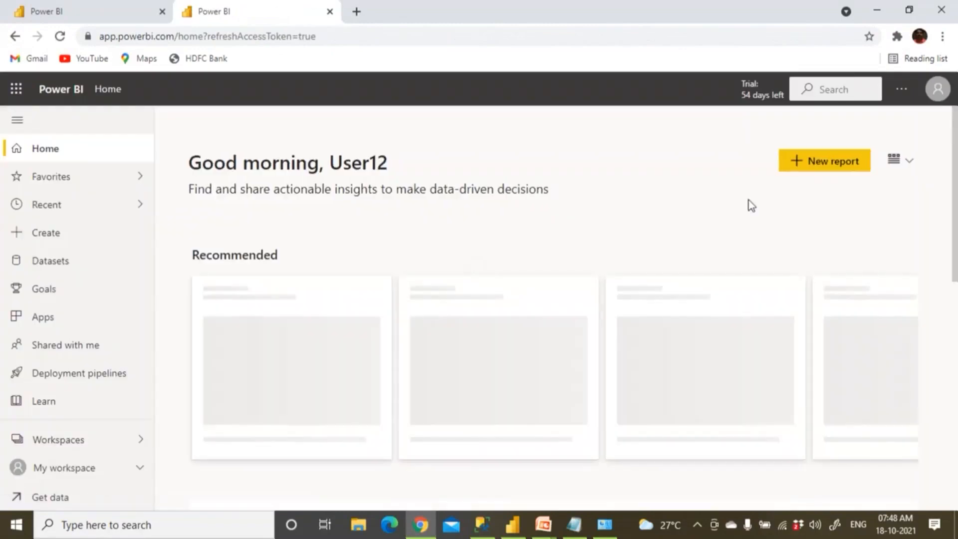
Confirm User12 in the Home greeting and open the Settings menu.
left_click_drag(343, 165, 768, 120)
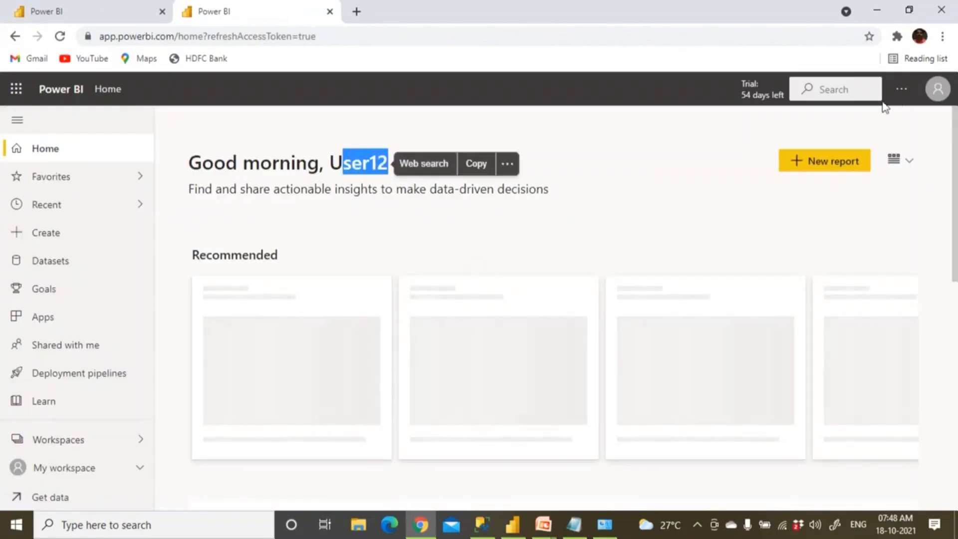
left_click(902, 88)
mouse_move(850, 148)
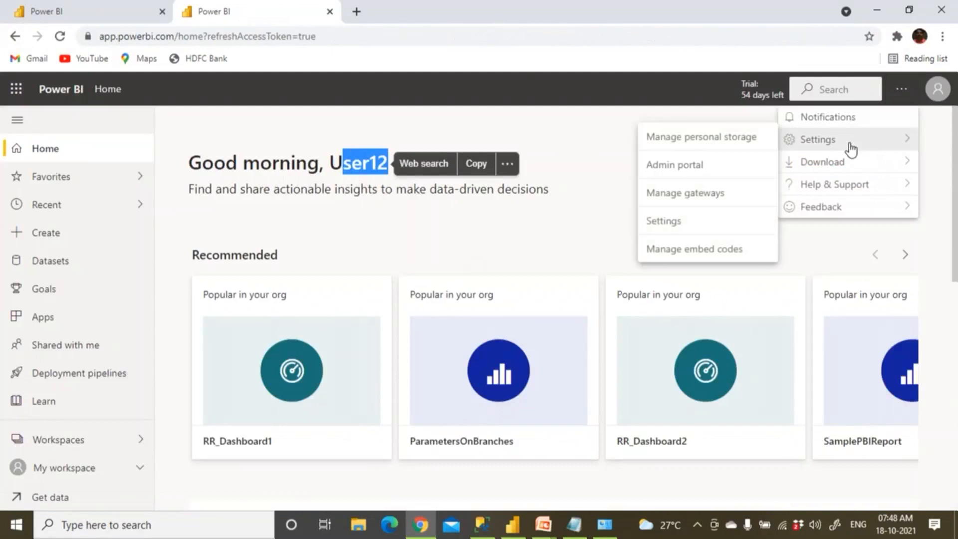
View User12's gateways (only pbi_gateway), then move to the first user's tab and check its account.
left_click(699, 193)
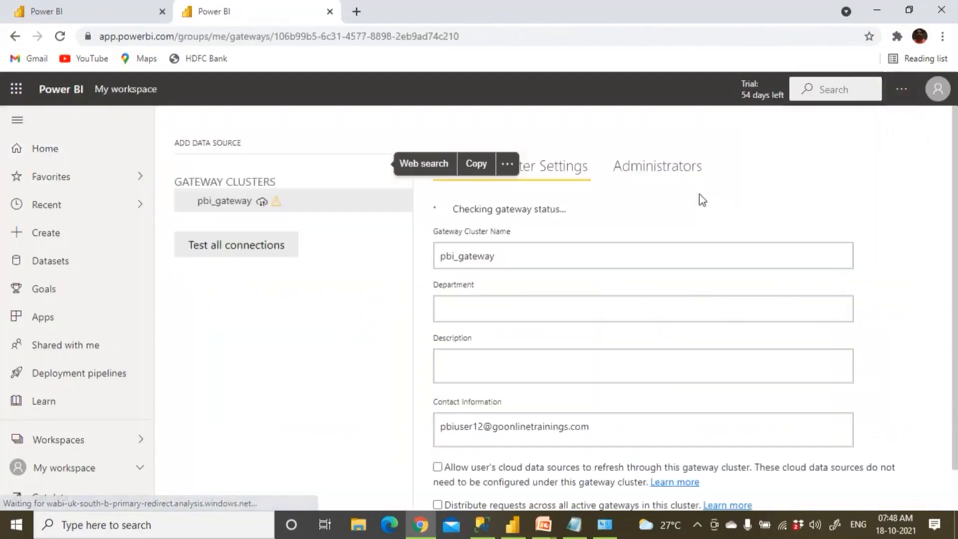
left_click(186, 204)
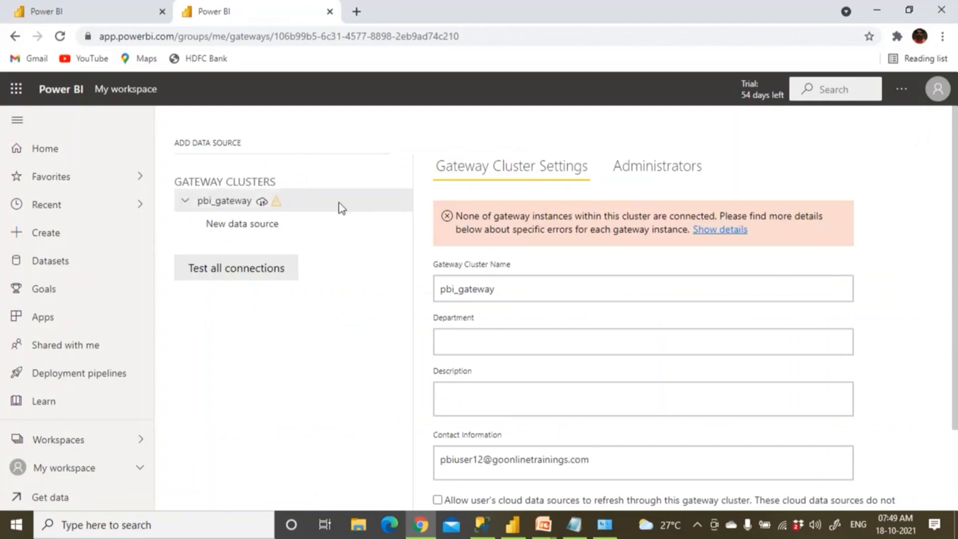
left_click(126, 12)
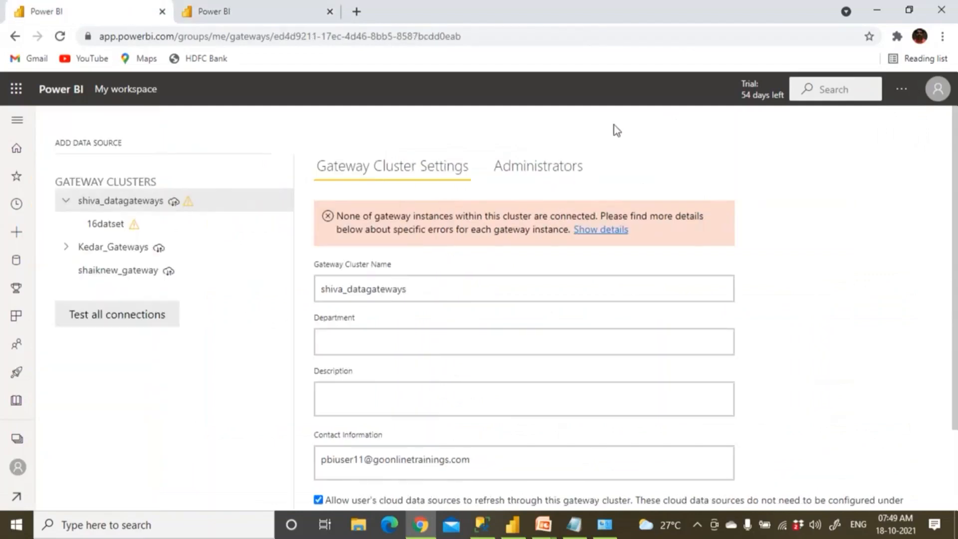
left_click(938, 90)
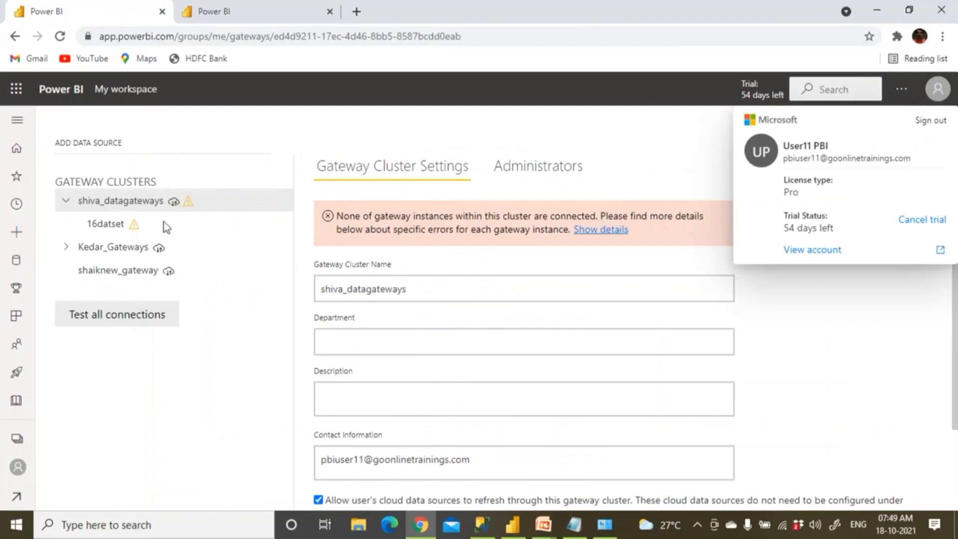
Select the Kedar_Gateways cluster, verify the signed-in account, and reopen Manage gateways.
left_click(66, 247)
left_click(115, 248)
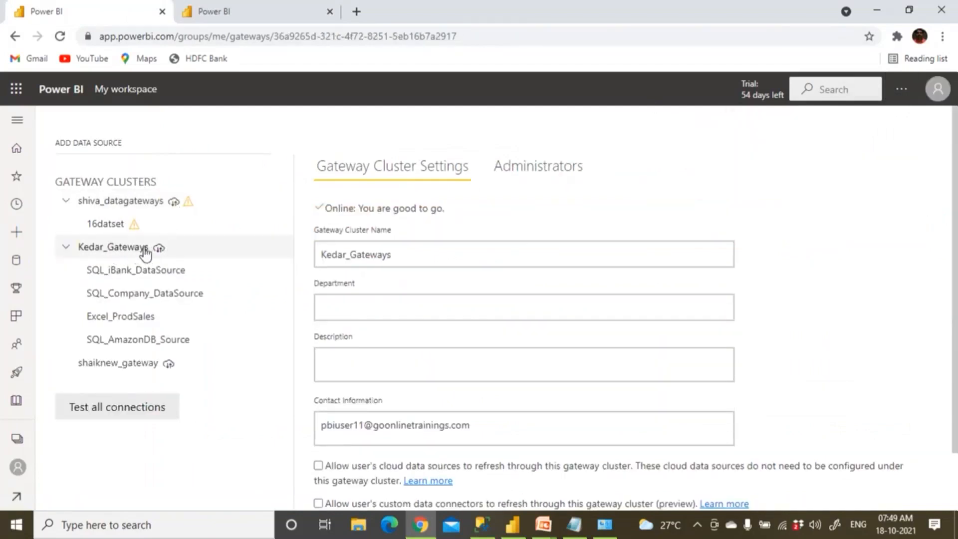
left_click(901, 89)
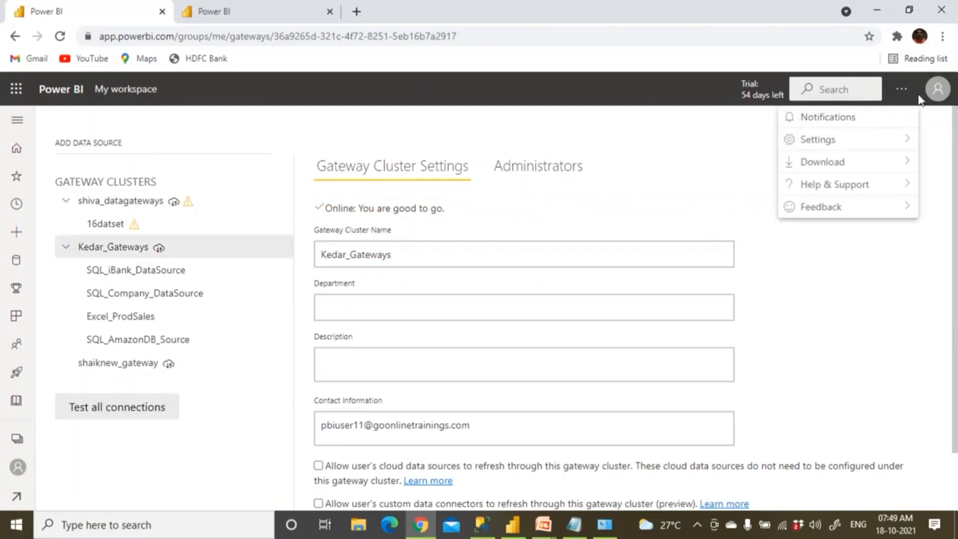
left_click(940, 91)
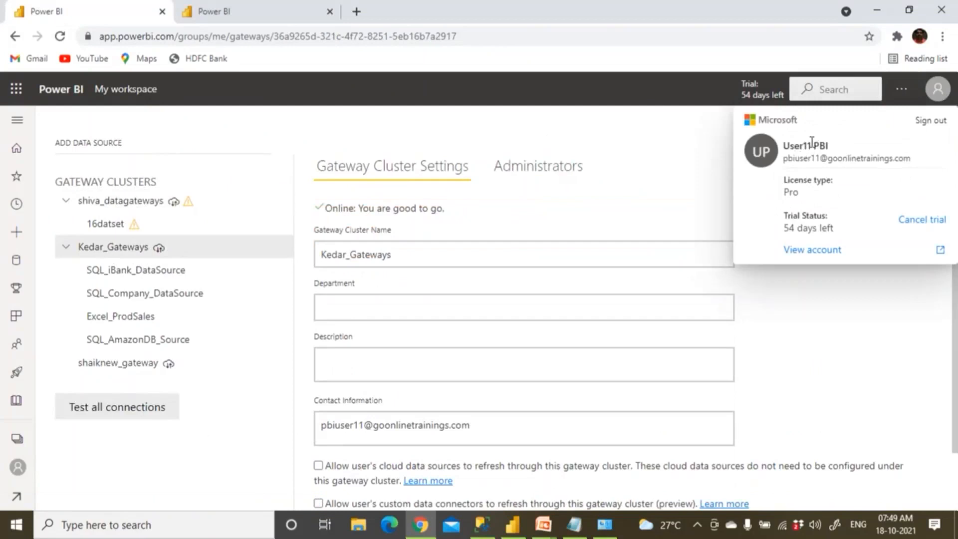
left_click(694, 146)
left_click(901, 89)
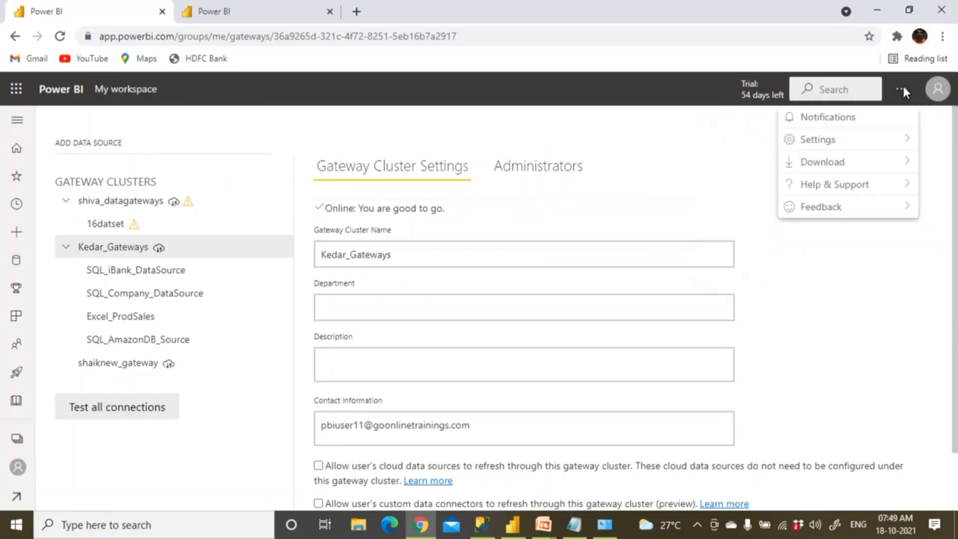
mouse_move(815, 145)
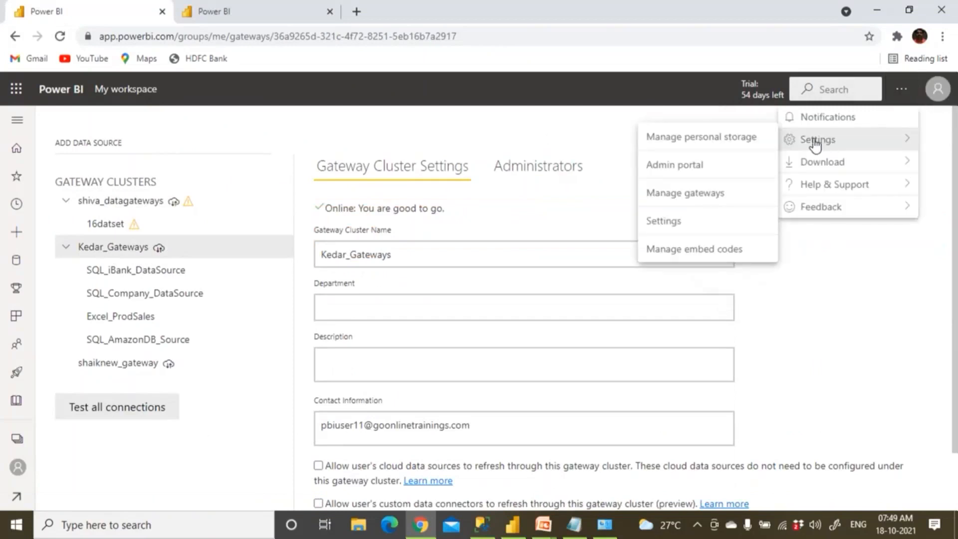
left_click(702, 192)
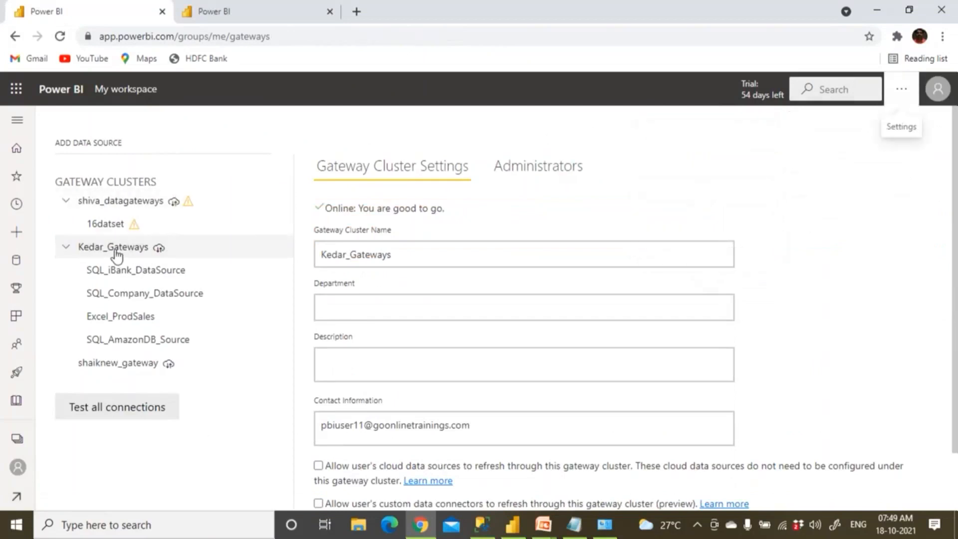
Add User12 PBI to the Kedar_Gateways Administrators list, then return to User12's tab.
left_click(550, 171)
left_click(372, 236)
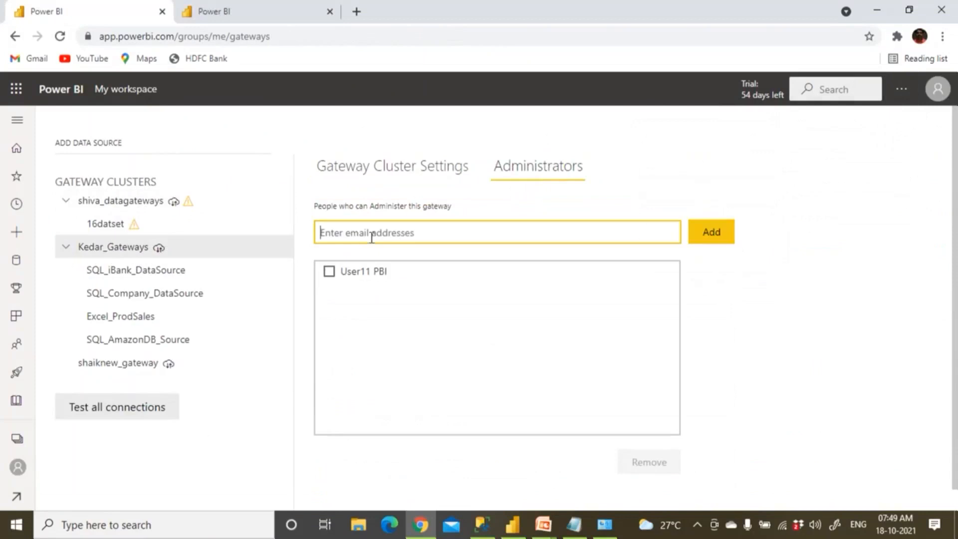
key("ctrl+v")
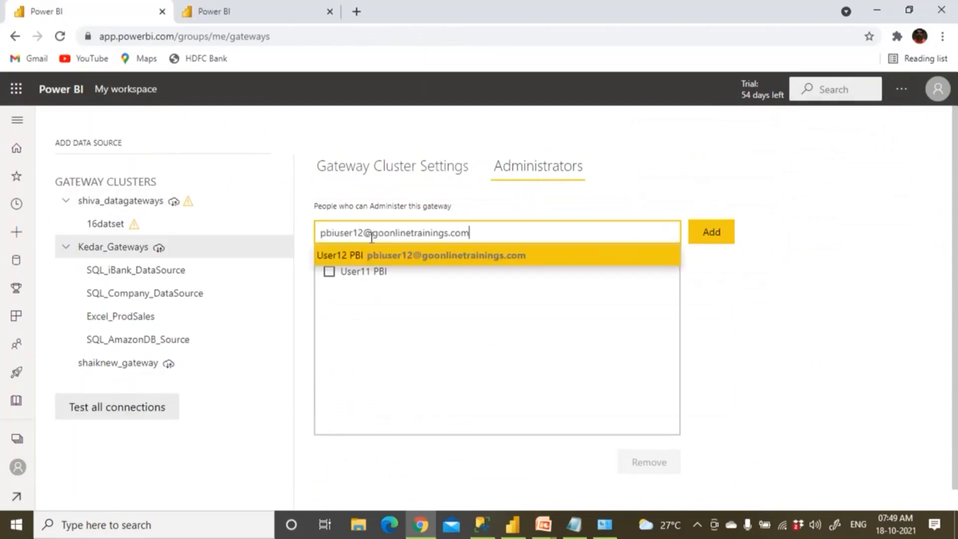
left_click(385, 256)
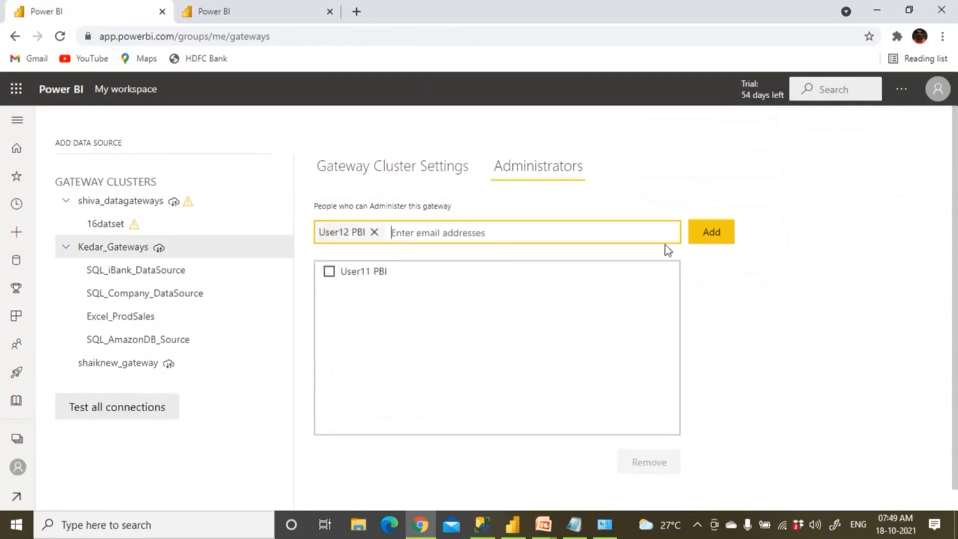
left_click(704, 235)
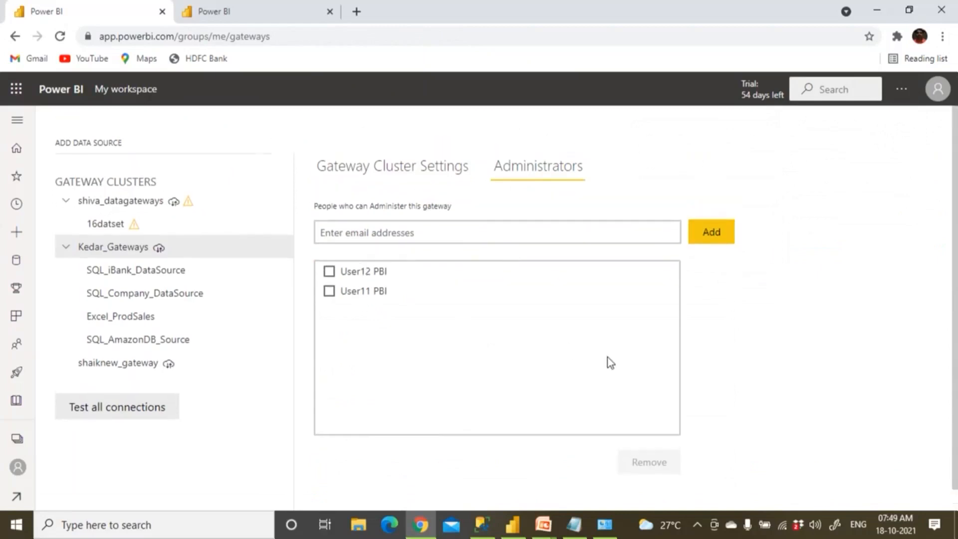
left_click(241, 9)
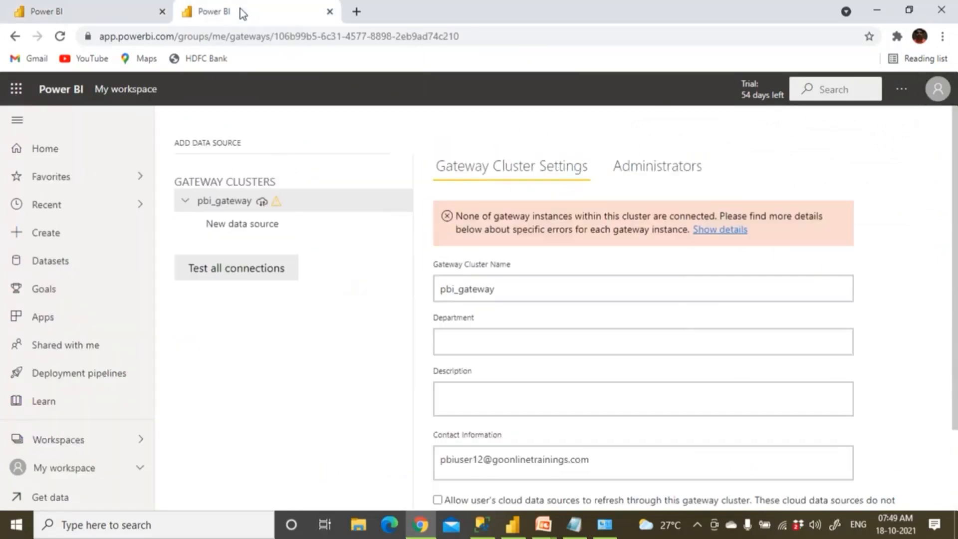
Reload User12's gateway page and expand the shared Kedar_Gateways cluster to show its four data sources.
left_click(934, 95)
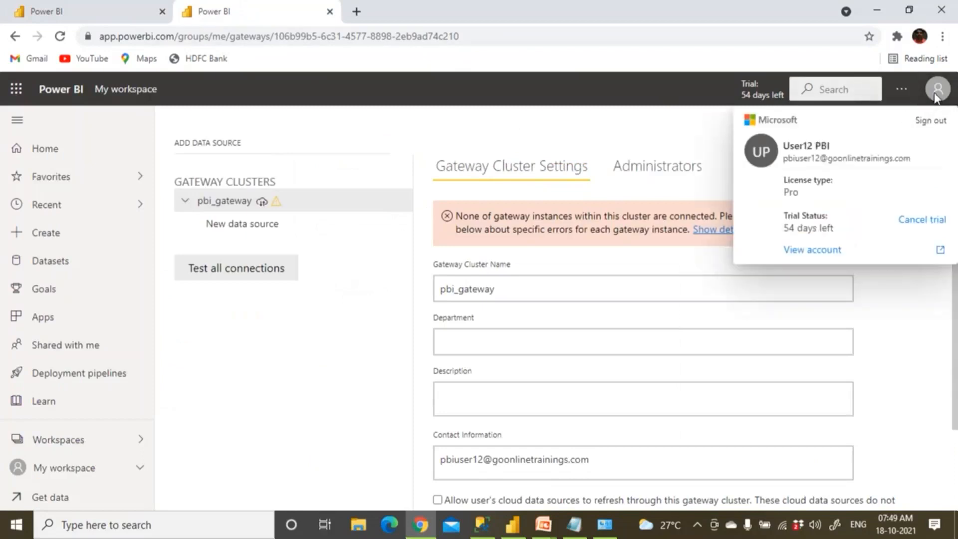
left_click(59, 38)
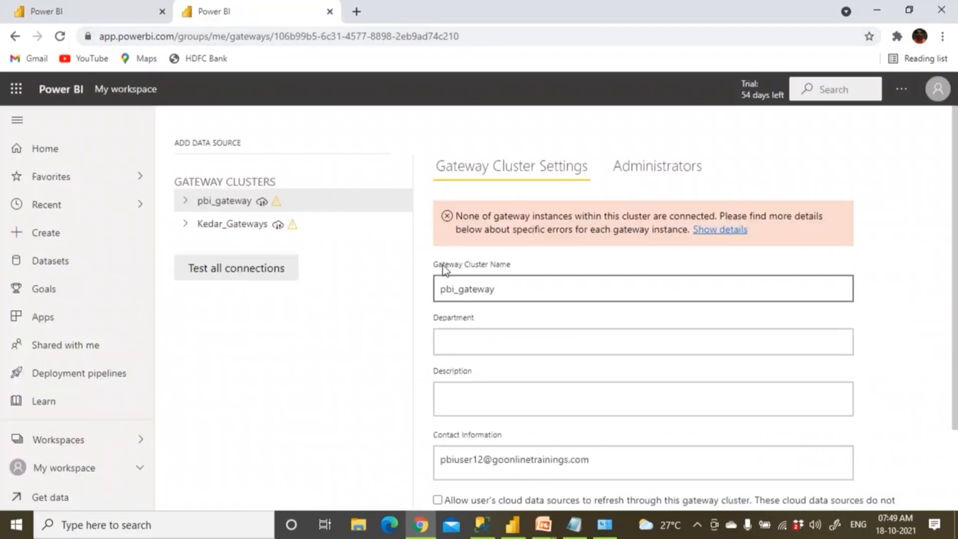
left_click(938, 89)
left_click_drag(799, 146, 838, 147)
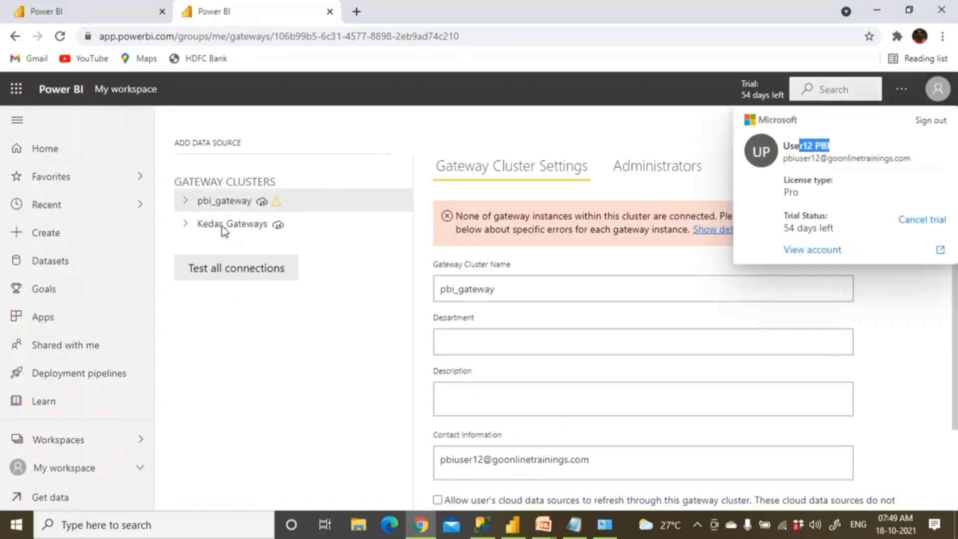
left_click(187, 223)
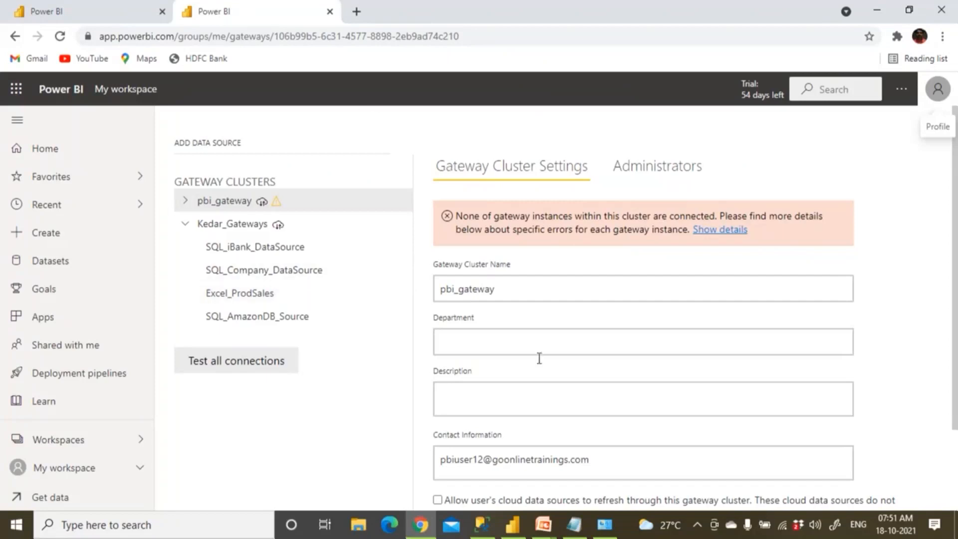
Resume the PowerPoint slide show and advance to the closing Go Online Trainings contact slide.
mouse_move(551, 530)
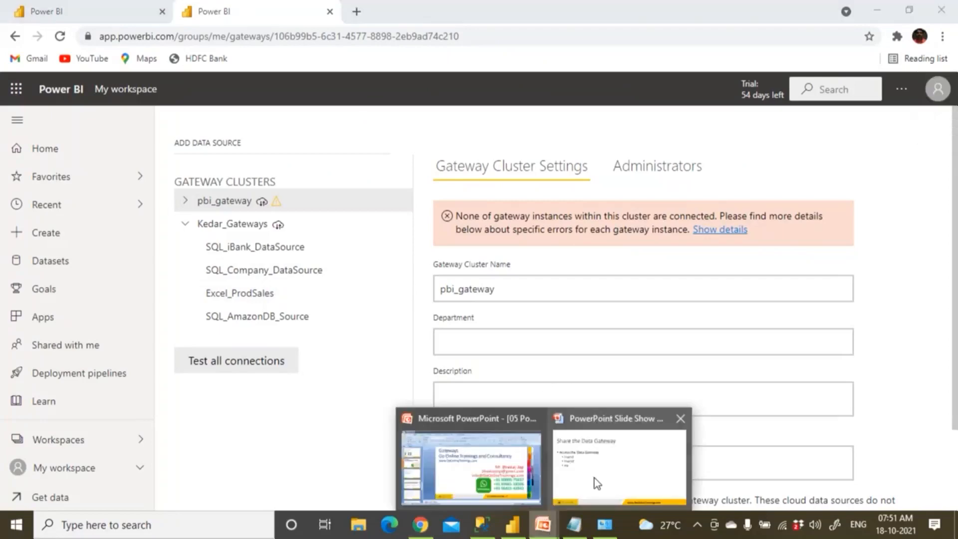
left_click(594, 478)
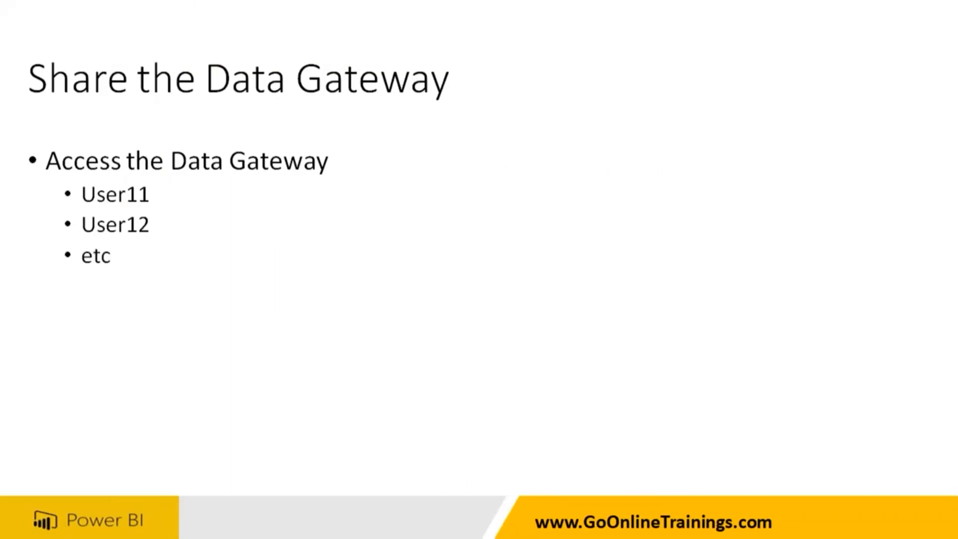
left_click(500, 196)
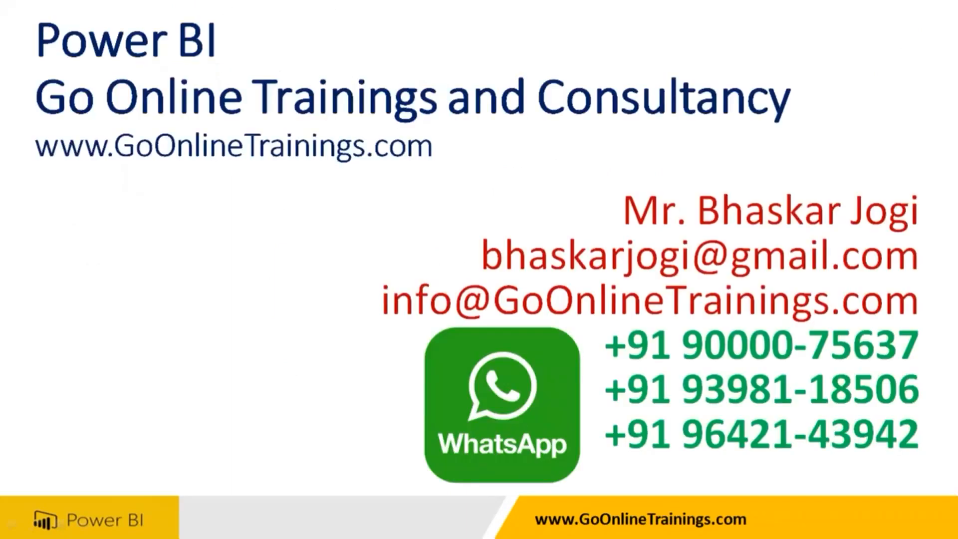